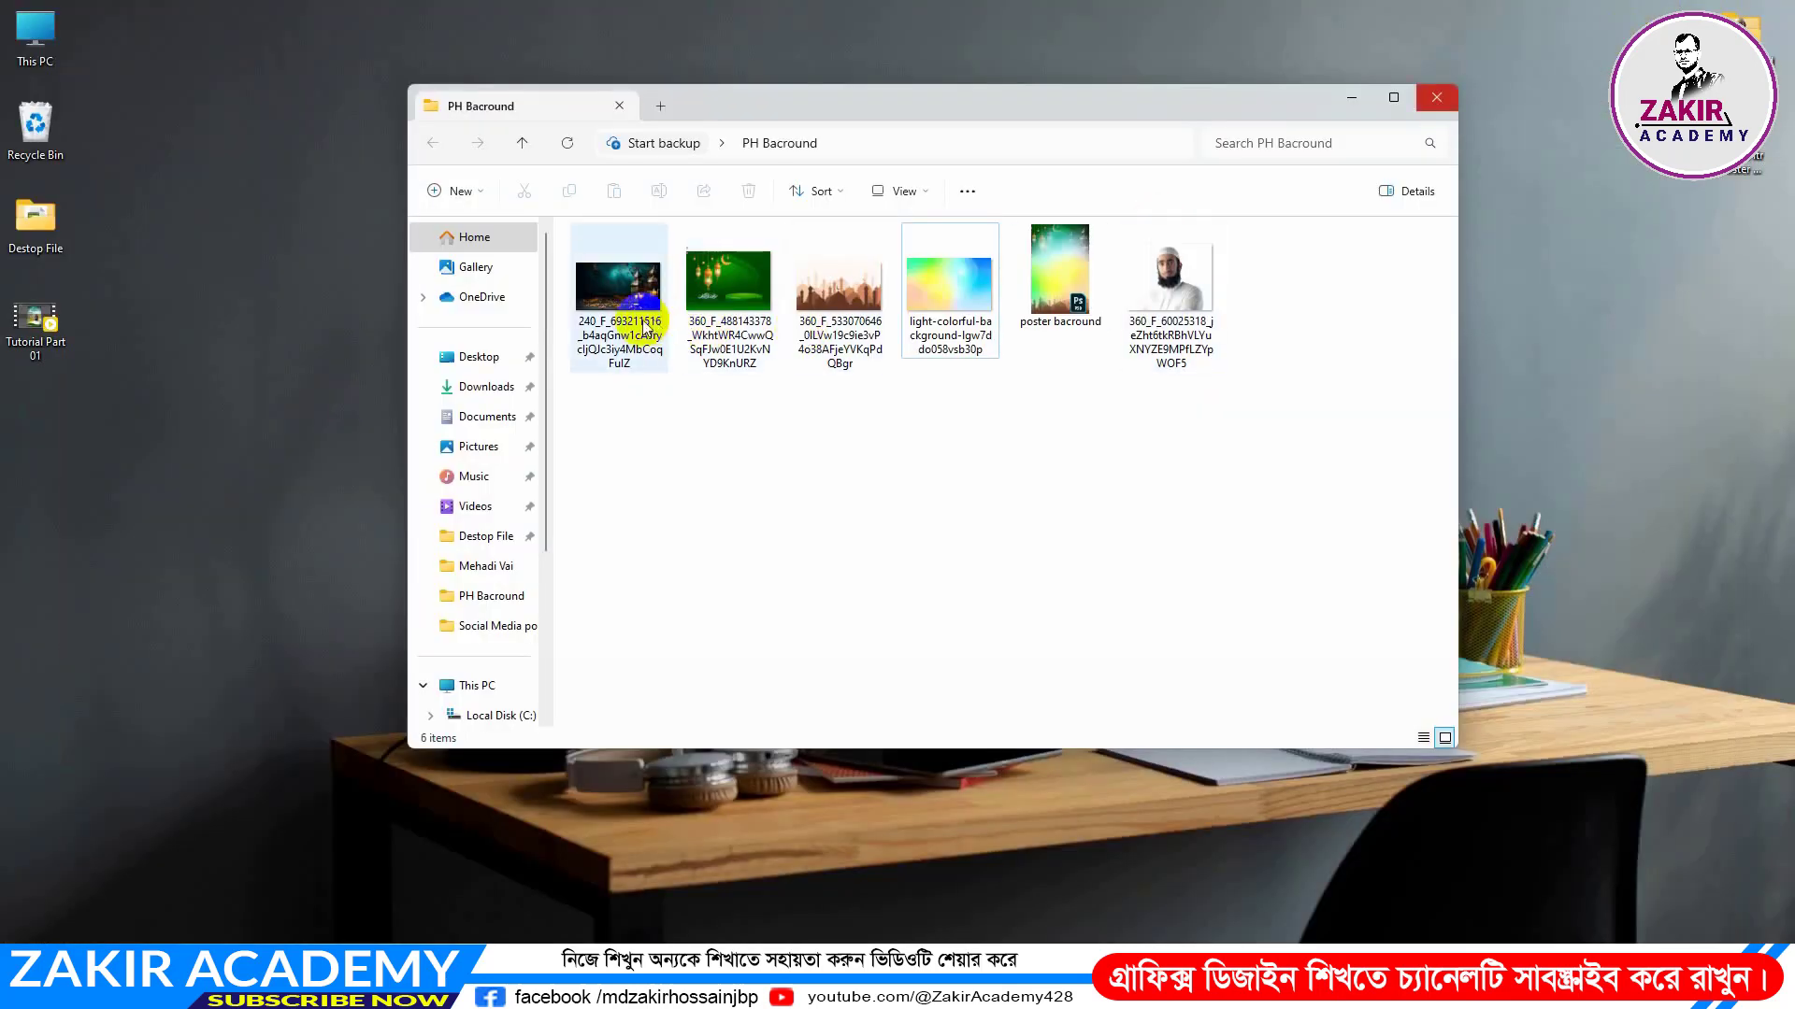
# Step: Preview the lantern, green Ramadan, mosque silhouette, light colourful and portrait images in the PH Bacround folder
pyautogui.doubleClick(614, 294)
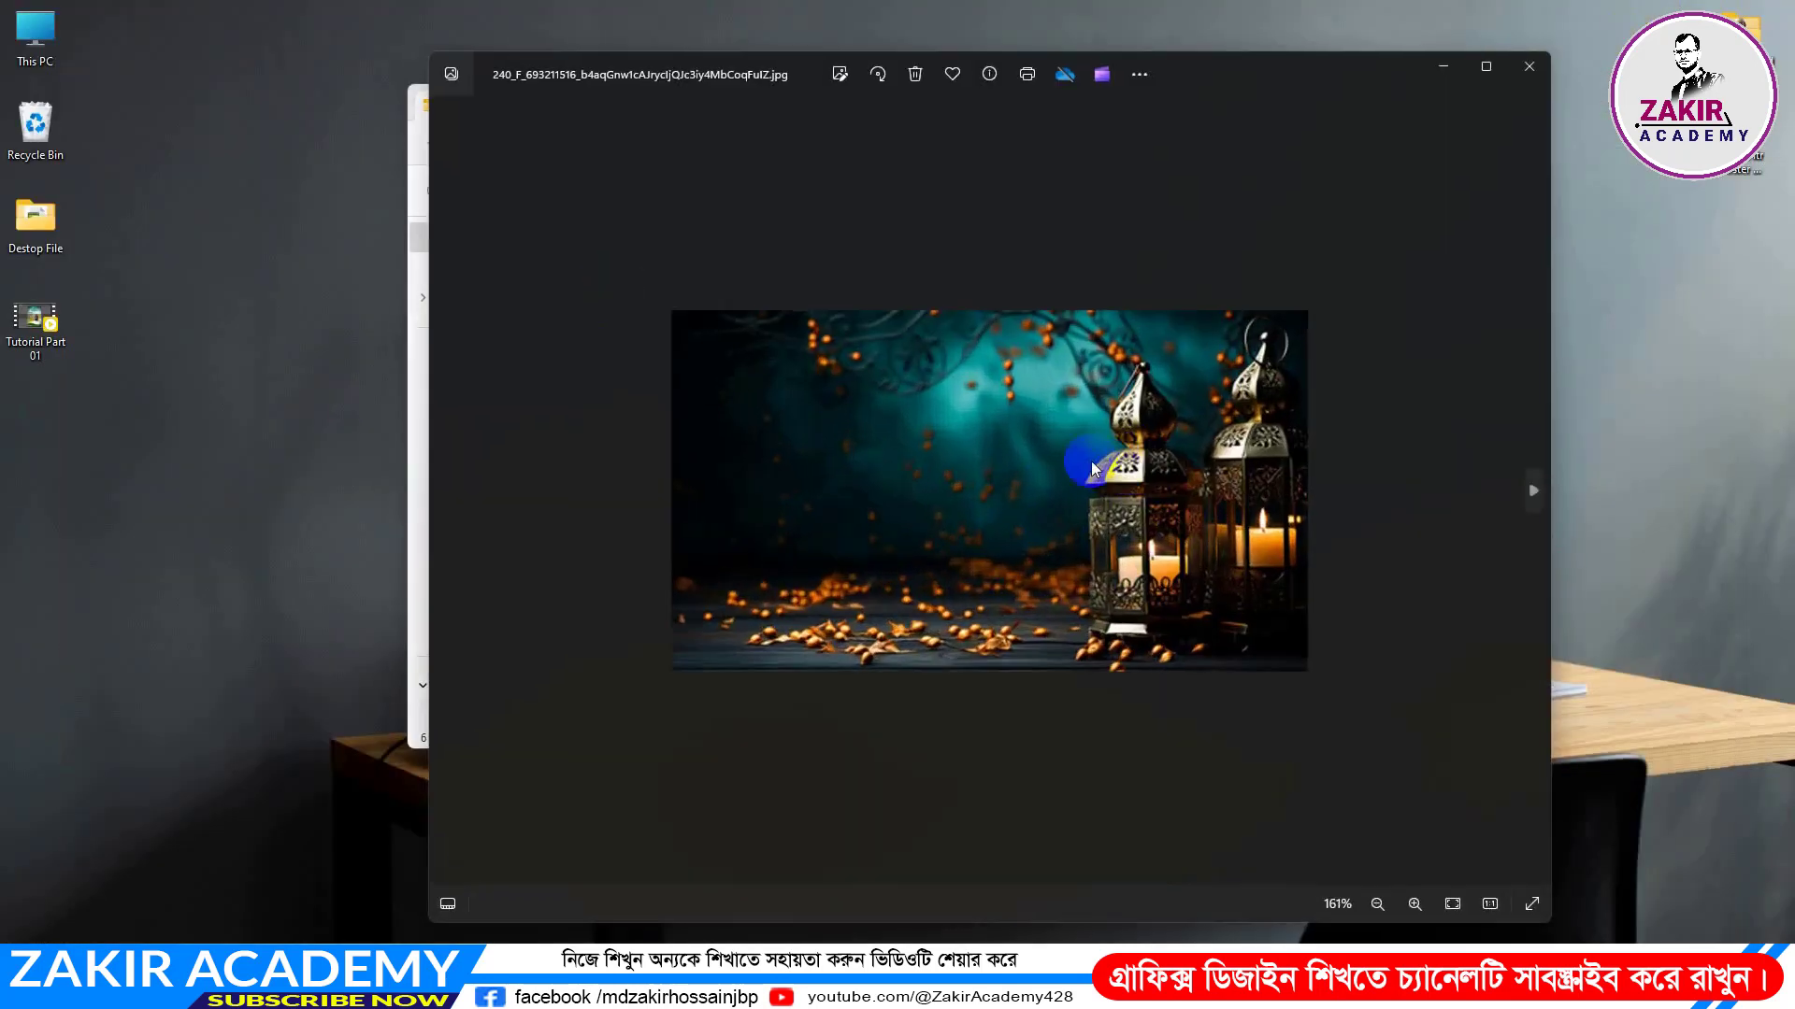
pyautogui.click(1512, 73)
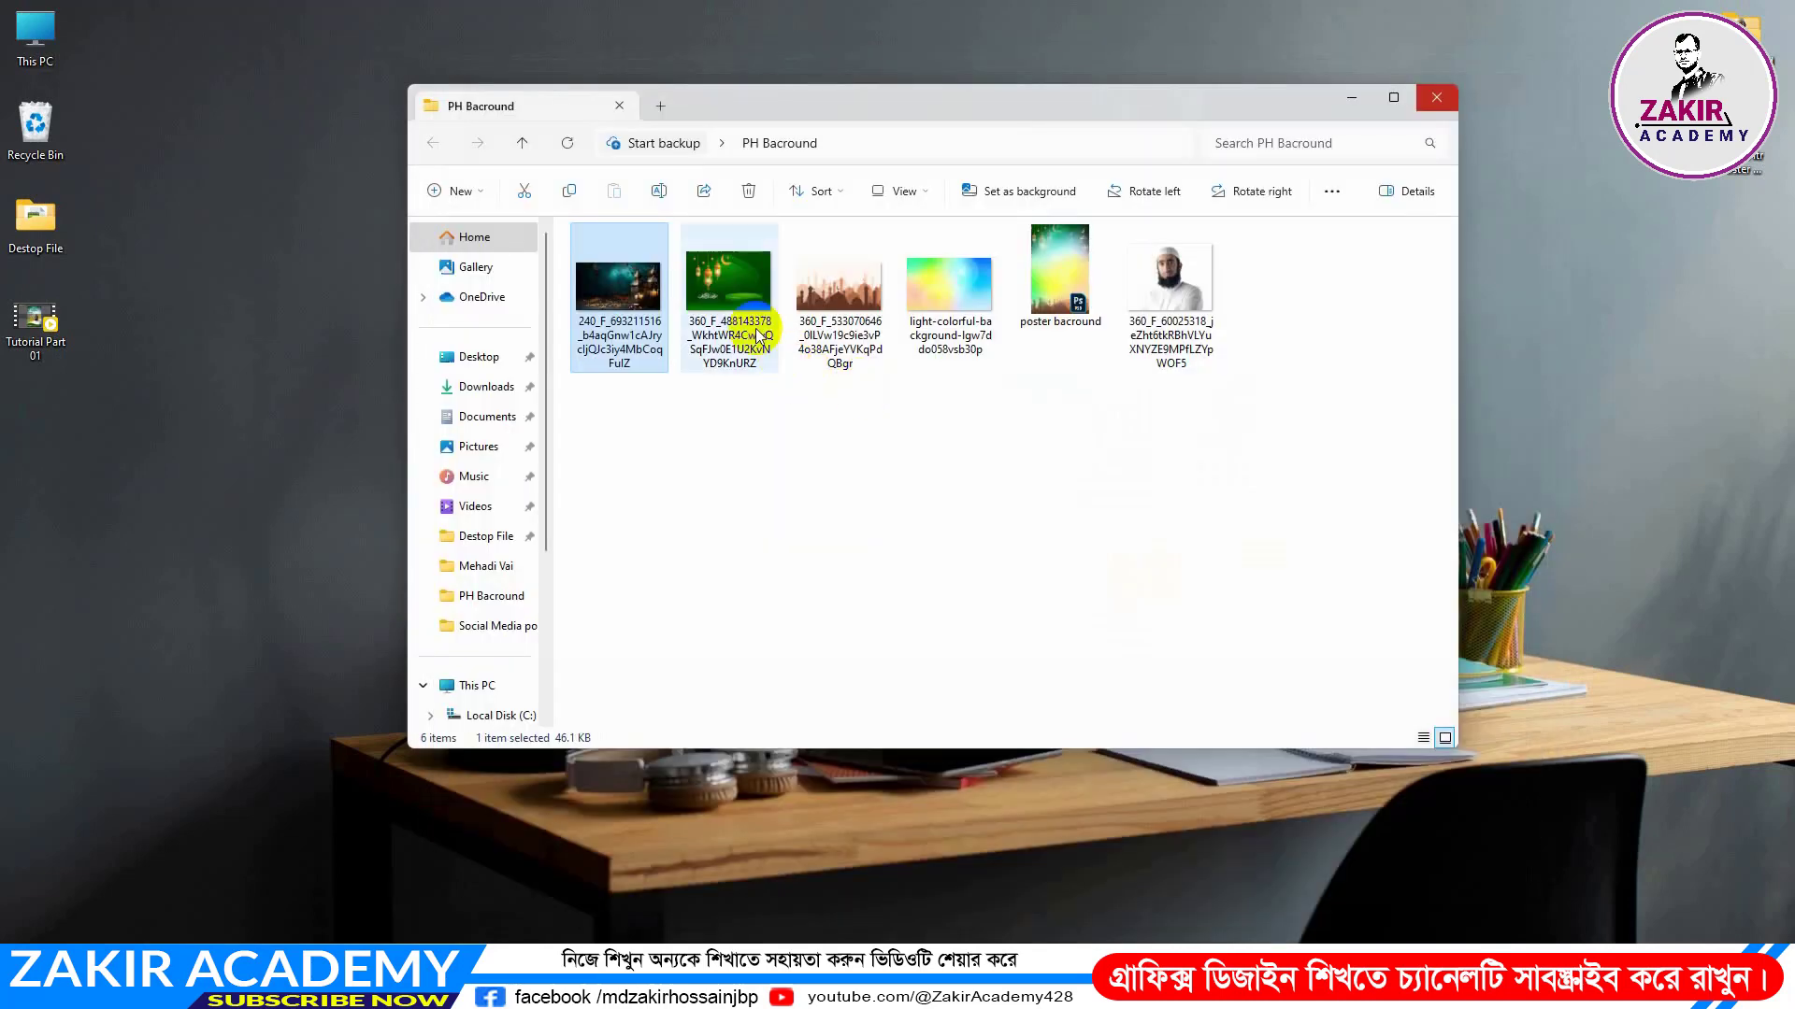
pyautogui.doubleClick(721, 294)
pyautogui.click(1518, 73)
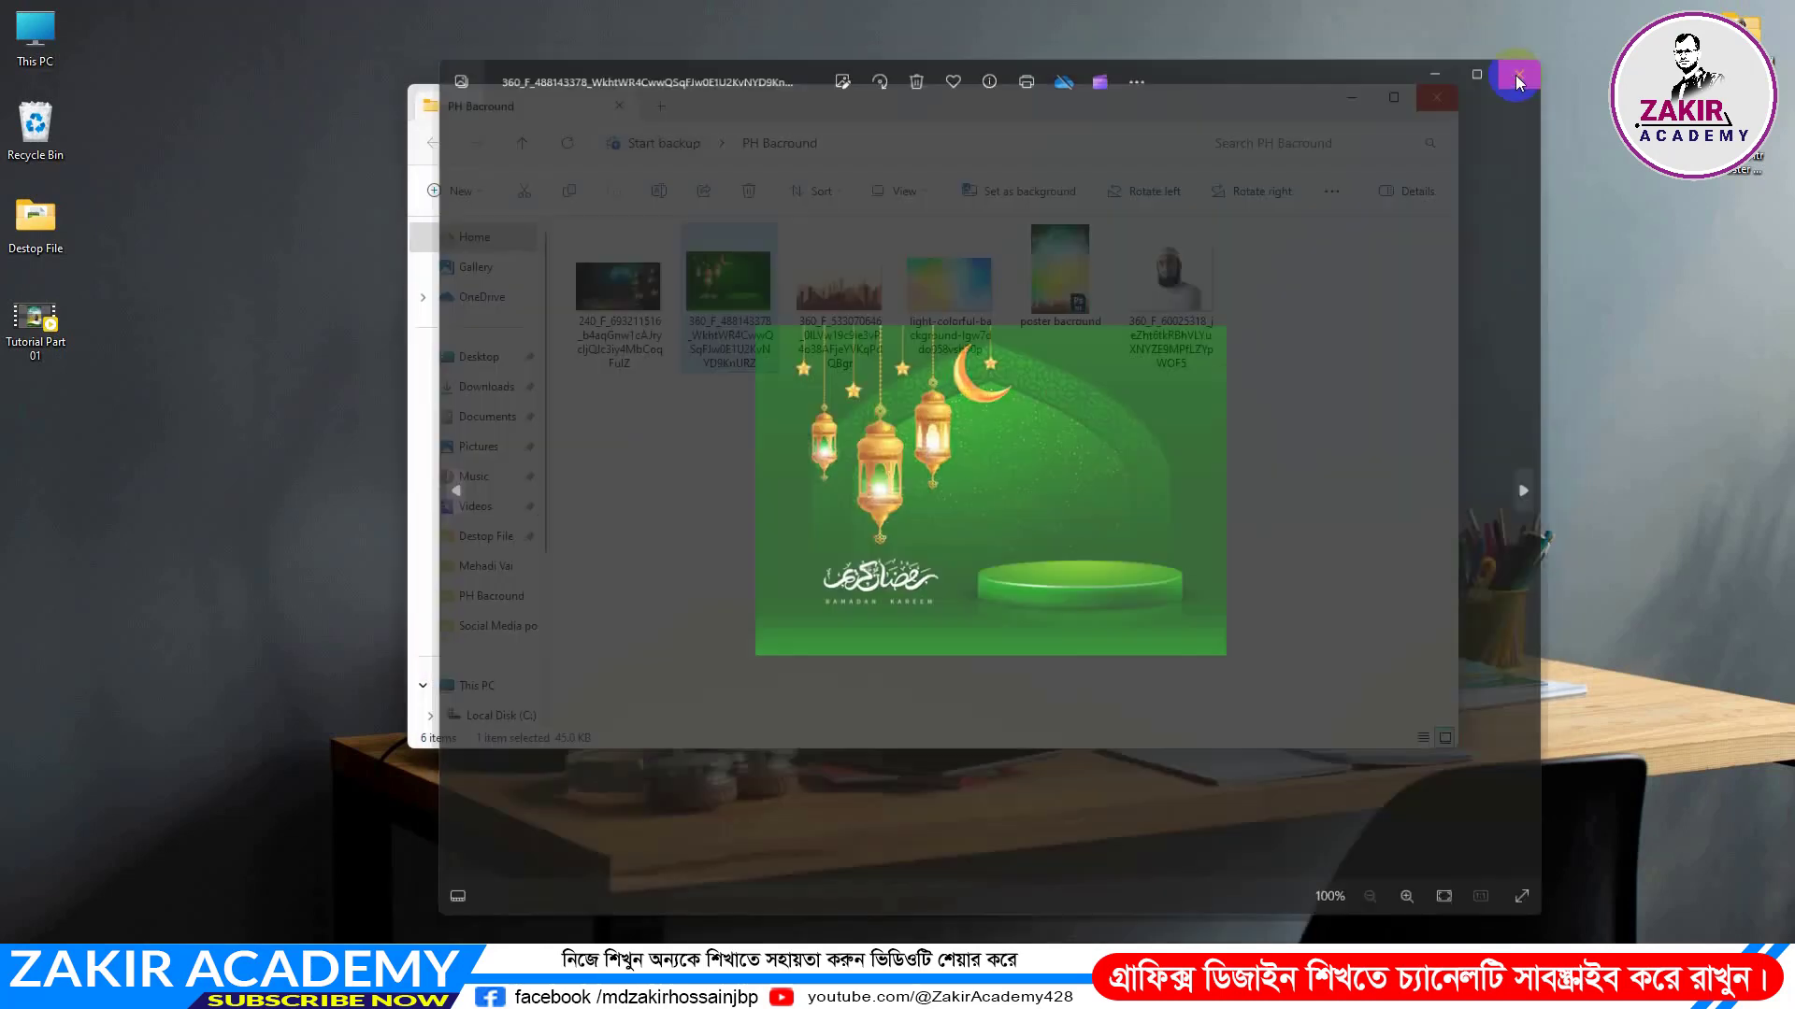
pyautogui.doubleClick(839, 290)
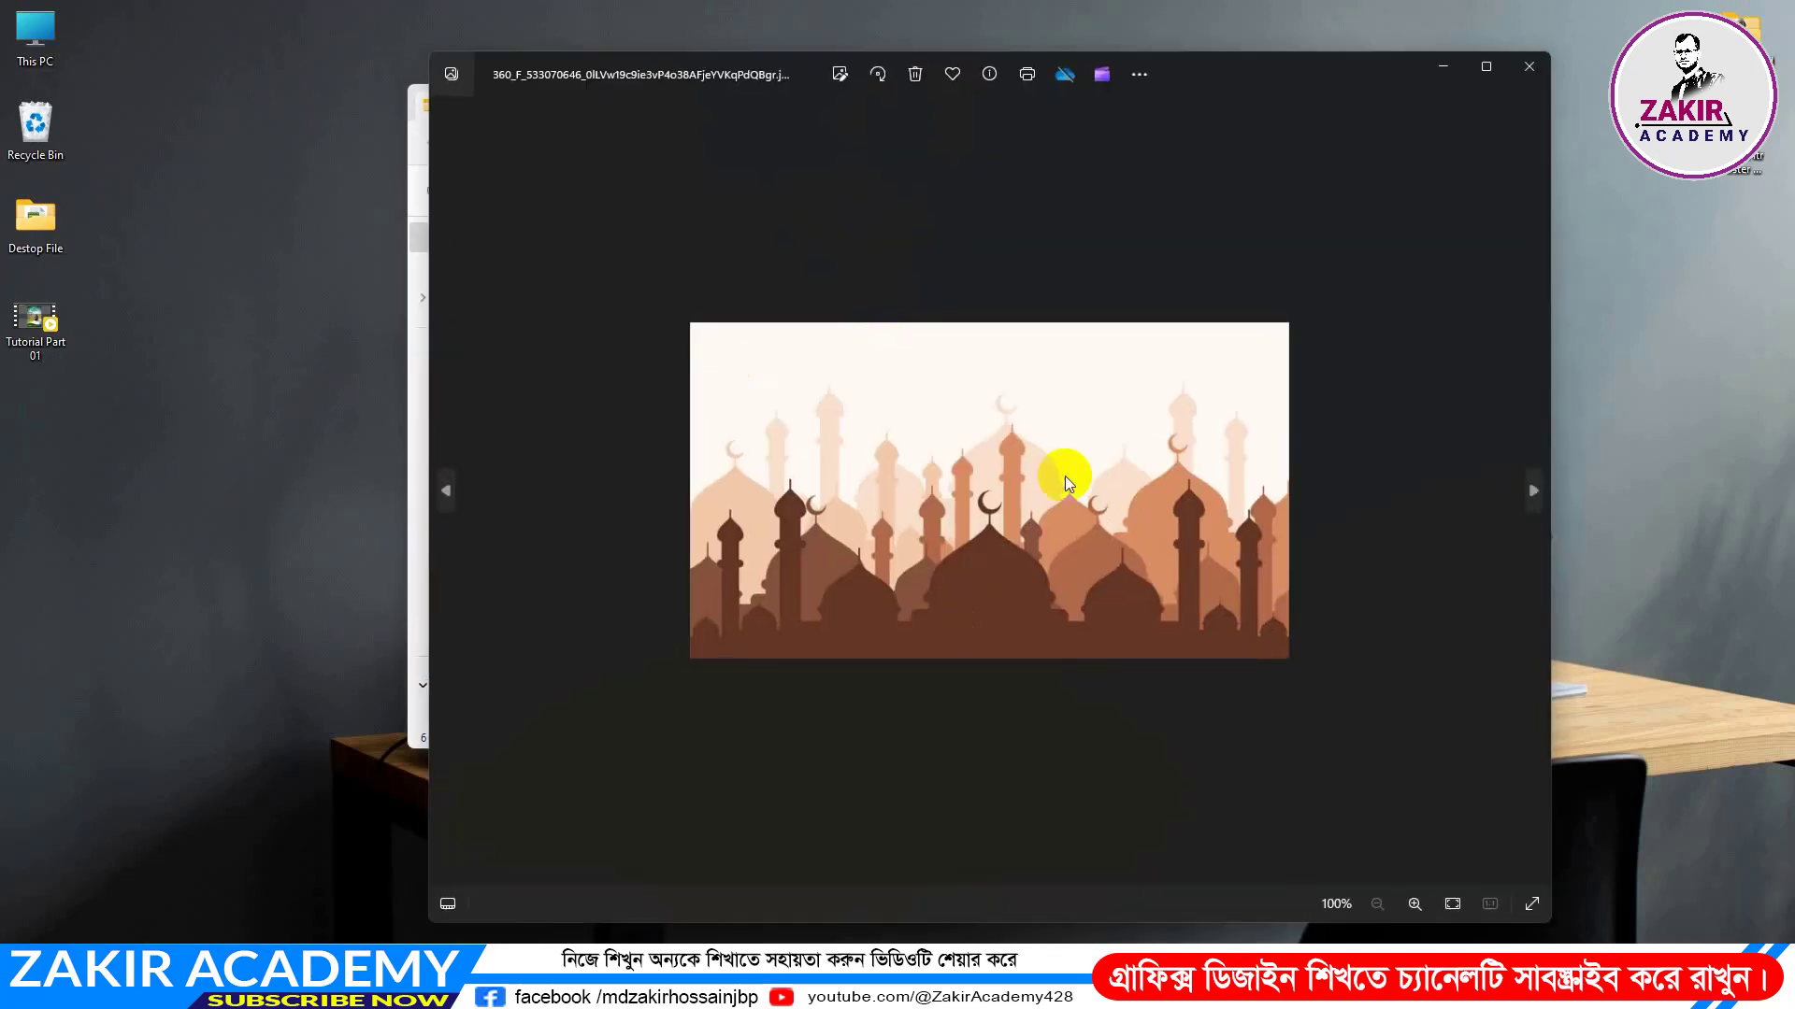
pyautogui.click(1529, 66)
pyautogui.doubleClick(957, 282)
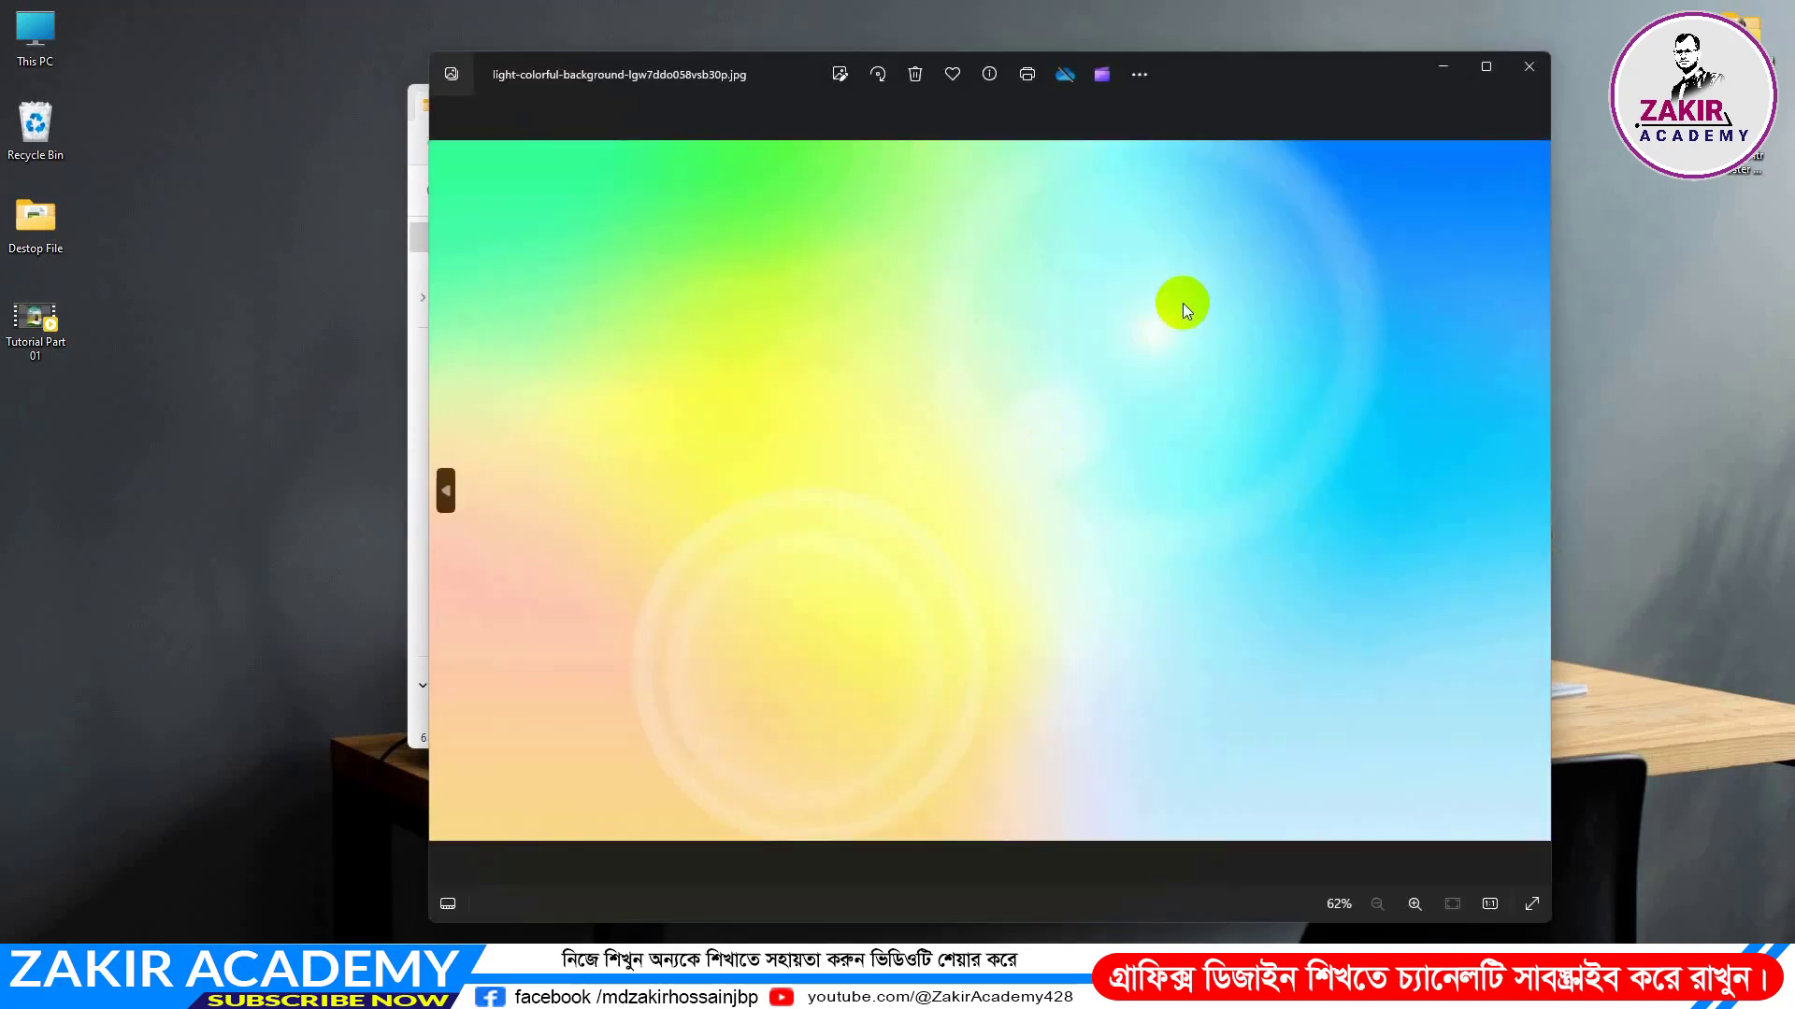
pyautogui.click(1517, 71)
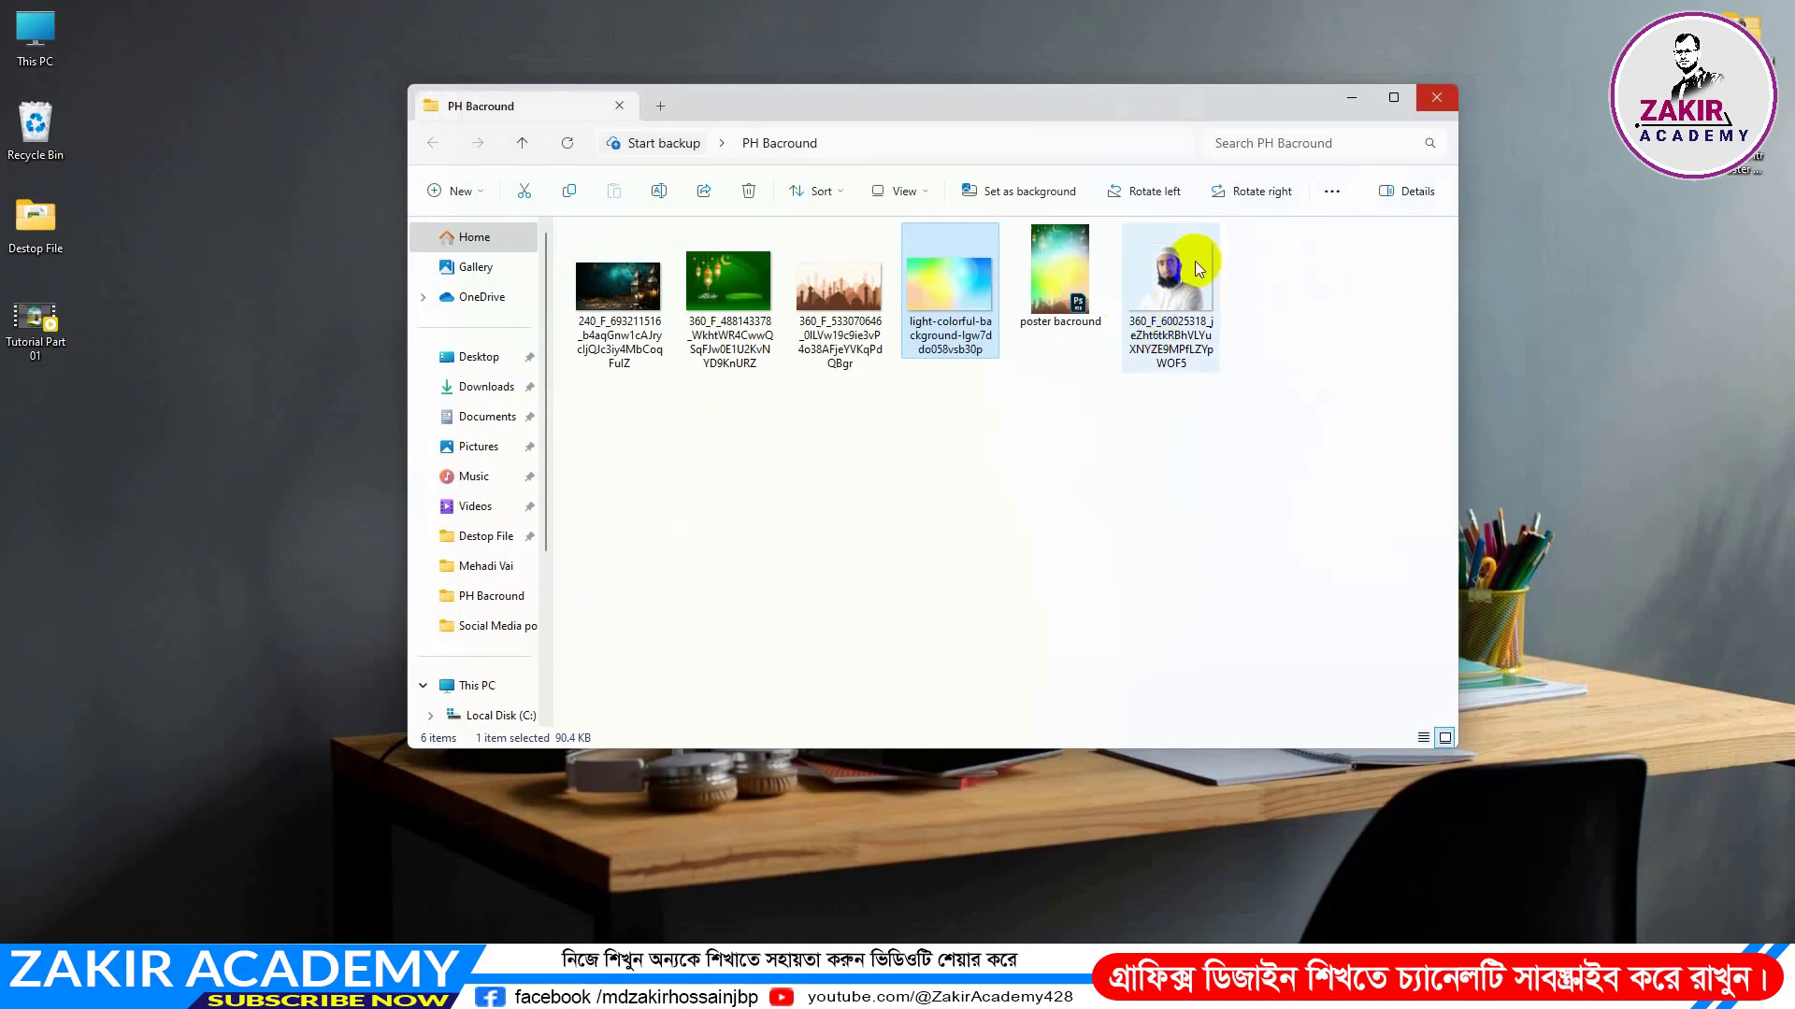
pyautogui.click(1183, 283)
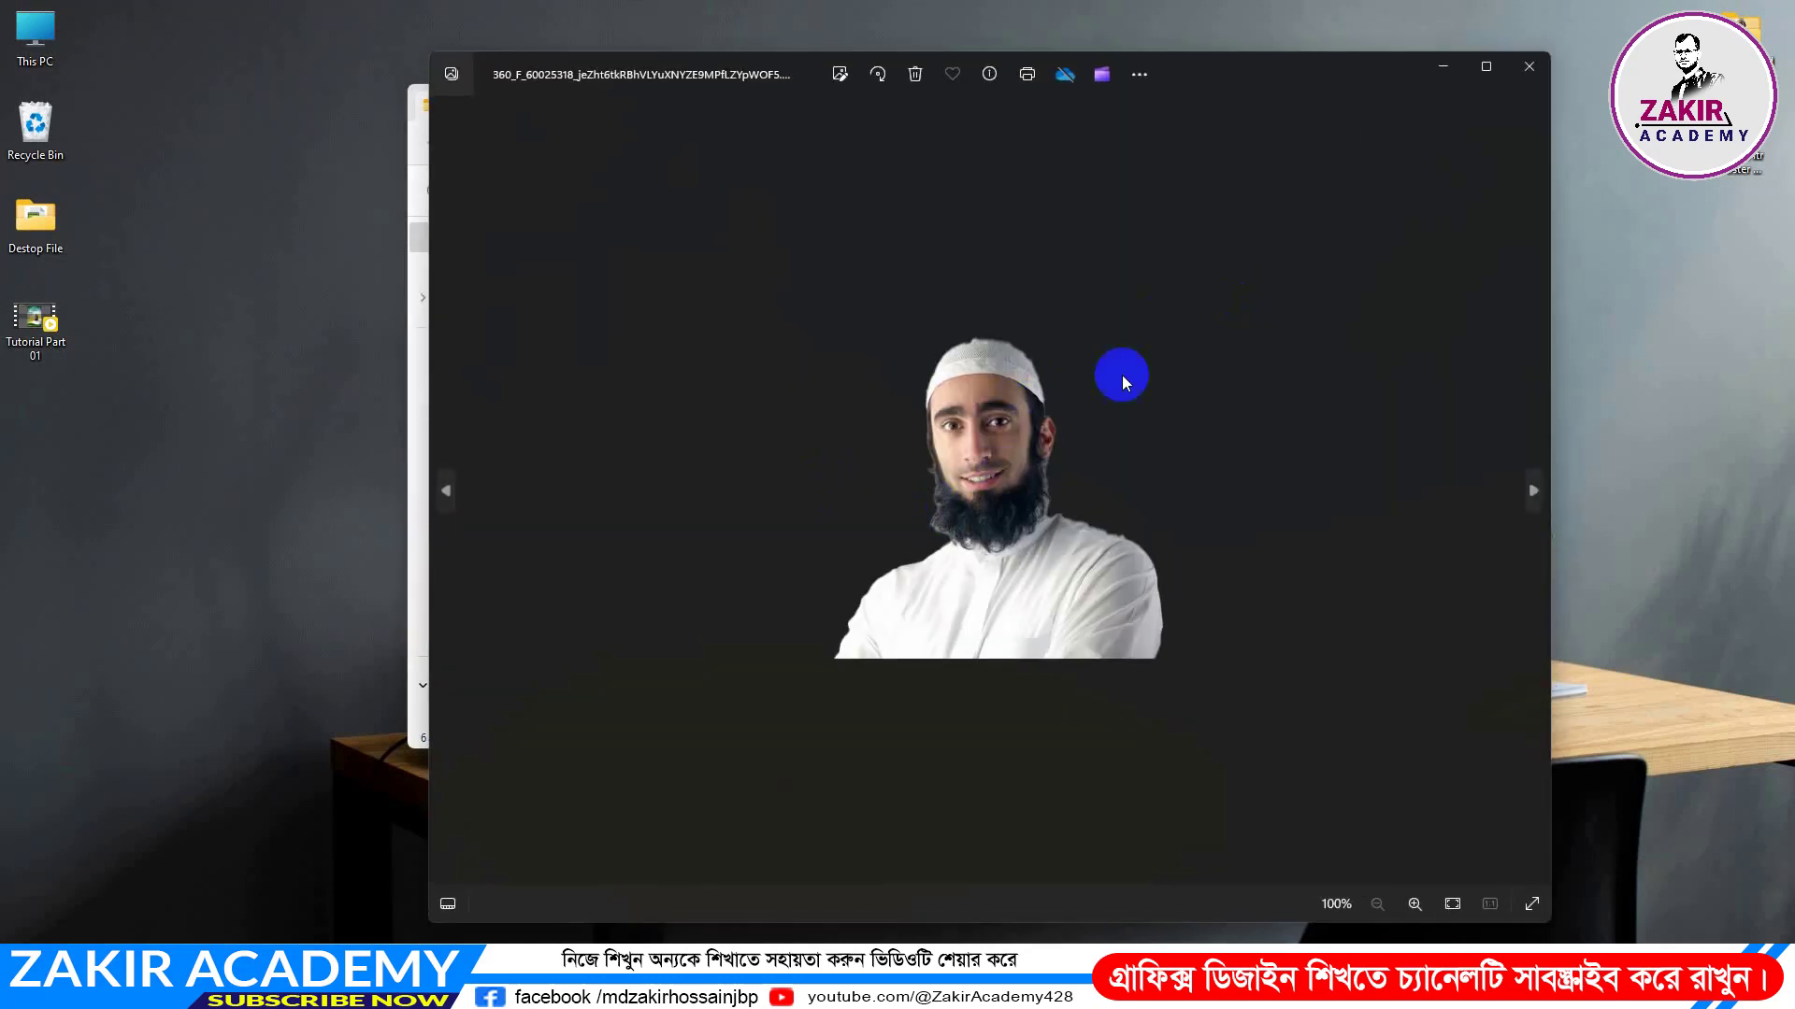
pyautogui.click(1530, 71)
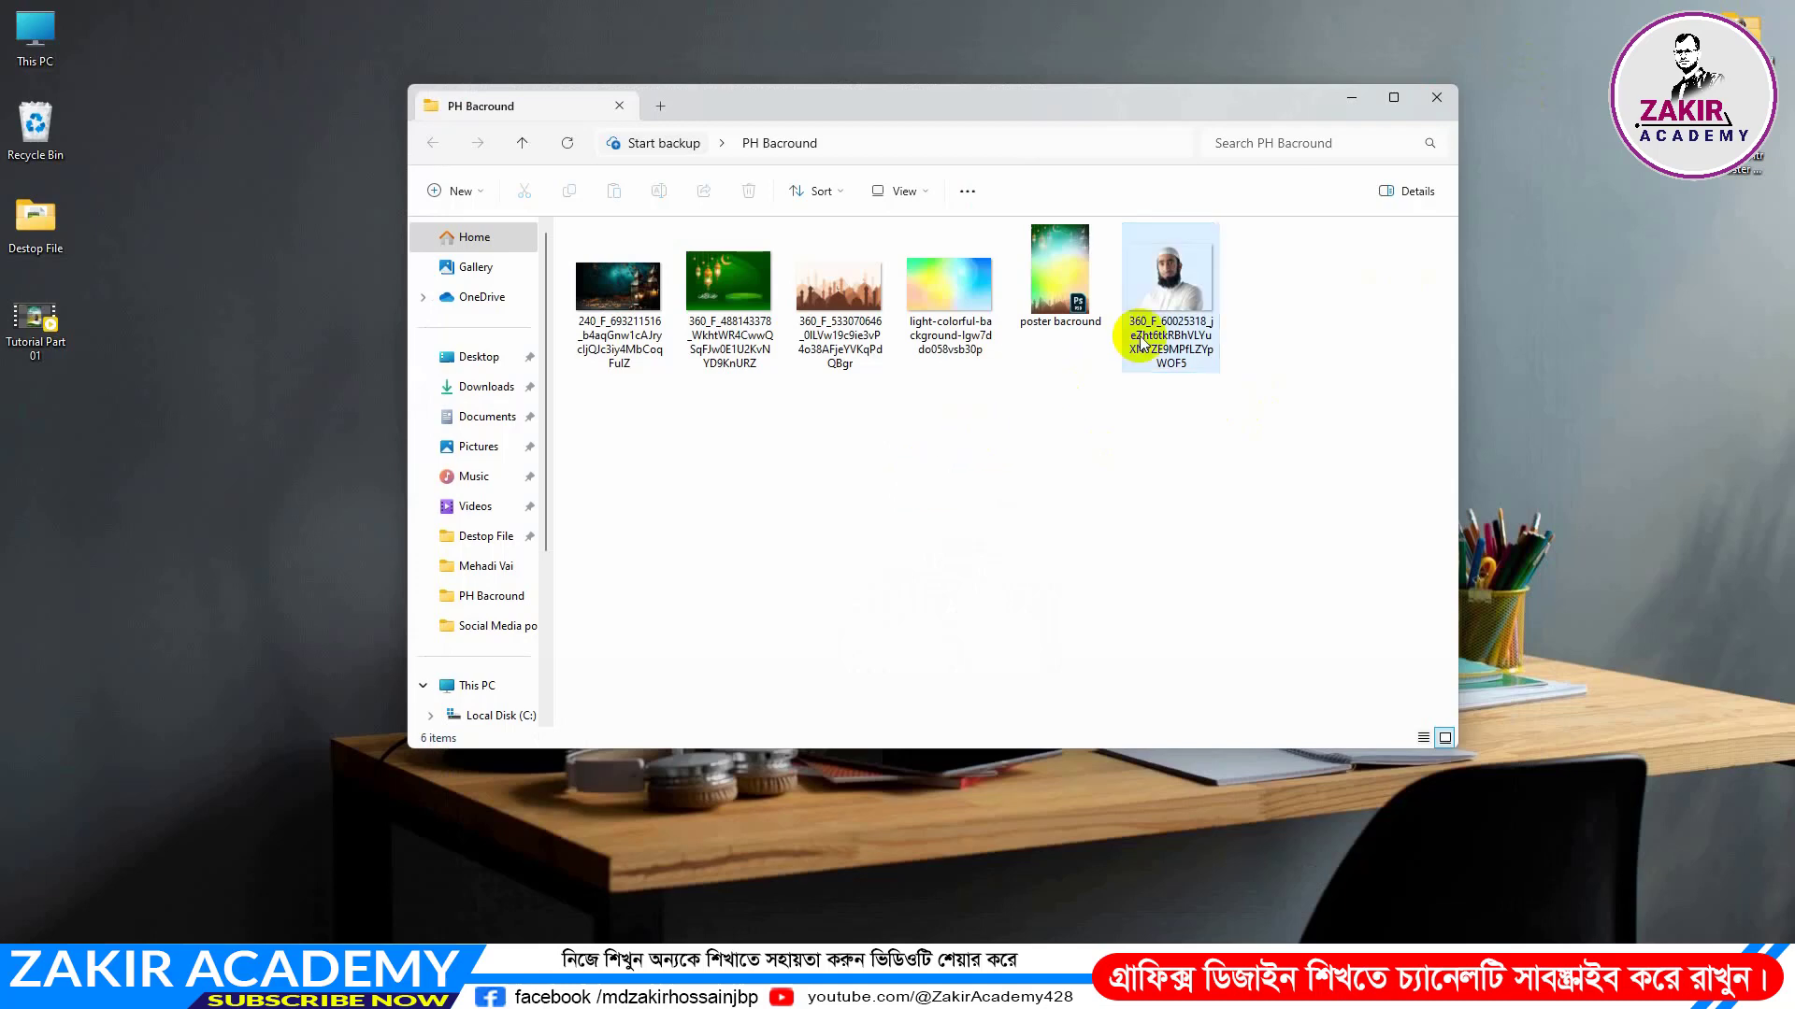
pyautogui.click(636, 400)
pyautogui.moveTo(636, 400); pyautogui.dragTo(659, 322)
pyautogui.click(961, 410)
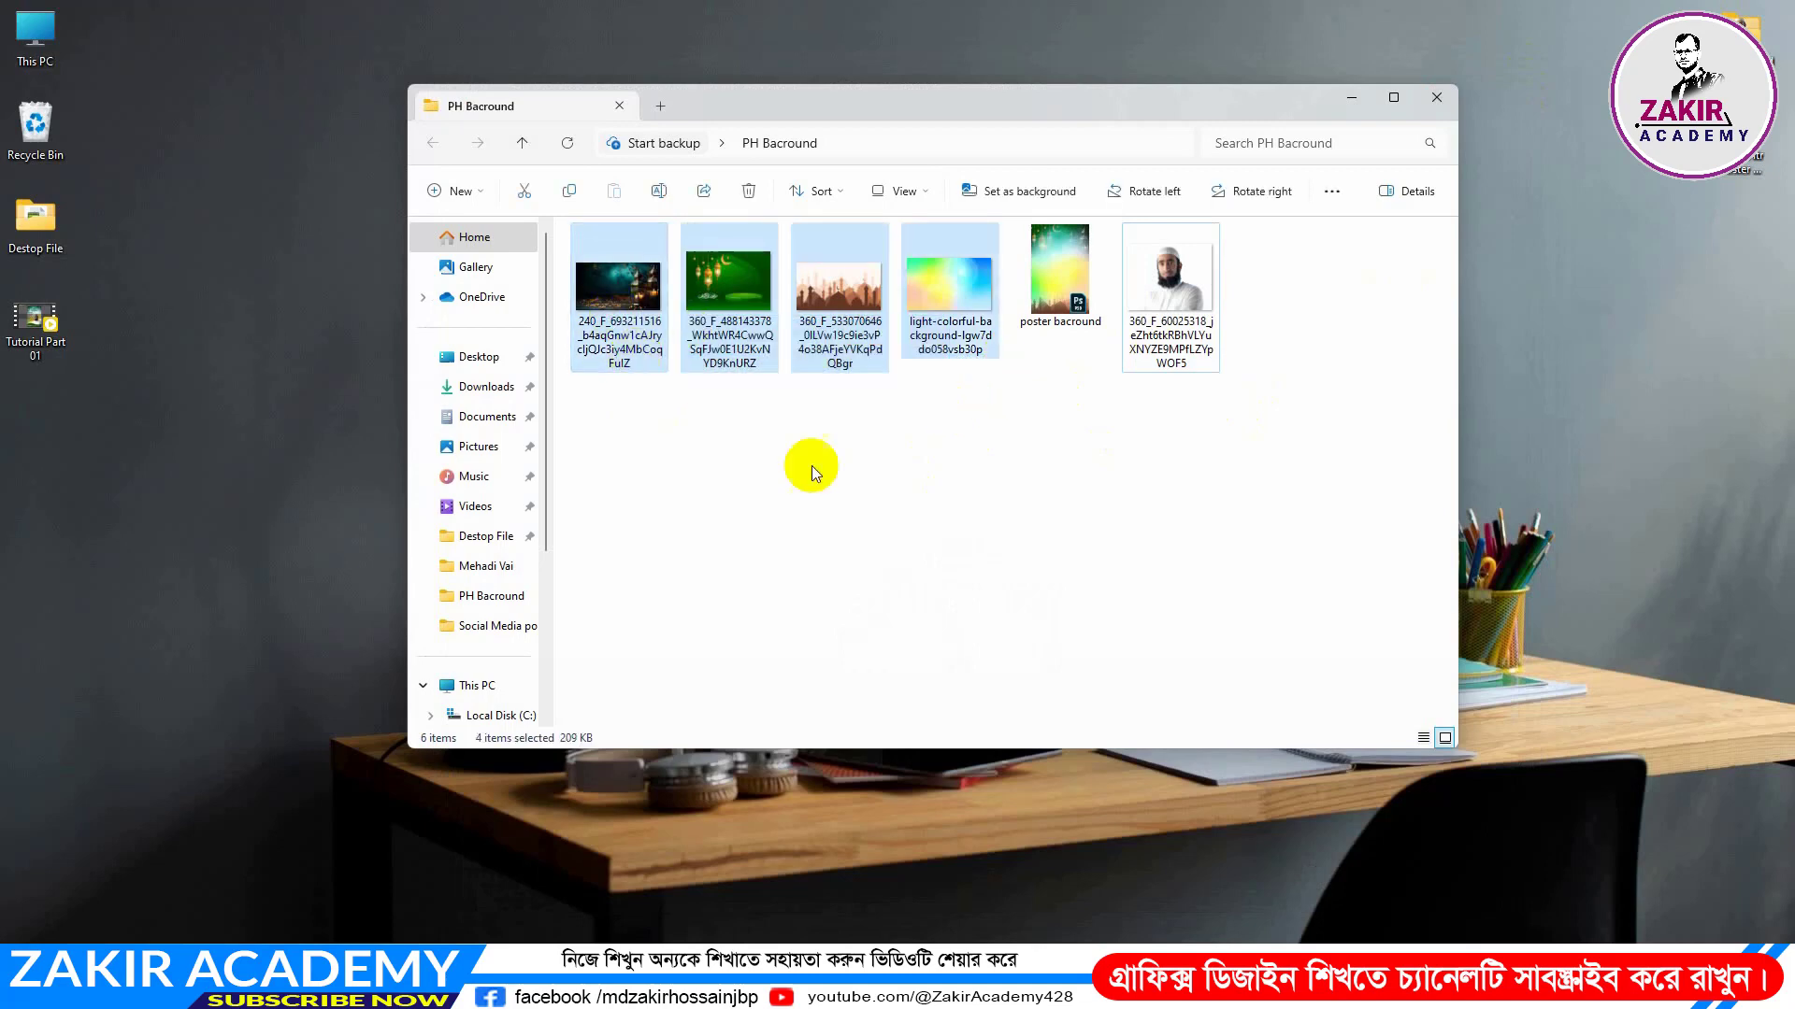
pyautogui.click(855, 474)
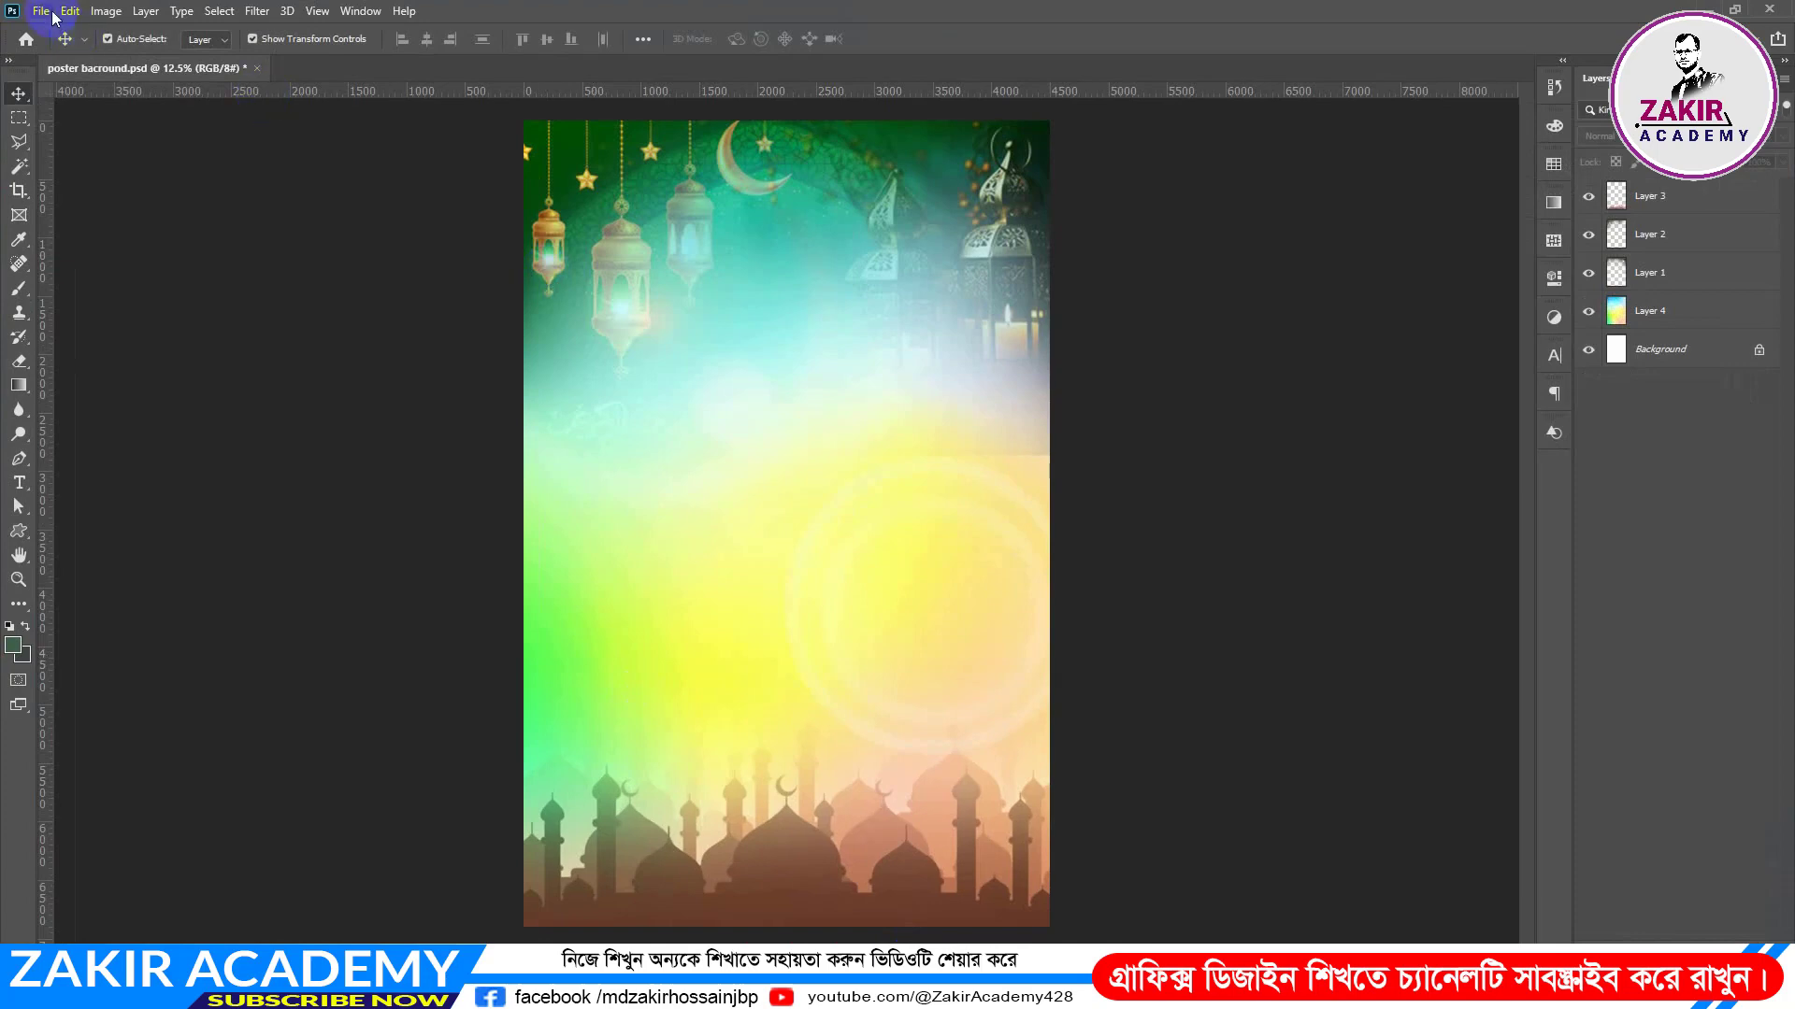
# Step: In Photoshop, create a new 15 x 23 inch portrait document at 300 pixels/inch in RGB Color with a white background
pyautogui.click(41, 12)
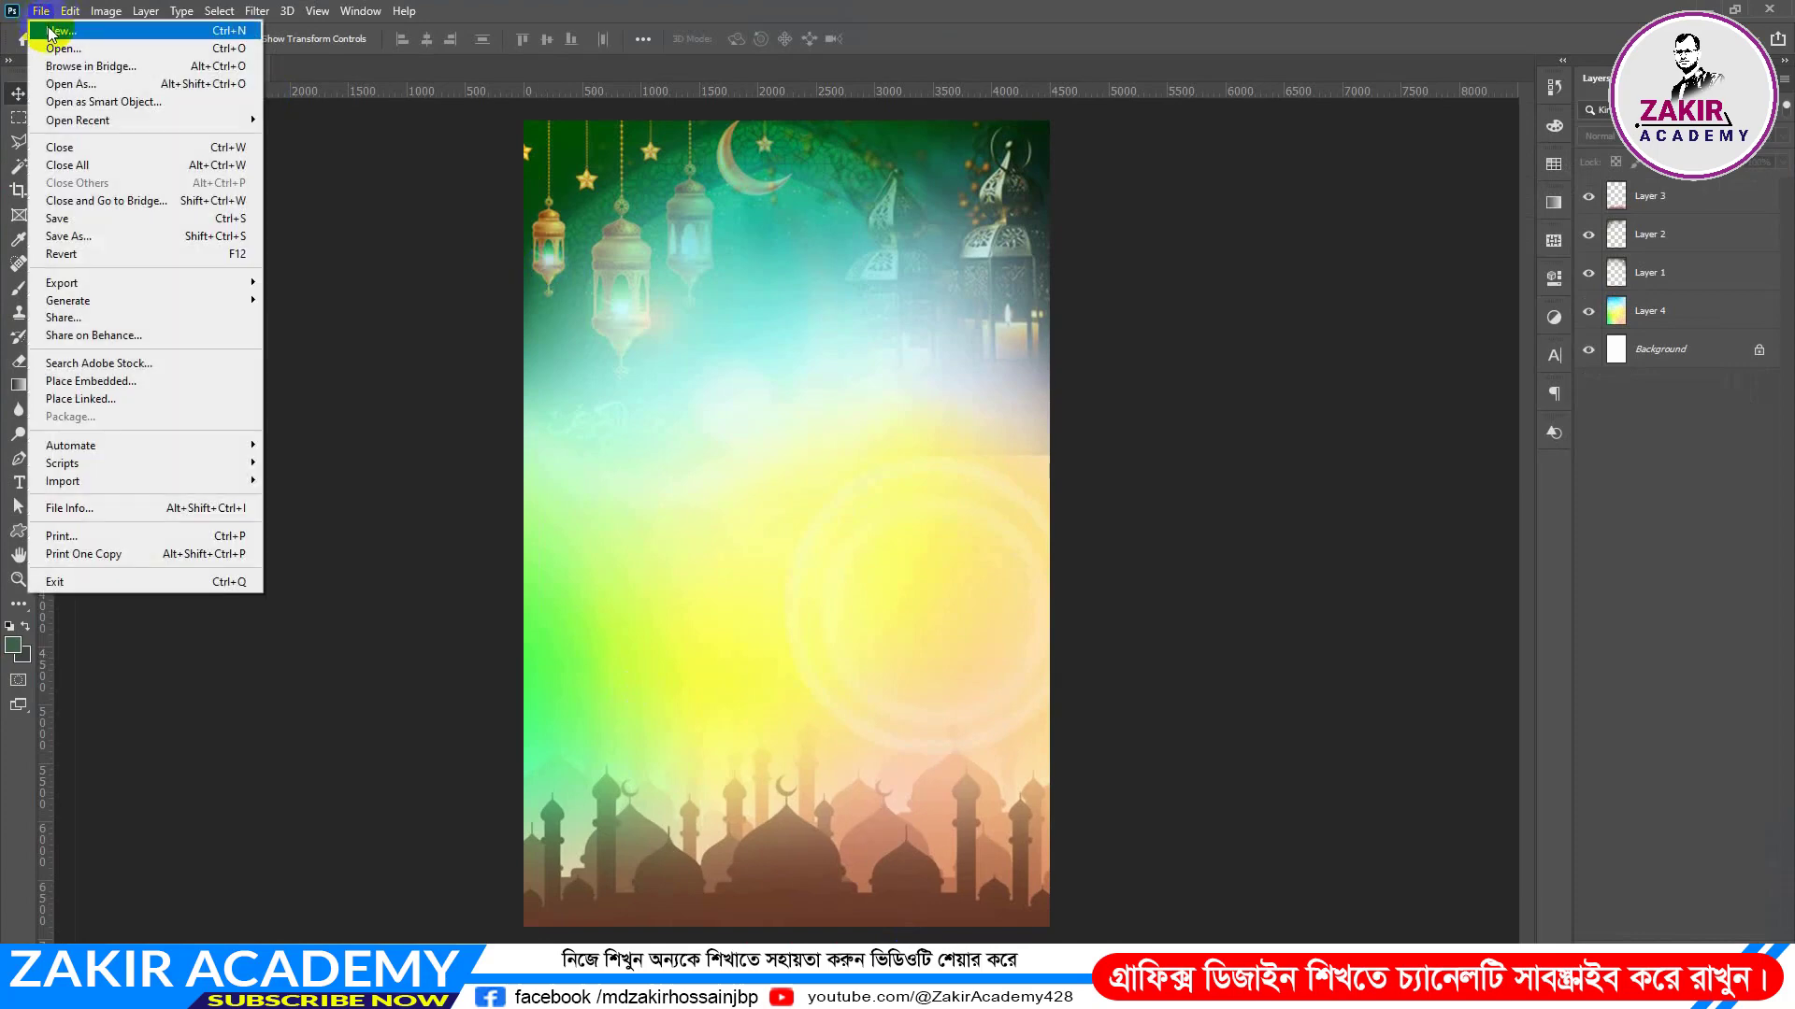
pyautogui.click(56, 31)
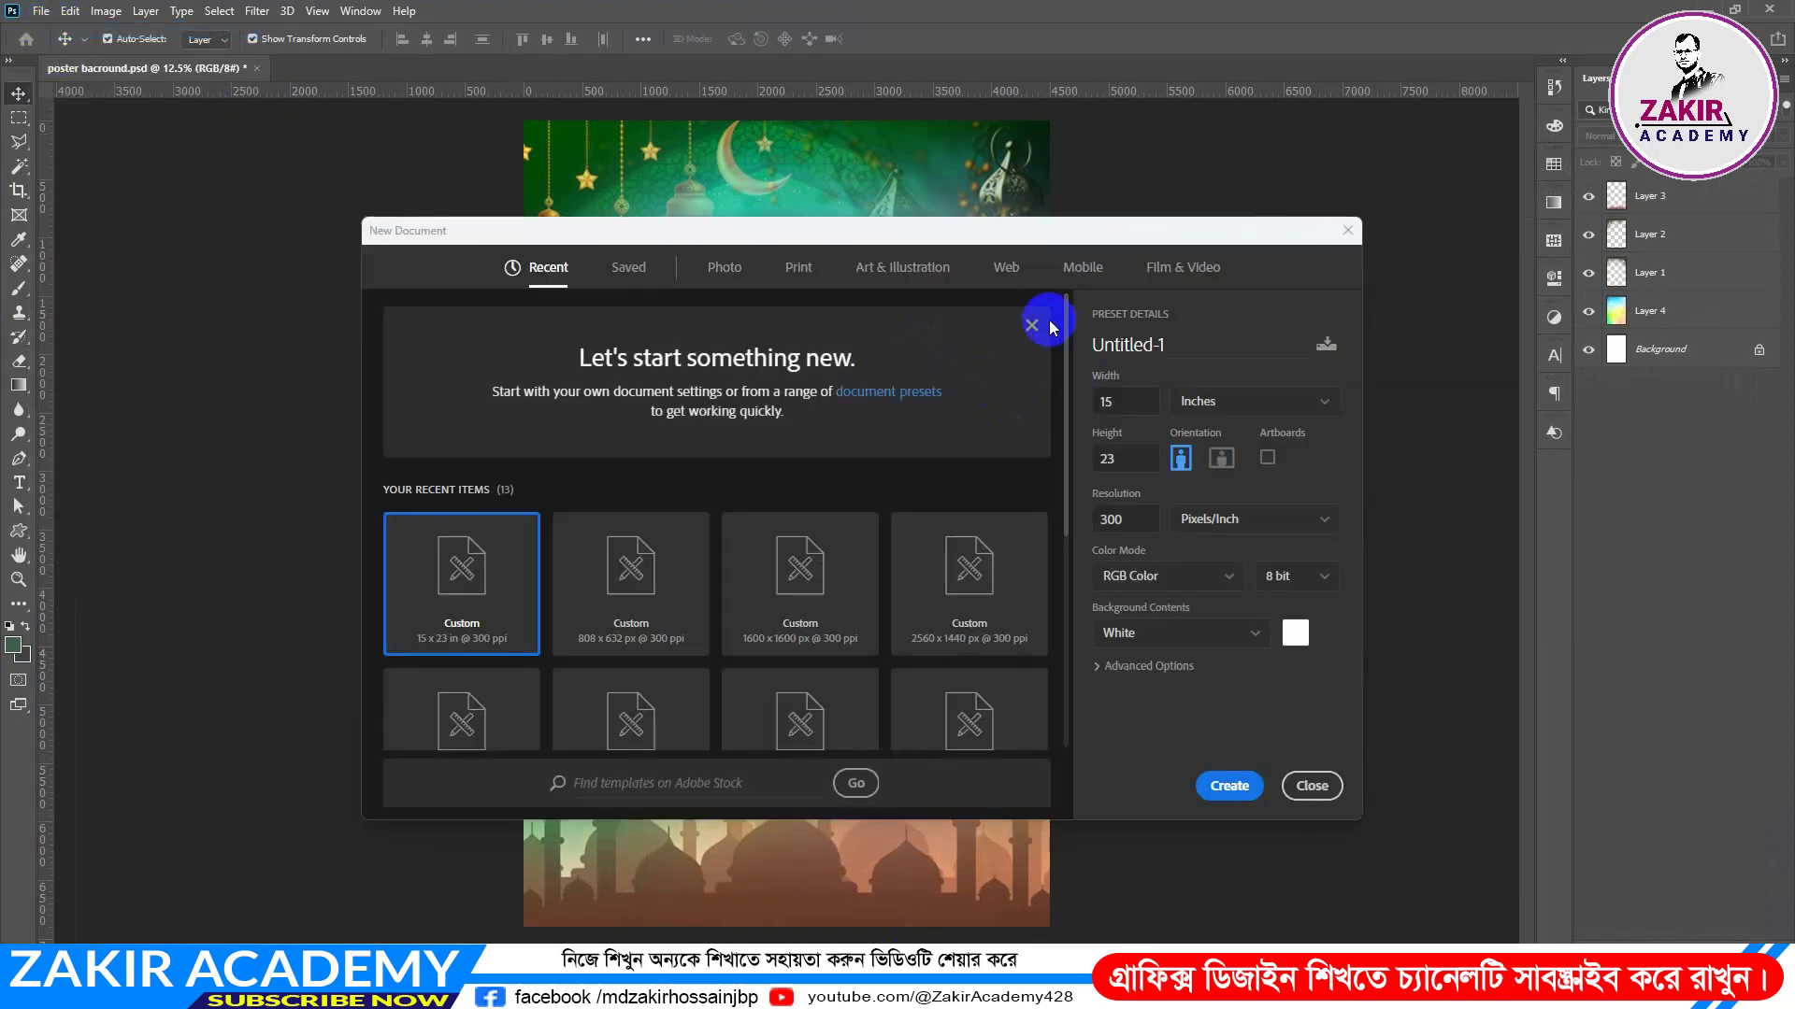
pyautogui.click(1121, 402)
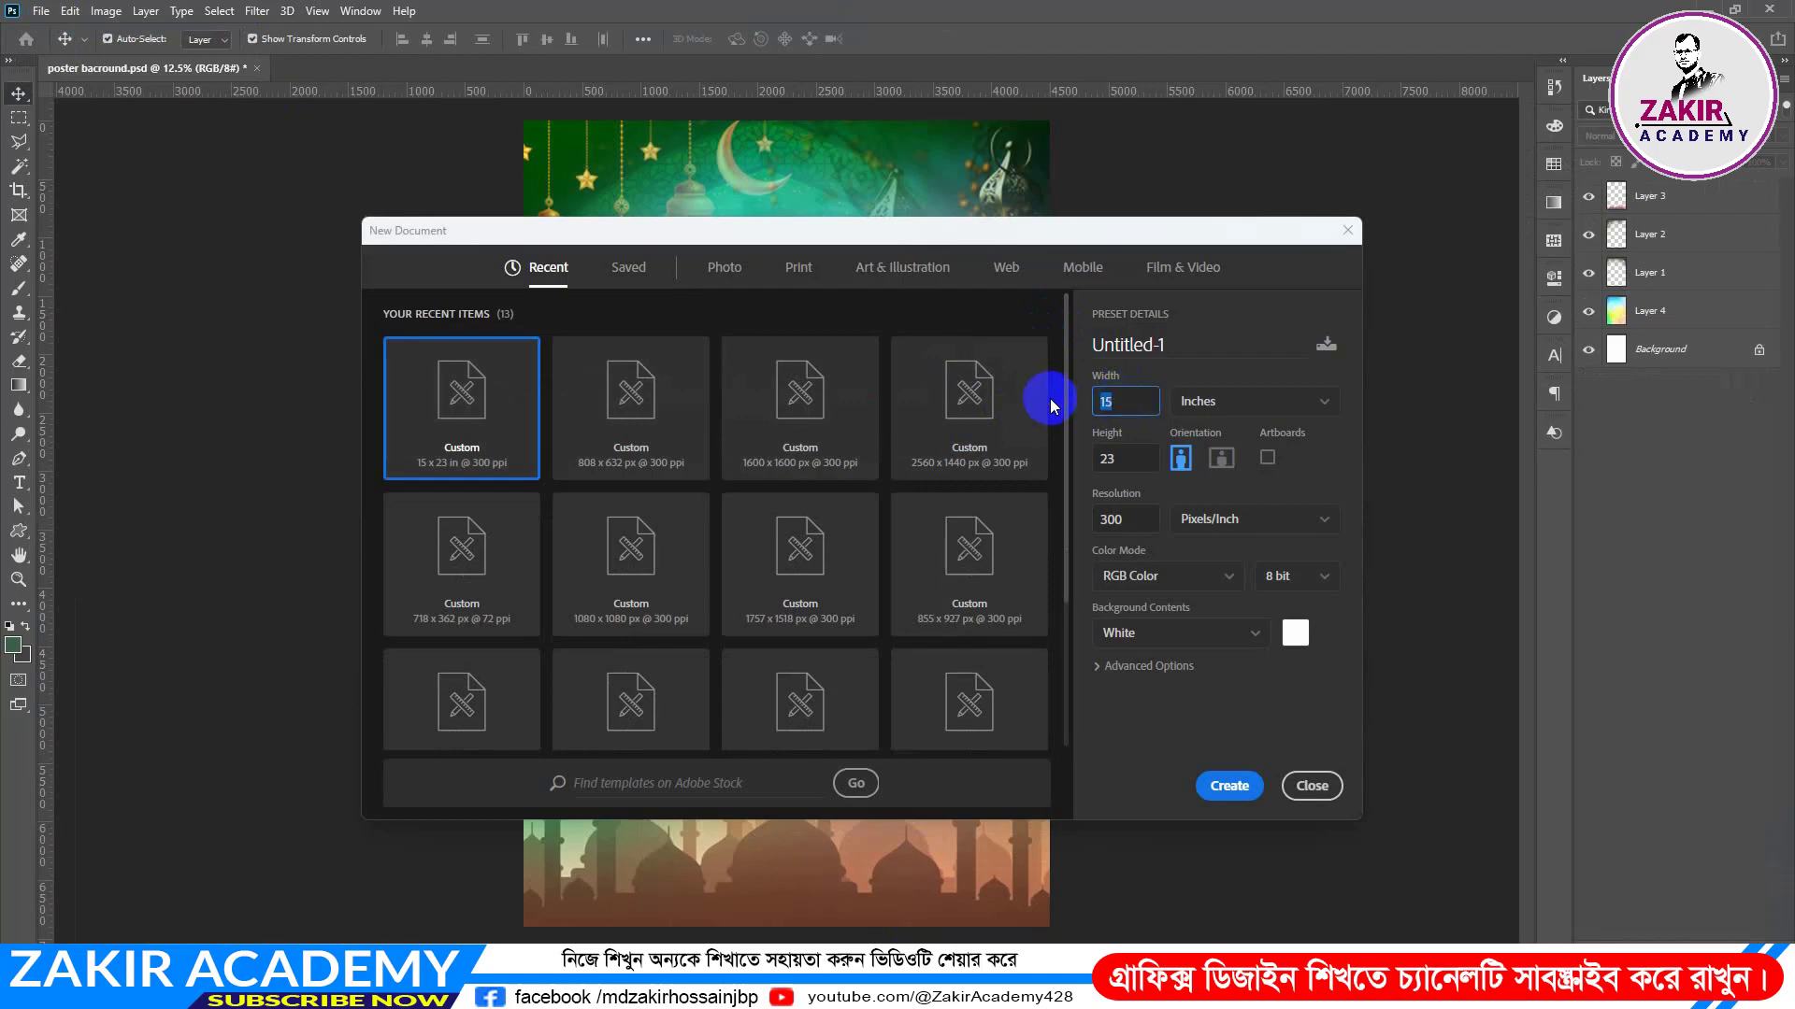
pyautogui.click(1122, 458)
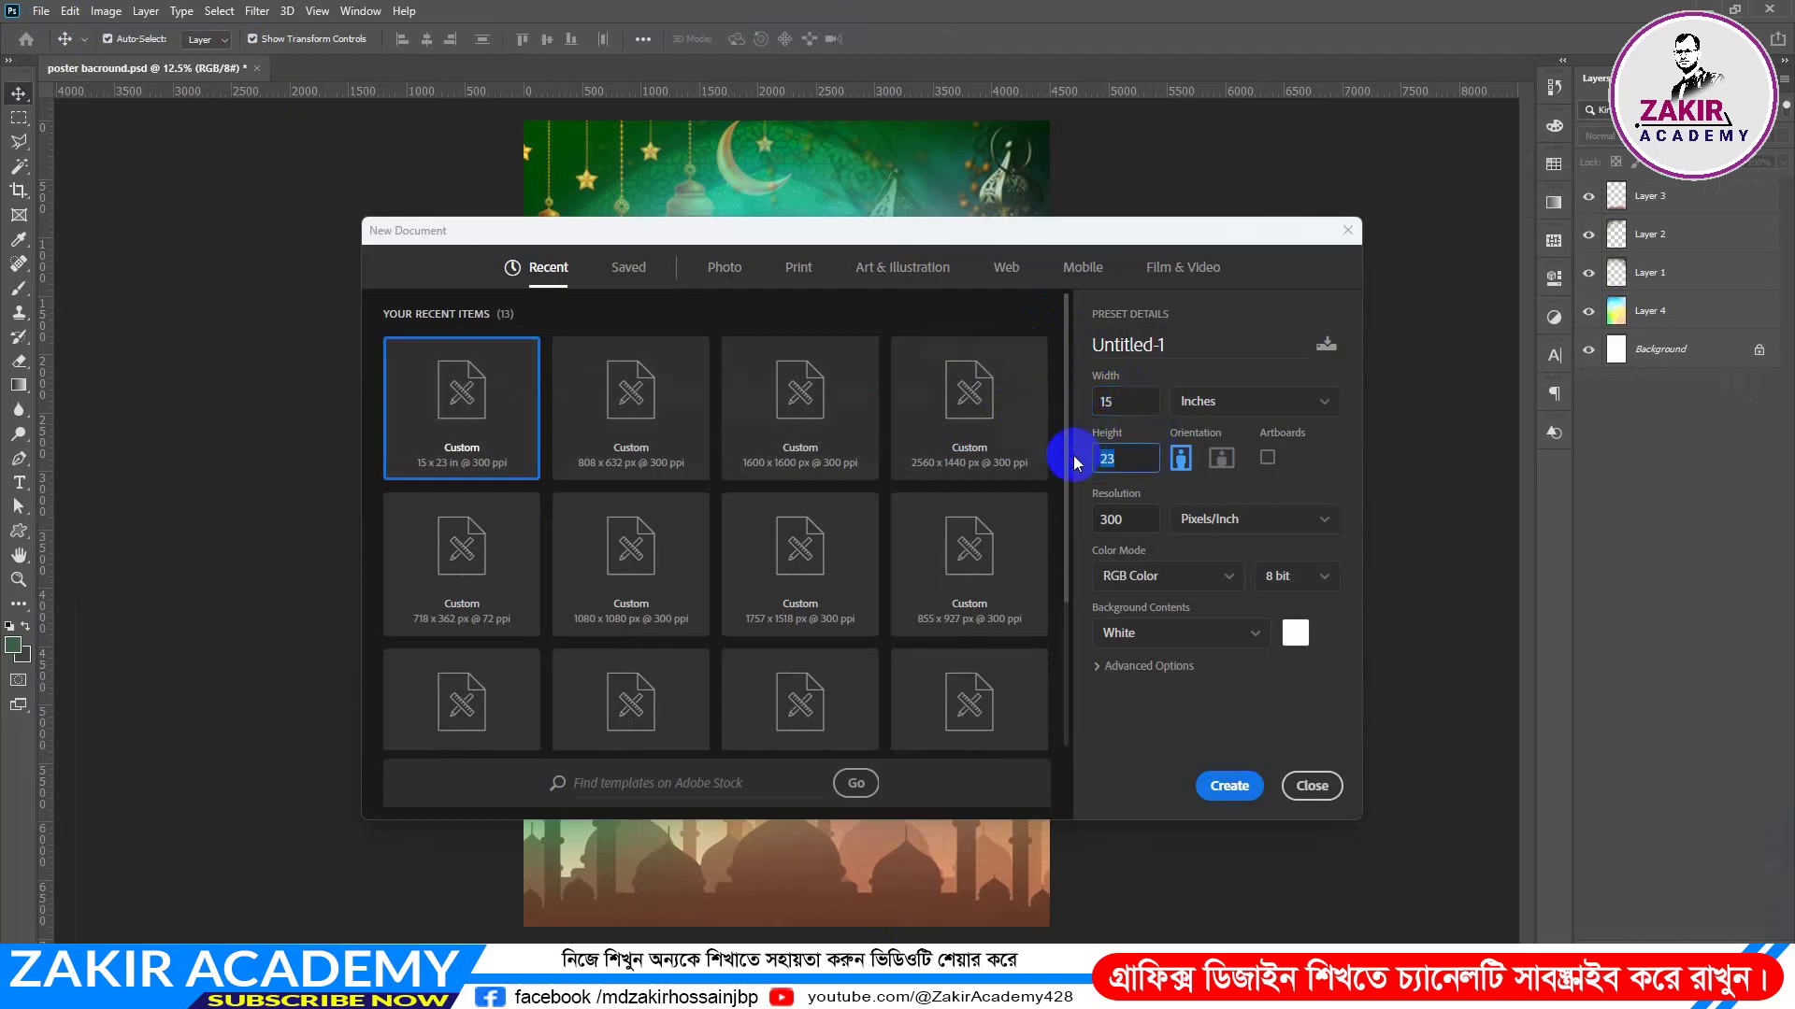
pyautogui.click(1102, 519)
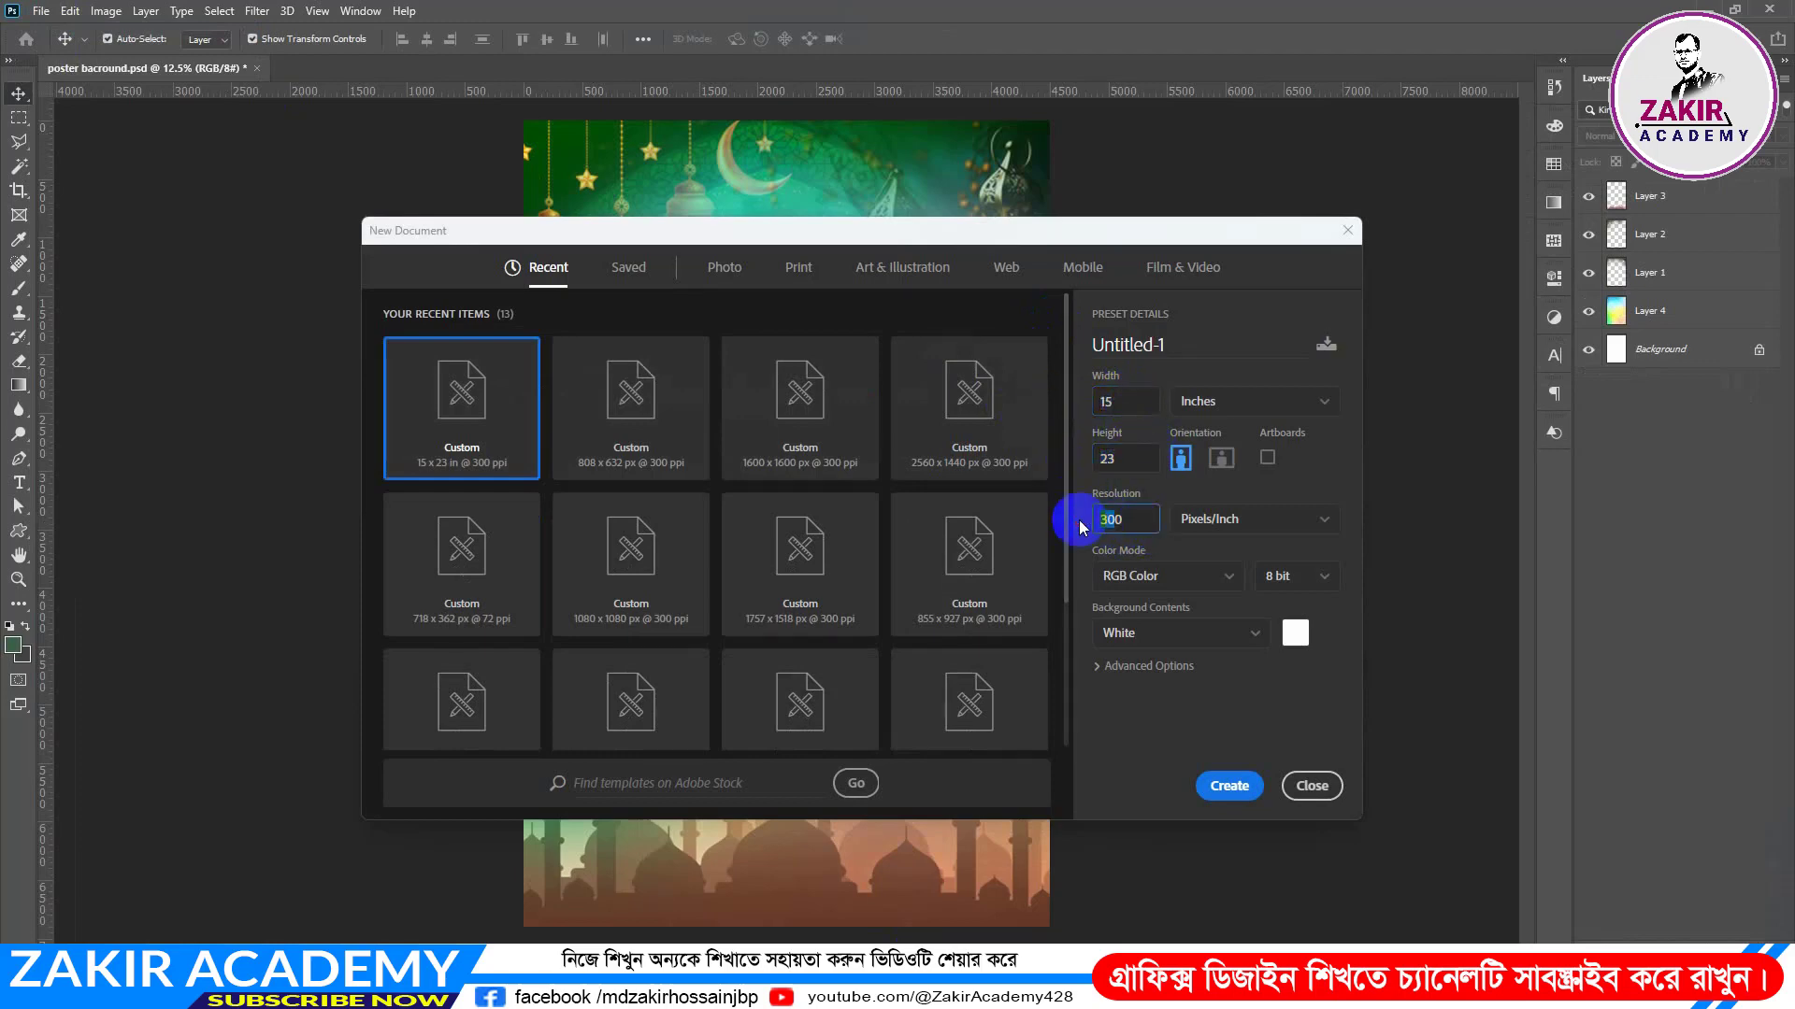
pyautogui.click(1127, 526)
pyautogui.doubleClick(1125, 521)
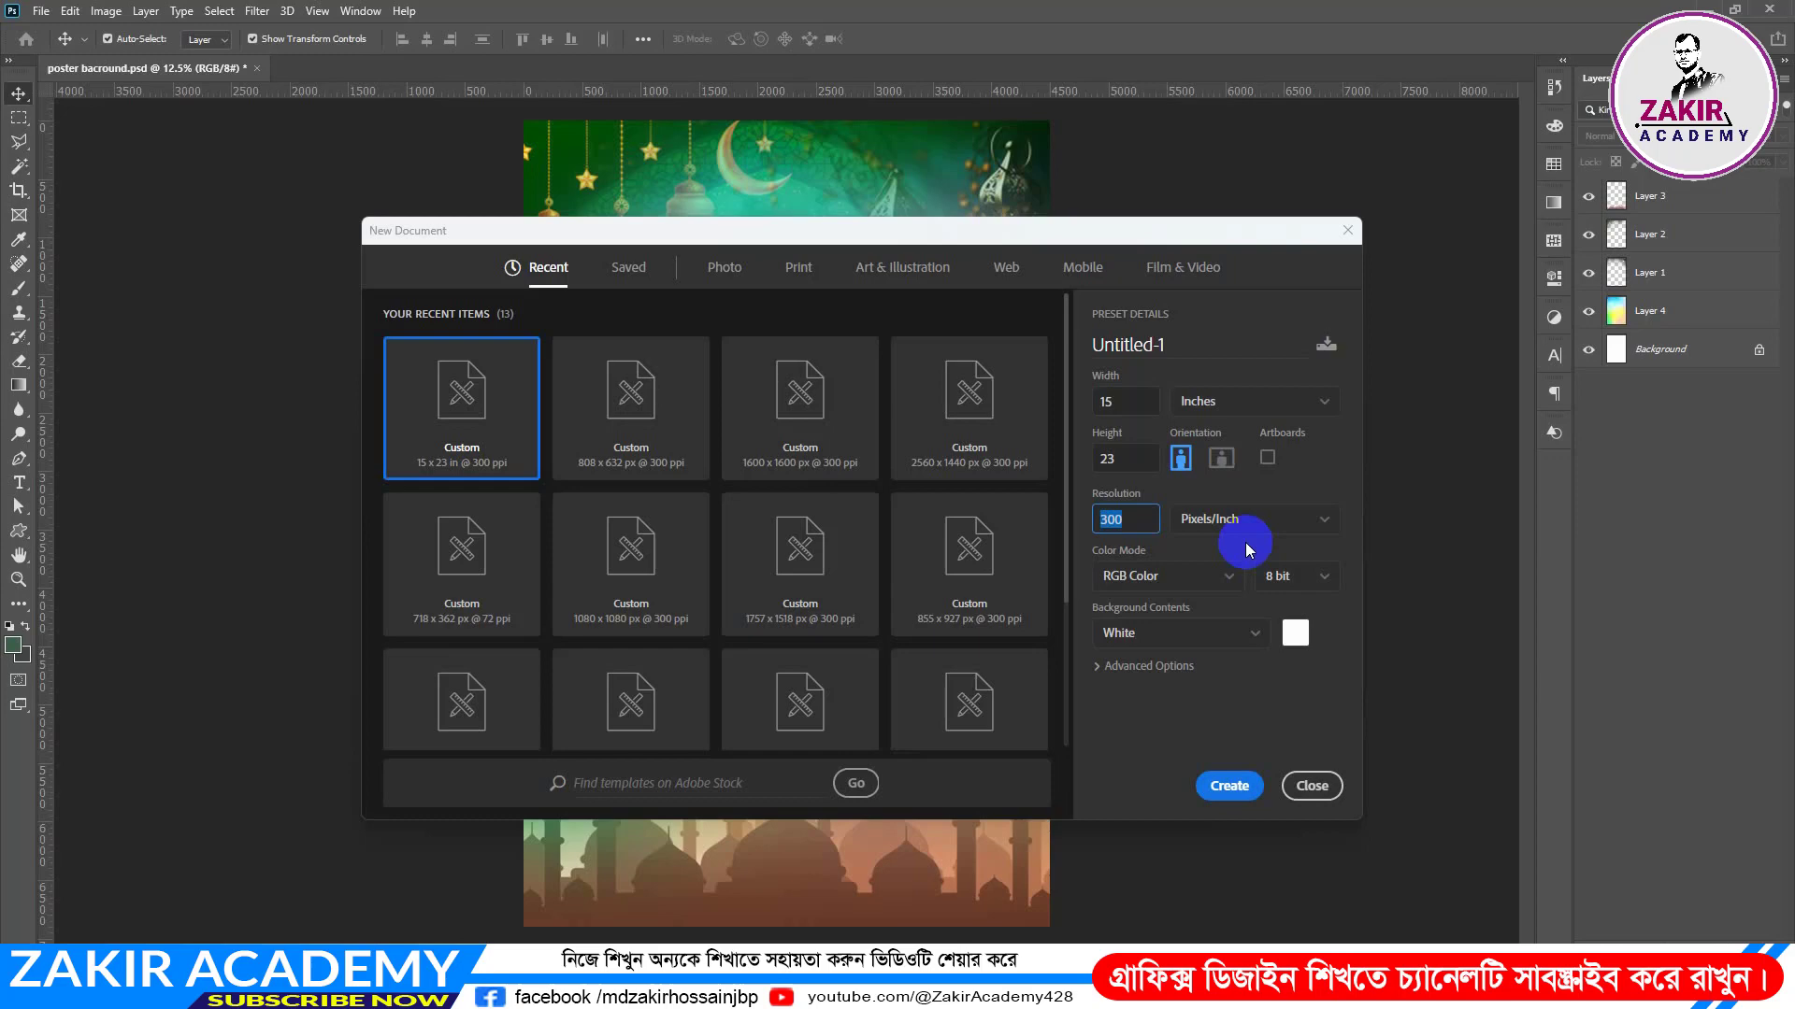
pyautogui.click(1296, 634)
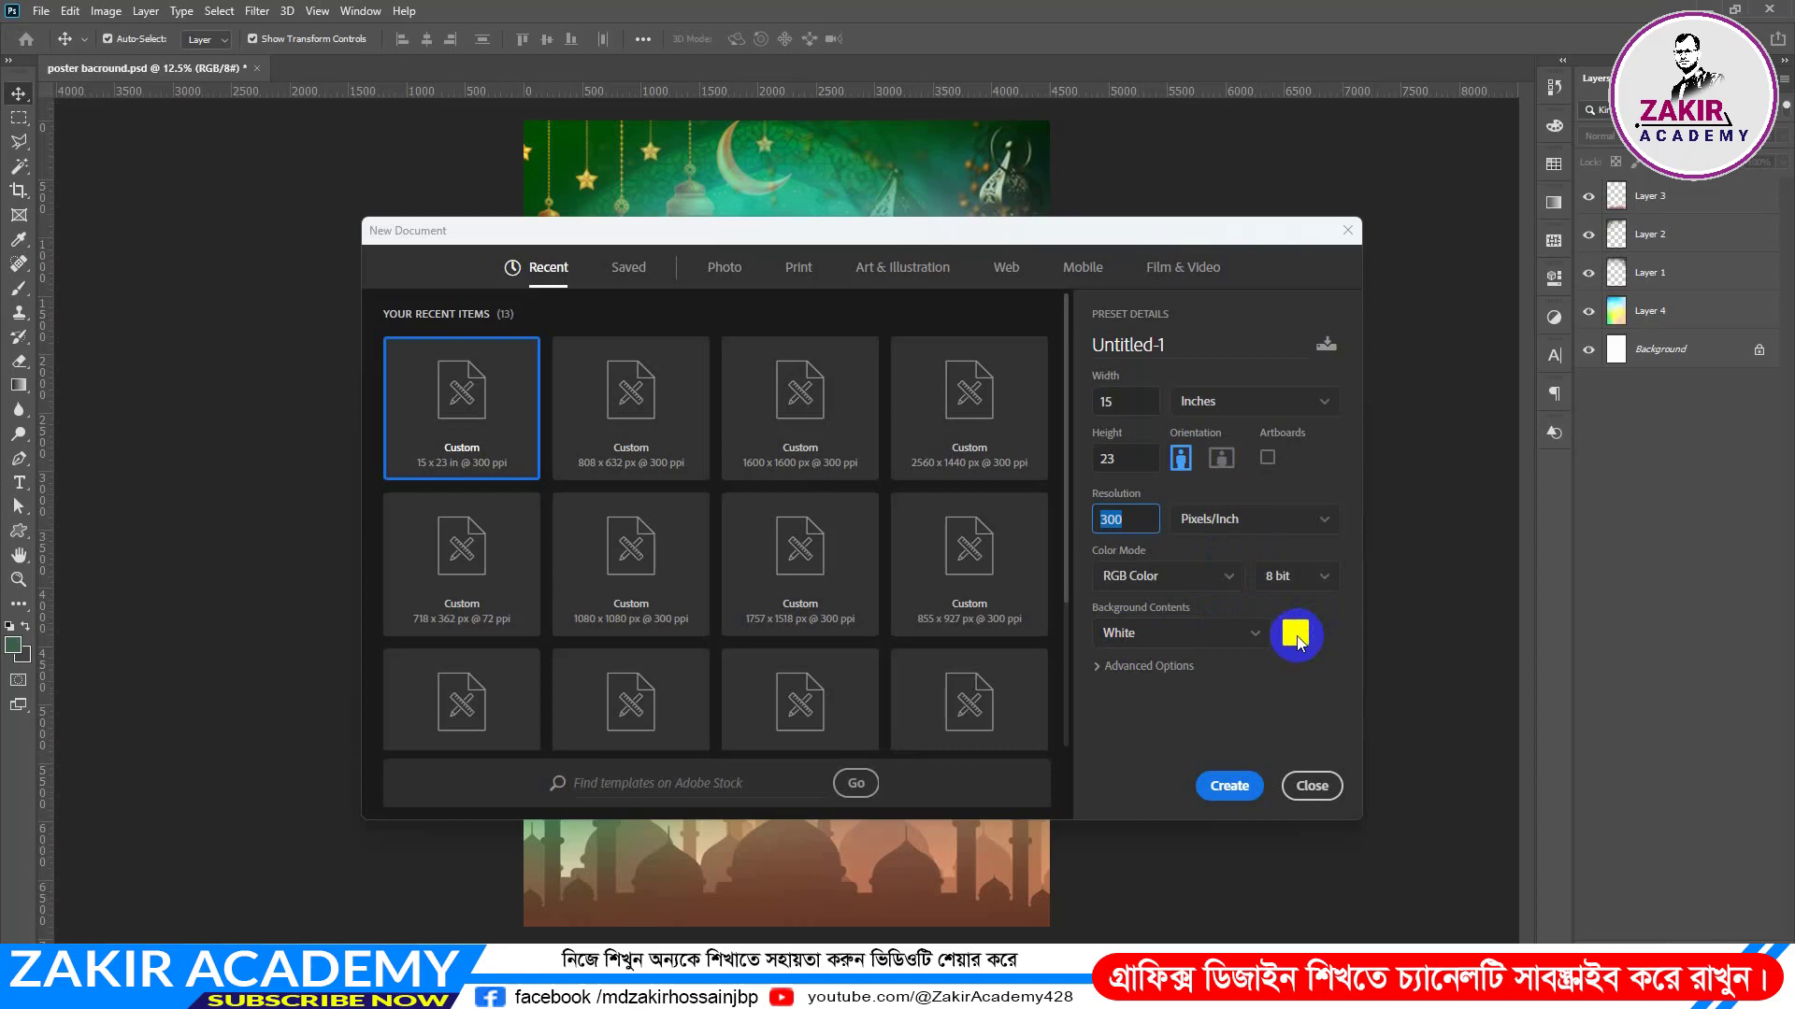
pyautogui.click(1230, 794)
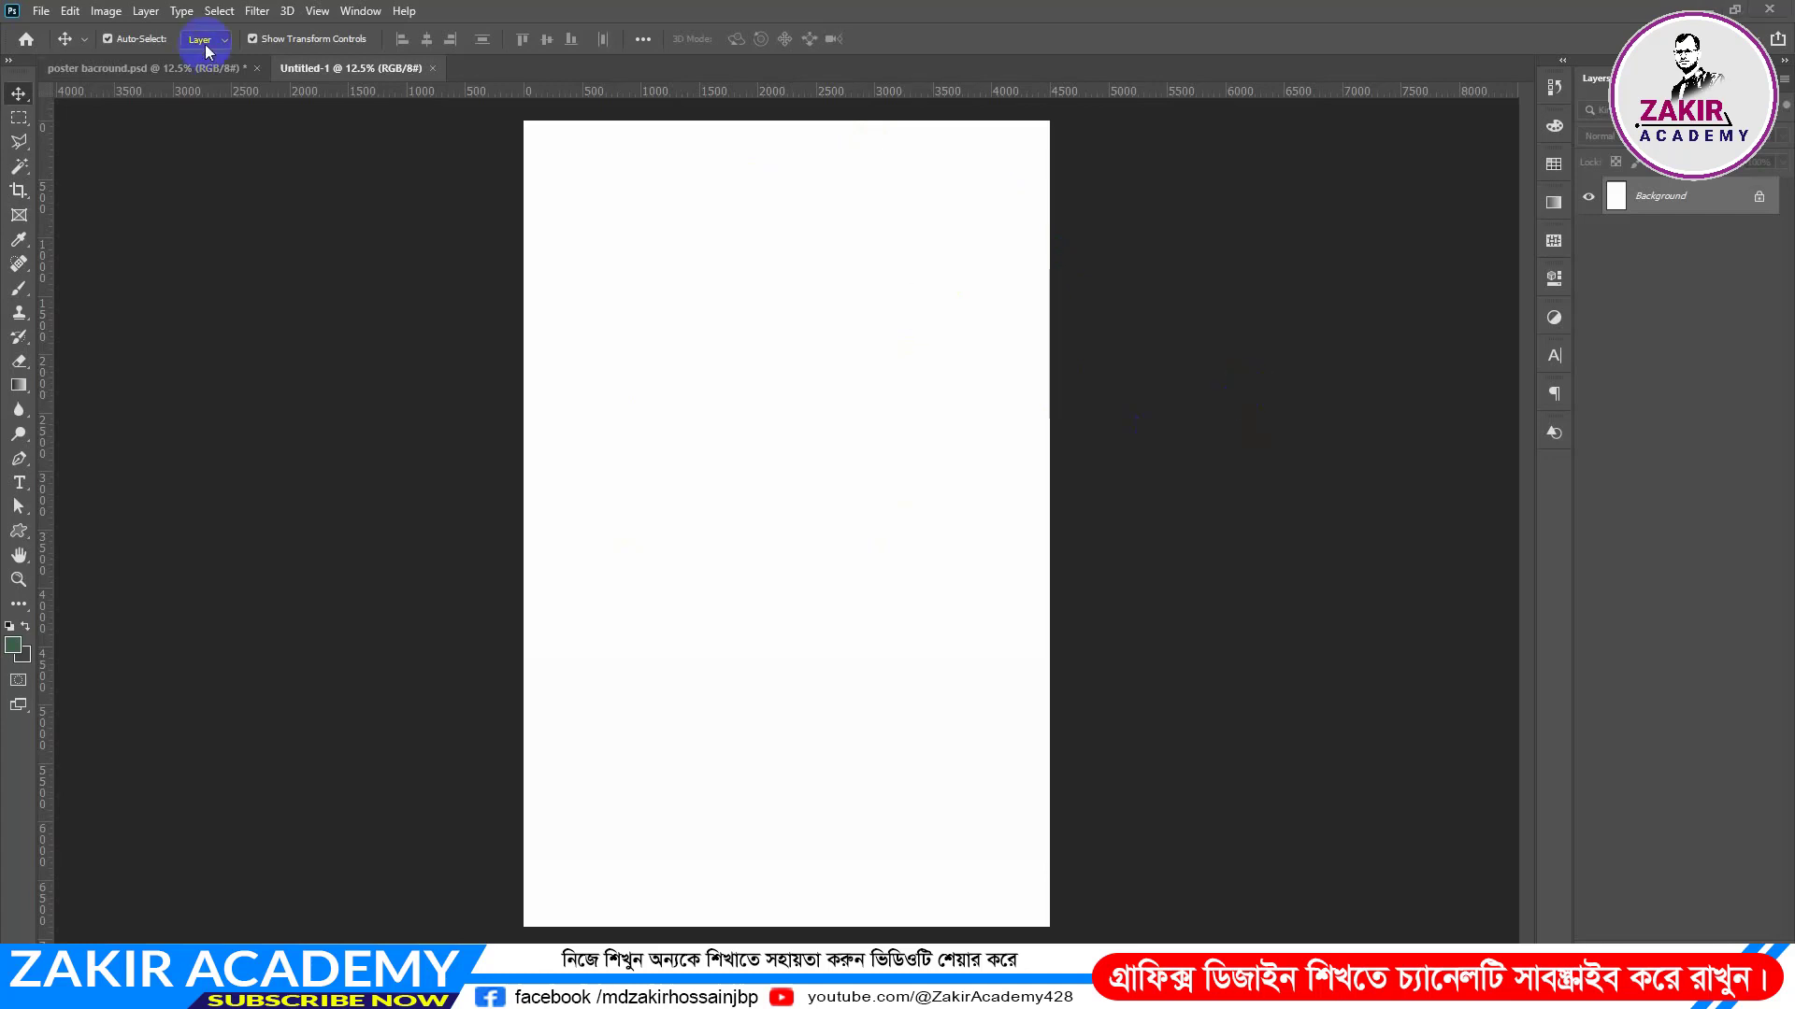
# Step: Open the light-colorful-background image from the PH Bacround folder and bring it into the Untitled-1 document as a layer
pyautogui.click(40, 11)
pyautogui.click(62, 48)
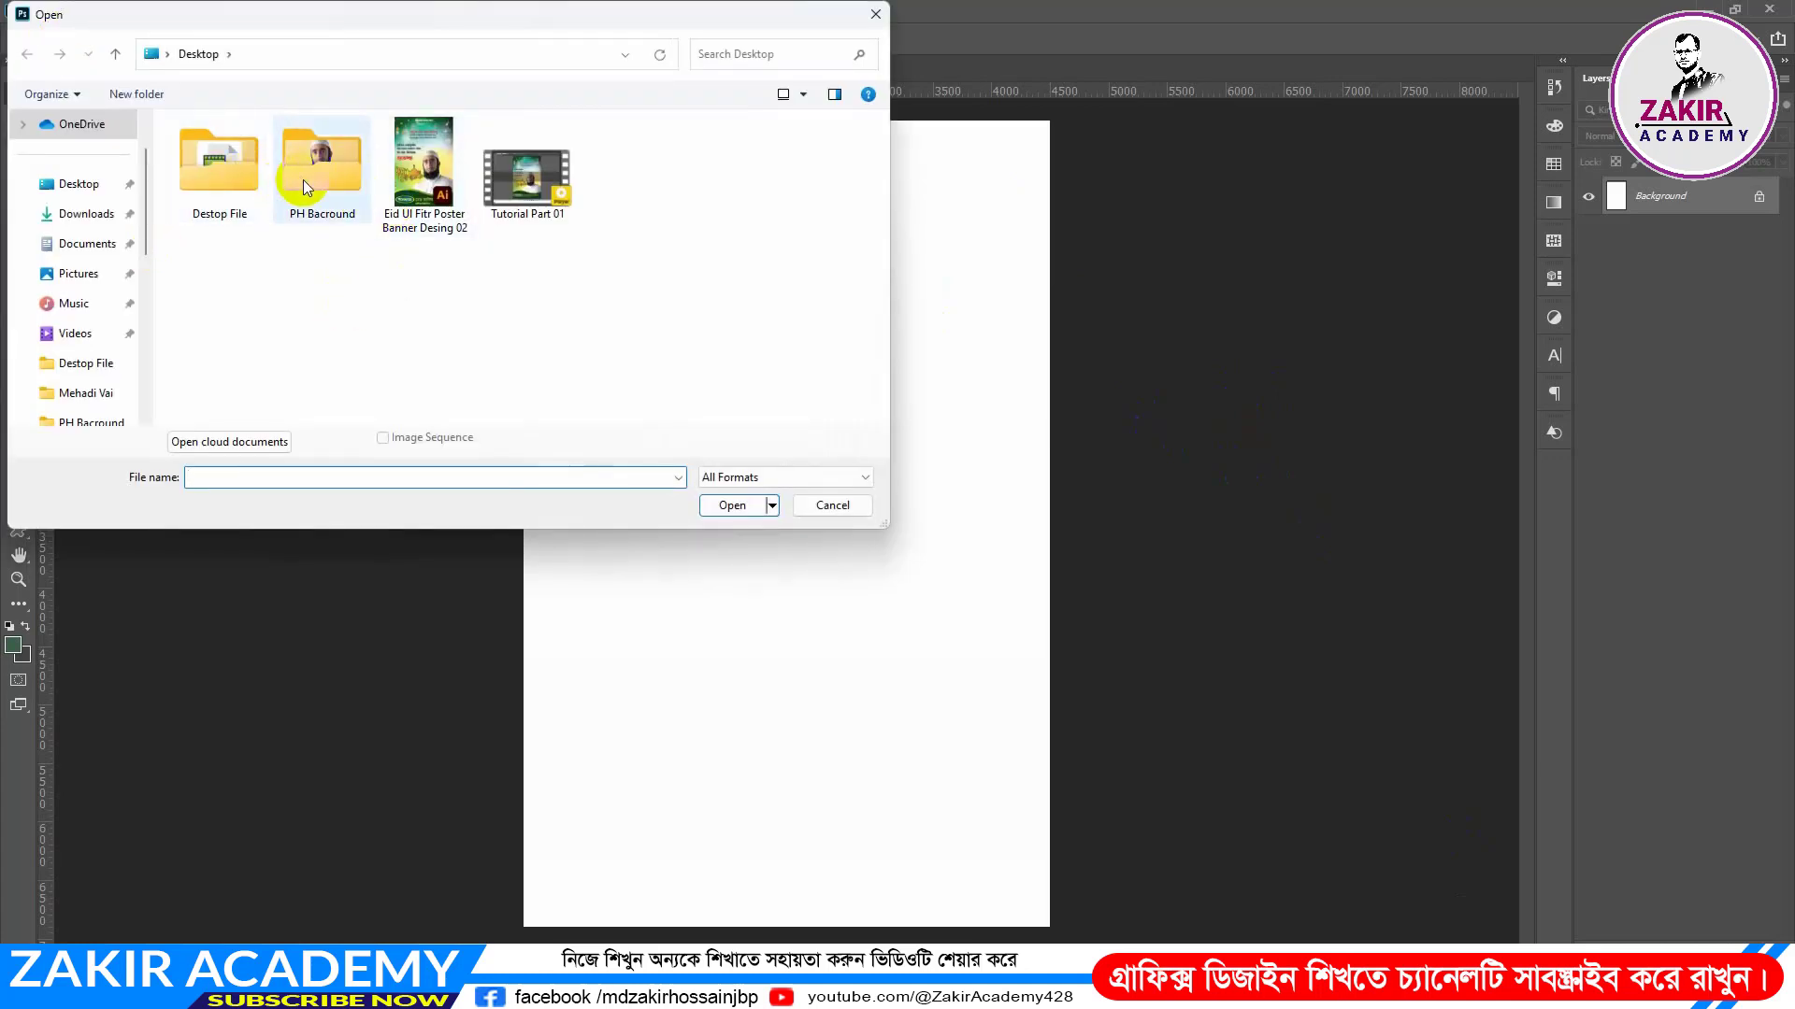
pyautogui.doubleClick(328, 182)
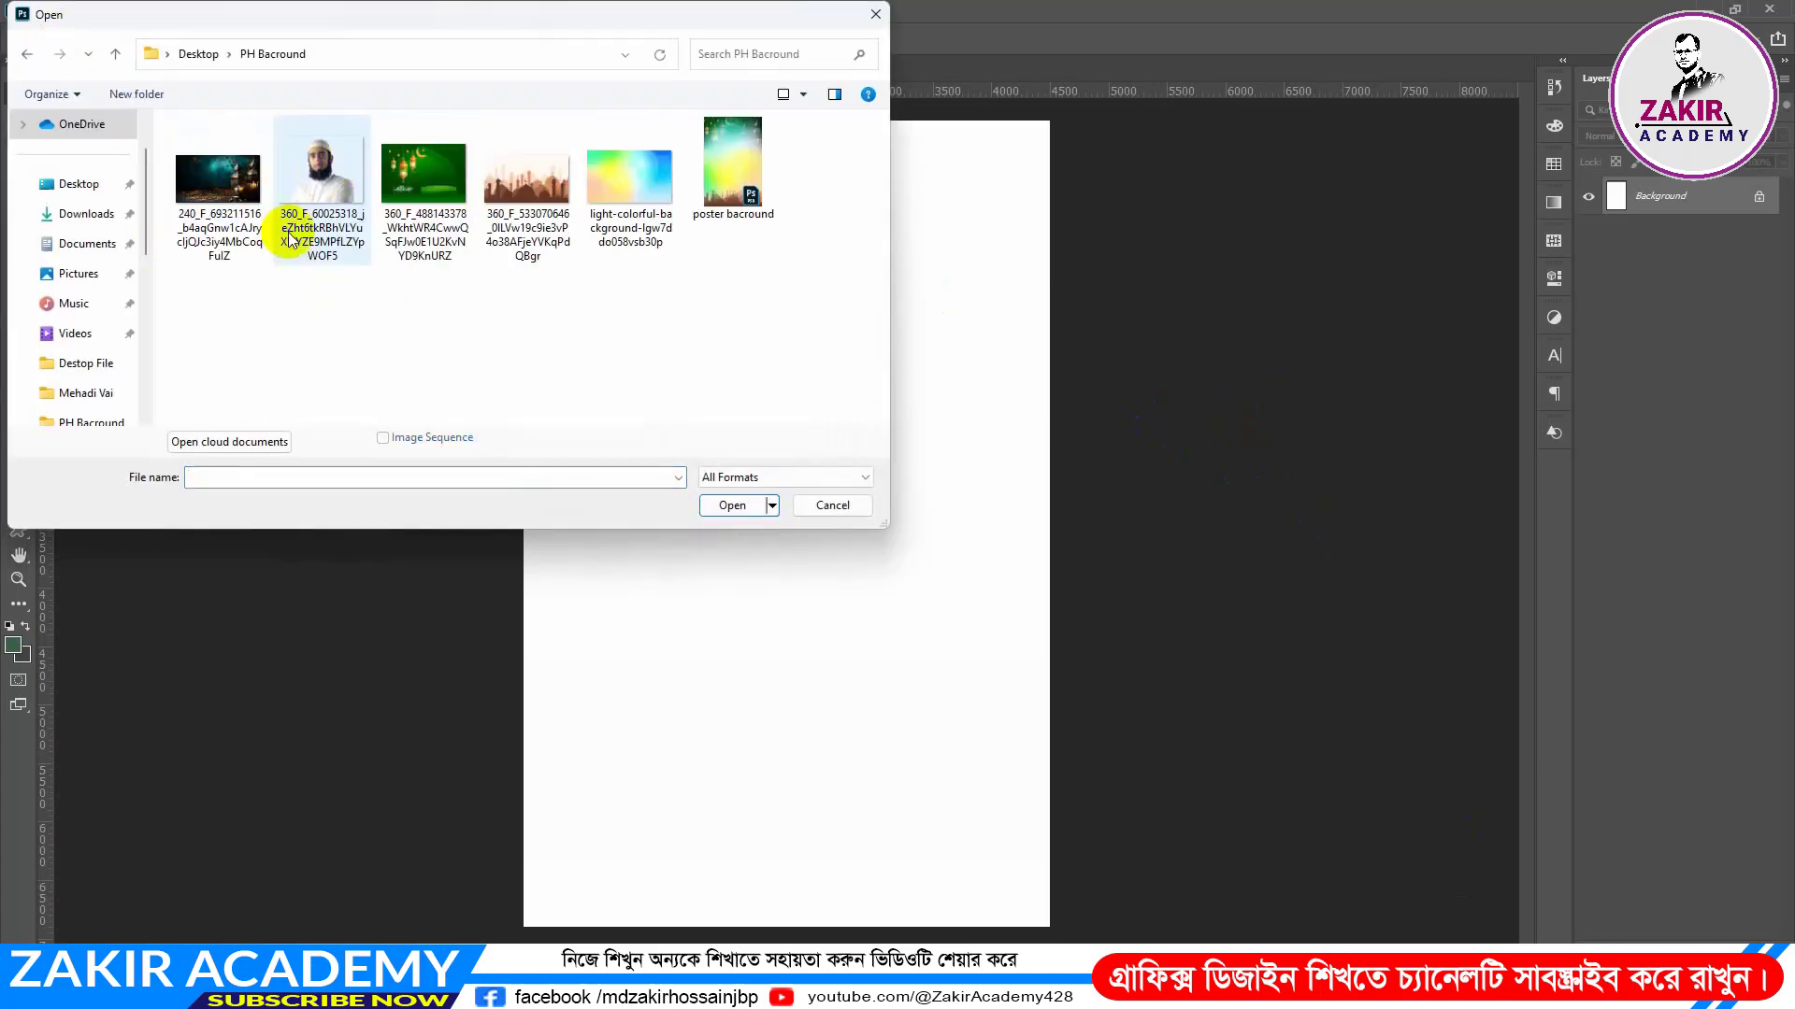
pyautogui.click(637, 186)
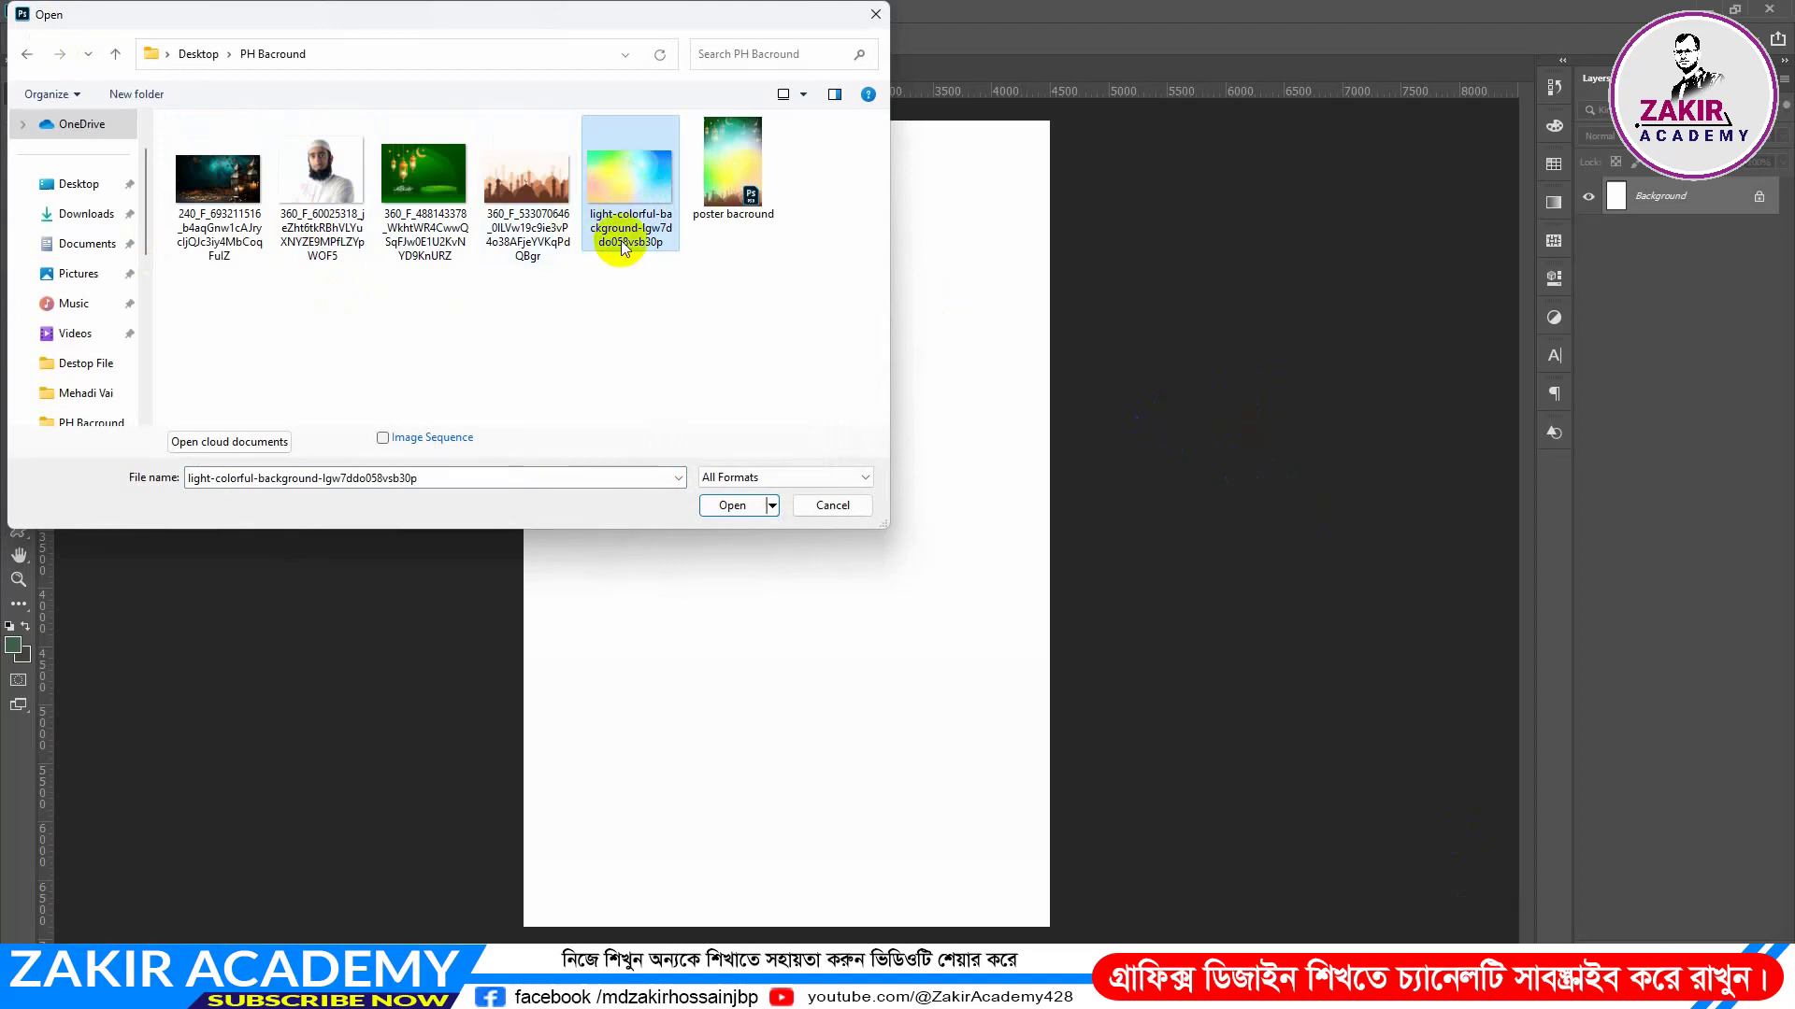
pyautogui.click(733, 502)
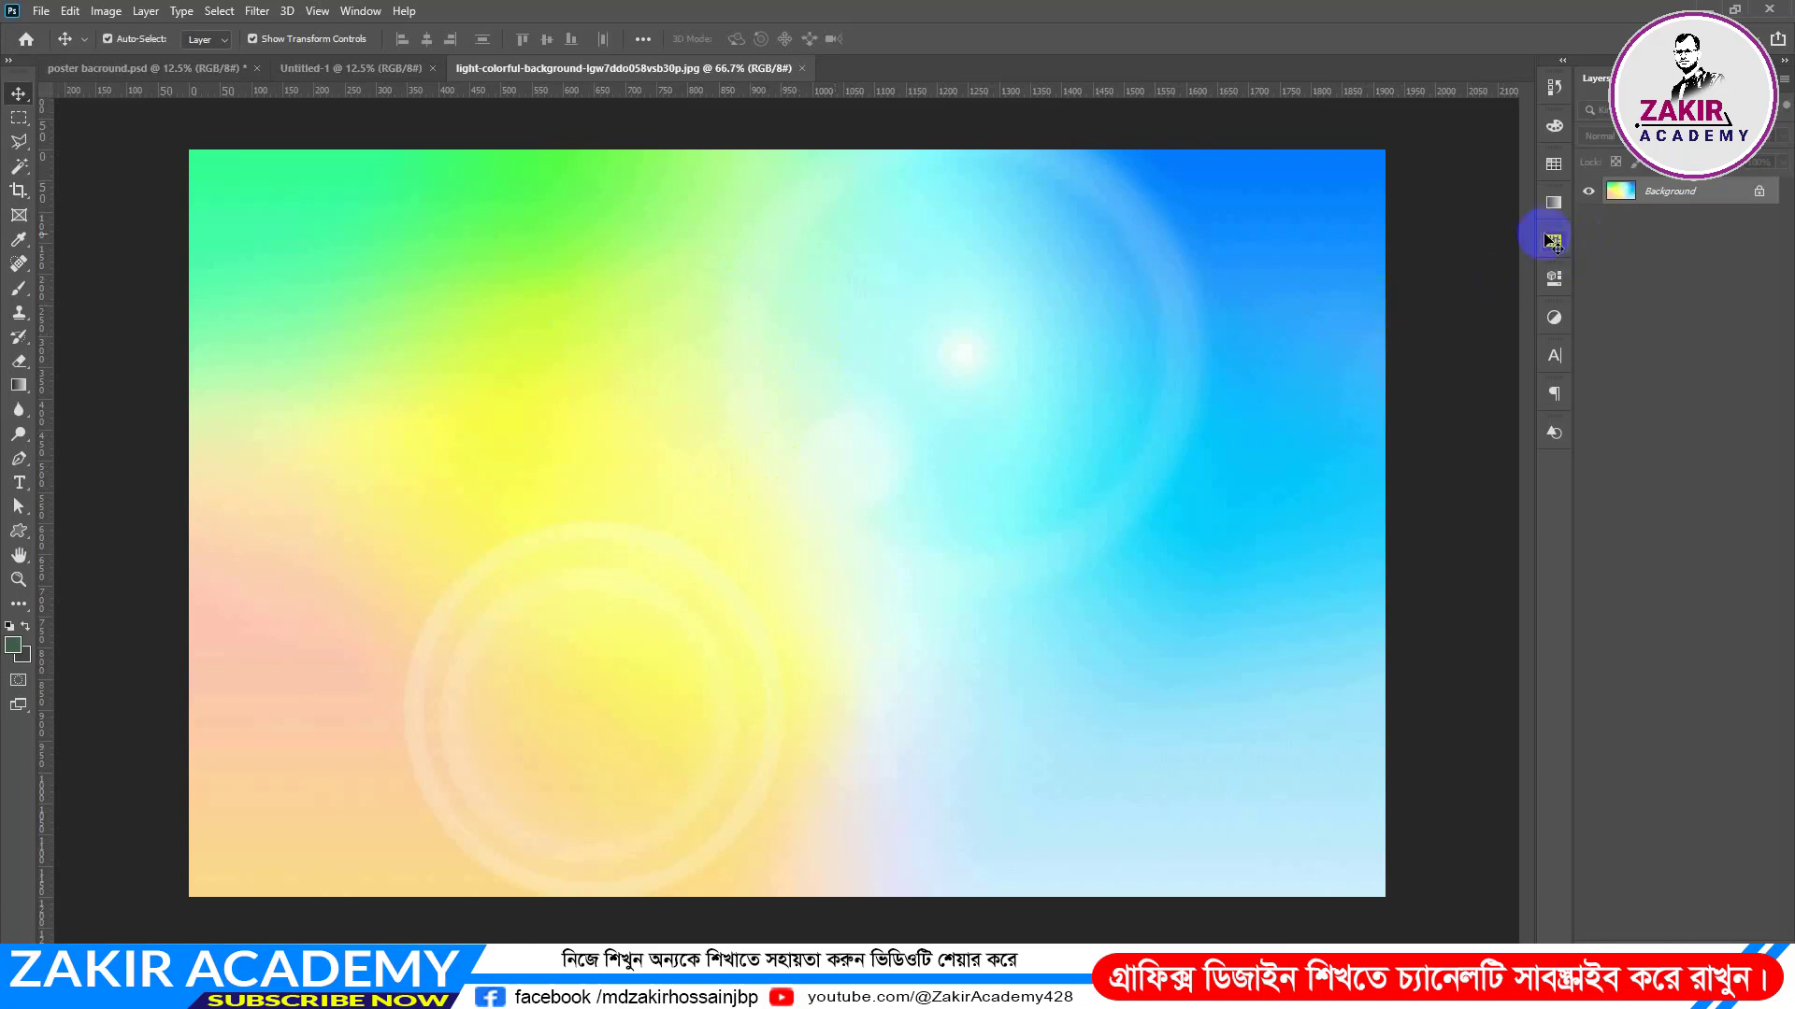
pyautogui.moveTo(754, 229); pyautogui.dragTo(828, 668)
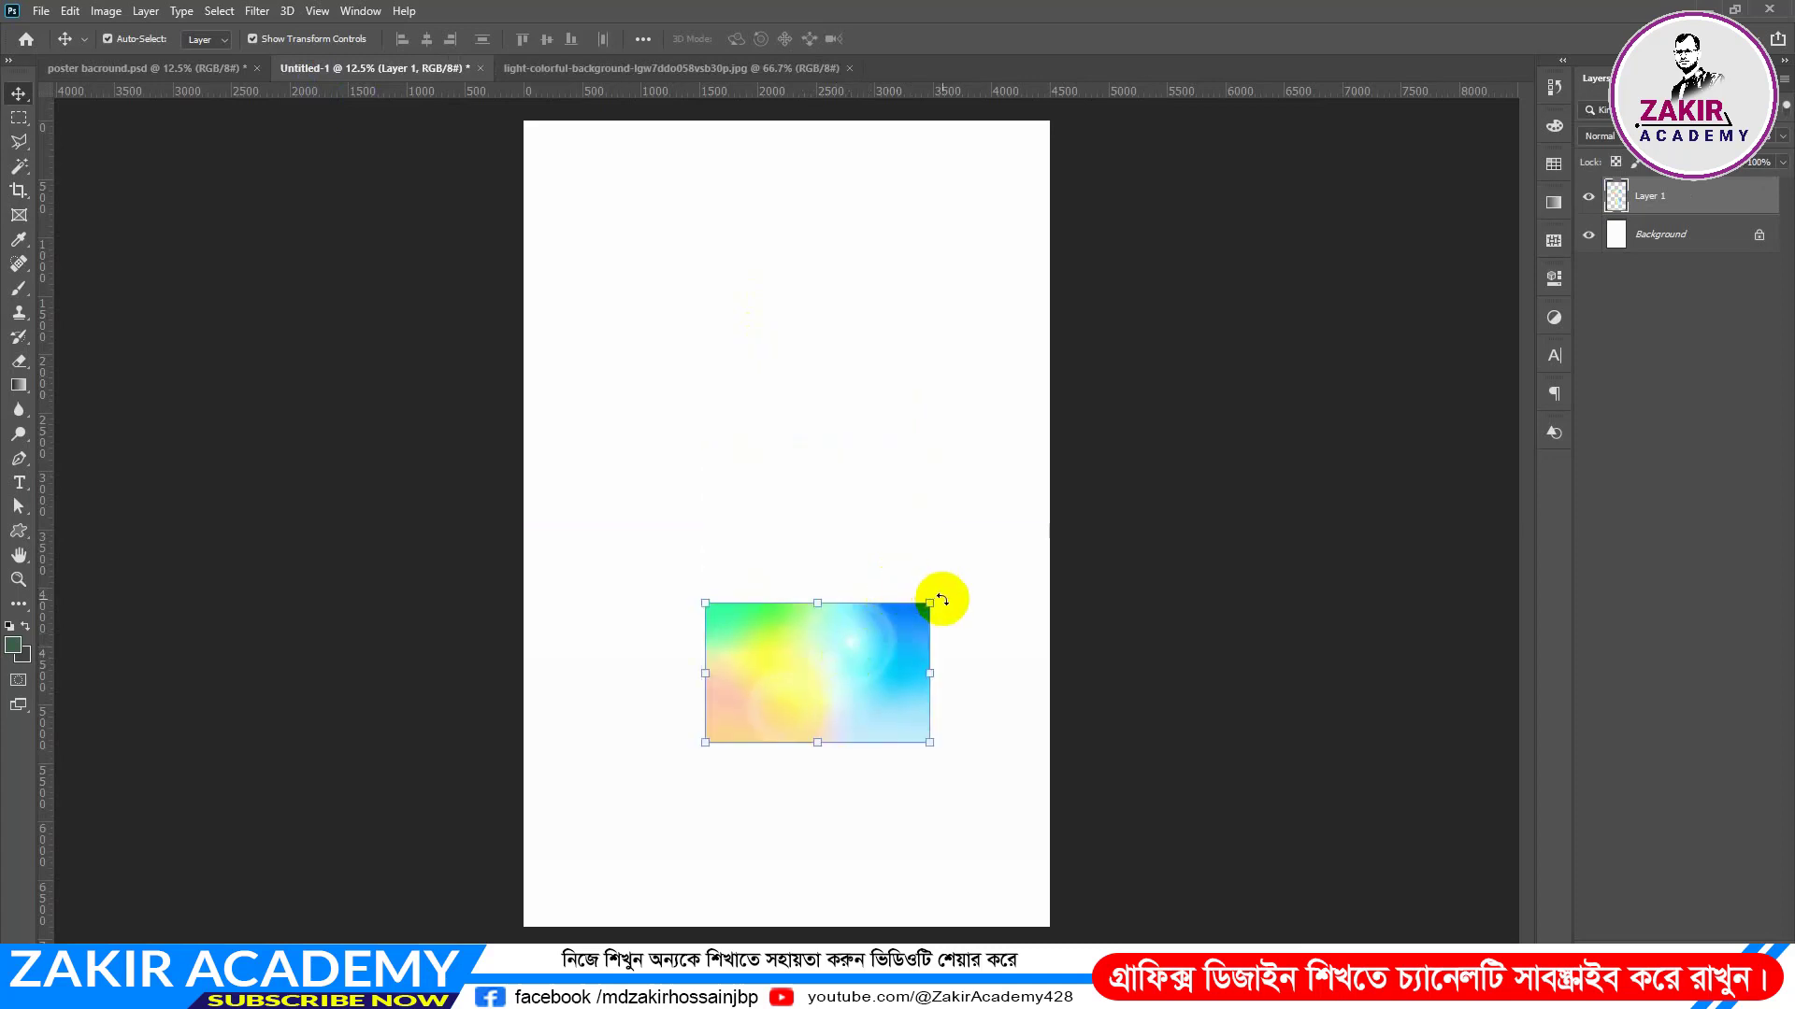
# Step: Rotate the colourful background layer by -90° and enlarge it to cover the whole canvas
pyautogui.moveTo(942, 599); pyautogui.dragTo(755, 538)
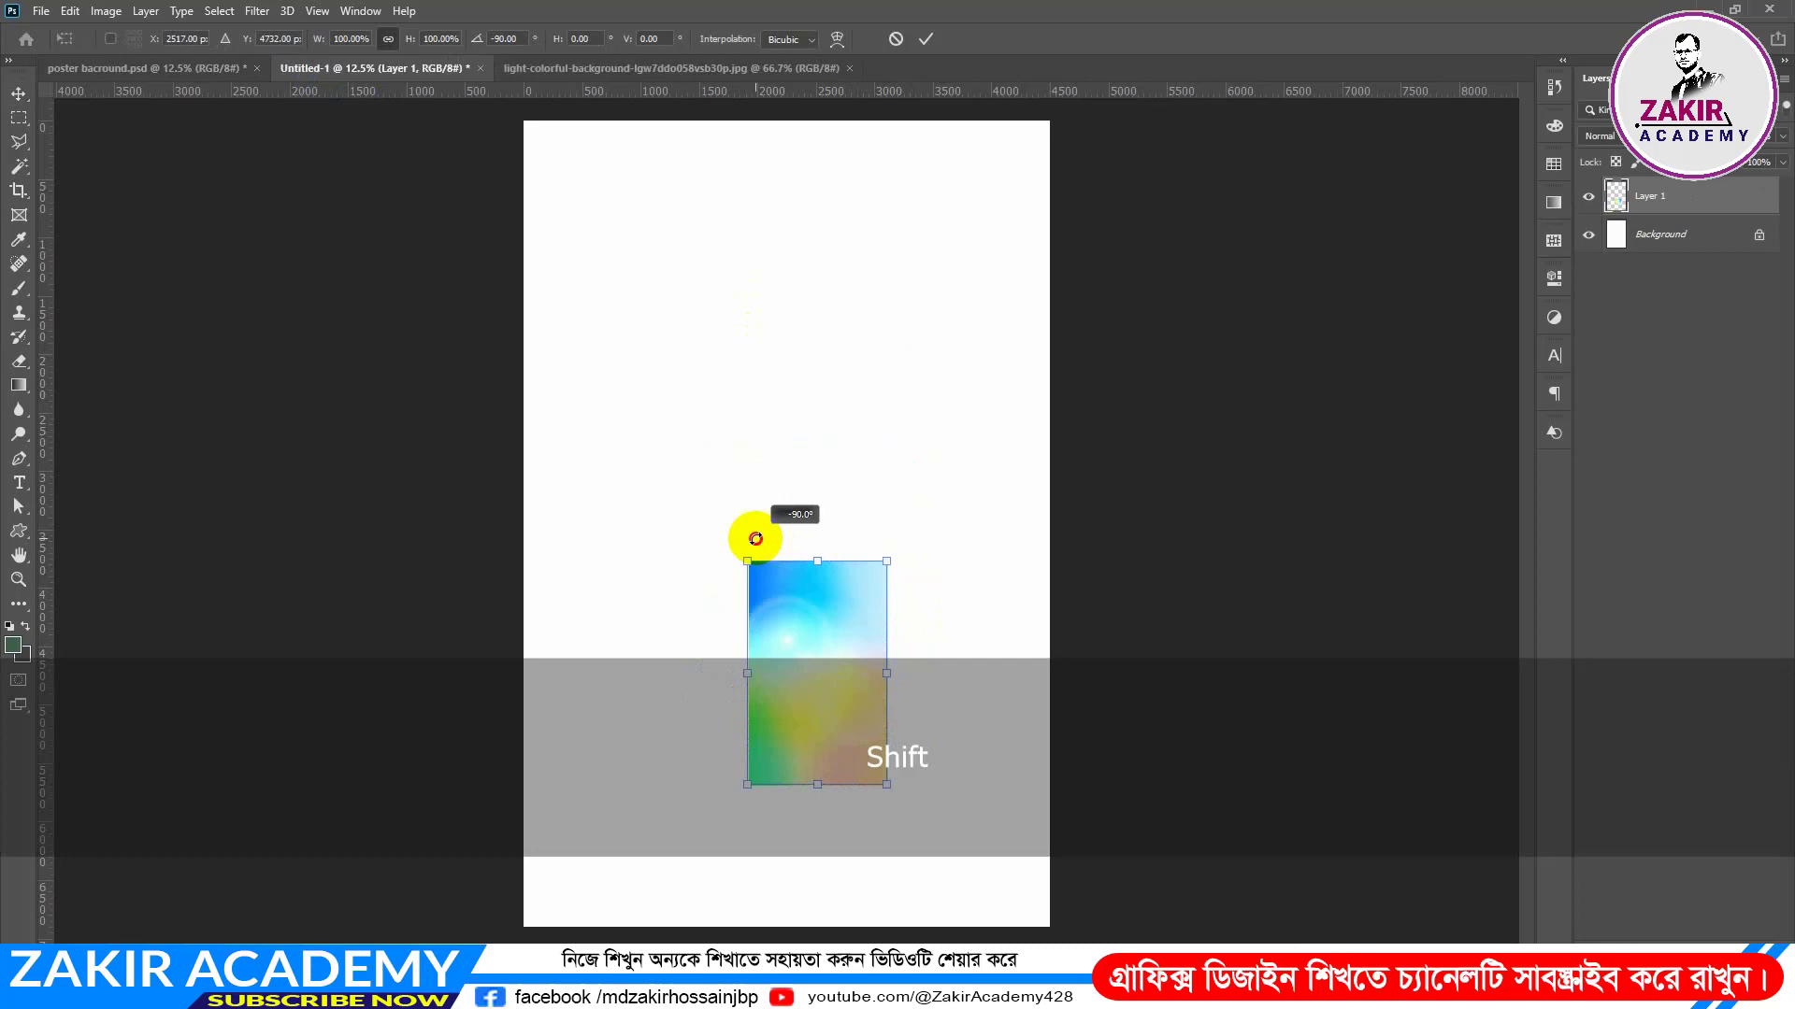
pyautogui.moveTo(756, 538); pyautogui.dragTo(496, 209)
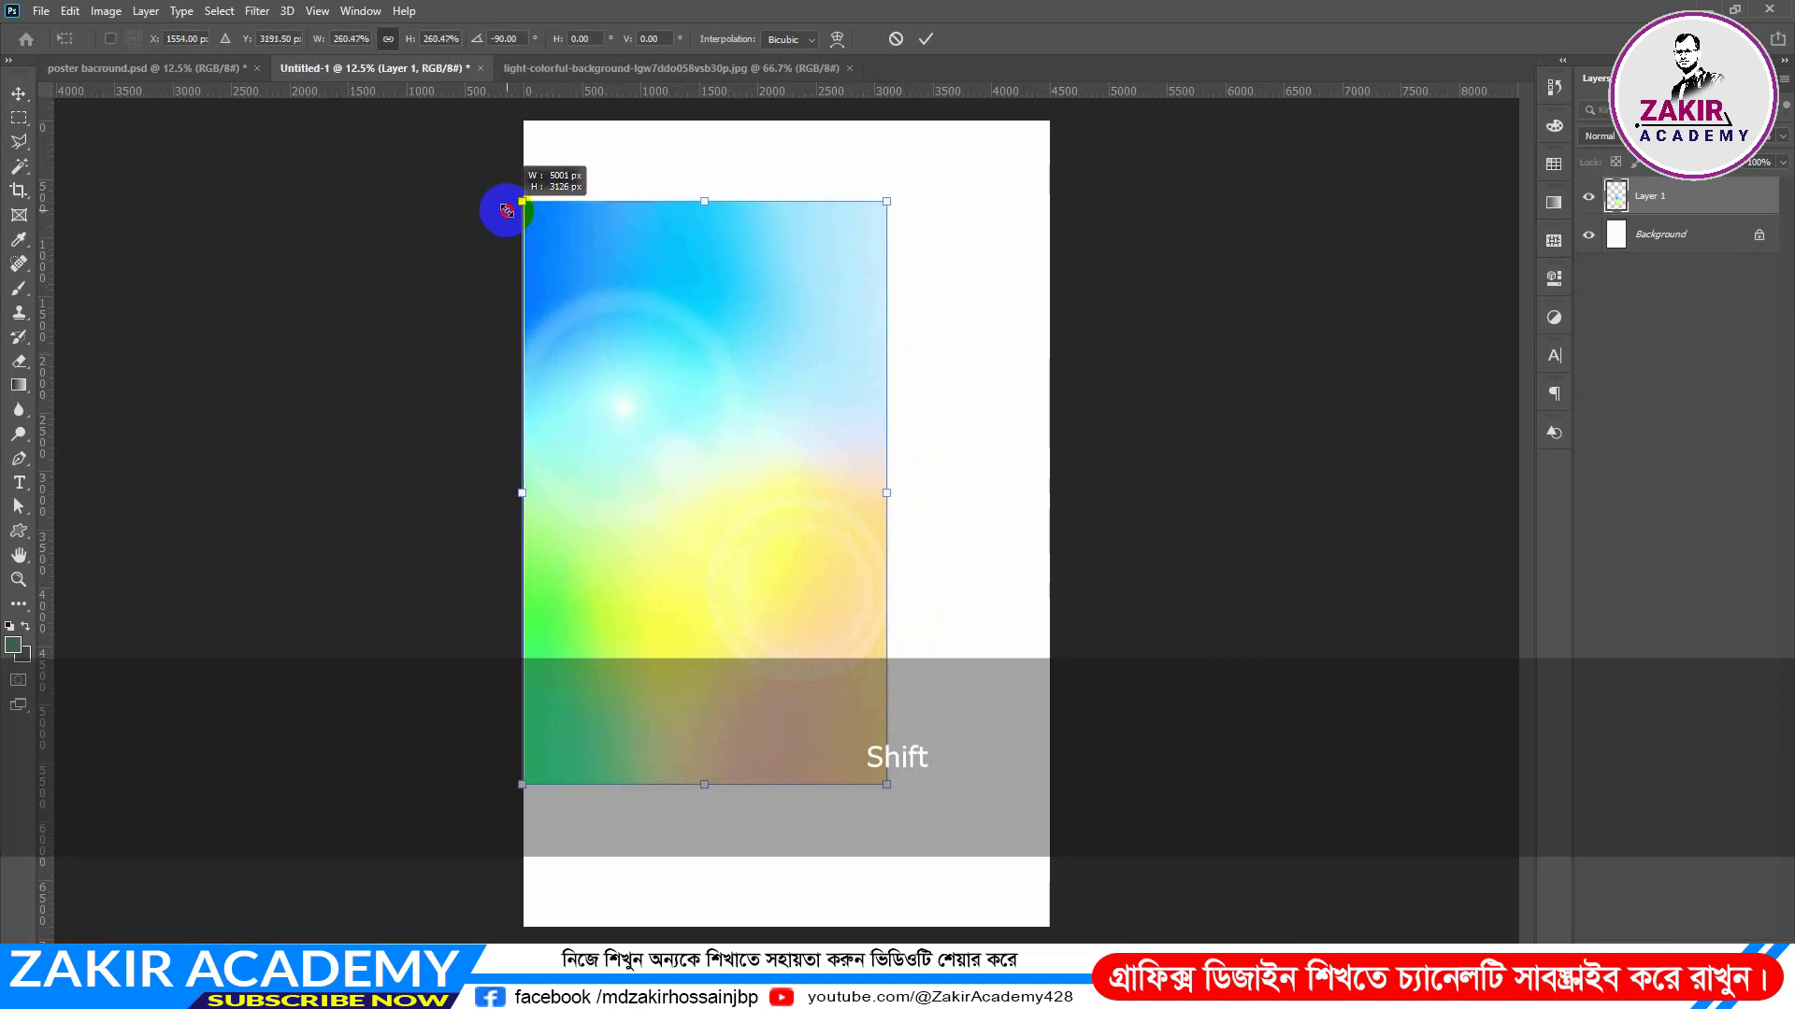
pyautogui.moveTo(626, 280); pyautogui.dragTo(627, 208)
pyautogui.moveTo(885, 702); pyautogui.dragTo(1051, 927)
pyautogui.moveTo(521, 121); pyautogui.dragTo(525, 122)
pyautogui.press('Return')
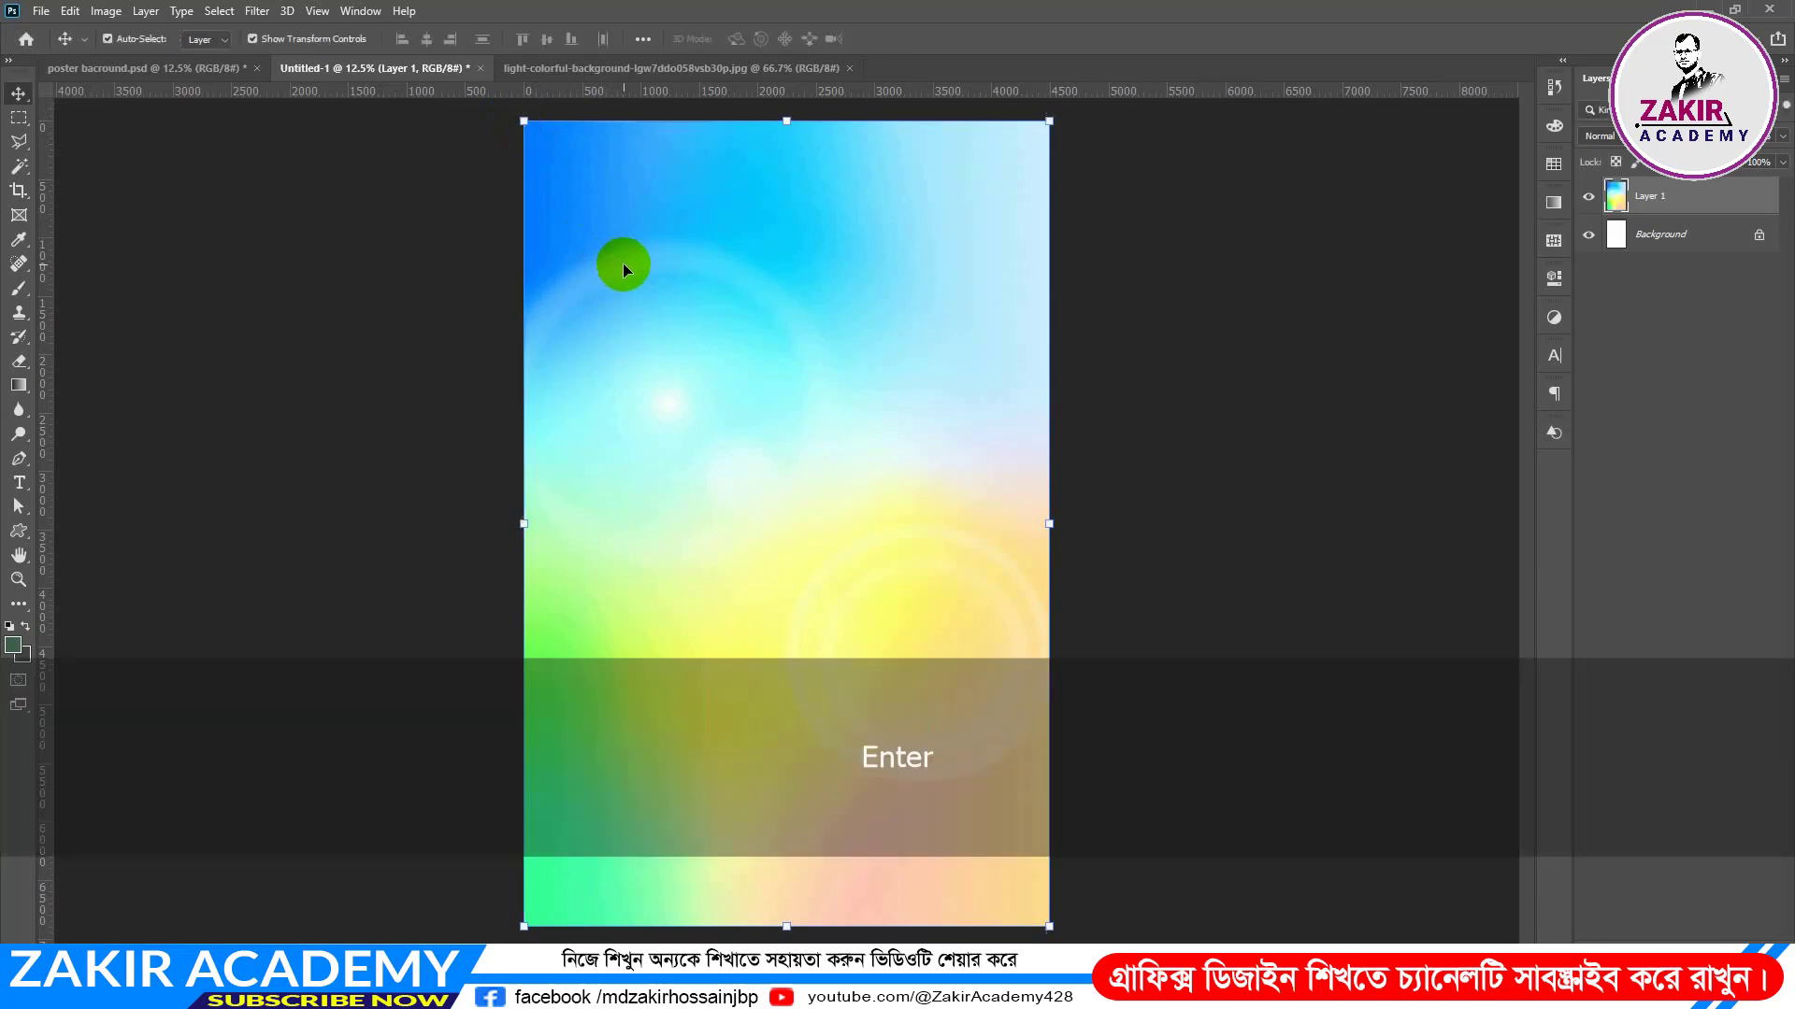
pyautogui.hotkey('ctrl', '0')
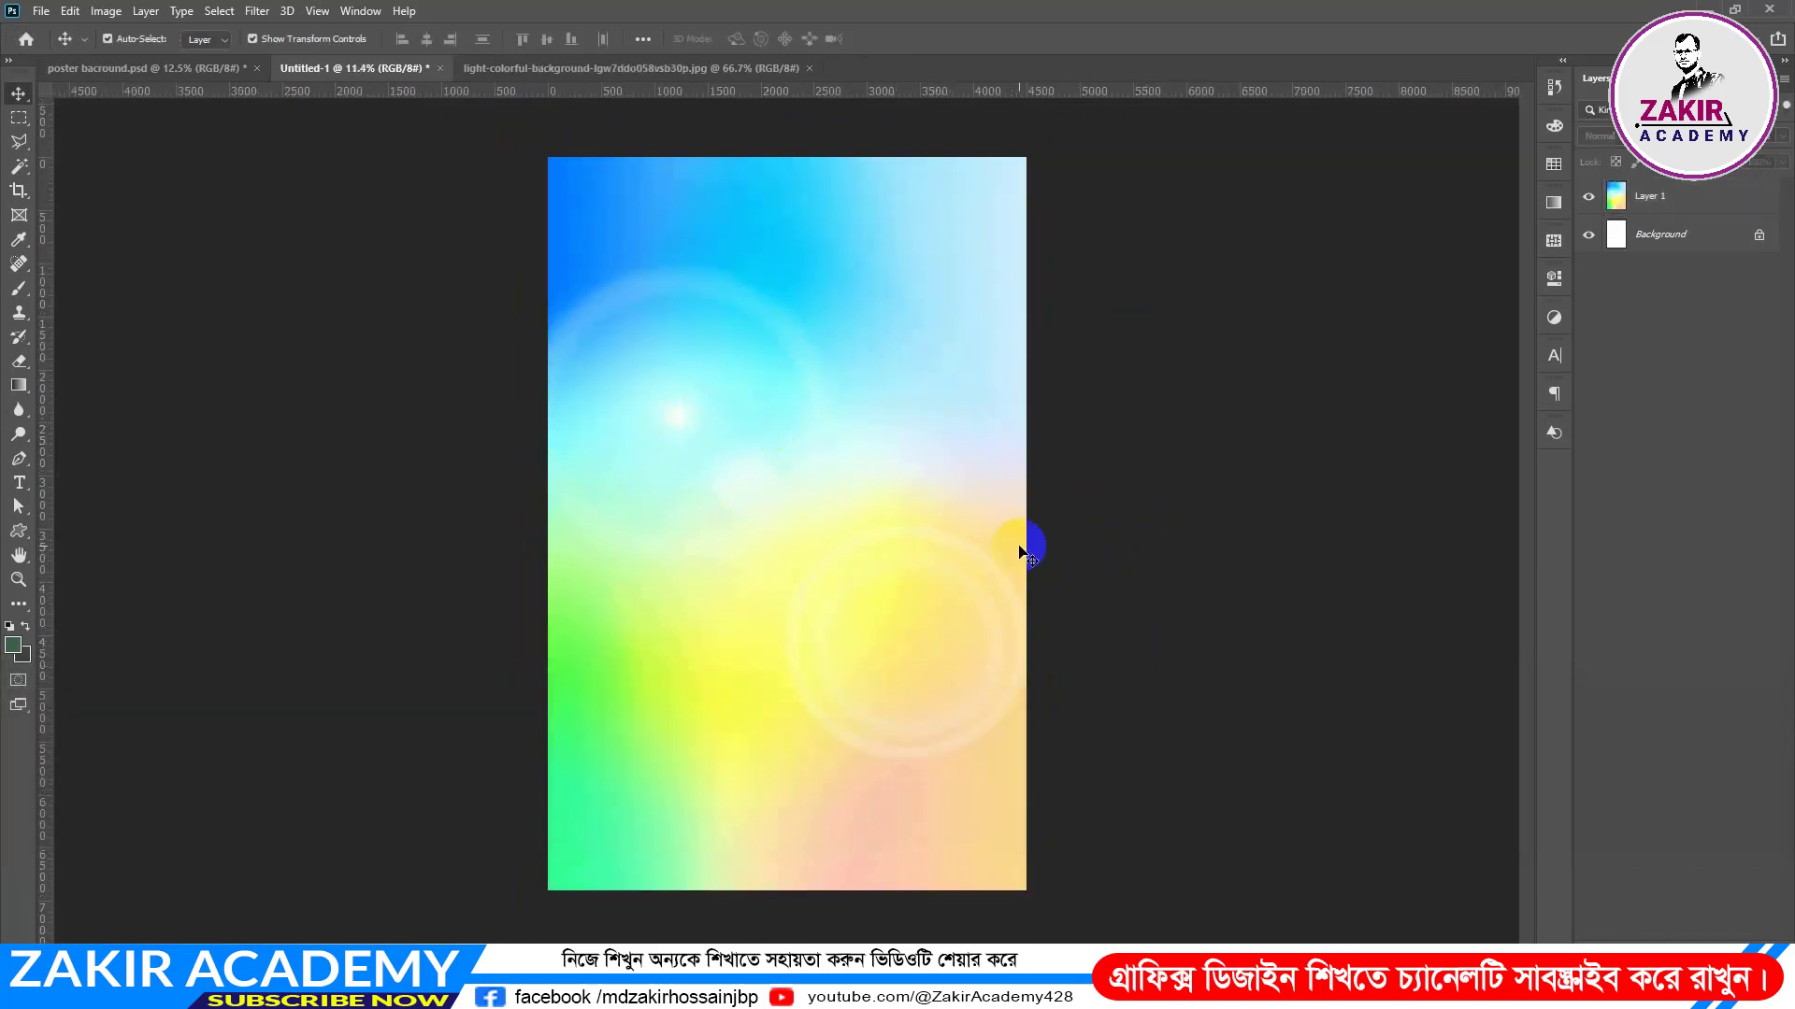
# Step: Open the dark lantern image 240_F_693211516 from the PH Bacround folder and close the light-colorful-background source document
pyautogui.click(43, 12)
pyautogui.click(60, 48)
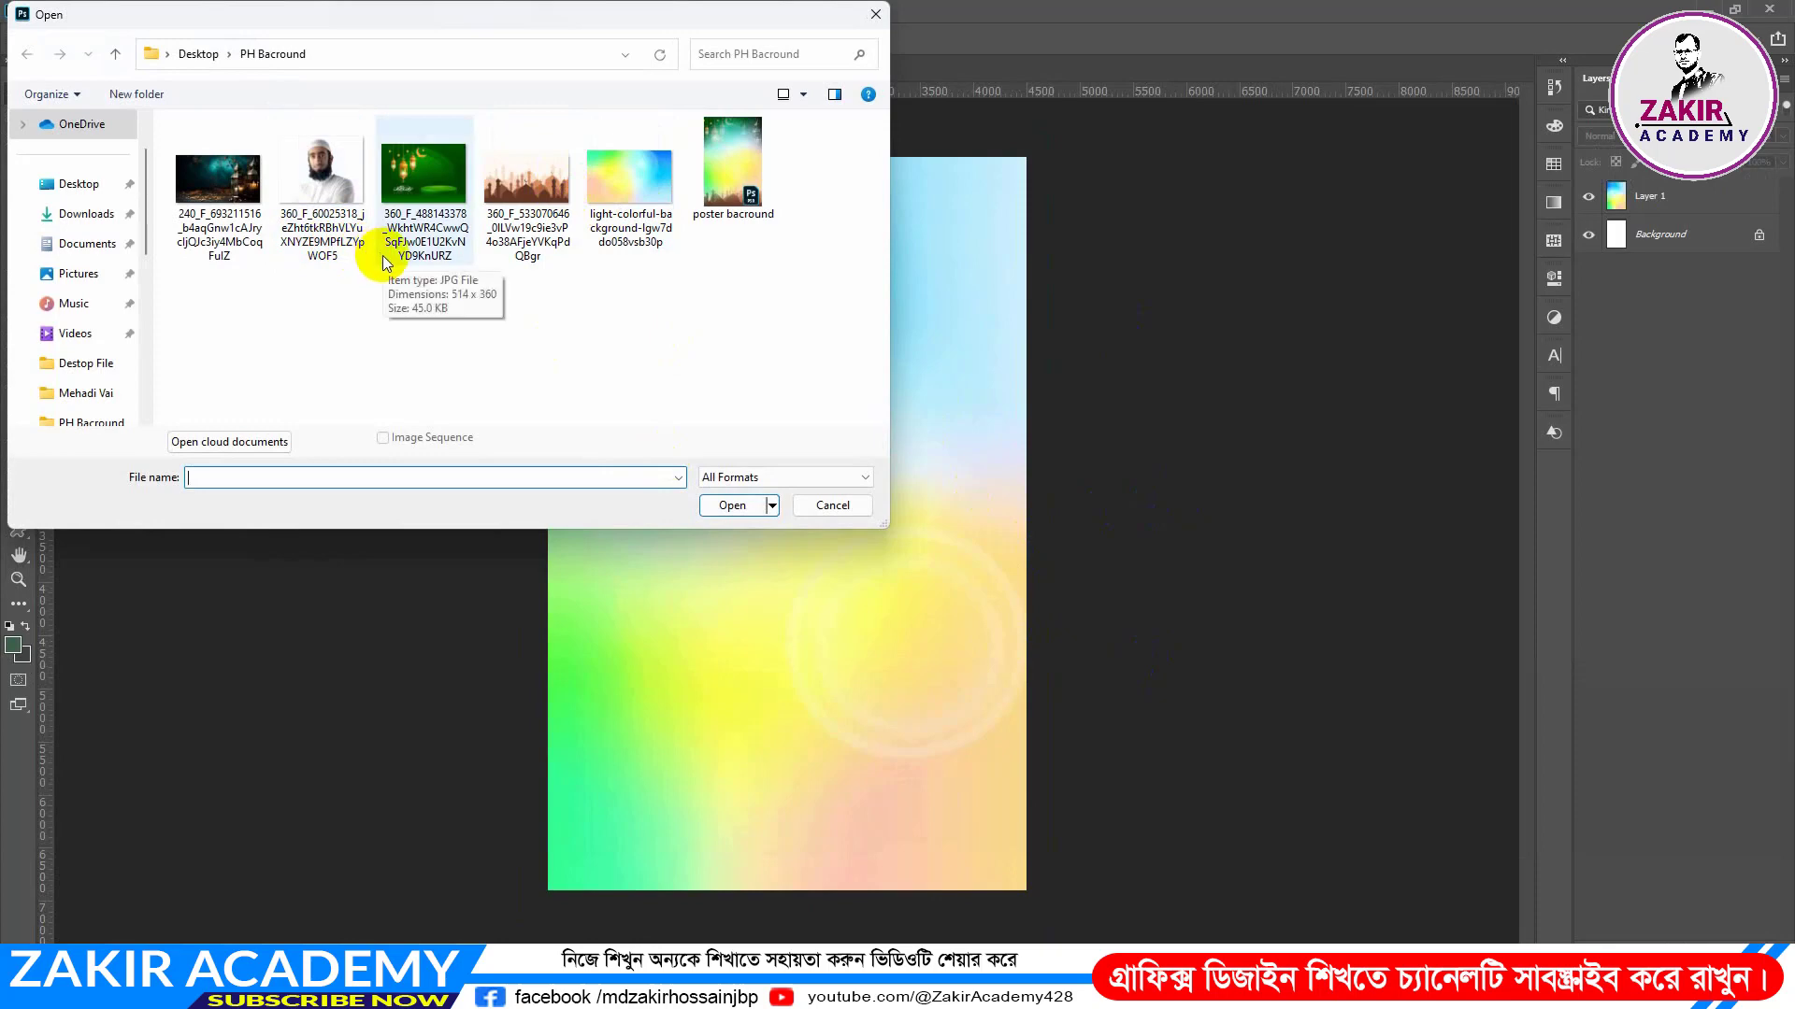
pyautogui.click(222, 192)
pyautogui.click(730, 504)
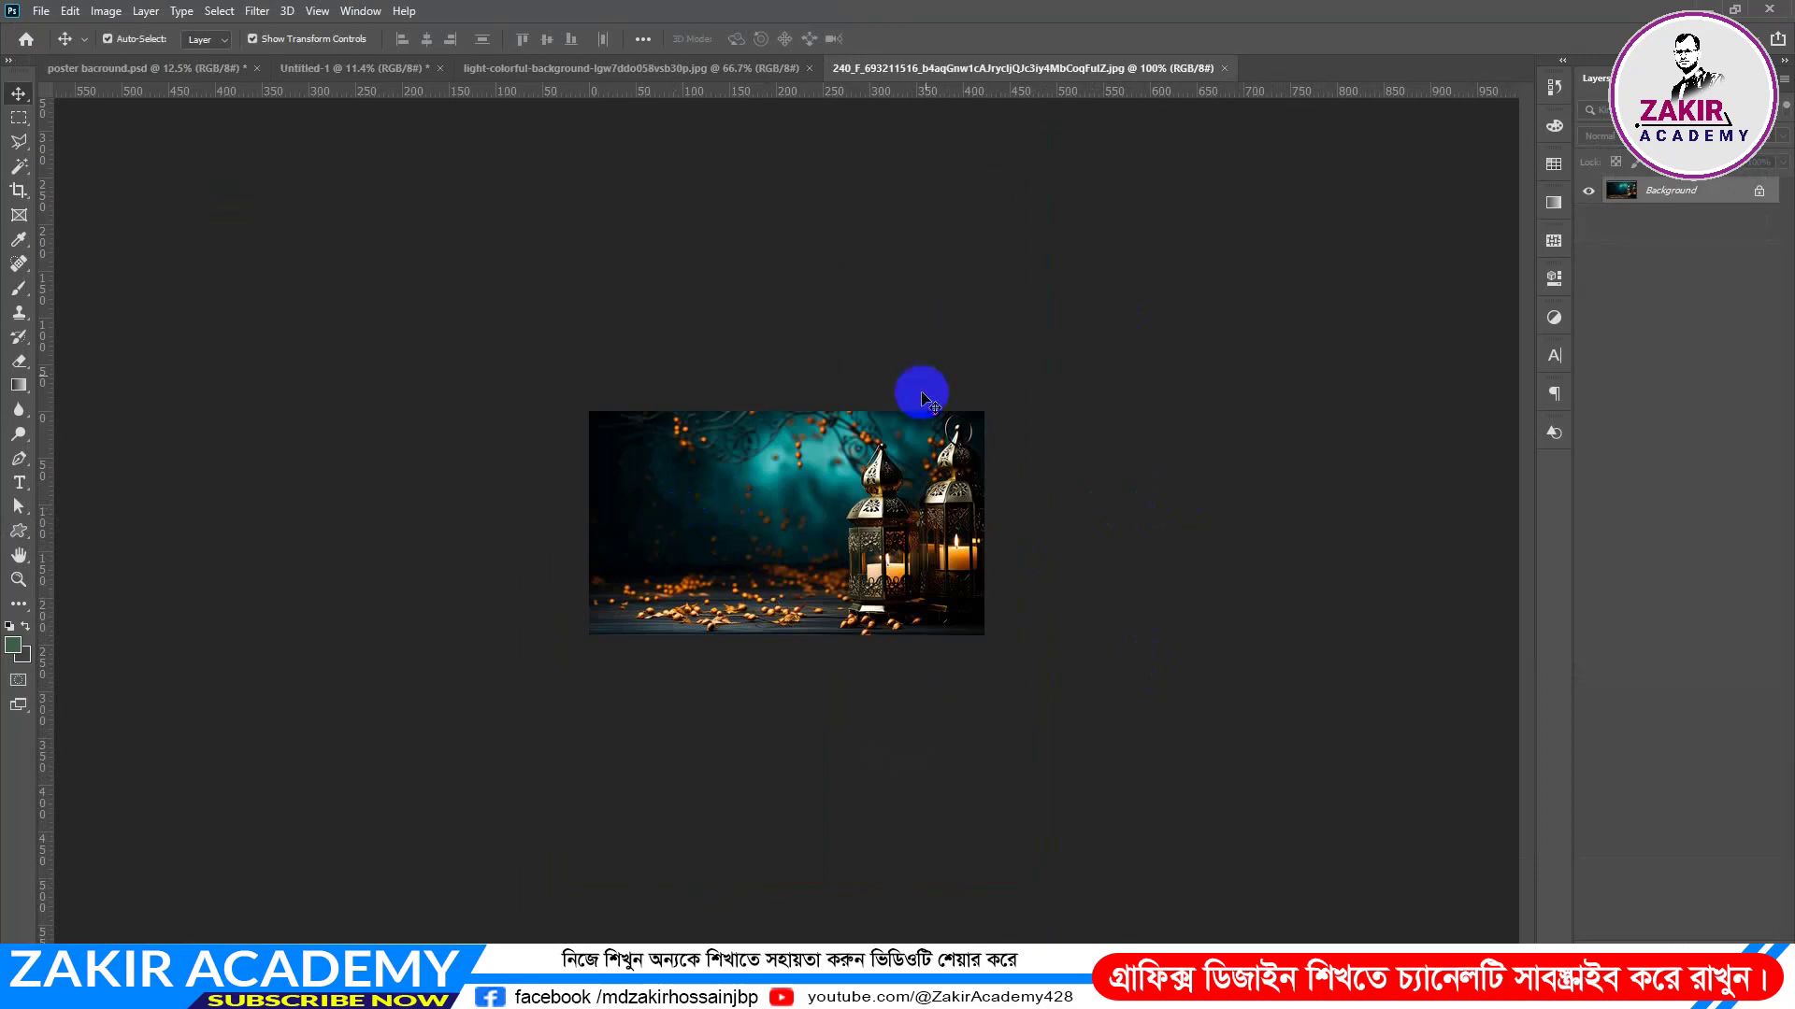
pyautogui.click(809, 68)
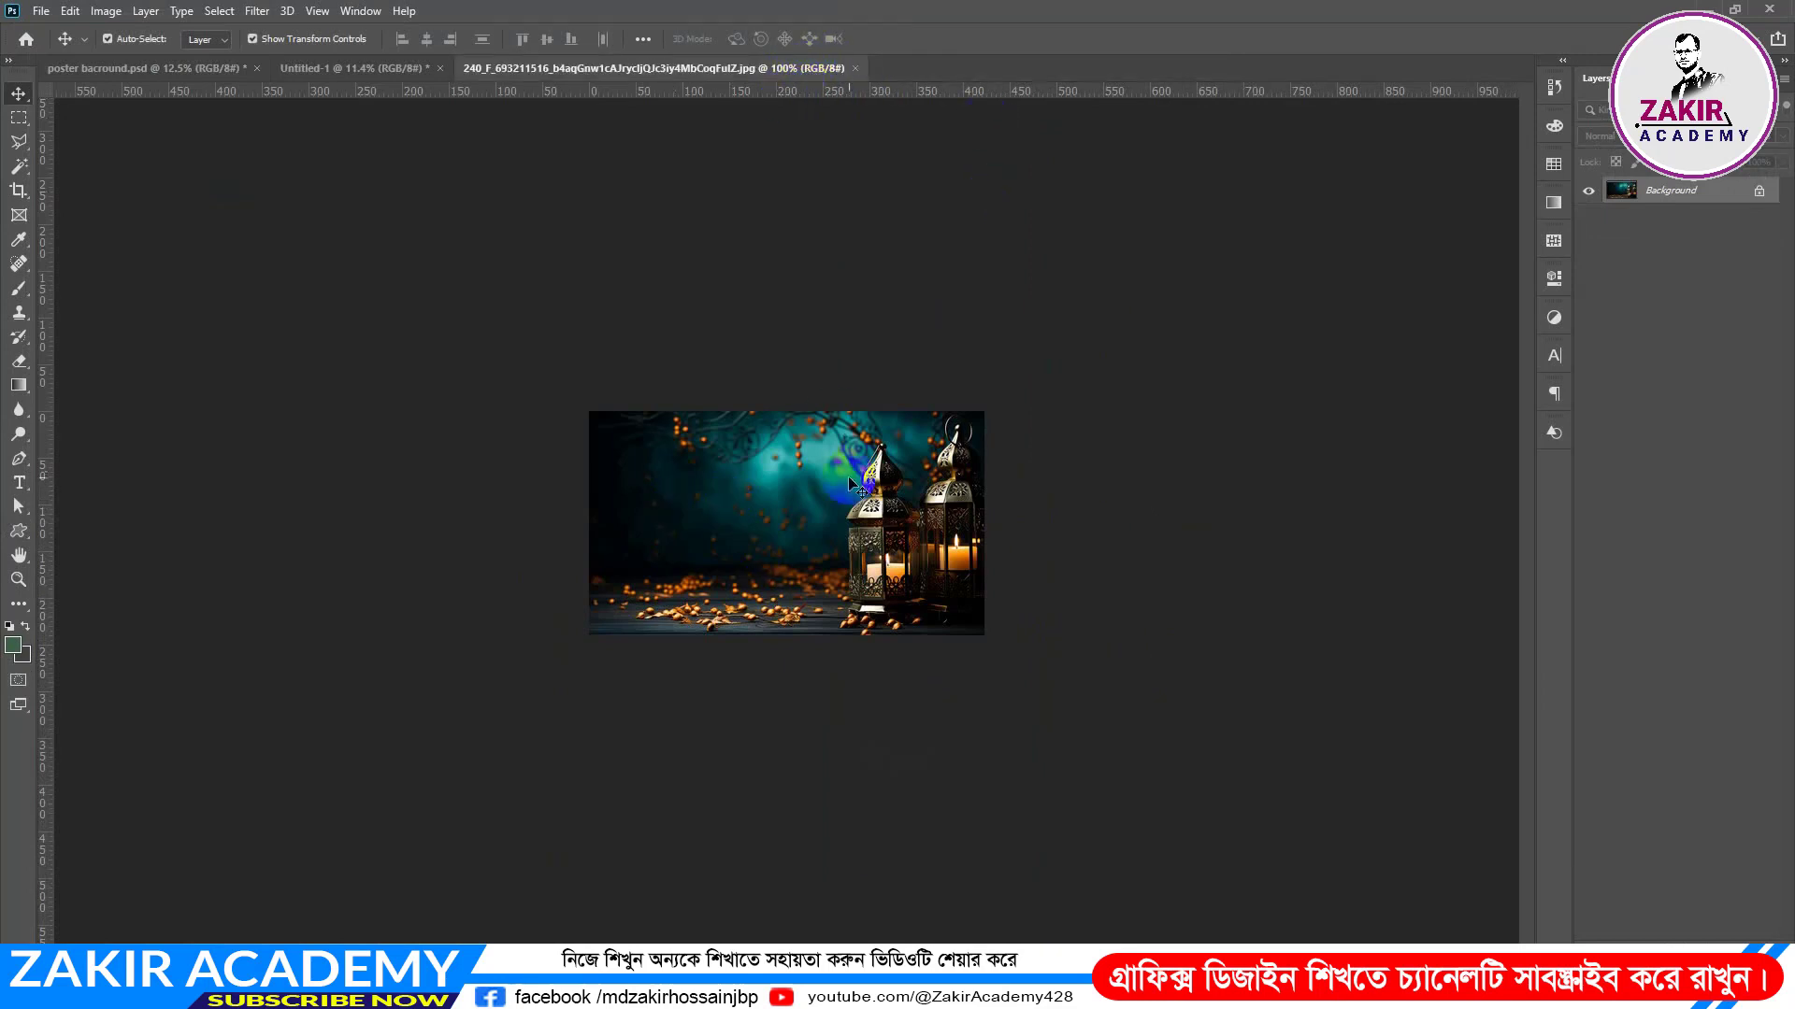
# Step: Bring the lantern image into Untitled-1, scale it to about 1192%, and align it with the canvas's top and right edges
pyautogui.moveTo(849, 475); pyautogui.dragTo(736, 398)
pyautogui.click(742, 402)
pyautogui.moveTo(684, 362); pyautogui.dragTo(524, 197)
pyautogui.moveTo(766, 389); pyautogui.dragTo(785, 296)
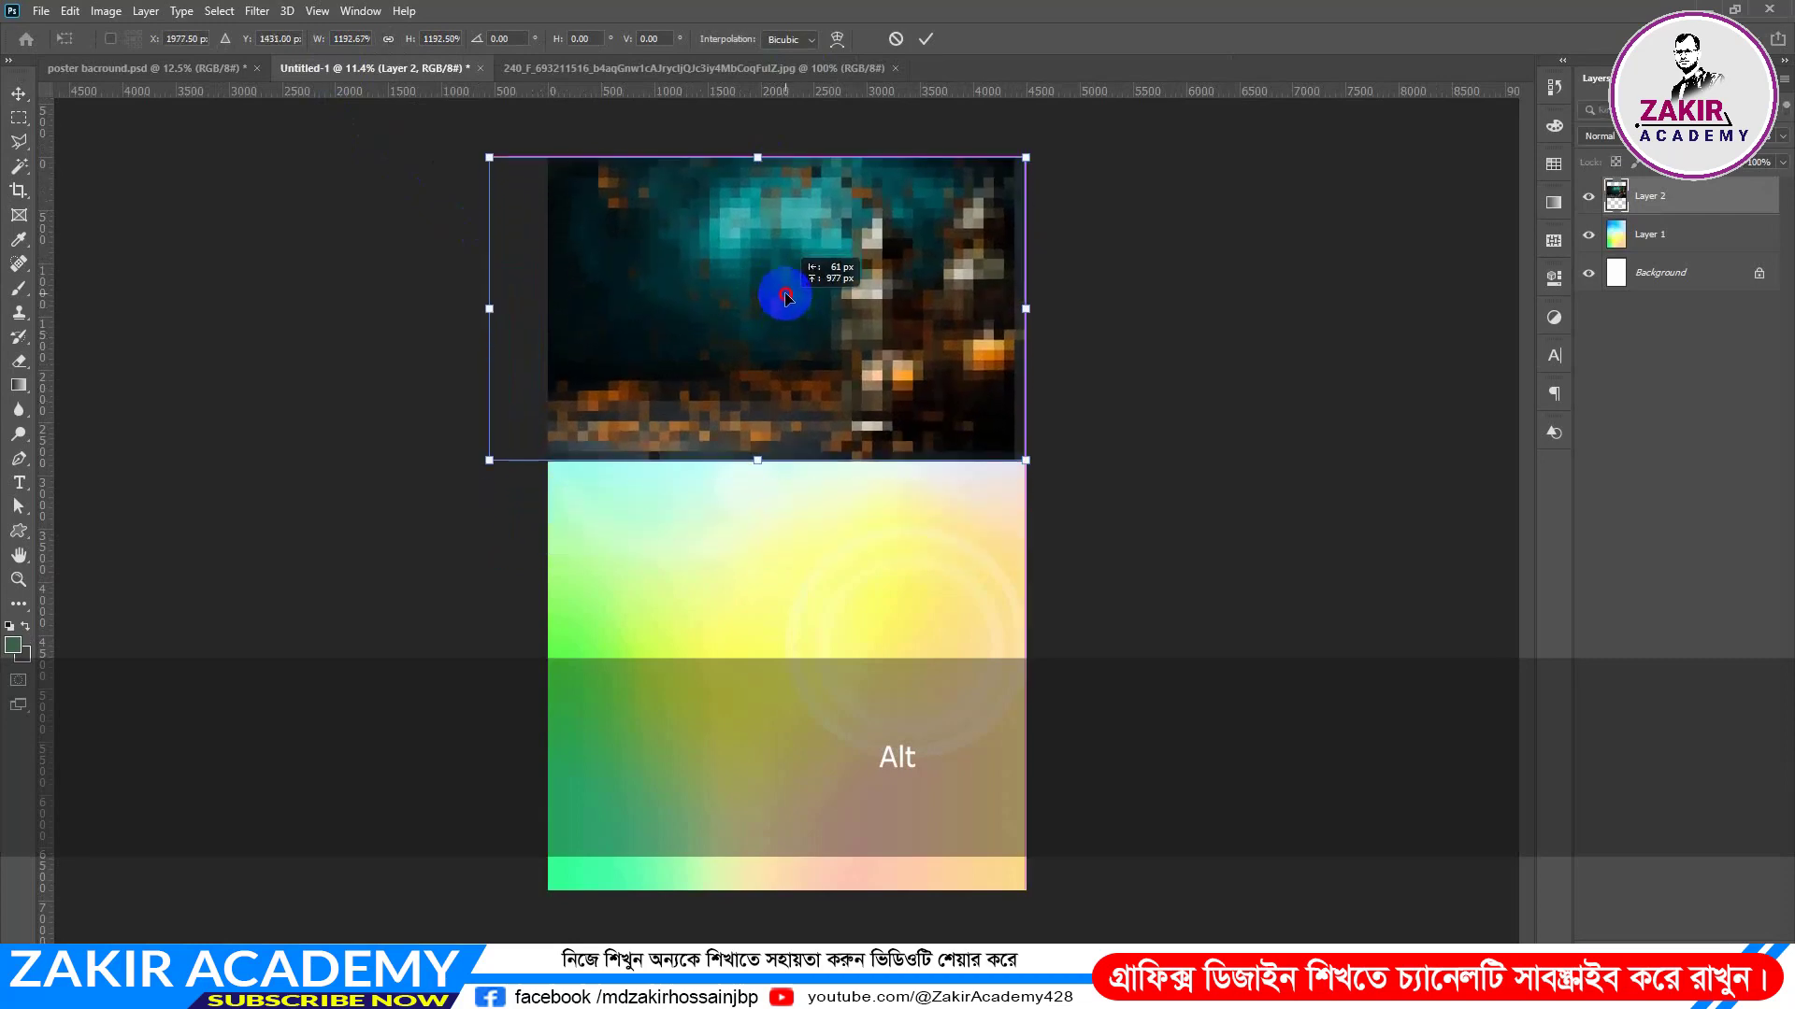
pyautogui.press('Return')
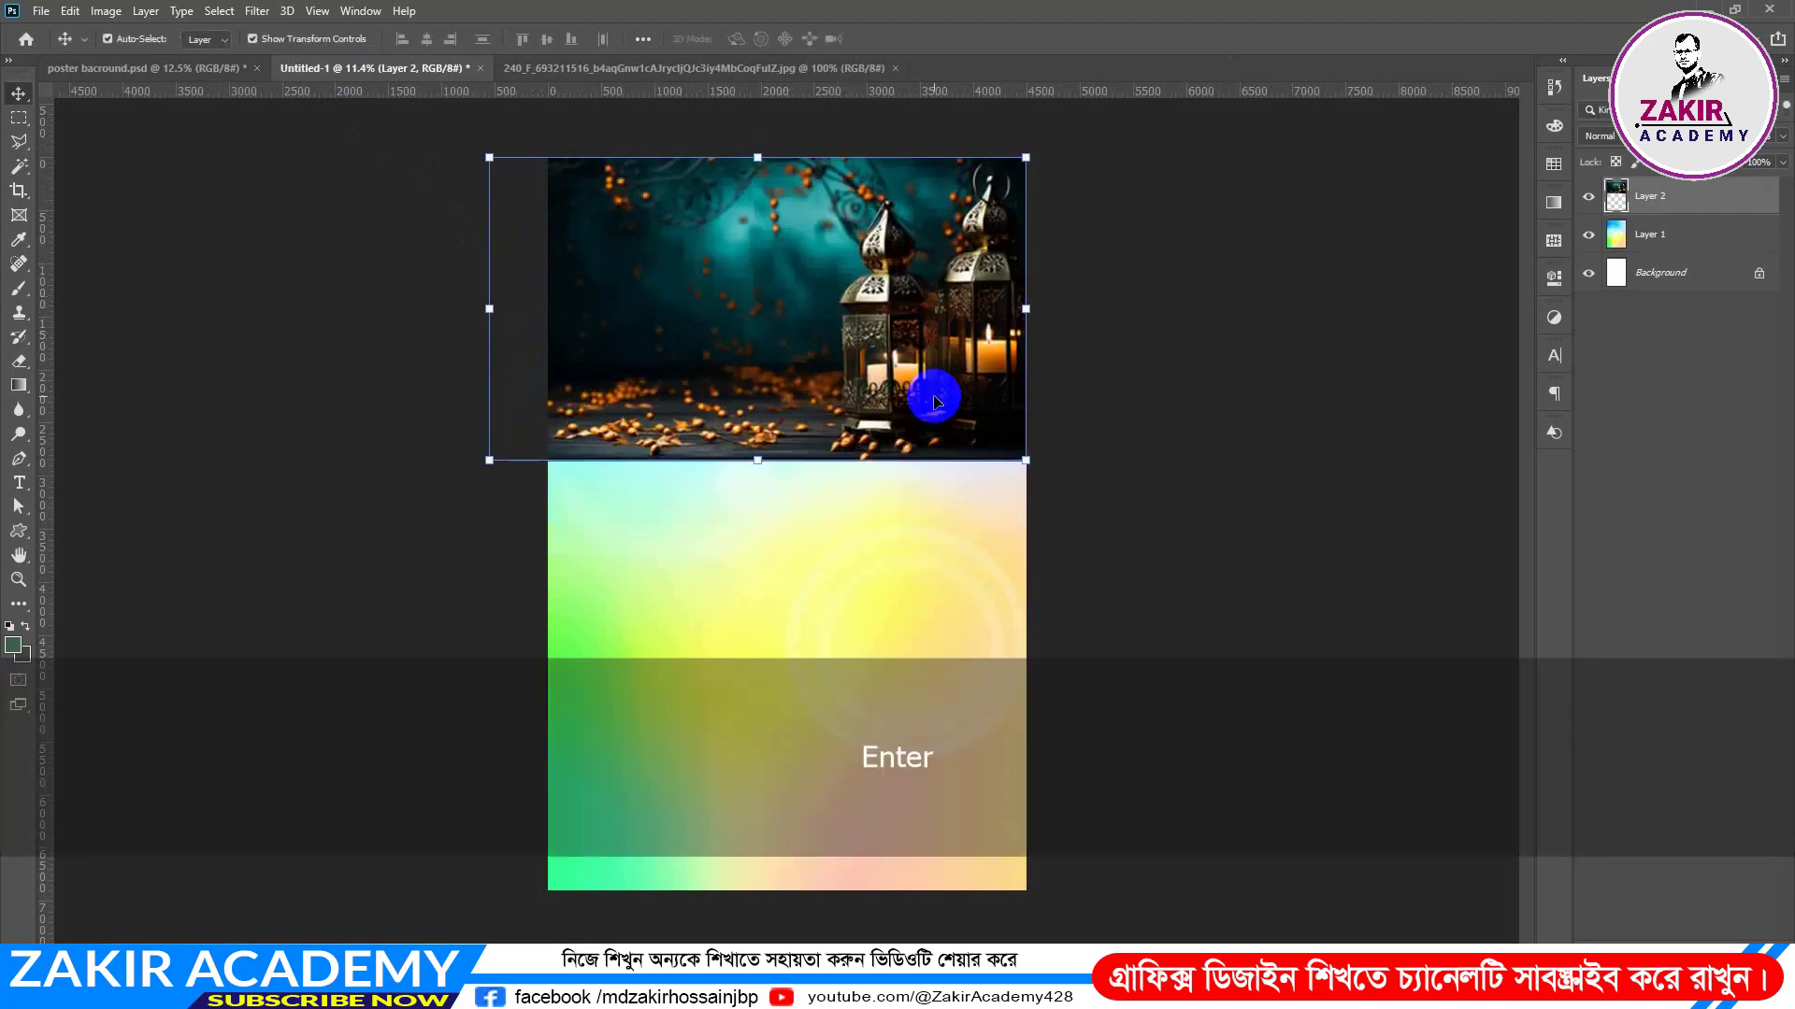
# Step: Shift the lantern image slightly upward past the canvas's top edge and keep its layer selected
pyautogui.moveTo(961, 404); pyautogui.dragTo(949, 400)
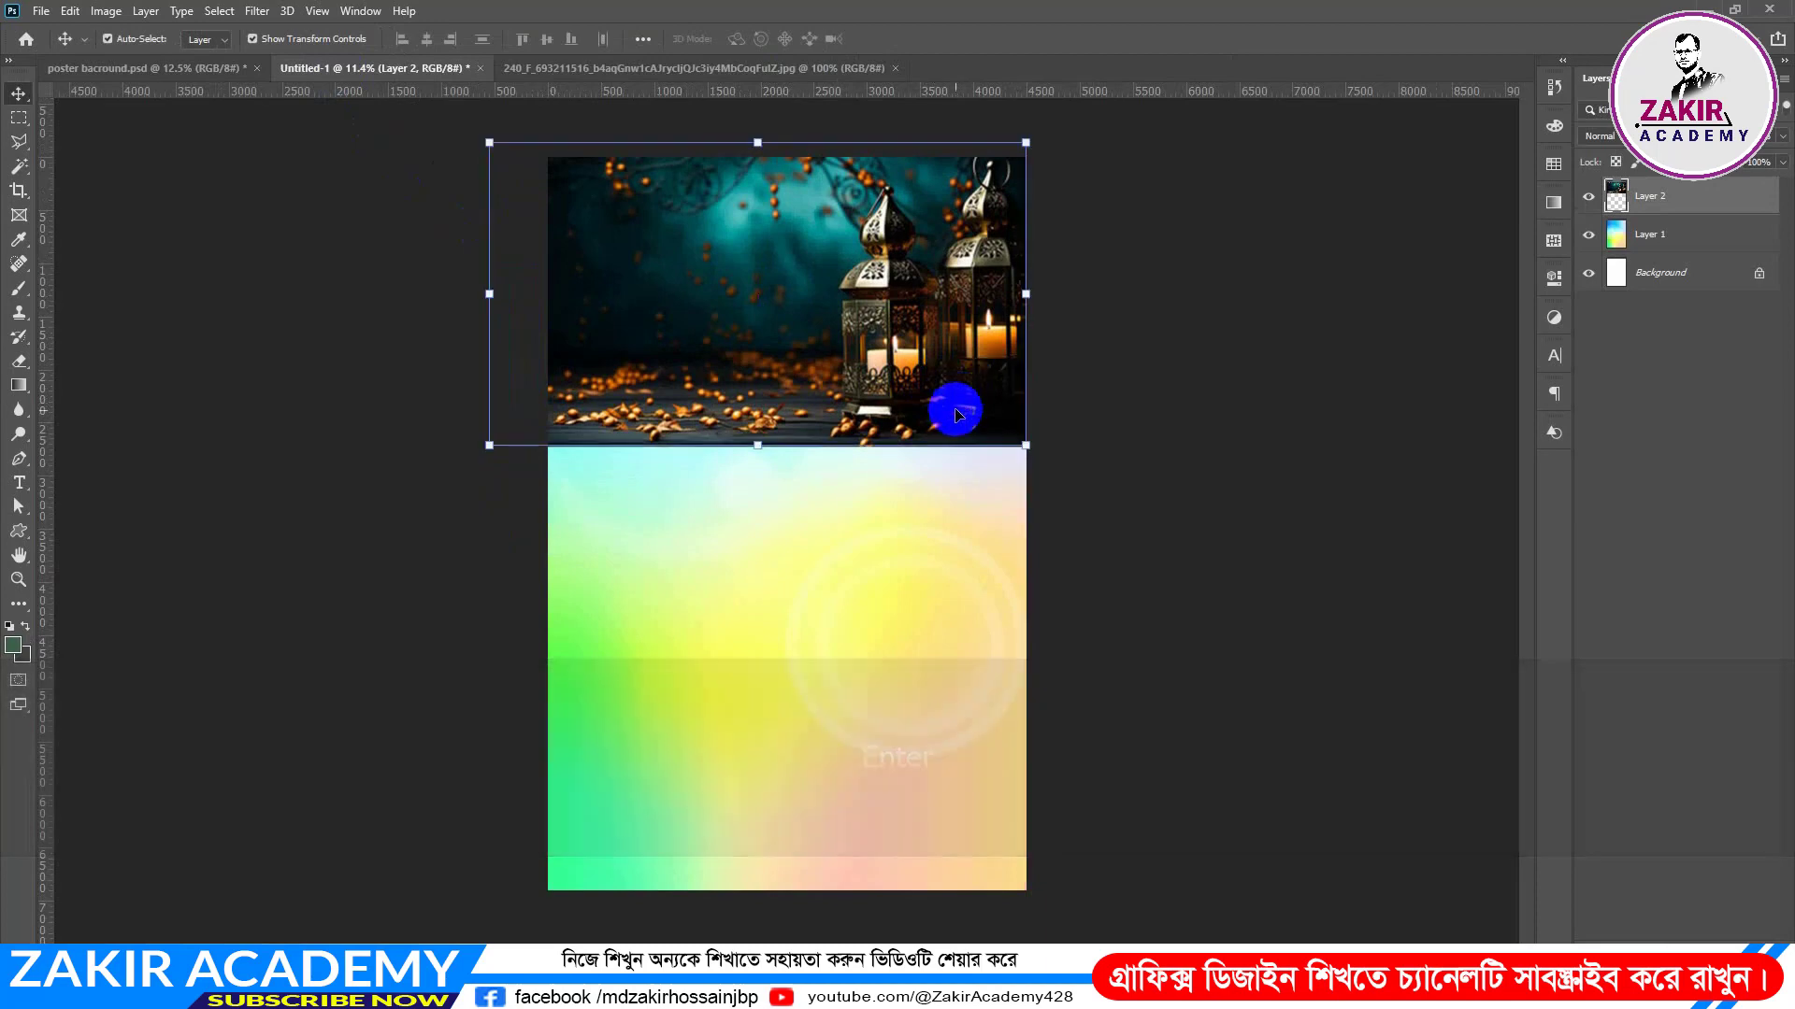
pyautogui.press('Return')
pyautogui.click(1688, 429)
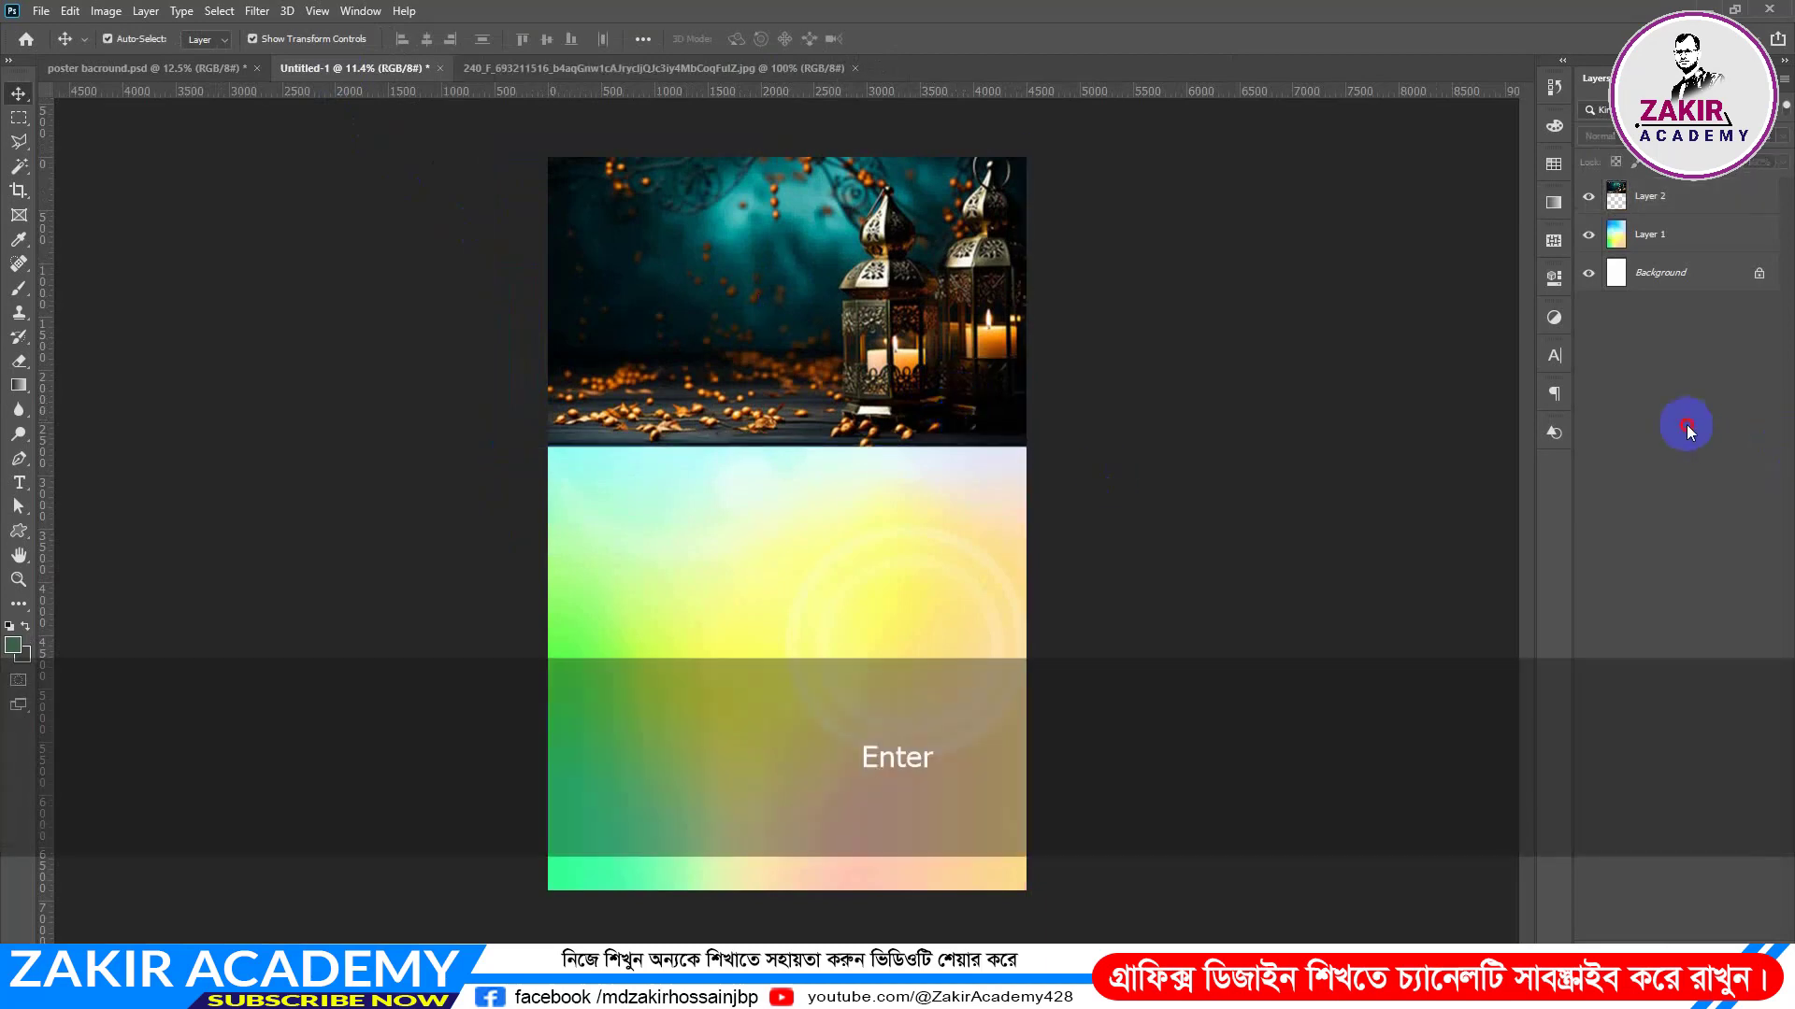
pyautogui.click(1679, 198)
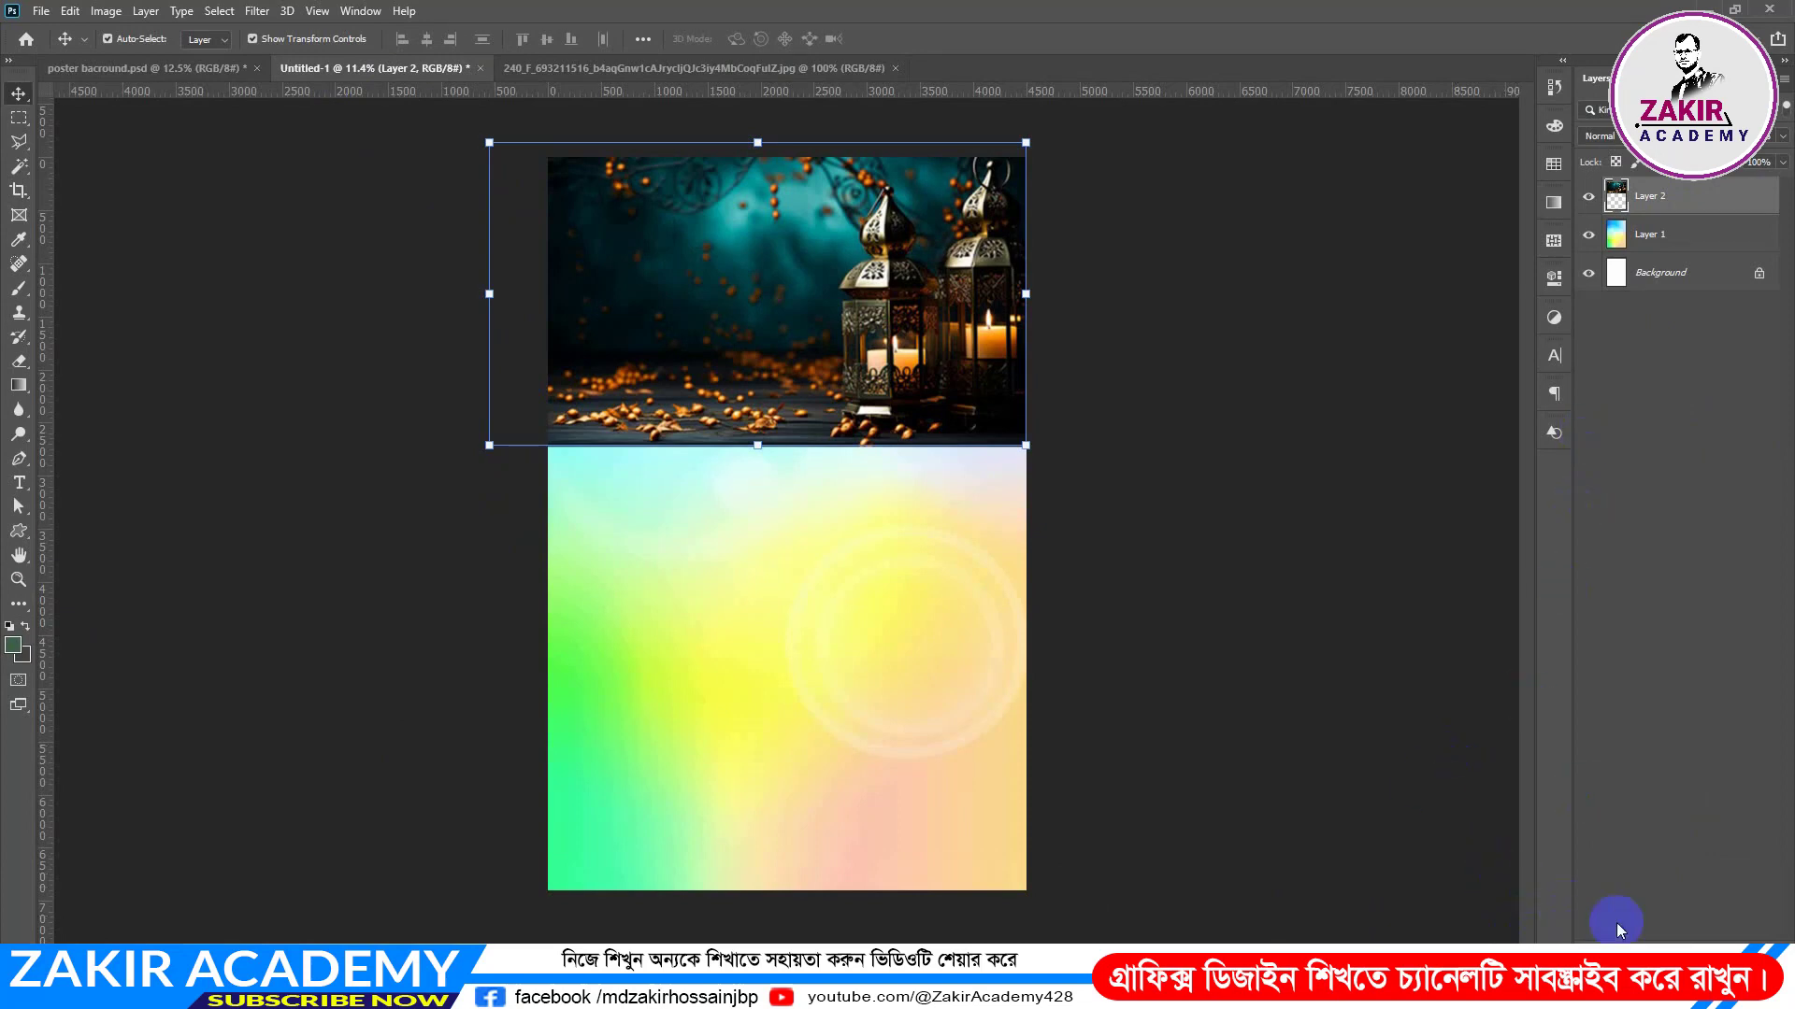
# Step: Add a layer mask to the dark lantern layer and set up a soft round Brush of 417 px for it
pyautogui.click(1662, 937)
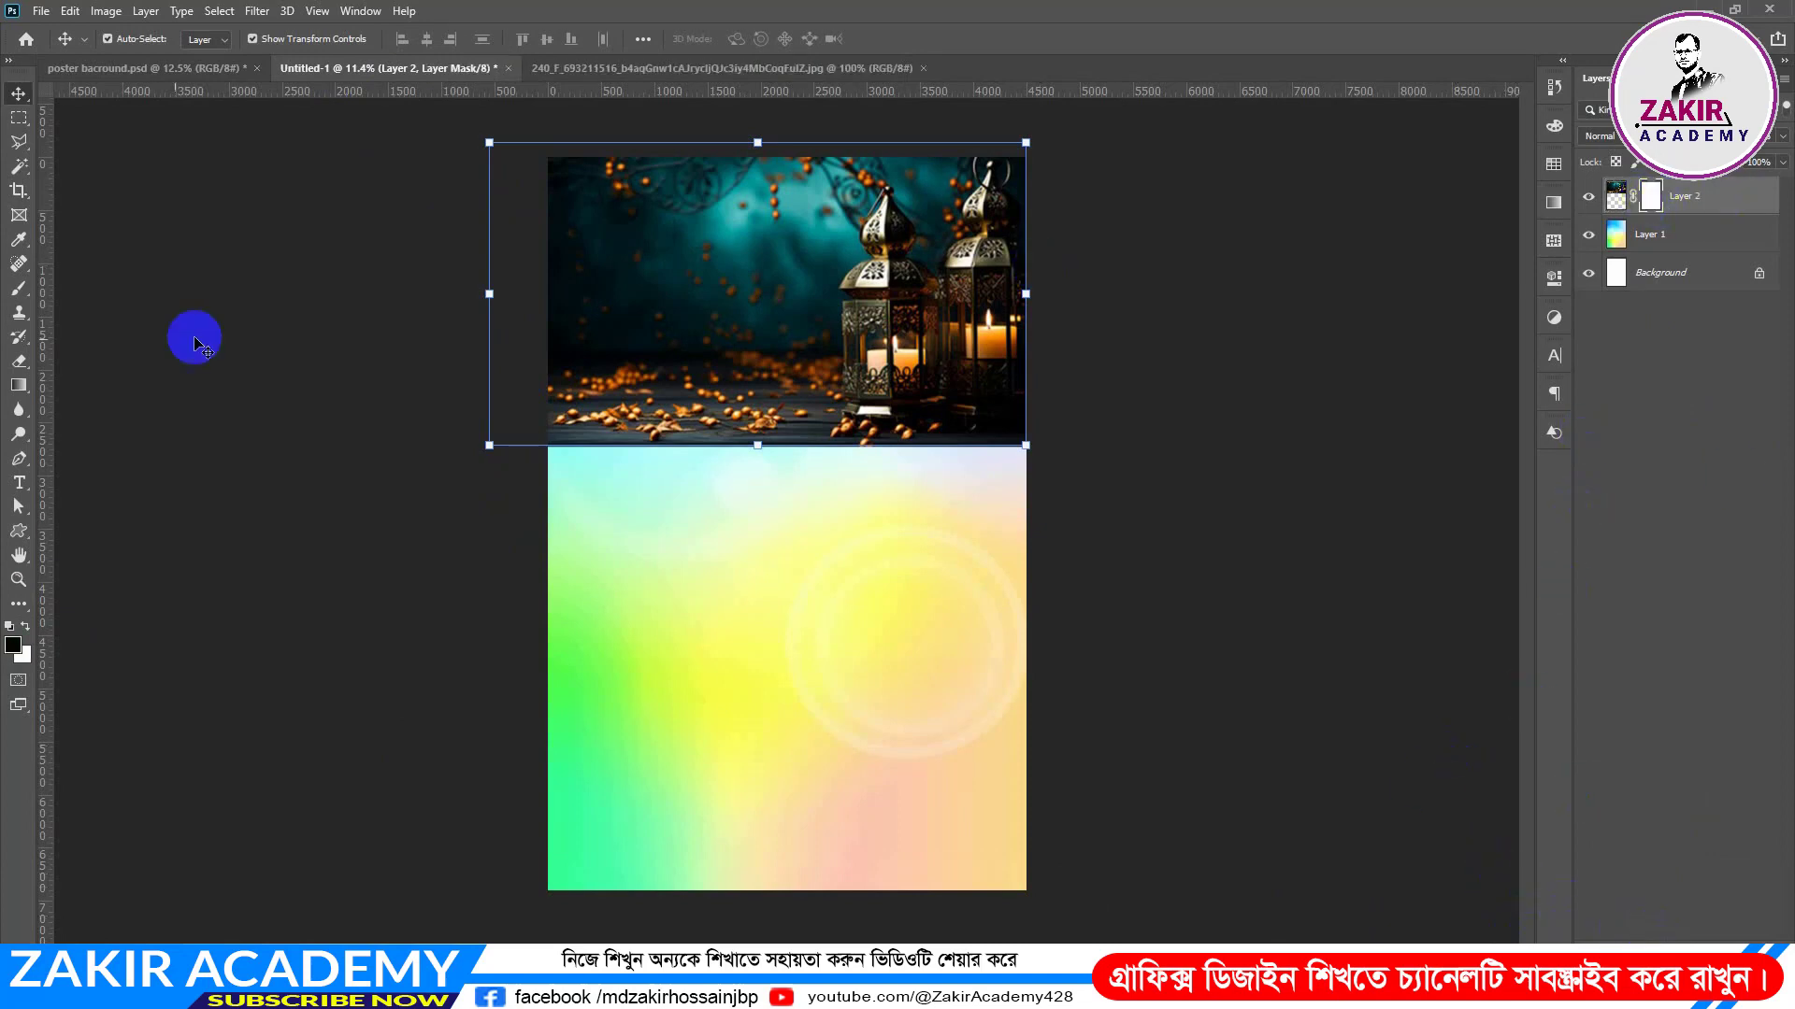
pyautogui.click(19, 294)
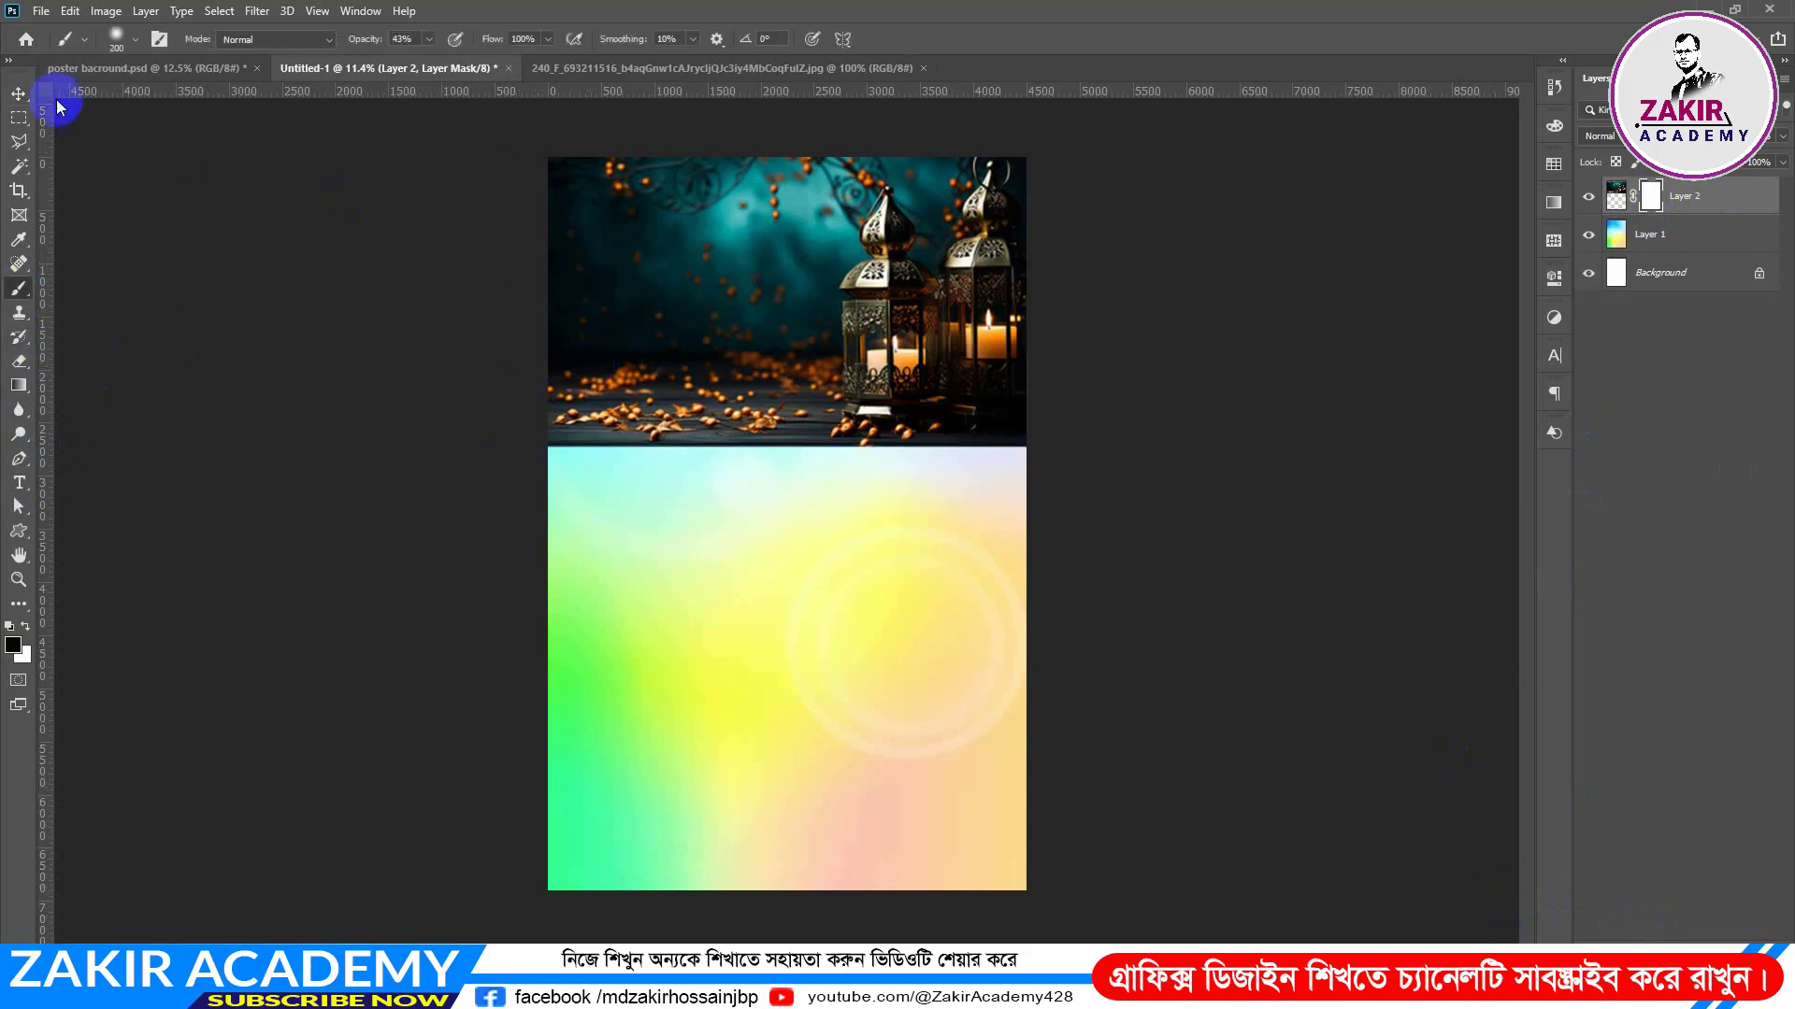
pyautogui.click(117, 42)
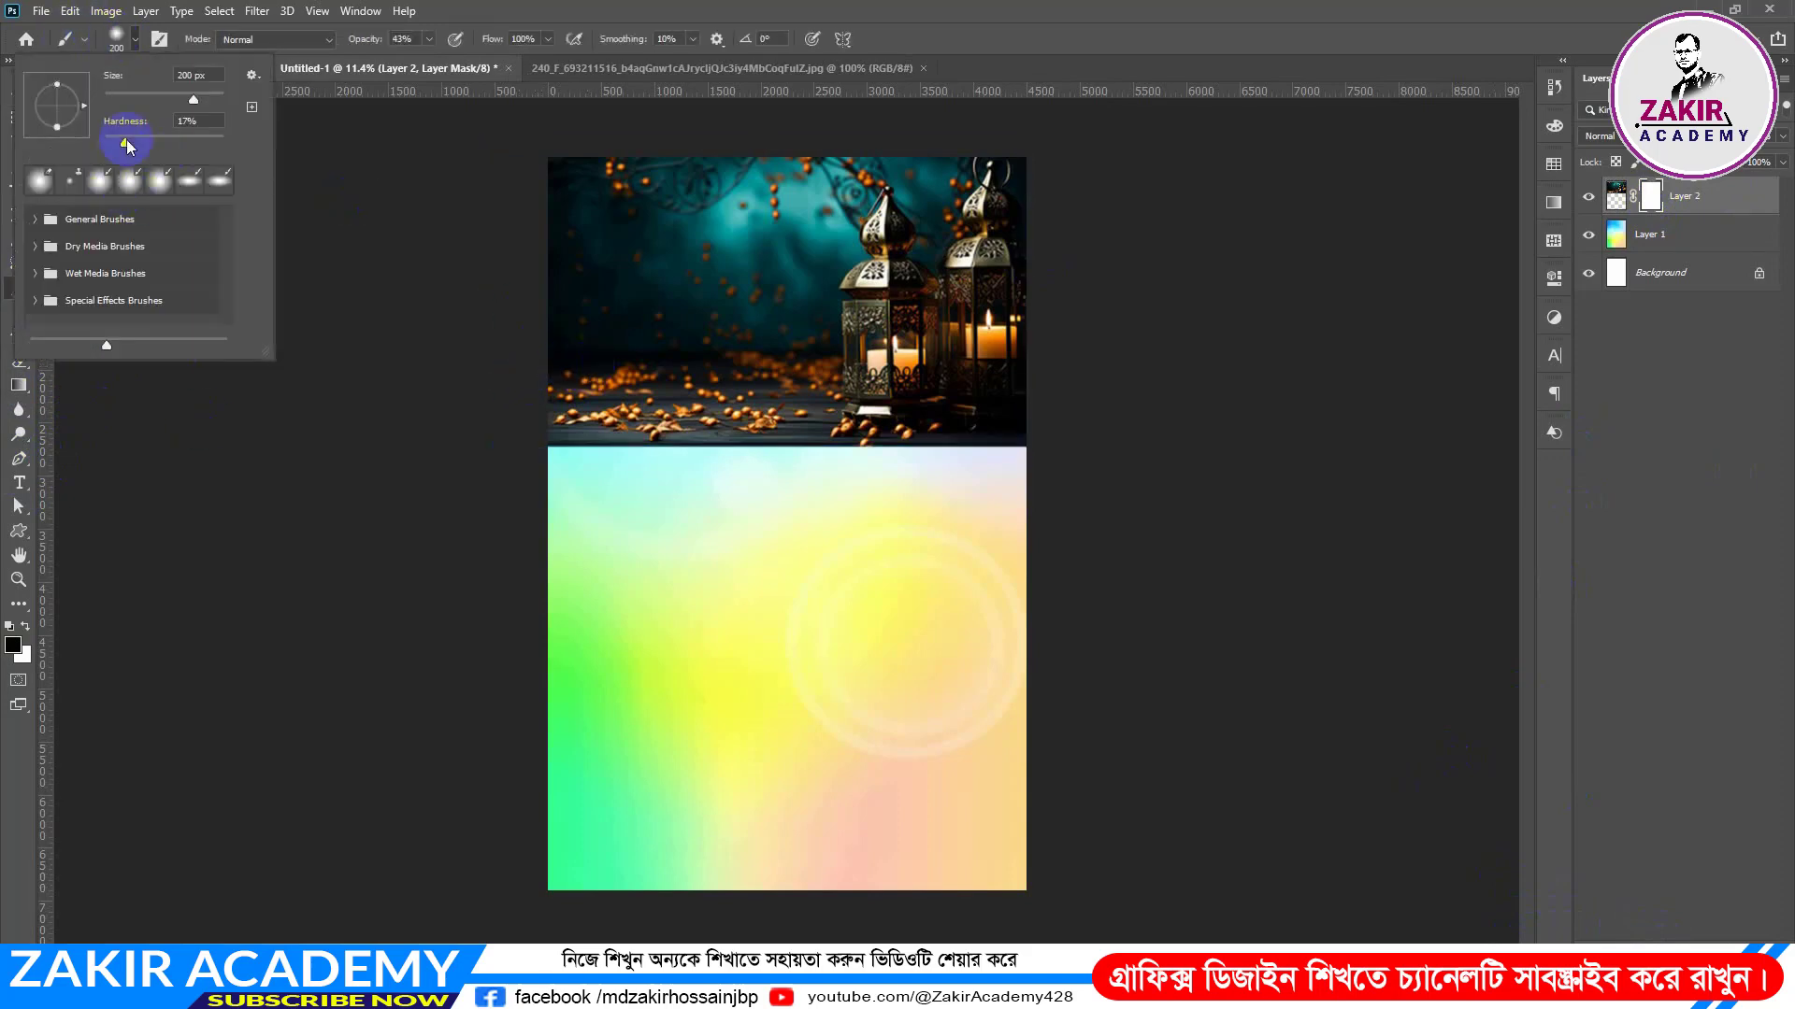
pyautogui.click(194, 122)
pyautogui.click(117, 39)
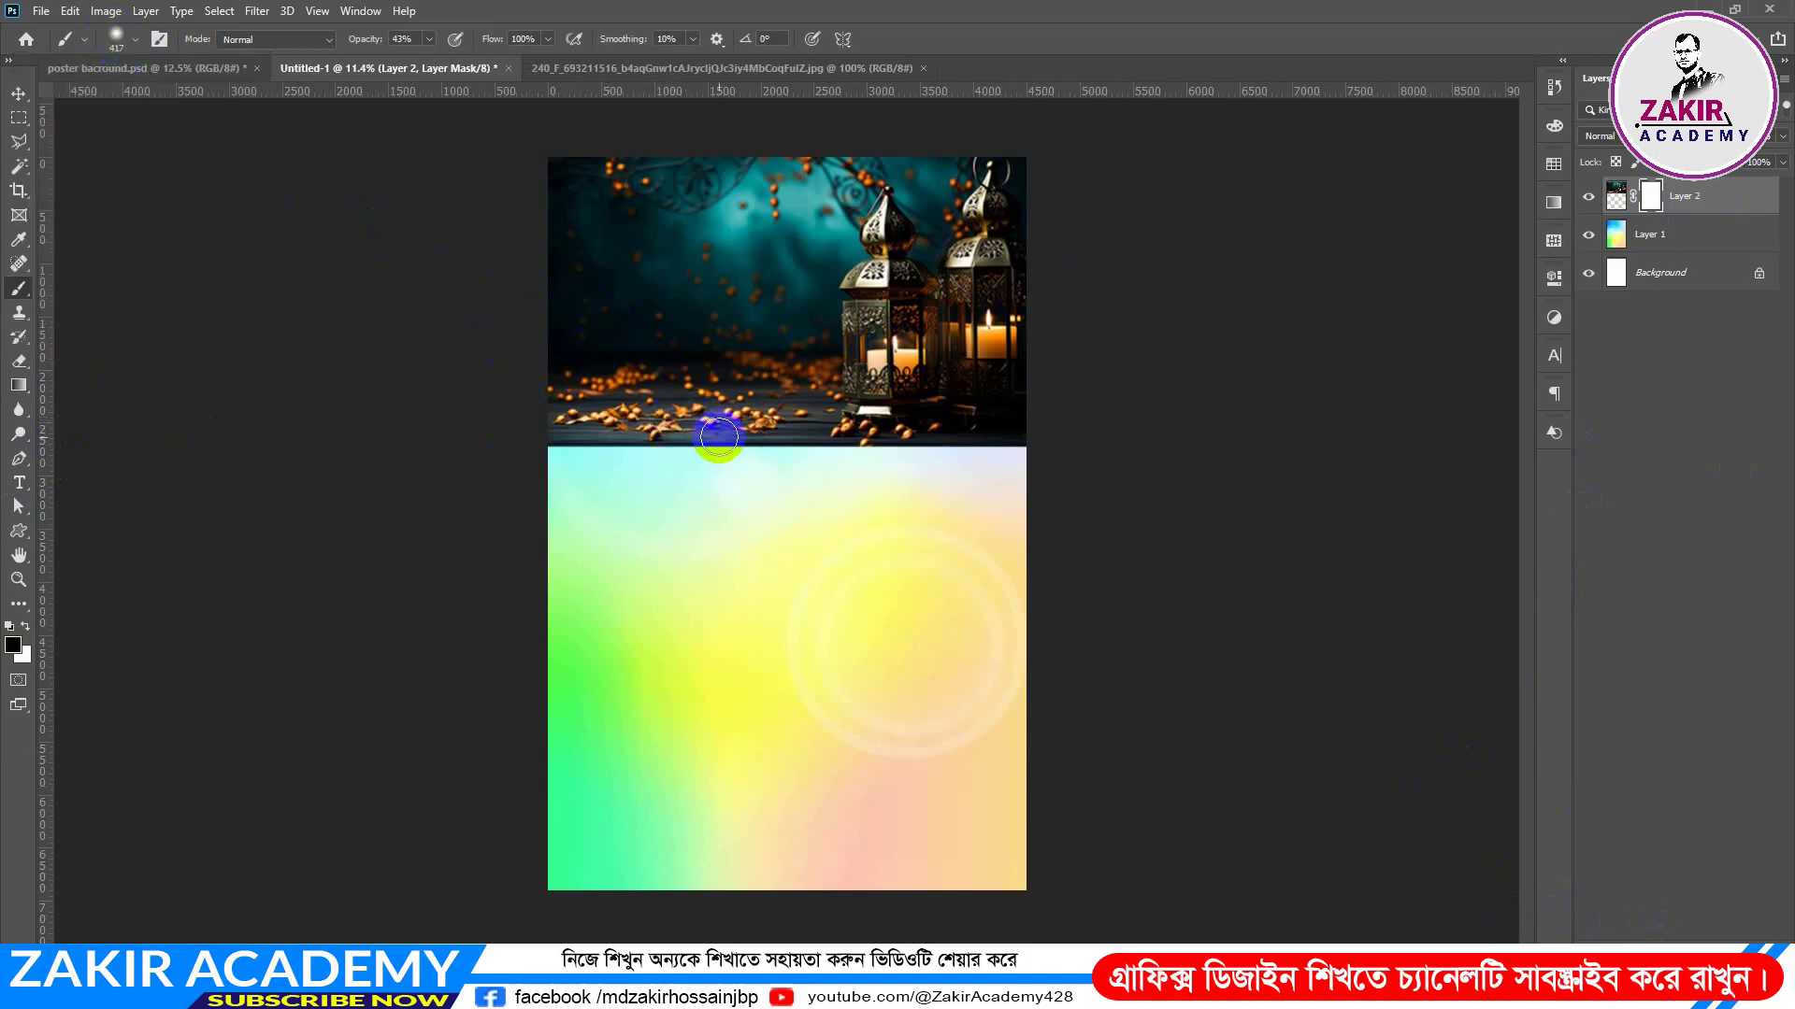
# Step: Enlarge the brush to 2000 px and paint black on Layer 2's mask to fade the lower lantern image into the gradient
pyautogui.press(']')
pyautogui.press(']')
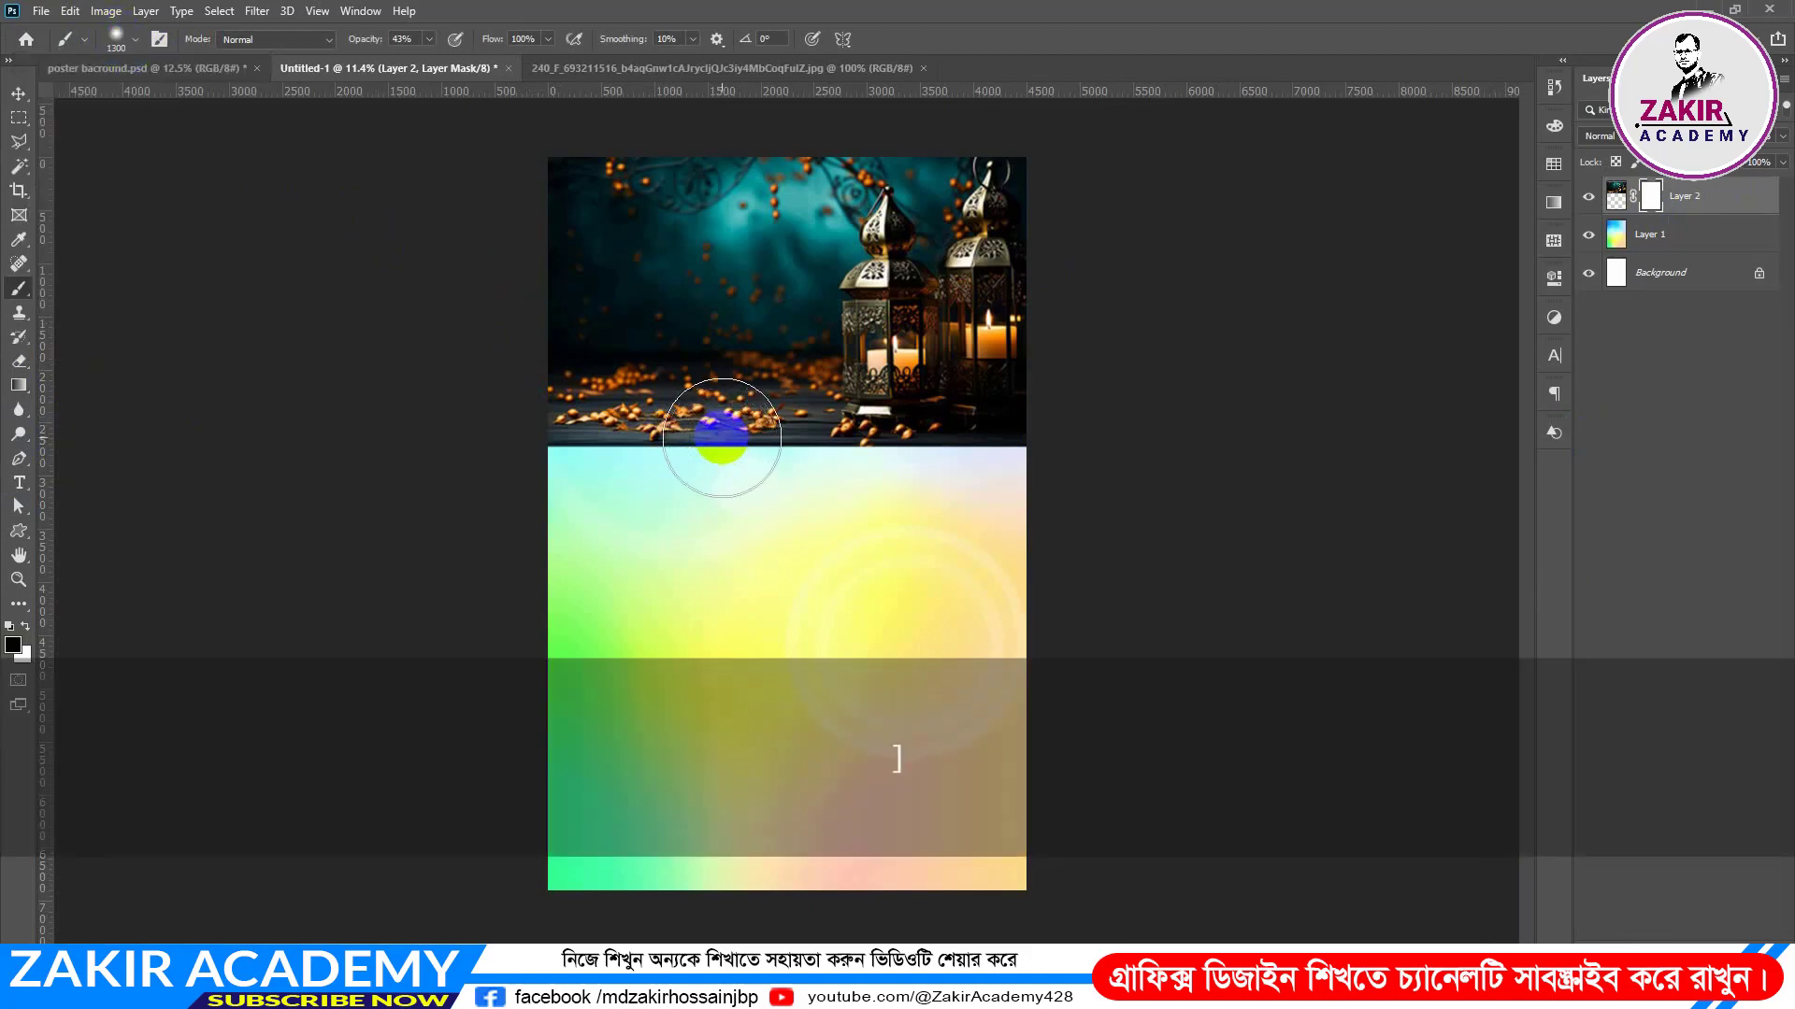
pyautogui.moveTo(731, 440)
pyautogui.mouseDown()
pyautogui.moveTo(981, 492)
pyautogui.moveTo(629, 489)
pyautogui.moveTo(913, 494)
pyautogui.moveTo(873, 473)
pyautogui.moveTo(1053, 473)
pyautogui.moveTo(565, 420)
pyautogui.moveTo(1145, 479)
pyautogui.moveTo(496, 417)
pyautogui.moveTo(541, 240)
pyautogui.moveTo(673, 280)
pyautogui.moveTo(507, 253)
pyautogui.moveTo(748, 280)
pyautogui.moveTo(889, 468)
pyautogui.moveTo(878, 417)
pyautogui.moveTo(733, 412)
pyautogui.moveTo(725, 228)
pyautogui.moveTo(1049, 401)
pyautogui.moveTo(850, 289)
pyautogui.moveTo(661, 268)
pyautogui.moveTo(701, 201)
pyautogui.mouseUp()
pyautogui.press(']')
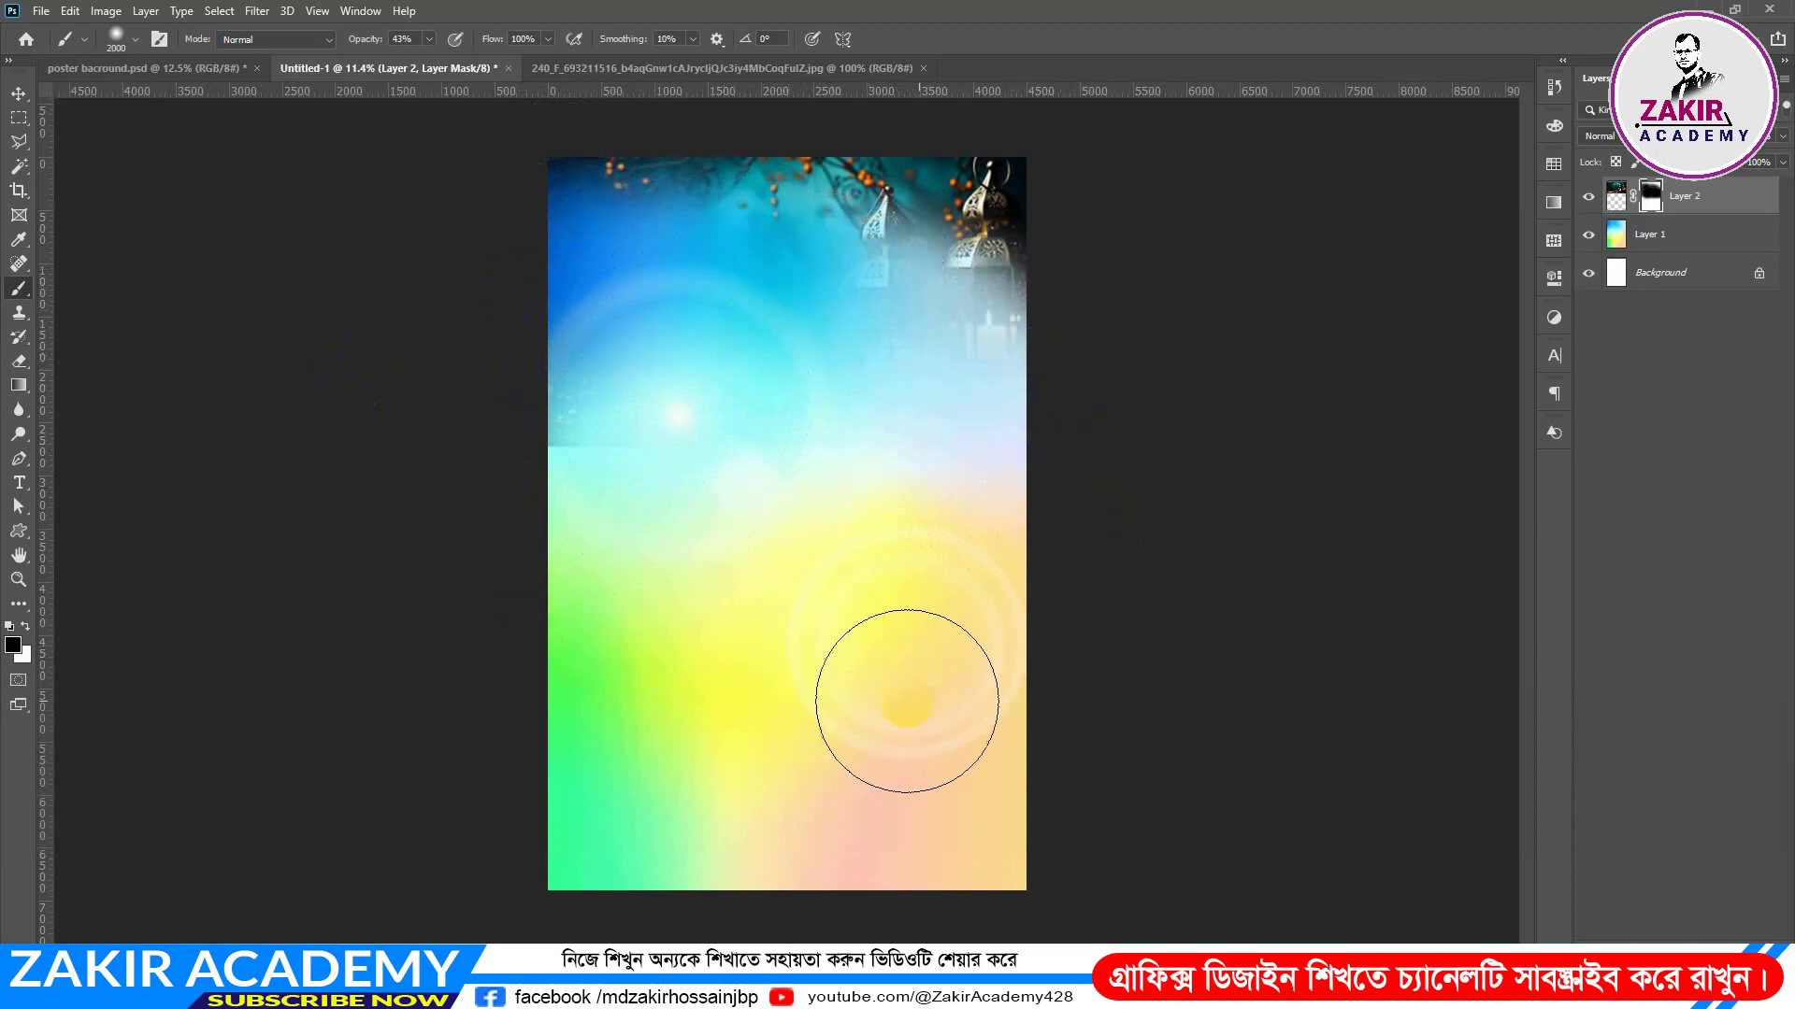
pyautogui.moveTo(588, 409)
pyautogui.mouseDown()
pyautogui.moveTo(369, 485)
pyautogui.moveTo(610, 503)
pyautogui.moveTo(373, 477)
pyautogui.mouseUp()
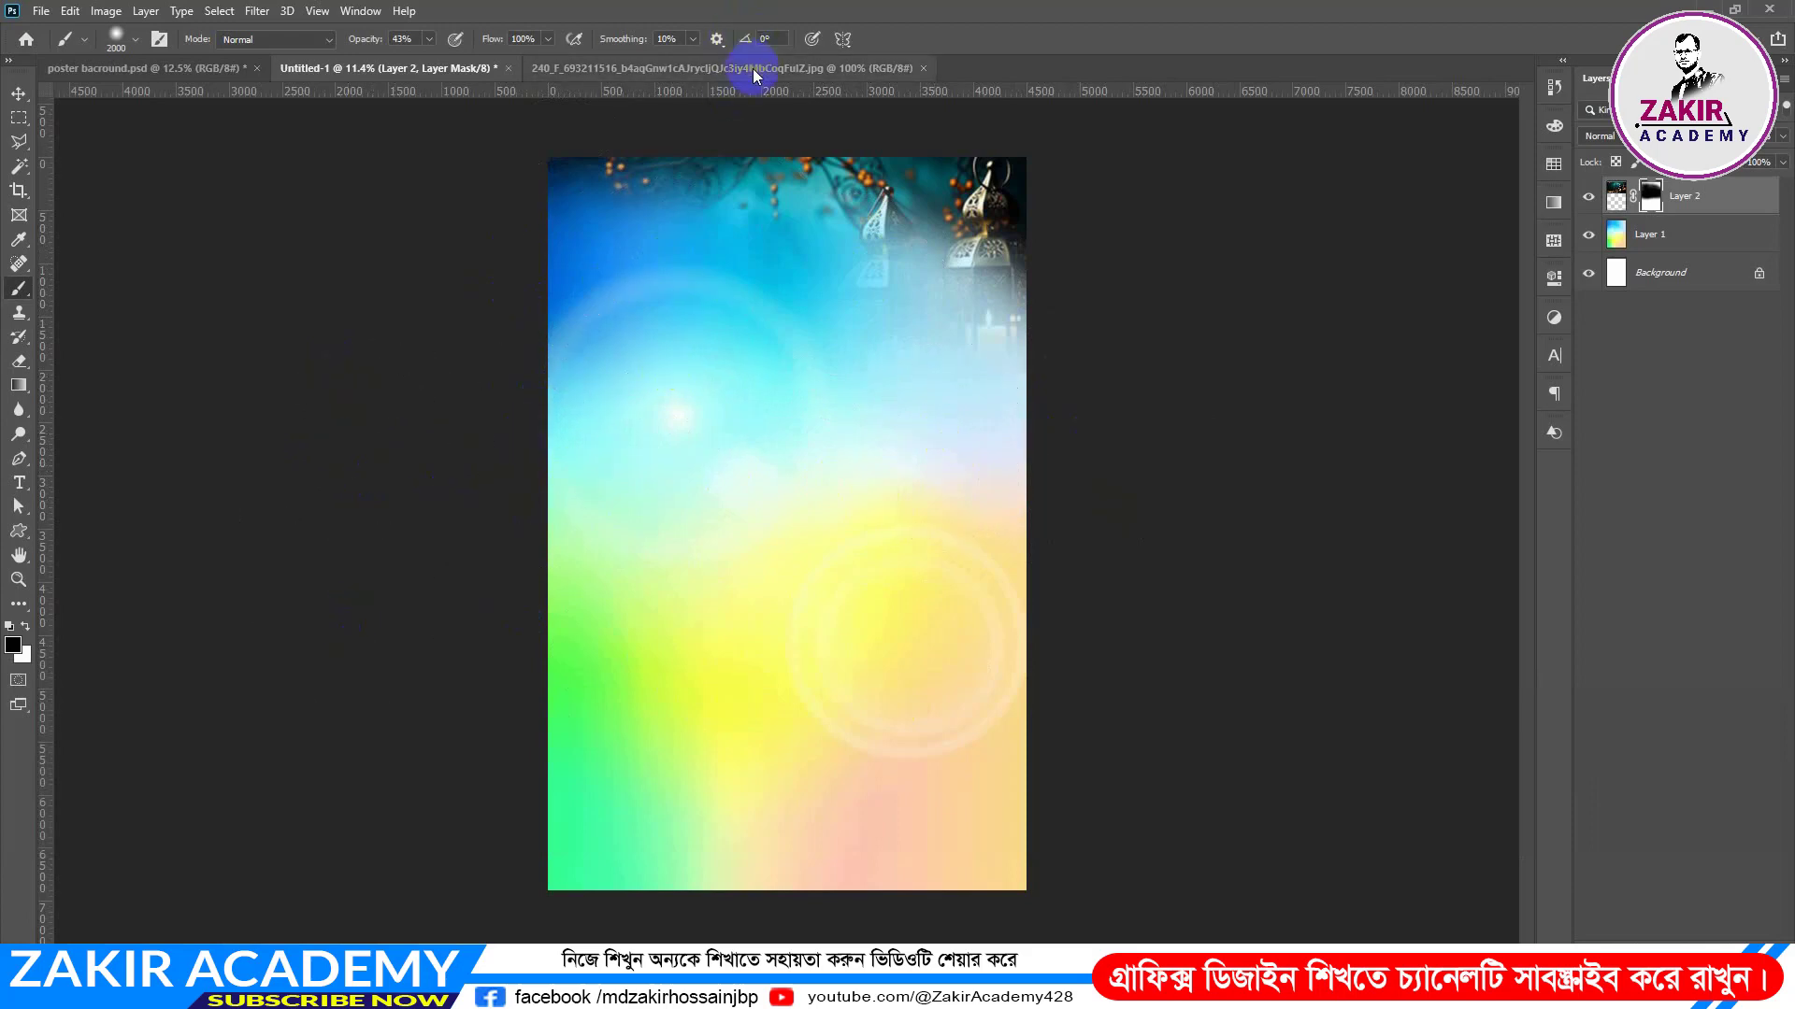
# Step: Close the dark lantern source document and open the green lantern image 360_F_488143378 from the PH Bacround folder
pyautogui.click(886, 69)
pyautogui.click(925, 70)
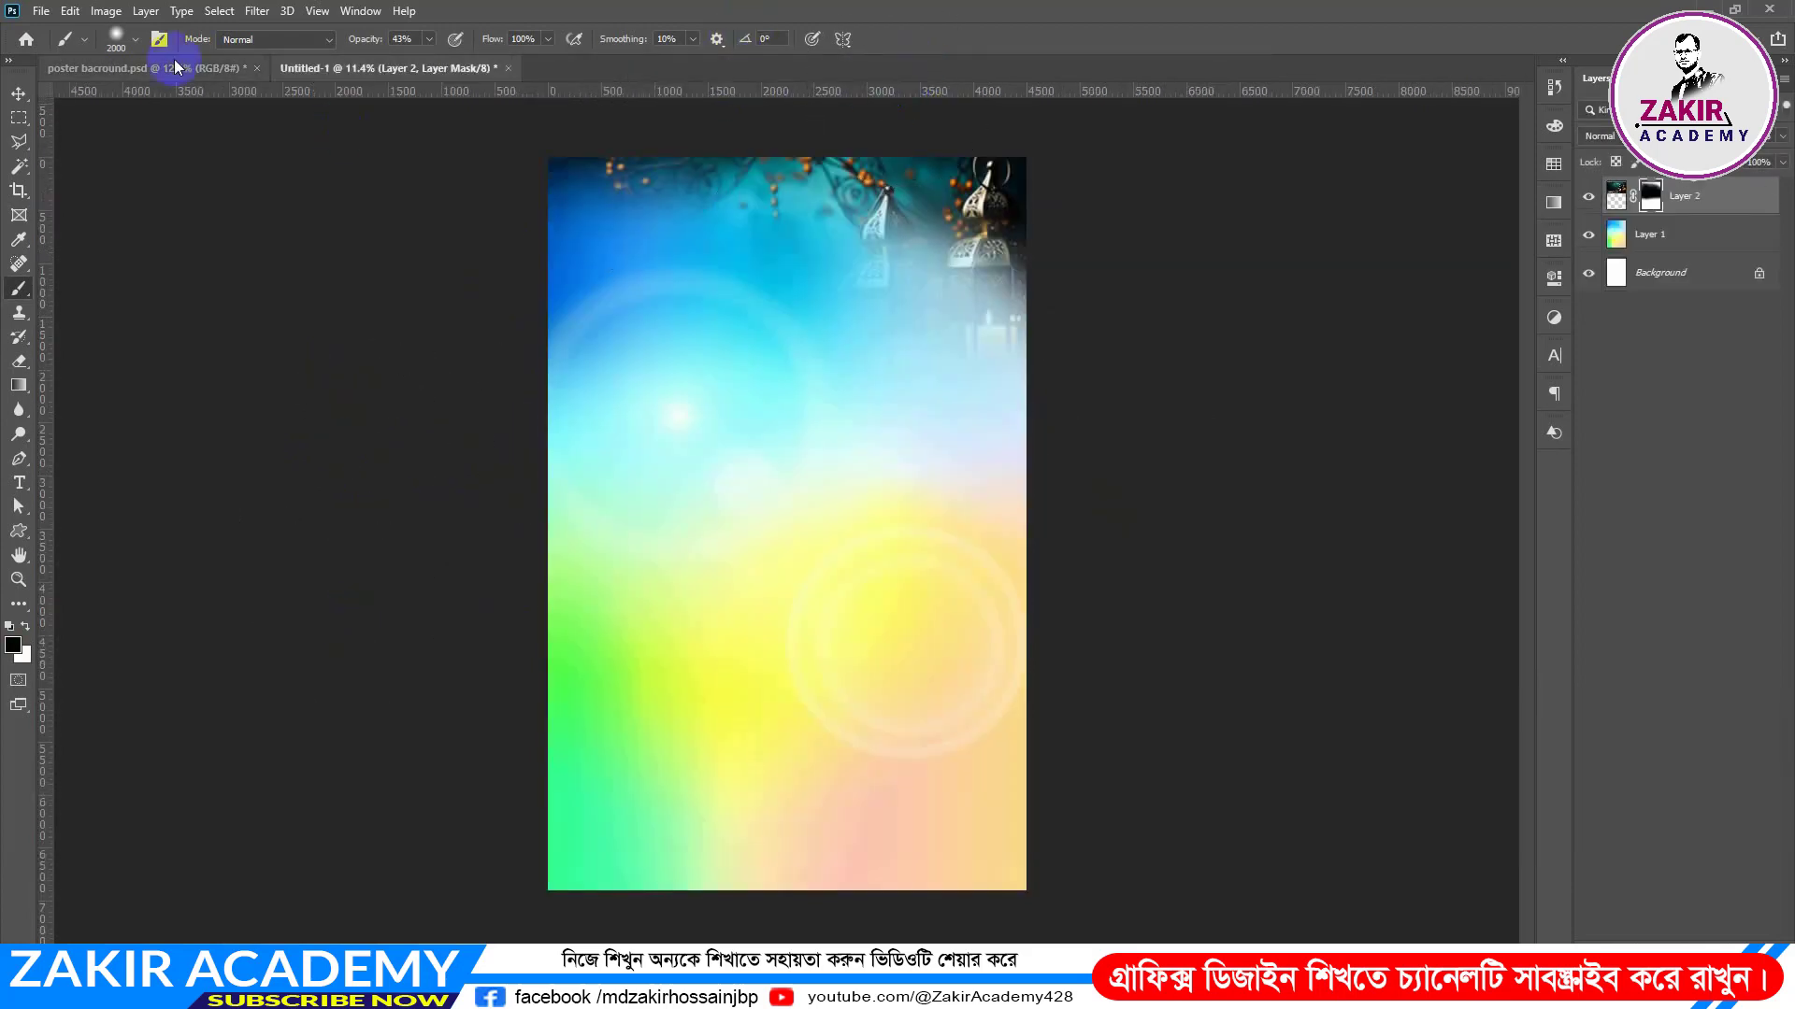
pyautogui.click(42, 12)
pyautogui.click(62, 48)
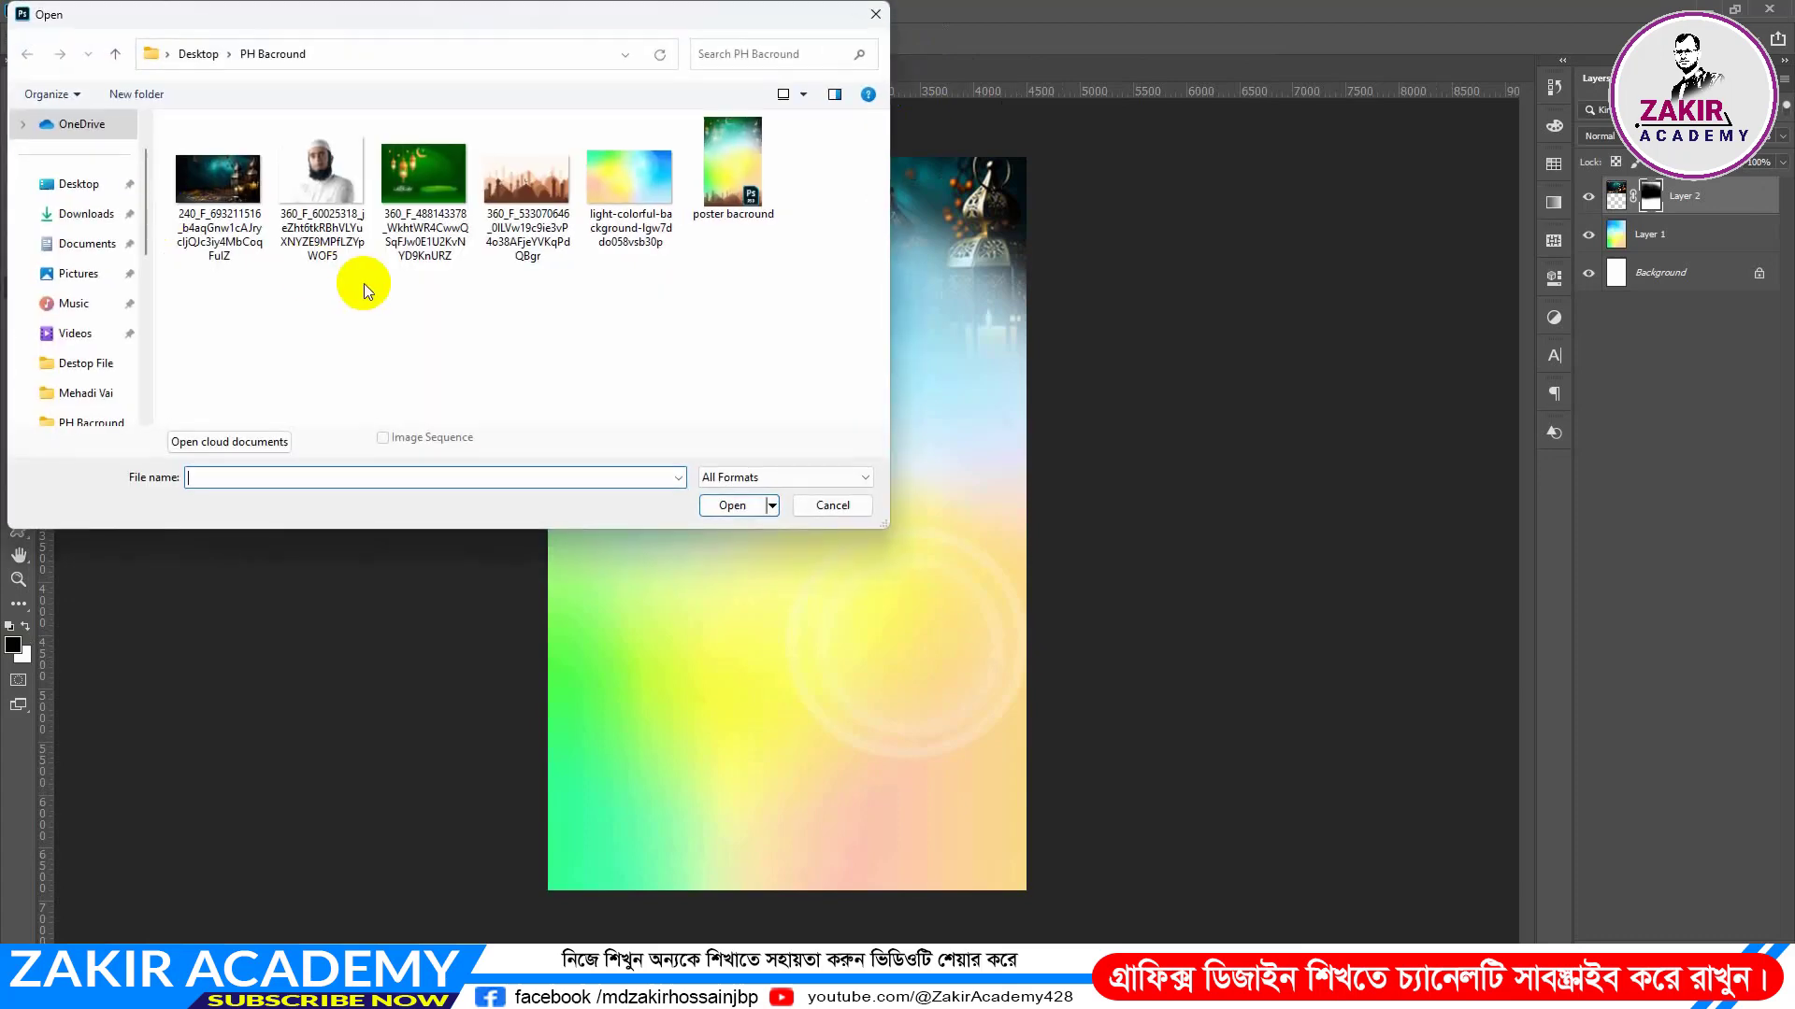
pyautogui.click(424, 178)
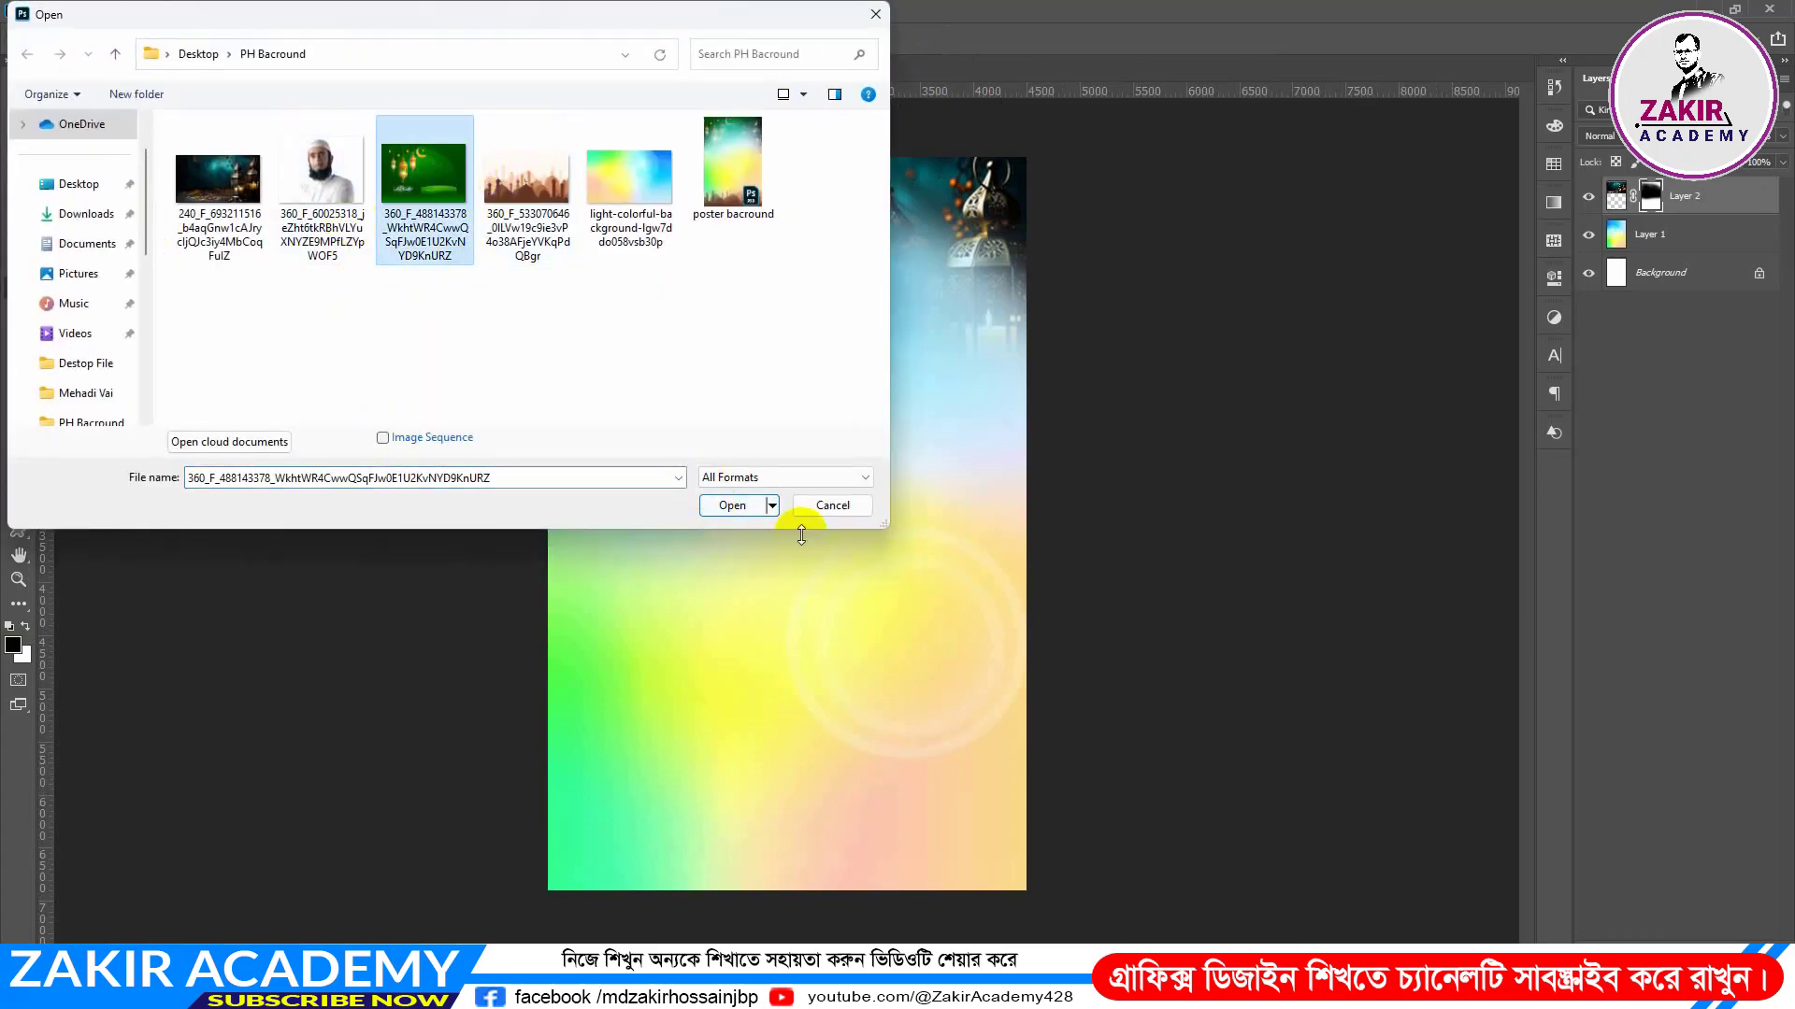
pyautogui.click(727, 506)
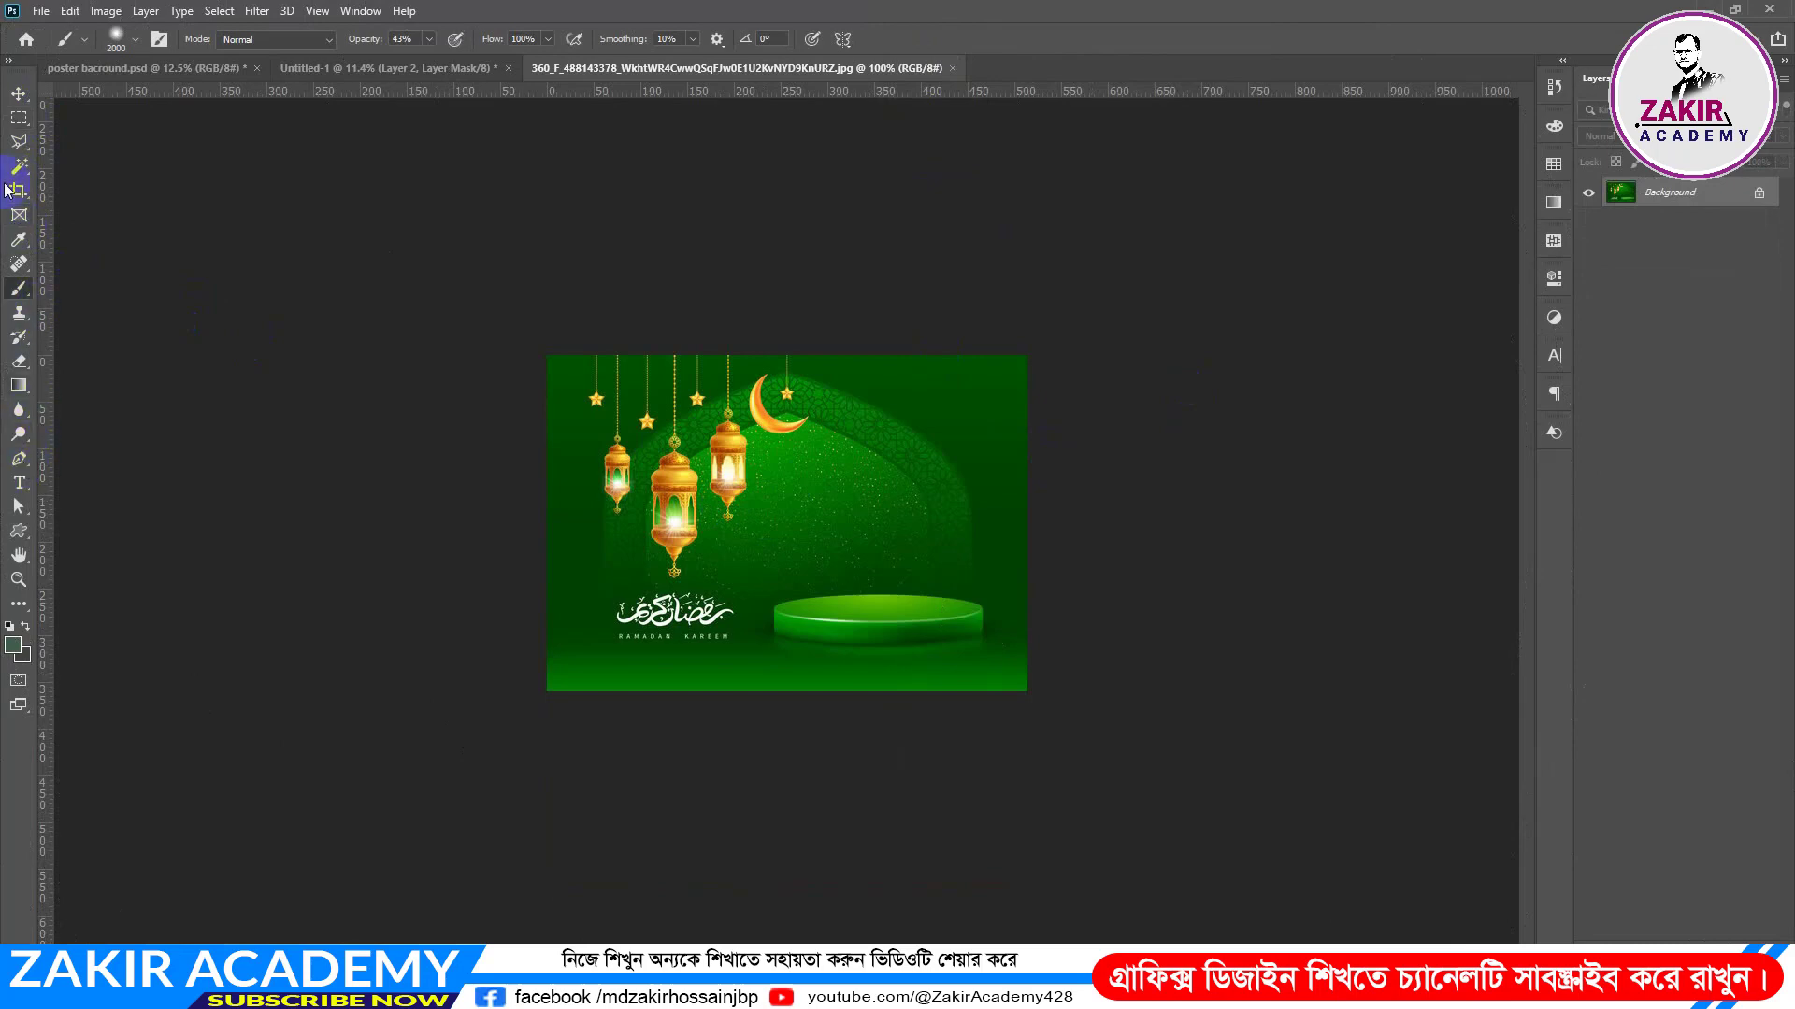
# Step: Bring the green lantern image into Untitled-1, scale it to about 983%, and align it with the canvas's top edge
pyautogui.click(18, 100)
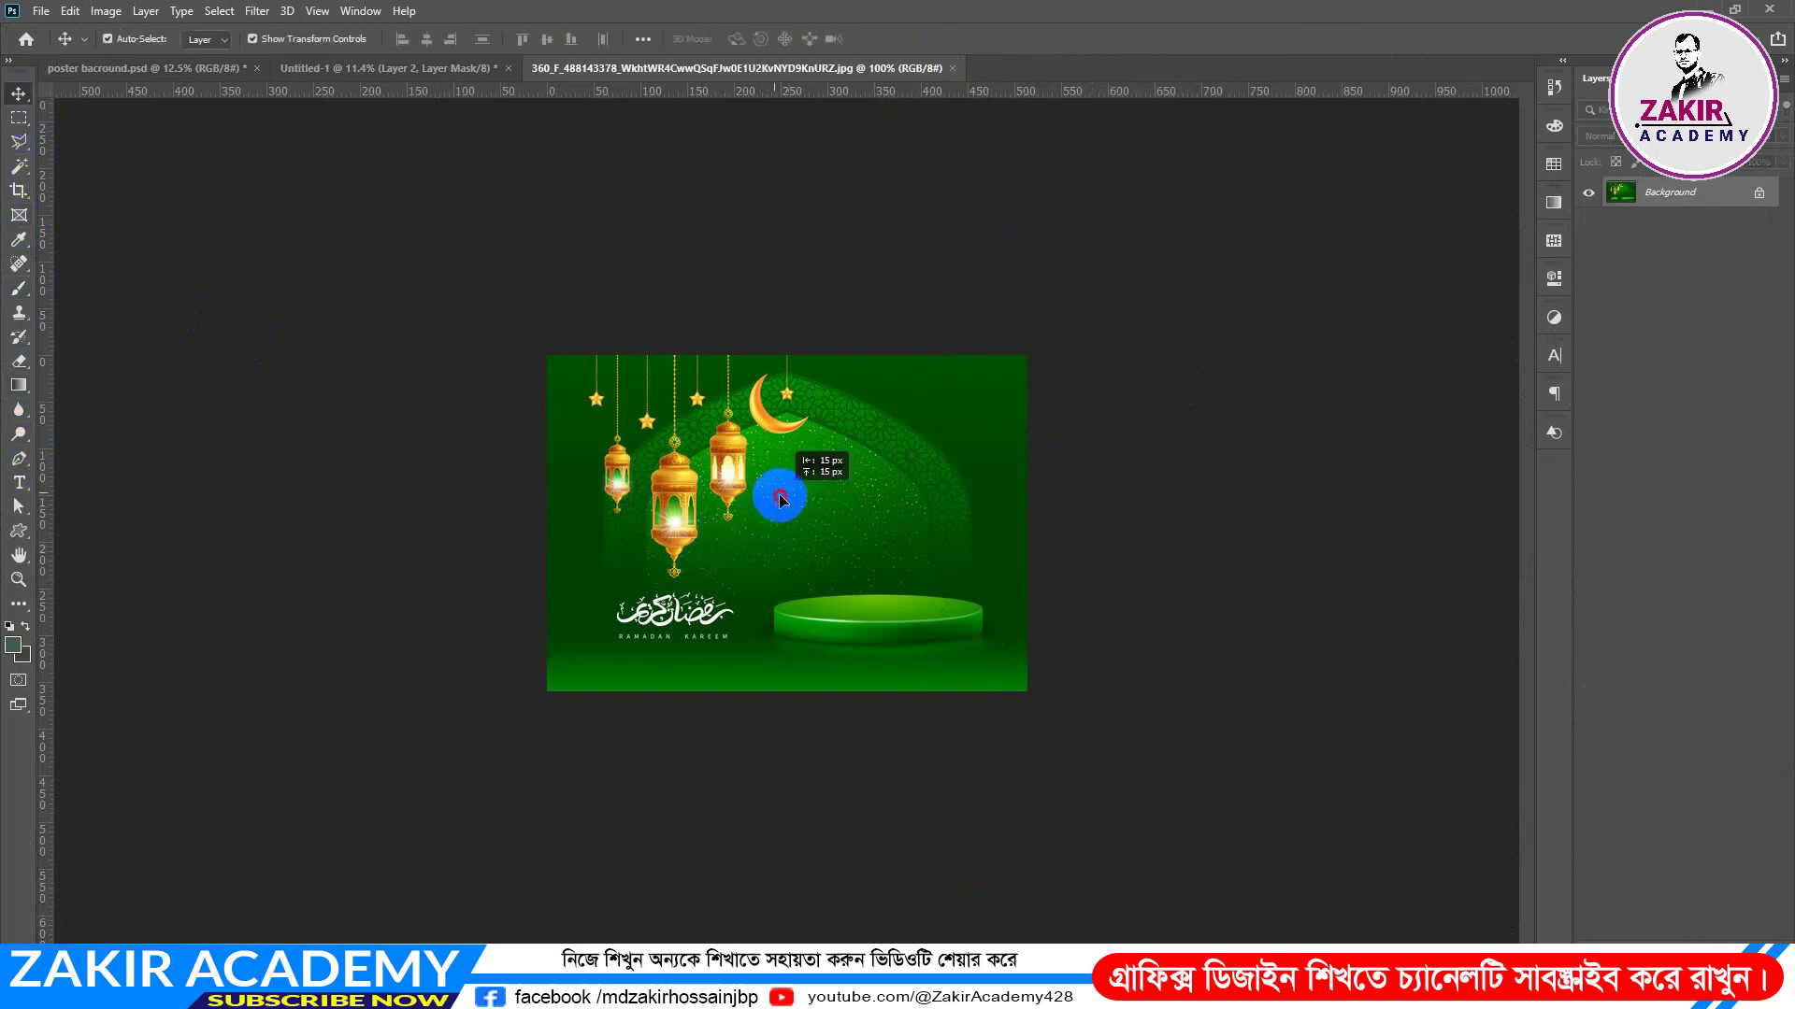
pyautogui.moveTo(780, 501); pyautogui.dragTo(864, 320)
pyautogui.click(726, 513)
pyautogui.moveTo(1079, 569); pyautogui.dragTo(1030, 536)
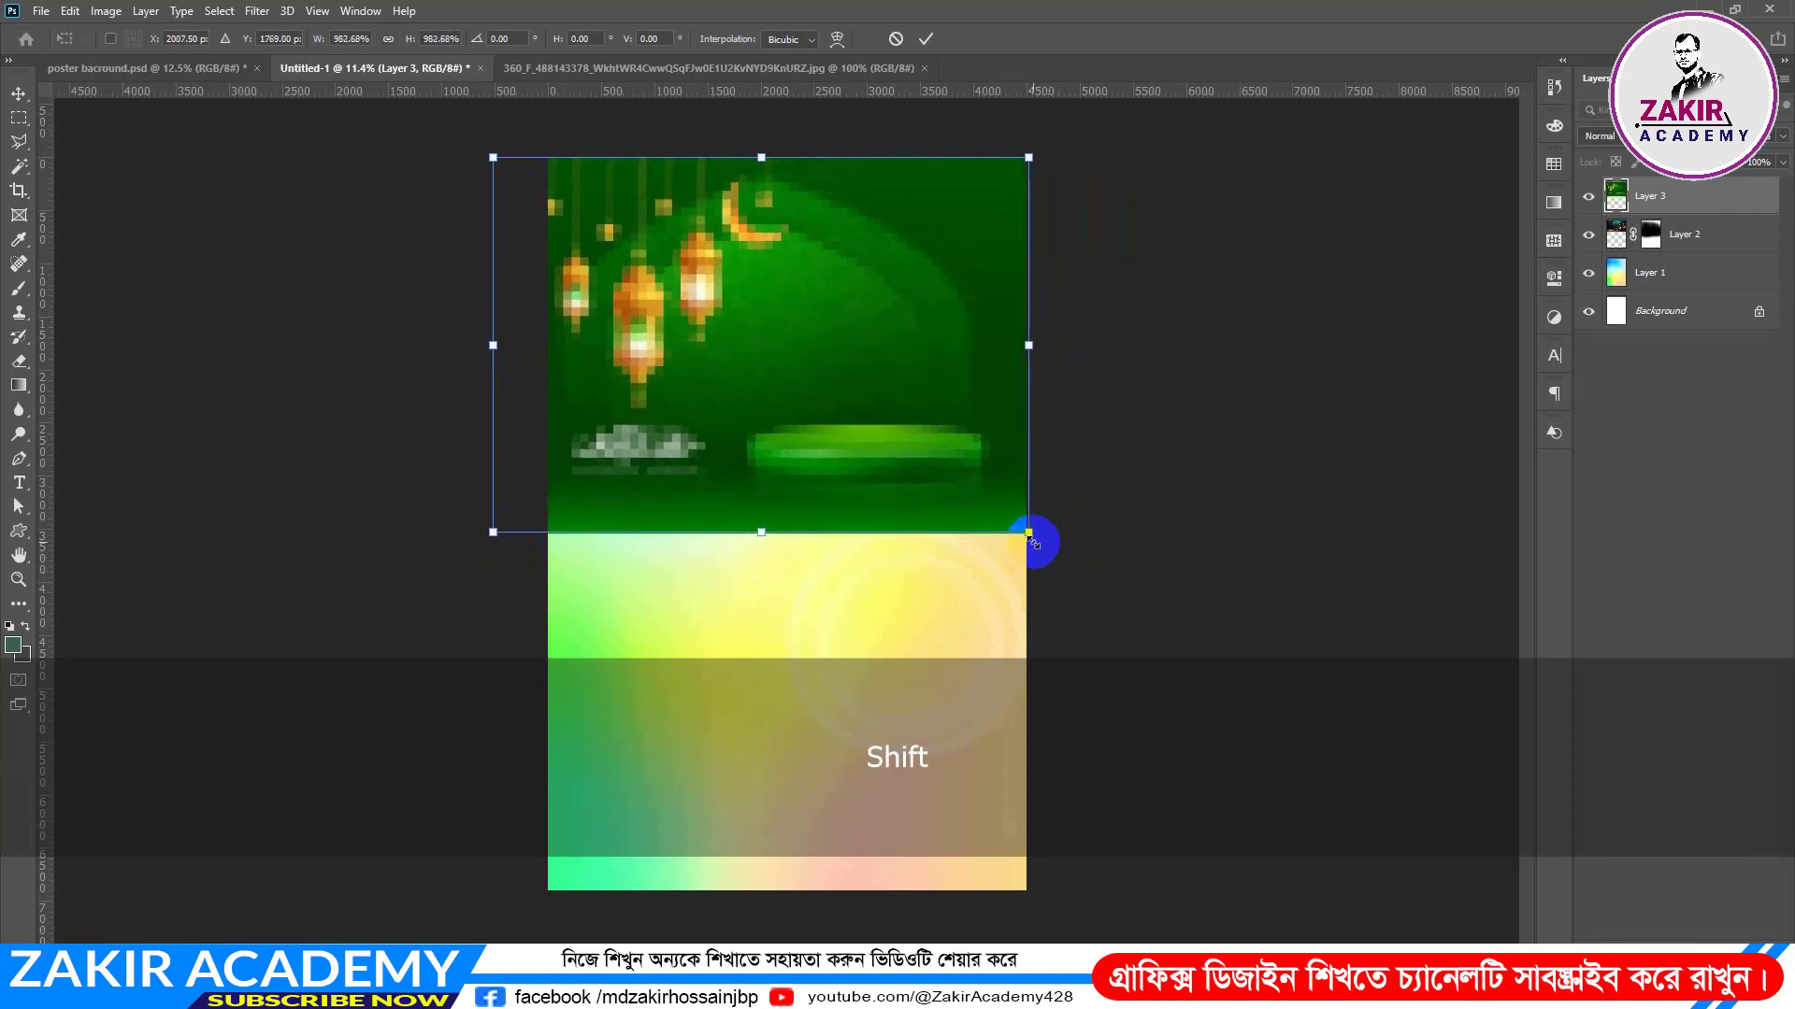
pyautogui.press('Return')
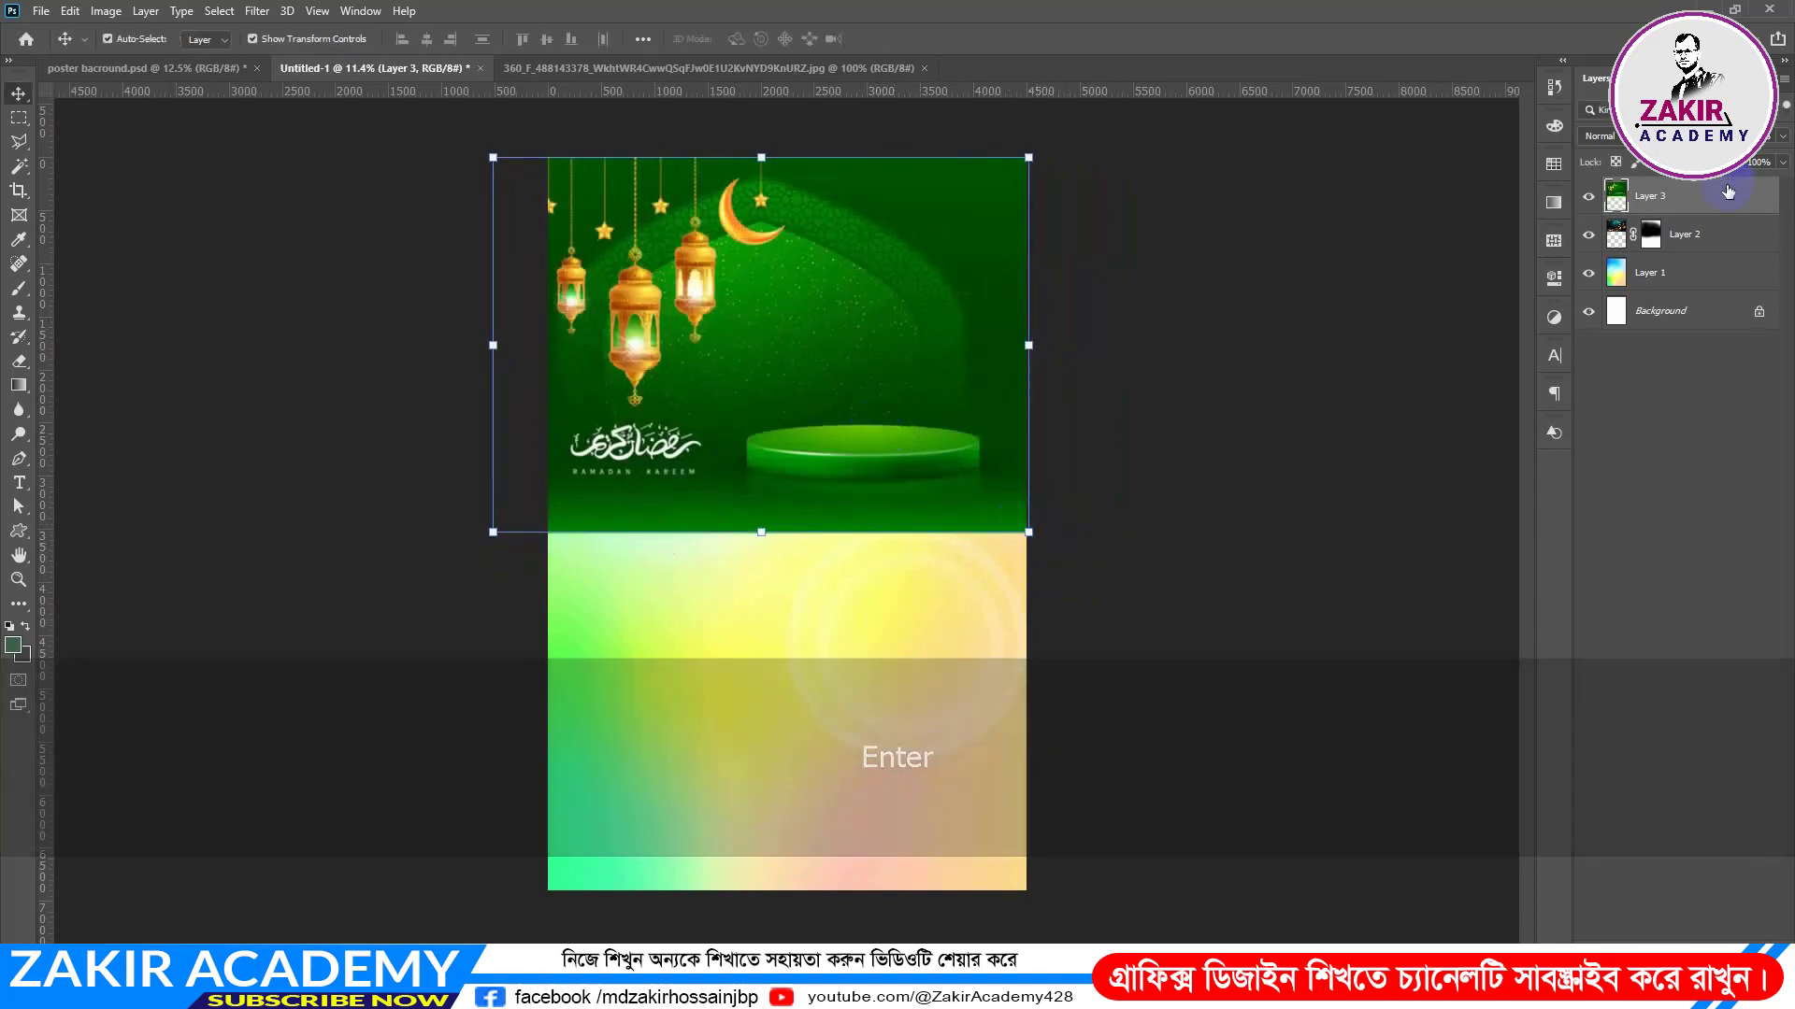
# Step: Add a layer mask to the green lantern layer and paint black over its lower and right areas to blend it
pyautogui.click(1656, 938)
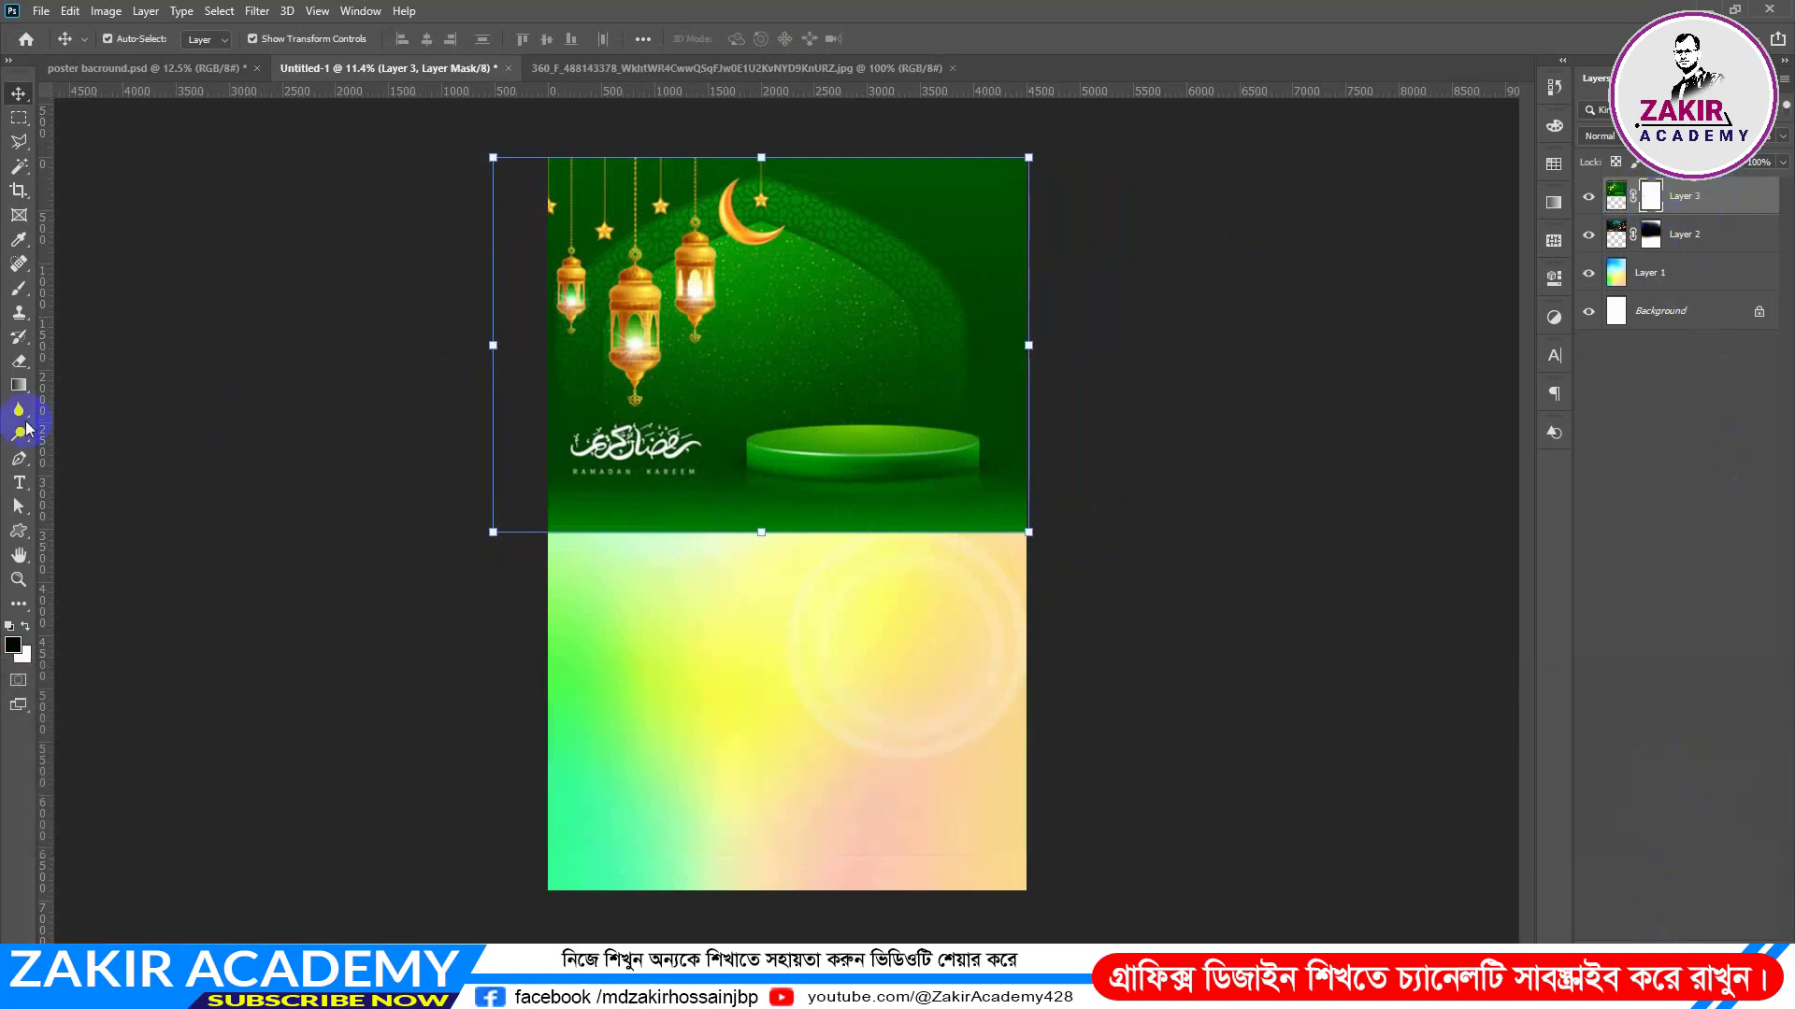
pyautogui.click(18, 292)
pyautogui.moveTo(599, 505)
pyautogui.mouseDown()
pyautogui.moveTo(1099, 533)
pyautogui.moveTo(348, 544)
pyautogui.mouseUp()
pyautogui.moveTo(773, 533)
pyautogui.mouseDown()
pyautogui.moveTo(1026, 498)
pyautogui.moveTo(621, 508)
pyautogui.moveTo(629, 489)
pyautogui.moveTo(714, 502)
pyautogui.moveTo(913, 197)
pyautogui.moveTo(1154, 244)
pyautogui.moveTo(746, 245)
pyautogui.moveTo(898, 175)
pyautogui.moveTo(480, 465)
pyautogui.moveTo(849, 292)
pyautogui.moveTo(682, 429)
pyautogui.moveTo(1121, 304)
pyautogui.moveTo(917, 389)
pyautogui.moveTo(861, 177)
pyautogui.moveTo(736, 491)
pyautogui.moveTo(682, 513)
pyautogui.moveTo(1091, 571)
pyautogui.moveTo(703, 679)
pyautogui.moveTo(924, 532)
pyautogui.mouseUp()
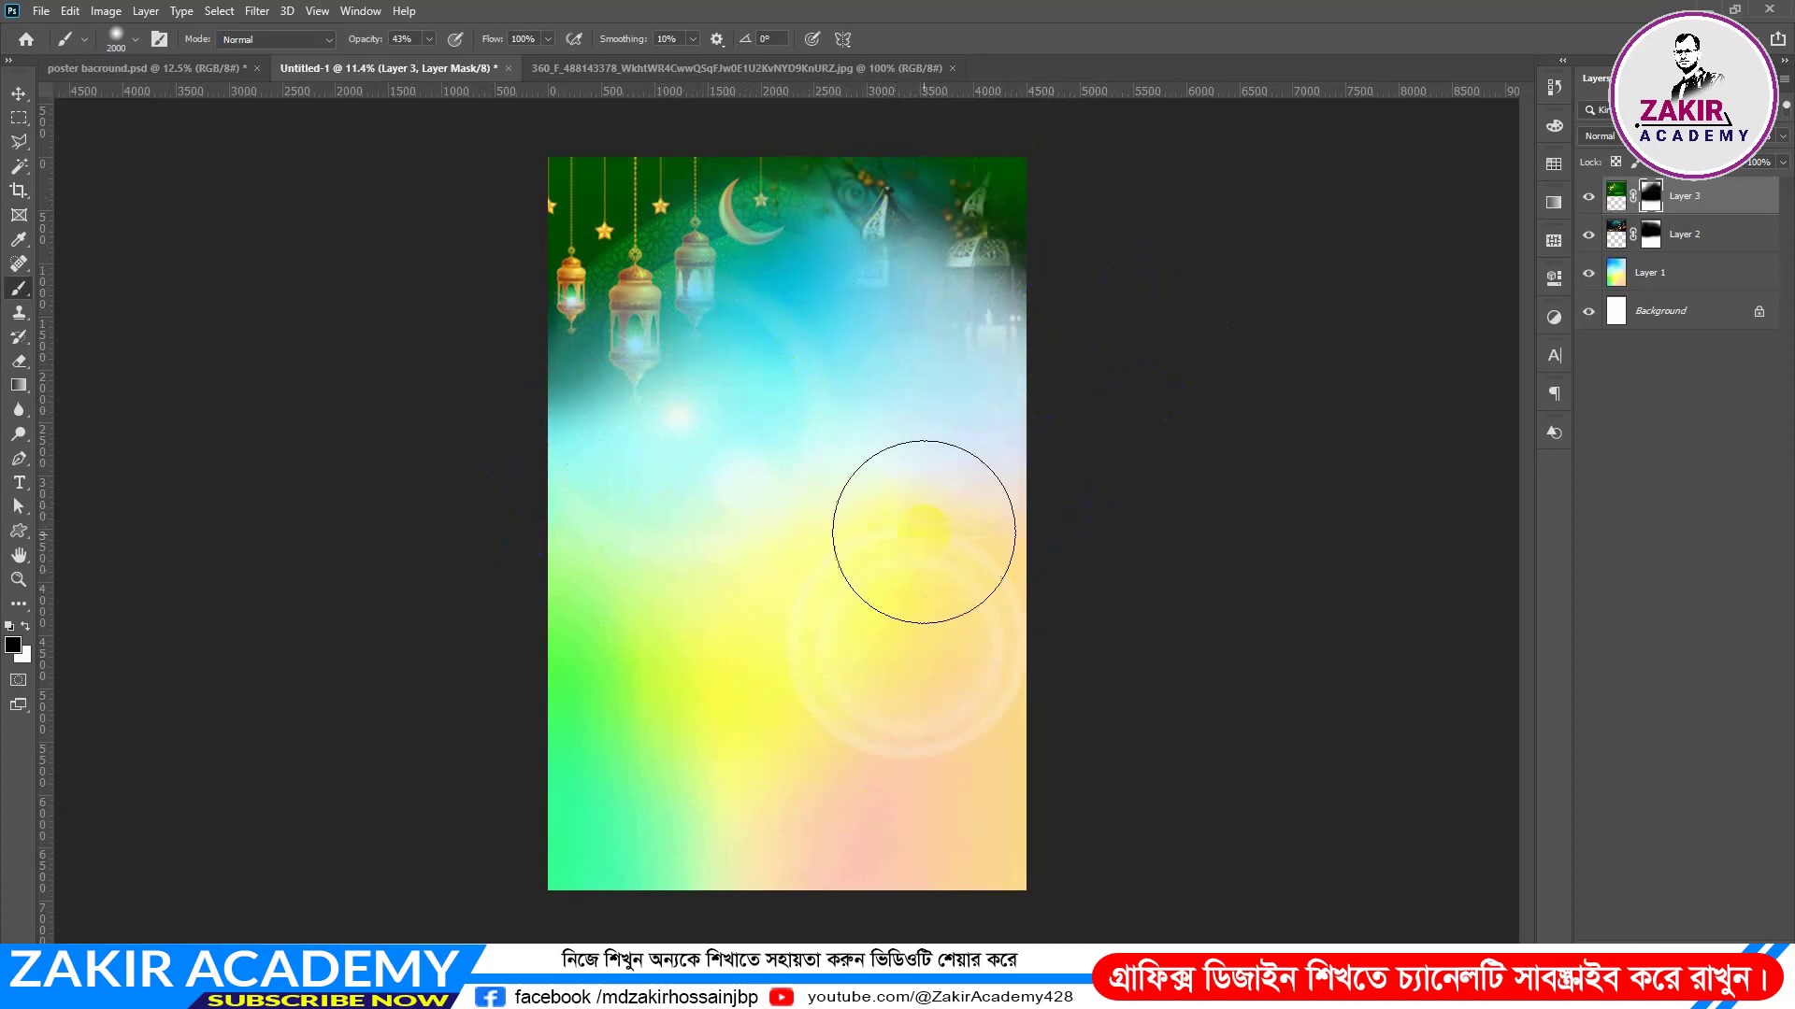
pyautogui.scroll(-3, 801, 650)
pyautogui.scroll(3, 801, 649)
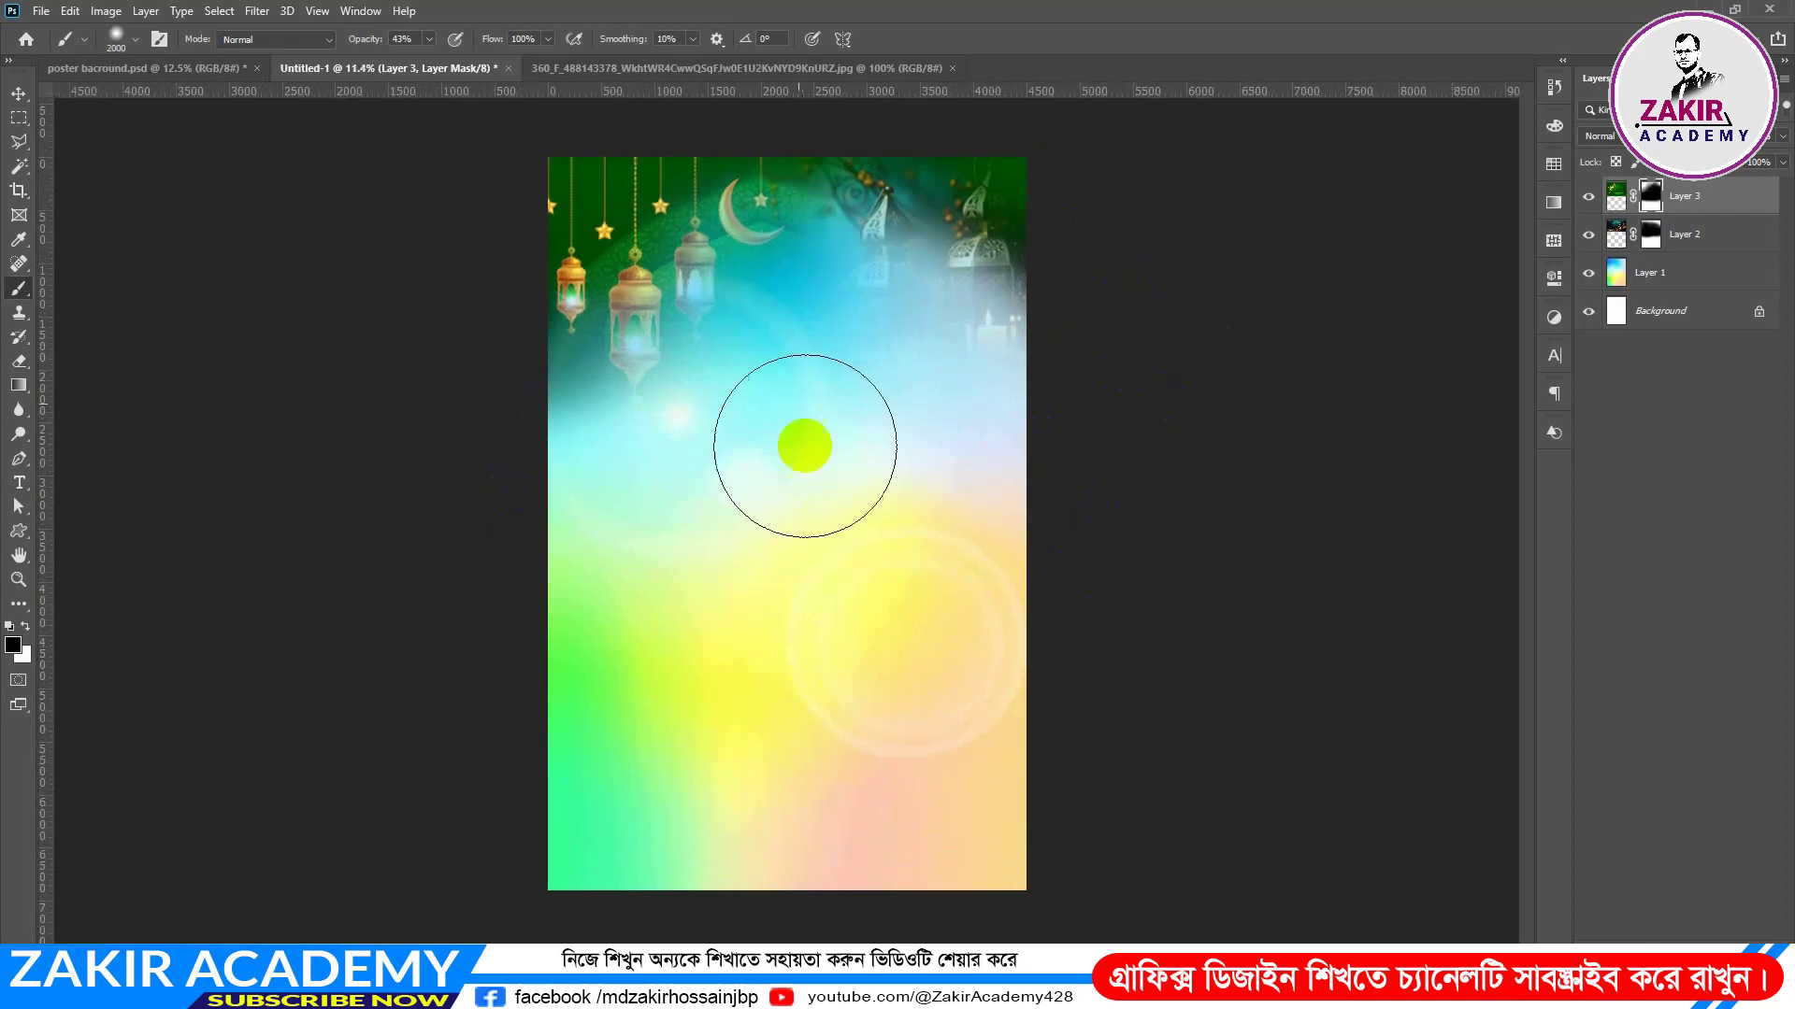
# Step: Close the green lantern source document and open the mosque image 360_F_533070646 from the PH Bacround folder
pyautogui.click(675, 67)
pyautogui.click(953, 68)
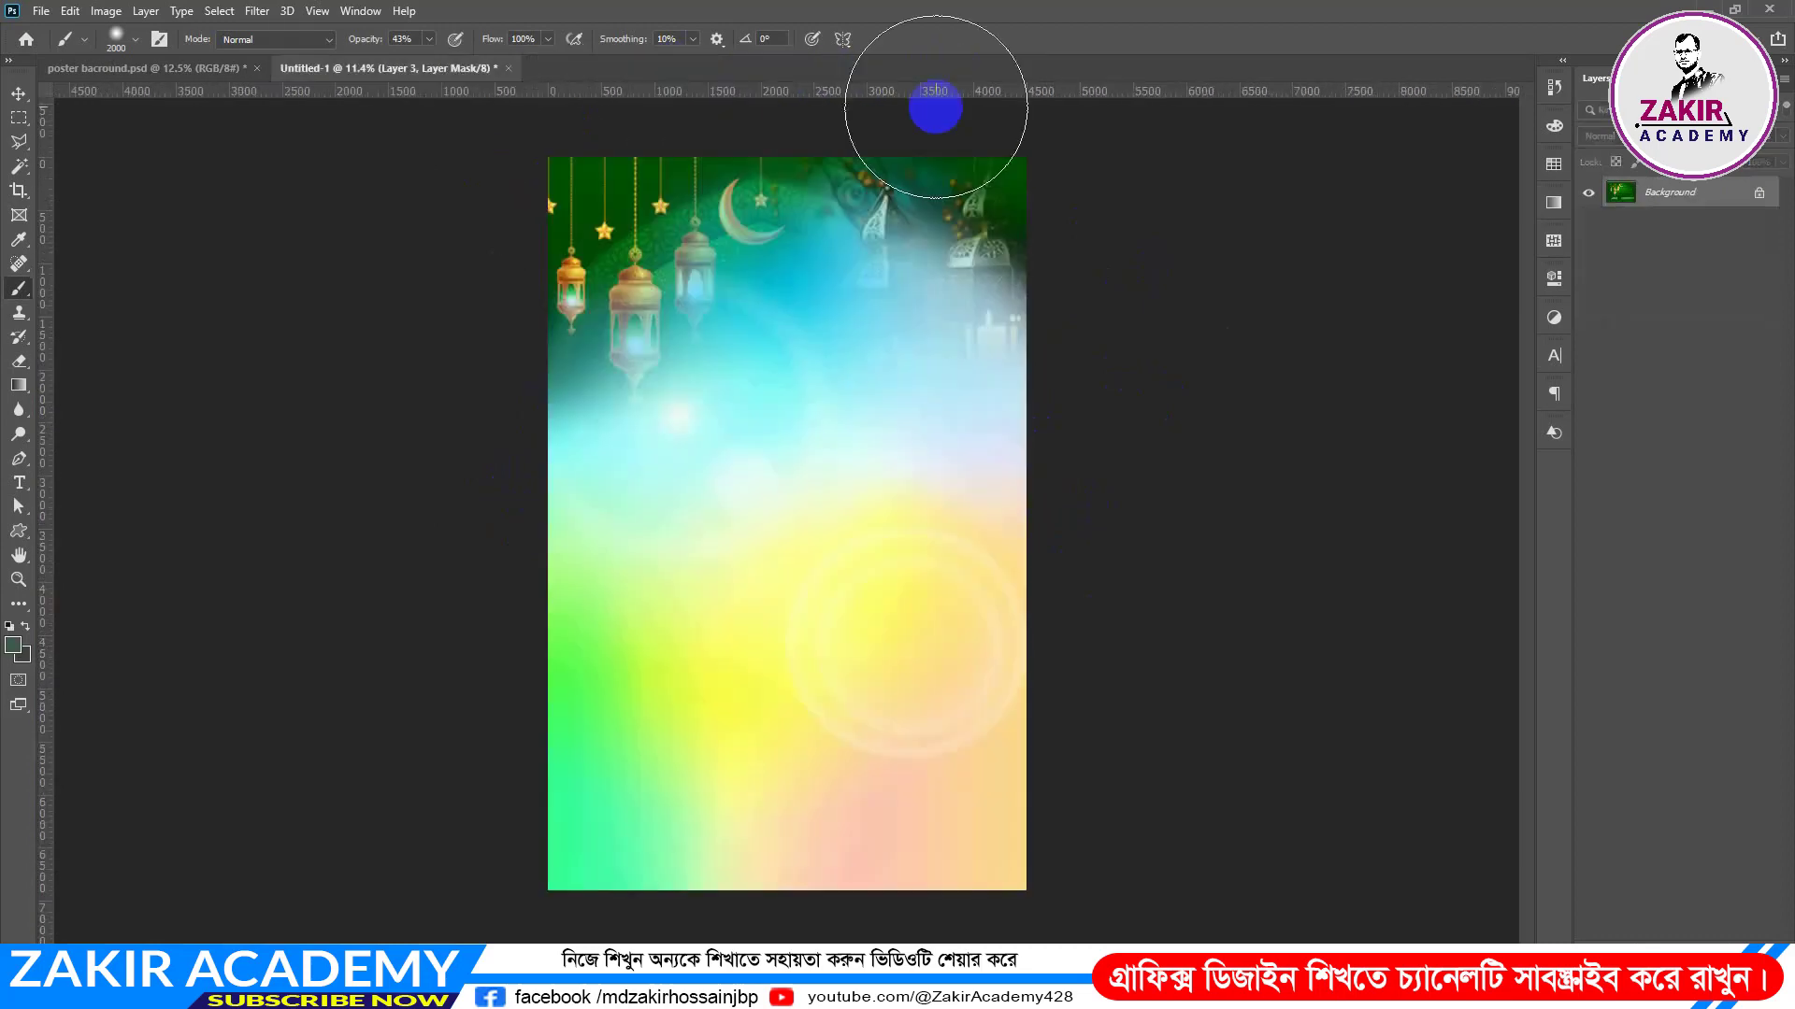
pyautogui.click(42, 10)
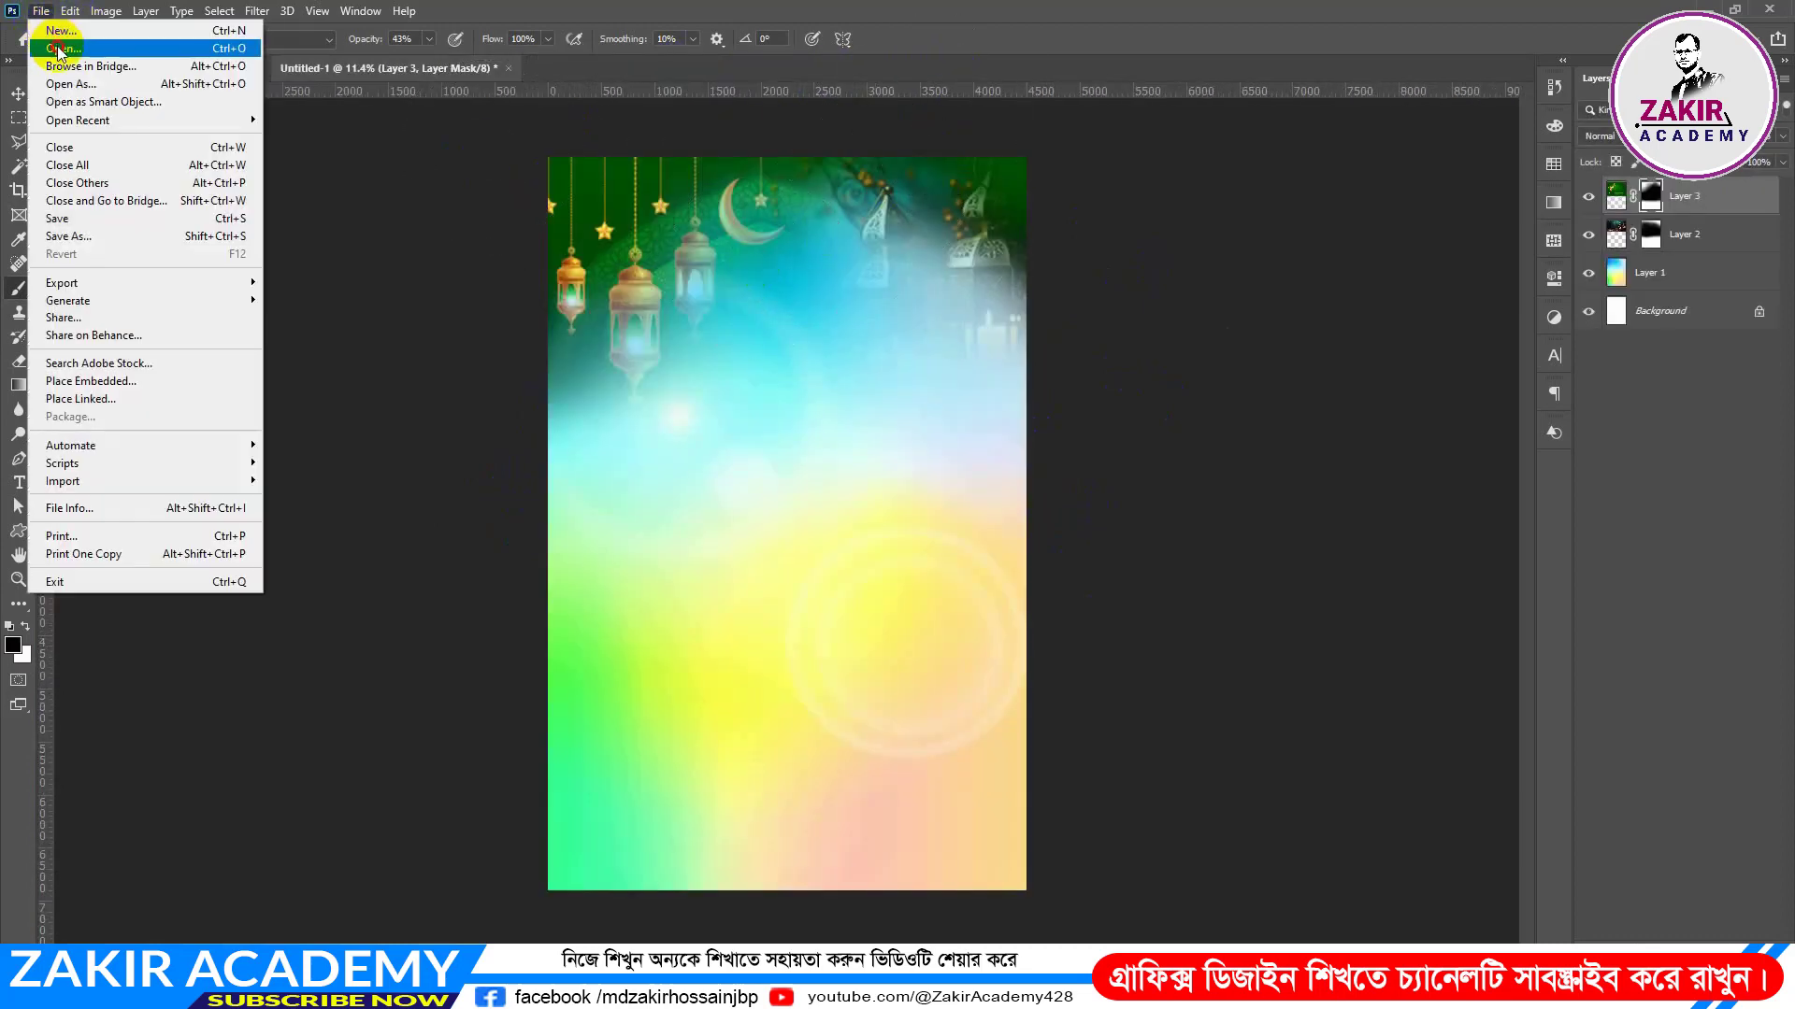
pyautogui.click(42, 37)
pyautogui.click(548, 266)
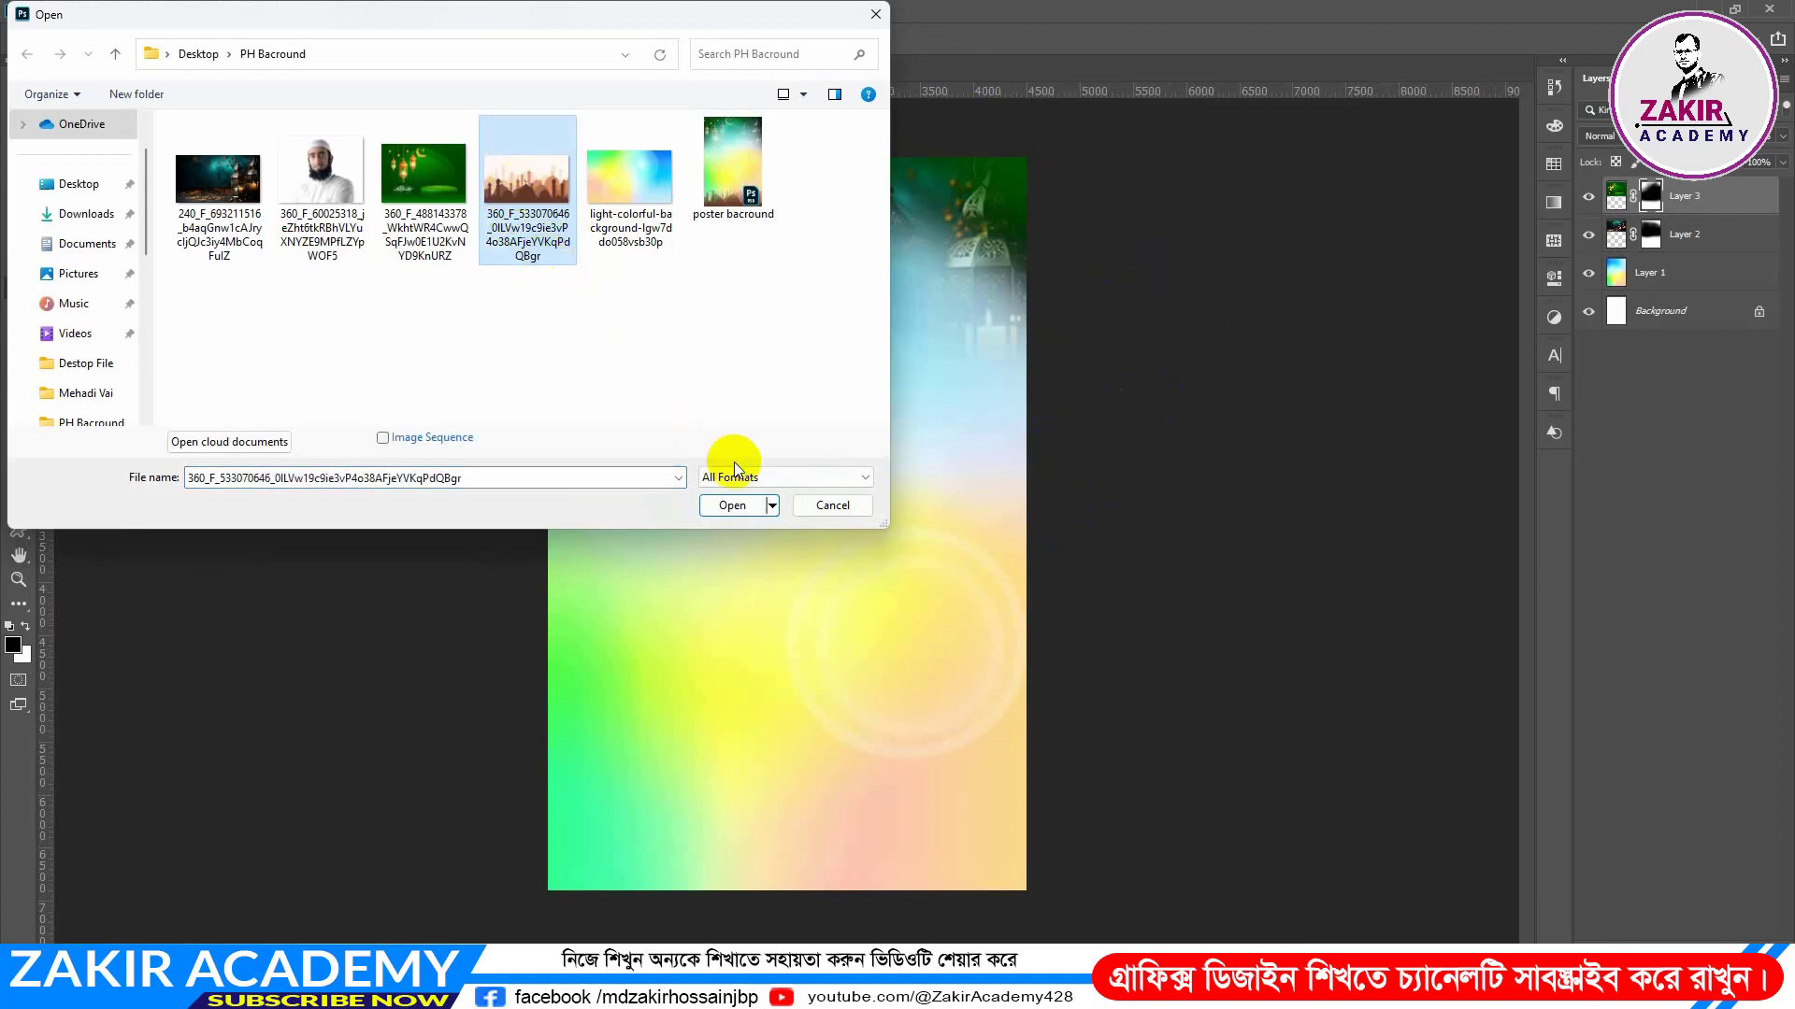
pyautogui.click(733, 506)
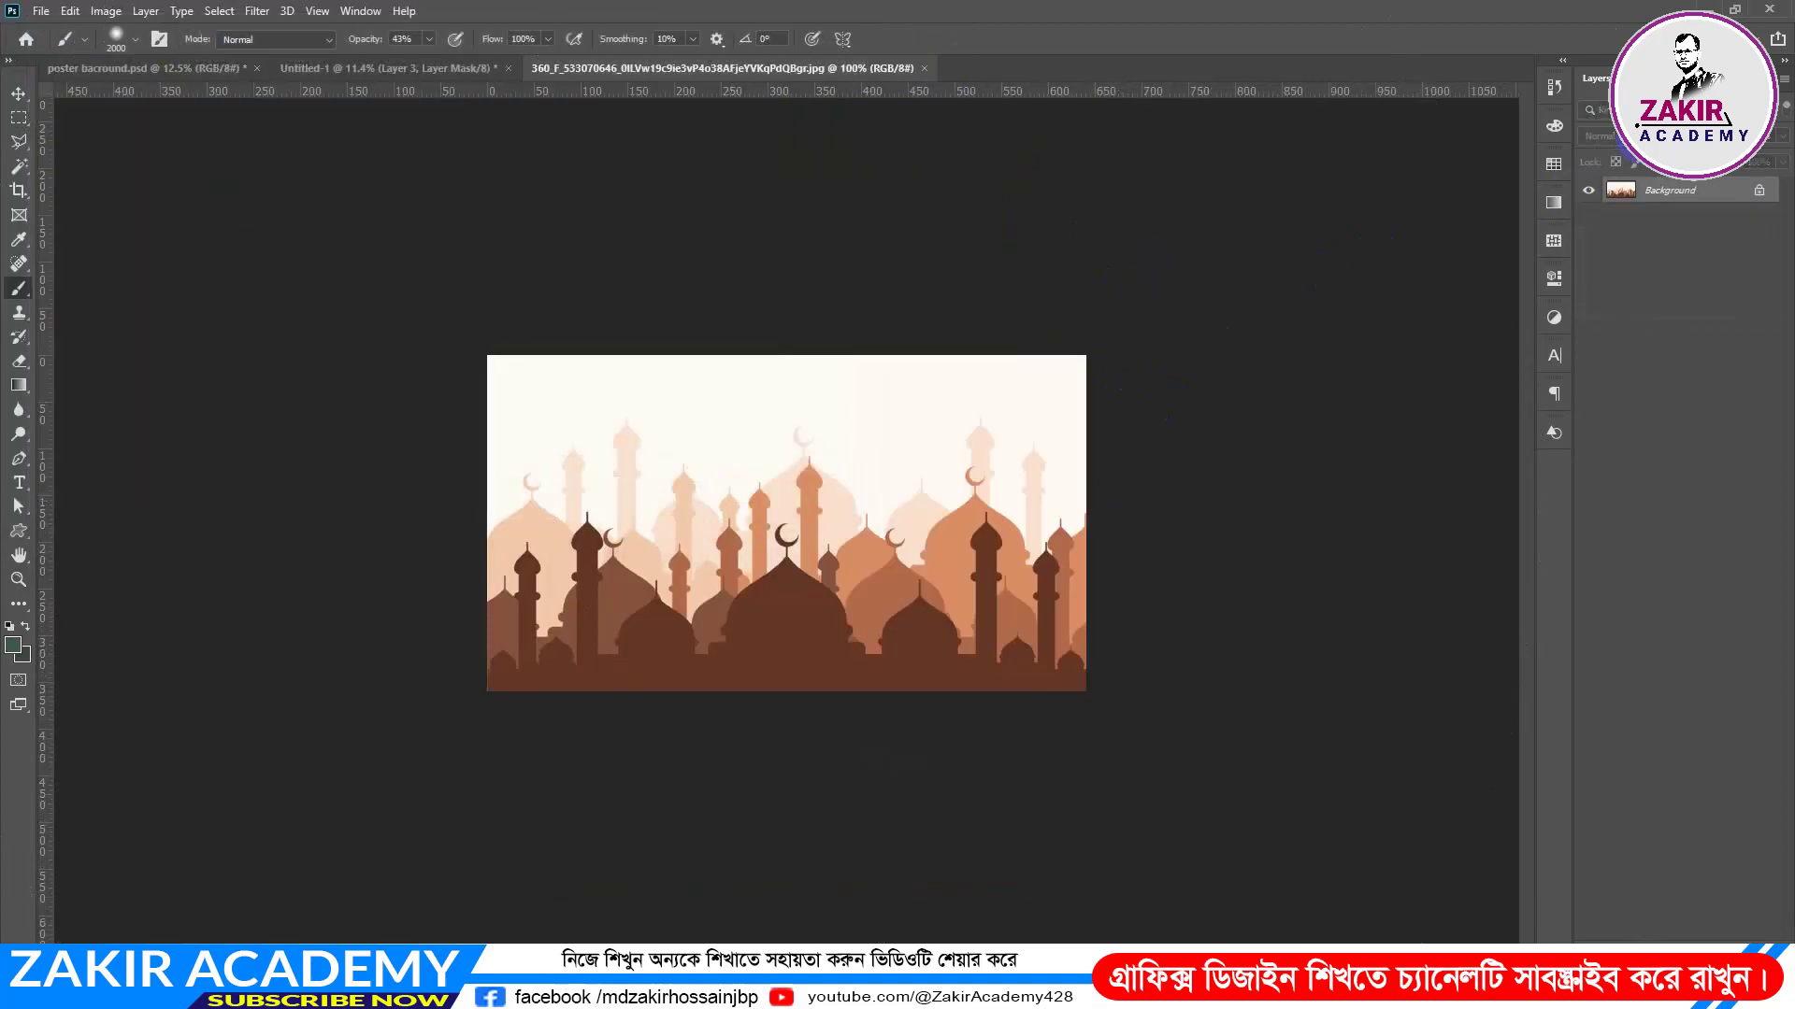
# Step: Bring the mosque image into Untitled-1, scale it to about 713% to span the canvas width, and align it with the bottom edge
pyautogui.click(18, 94)
pyautogui.moveTo(789, 589); pyautogui.dragTo(993, 504)
pyautogui.moveTo(831, 699); pyautogui.dragTo(881, 779)
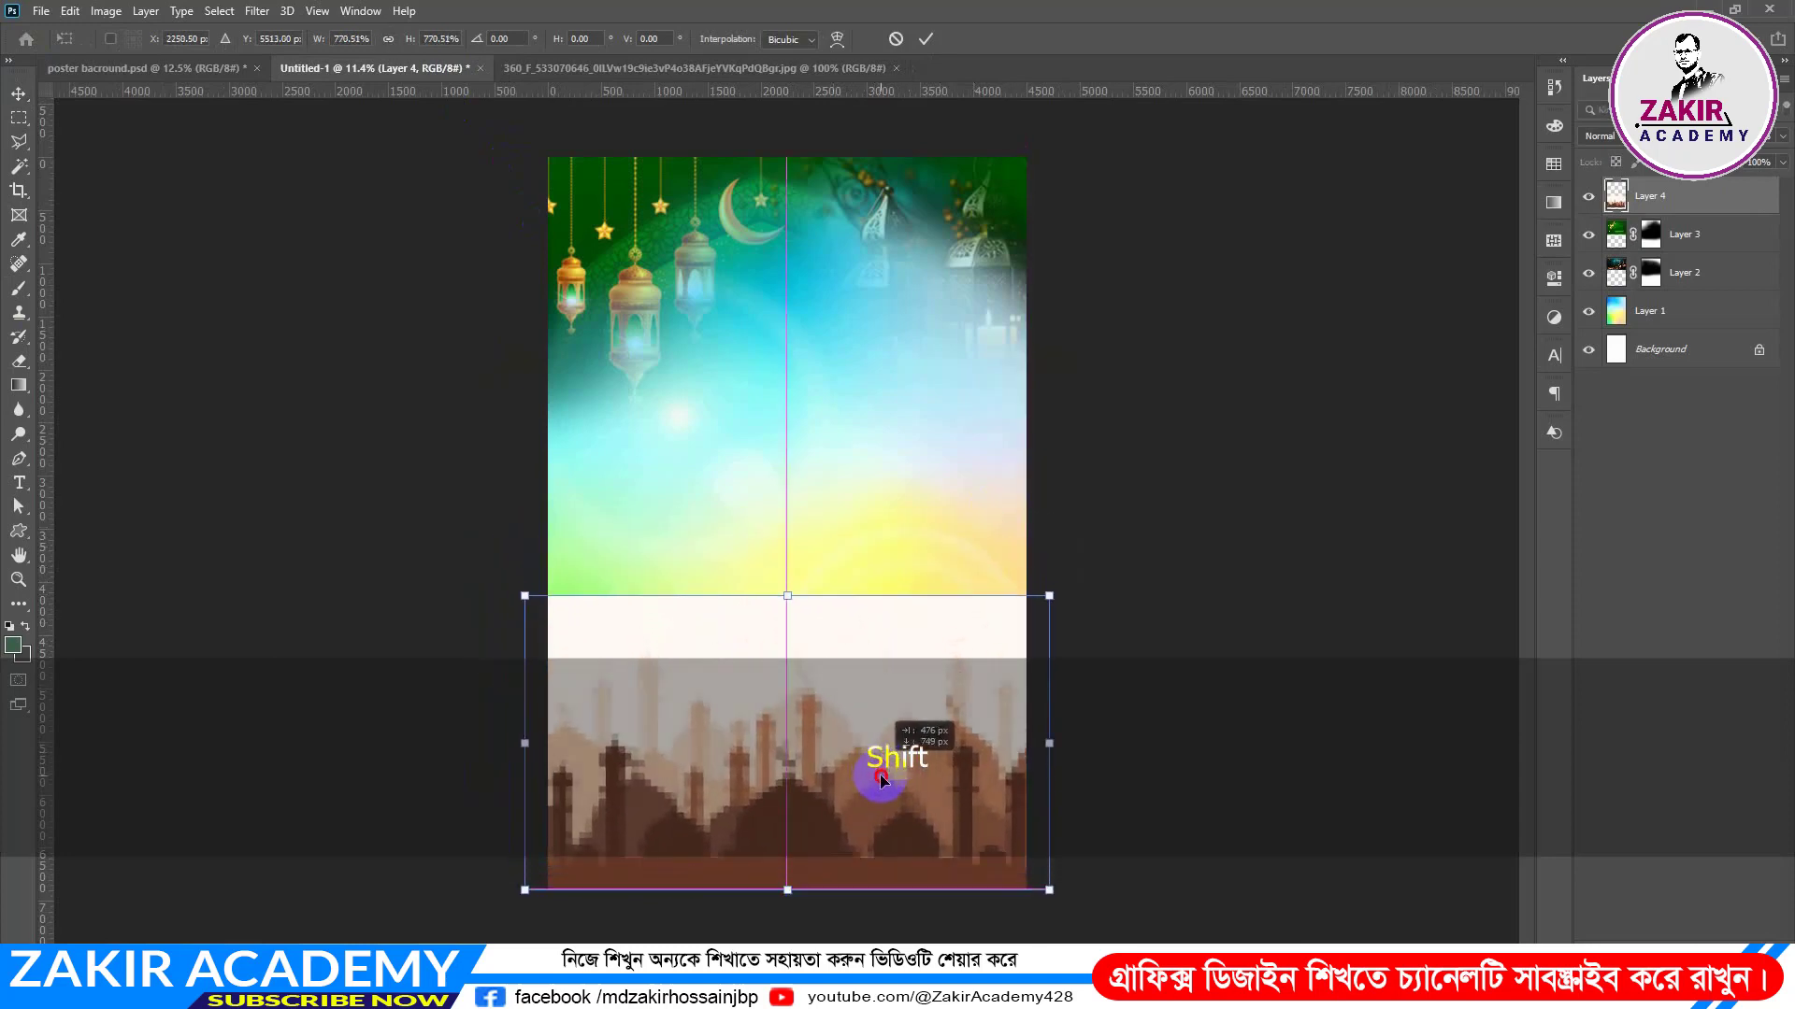
pyautogui.moveTo(1047, 597); pyautogui.dragTo(1032, 615)
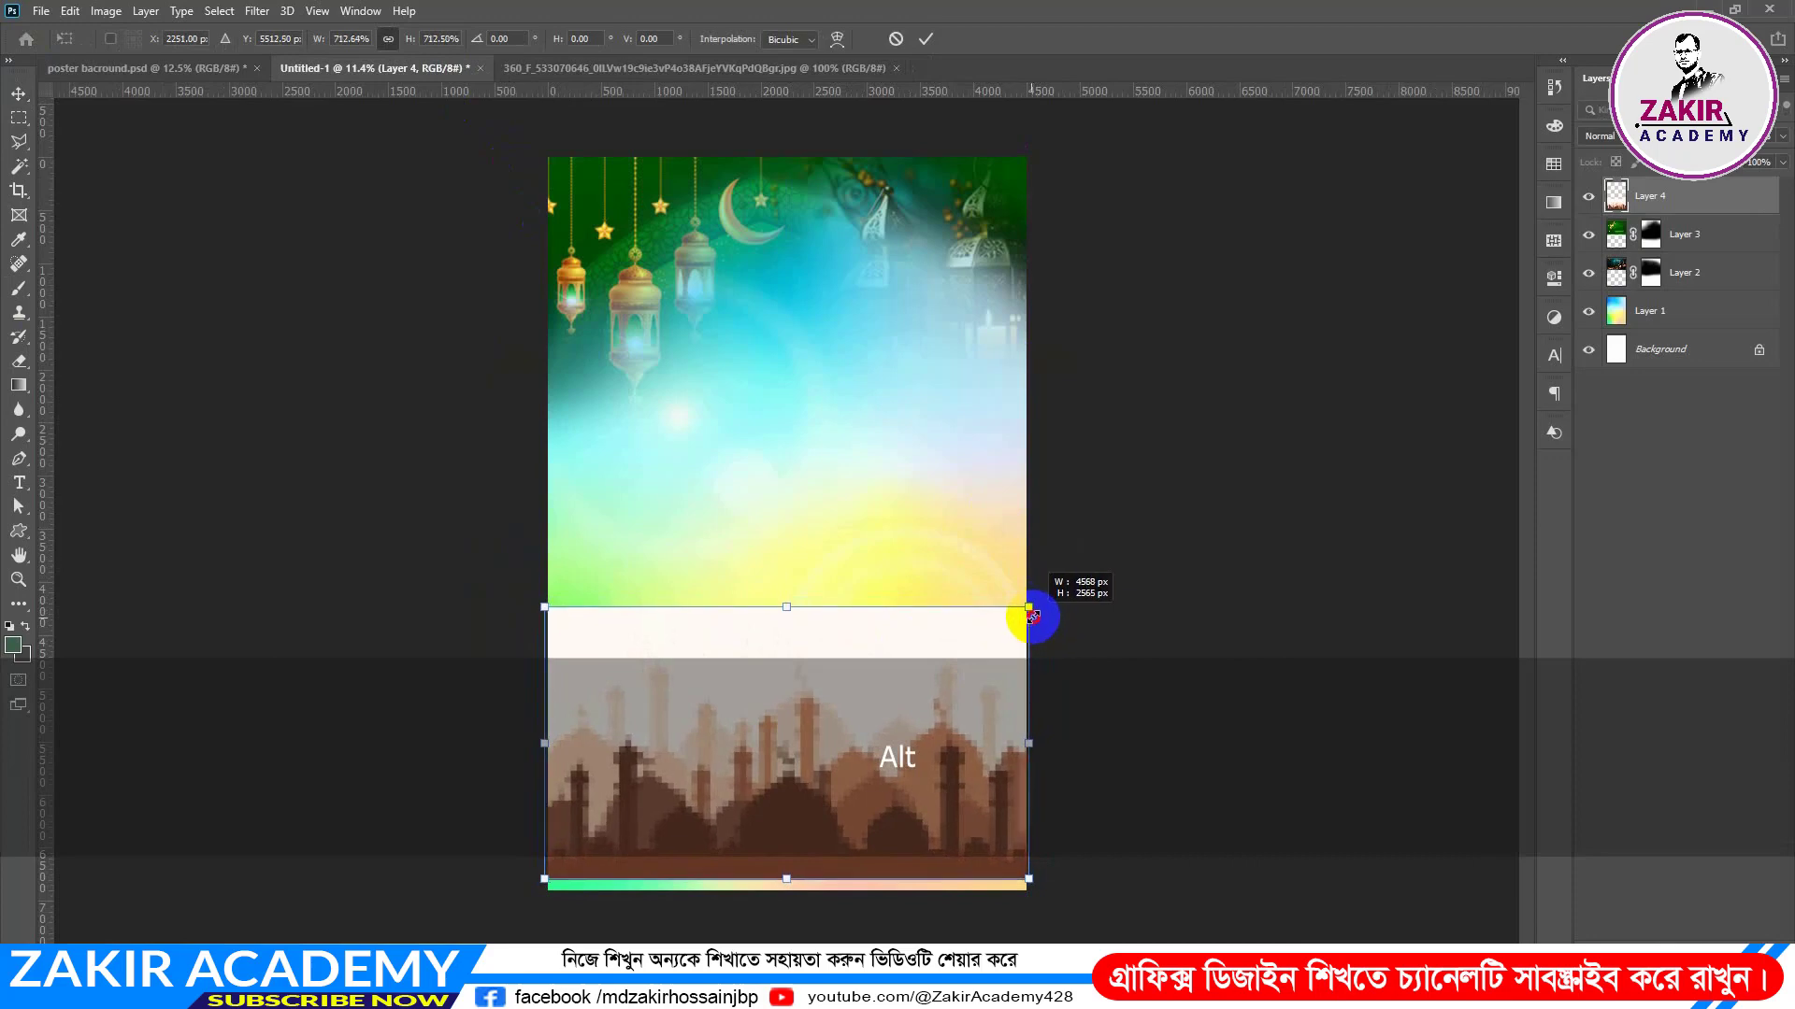
pyautogui.moveTo(857, 773)
pyautogui.mouseDown()
pyautogui.moveTo(860, 791)
pyautogui.moveTo(848, 780)
pyautogui.mouseUp()
pyautogui.press('Return')
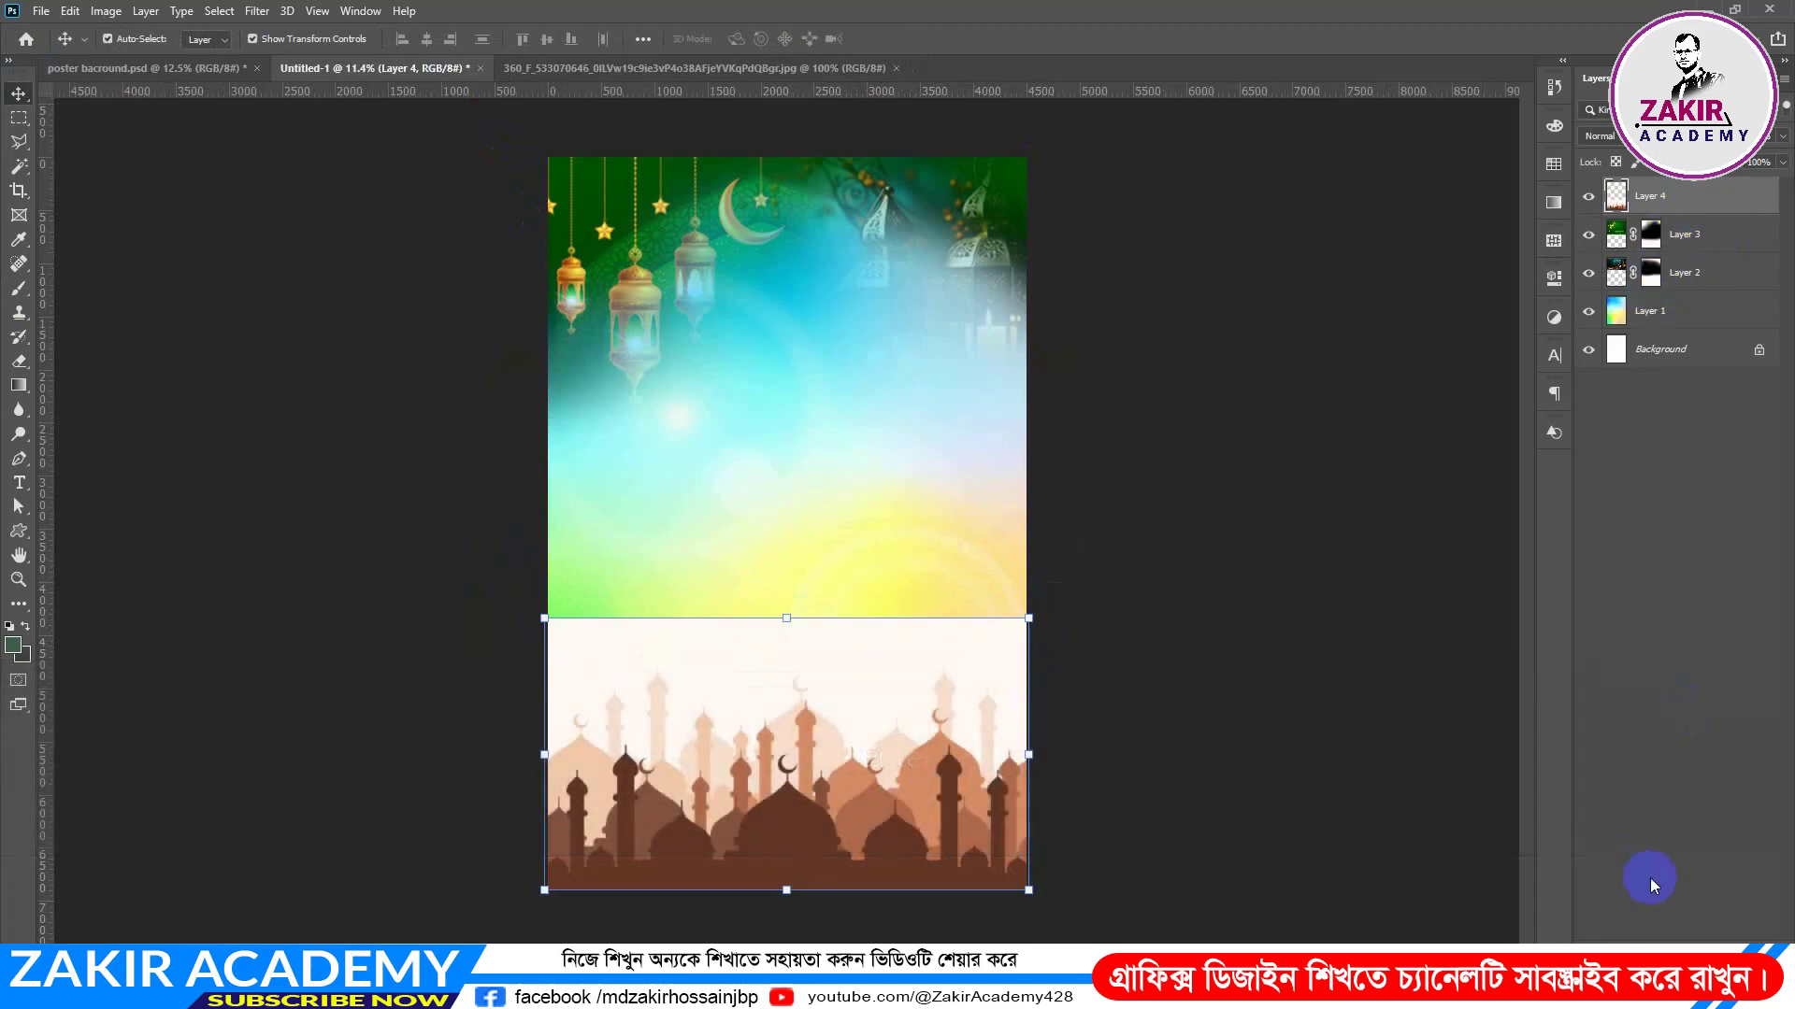
# Step: Add a layer mask to the mosque layer and paint black across its pale sky to blend it into the gradient
pyautogui.click(1658, 935)
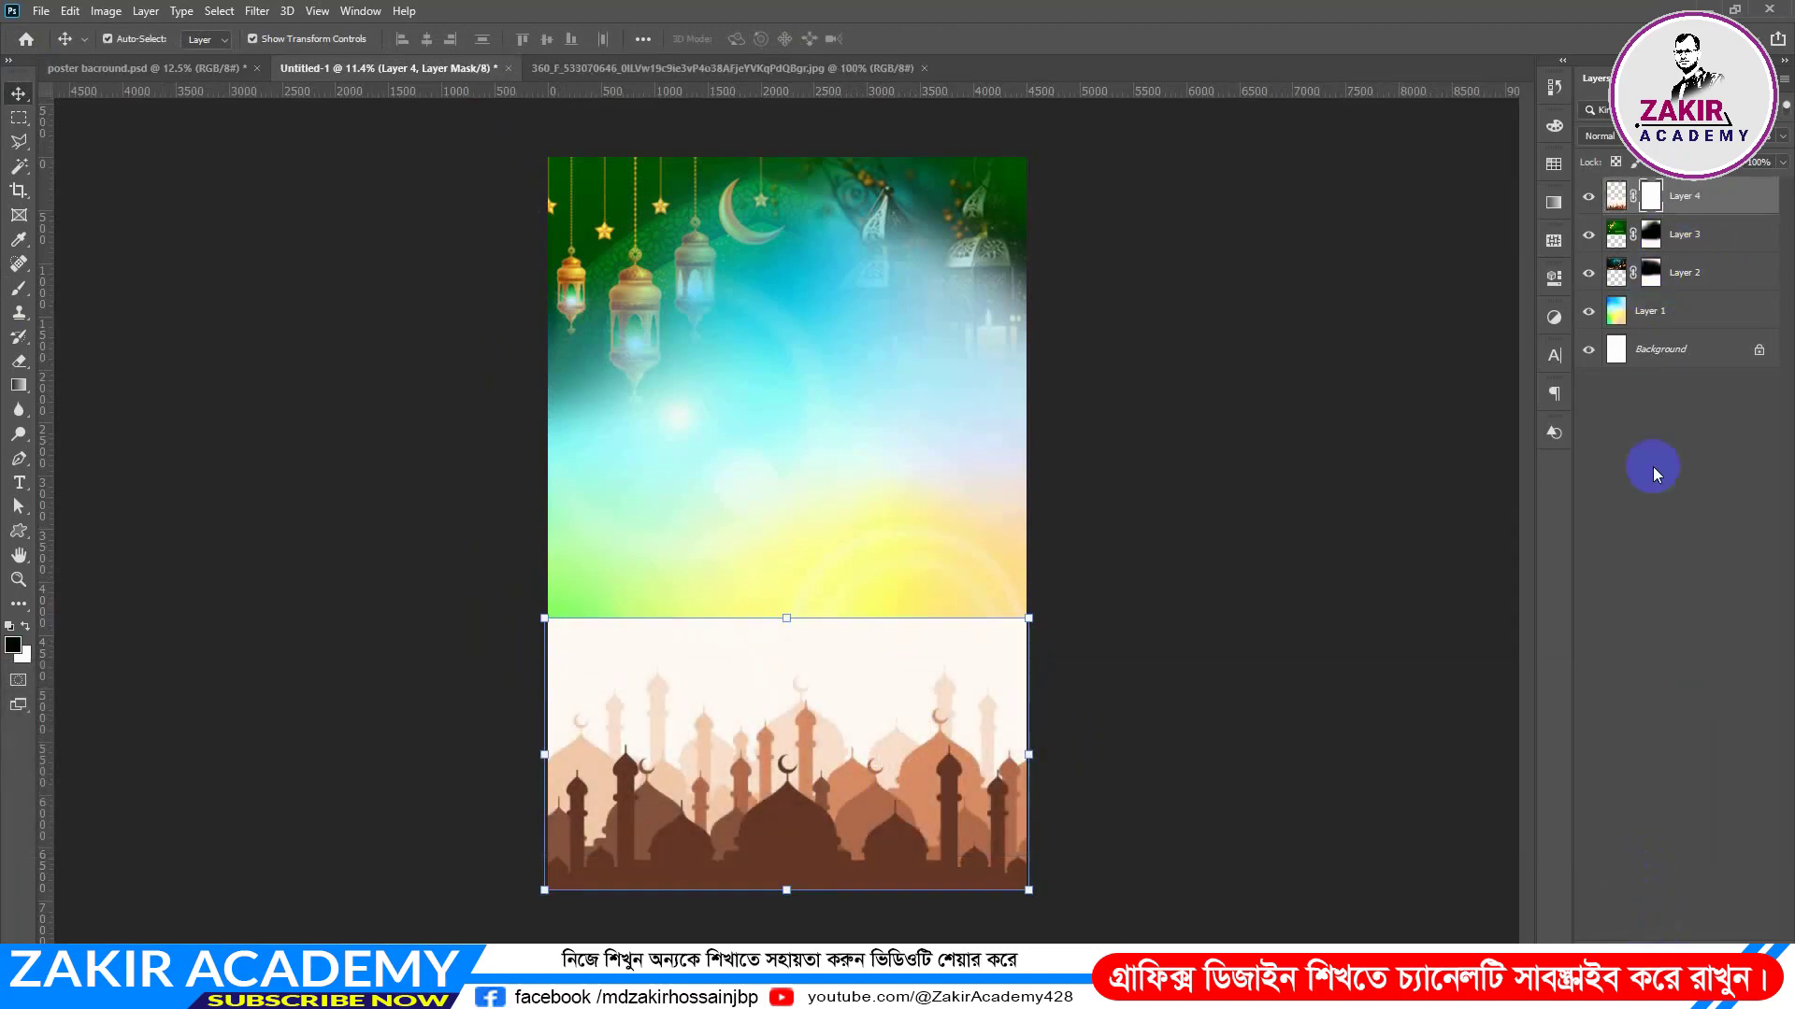
pyautogui.click(18, 289)
pyautogui.moveTo(551, 564)
pyautogui.mouseDown()
pyautogui.moveTo(1166, 572)
pyautogui.moveTo(837, 613)
pyautogui.moveTo(1249, 604)
pyautogui.mouseUp()
pyautogui.moveTo(1248, 604); pyautogui.dragTo(256, 682)
pyautogui.moveTo(514, 671)
pyautogui.mouseDown()
pyautogui.moveTo(1234, 621)
pyautogui.moveTo(801, 686)
pyautogui.moveTo(1194, 660)
pyautogui.moveTo(838, 652)
pyautogui.moveTo(647, 573)
pyautogui.moveTo(1076, 617)
pyautogui.mouseUp()
pyautogui.moveTo(935, 589); pyautogui.dragTo(364, 514)
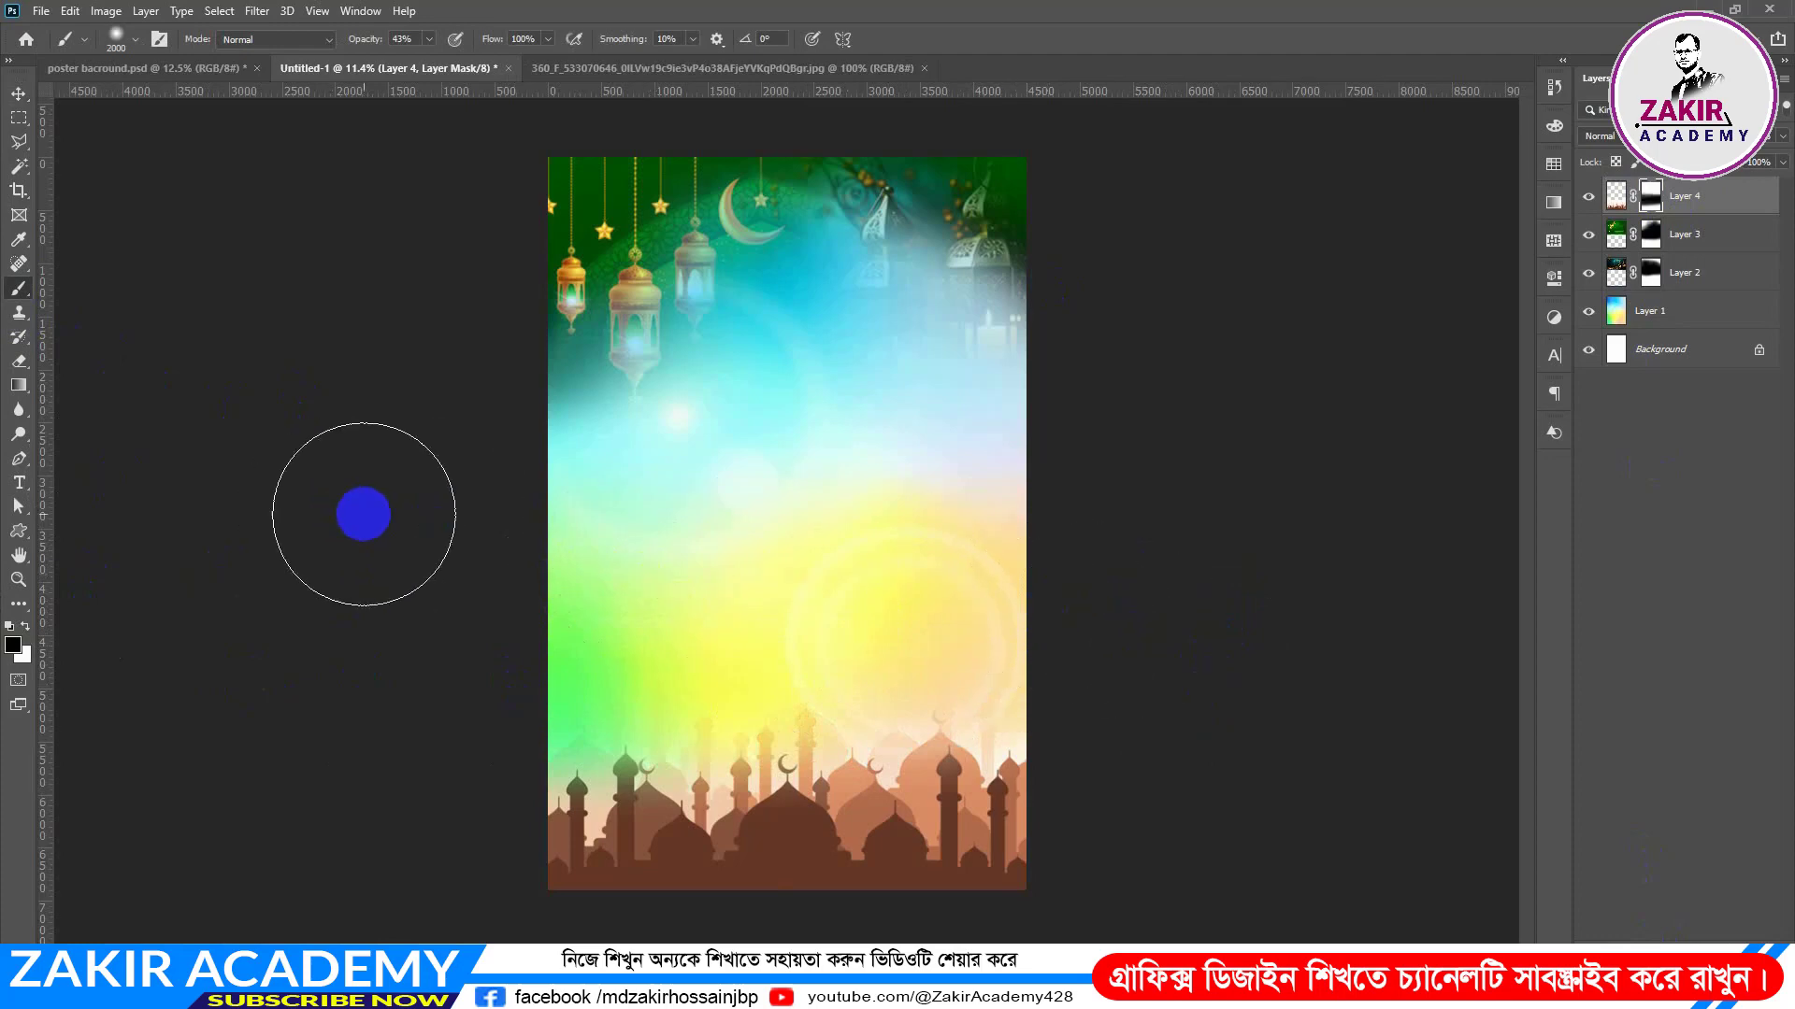
# Step: Close the mosque source document and deselect all layers in Untitled-1
pyautogui.click(18, 94)
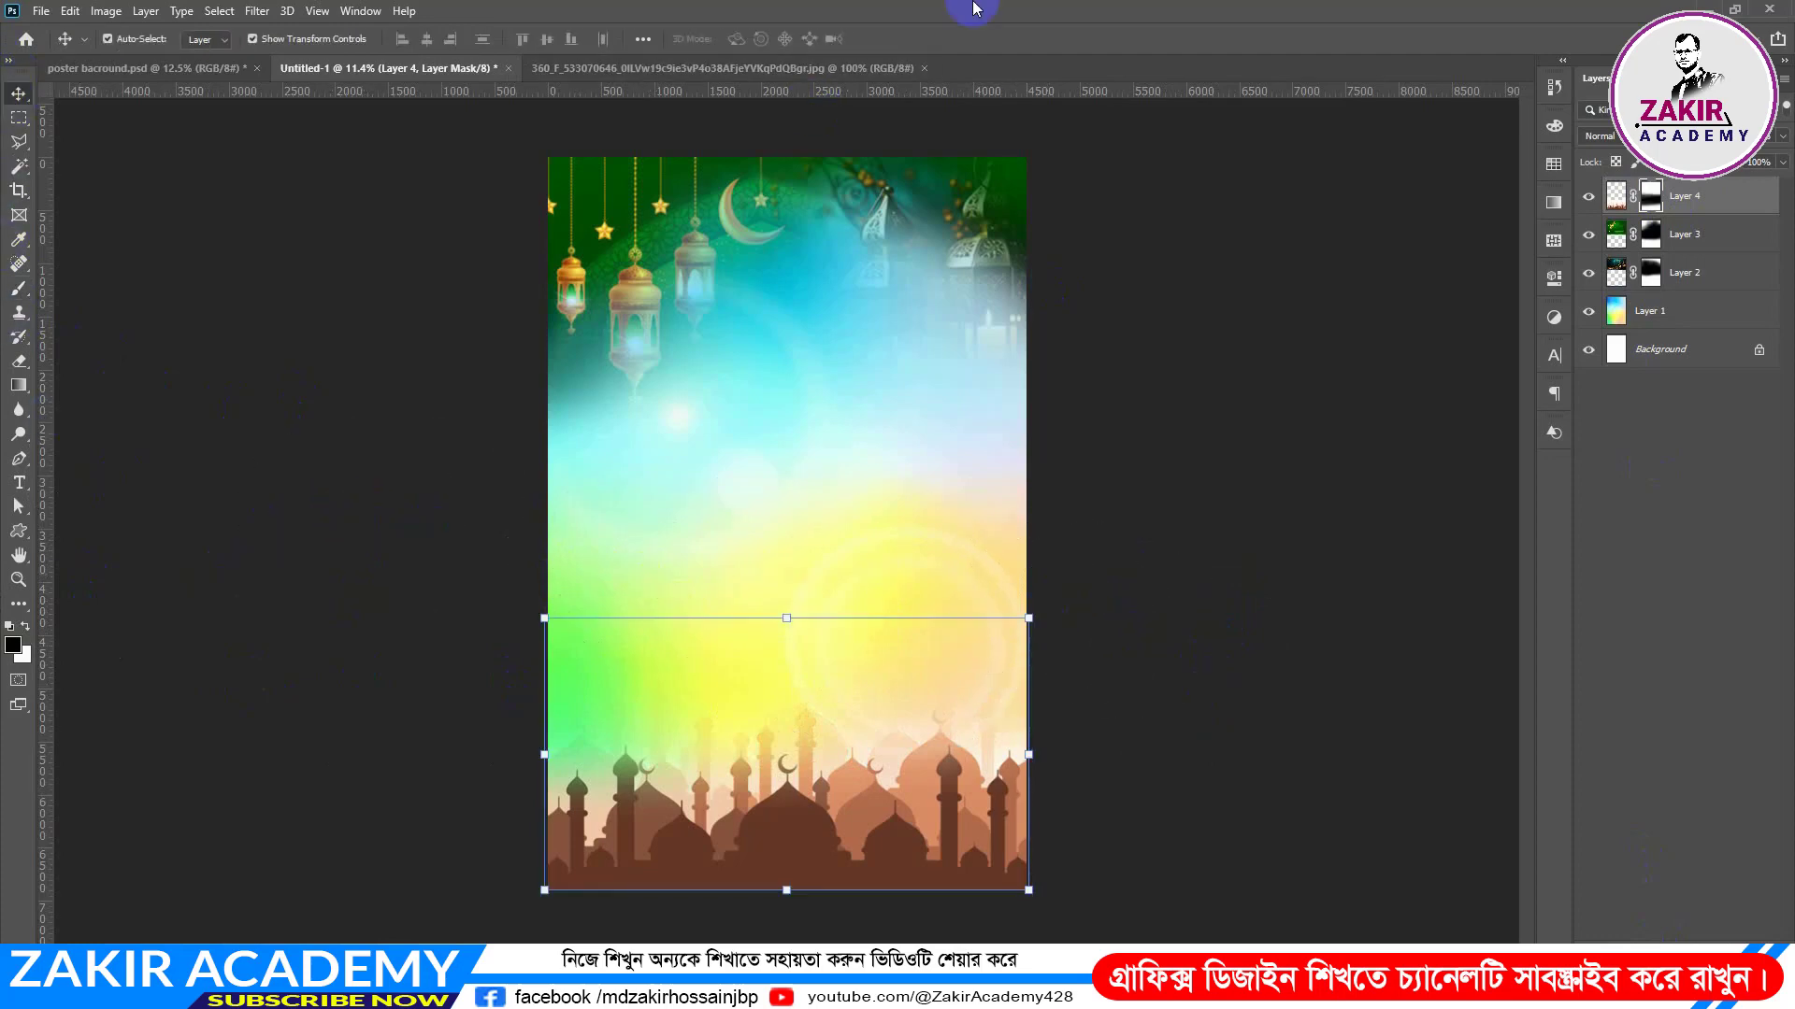
pyautogui.click(762, 68)
pyautogui.click(924, 68)
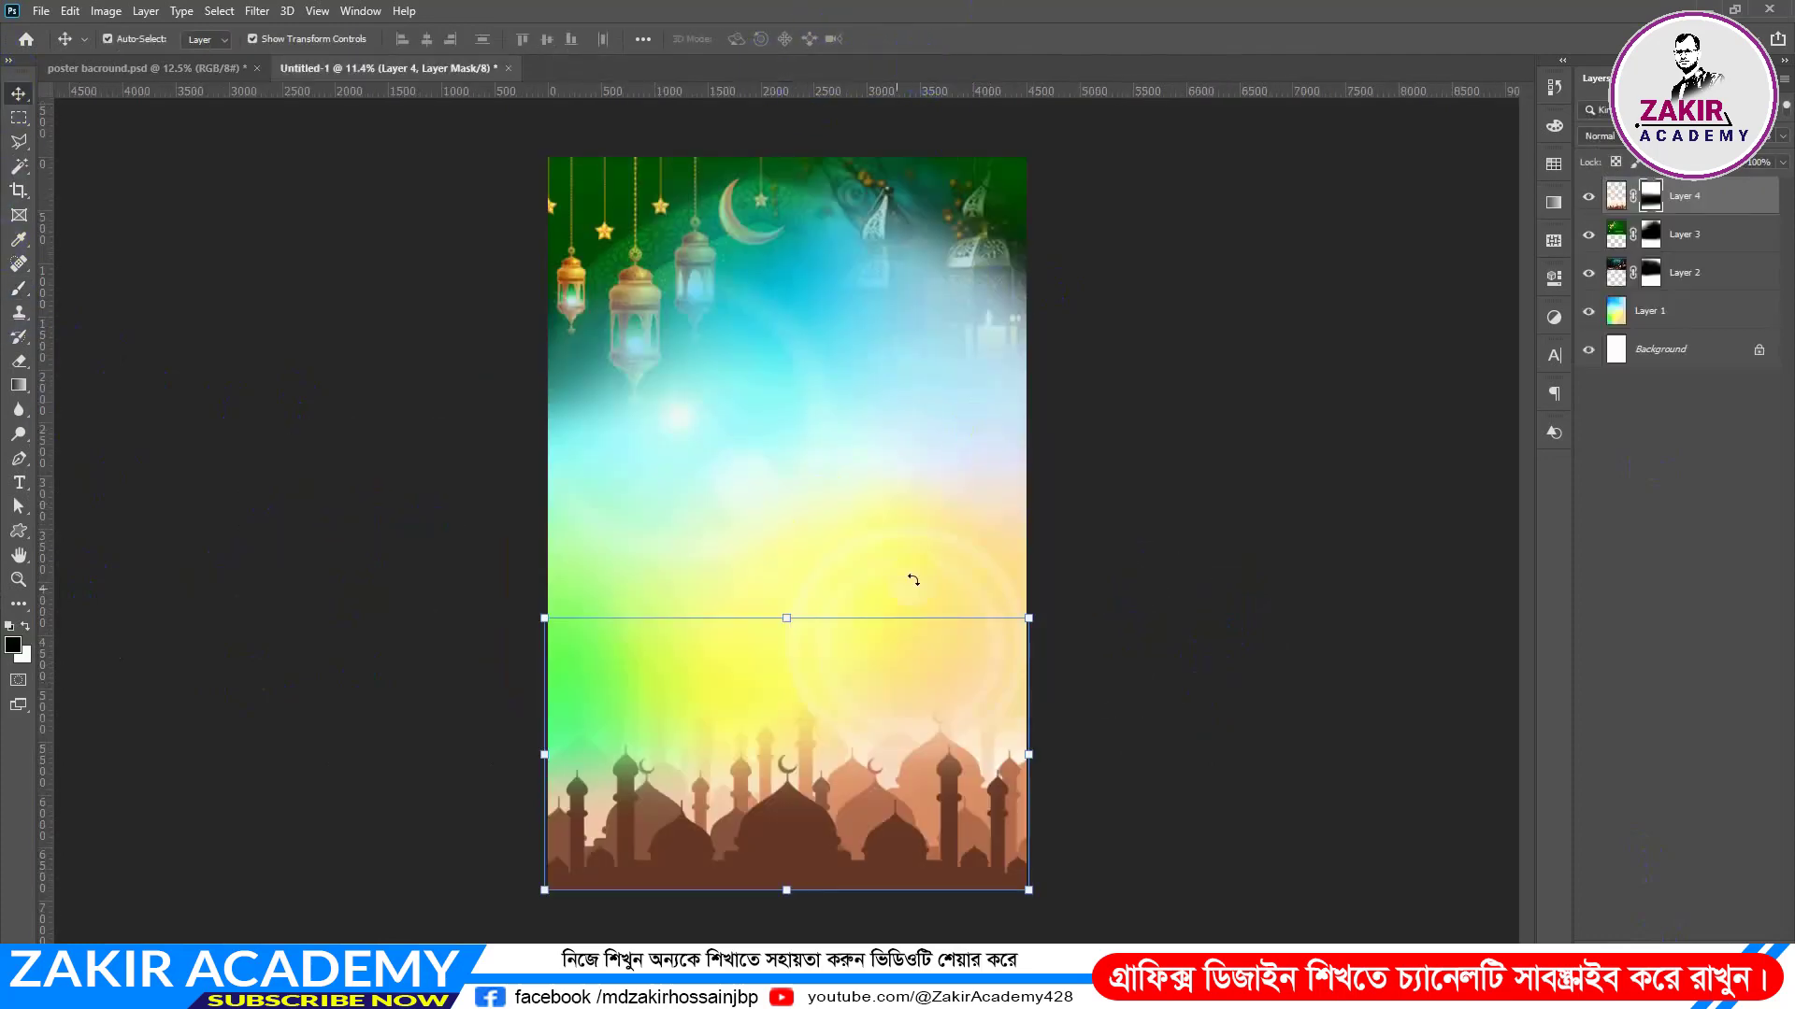
pyautogui.click(1715, 537)
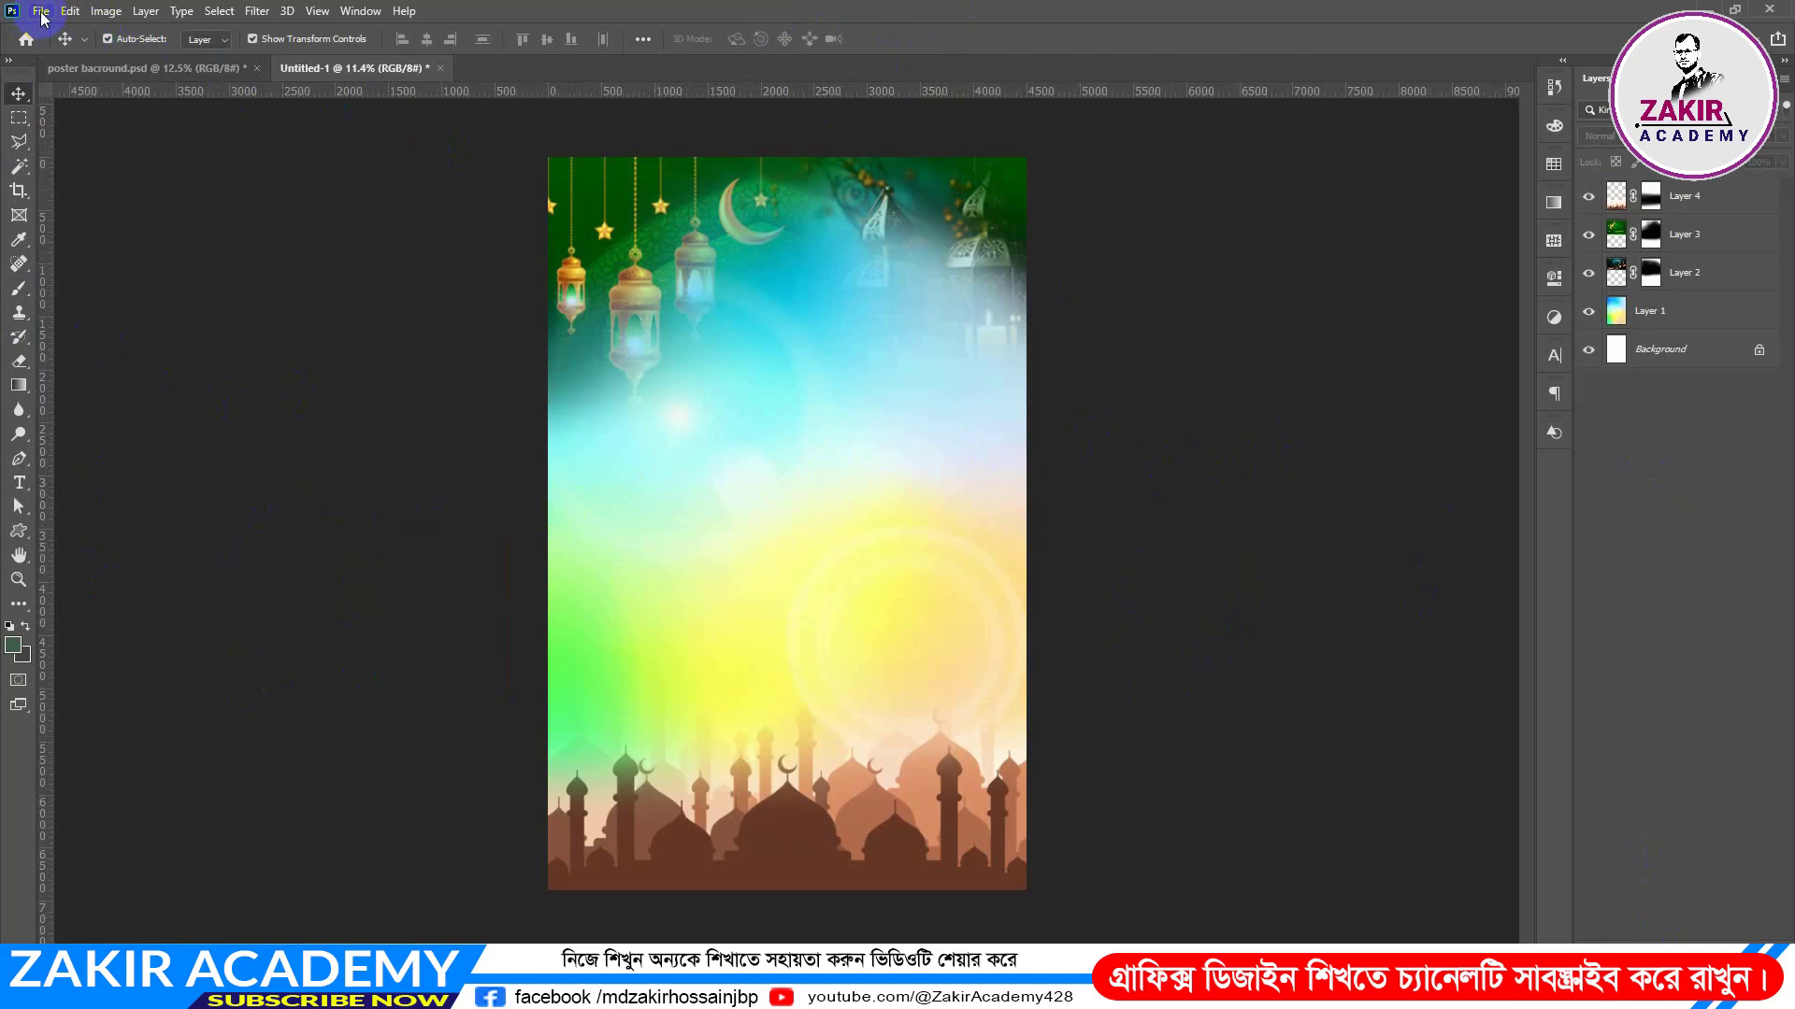
# Step: Open the cut-out portrait of the bearded man, 360_F_60025318, from the PH Bacround folder and select its layer
pyautogui.hotkey('ctrl', '+')
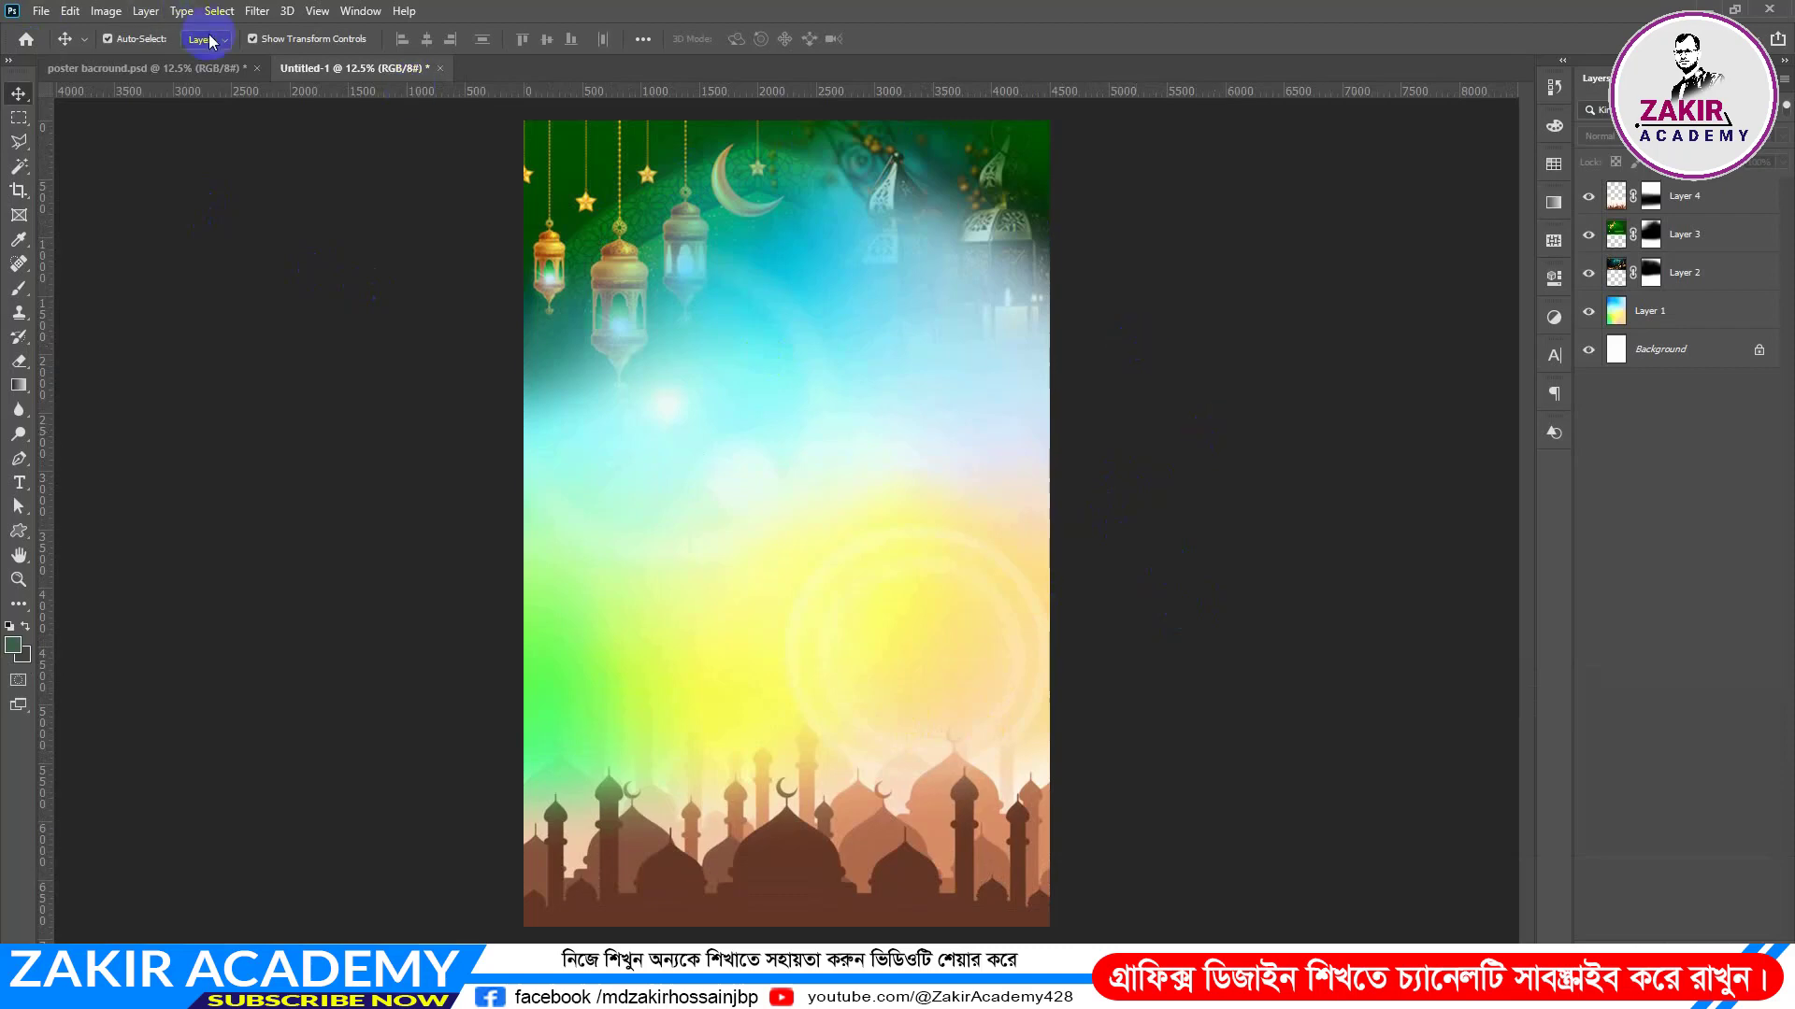
pyautogui.click(41, 11)
pyautogui.click(39, 49)
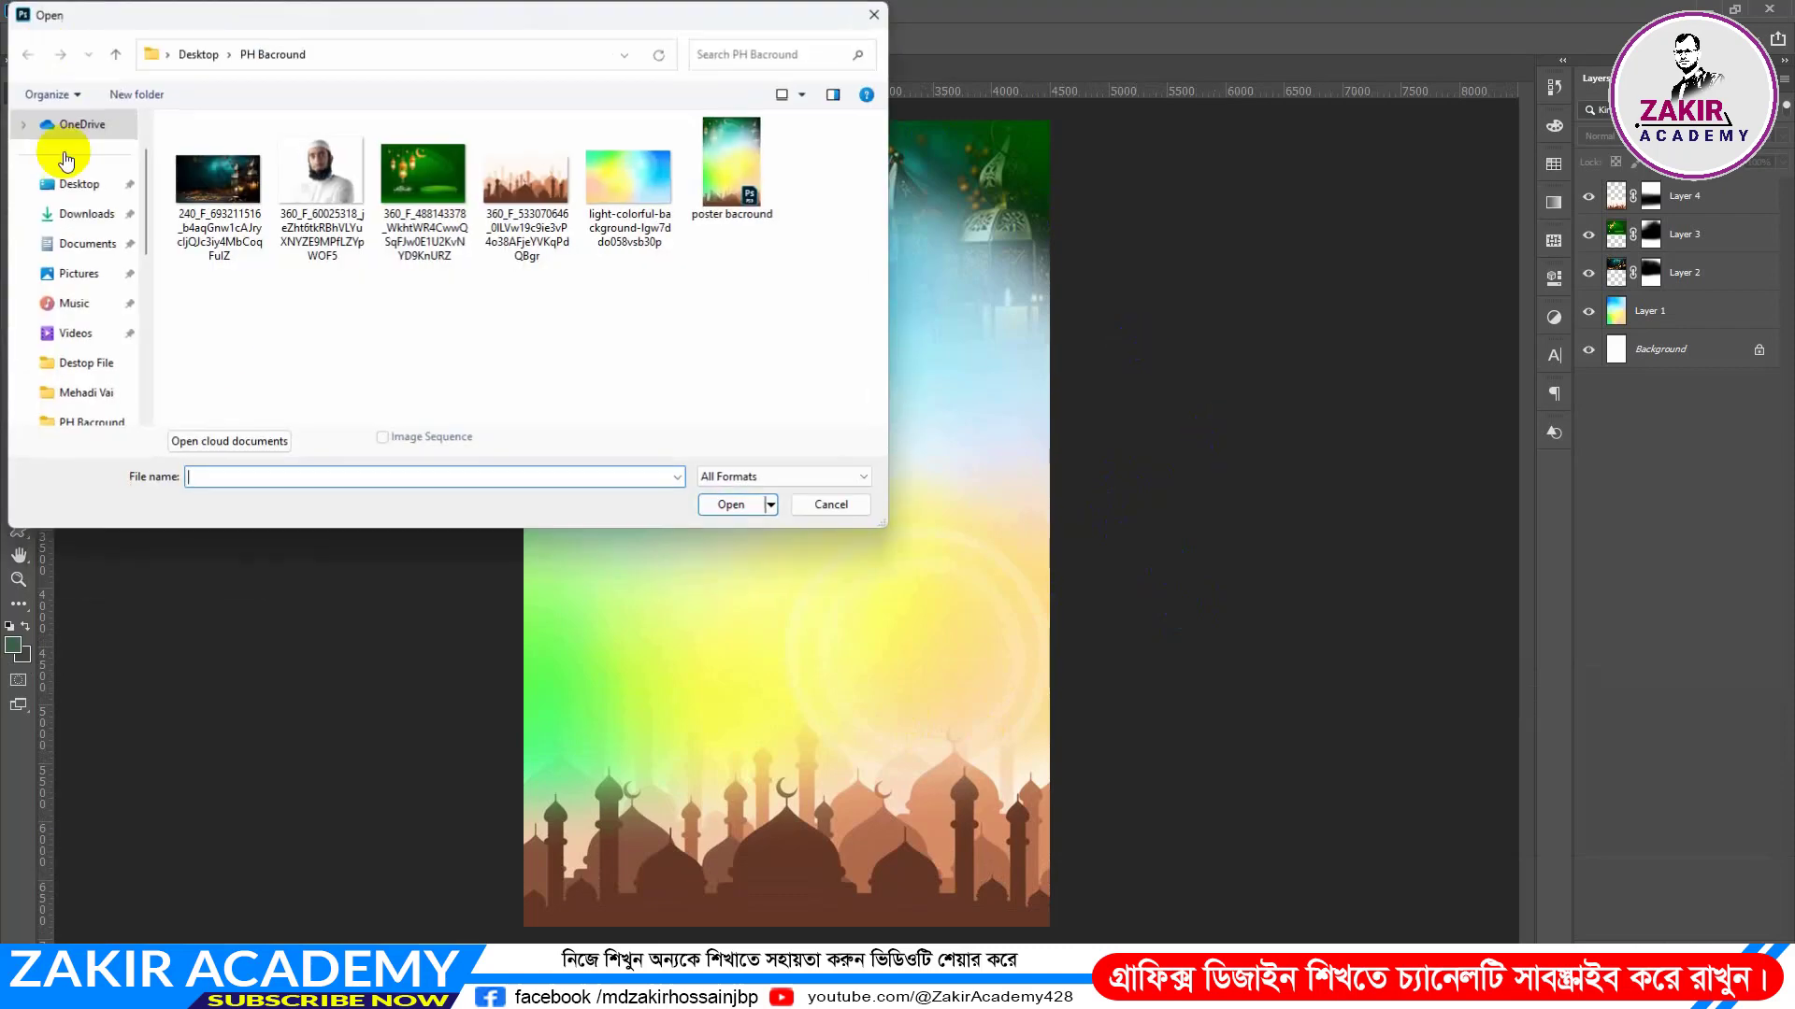
pyautogui.click(324, 176)
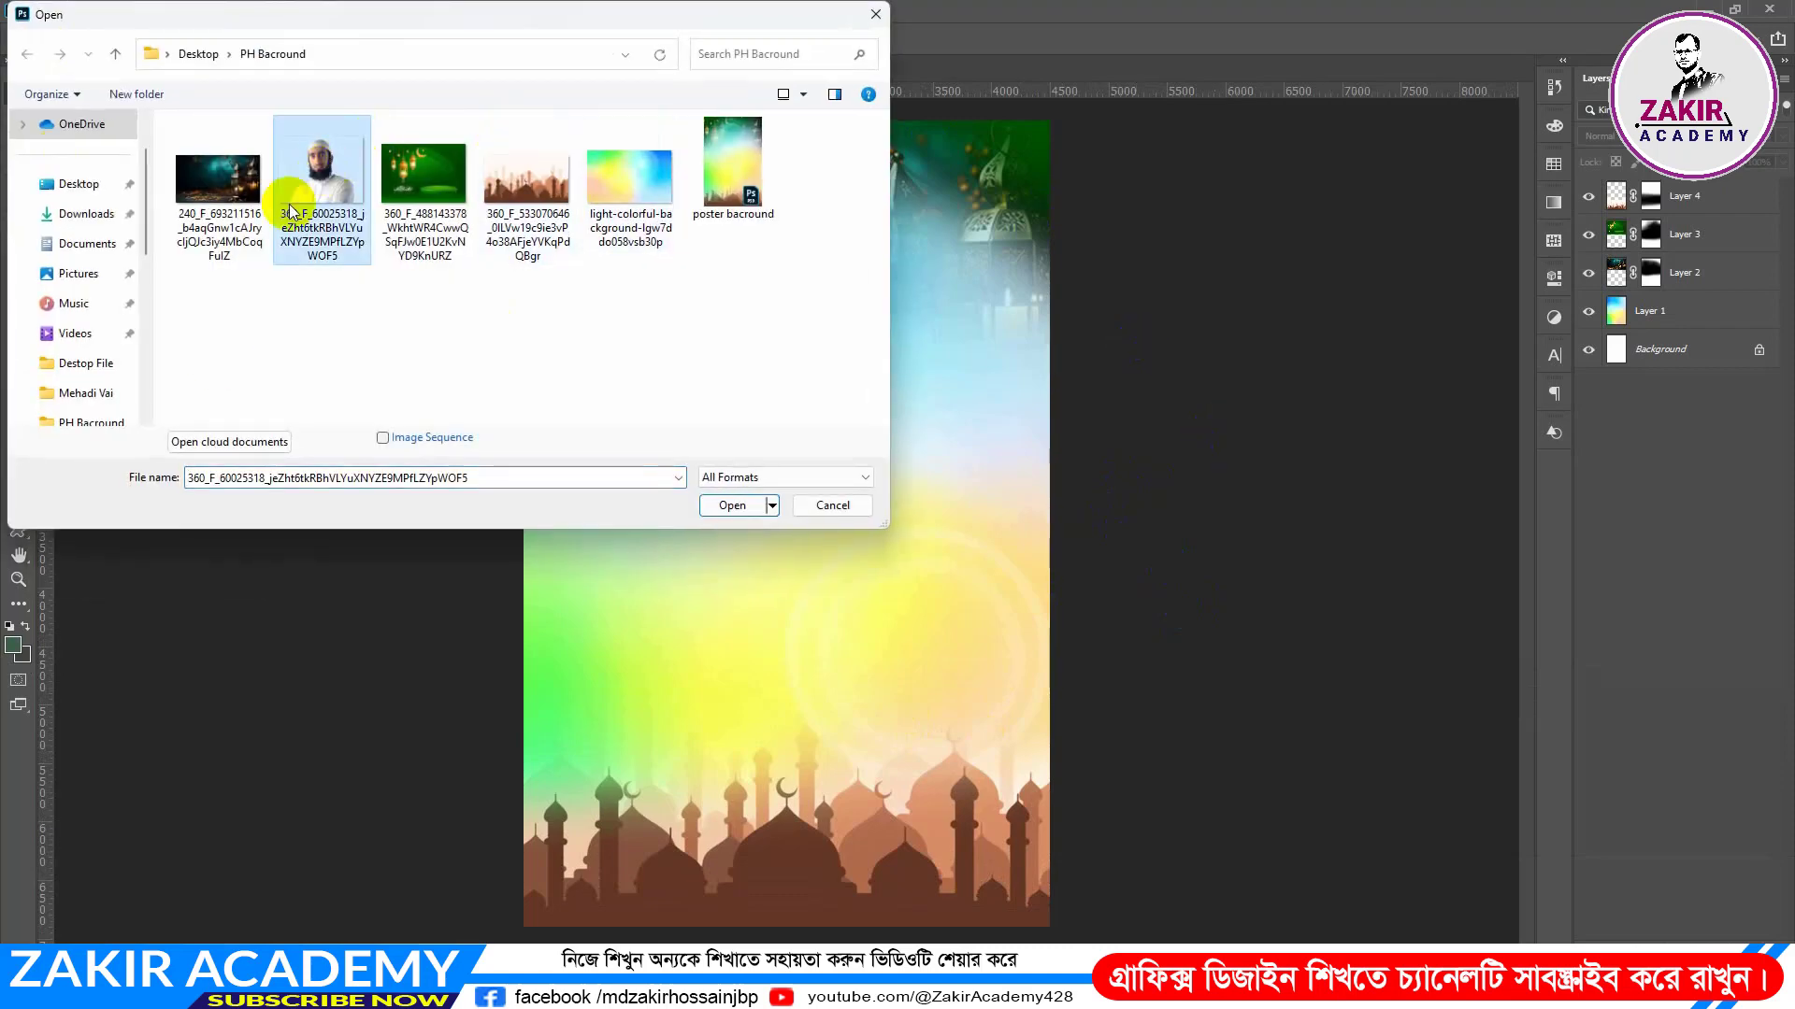
pyautogui.click(731, 505)
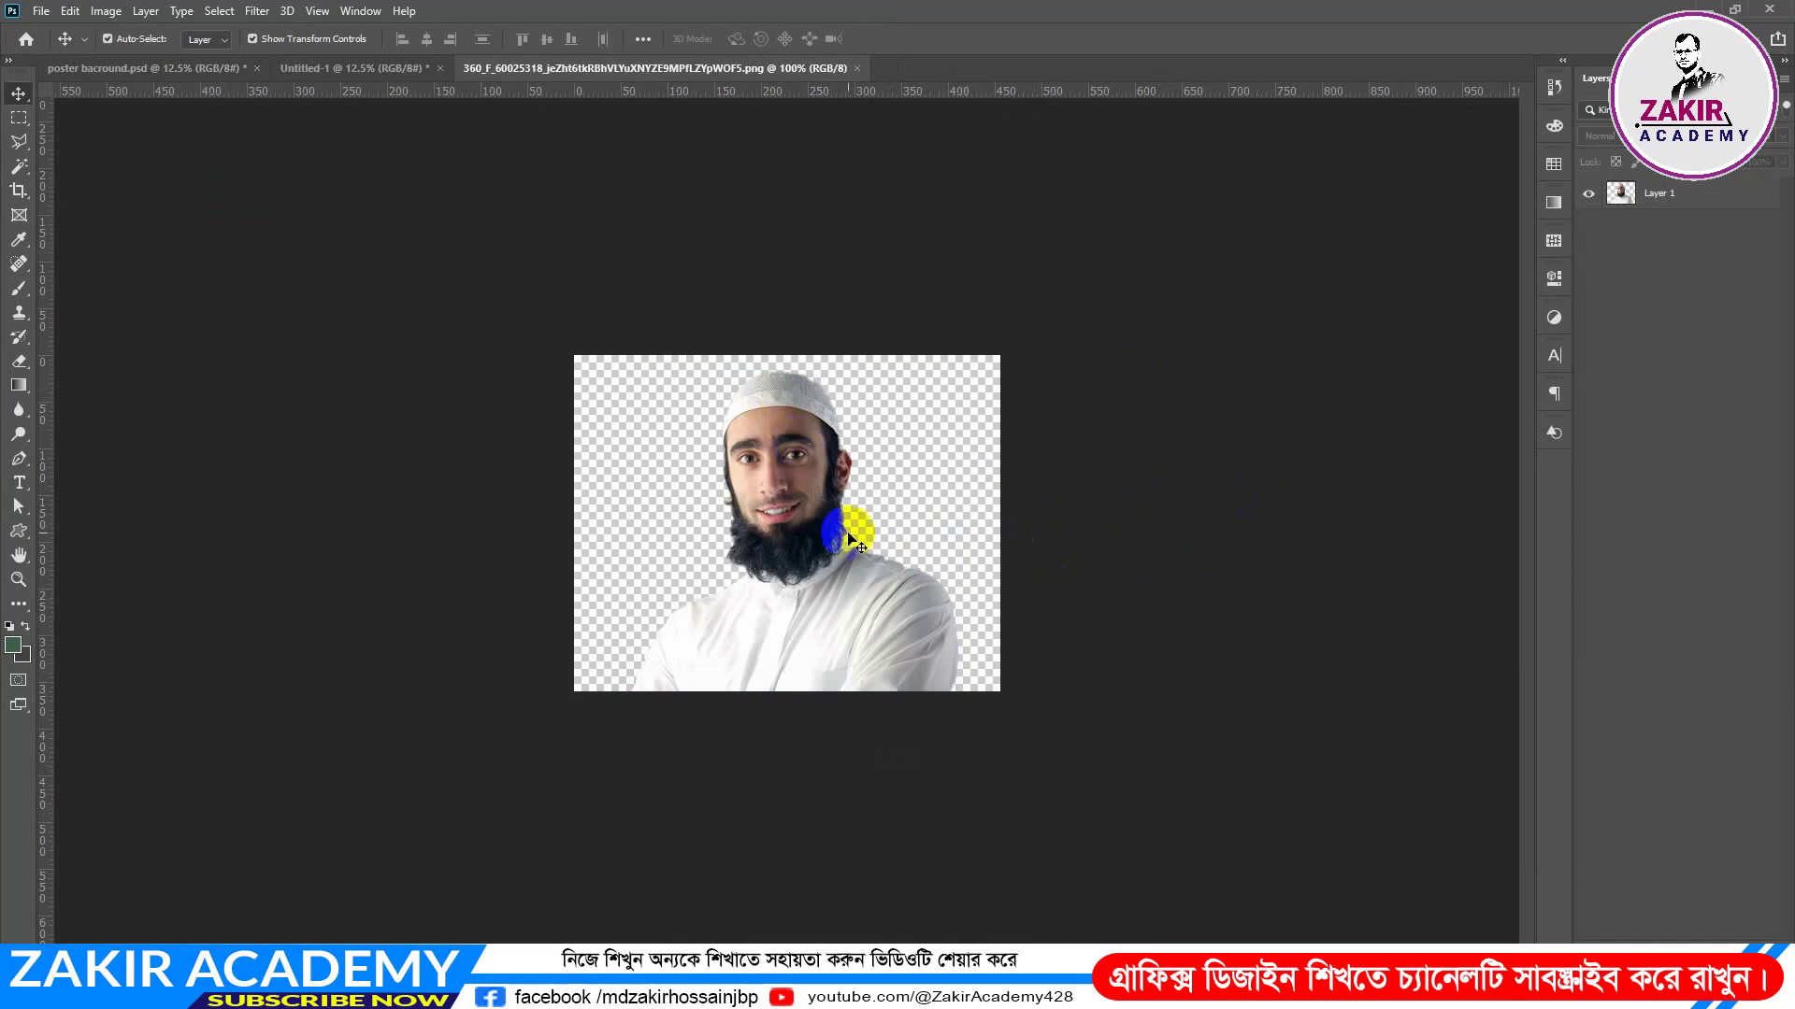
pyautogui.scroll(2, 846, 465)
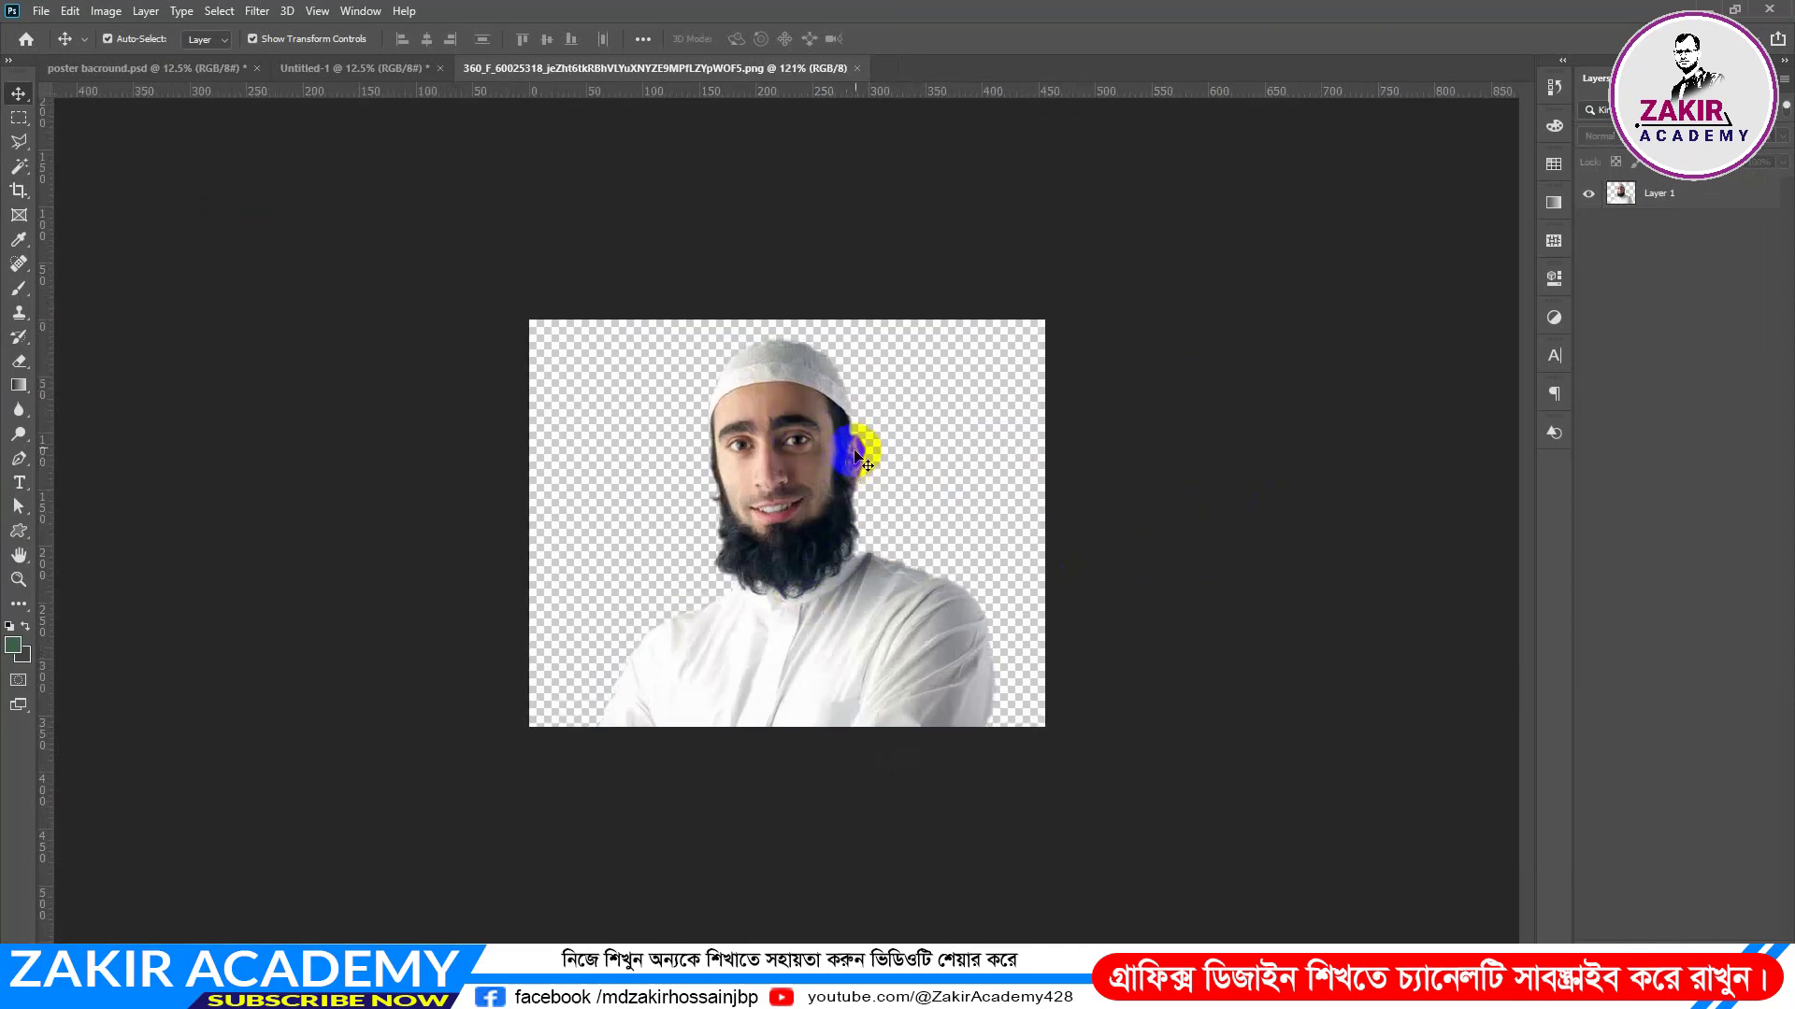
pyautogui.moveTo(788, 472)
pyautogui.mouseDown()
pyautogui.moveTo(789, 453)
pyautogui.moveTo(787, 467)
pyautogui.mouseUp()
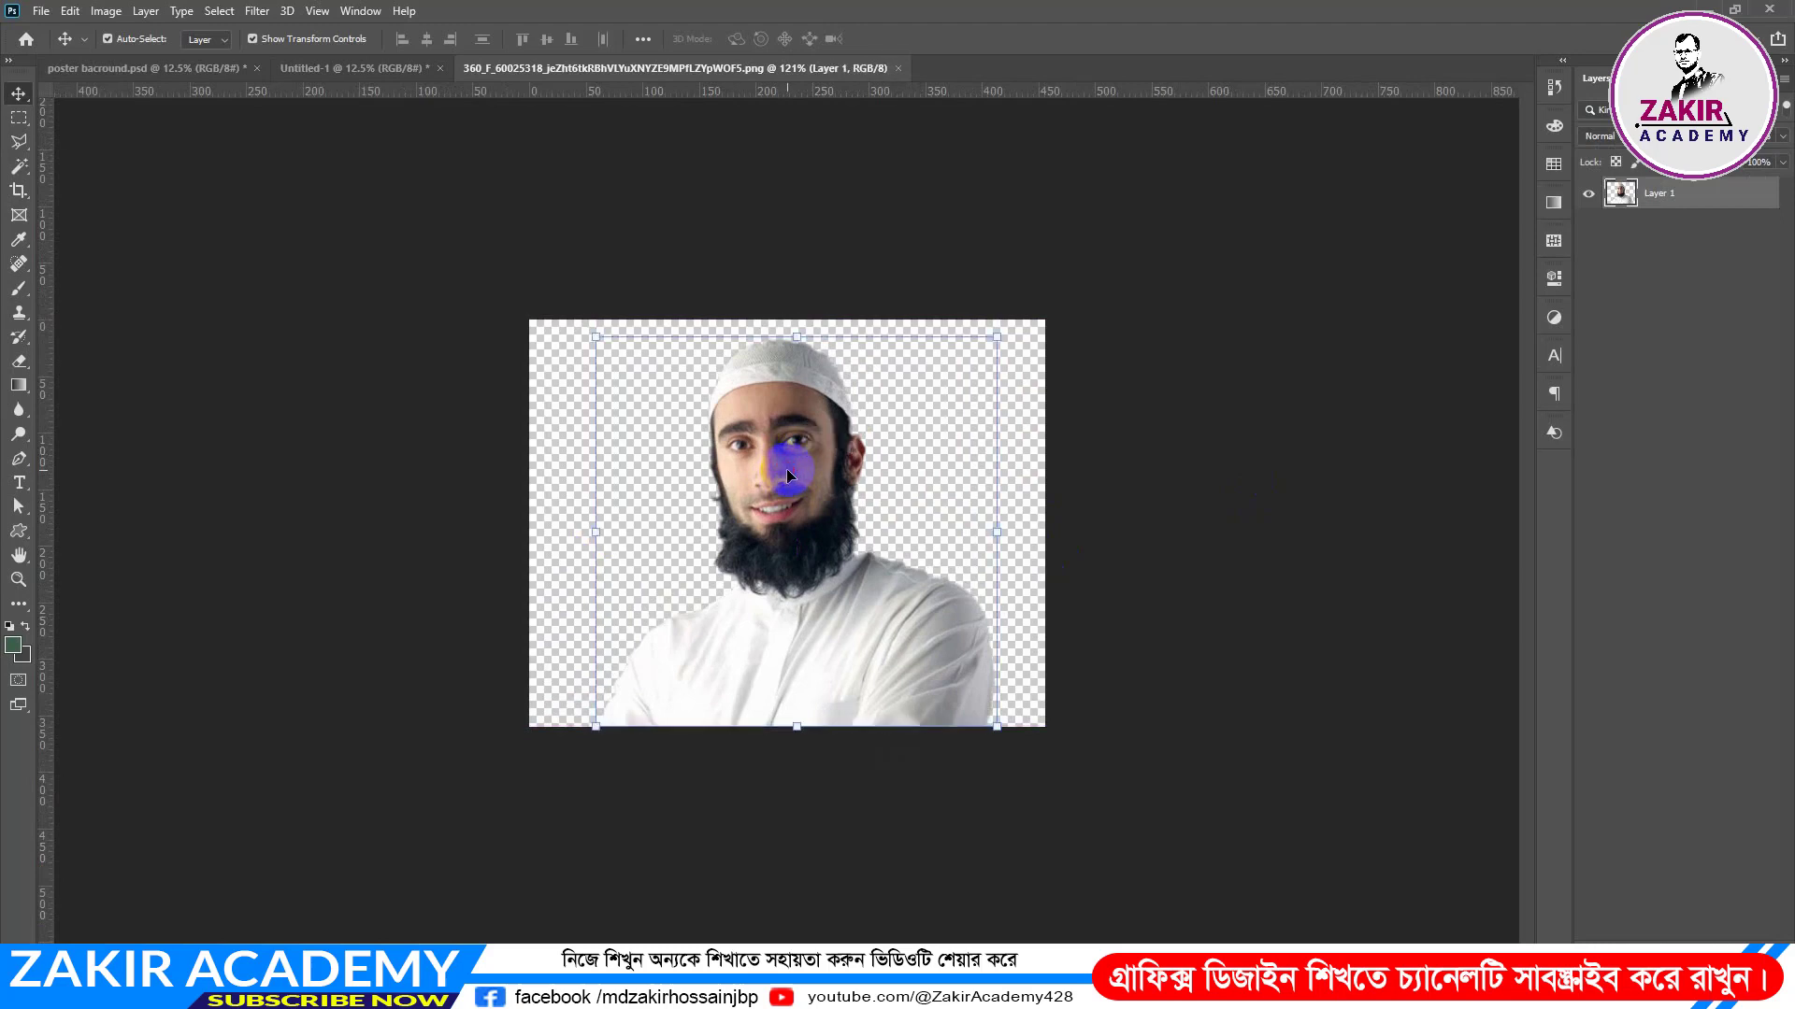
# Step: Apply a Brightness/Contrast adjustment to the portrait layer
pyautogui.click(102, 11)
pyautogui.moveTo(135, 62)
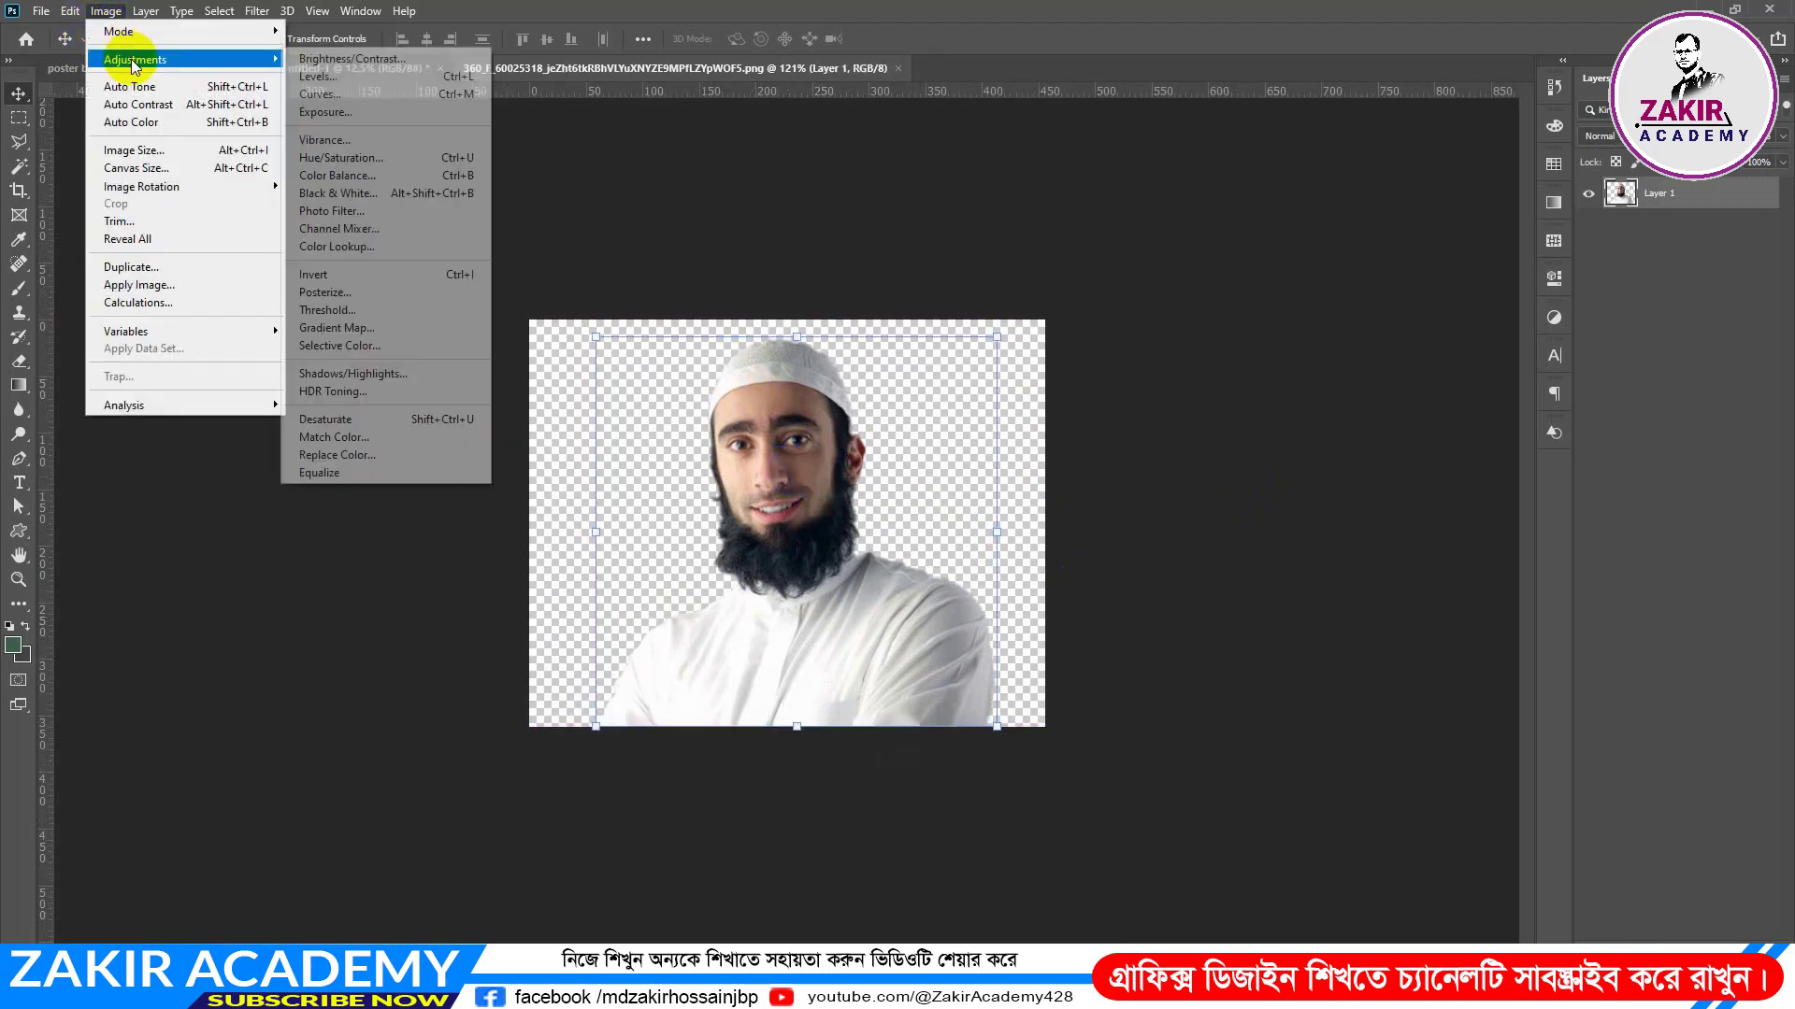
pyautogui.click(351, 58)
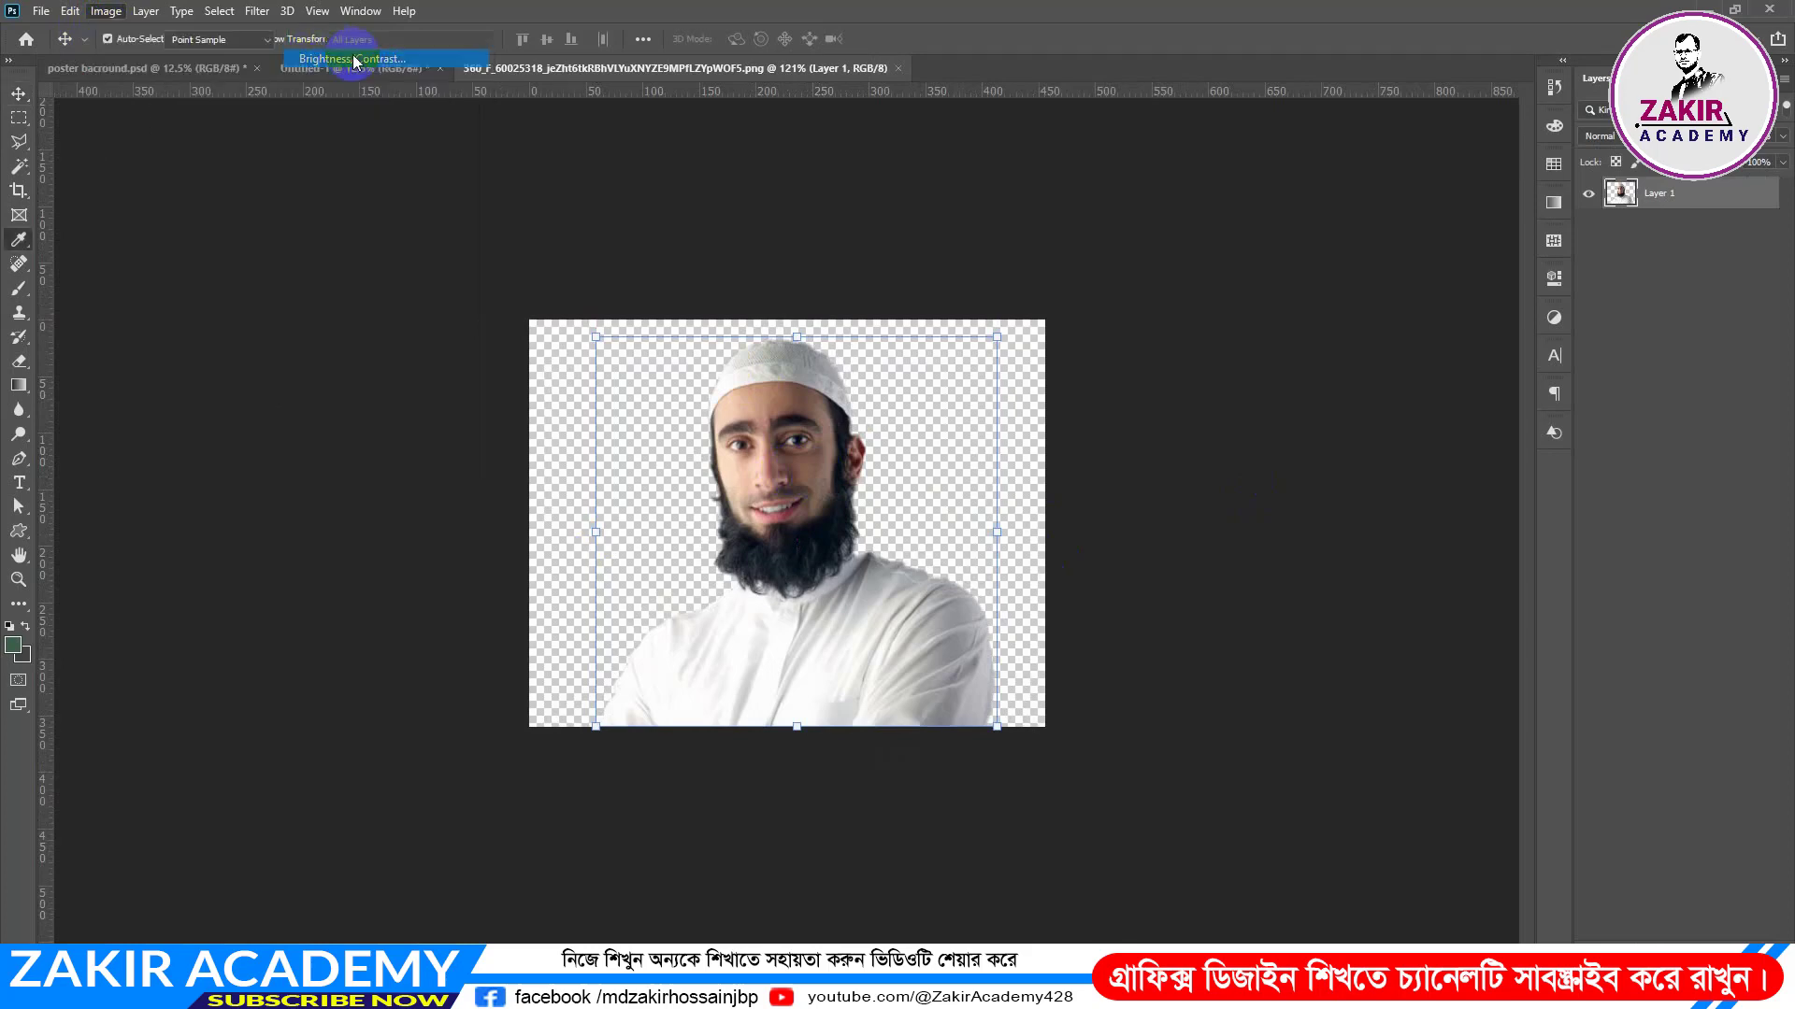
pyautogui.moveTo(912, 252); pyautogui.dragTo(1217, 346)
pyautogui.click(1366, 284)
pyautogui.press('v')
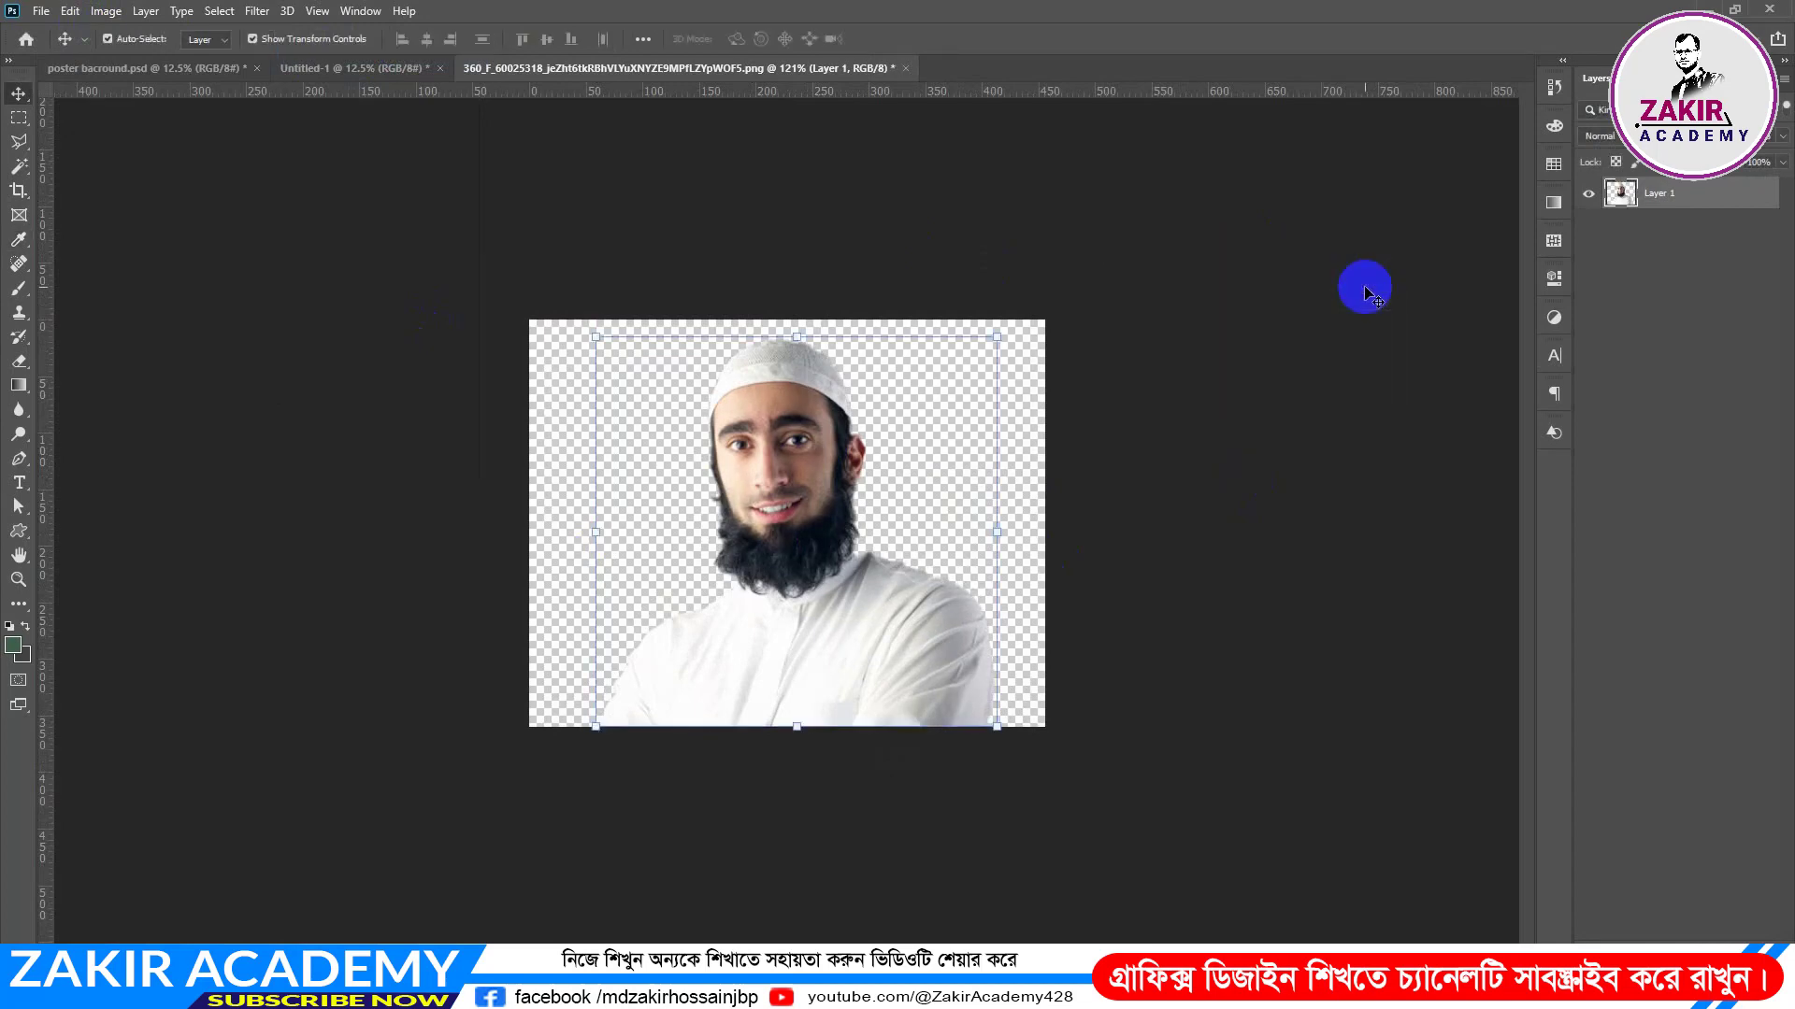
# Step: Apply Levels to the portrait with RGB input levels of 17, 1.5 and 252
pyautogui.hotkey('ctrl', 'l')
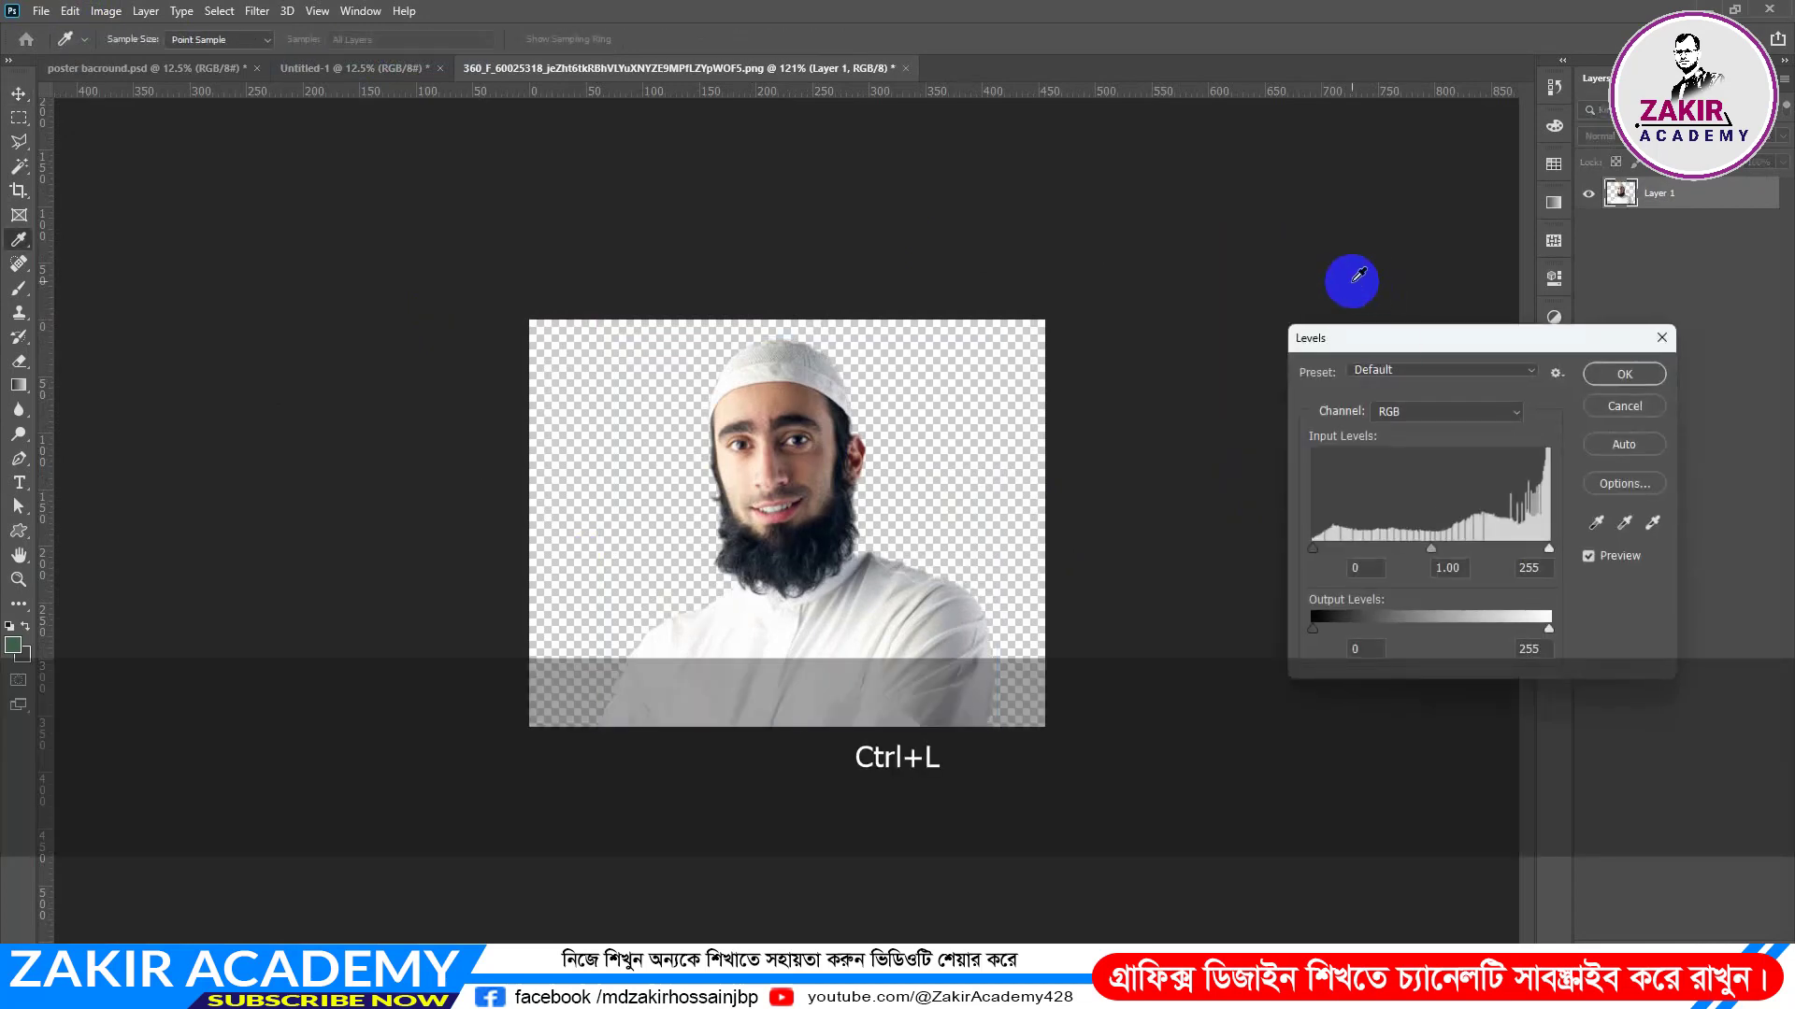
pyautogui.moveTo(1432, 548); pyautogui.dragTo(1330, 550)
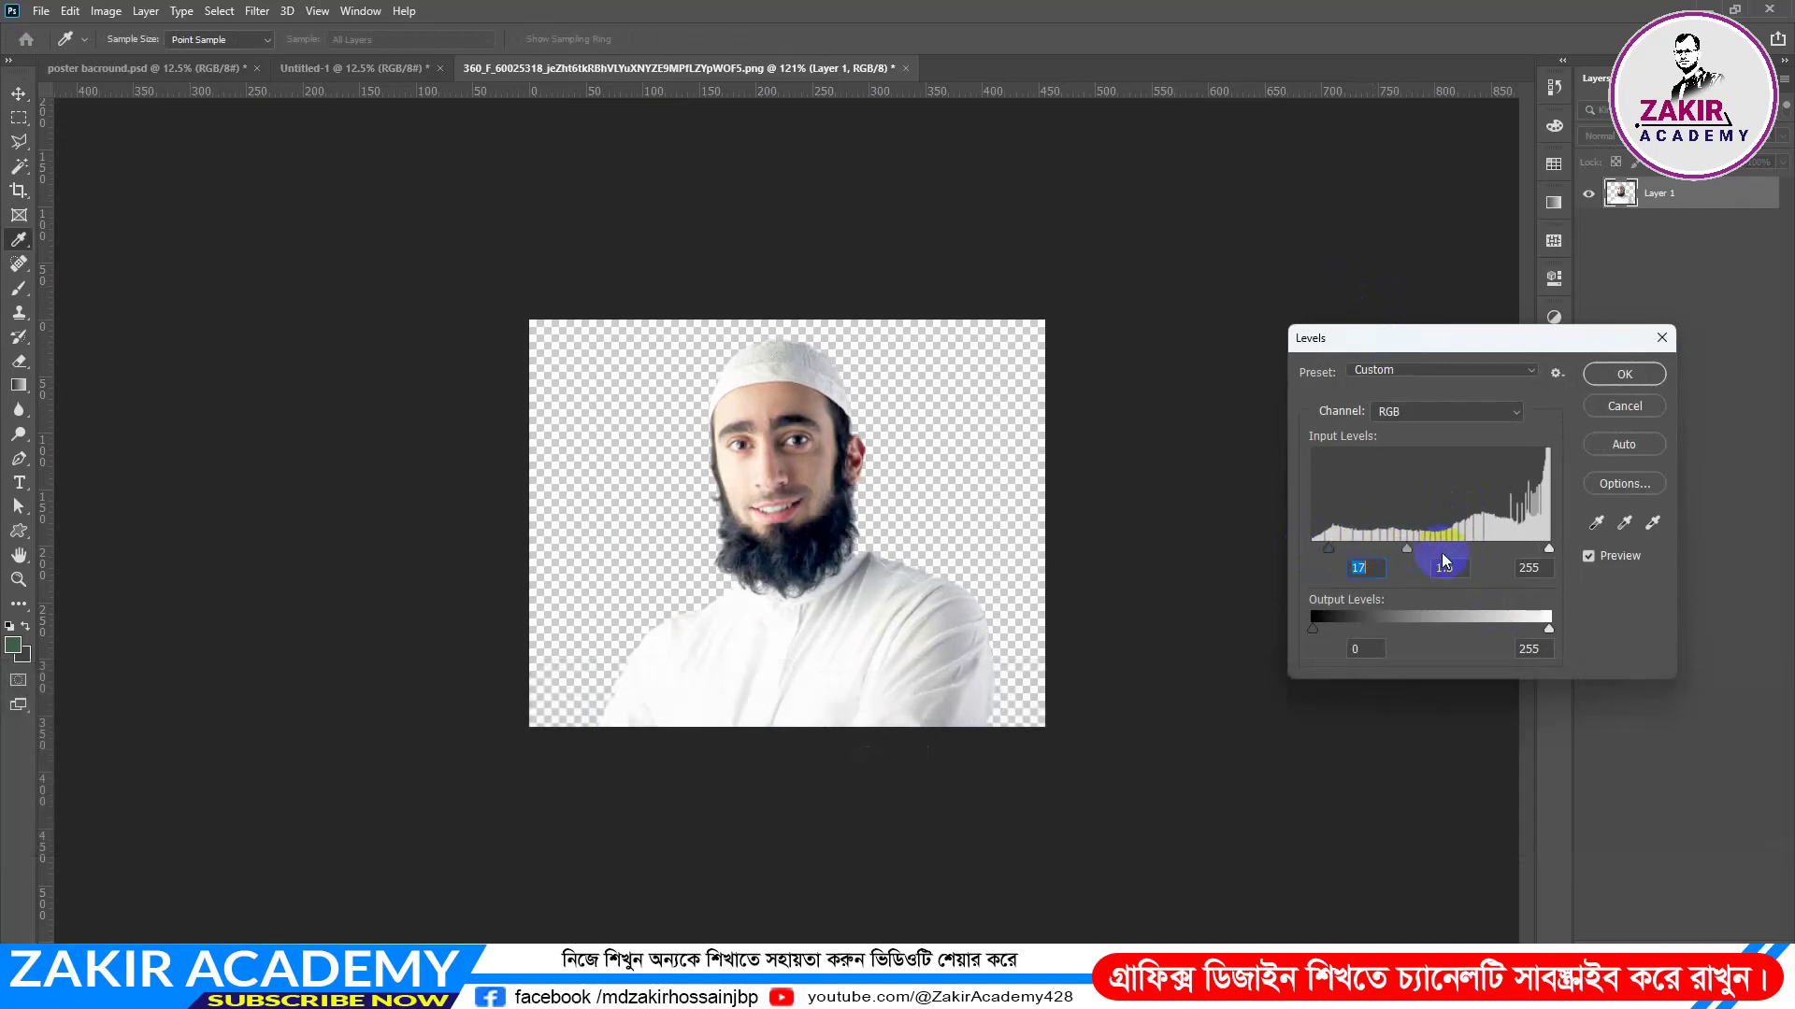
pyautogui.moveTo(1549, 549); pyautogui.dragTo(1530, 549)
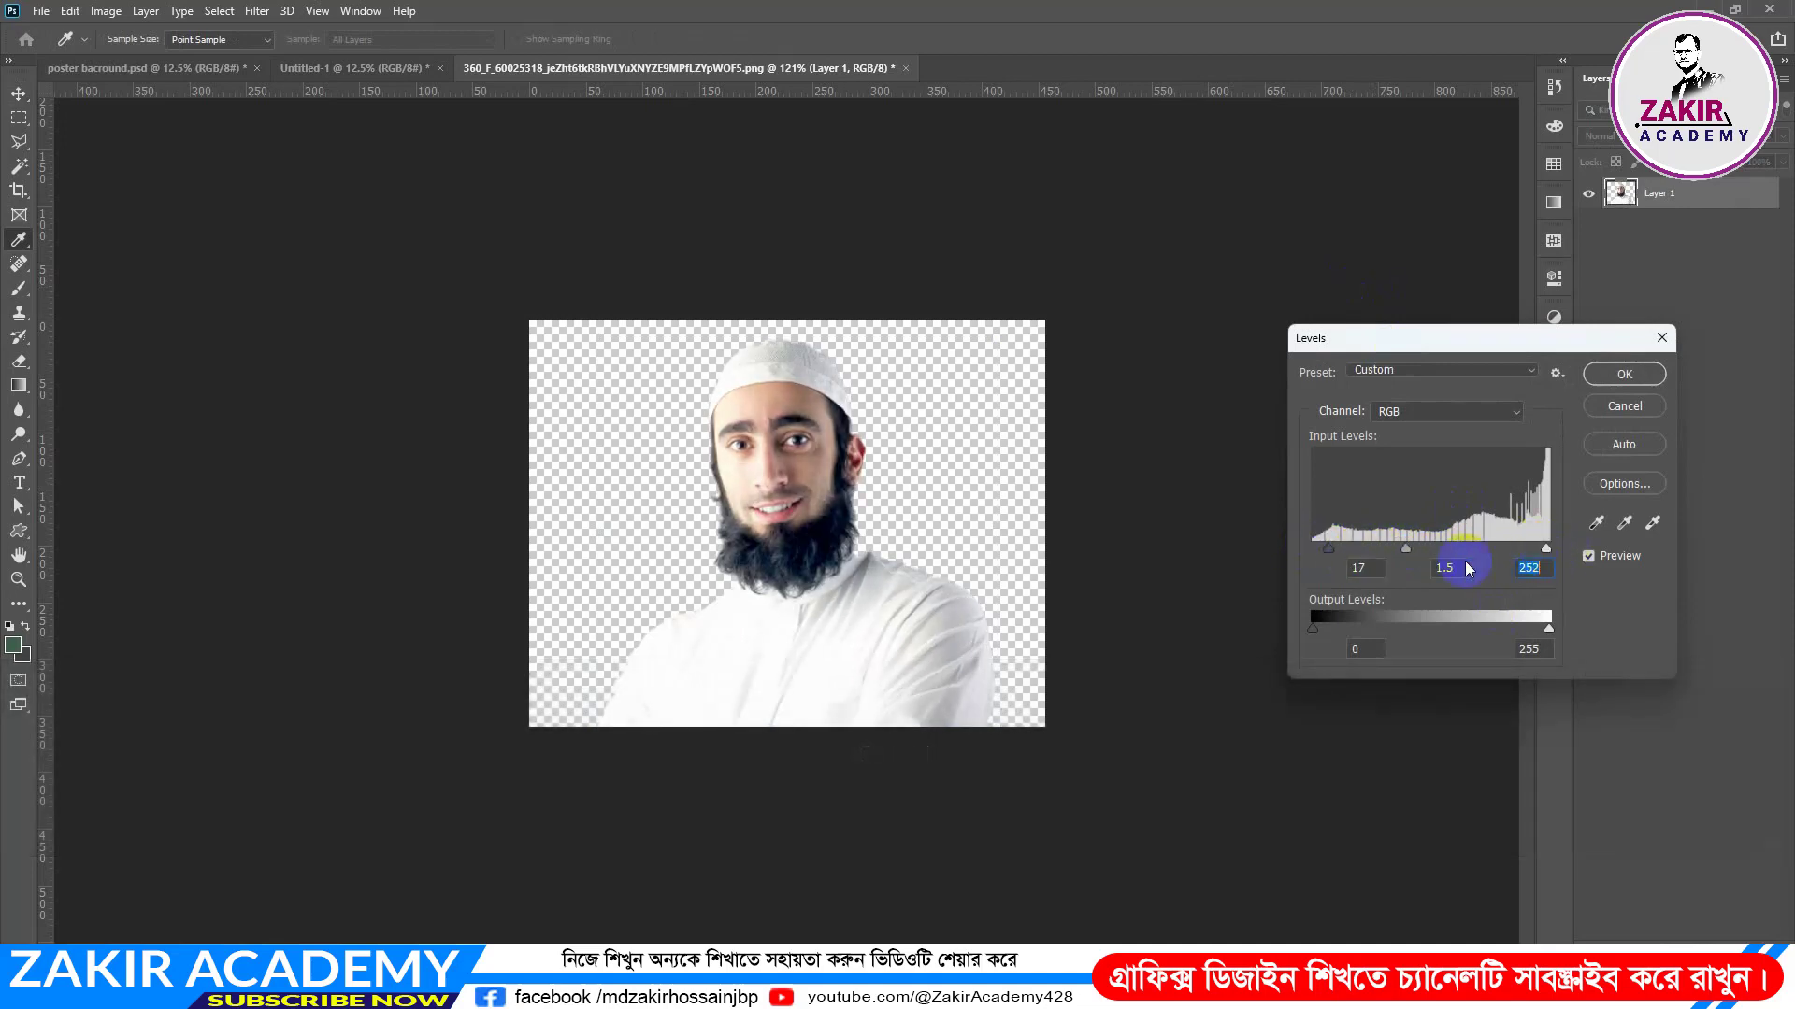
pyautogui.moveTo(1332, 553); pyautogui.dragTo(1328, 553)
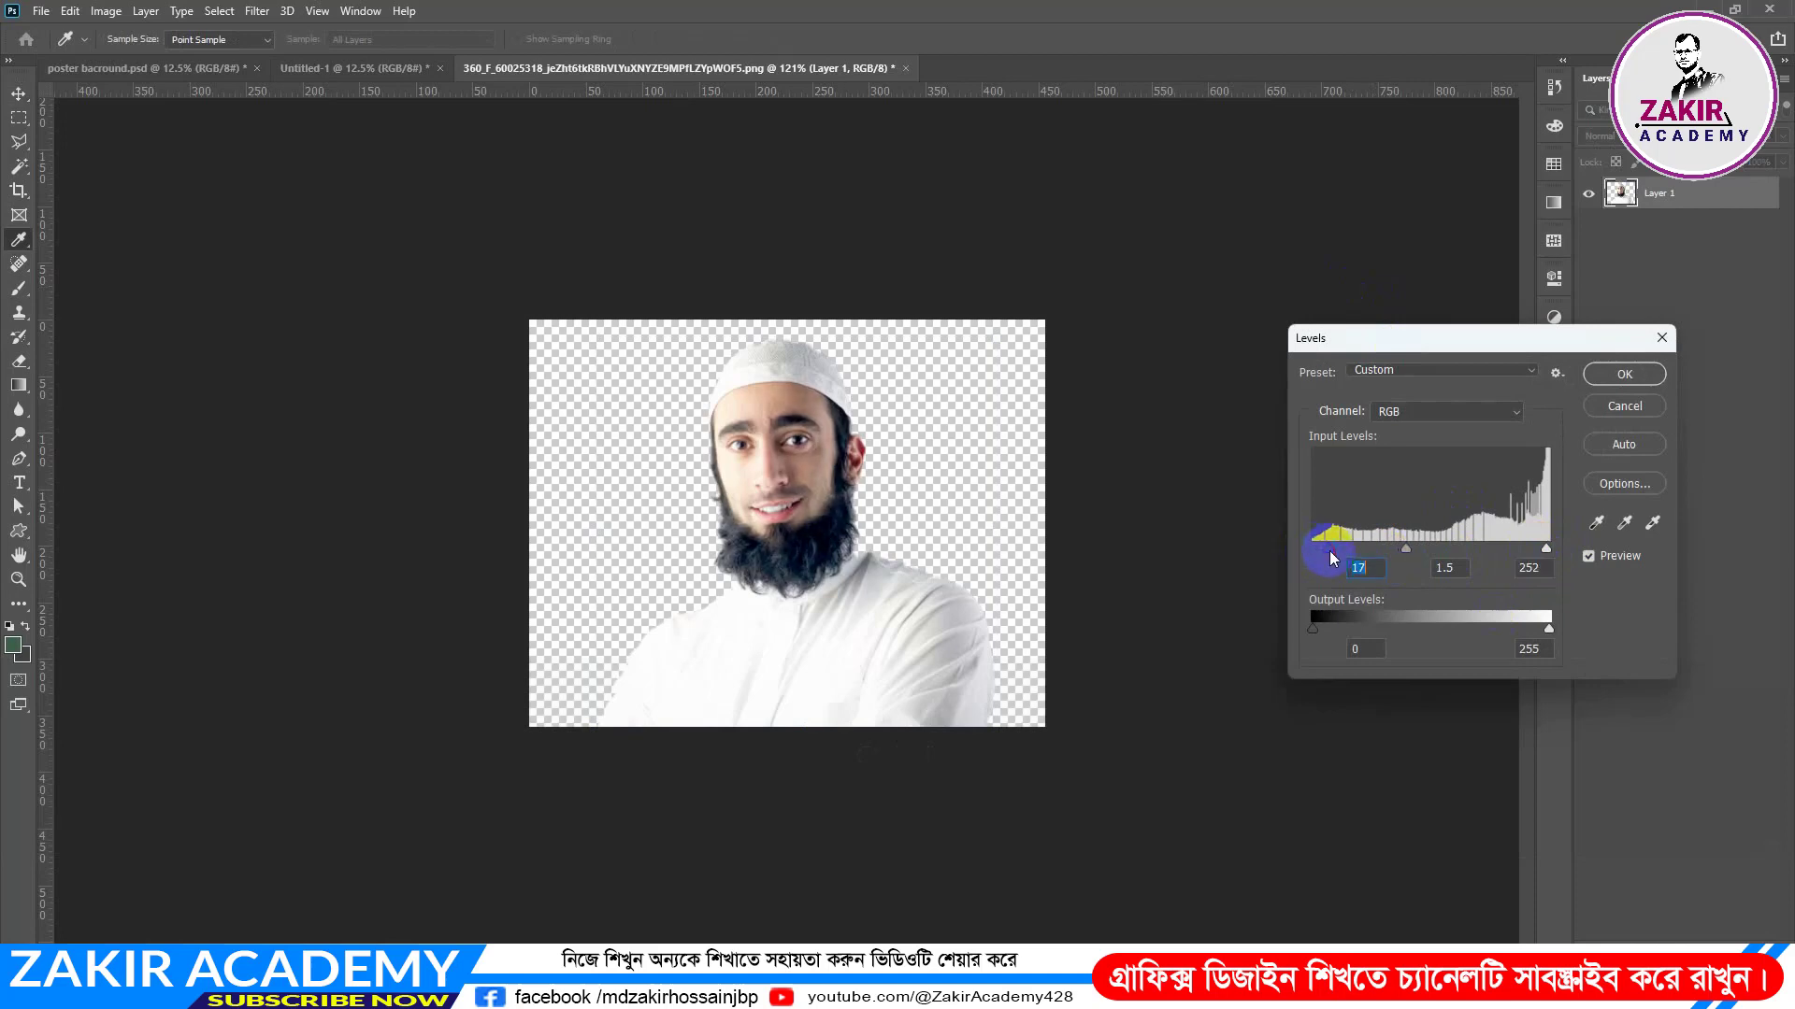
pyautogui.click(1625, 378)
# Step: Apply Color Balance to the portrait, shifting the highlights about +30 towards blue and slightly towards red and magenta
pyautogui.press('ctrl')
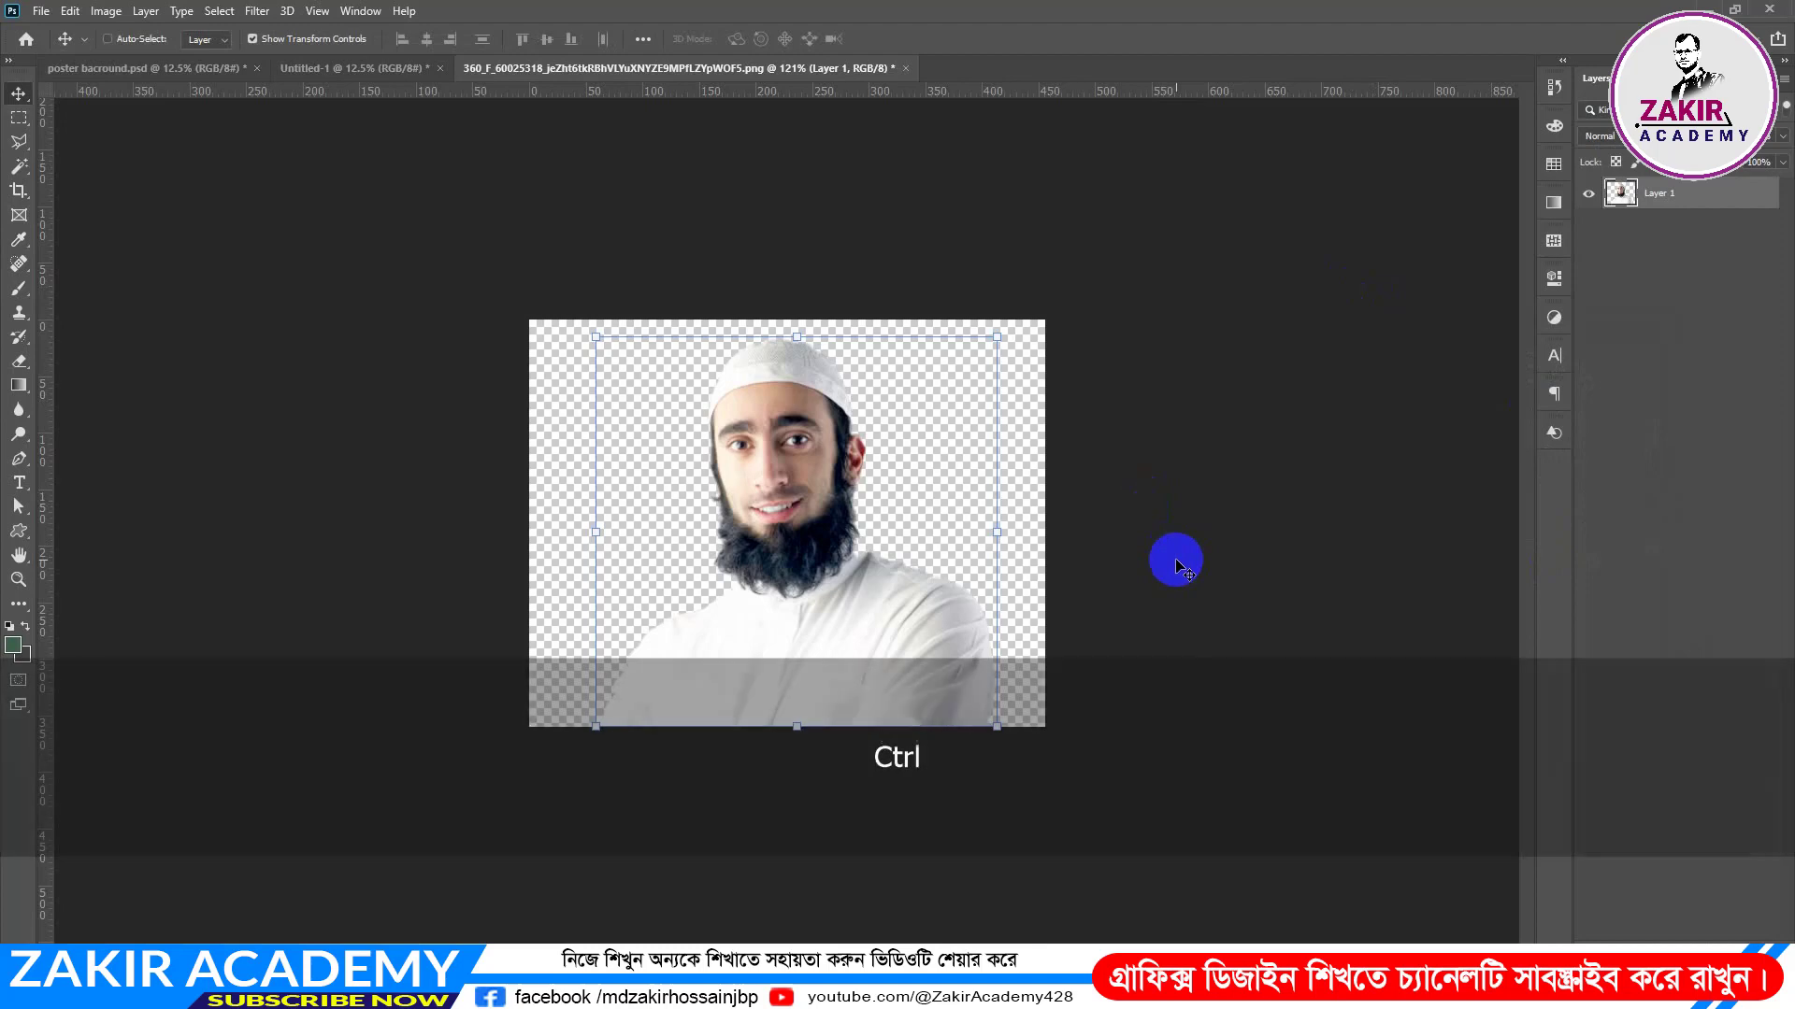
pyautogui.hotkey('ctrl', 'b')
pyautogui.moveTo(923, 220); pyautogui.dragTo(1357, 272)
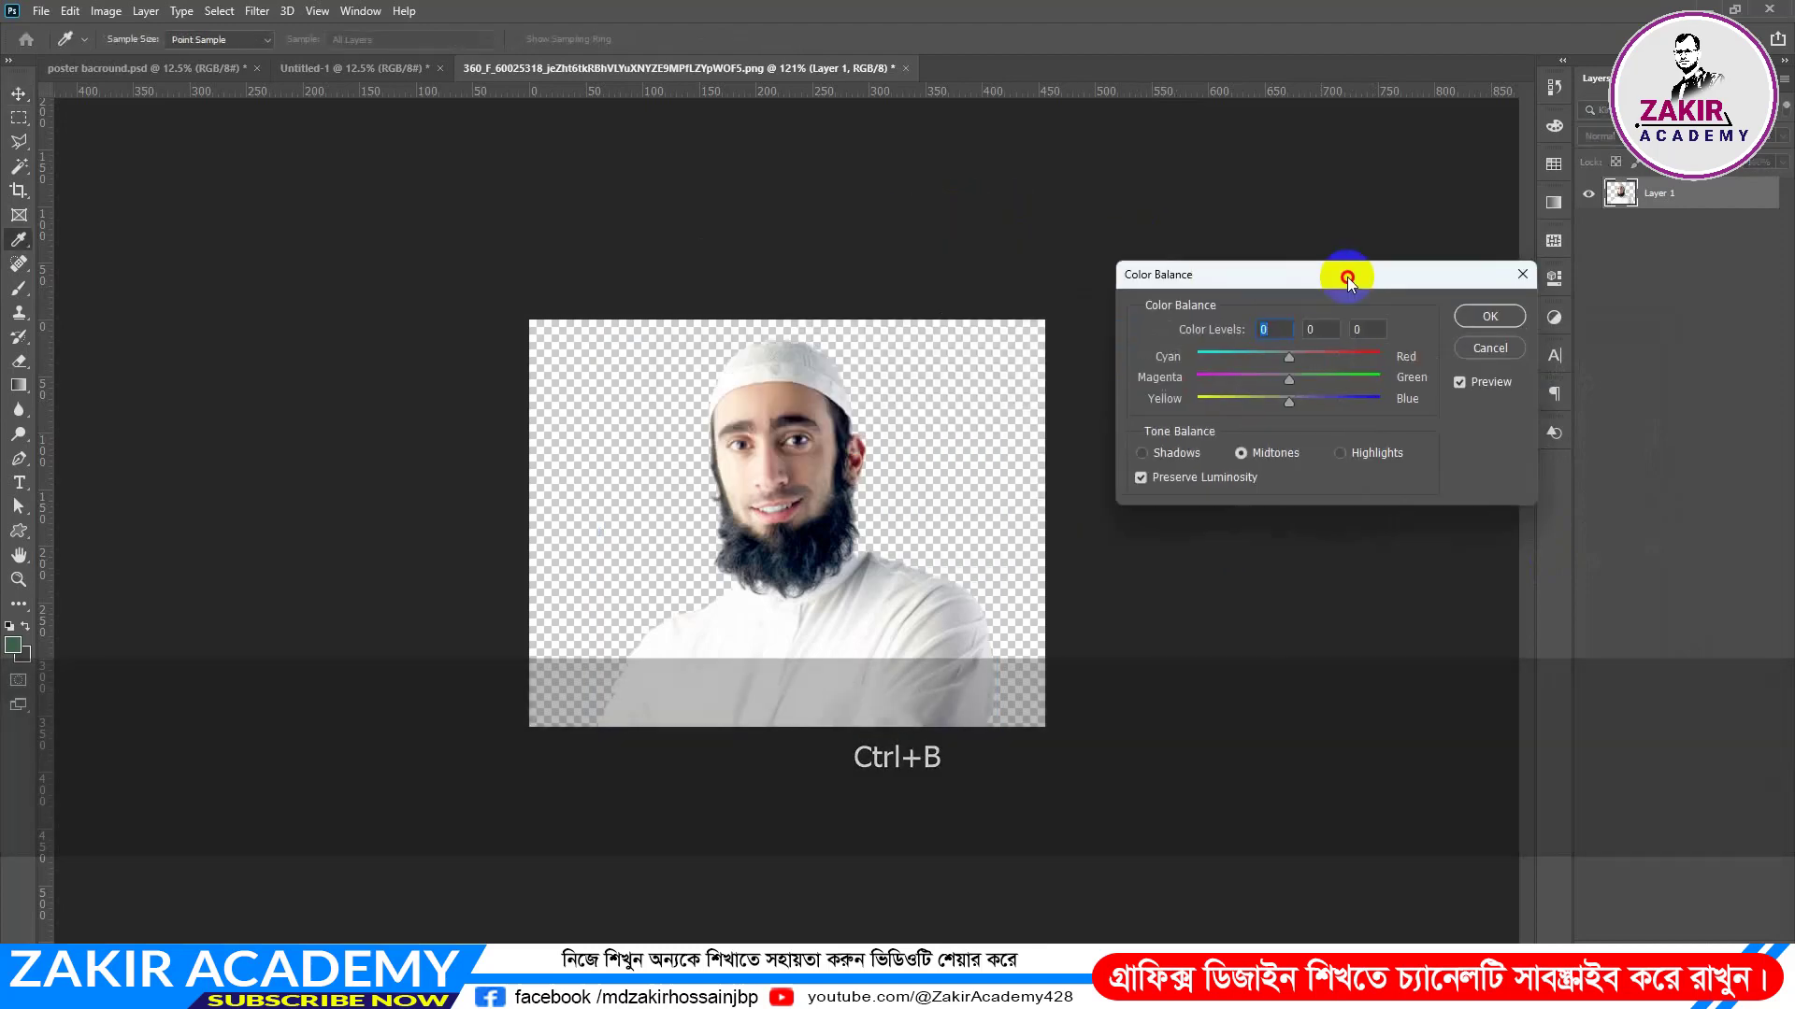
pyautogui.moveTo(1292, 399); pyautogui.dragTo(1242, 404)
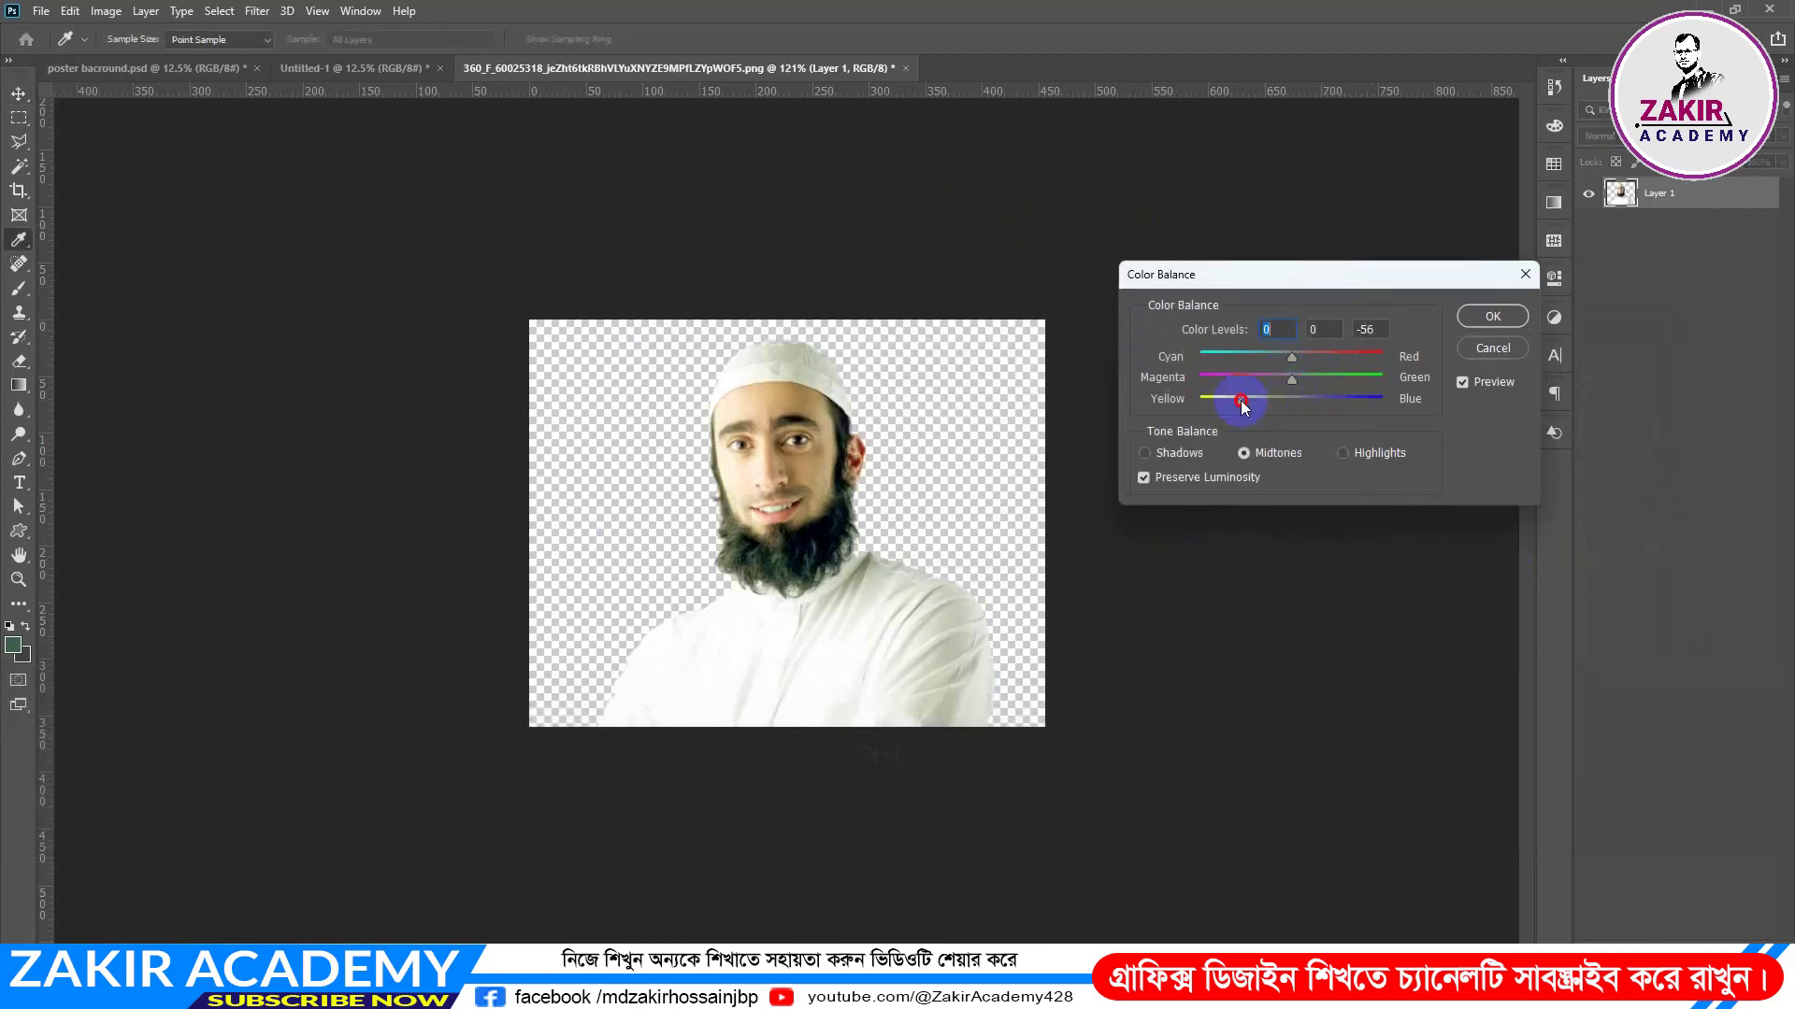
pyautogui.click(1342, 453)
pyautogui.moveTo(1288, 402); pyautogui.dragTo(1327, 423)
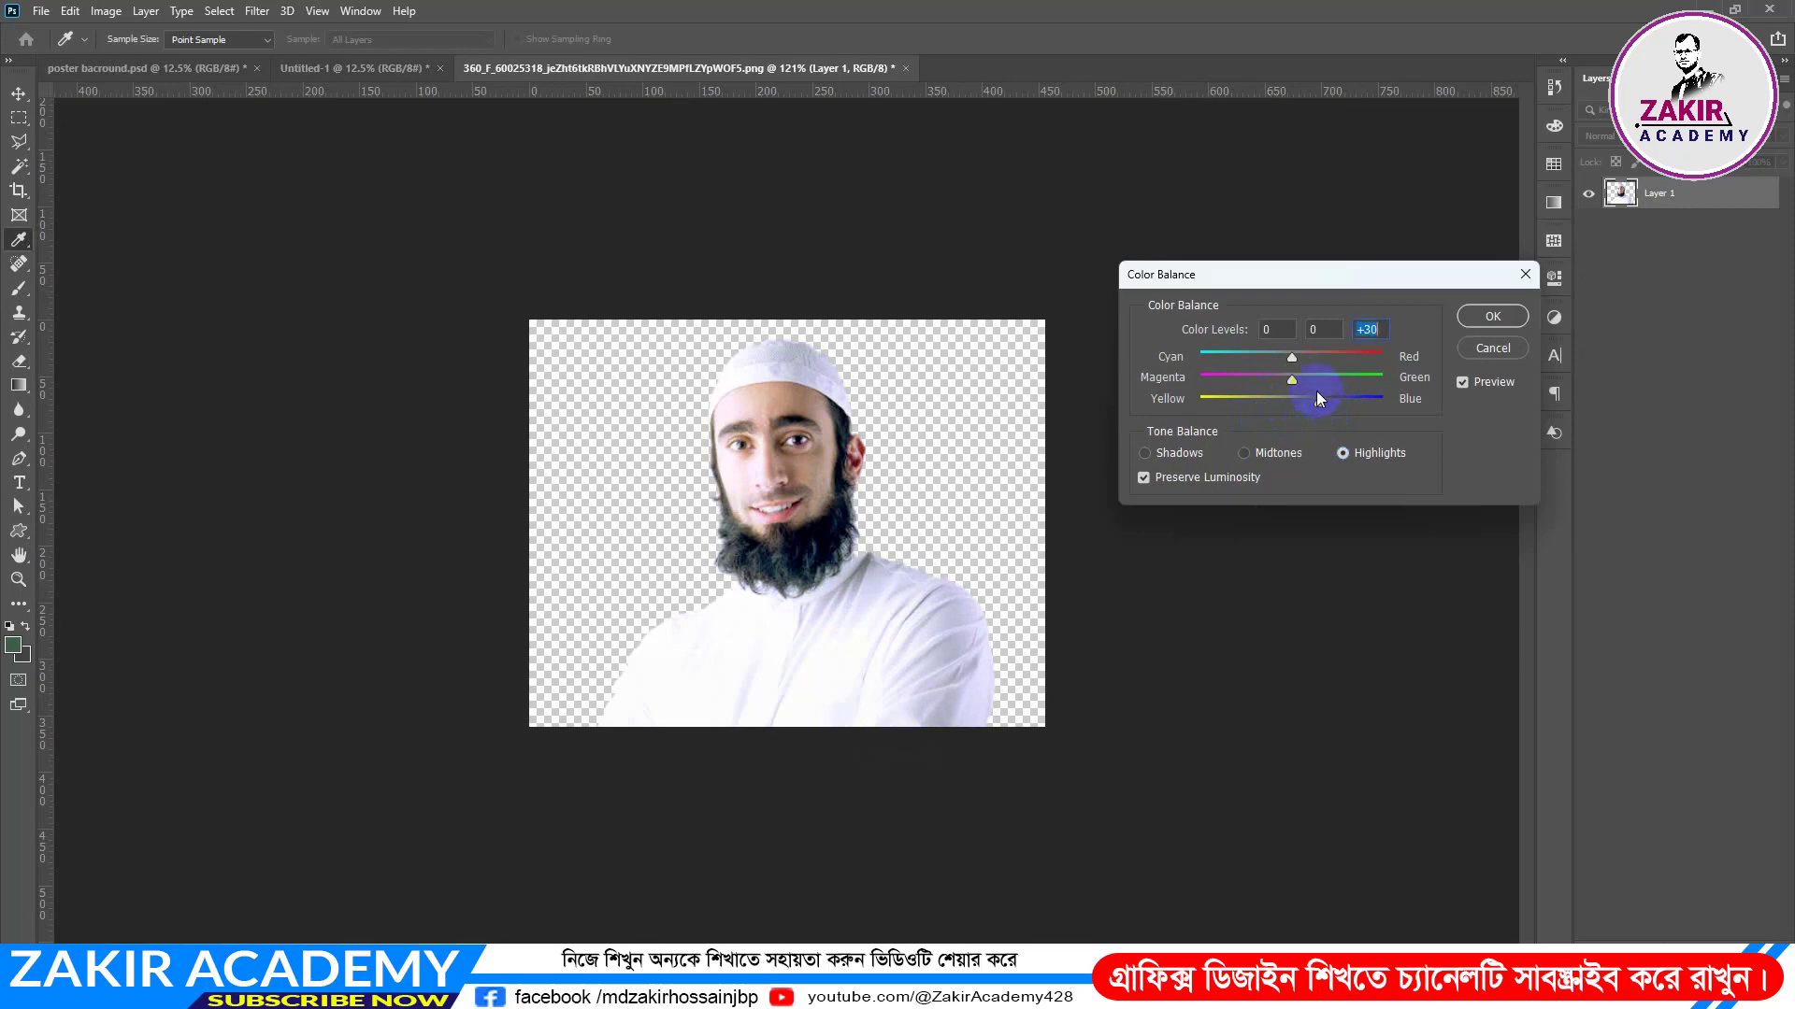
pyautogui.moveTo(1292, 359); pyautogui.dragTo(1301, 359)
pyautogui.moveTo(1292, 380); pyautogui.dragTo(1288, 383)
pyautogui.click(1488, 321)
pyautogui.press('v')
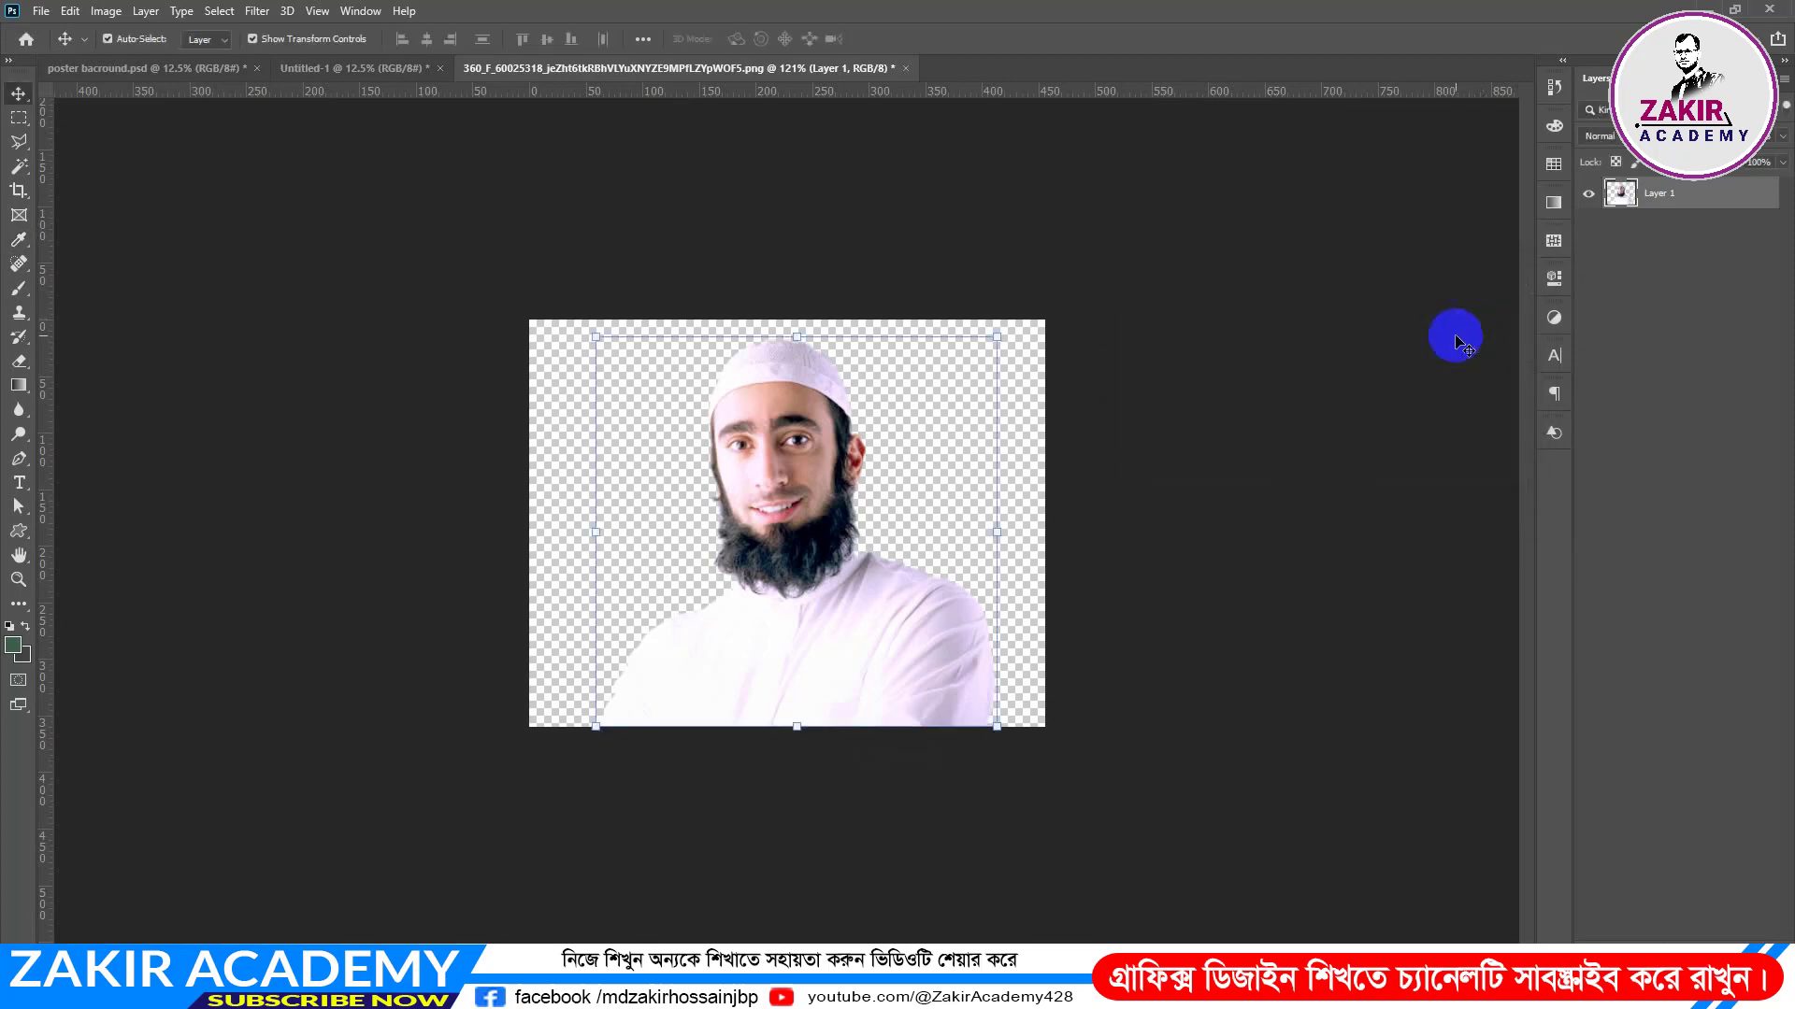
# Step: Apply Curves to the portrait's Blue channel, raising the midpoint to input 124 and output 136
pyautogui.press('ctrl')
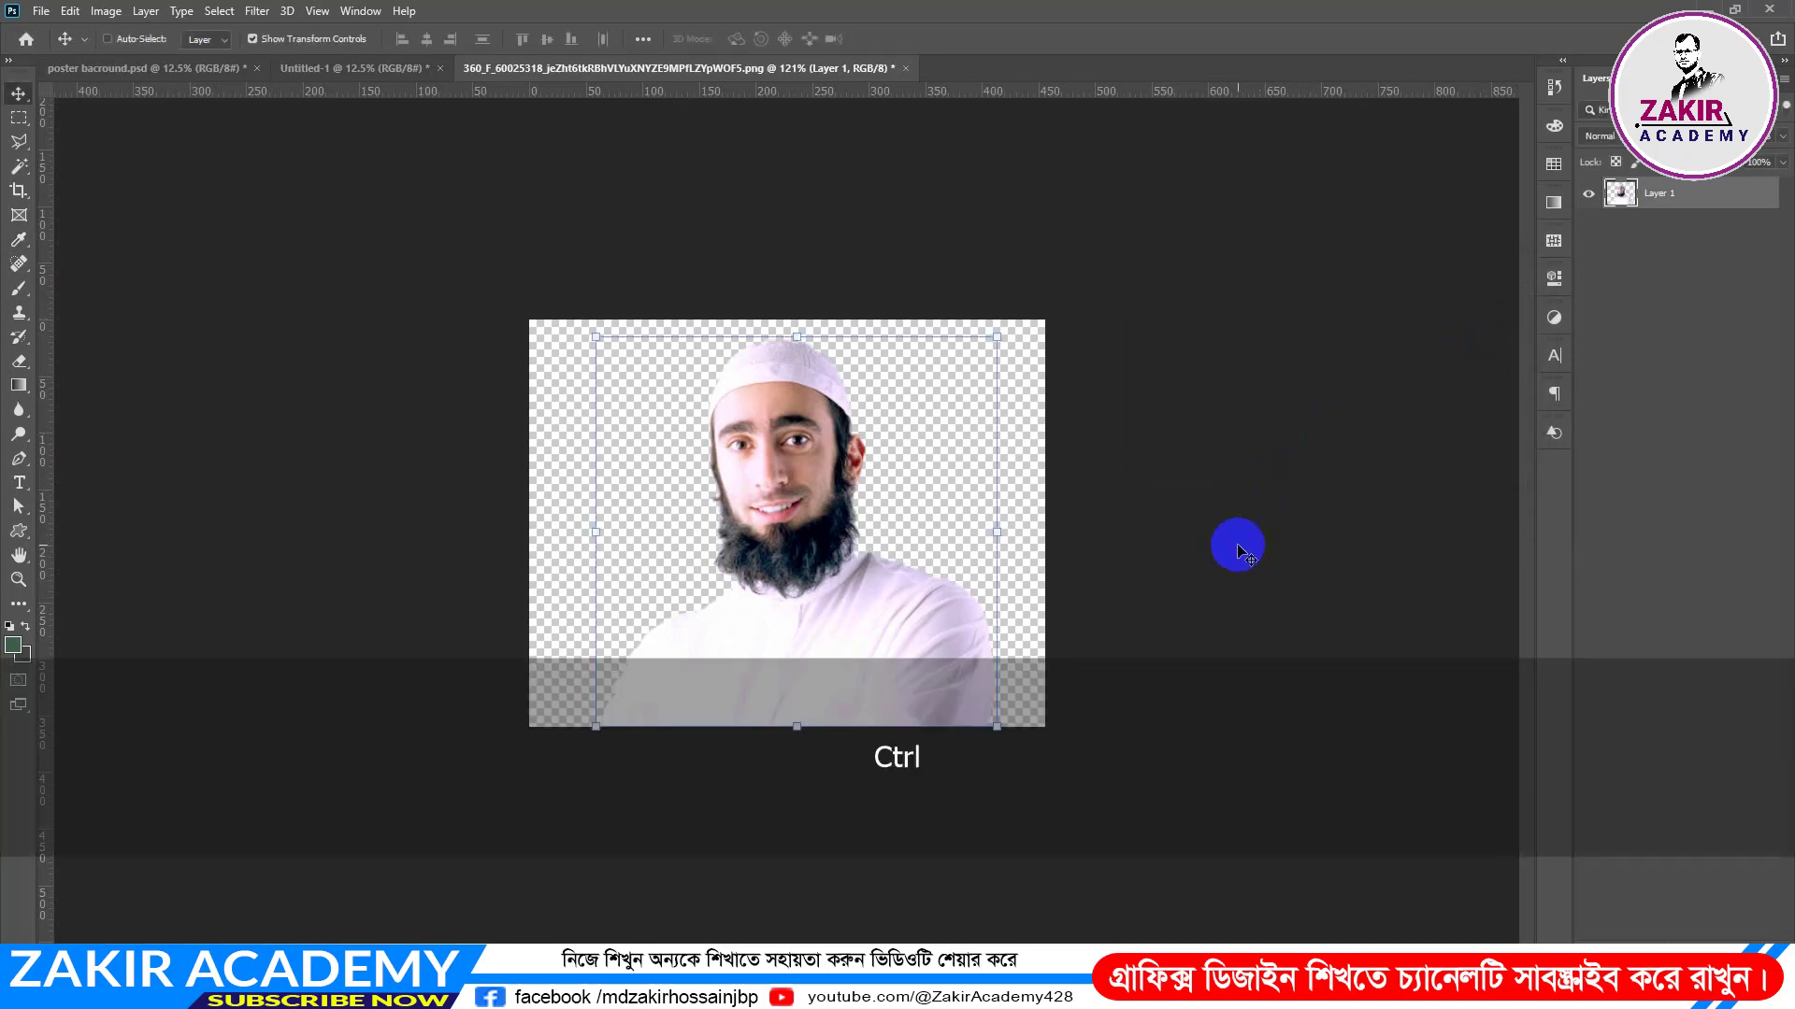
pyautogui.hotkey('ctrl', 'm')
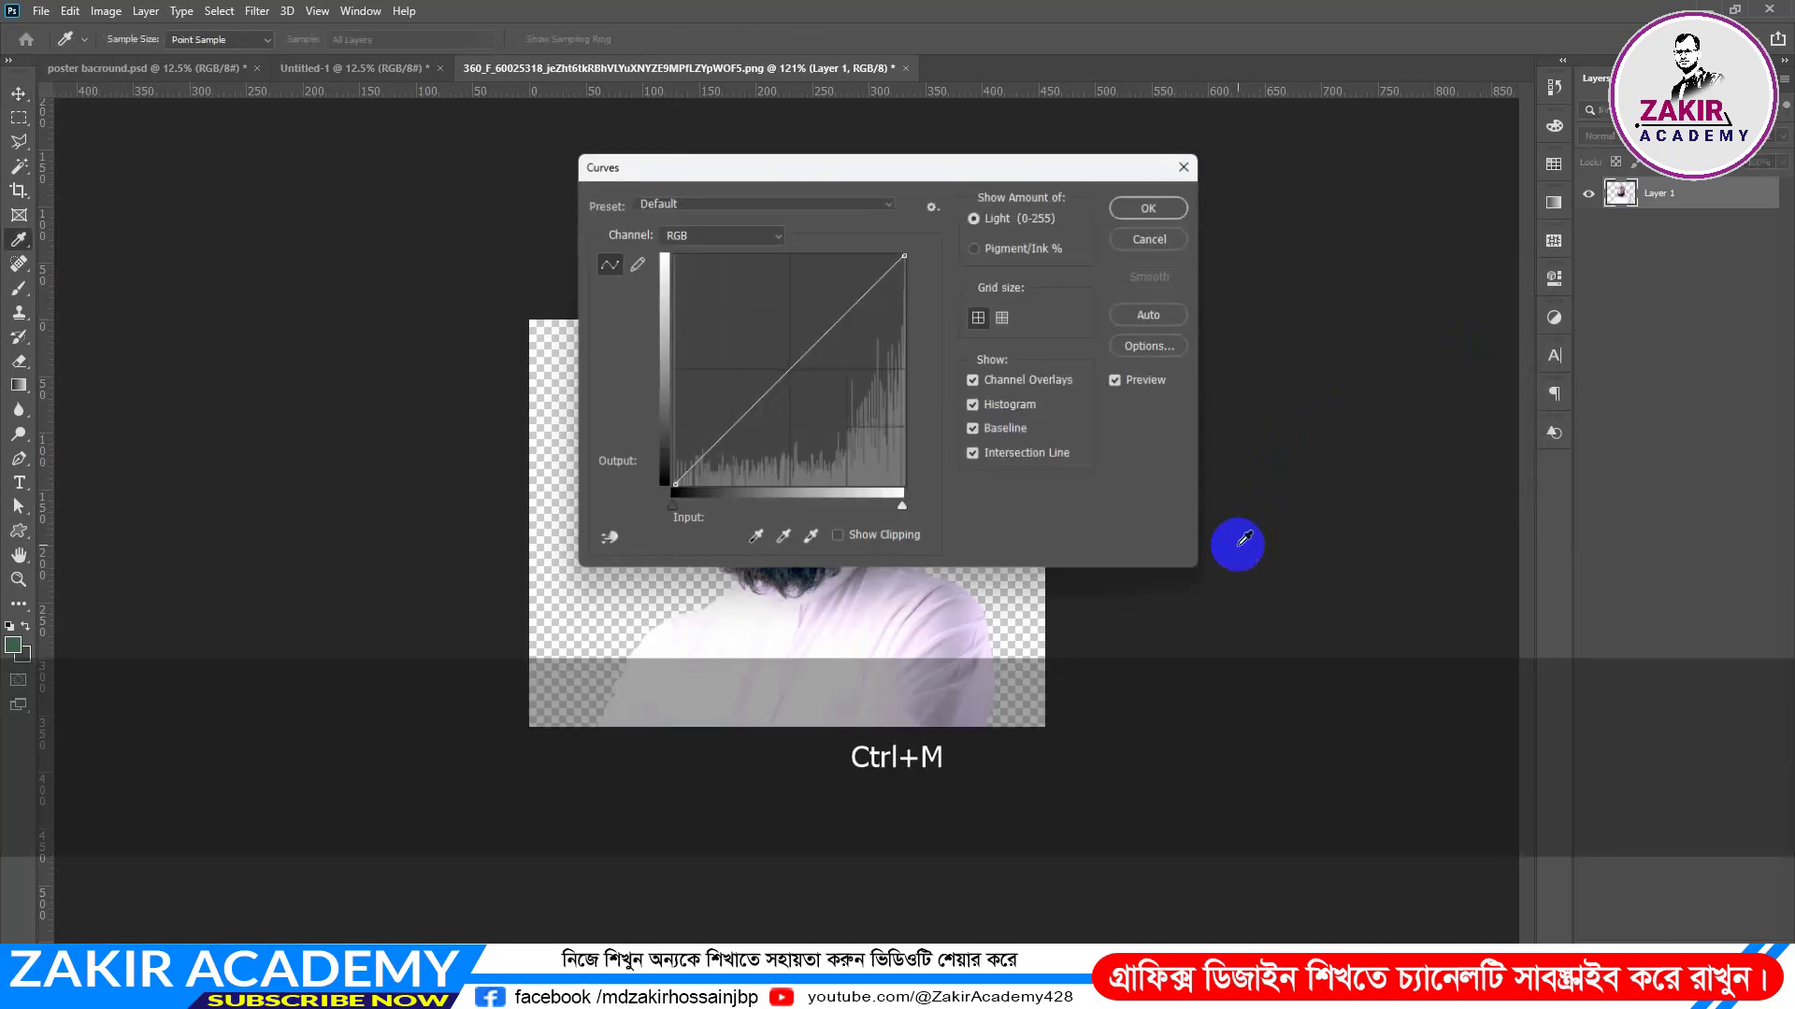
pyautogui.moveTo(829, 161); pyautogui.dragTo(1342, 278)
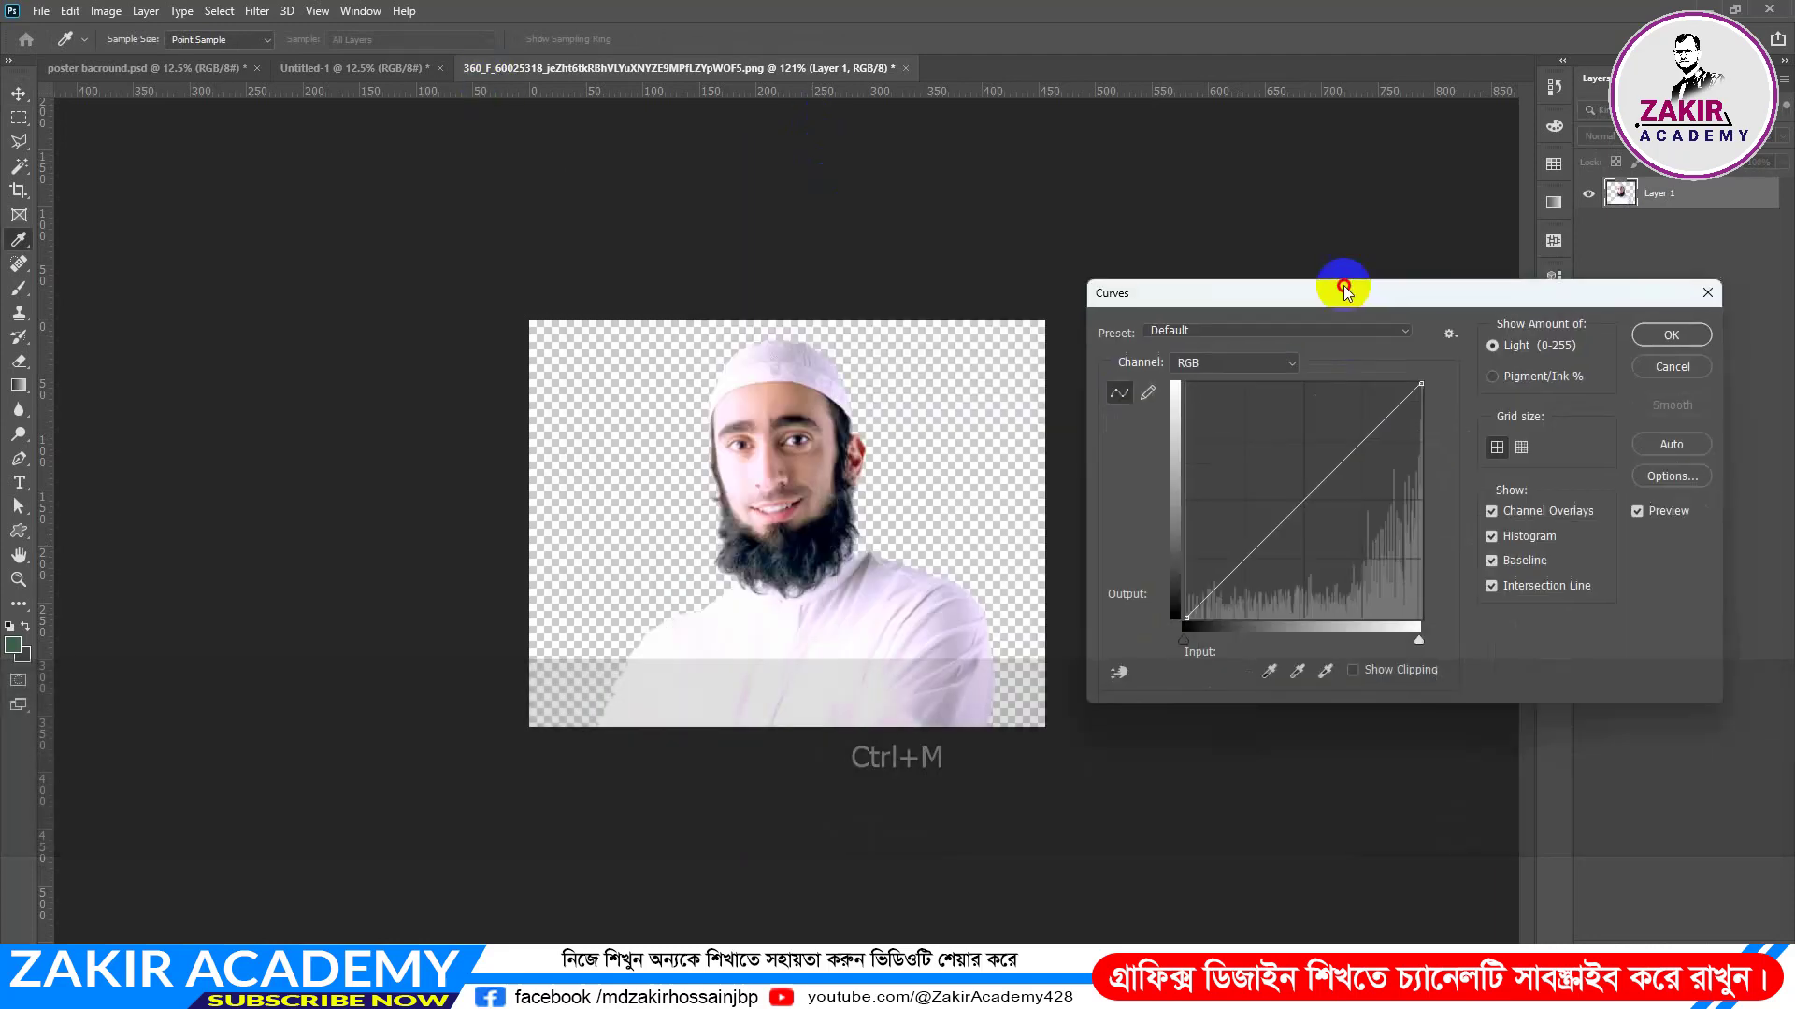
pyautogui.click(1252, 347)
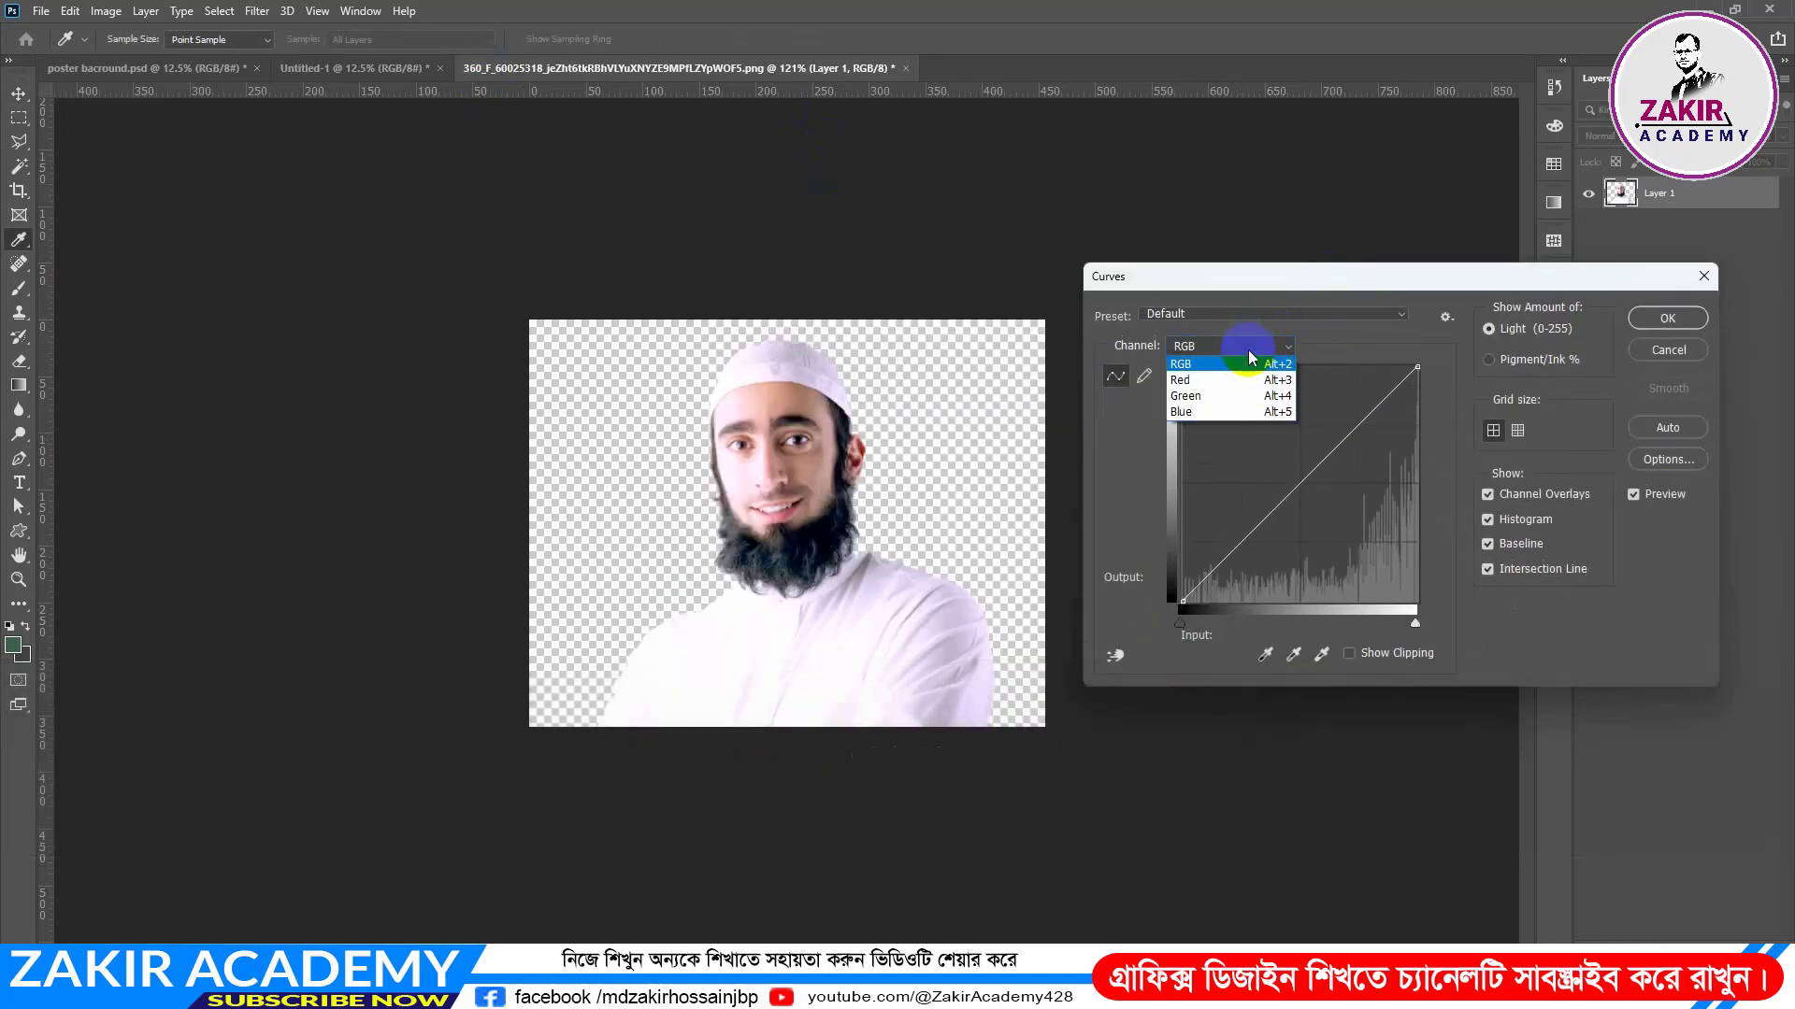
pyautogui.click(1210, 412)
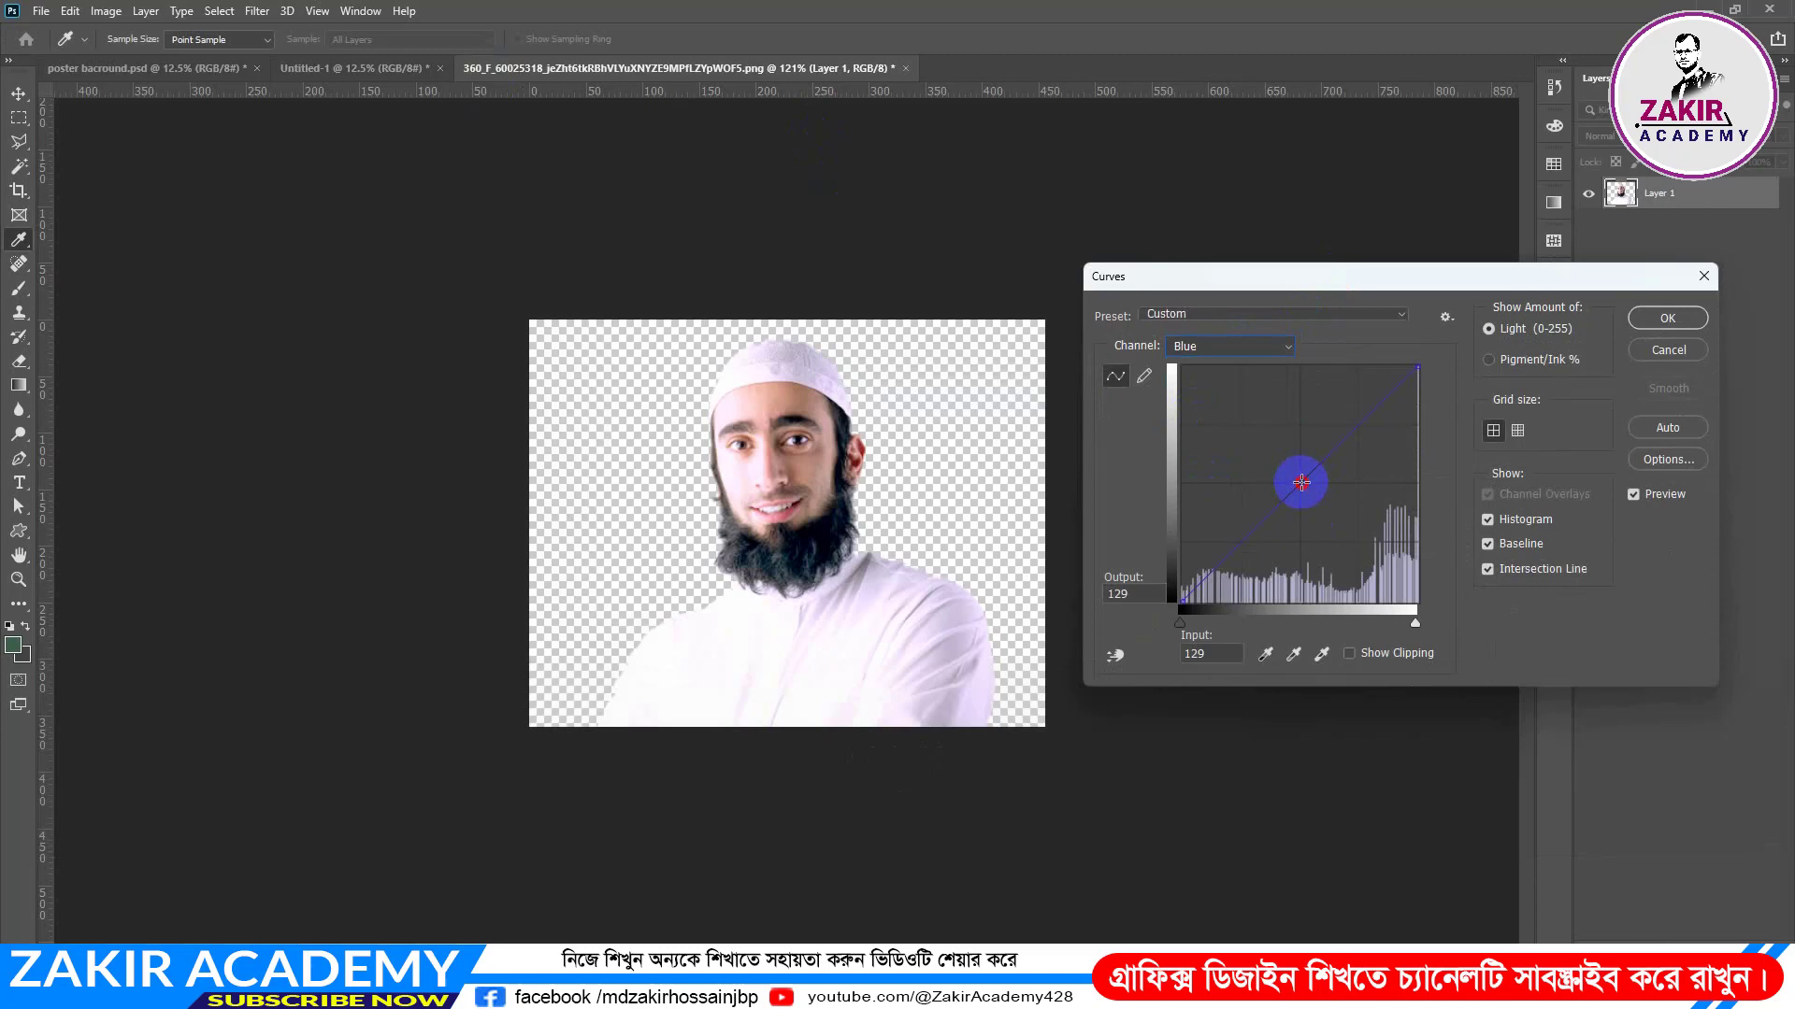
pyautogui.moveTo(1301, 481); pyautogui.dragTo(1296, 476)
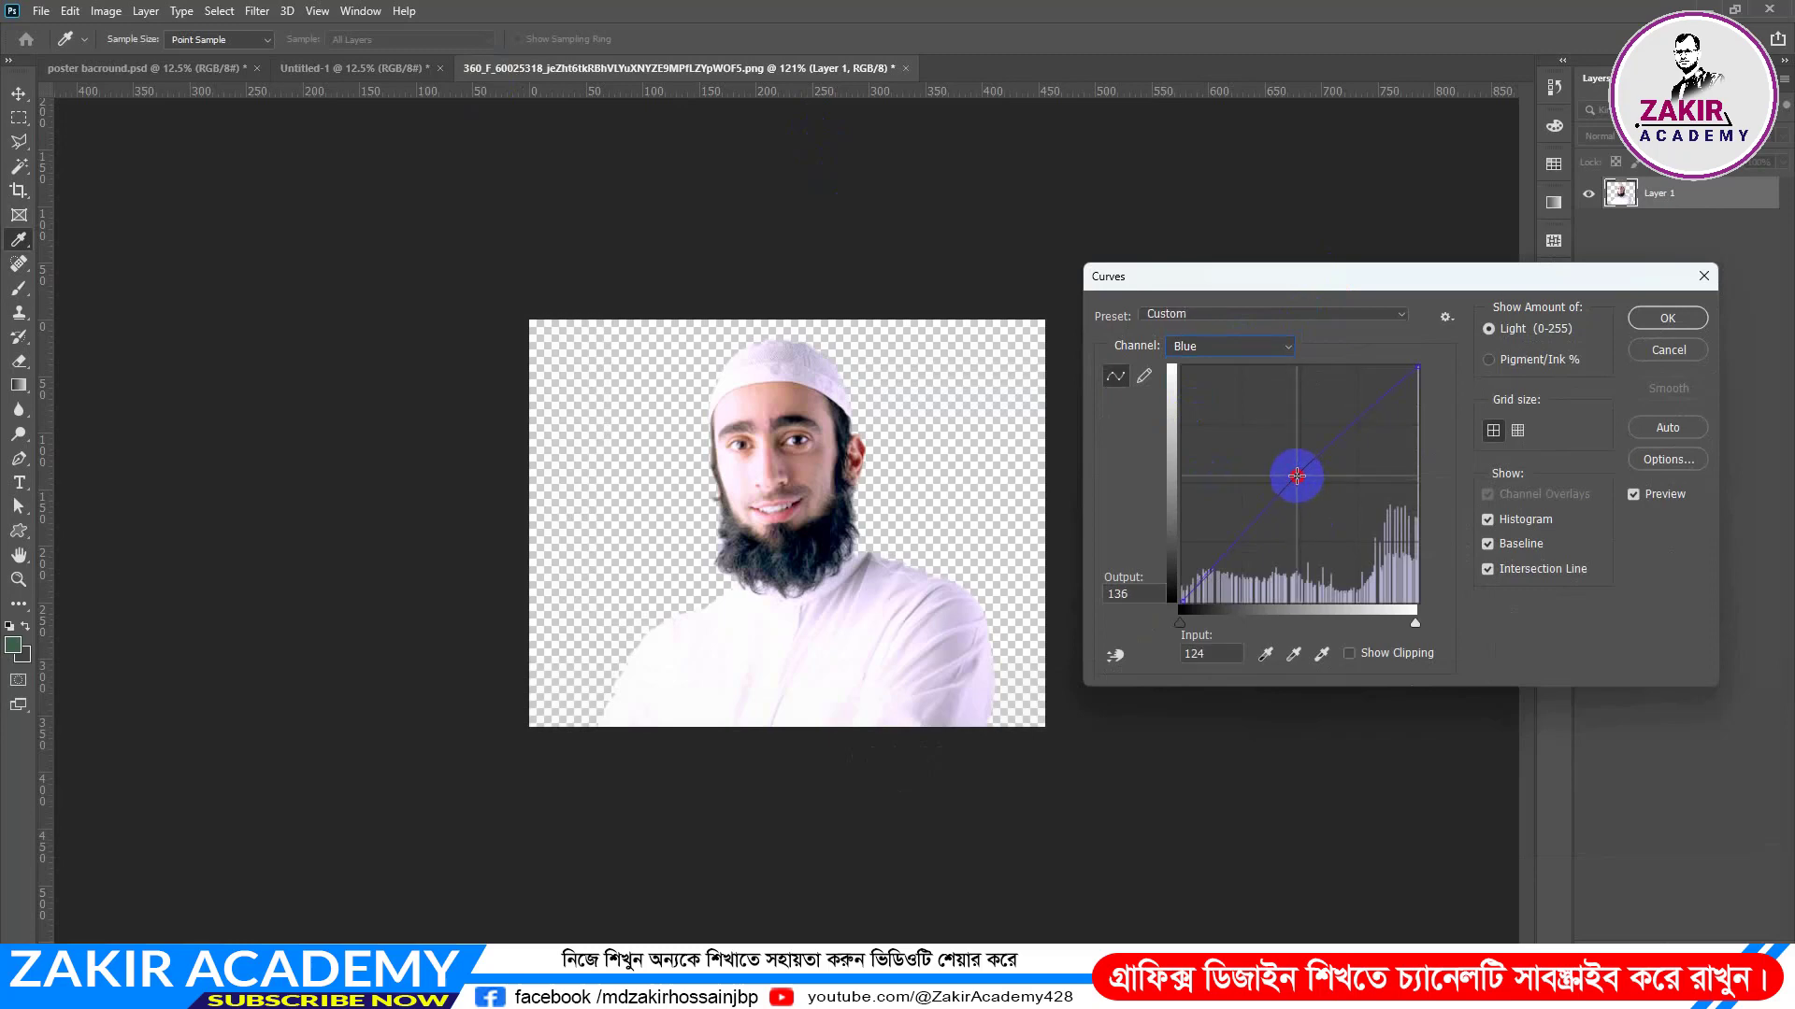
pyautogui.click(1667, 318)
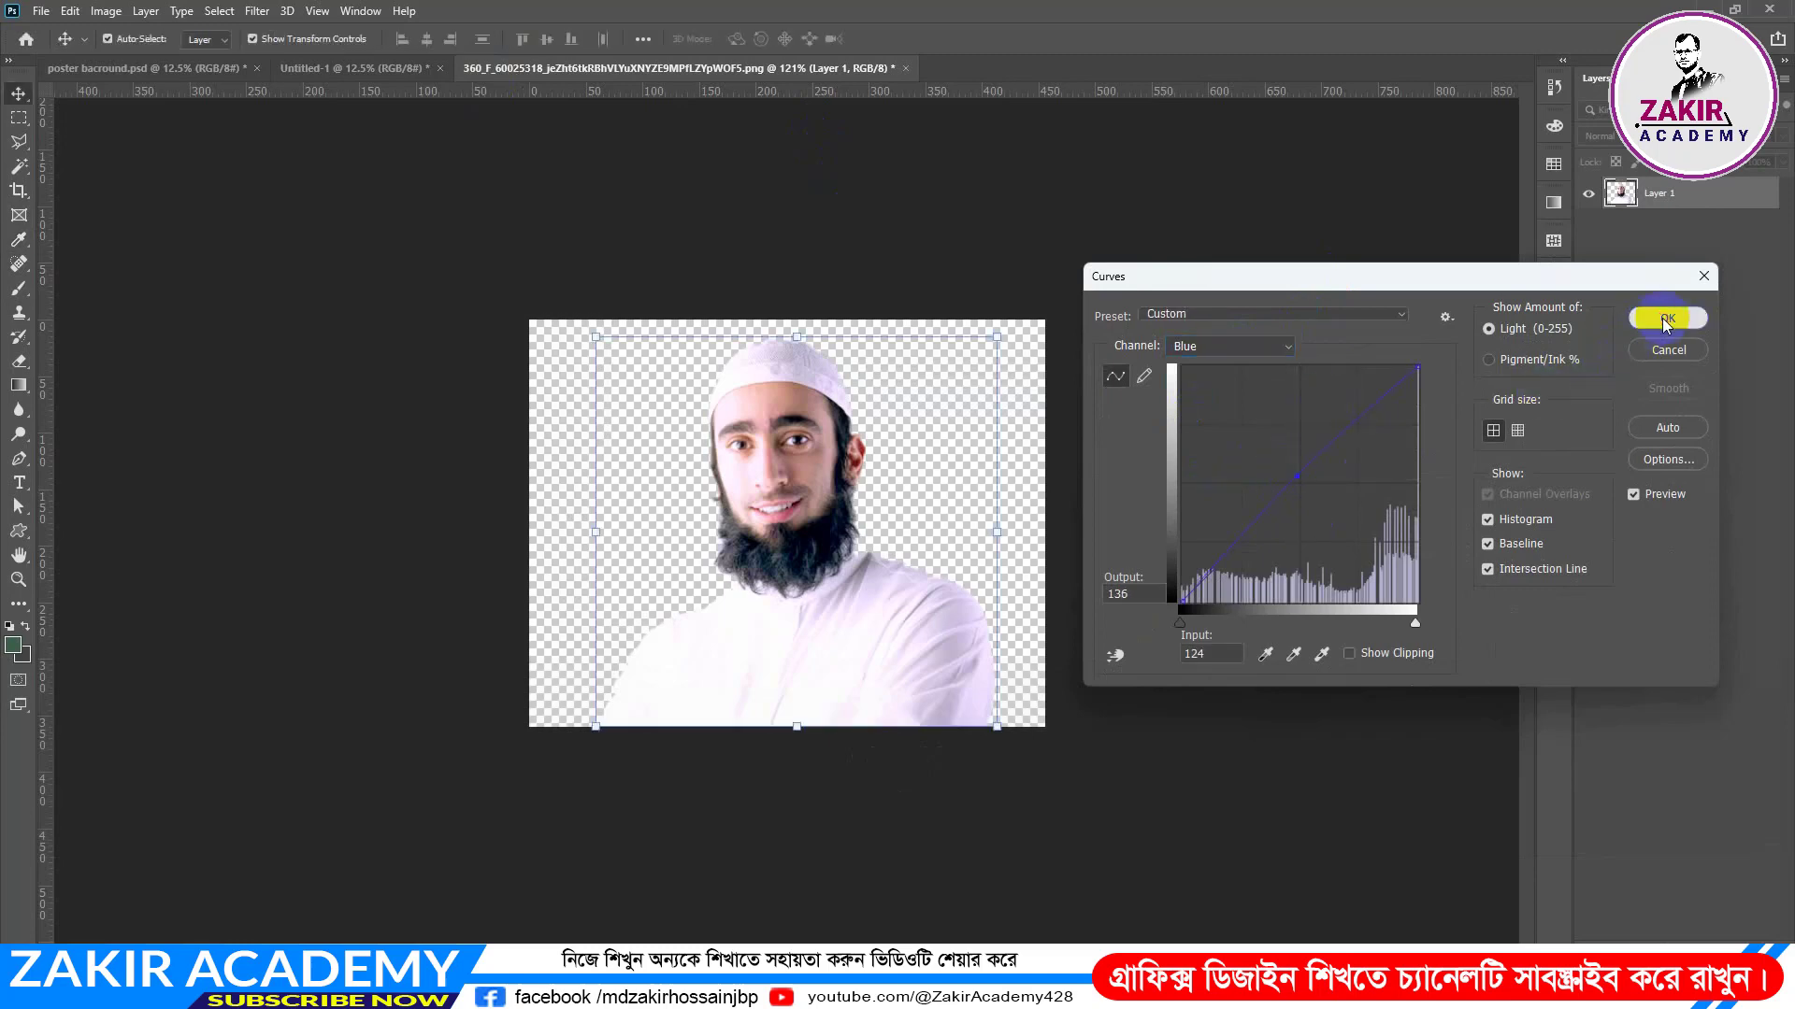
# Step: Bring the portrait into Untitled-1, enlarge it and place it at the lower right of the poster, overlapping the mosque silhouettes
pyautogui.scroll(-3, 1005, 464)
pyautogui.scroll(4, 1005, 464)
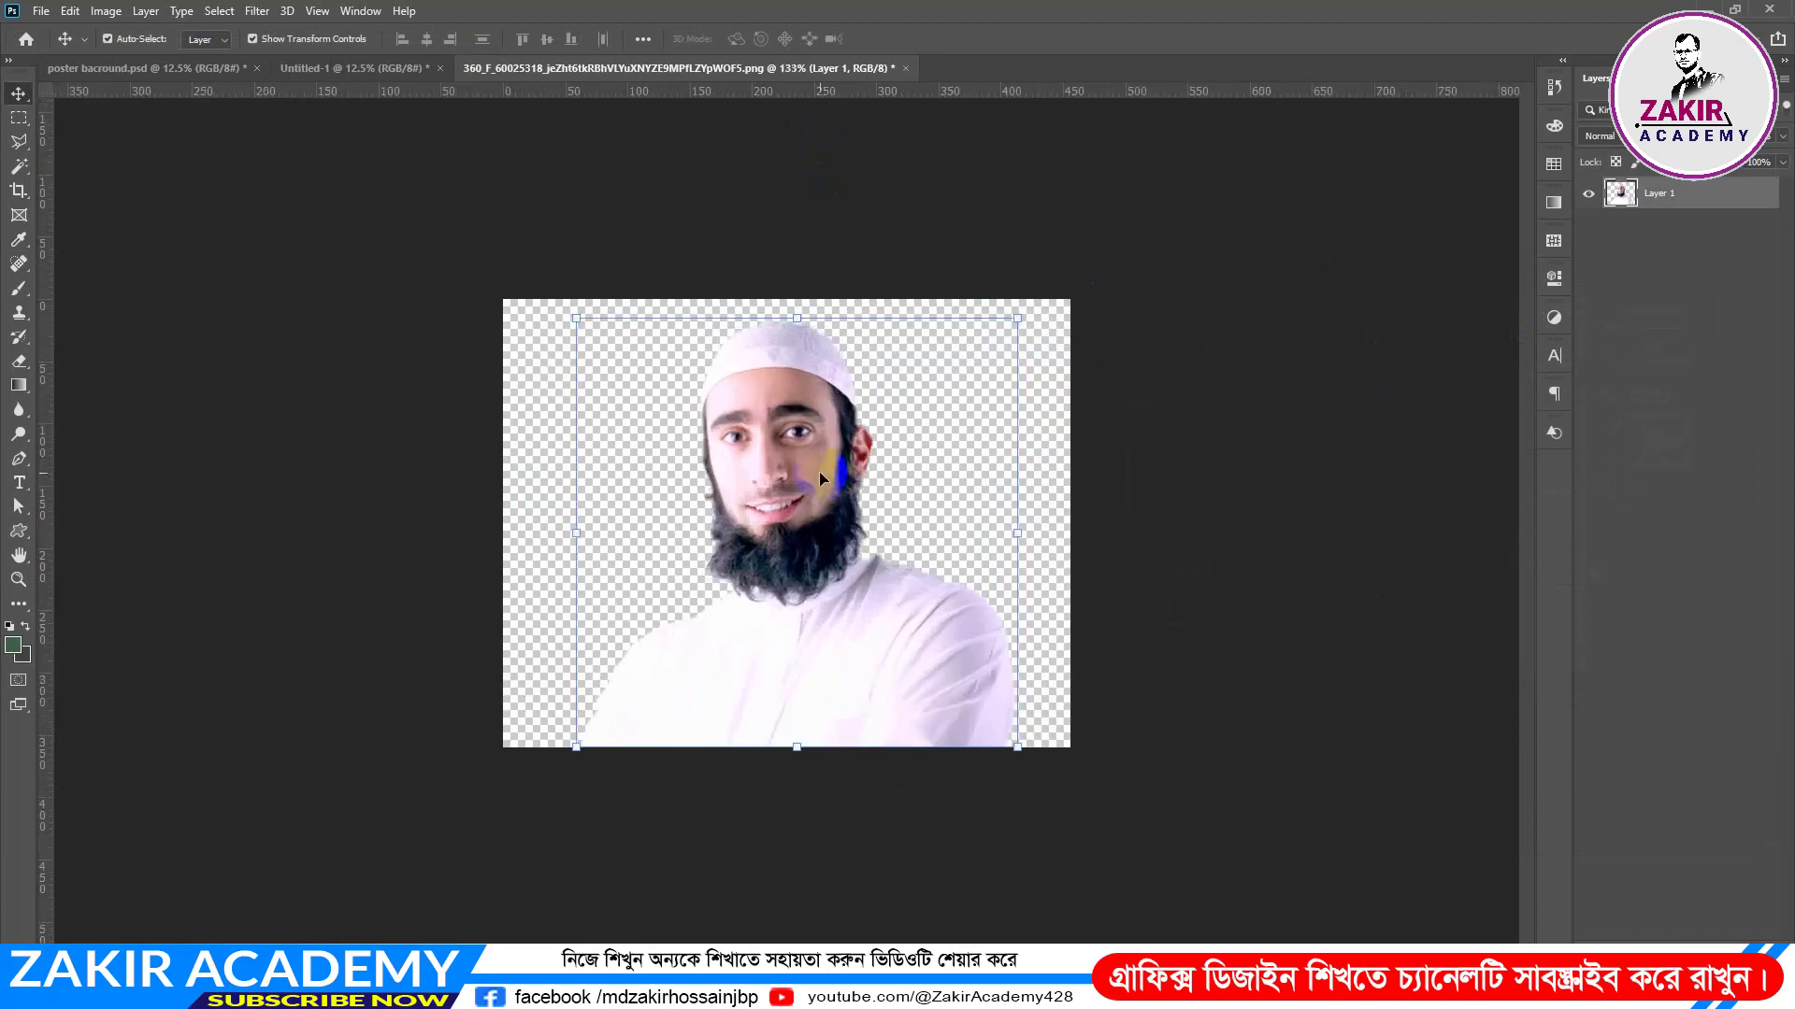
pyautogui.moveTo(785, 472); pyautogui.dragTo(1005, 465)
pyautogui.hotkey('ctrl', 't')
pyautogui.scroll(-2, 1009, 582)
pyautogui.moveTo(794, 606); pyautogui.dragTo(823, 660)
pyautogui.moveTo(713, 541); pyautogui.dragTo(664, 504)
pyautogui.moveTo(836, 699); pyautogui.dragTo(865, 664)
pyautogui.press('Return')
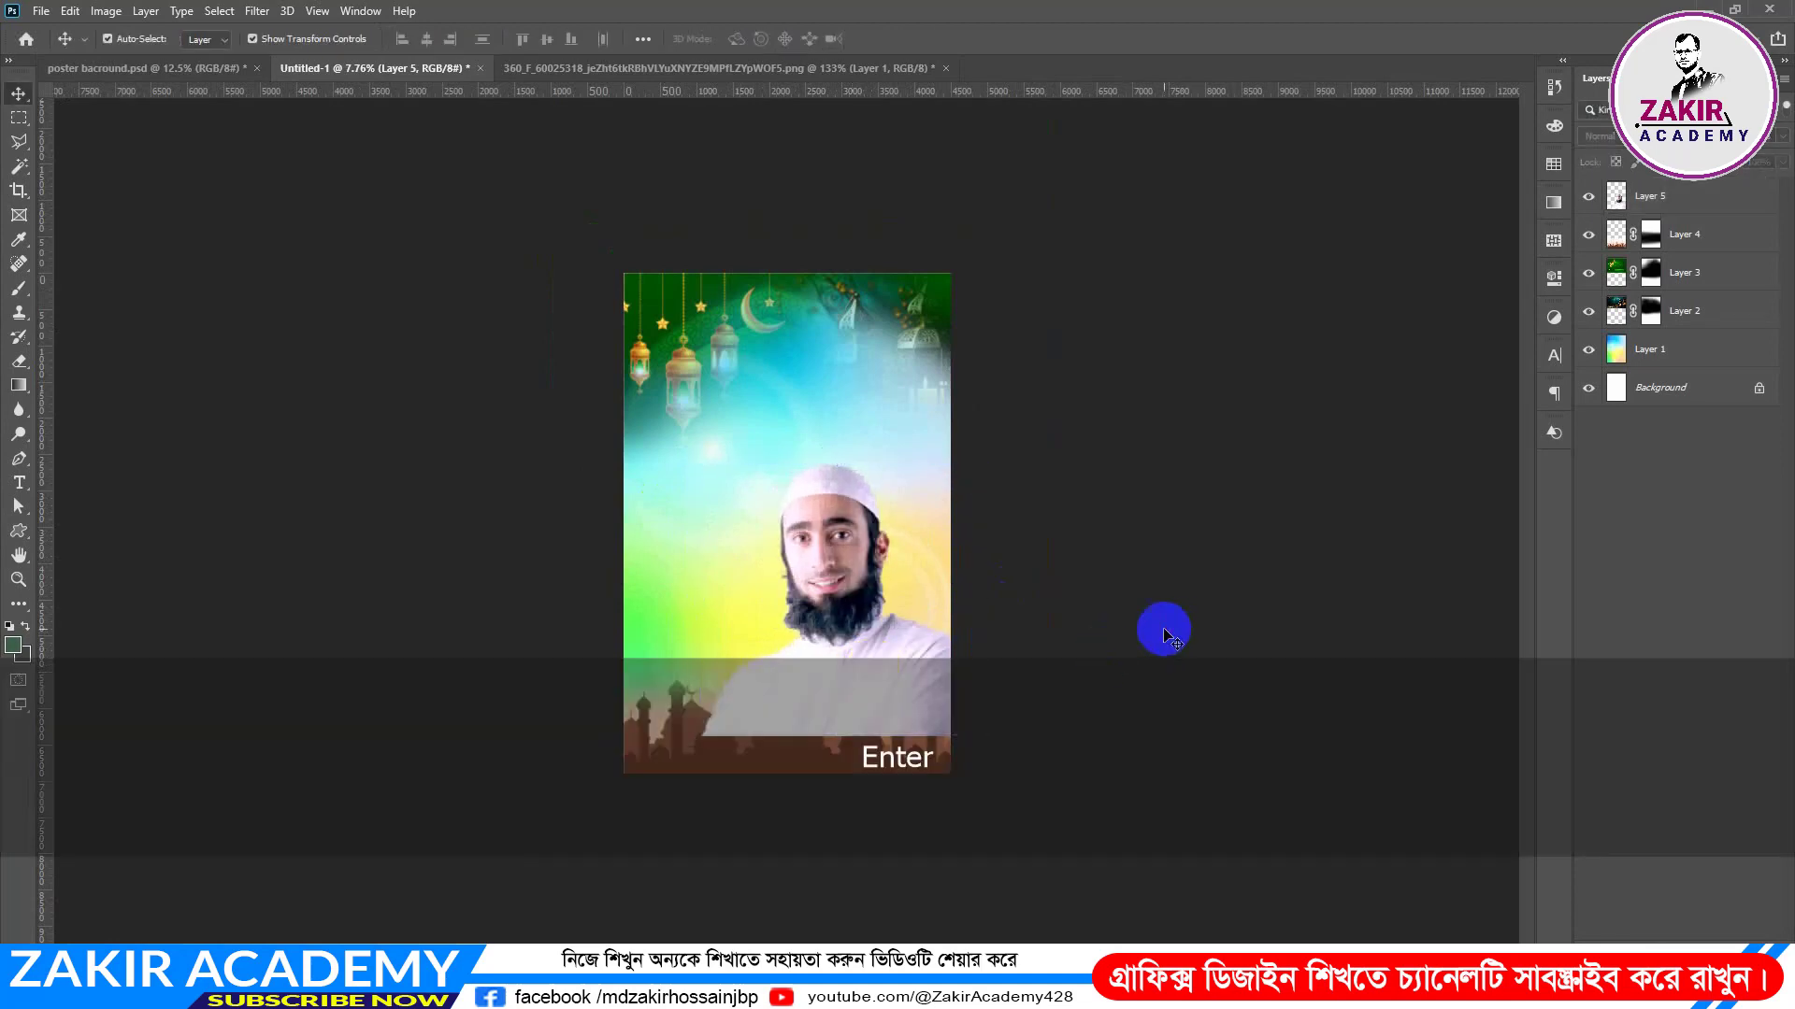
# Step: Add a layer mask to the portrait and paint black along the shirt's lower edge at 43% opacity to blend it into the mosques
pyautogui.scroll(2, 1122, 654)
pyautogui.click(911, 712)
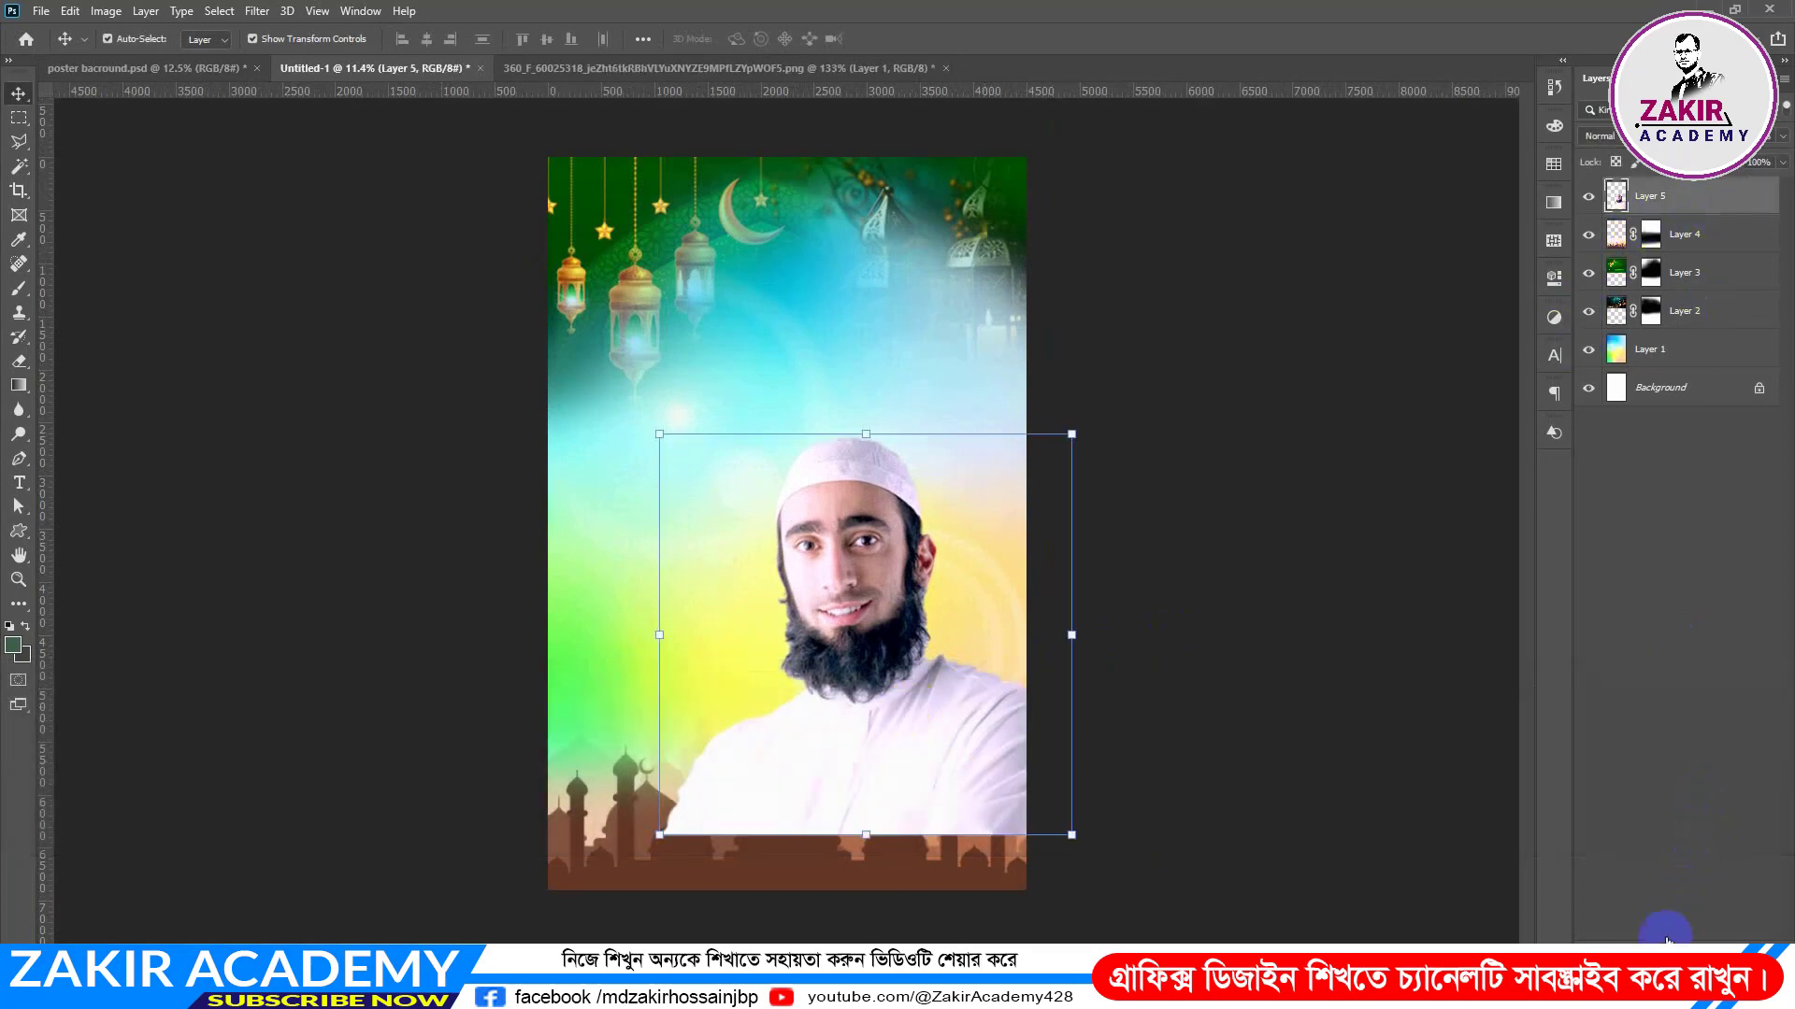
pyautogui.click(1664, 899)
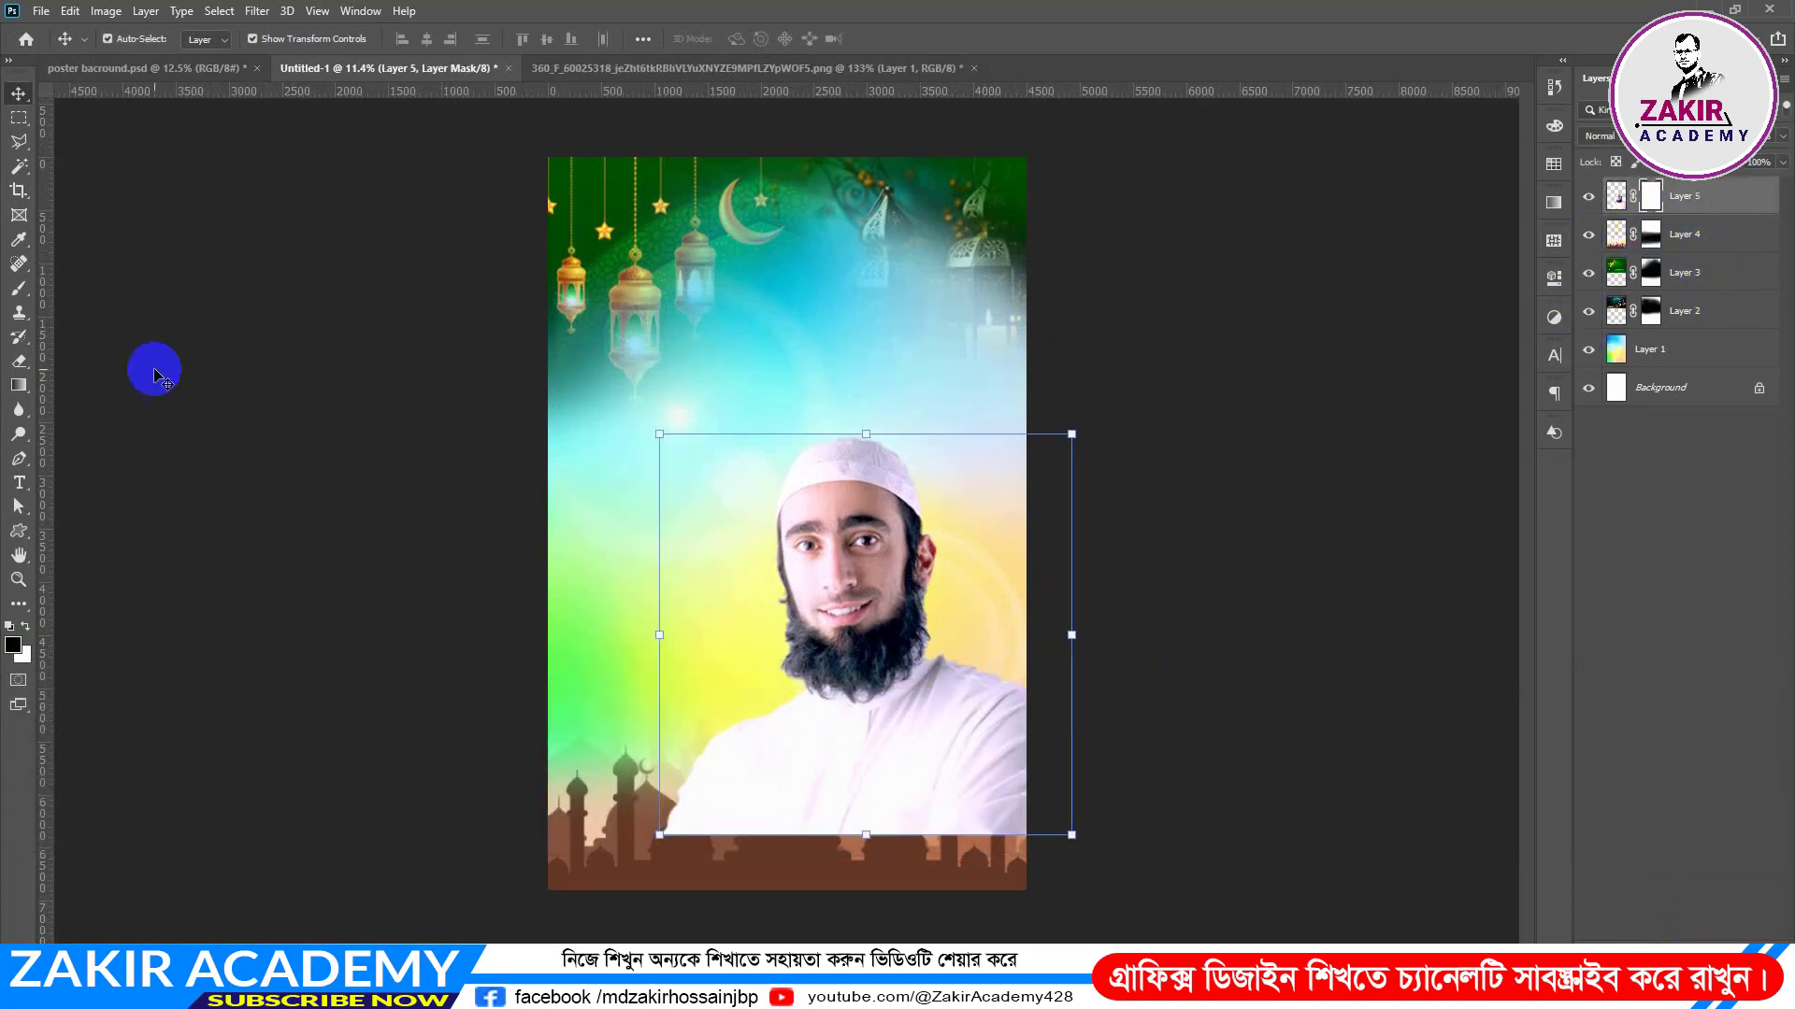
pyautogui.click(18, 288)
pyautogui.click(670, 820)
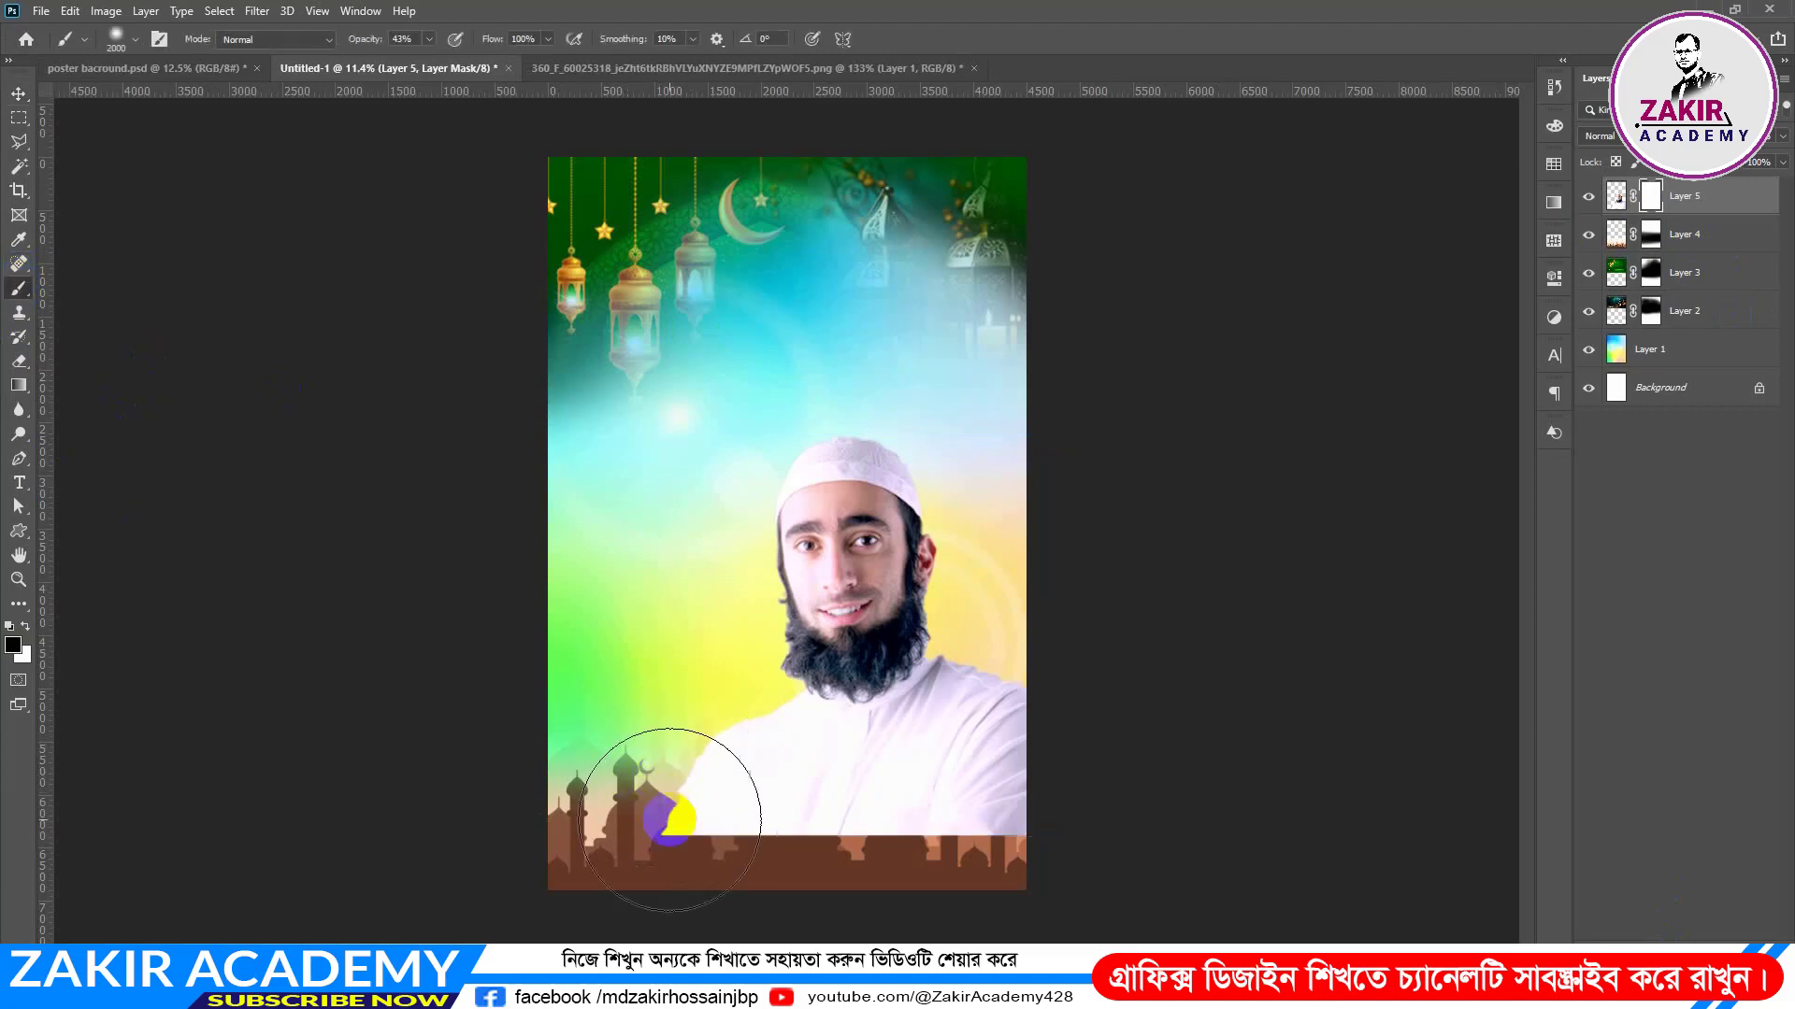
pyautogui.moveTo(670, 820)
pyautogui.mouseDown()
pyautogui.moveTo(601, 869)
pyautogui.moveTo(1010, 882)
pyautogui.moveTo(744, 899)
pyautogui.moveTo(869, 906)
pyautogui.moveTo(939, 888)
pyautogui.moveTo(481, 884)
pyautogui.mouseUp()
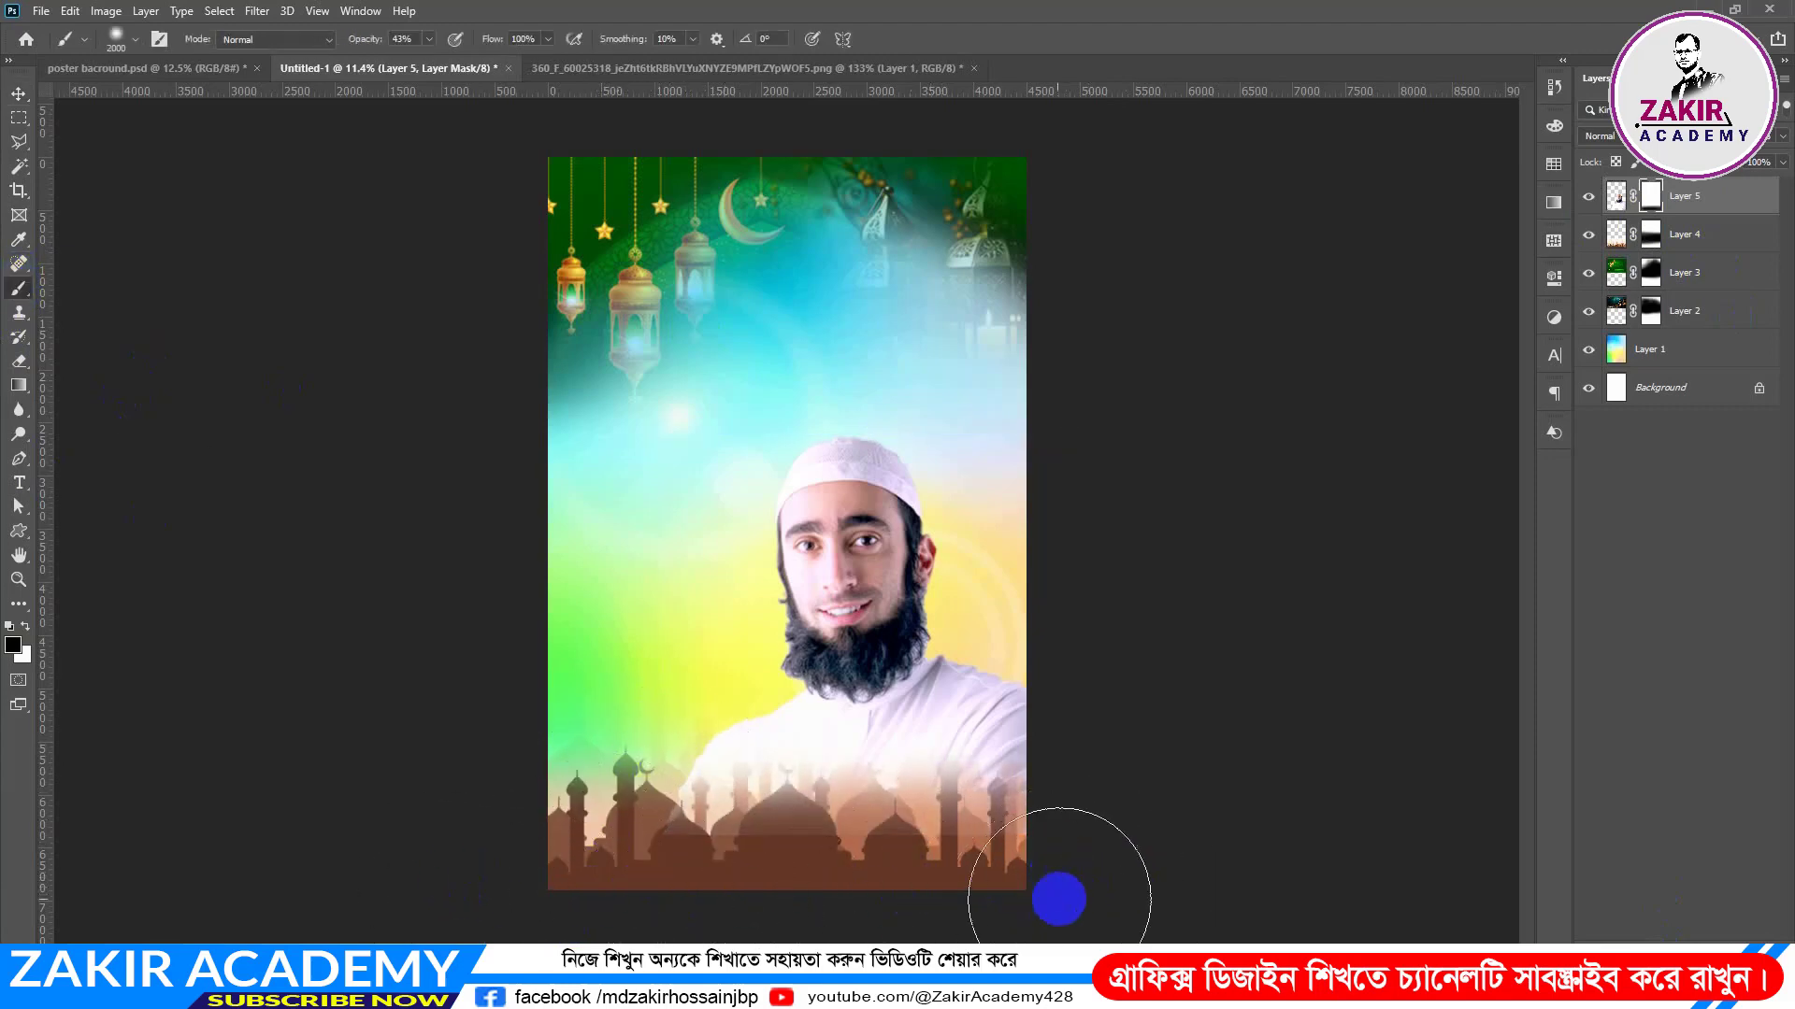
pyautogui.moveTo(1059, 899)
pyautogui.mouseDown()
pyautogui.moveTo(393, 873)
pyautogui.moveTo(916, 924)
pyautogui.mouseUp()
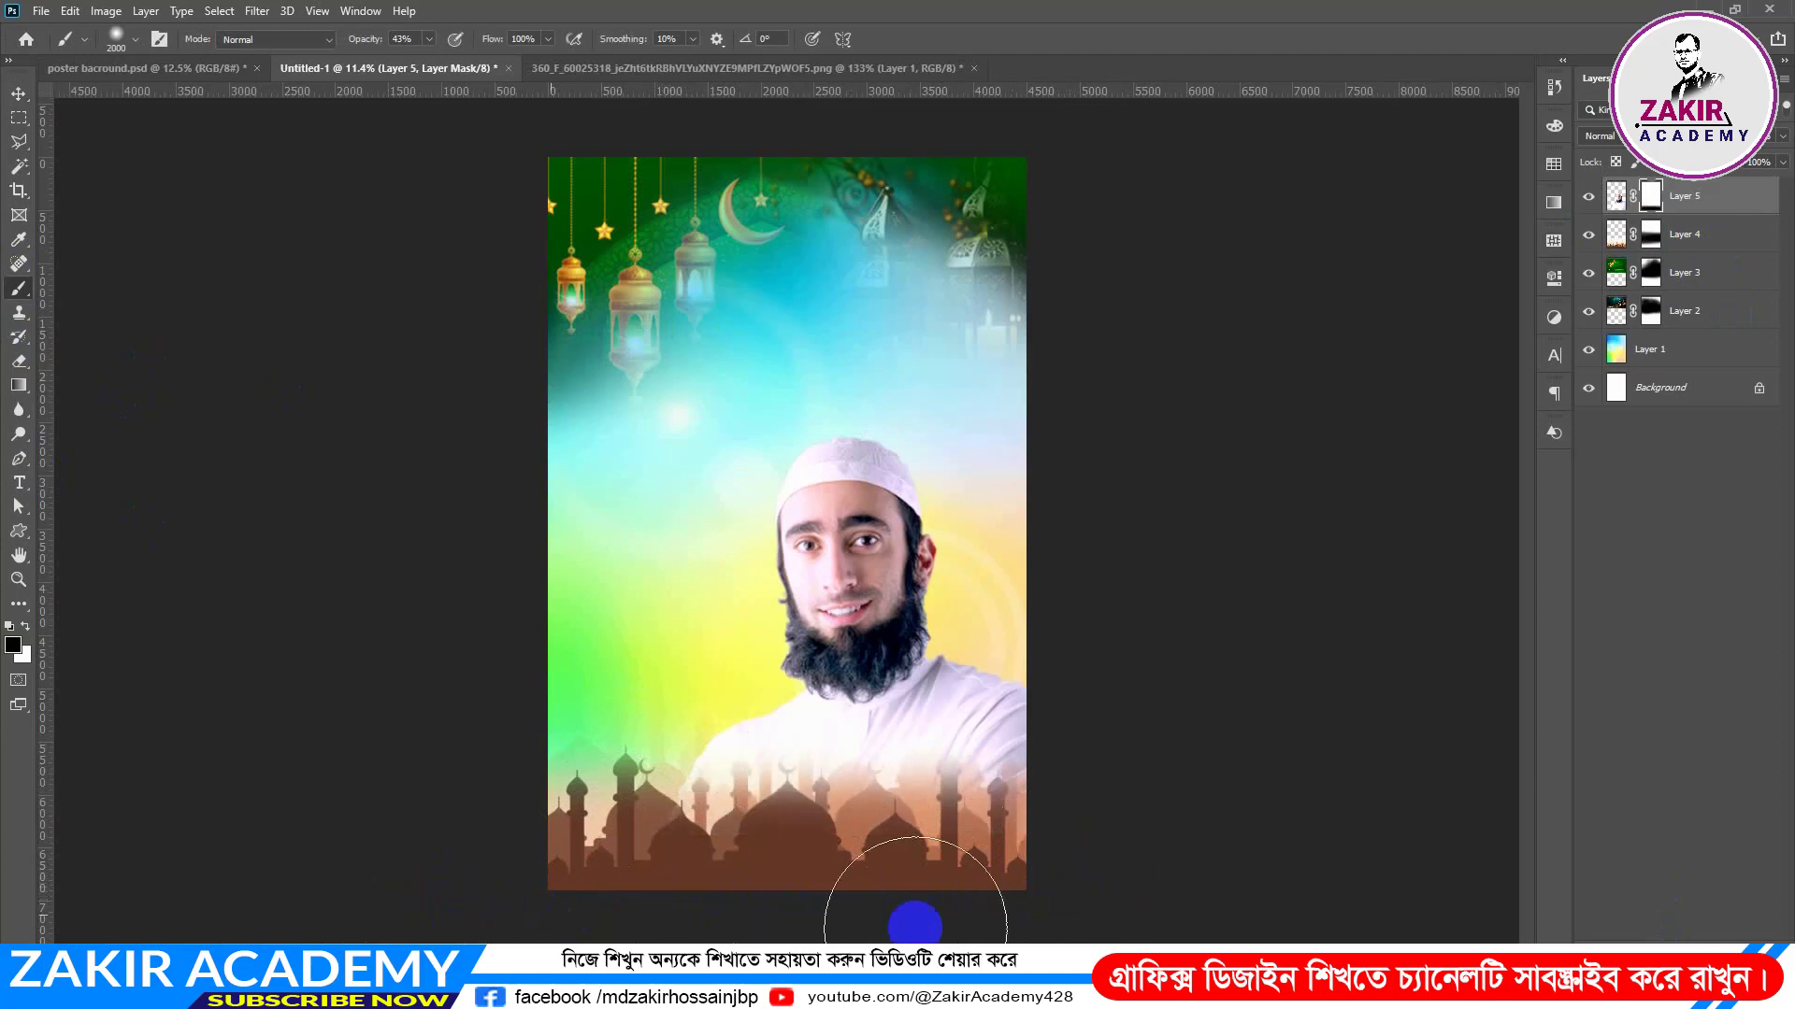
pyautogui.scroll(-3, 551, 750)
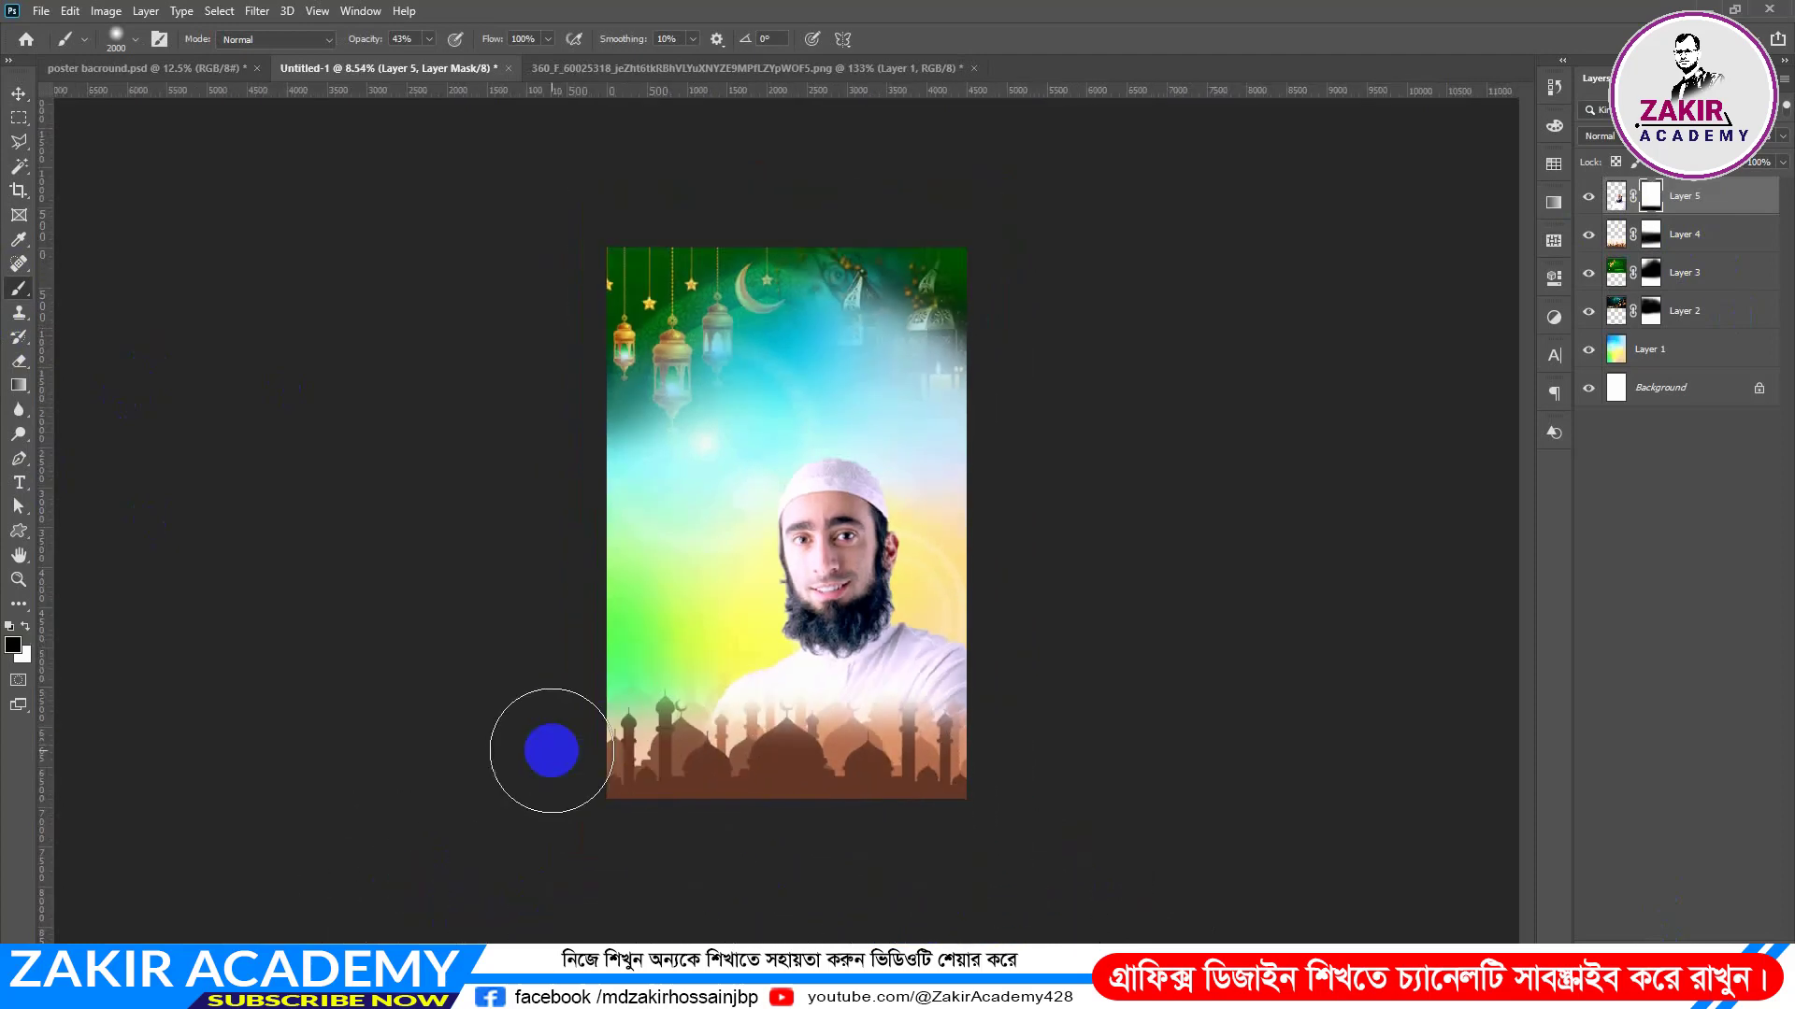
pyautogui.scroll(3, 730, 722)
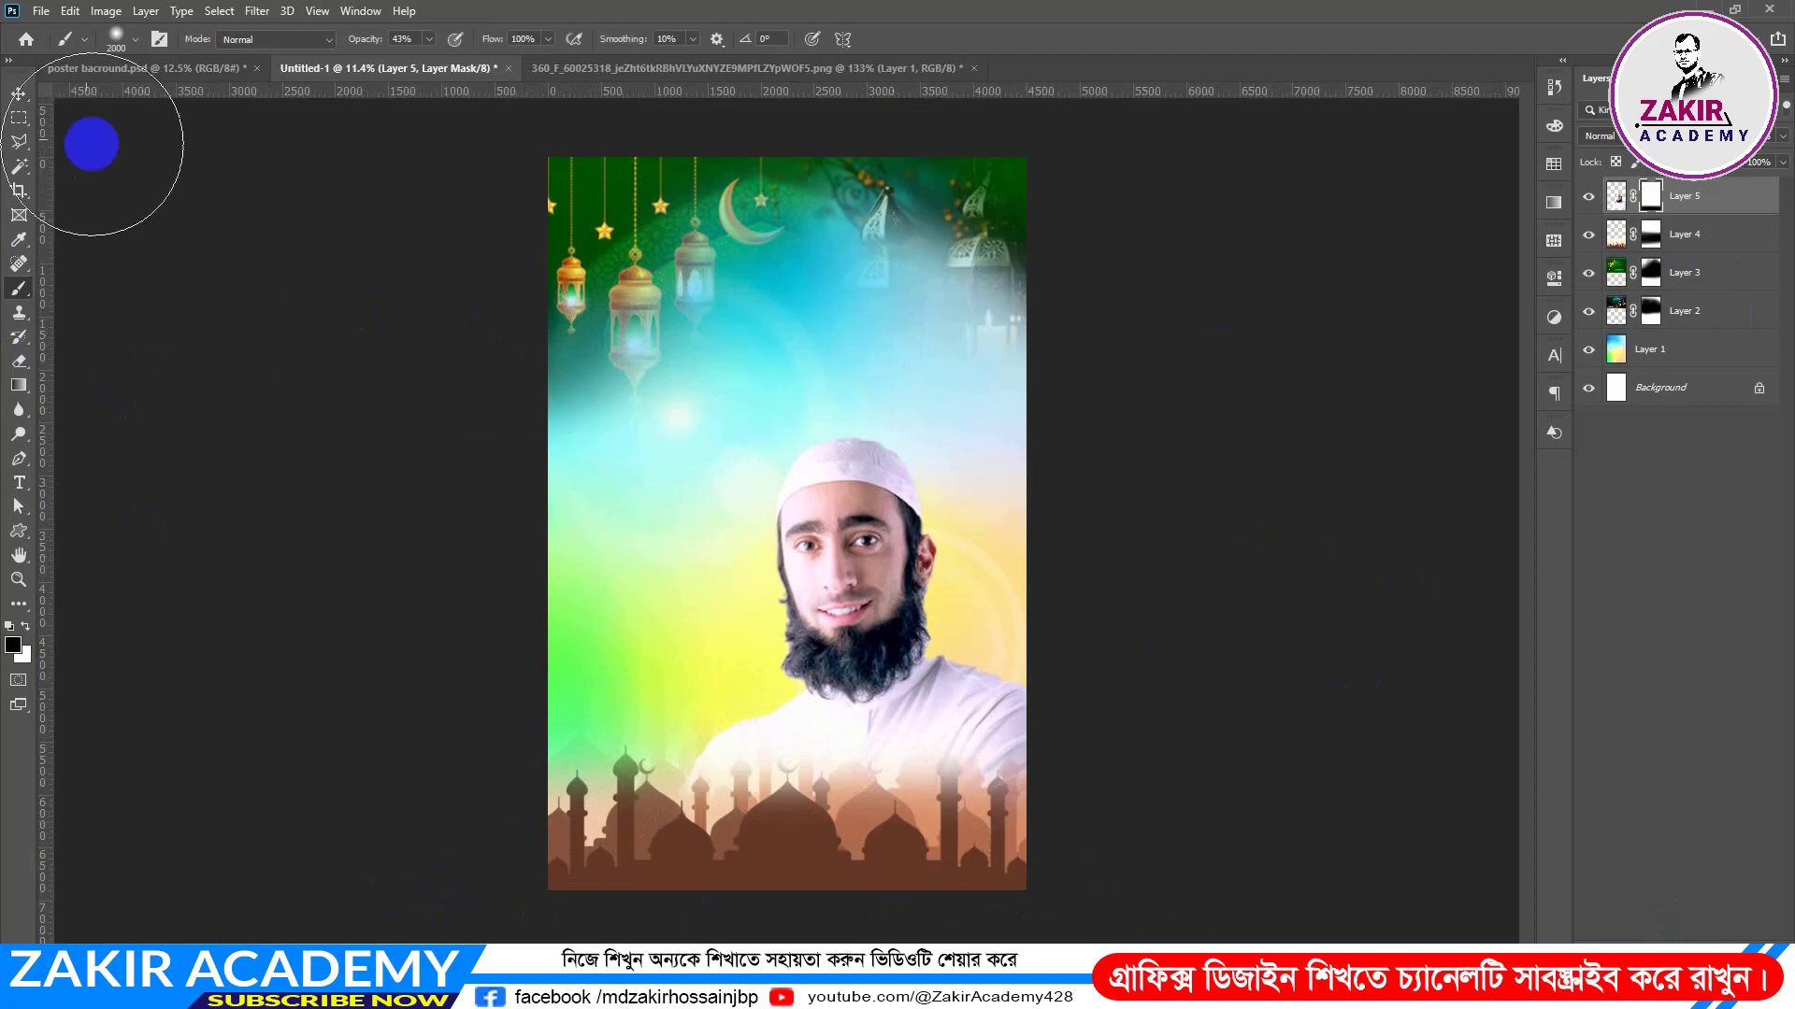
# Step: Deselect all layers in Untitled-1 and close the portrait source document
pyautogui.click(19, 94)
pyautogui.click(1654, 497)
pyautogui.scroll(-1, 947, 458)
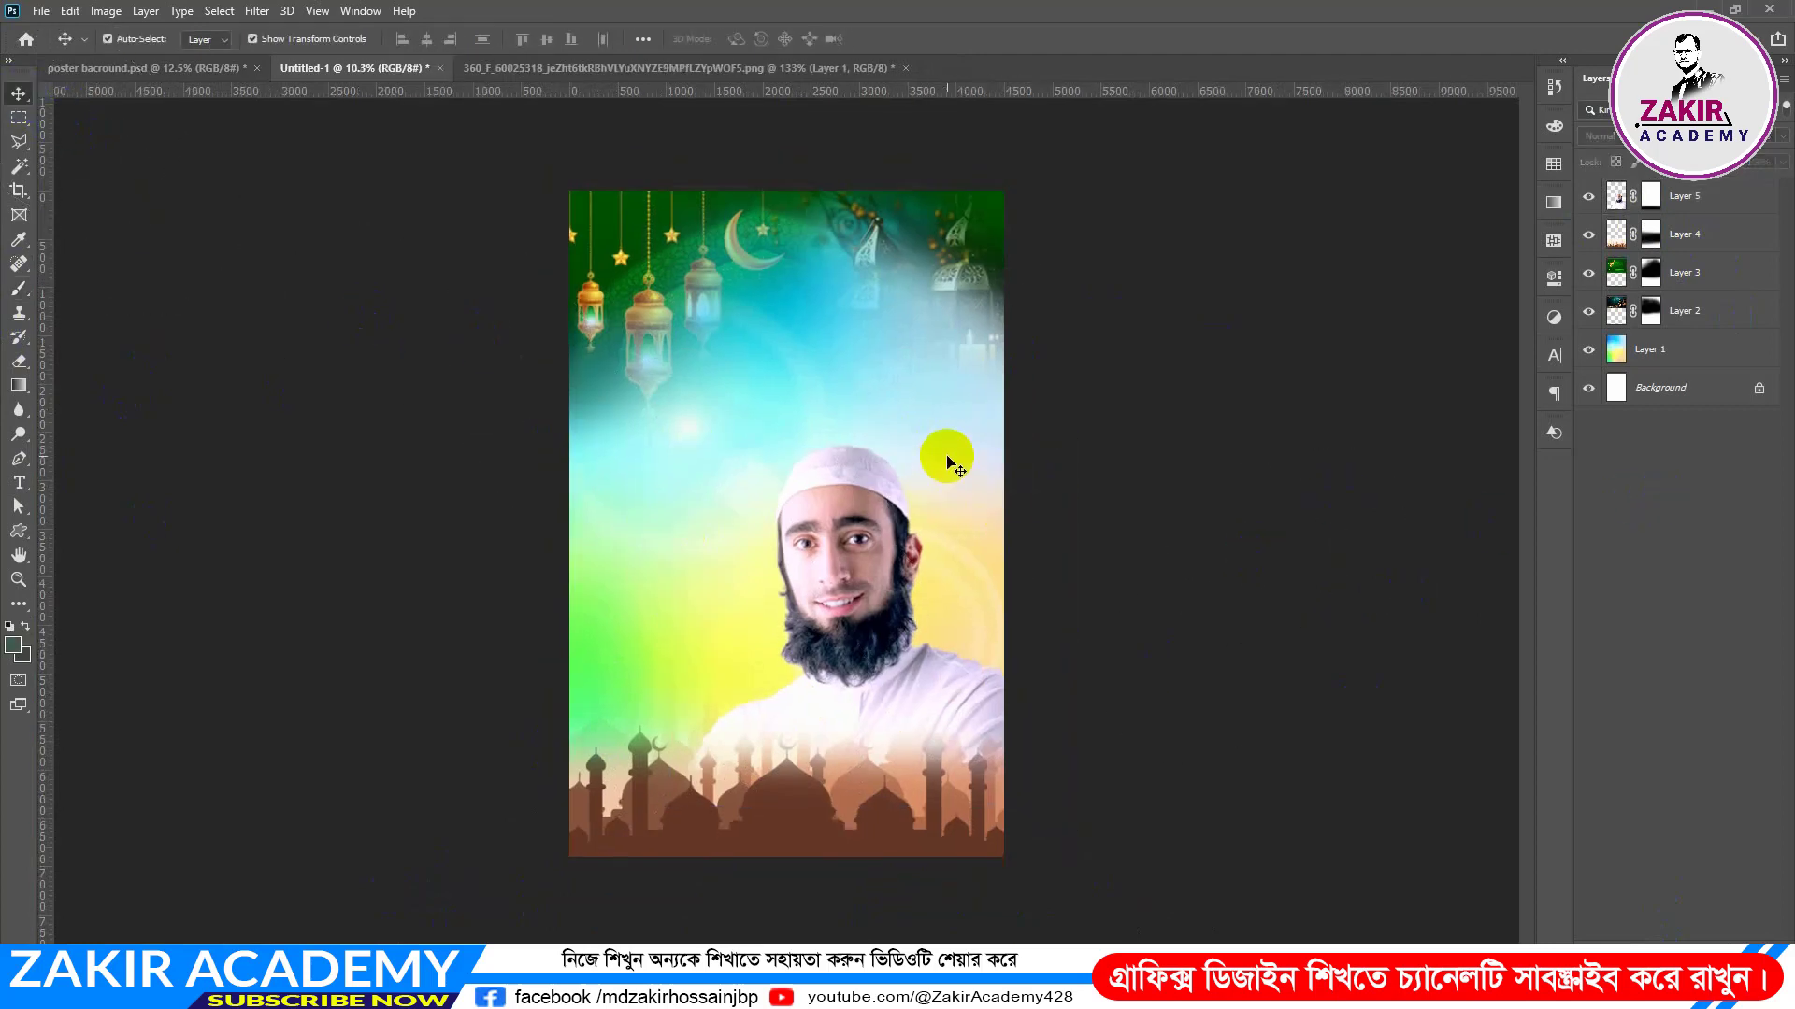
pyautogui.scroll(2, 947, 458)
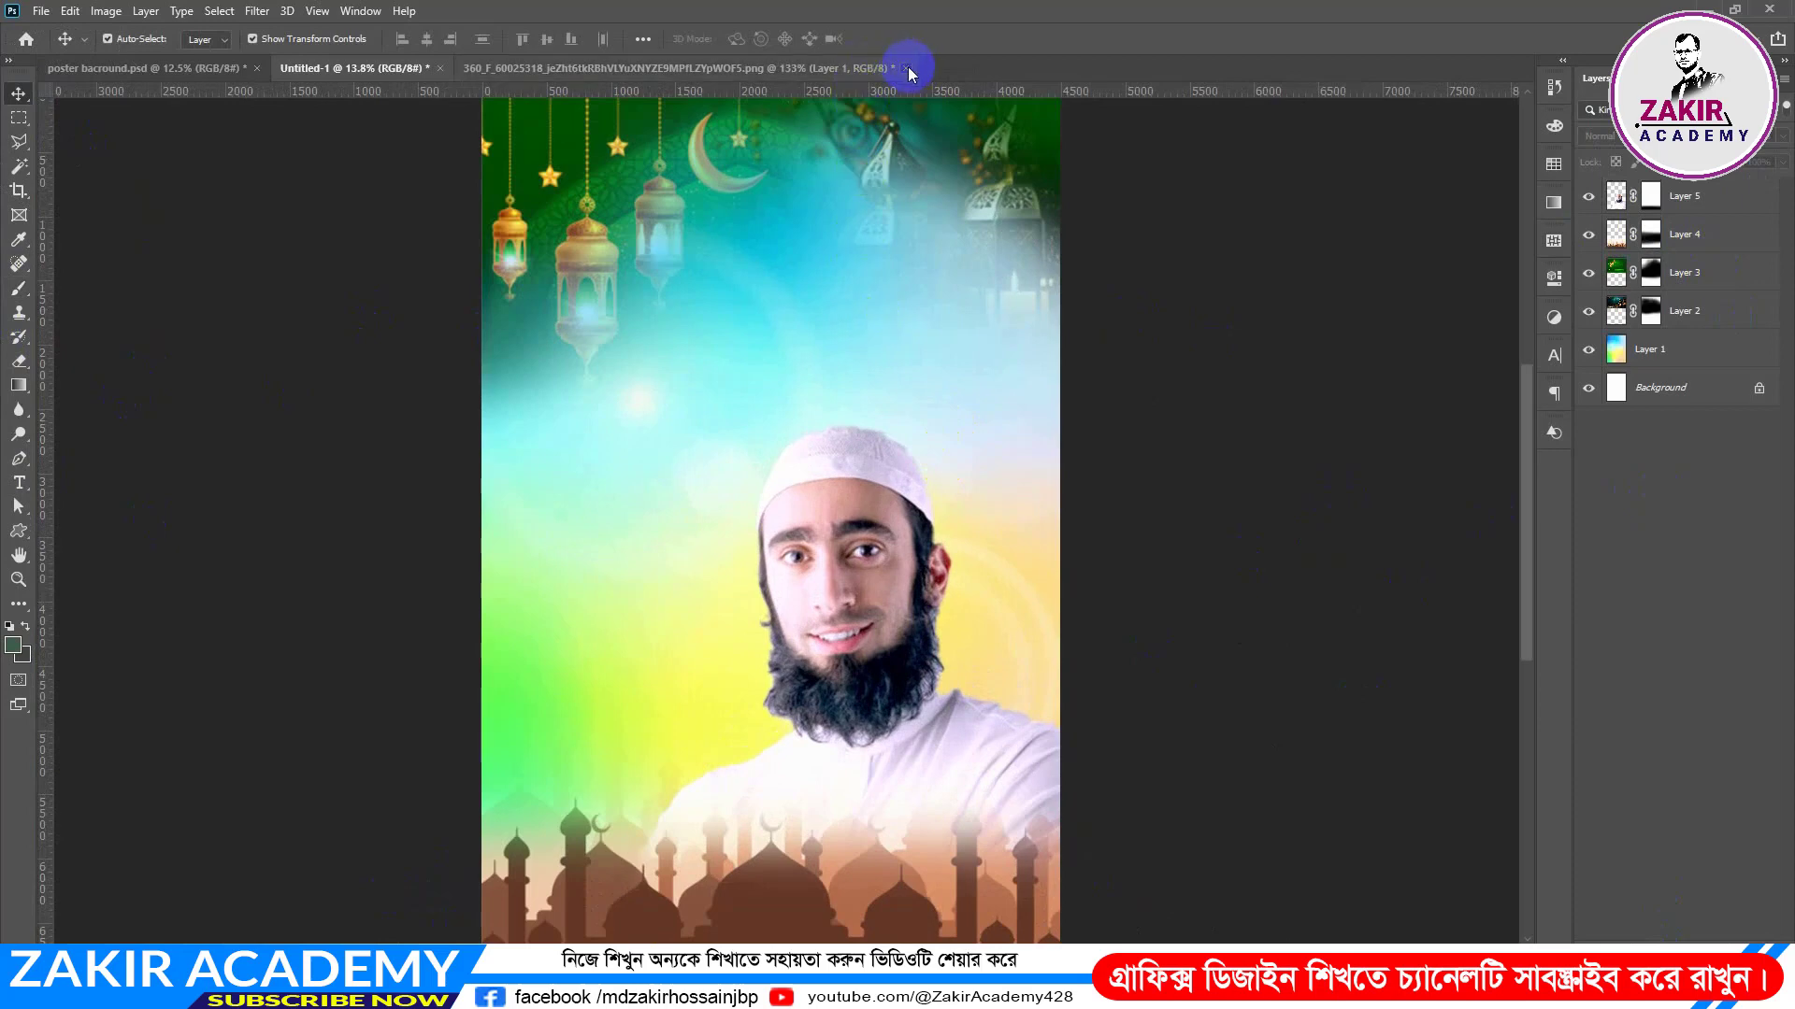
pyautogui.click(906, 68)
pyautogui.click(881, 378)
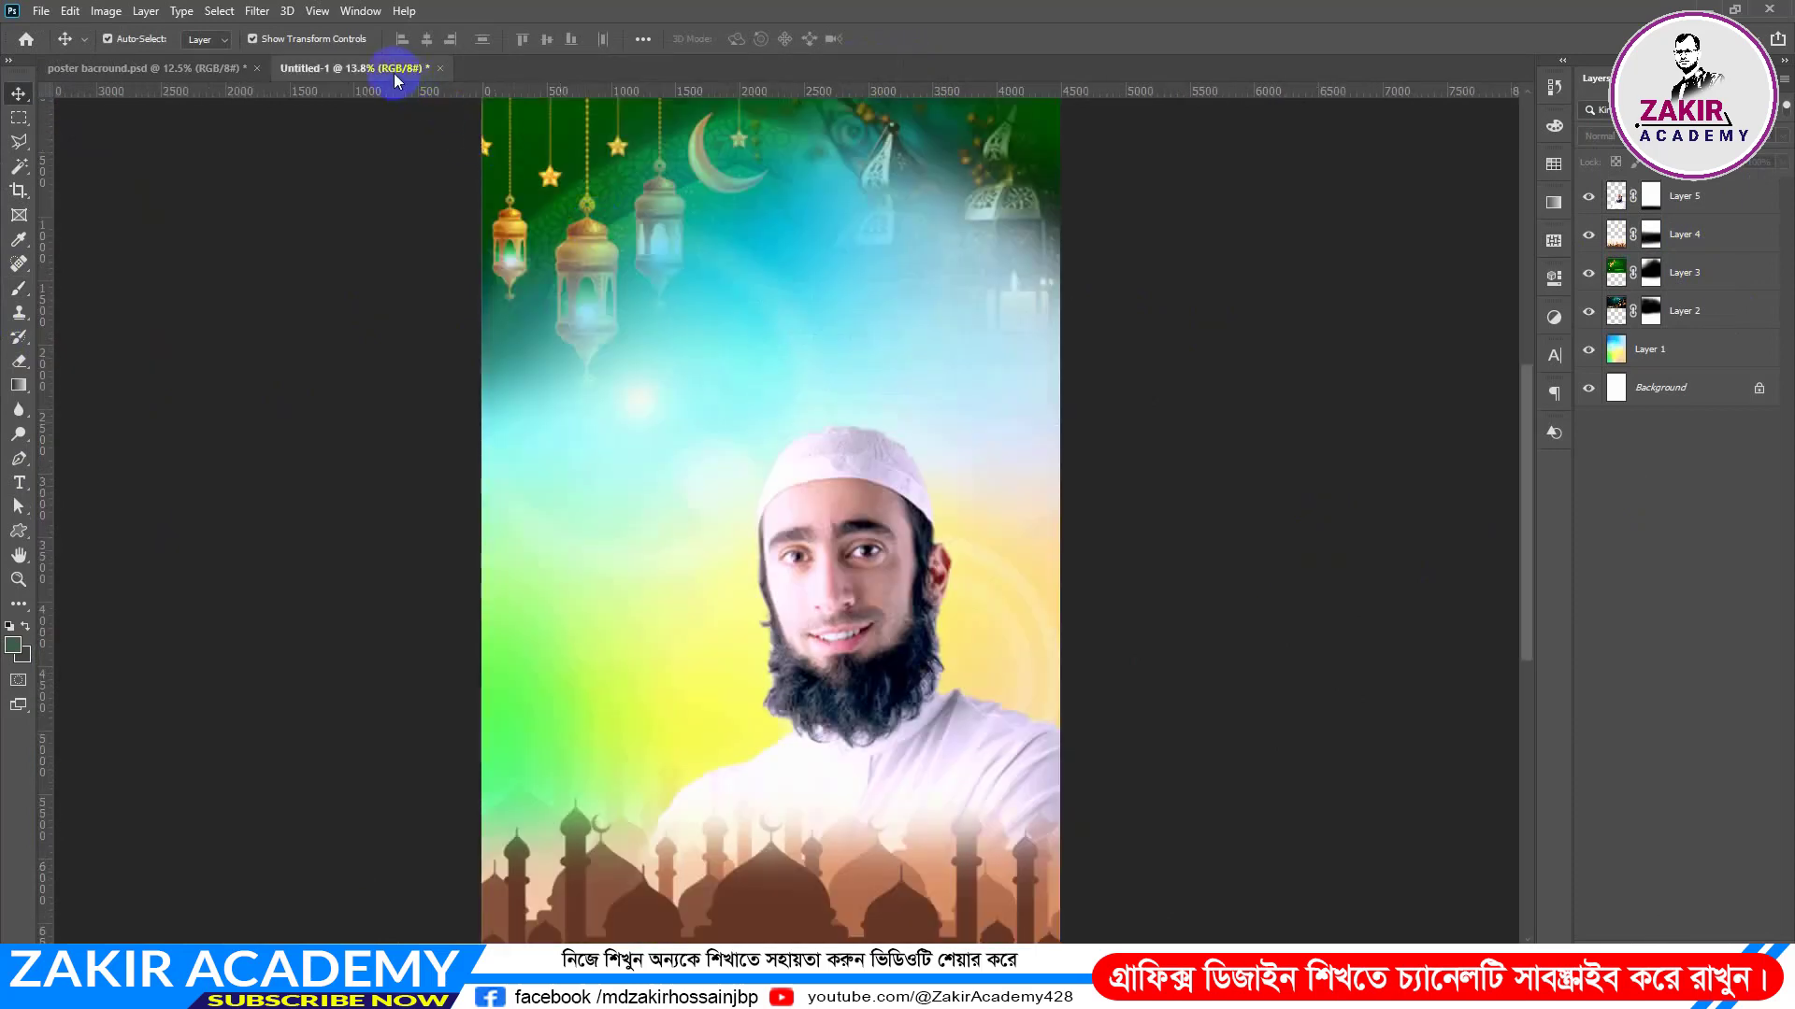
# Step: Export the poster with Save for Web as a maximum-quality JPEG named "Poster Bacround" on the Desktop
pyautogui.scroll(-2, 834, 502)
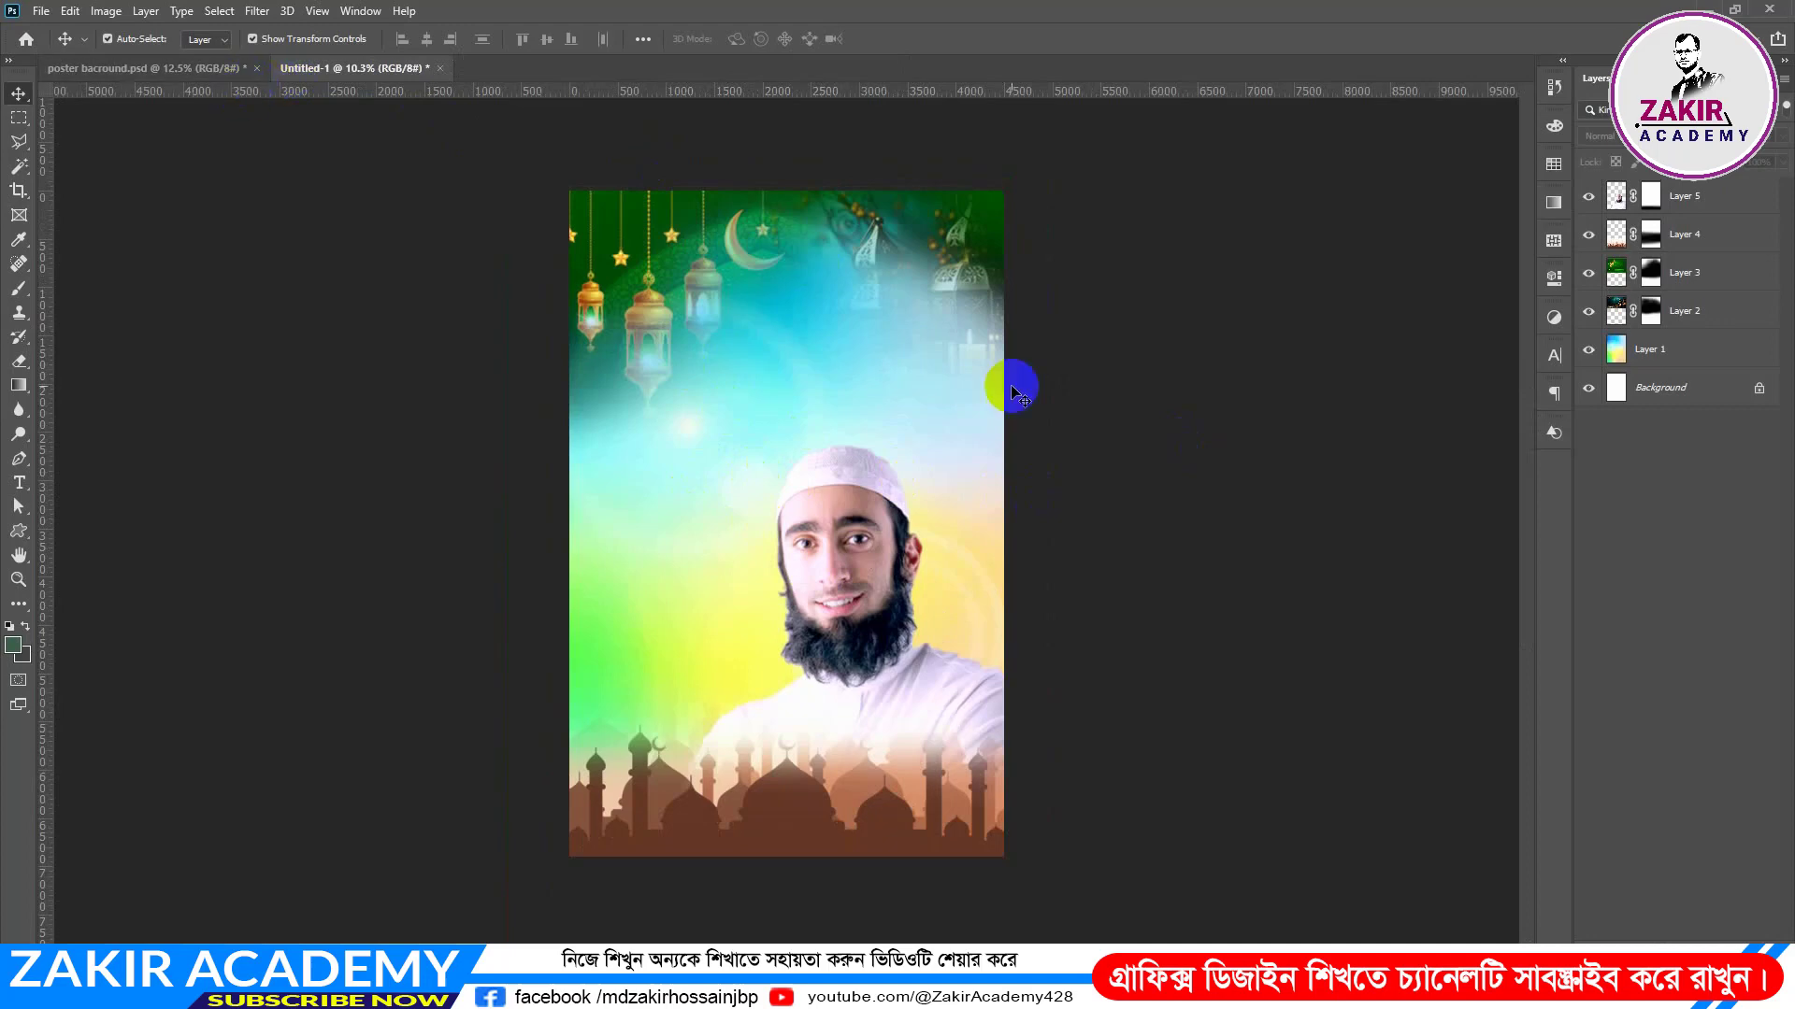
pyautogui.click(41, 12)
pyautogui.moveTo(84, 282)
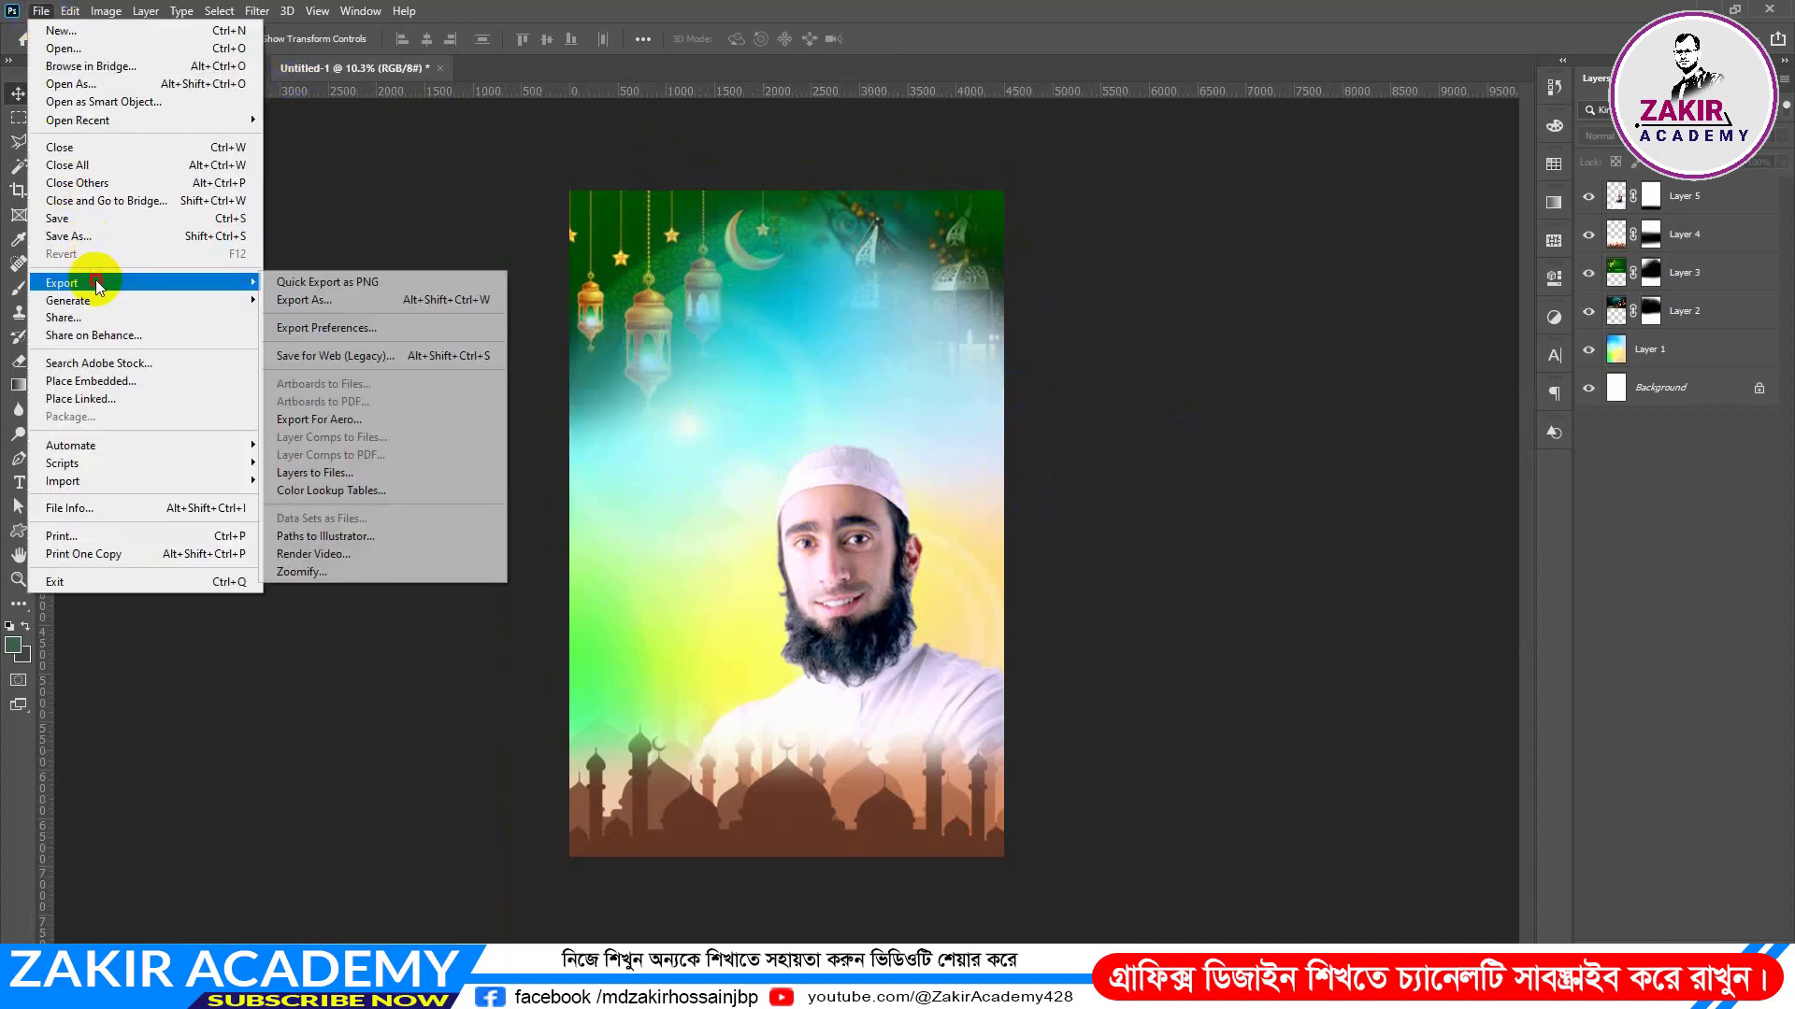
pyautogui.click(323, 357)
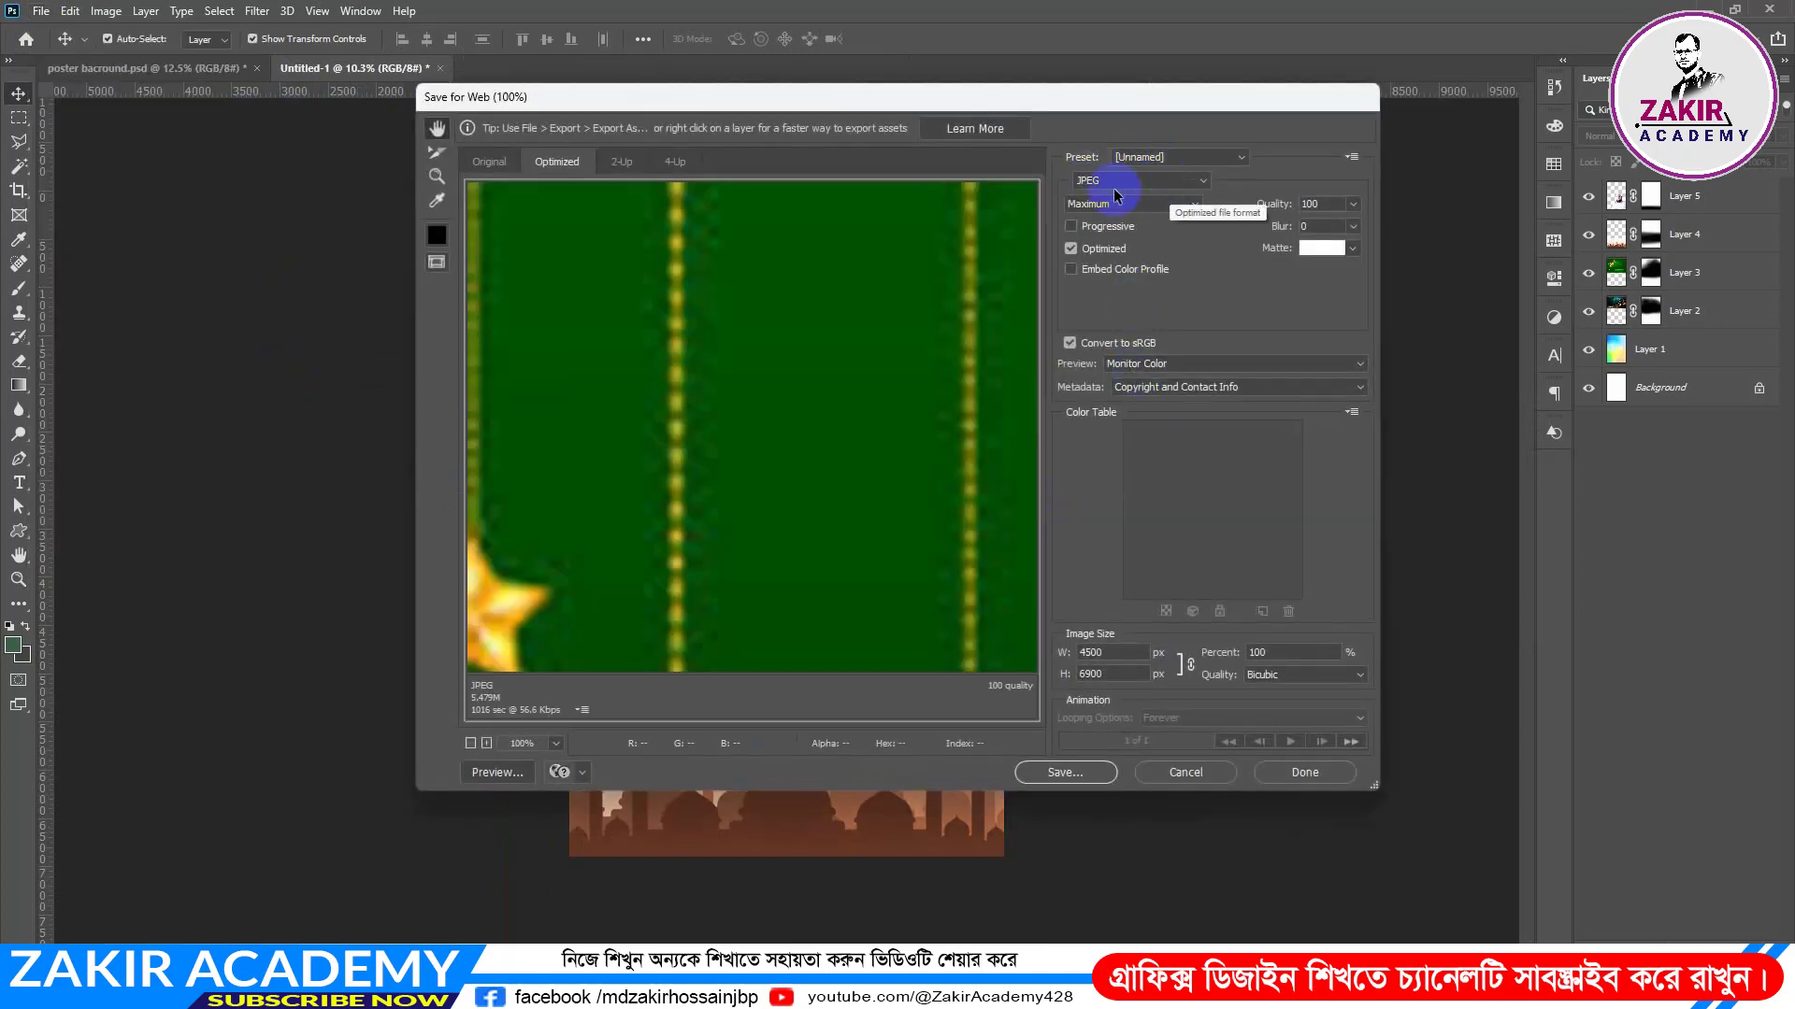
pyautogui.click(1067, 772)
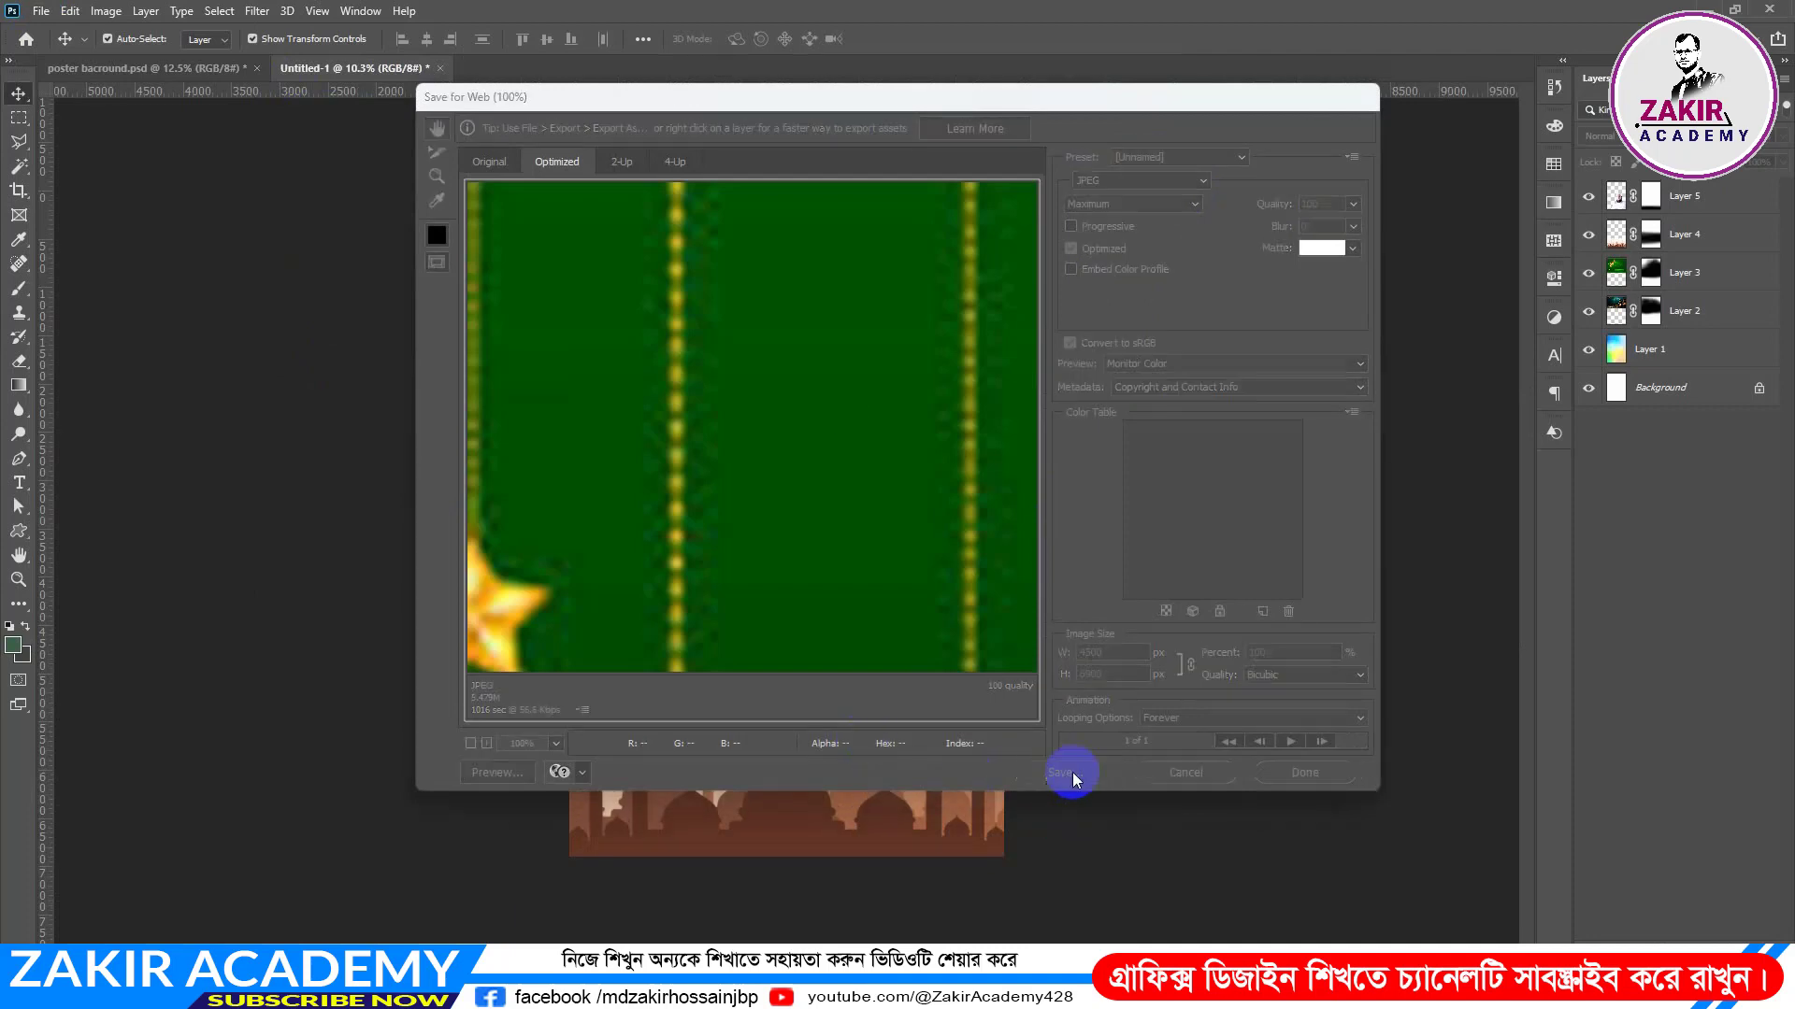
pyautogui.click(470, 258)
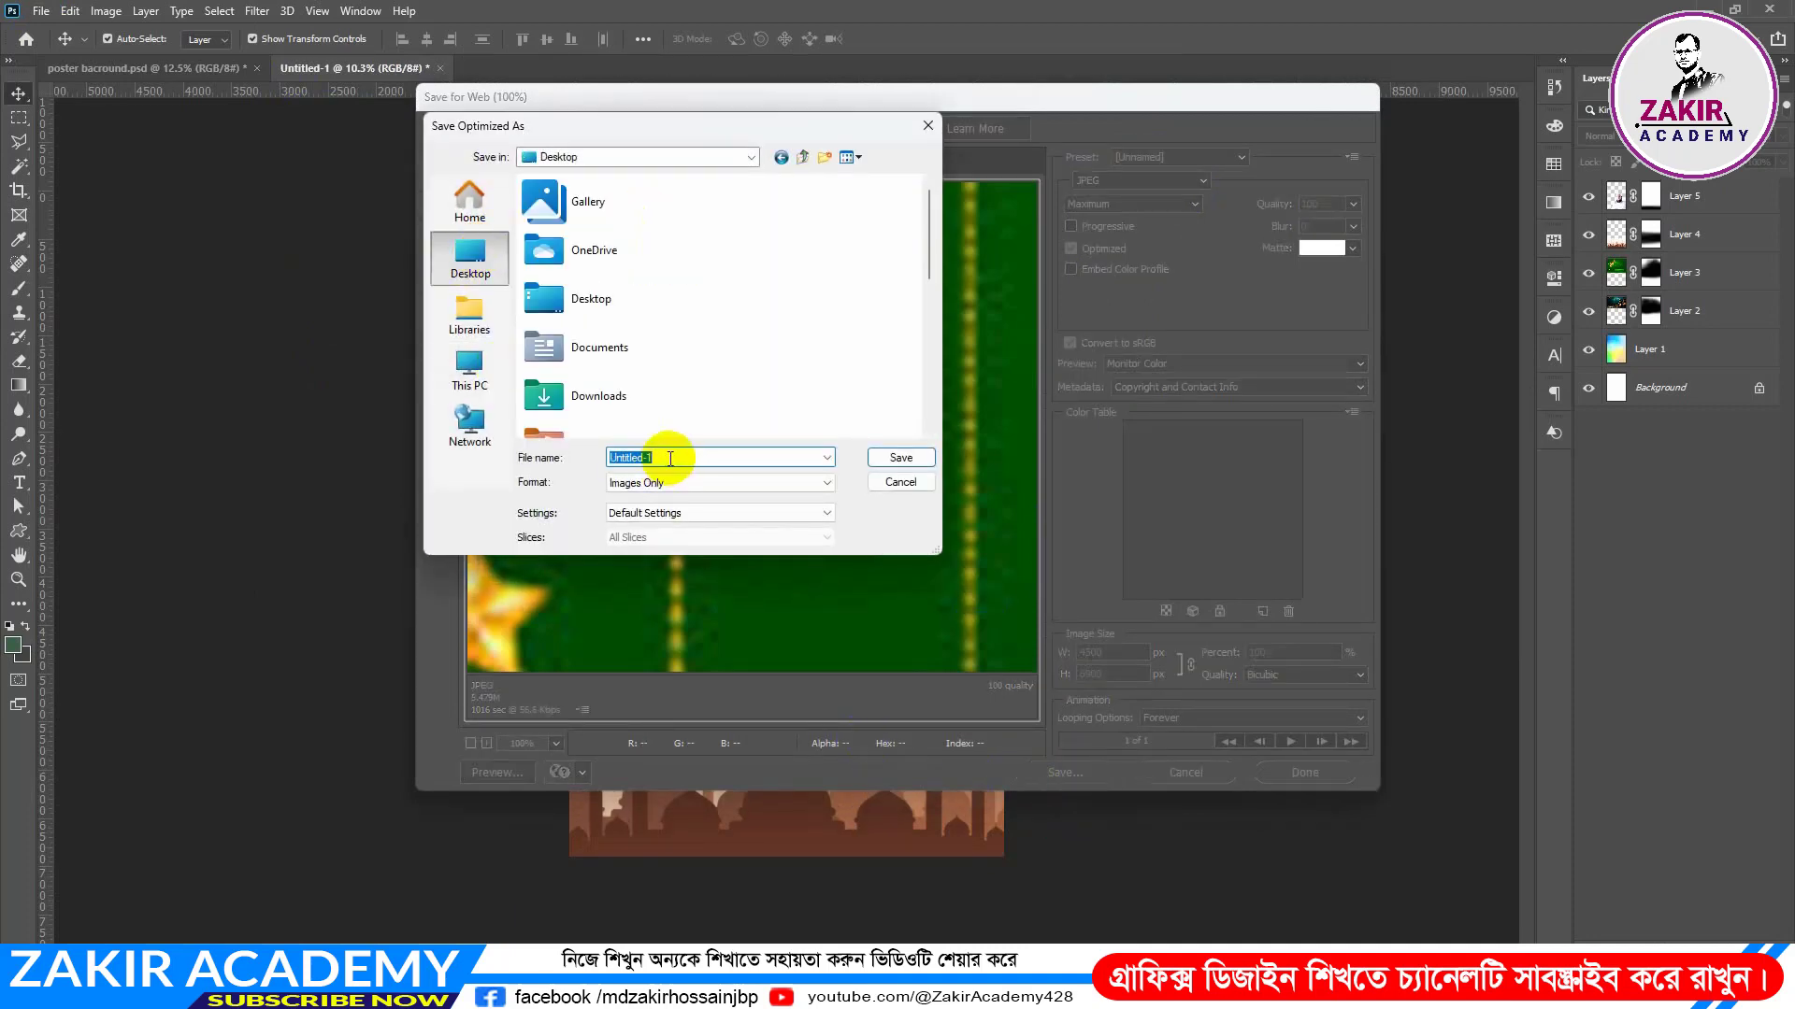
pyautogui.press('BackSpace')
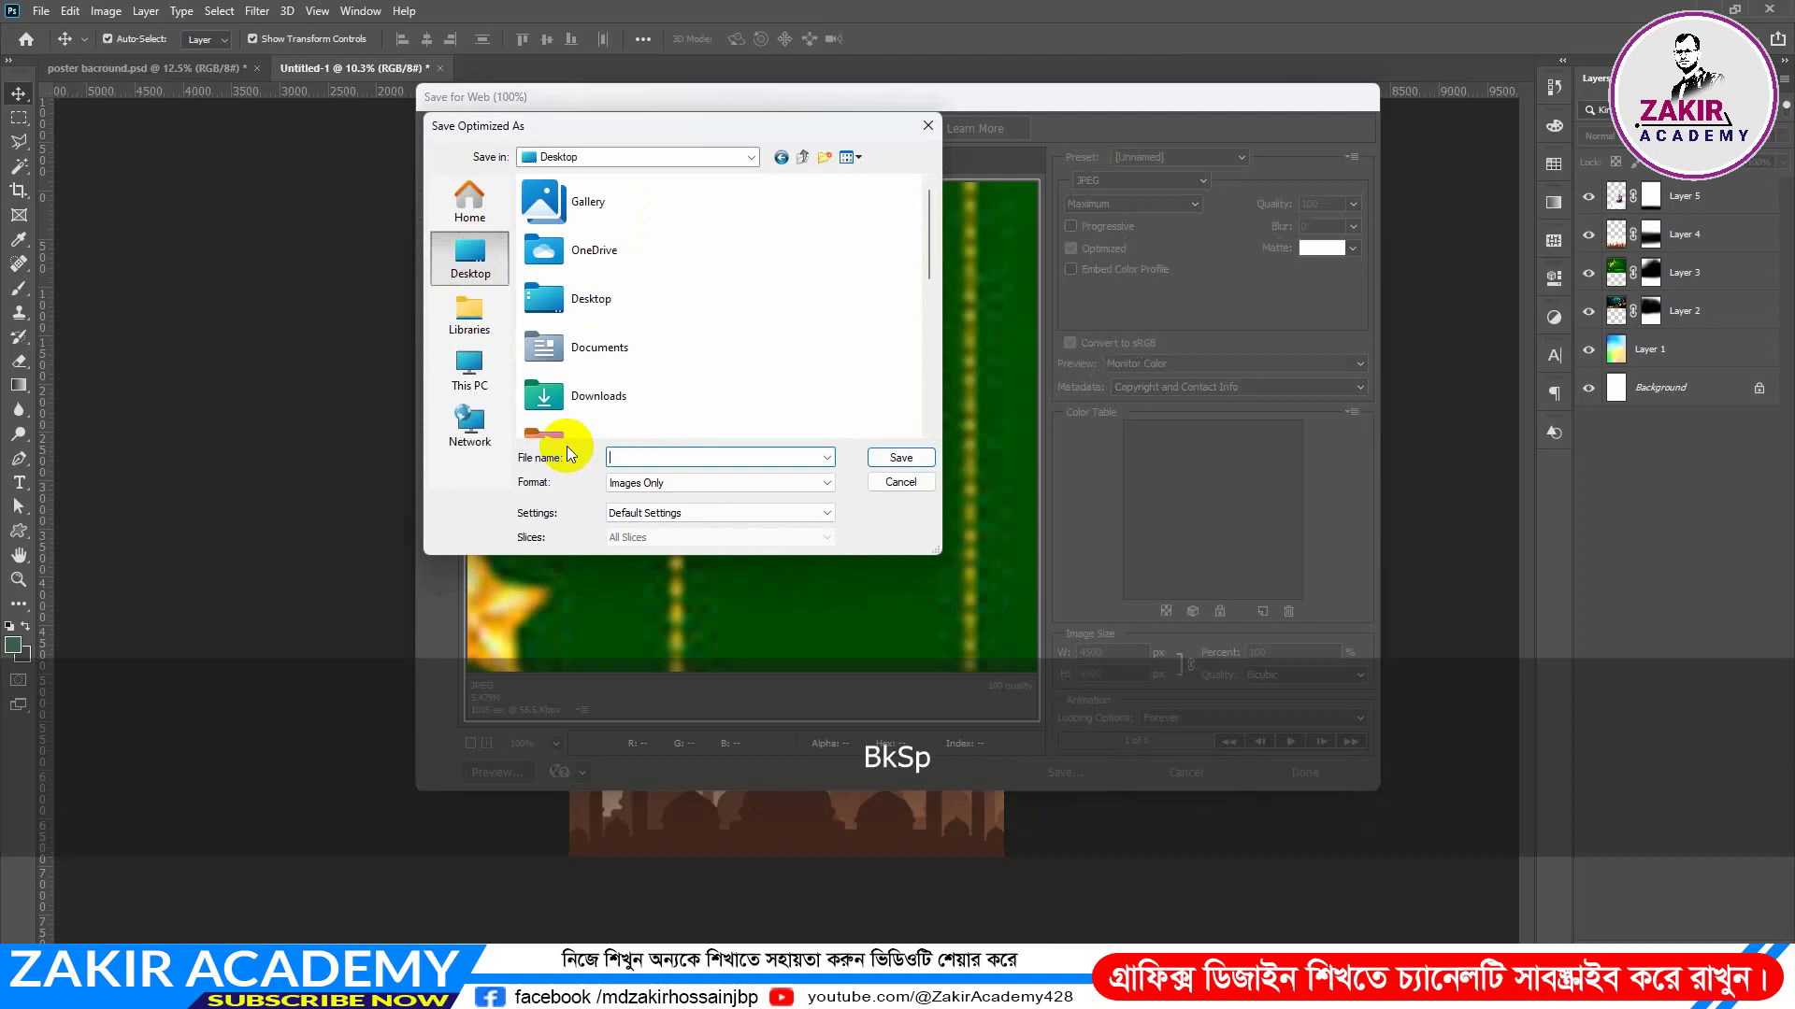
pyautogui.write('Poster Bacround')
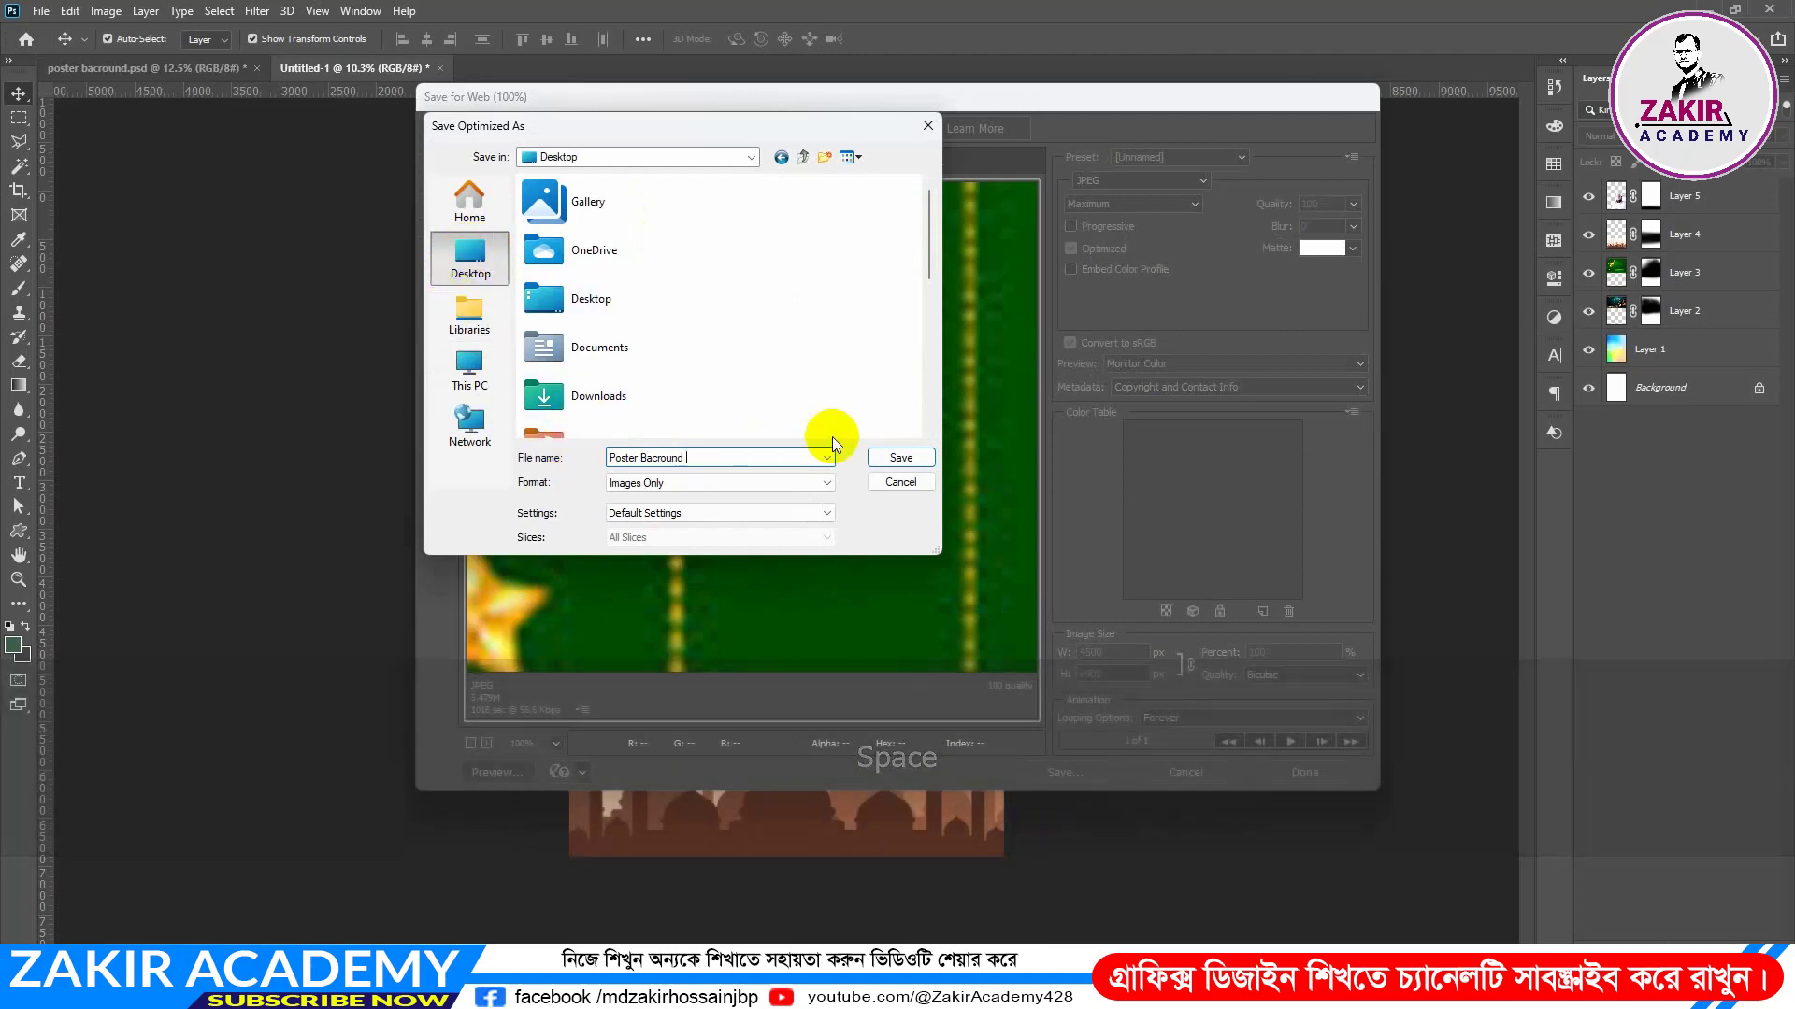
pyautogui.click(900, 458)
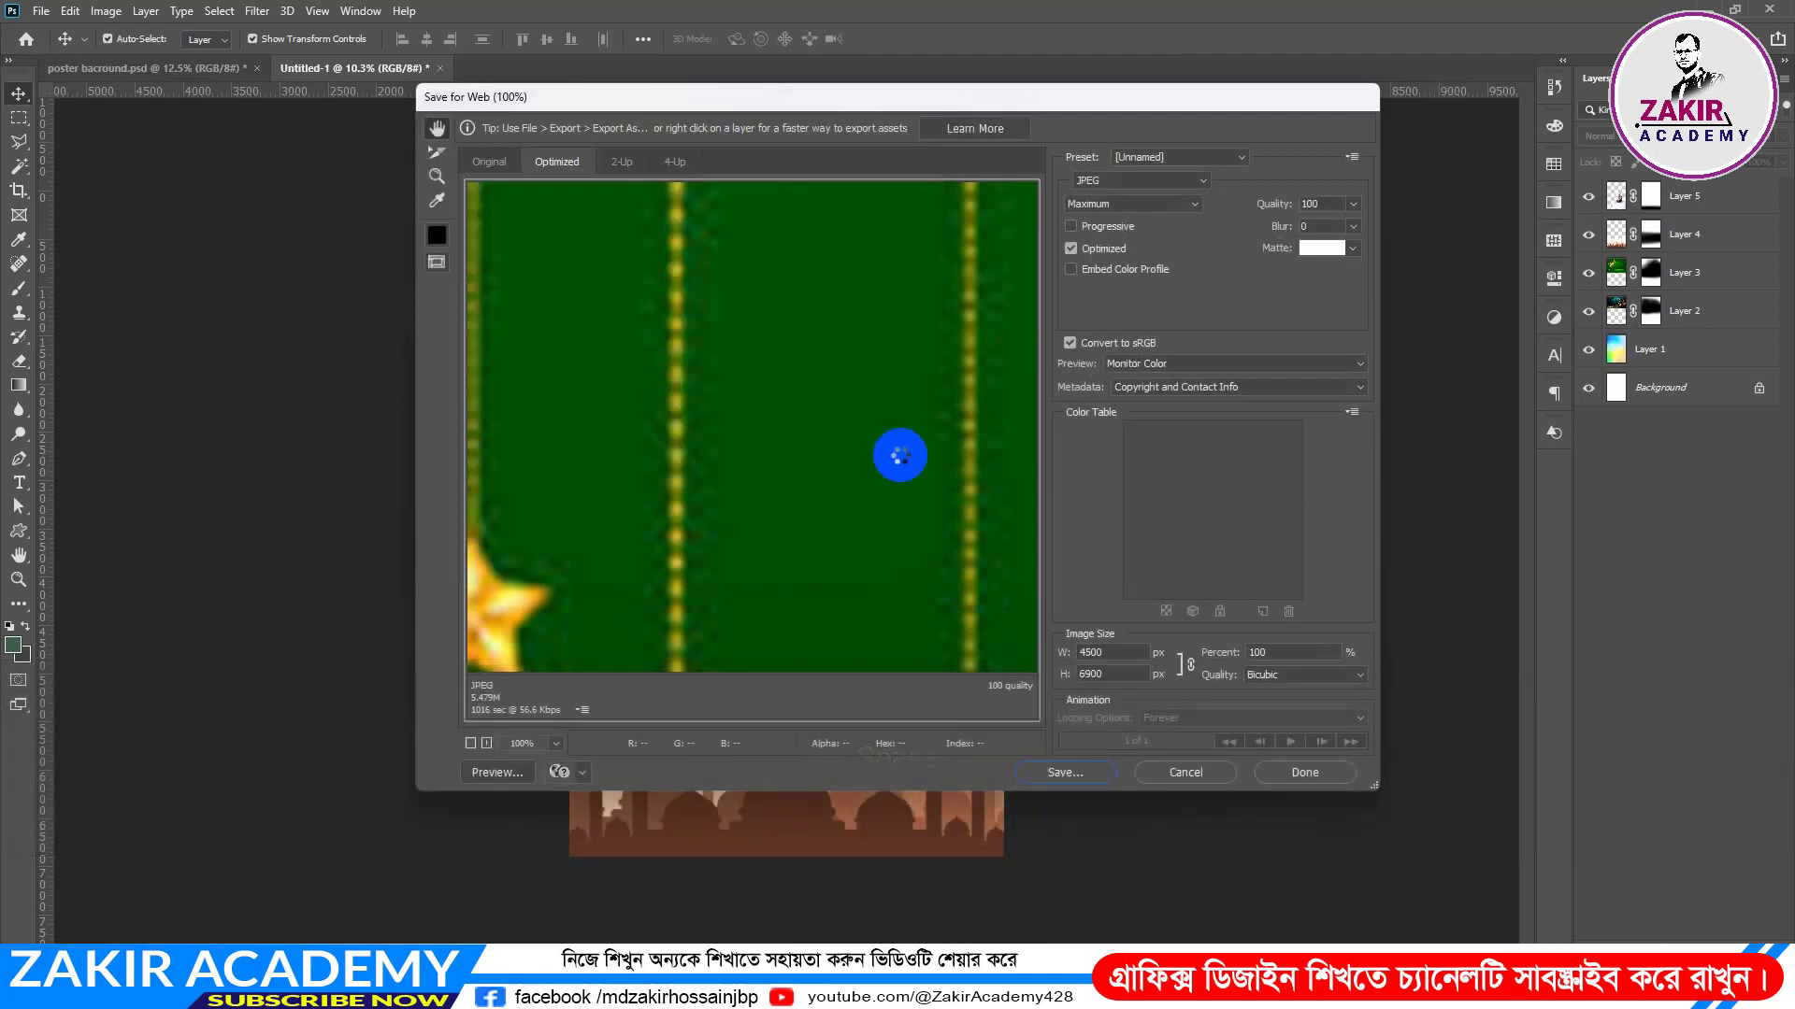
pyautogui.scroll(-1, 1105, 275)
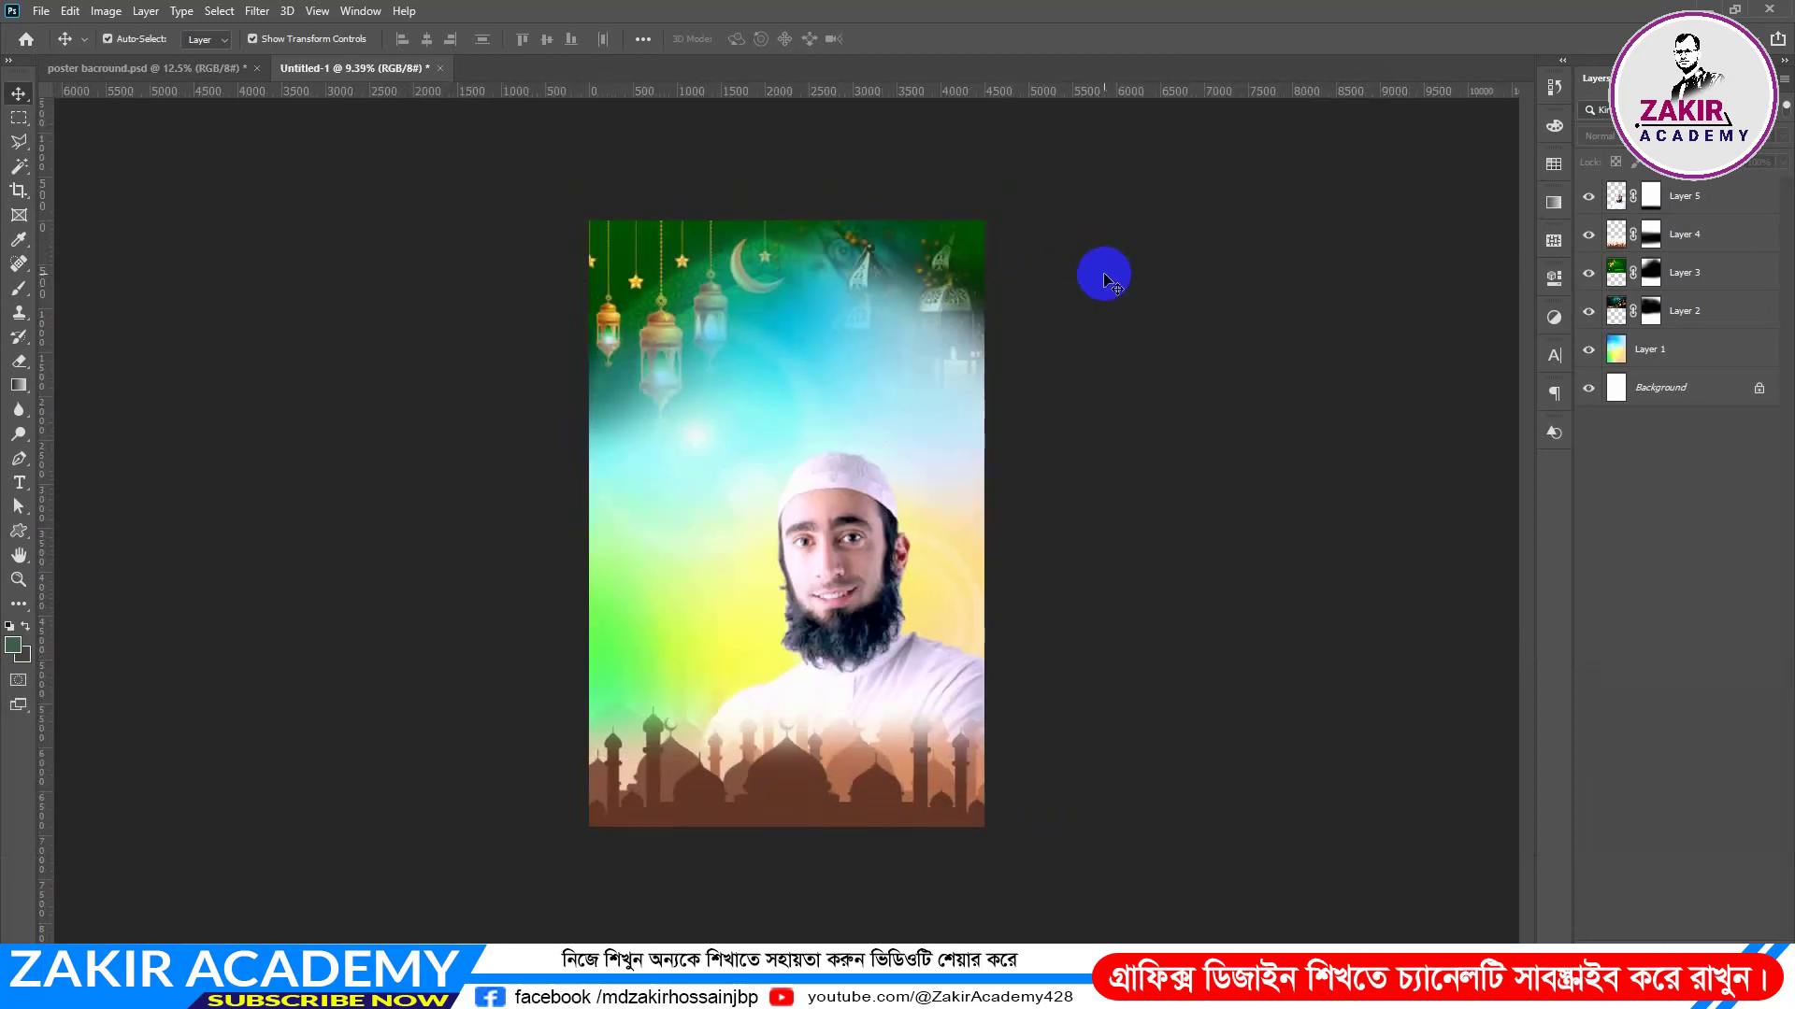
pyautogui.scroll(1, 1105, 274)
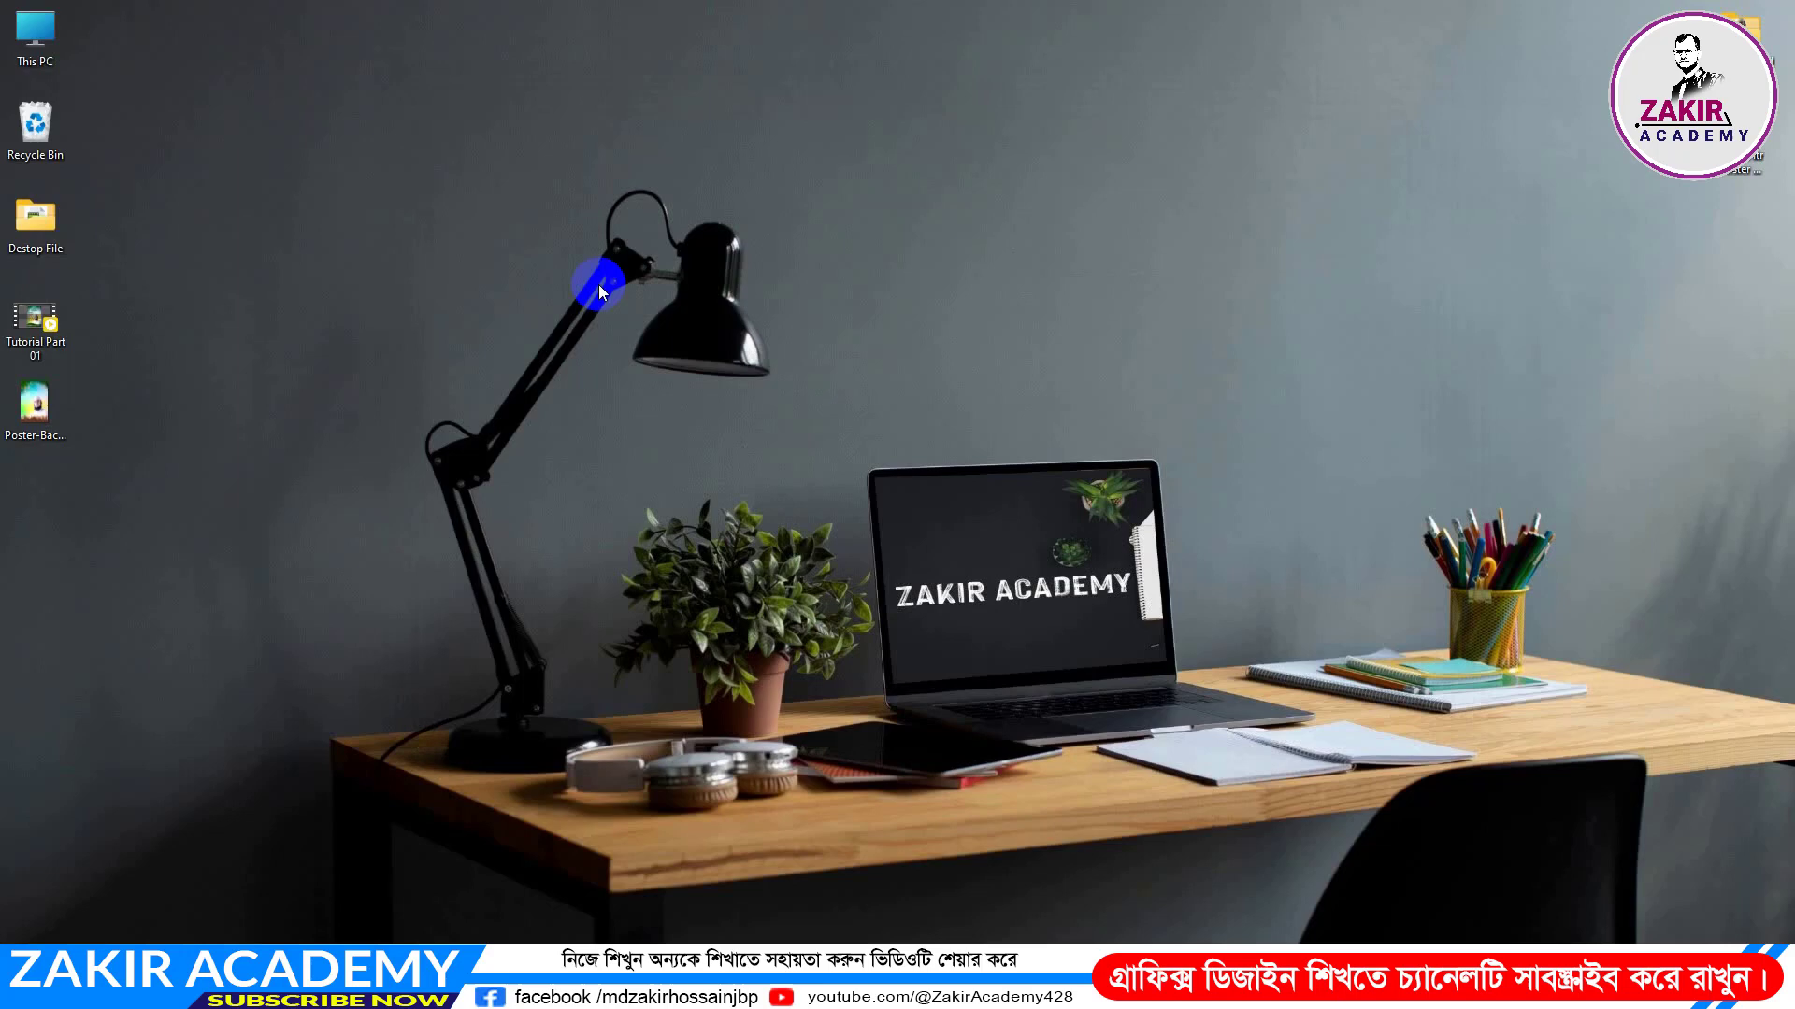
# Step: Refresh the desktop, open the exported Poster-Bacround.jpg to check it, and close the image viewer
pyautogui.rightClick(556, 250)
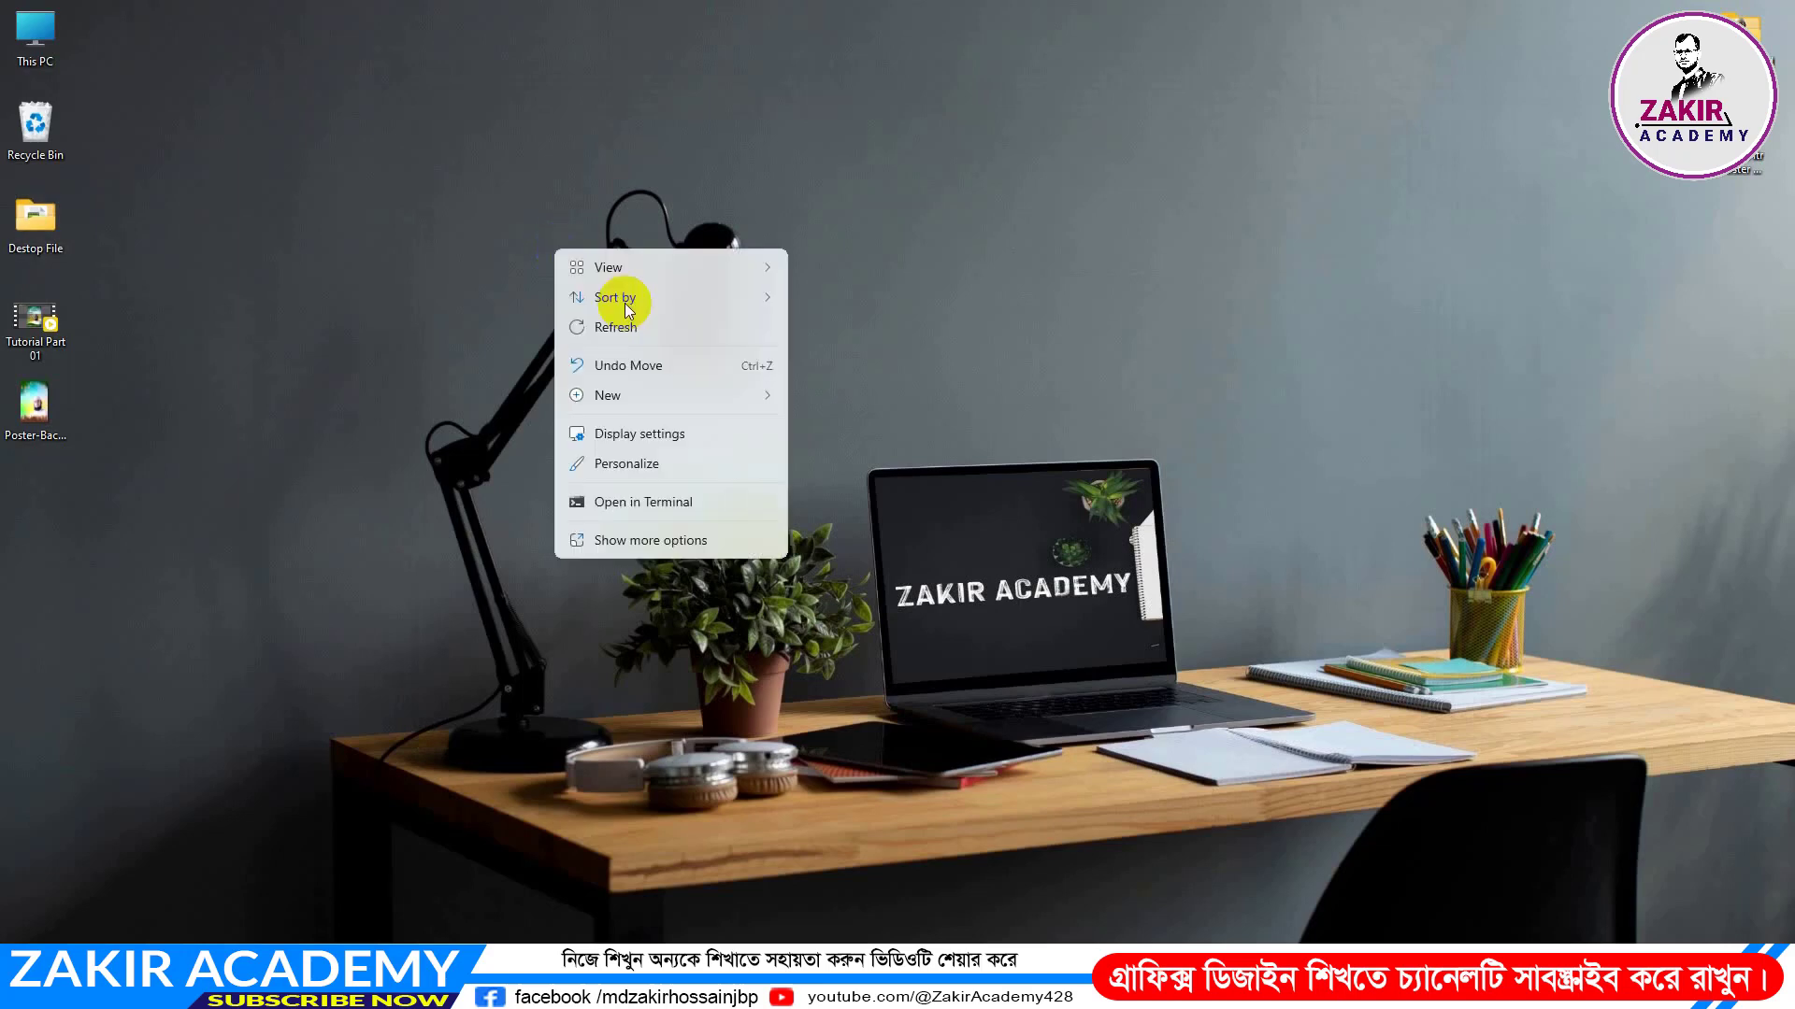
pyautogui.click(645, 329)
pyautogui.doubleClick(35, 404)
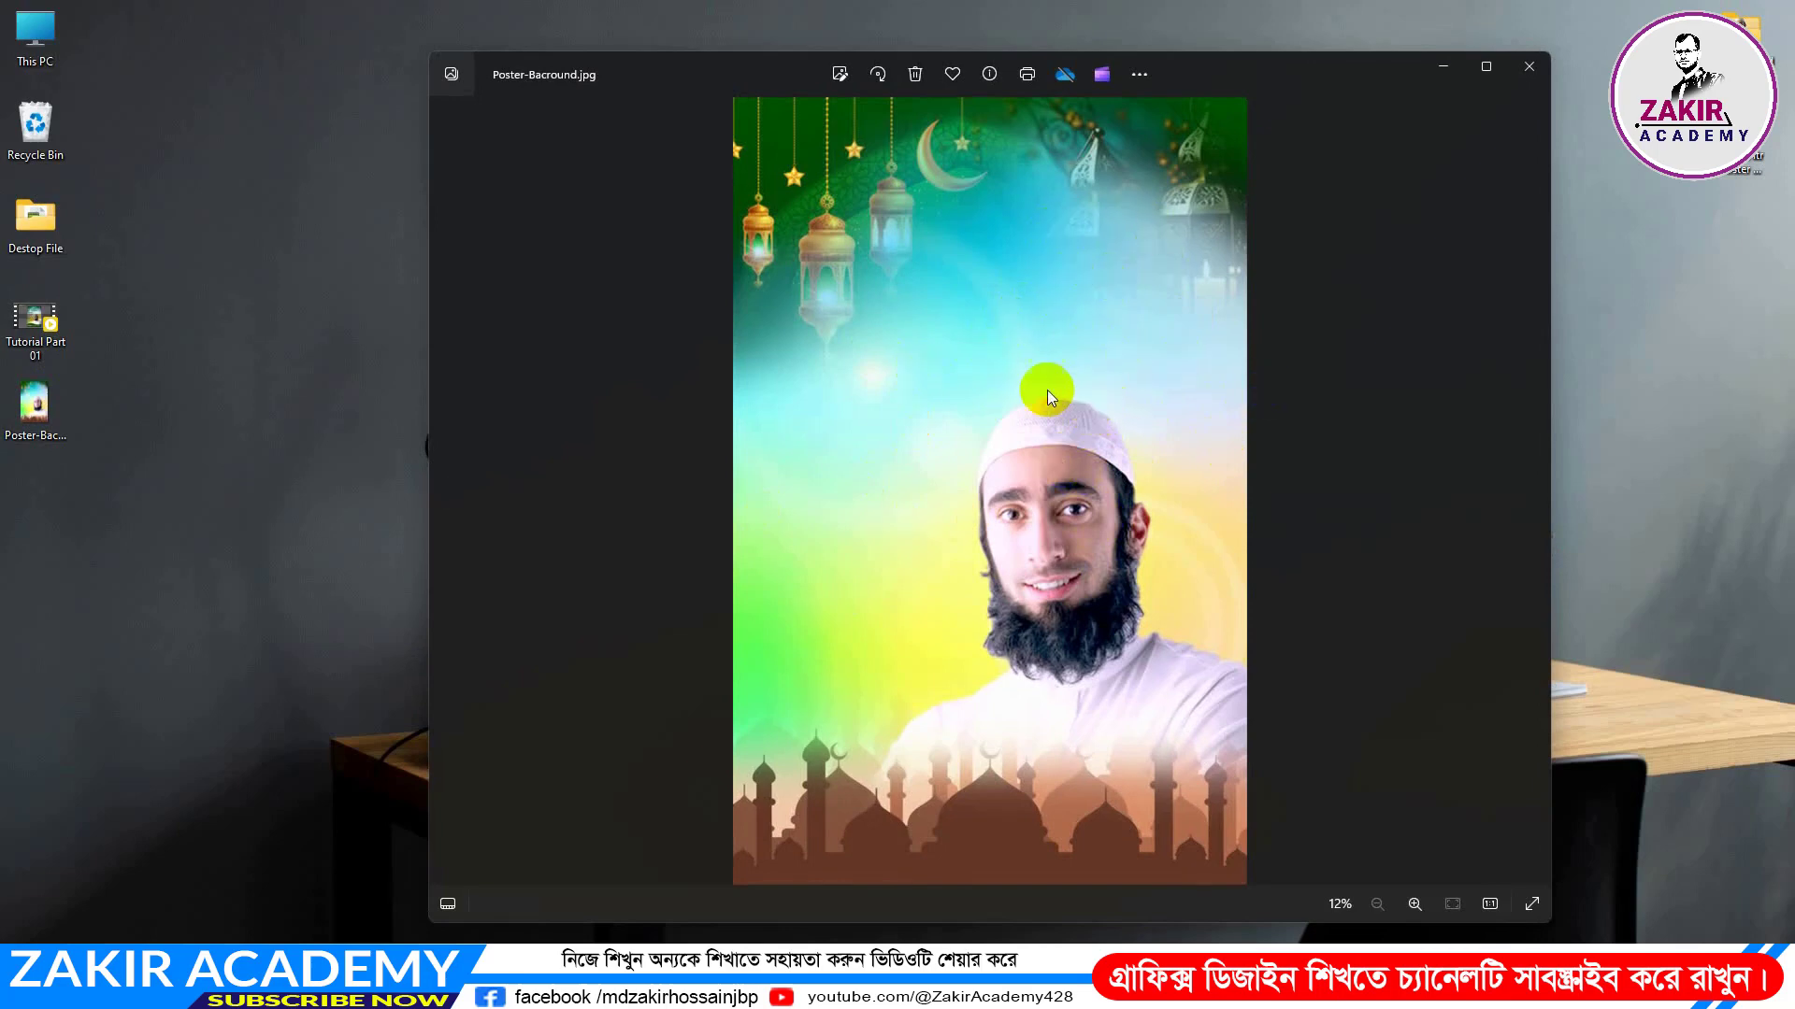
pyautogui.click(1527, 68)
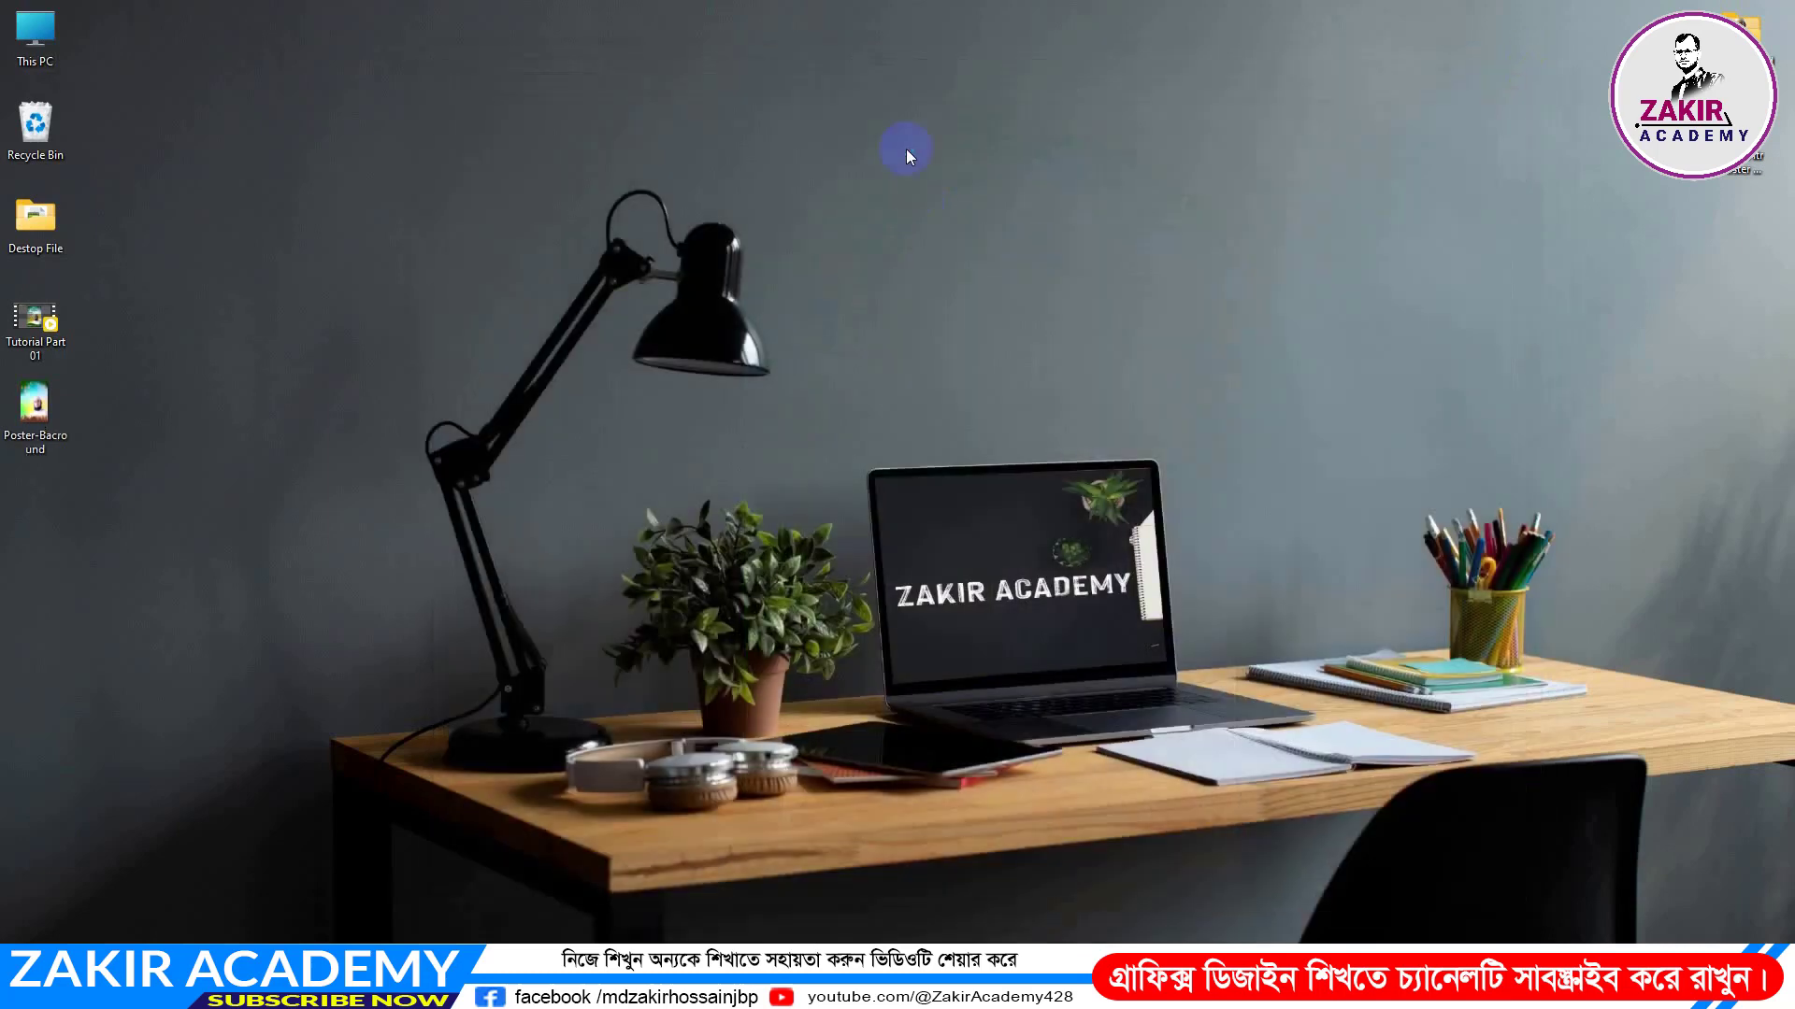
pyautogui.rightClick(906, 151)
pyautogui.click(956, 232)
pyautogui.rightClick(928, 178)
pyautogui.click(959, 239)
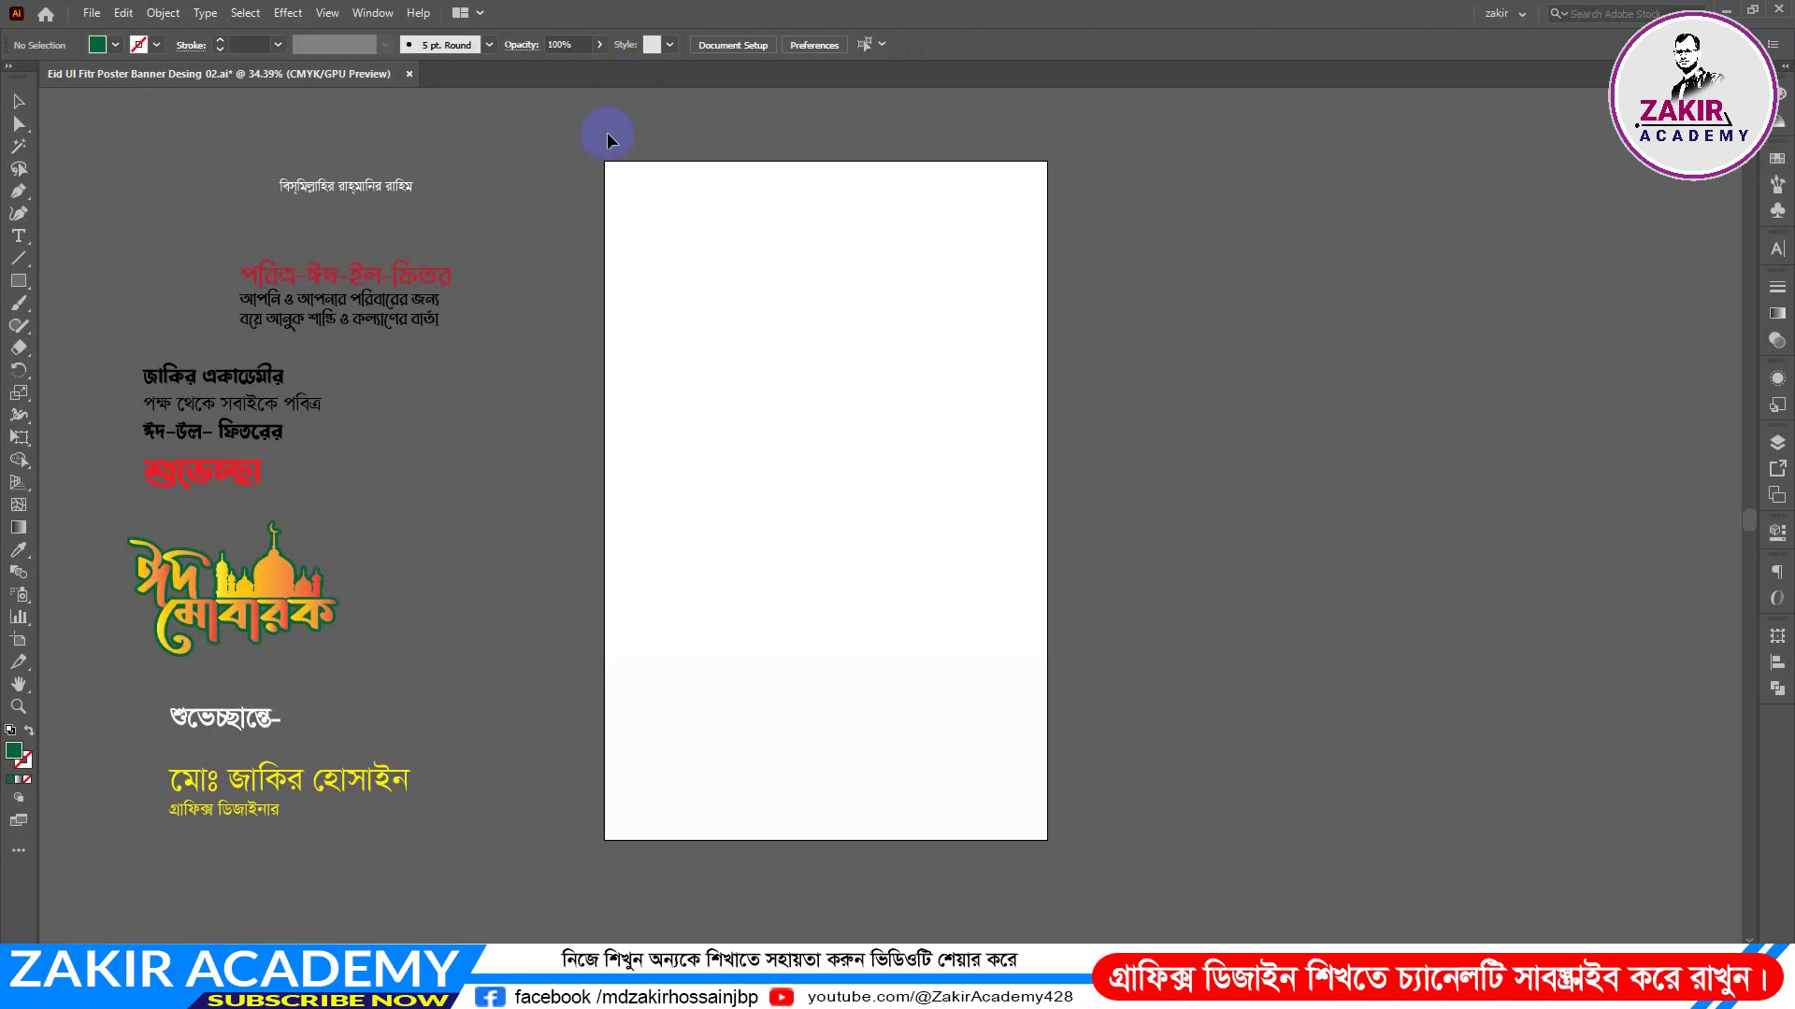
pyautogui.moveTo(610, 173); pyautogui.dragTo(1054, 860)
pyautogui.moveTo(555, 159); pyautogui.dragTo(1074, 854)
pyautogui.click(1534, 991)
pyautogui.click(1569, 890)
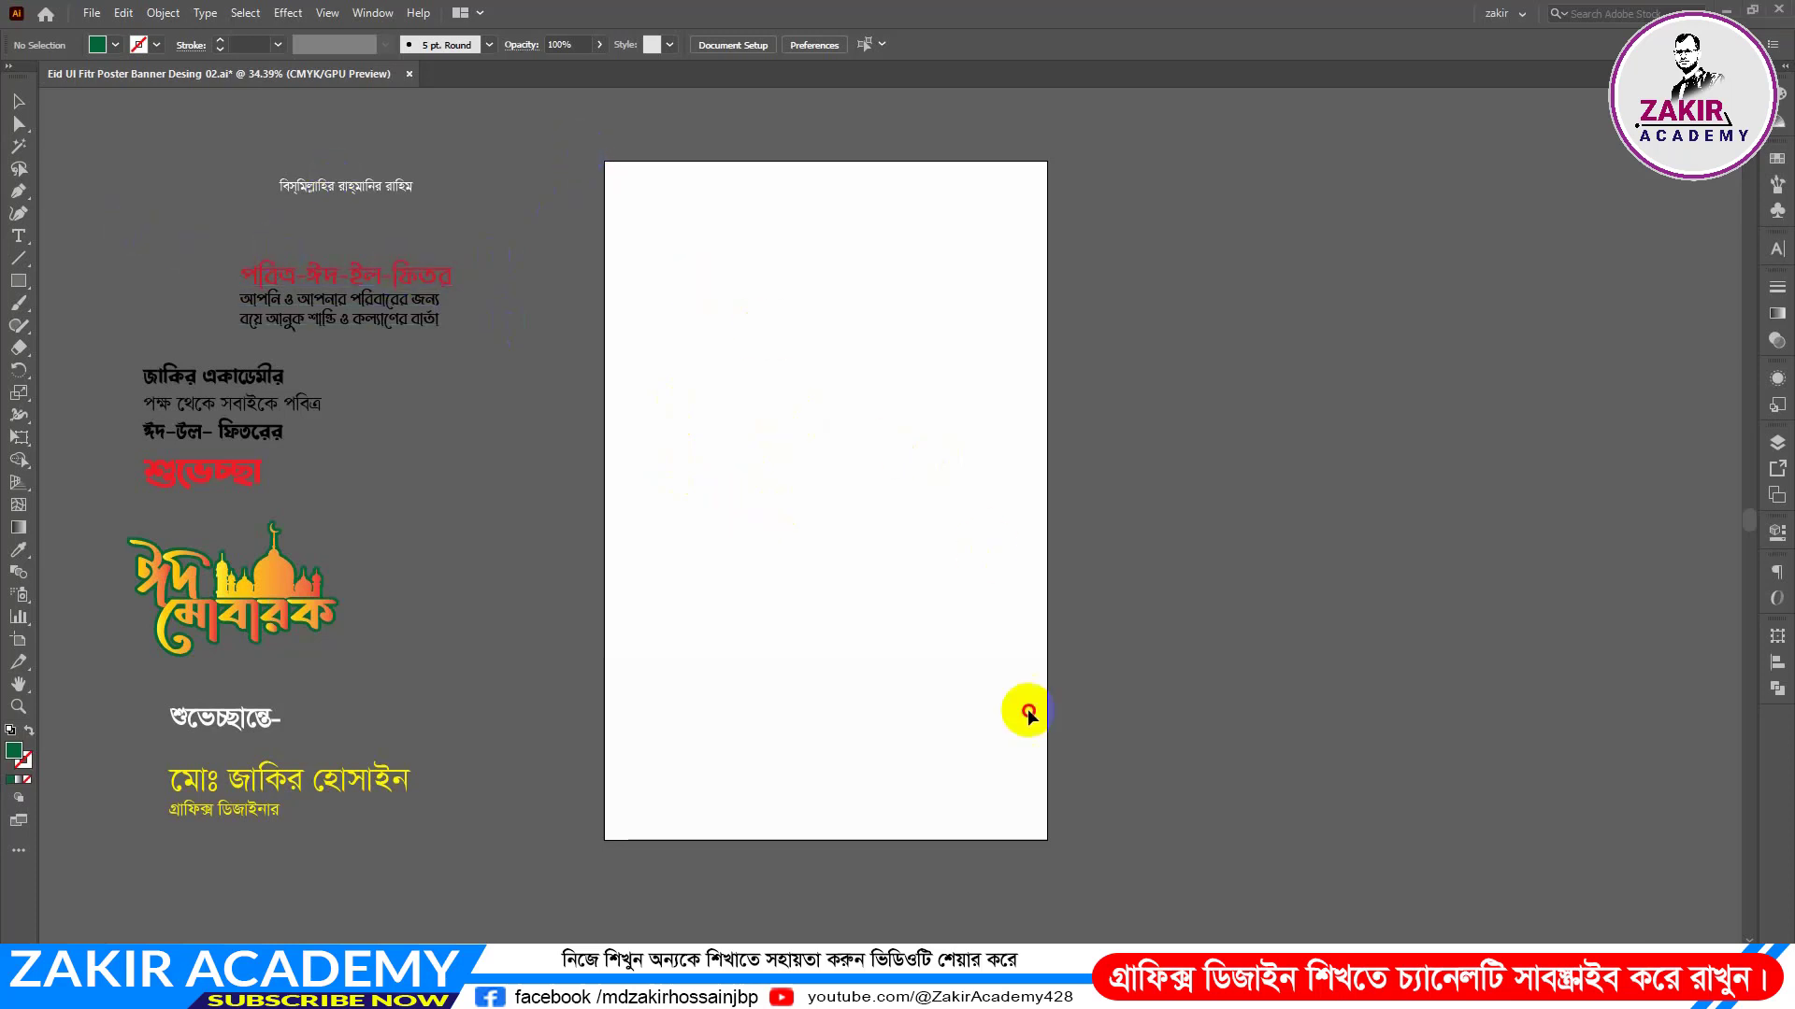
# Step: In Illustrator, start a new document in inches, 15 in wide and 23 in high
pyautogui.click(94, 14)
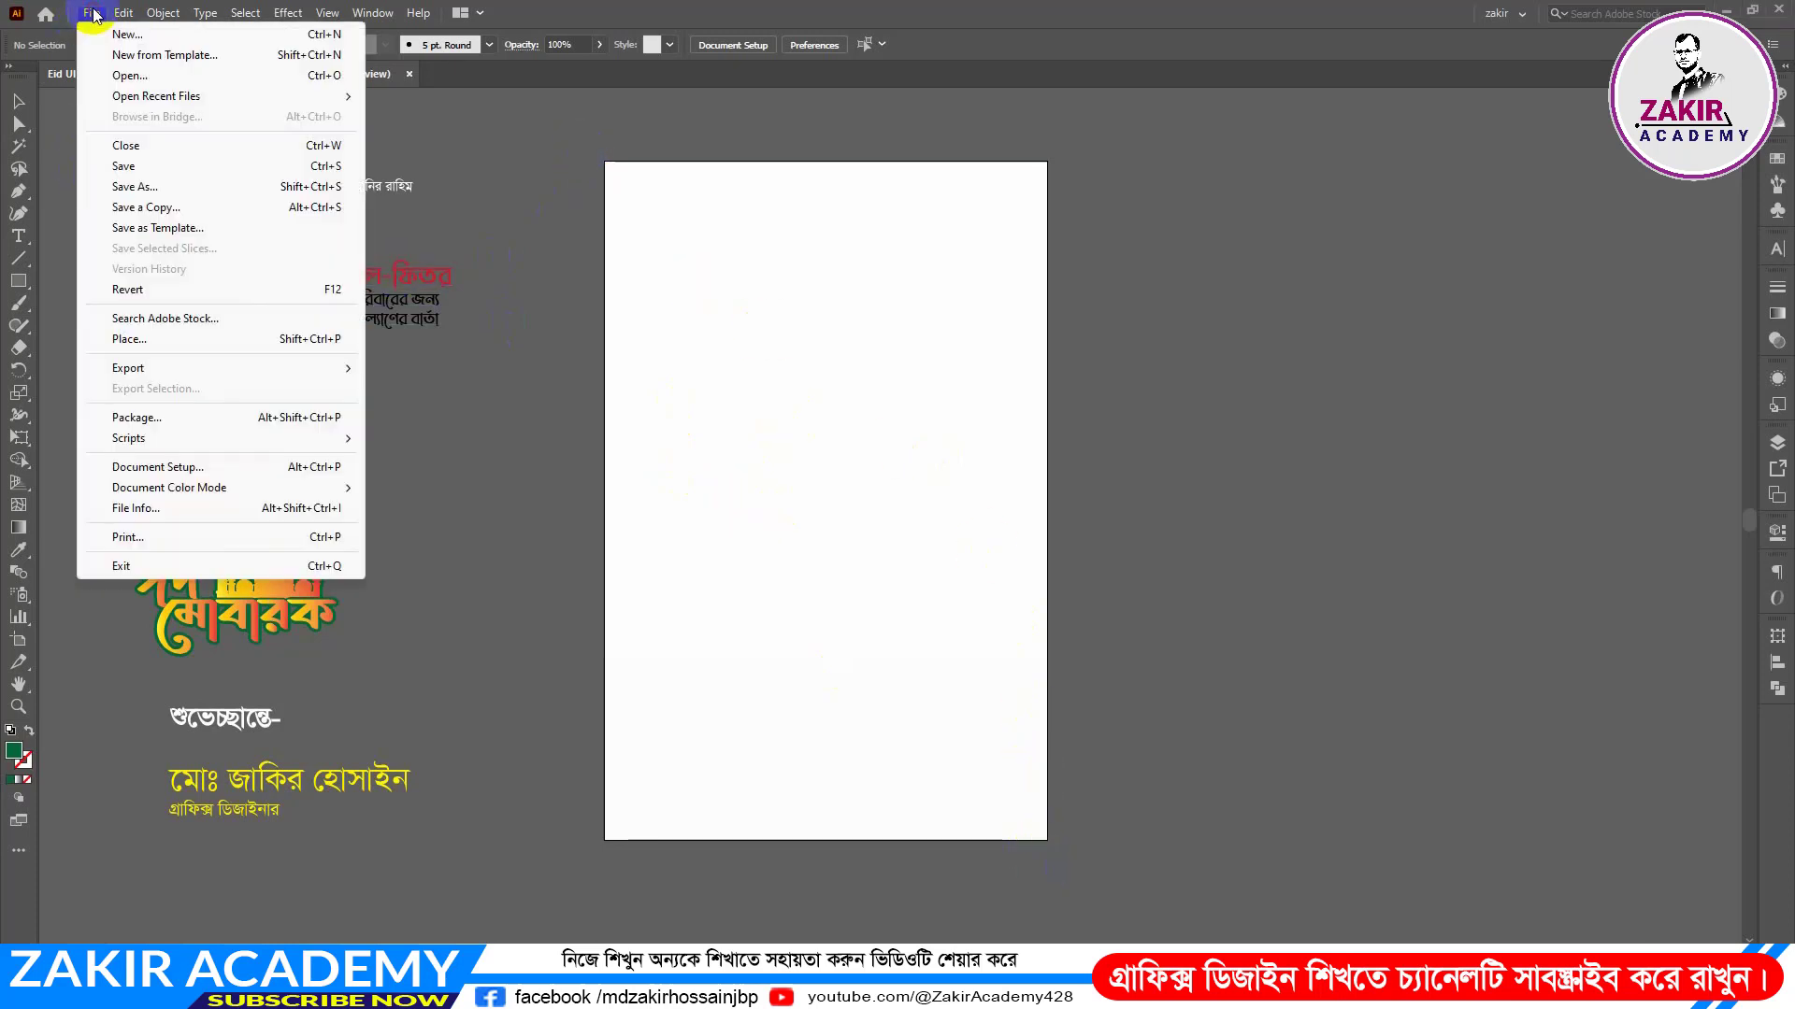
pyautogui.click(105, 19)
pyautogui.click(105, 19)
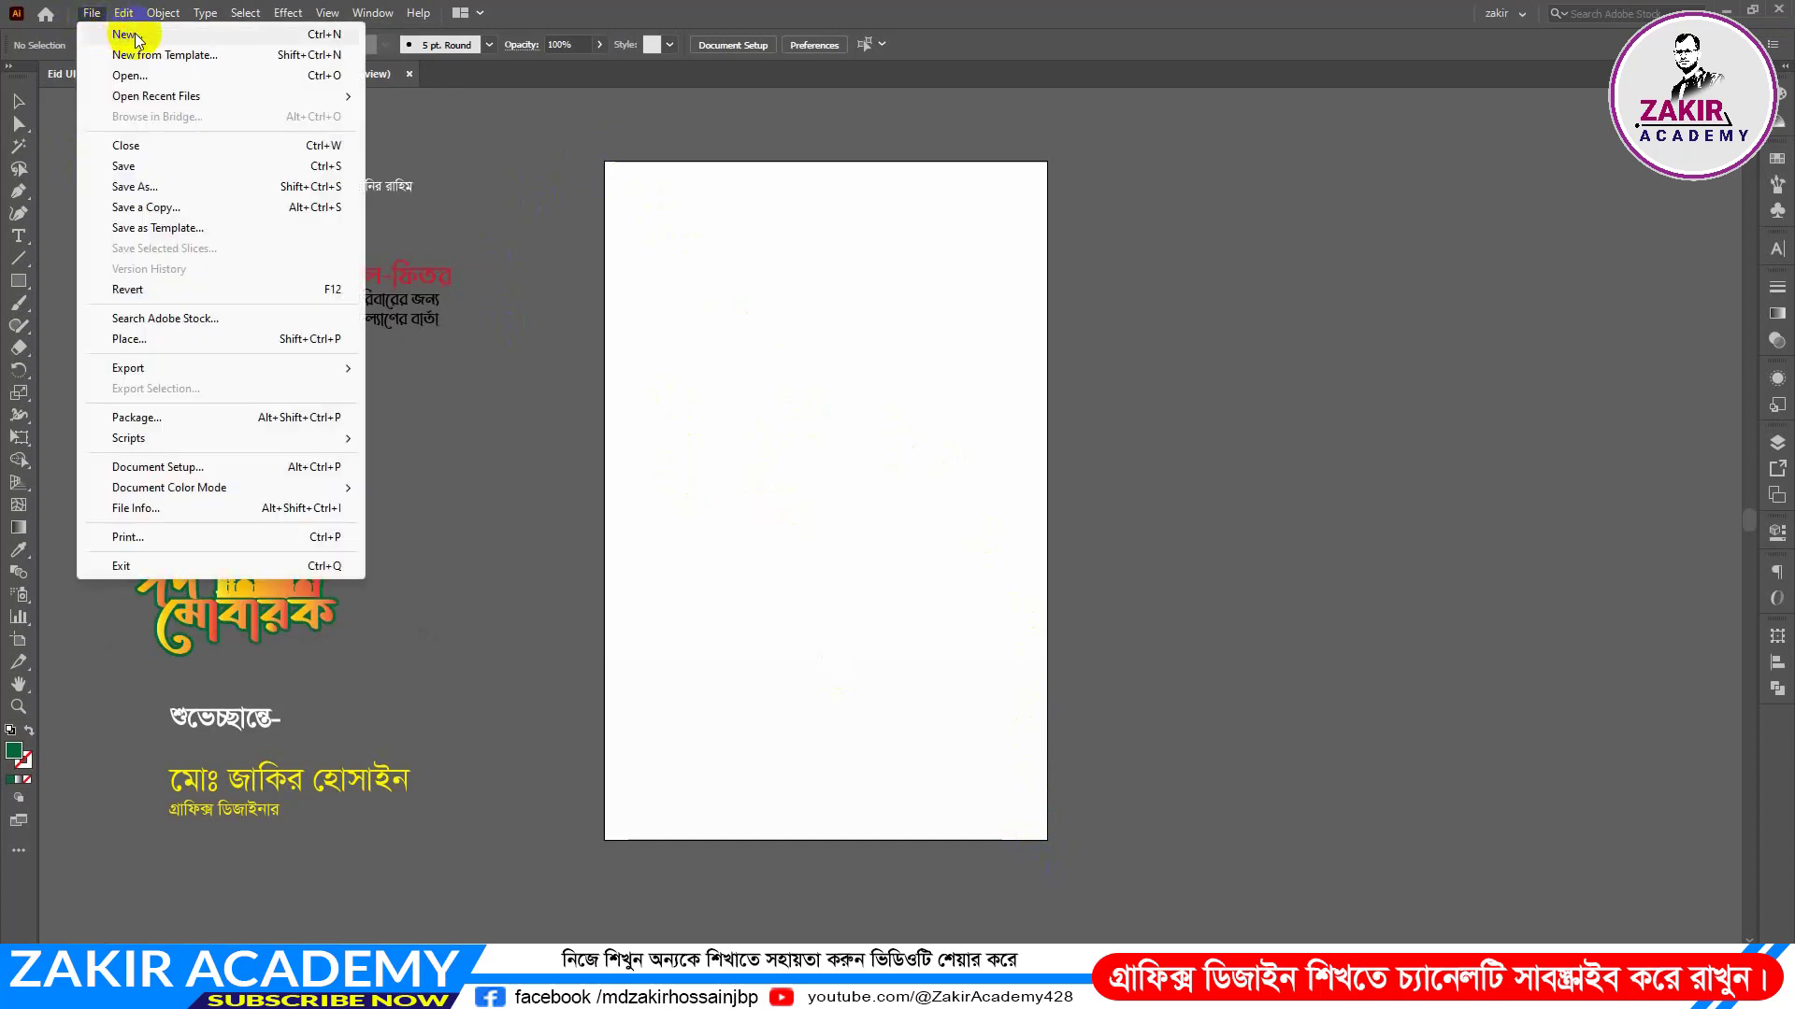
pyautogui.click(122, 34)
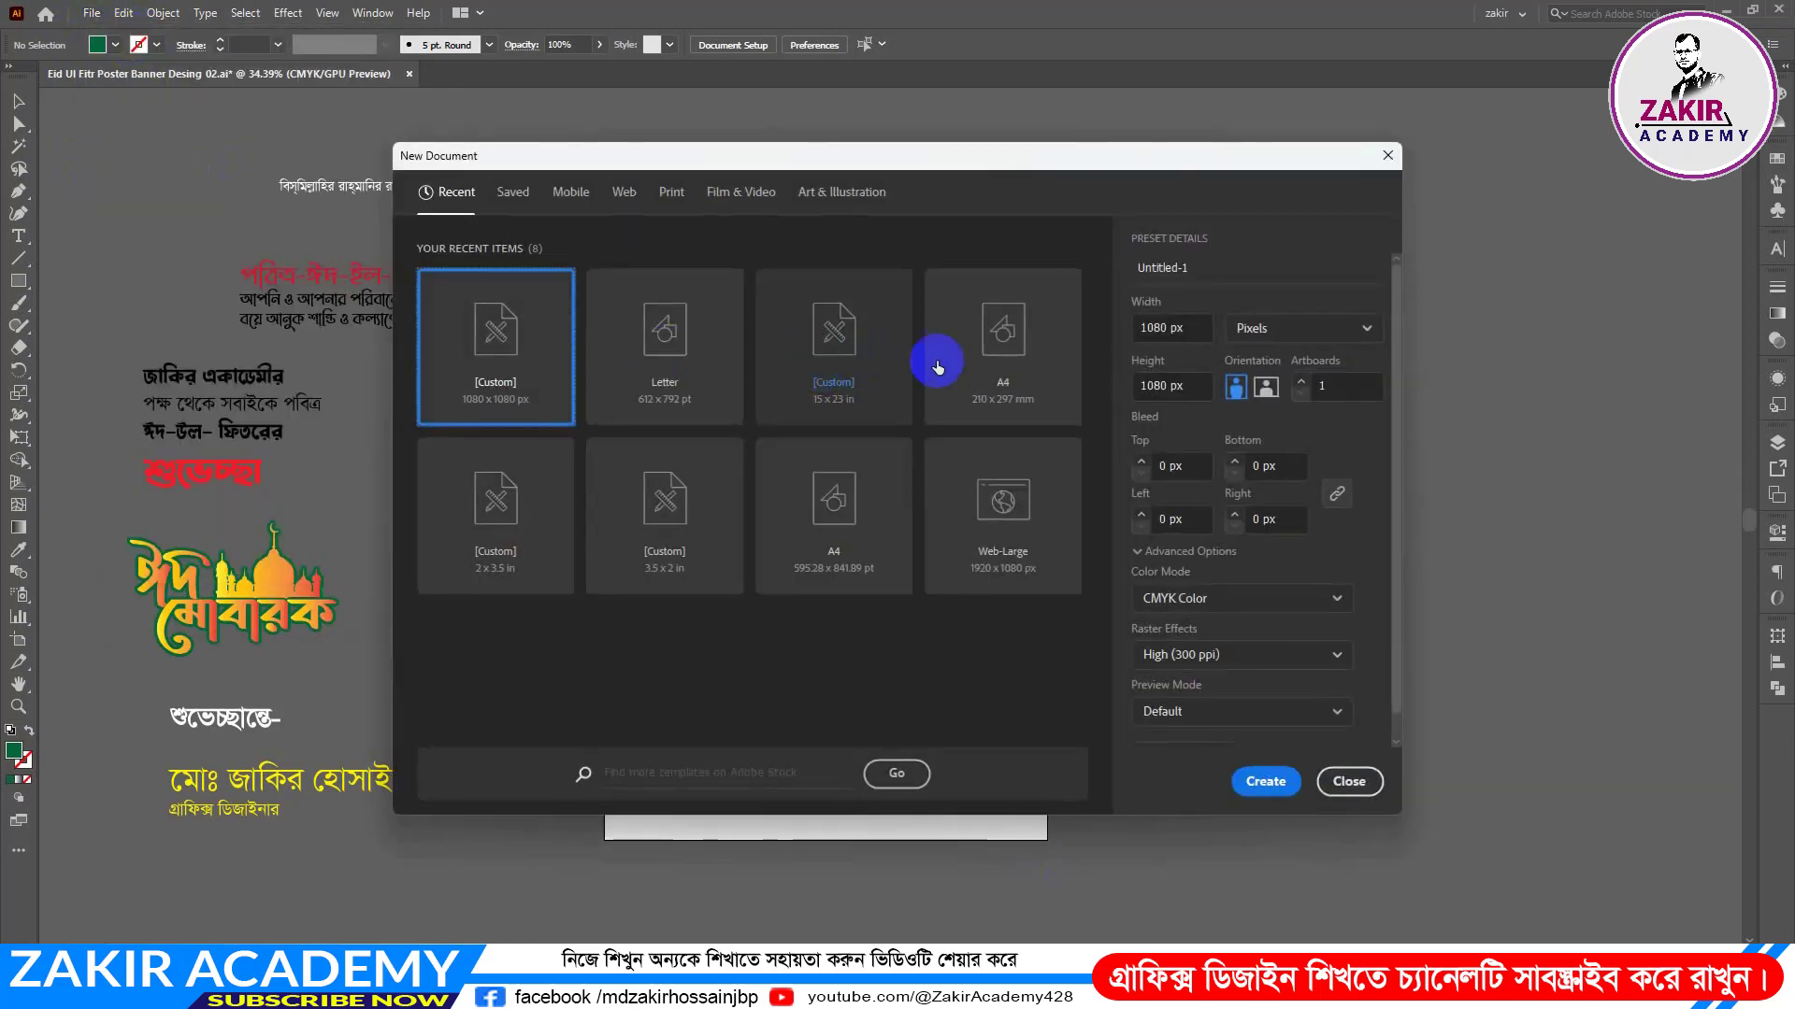
pyautogui.click(1253, 328)
pyautogui.click(1279, 467)
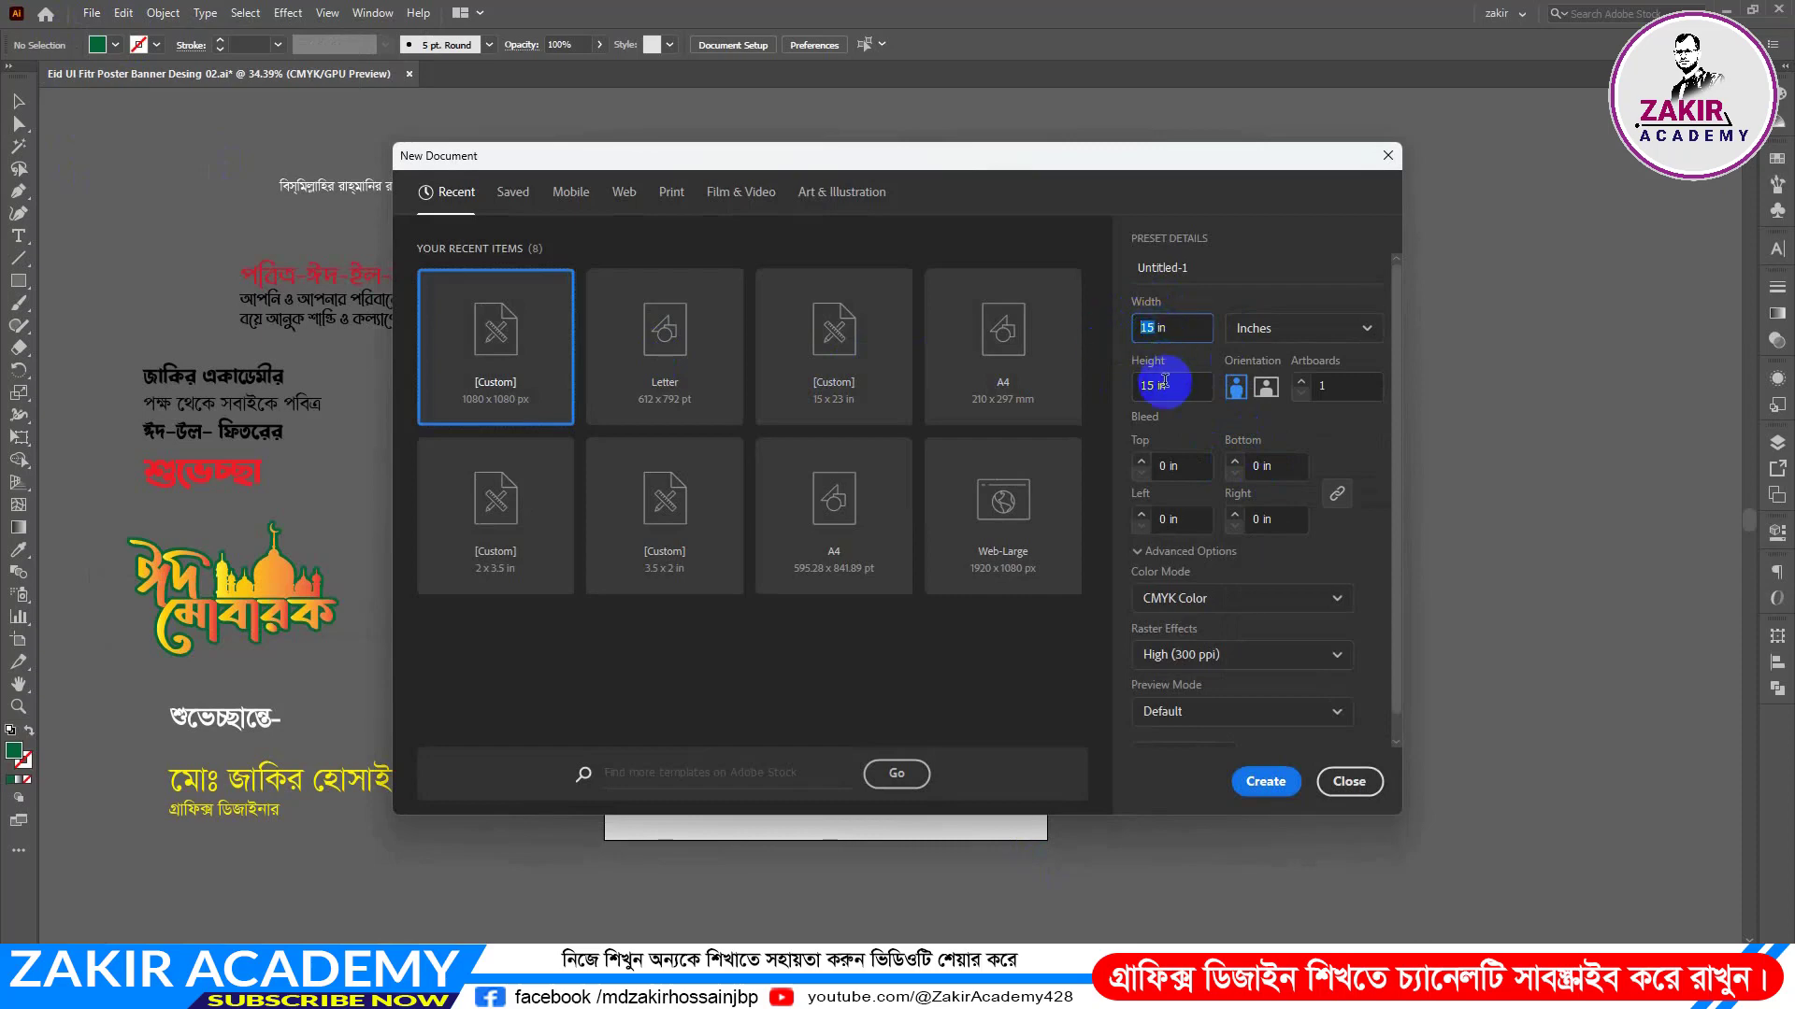
pyautogui.moveTo(1158, 385); pyautogui.dragTo(1123, 397)
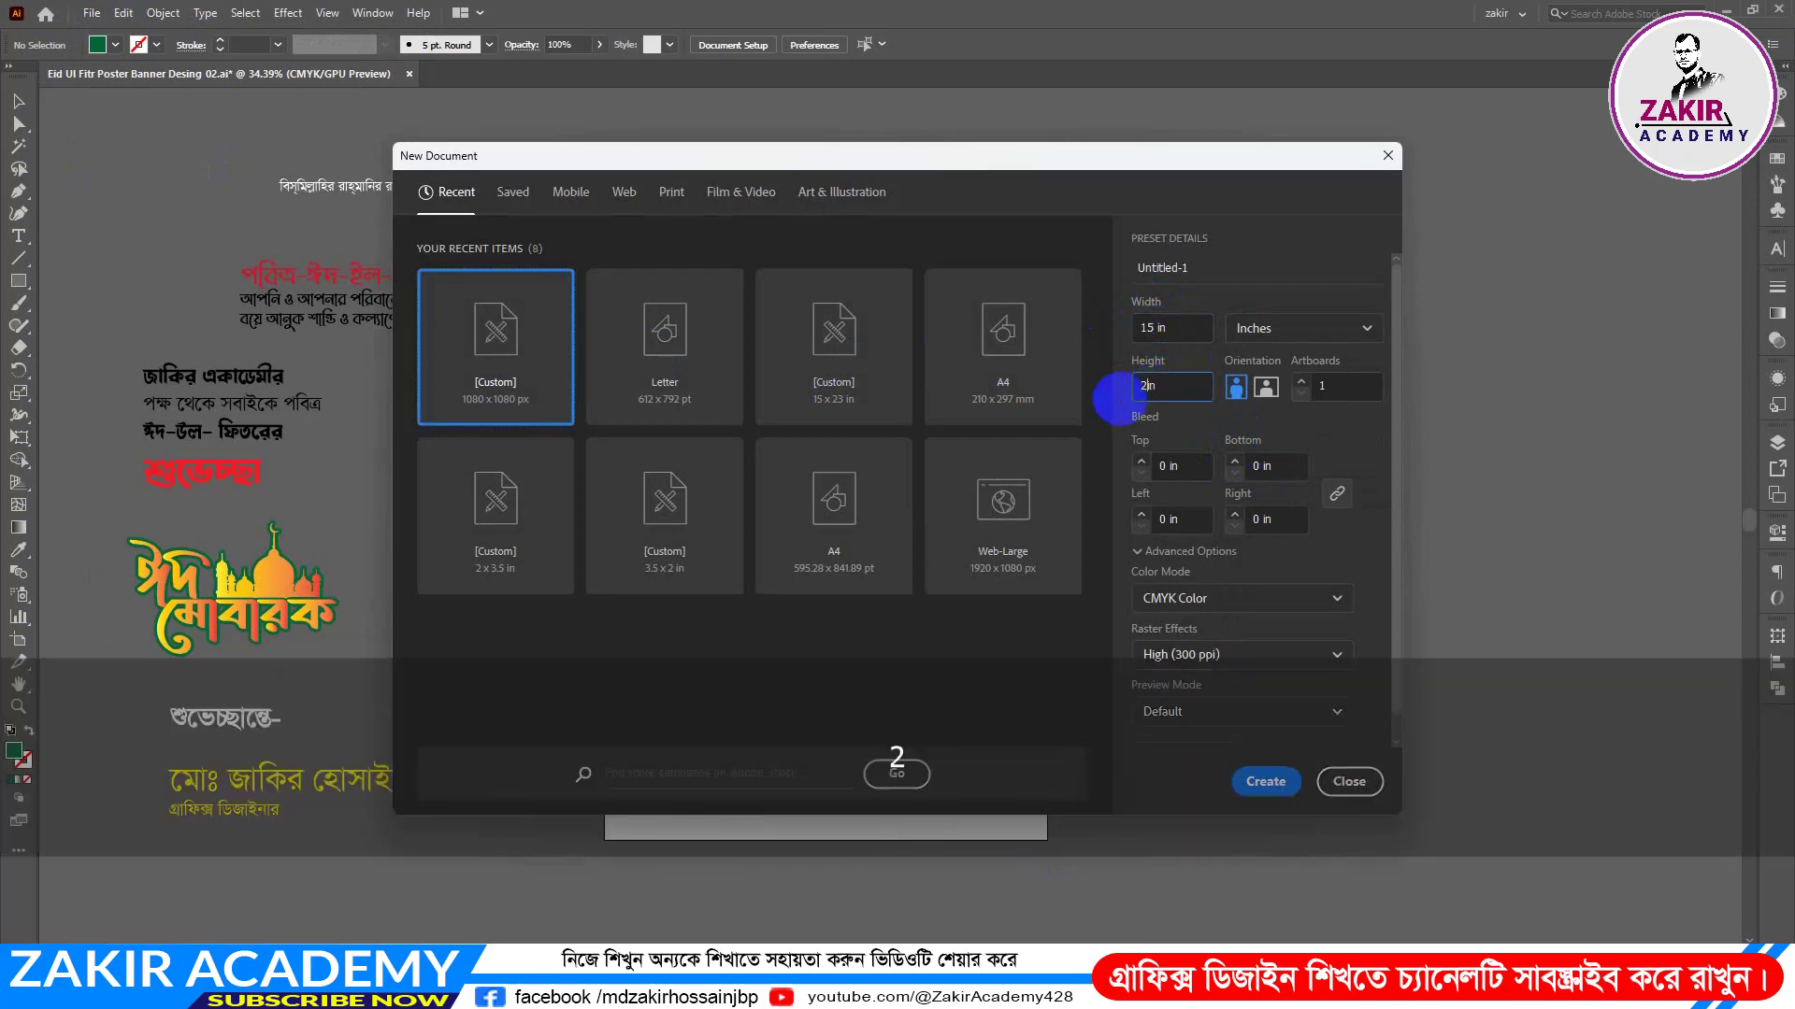
pyautogui.write('23')
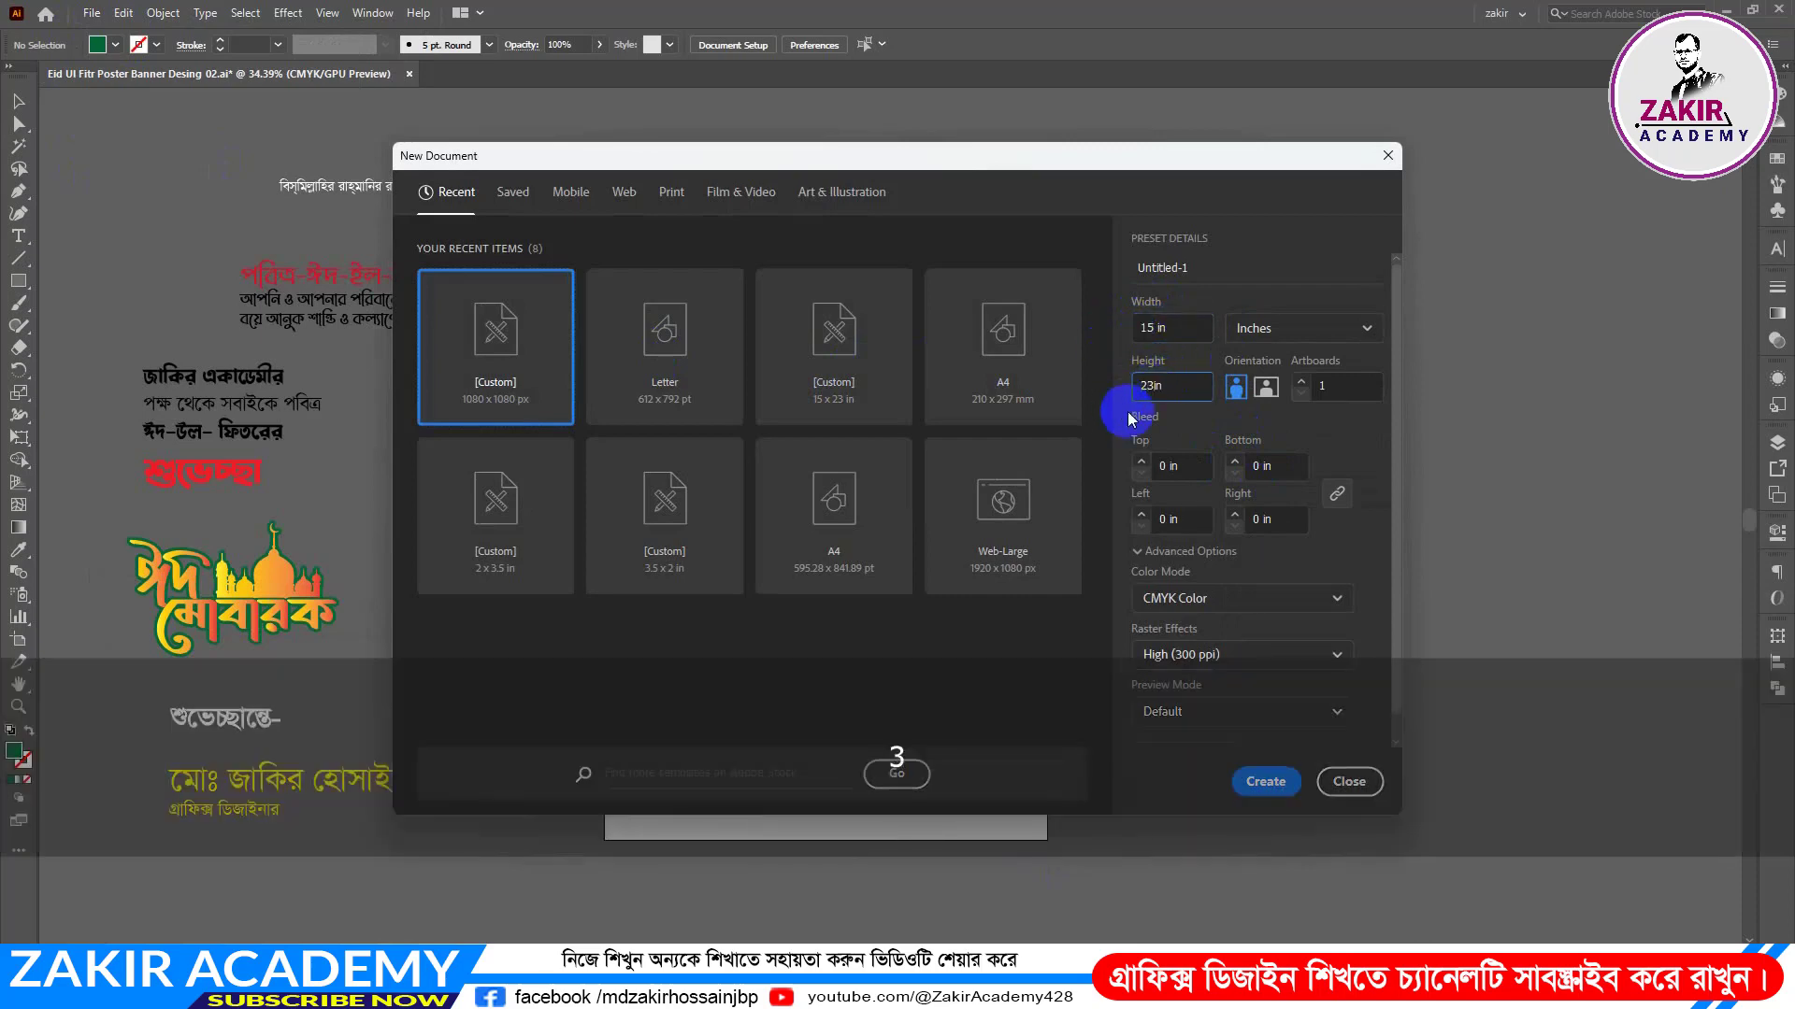
# Step: Set the new document's color mode to RGB Color and create it
pyautogui.click(1227, 603)
pyautogui.click(1197, 638)
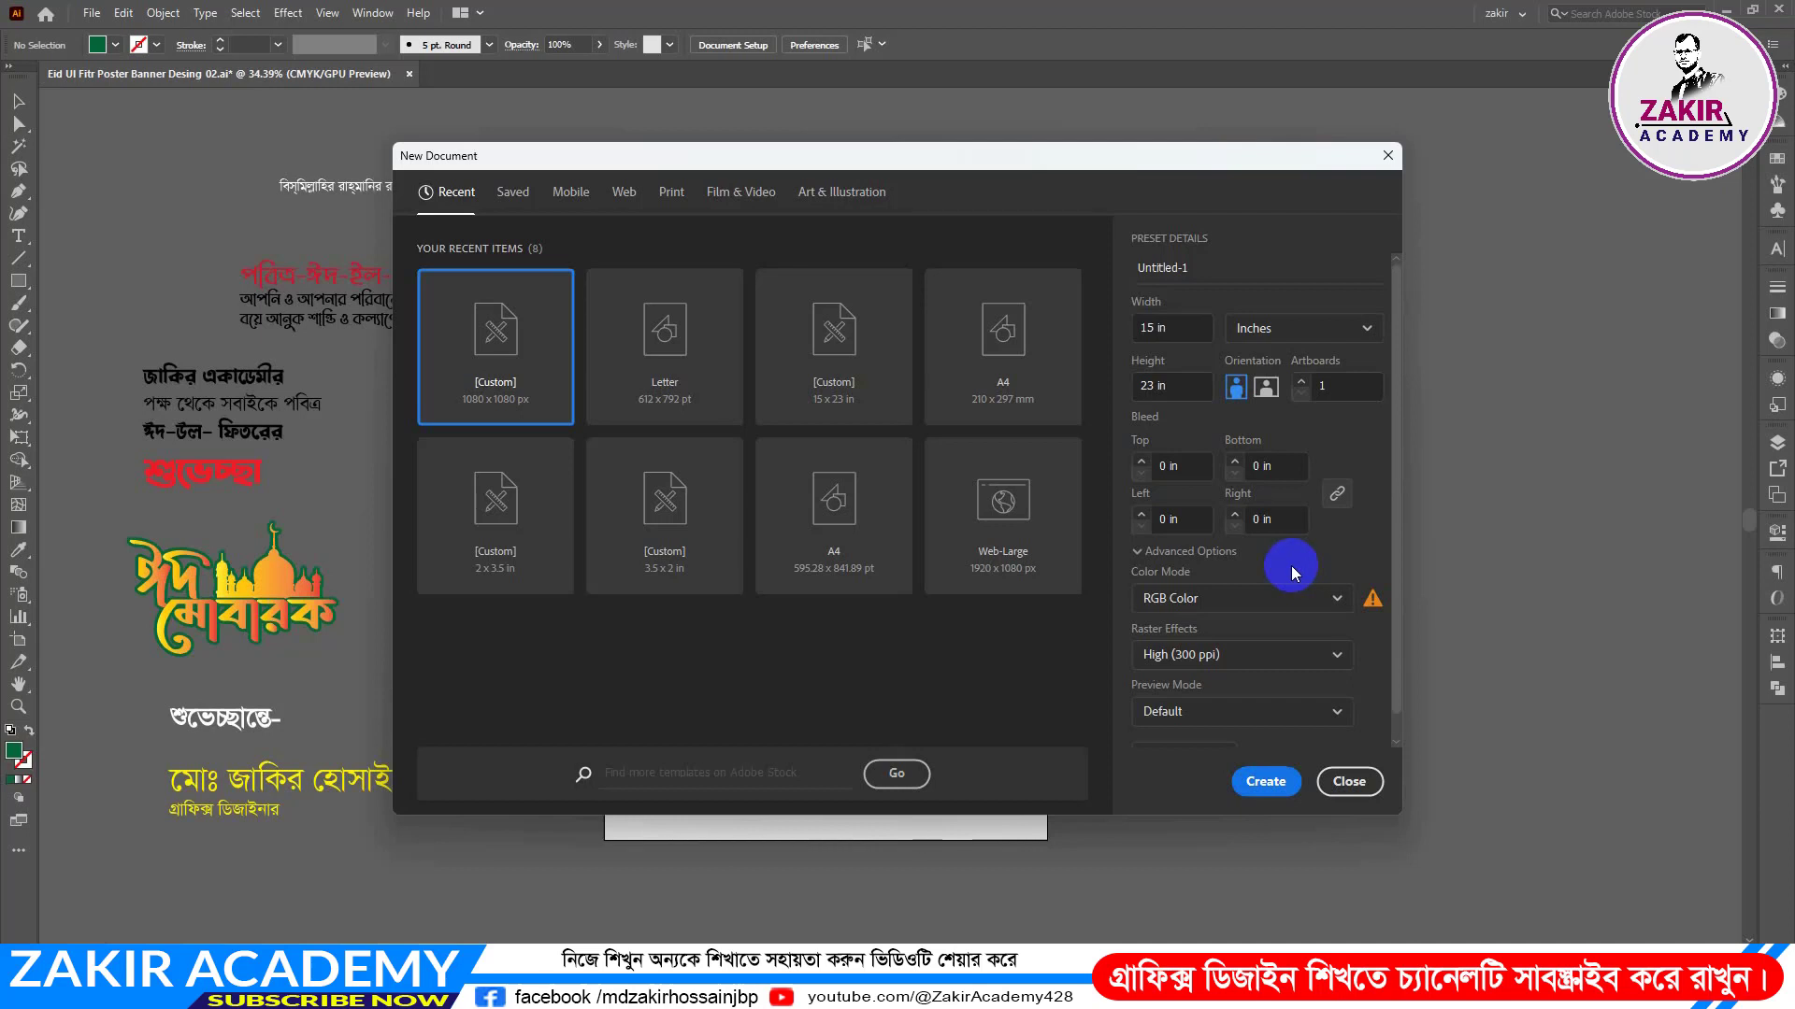
pyautogui.click(1267, 787)
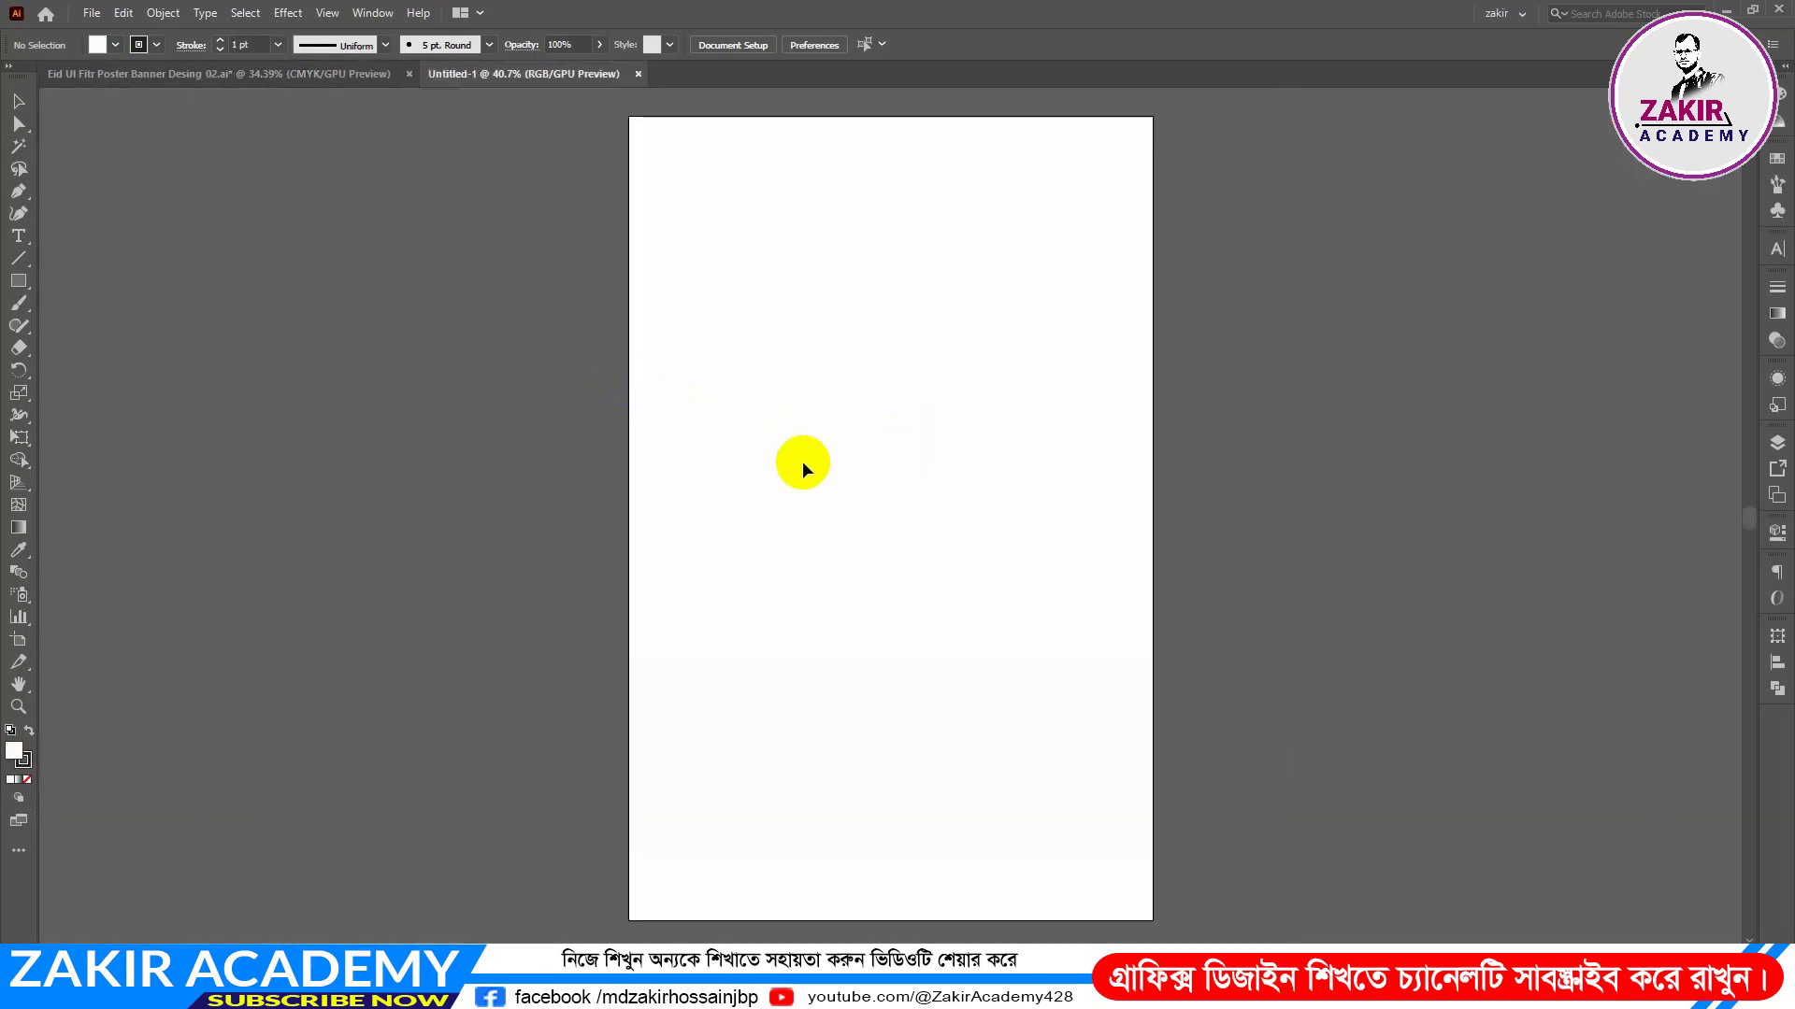
pyautogui.hotkey('ctrl', 'space')
pyautogui.moveTo(913, 464); pyautogui.dragTo(818, 431)
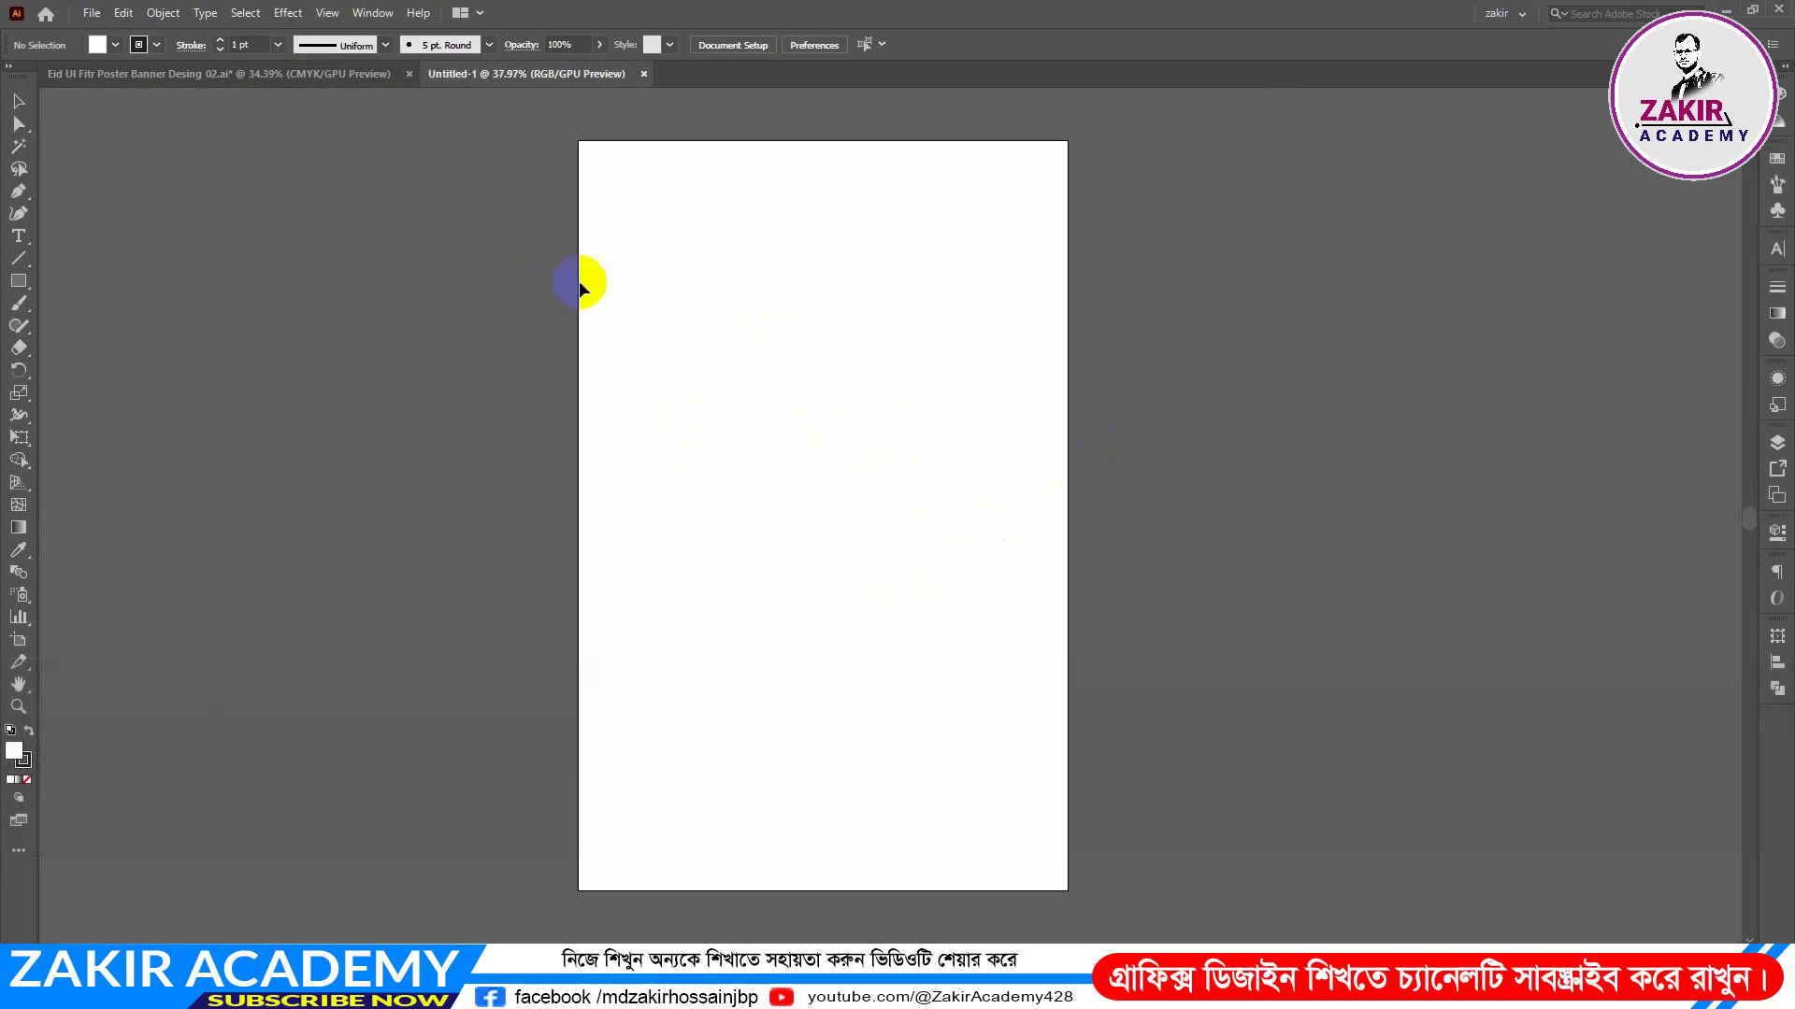
# Step: Copy all the Bangla text and Eid Mubarak lettering into Untitled-1 beside the artboard, and close the source document without saving
pyautogui.click(277, 77)
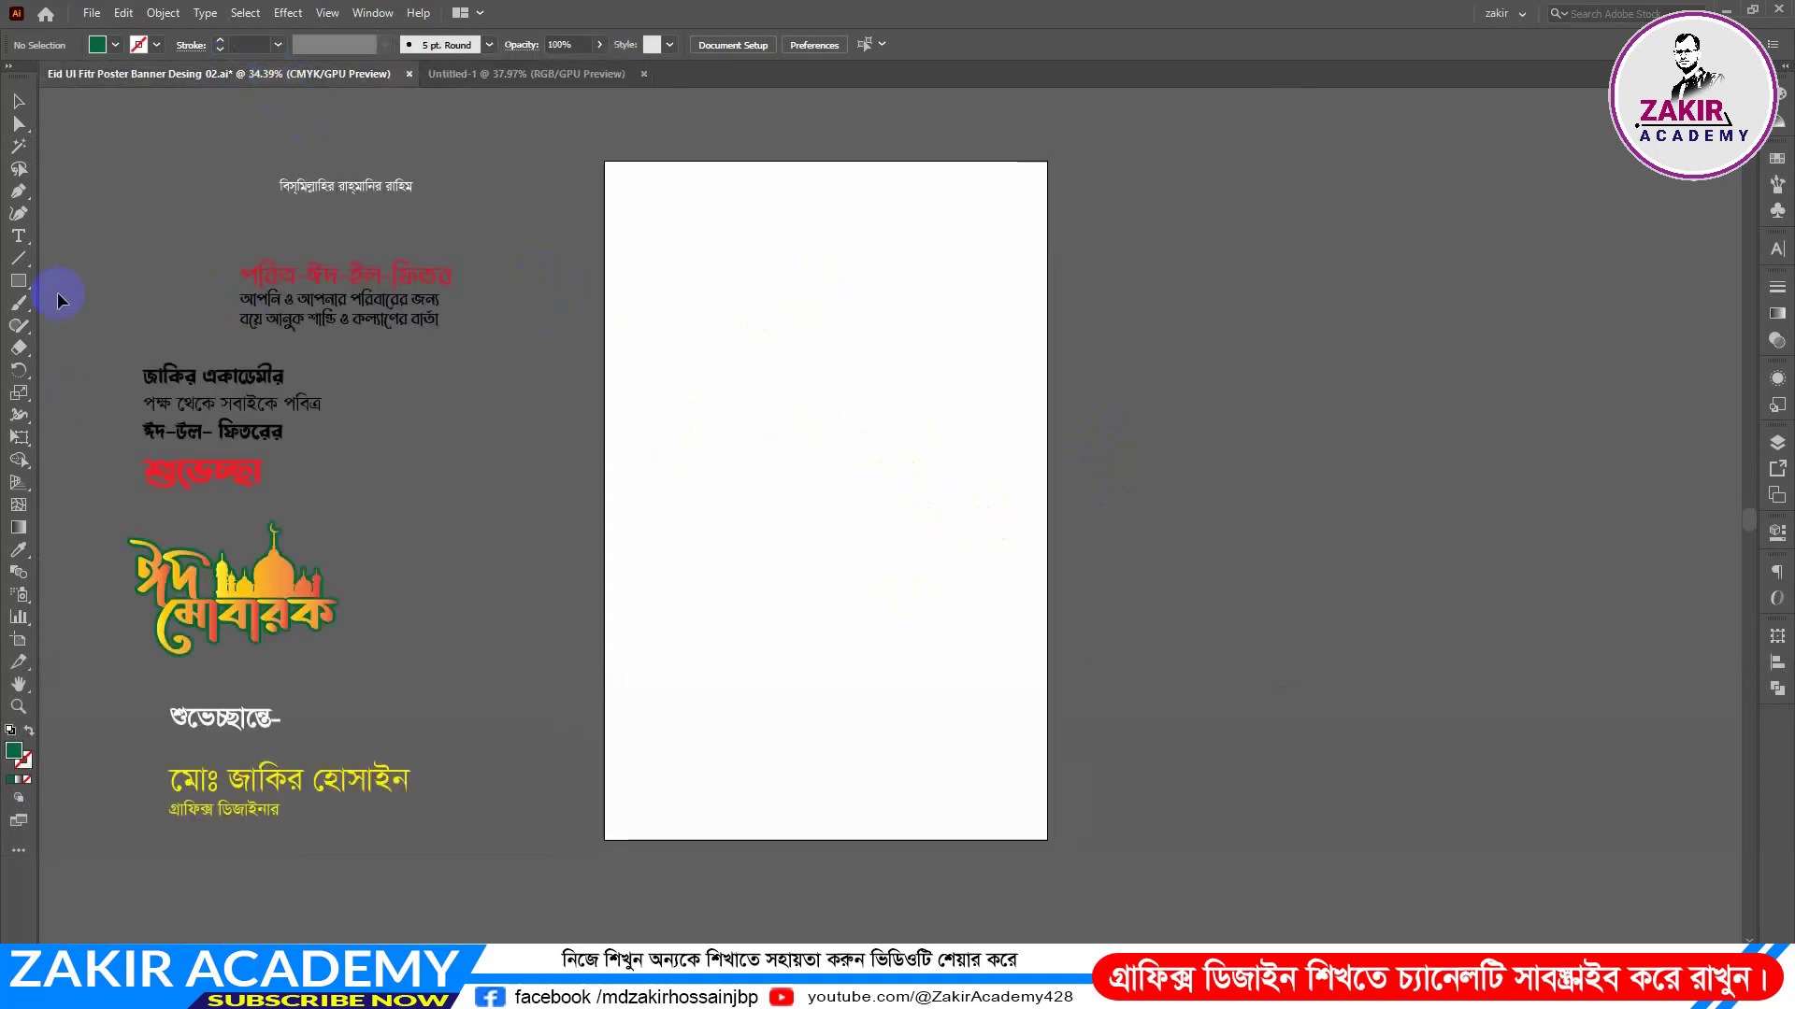
pyautogui.moveTo(92, 130); pyautogui.dragTo(540, 846)
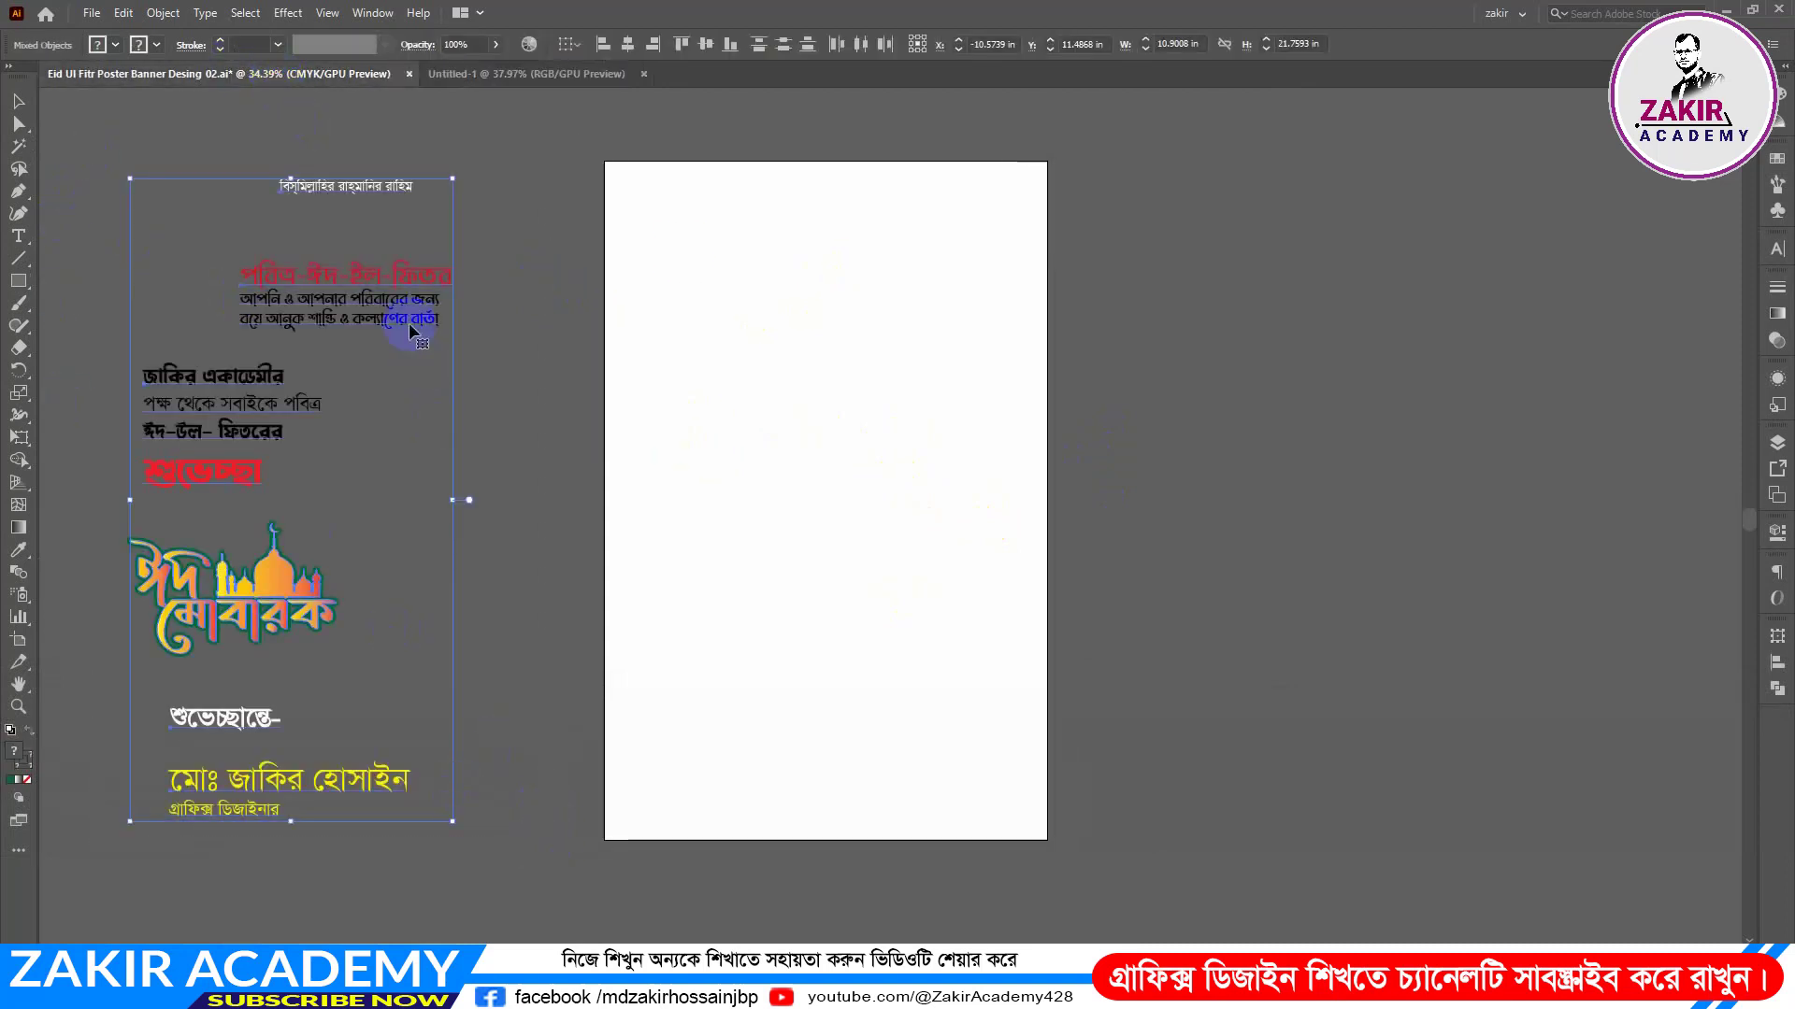
pyautogui.moveTo(411, 271); pyautogui.dragTo(519, 84)
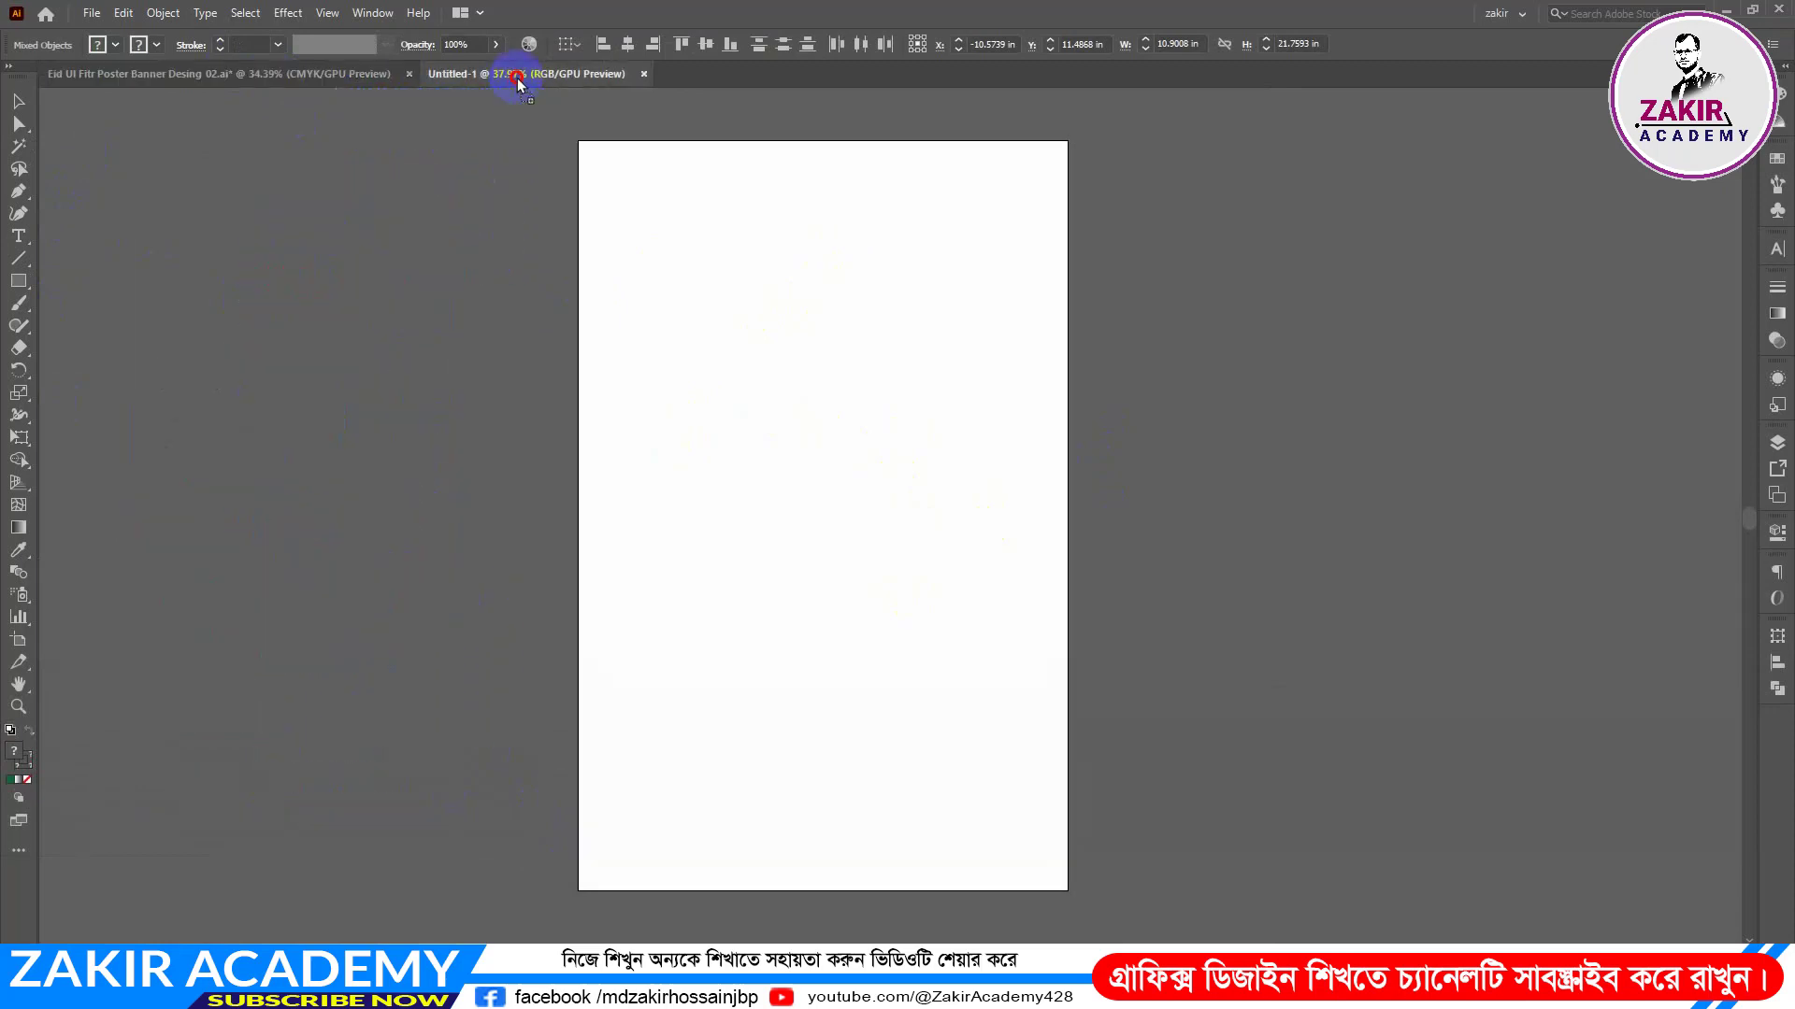
pyautogui.moveTo(341, 276); pyautogui.dragTo(418, 293)
pyautogui.click(1189, 373)
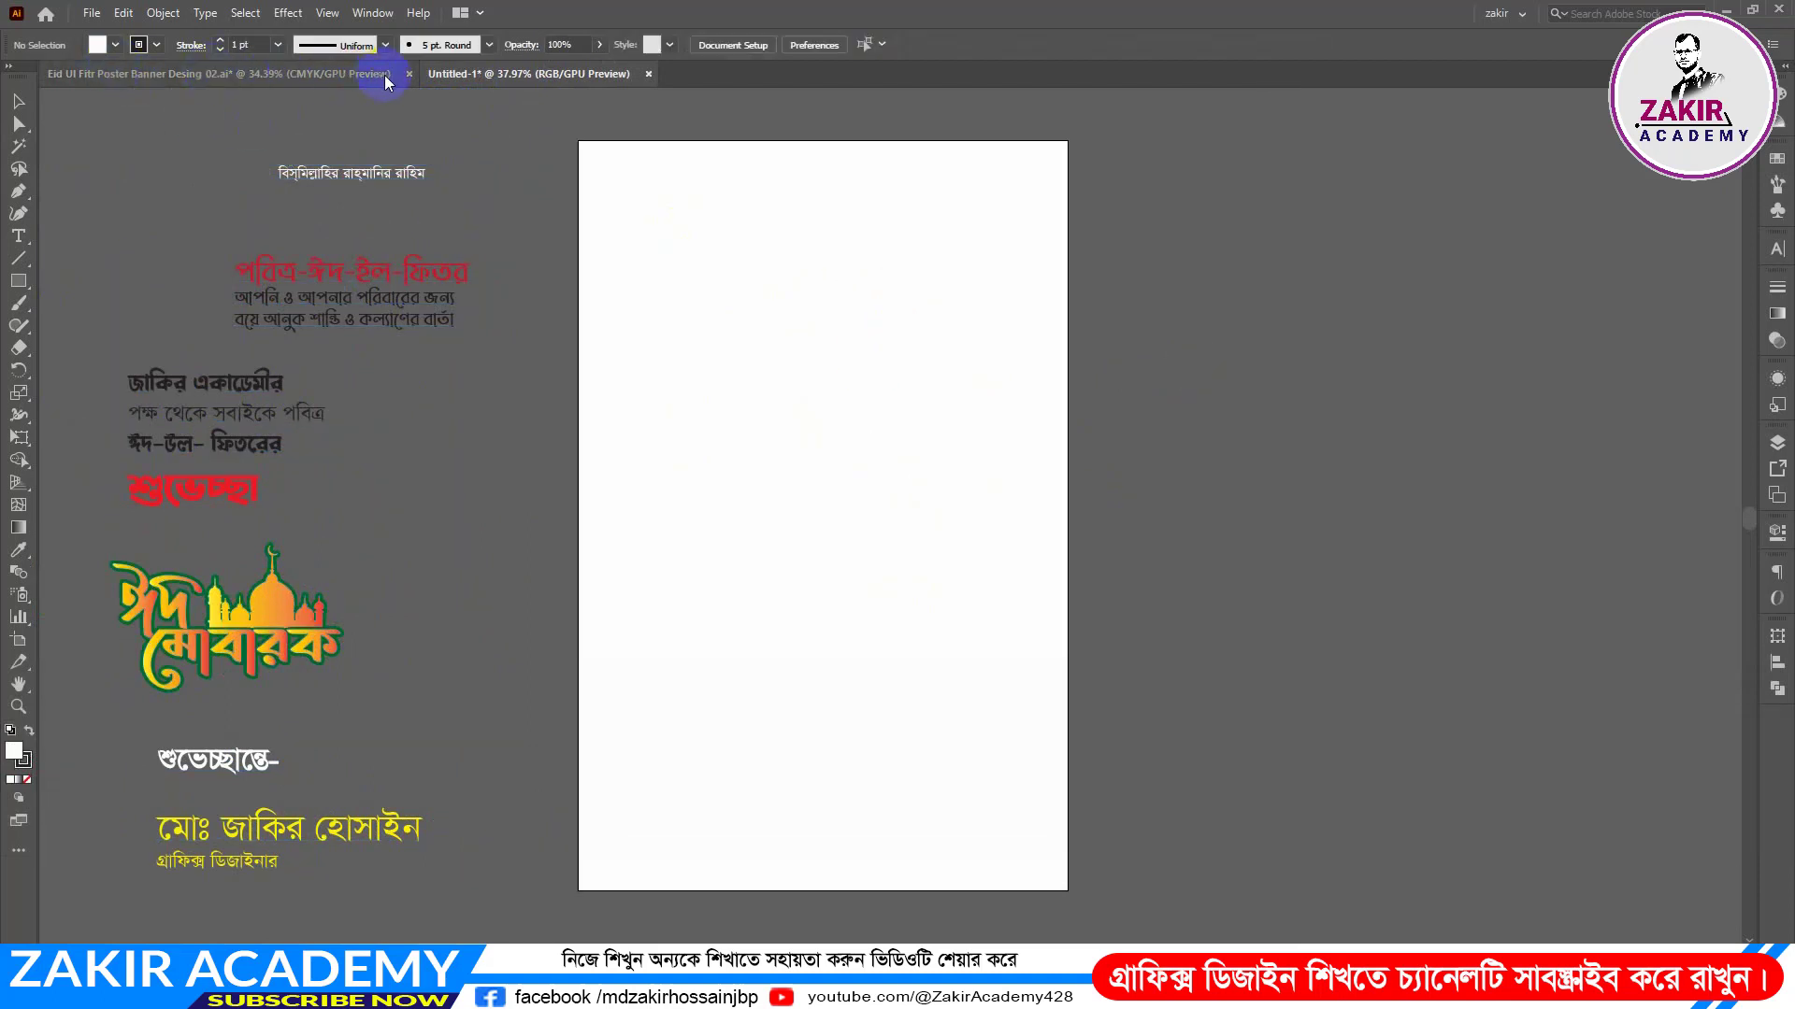
pyautogui.click(408, 74)
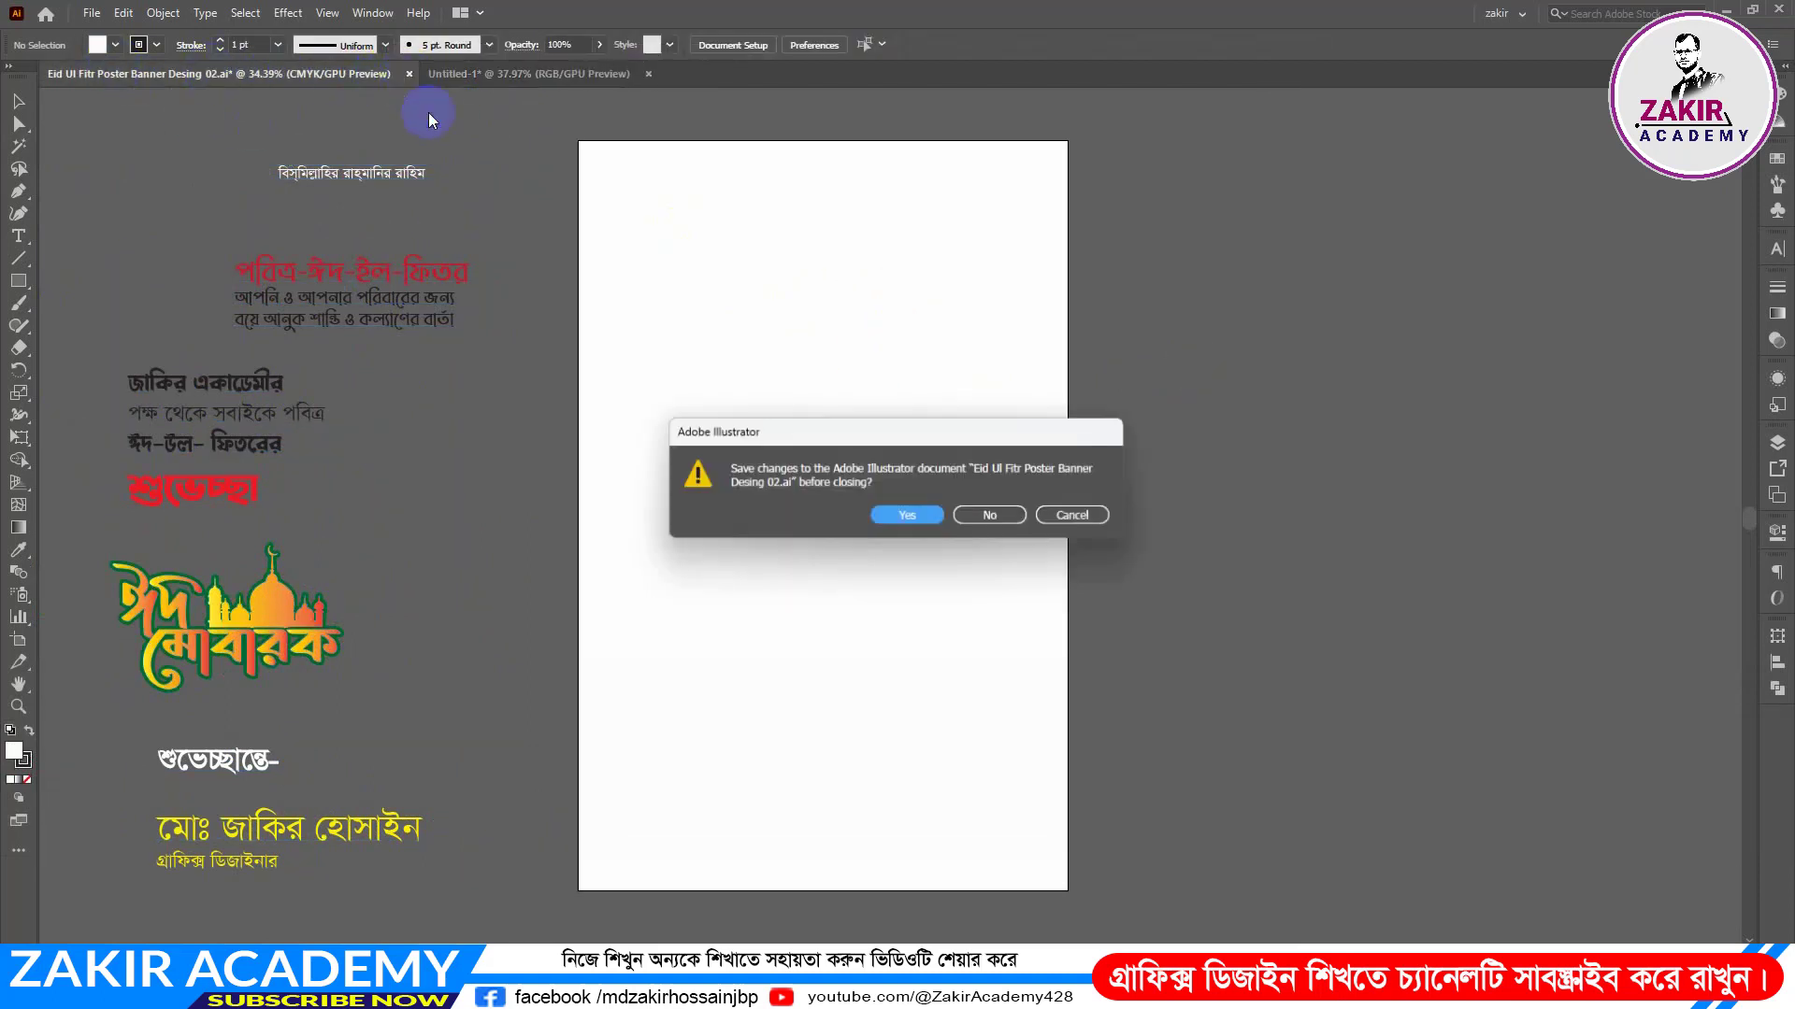
pyautogui.click(991, 518)
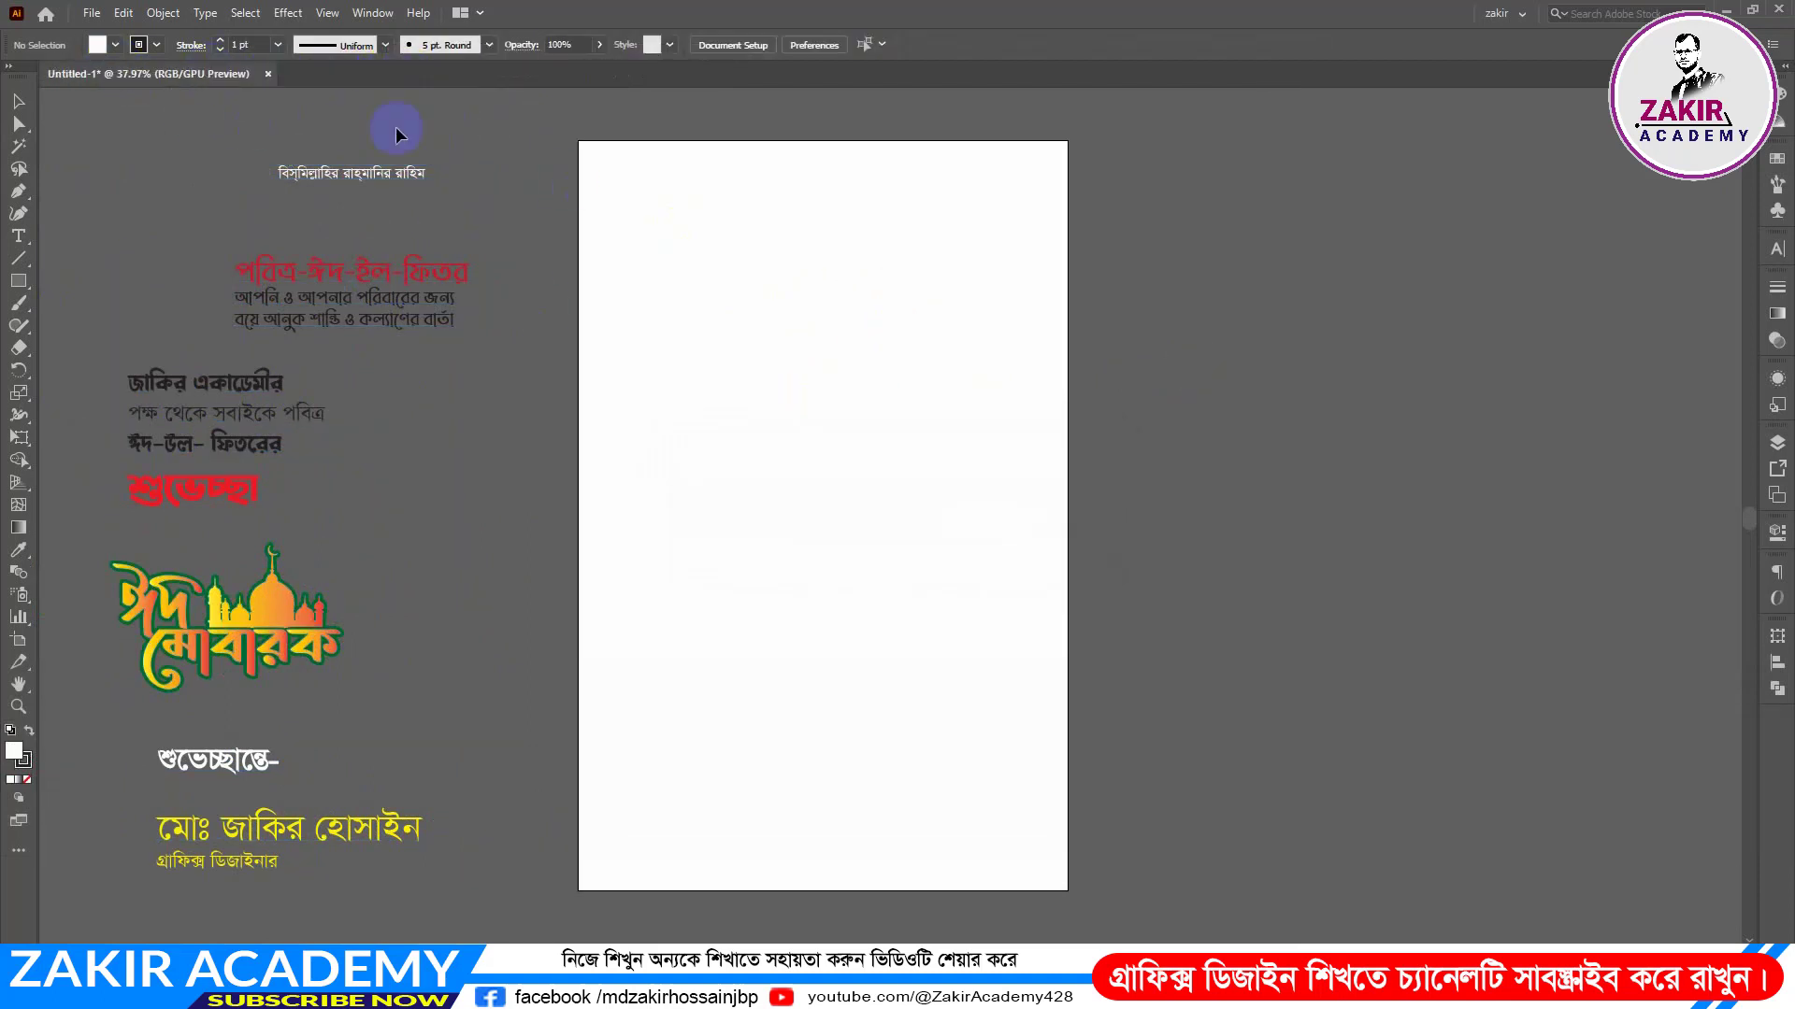
# Step: Place the Poster-Bacround image at 15 x 23 in so that it covers the whole artboard, and deselect it
pyautogui.click(93, 13)
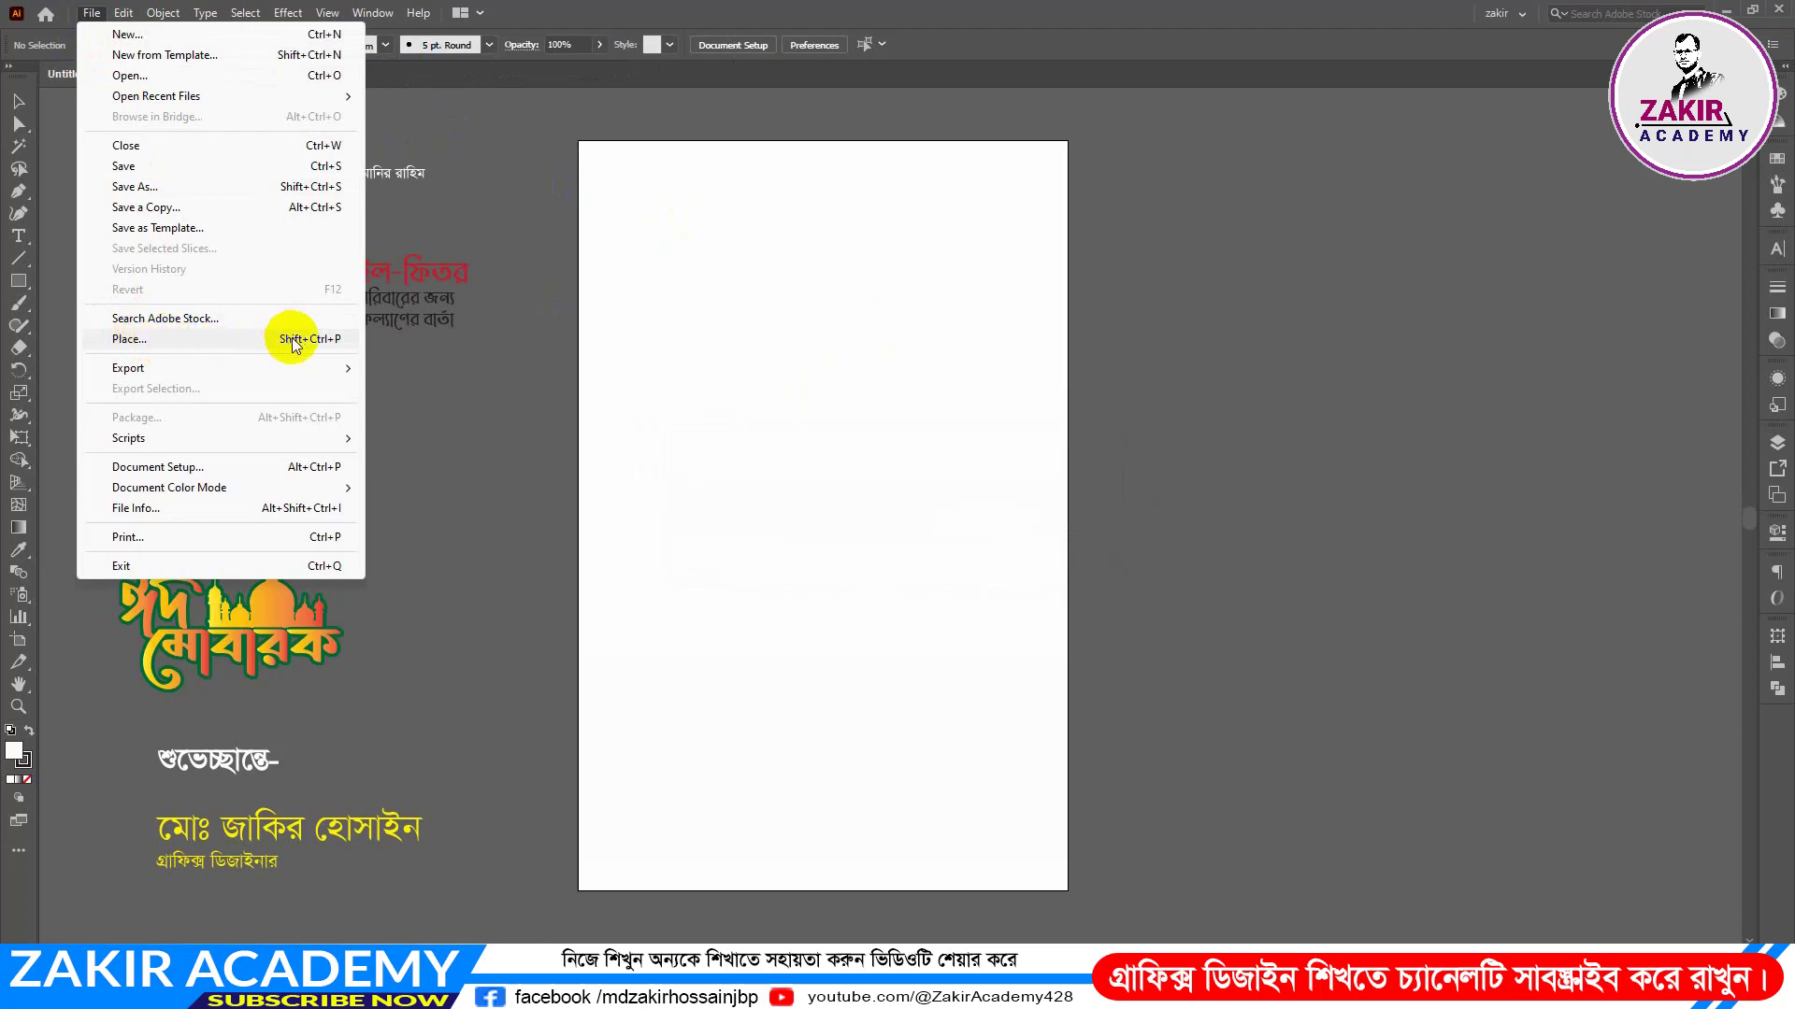
pyautogui.click(135, 340)
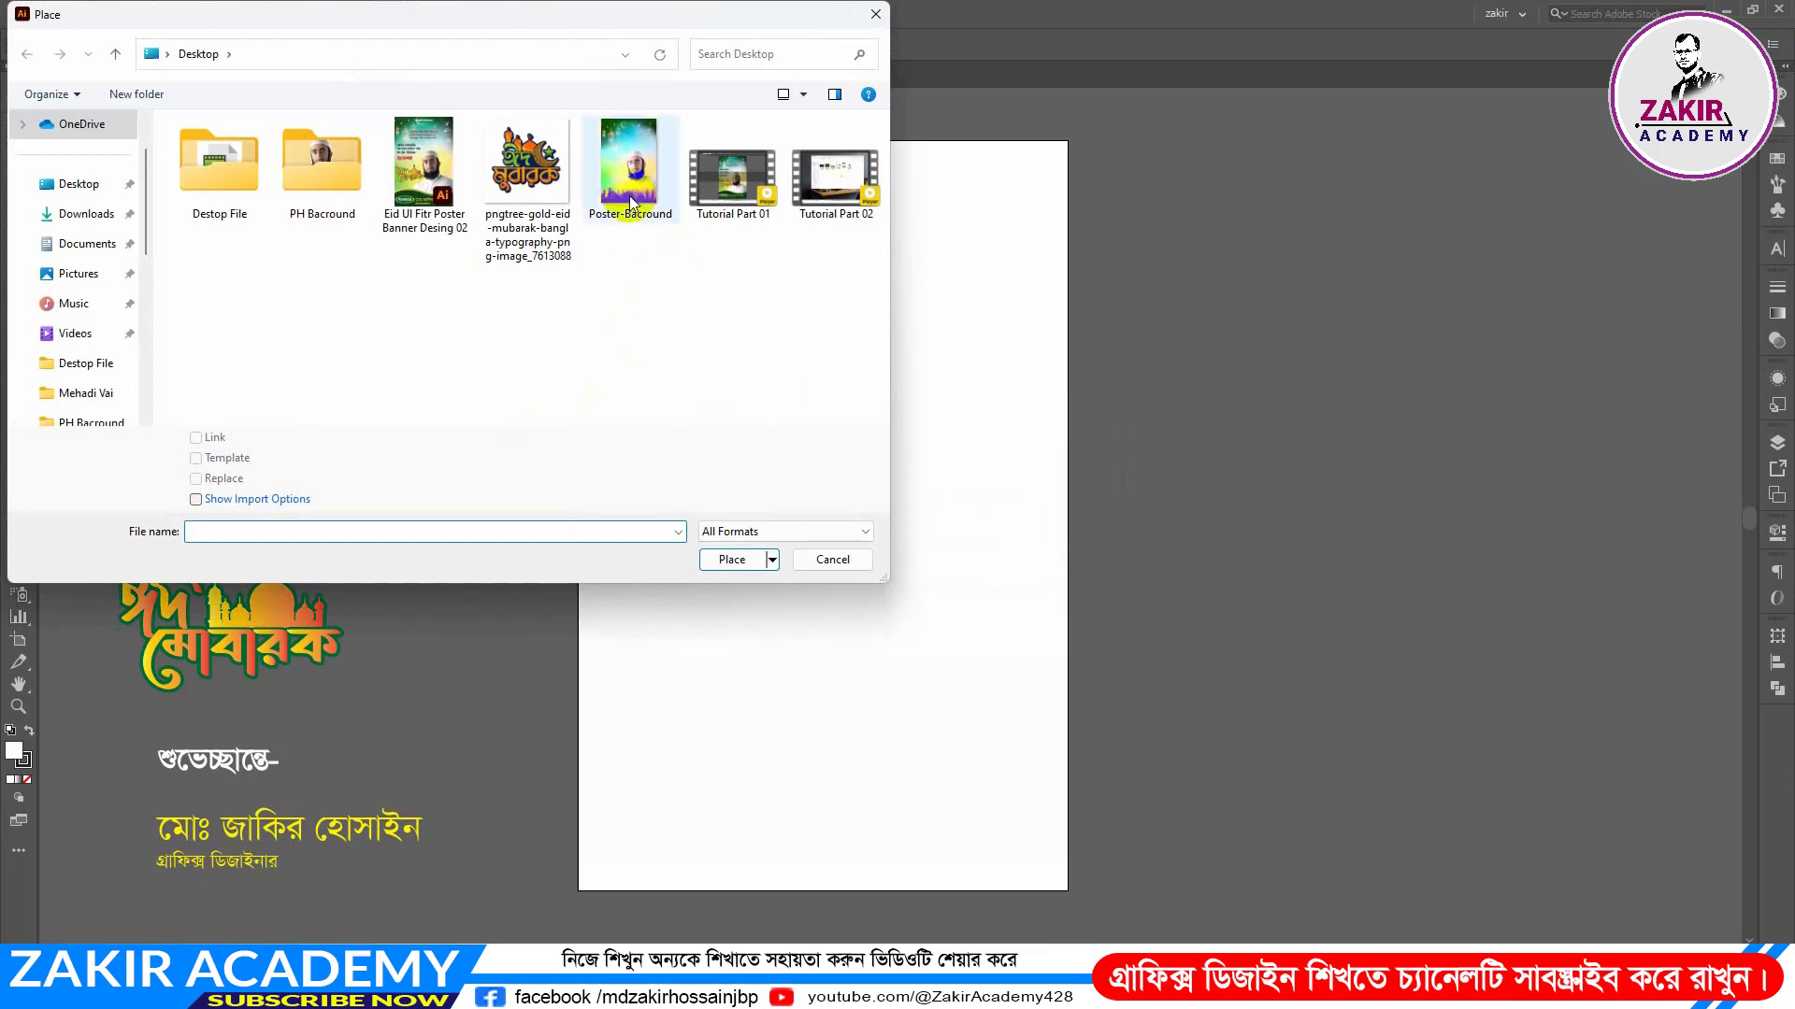
pyautogui.click(732, 559)
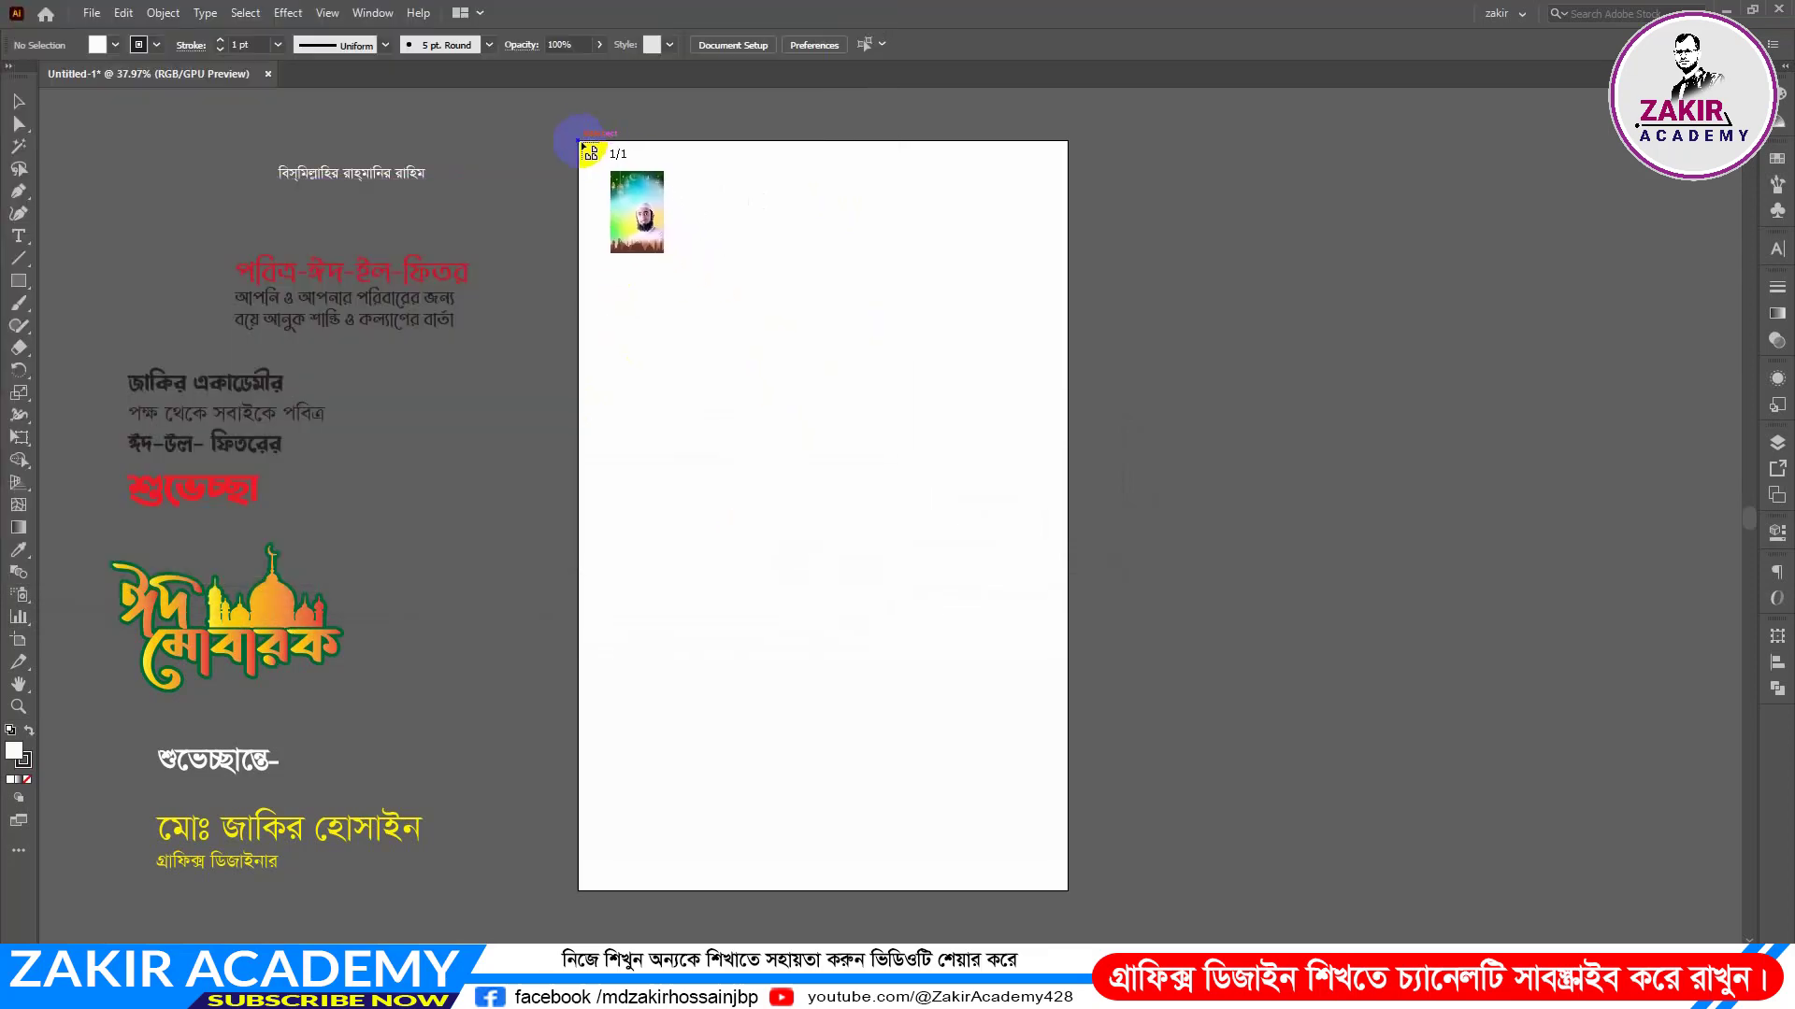
pyautogui.moveTo(580, 145); pyautogui.dragTo(1066, 935)
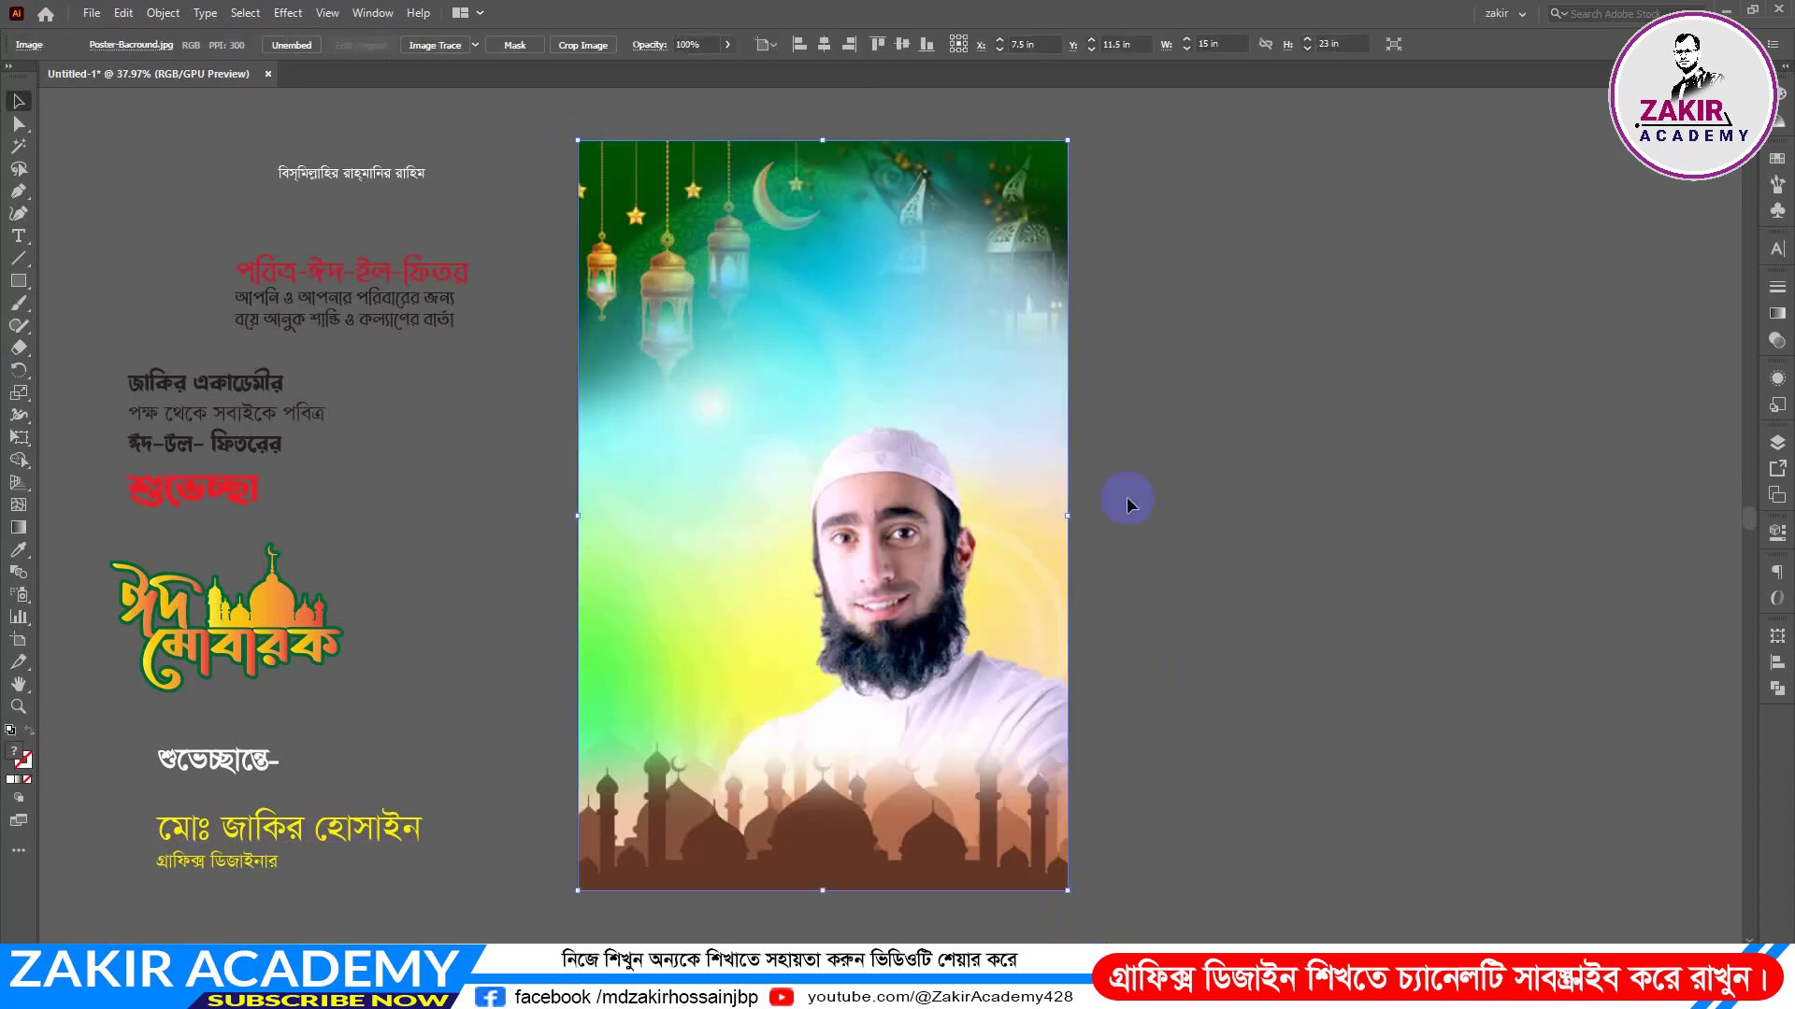
pyautogui.click(1247, 393)
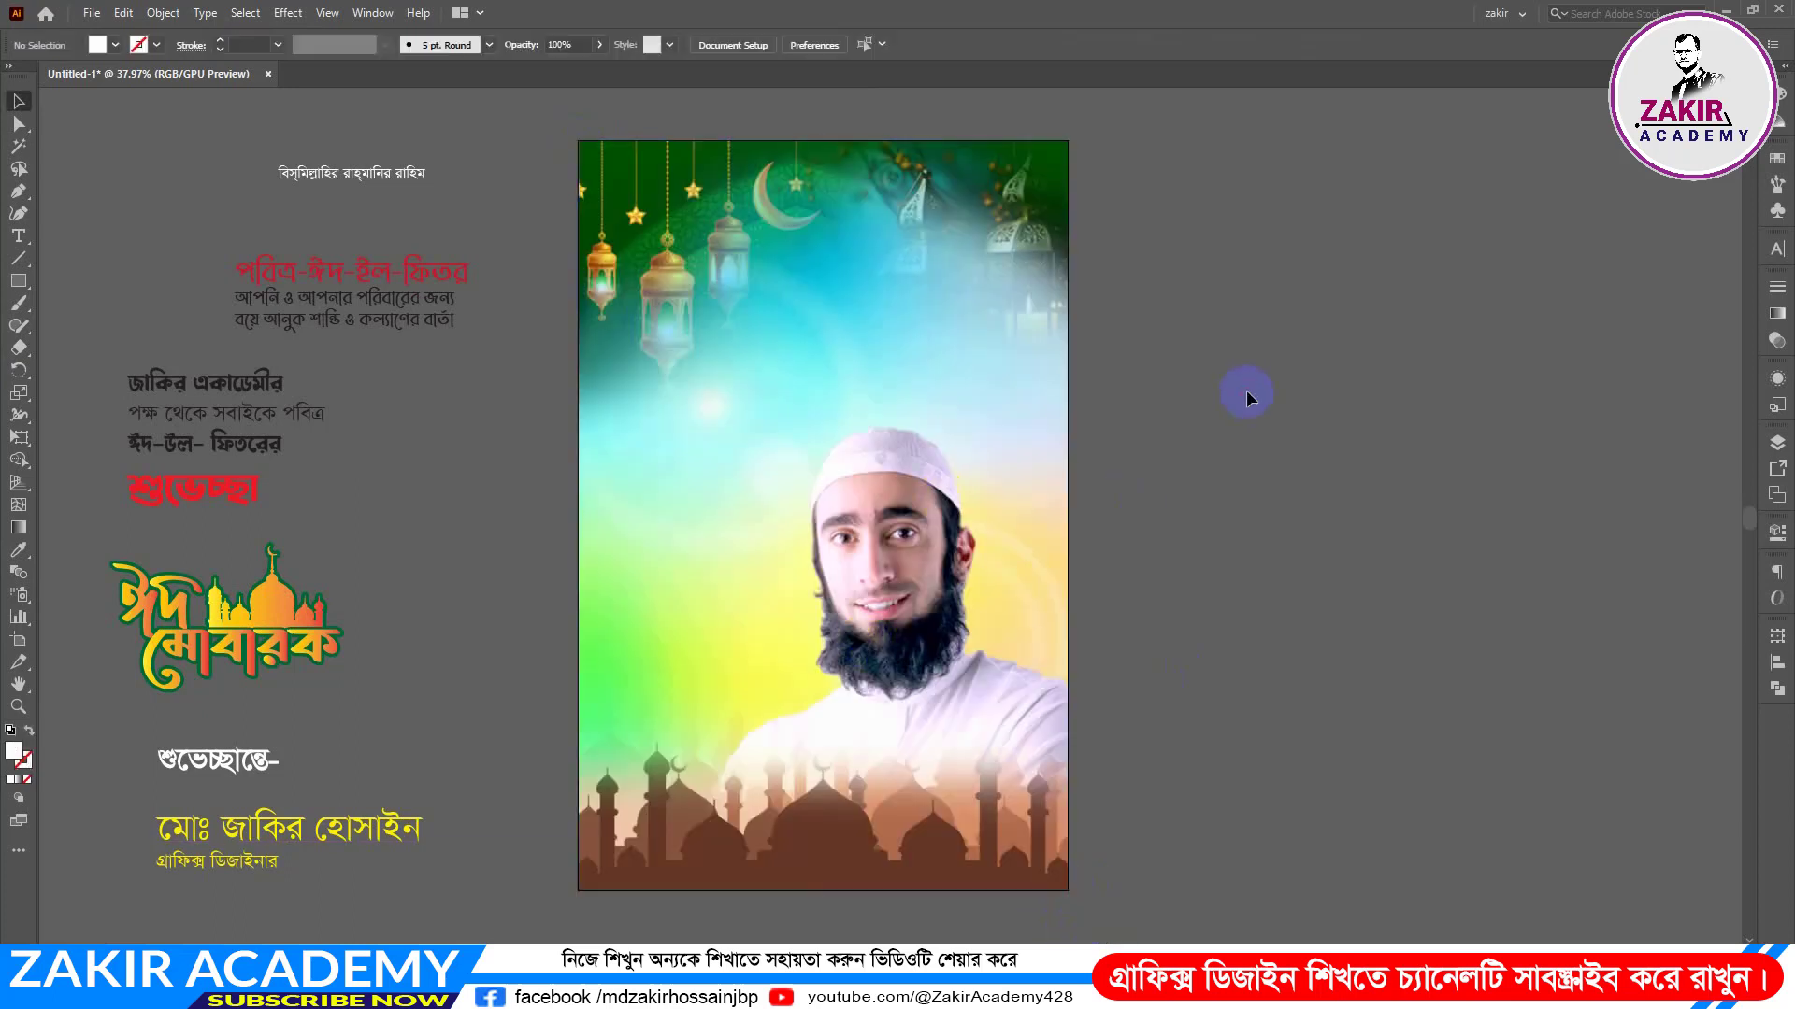
# Step: Lock the background image covering the artboard so it cannot be selected or moved
pyautogui.click(725, 621)
pyautogui.click(1157, 484)
pyautogui.click(686, 569)
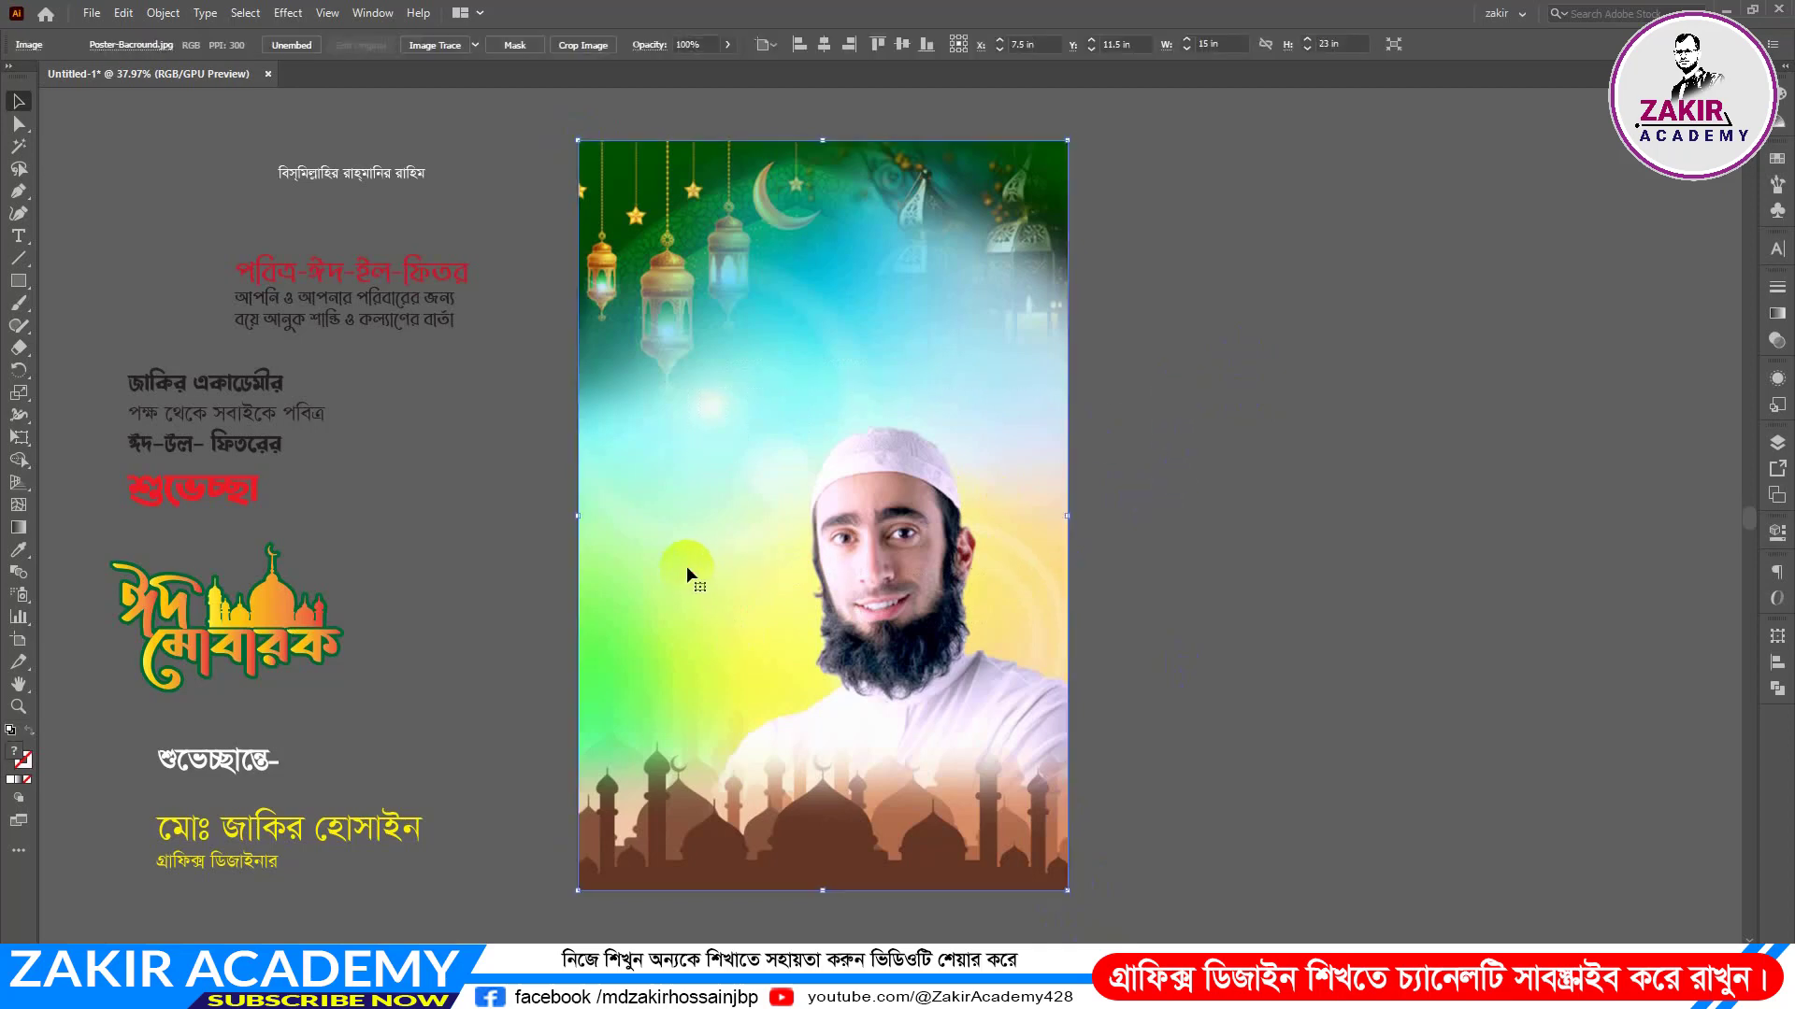
pyautogui.click(1102, 468)
pyautogui.click(685, 626)
pyautogui.press('ctrl')
pyautogui.hotkey('ctrl', '2')
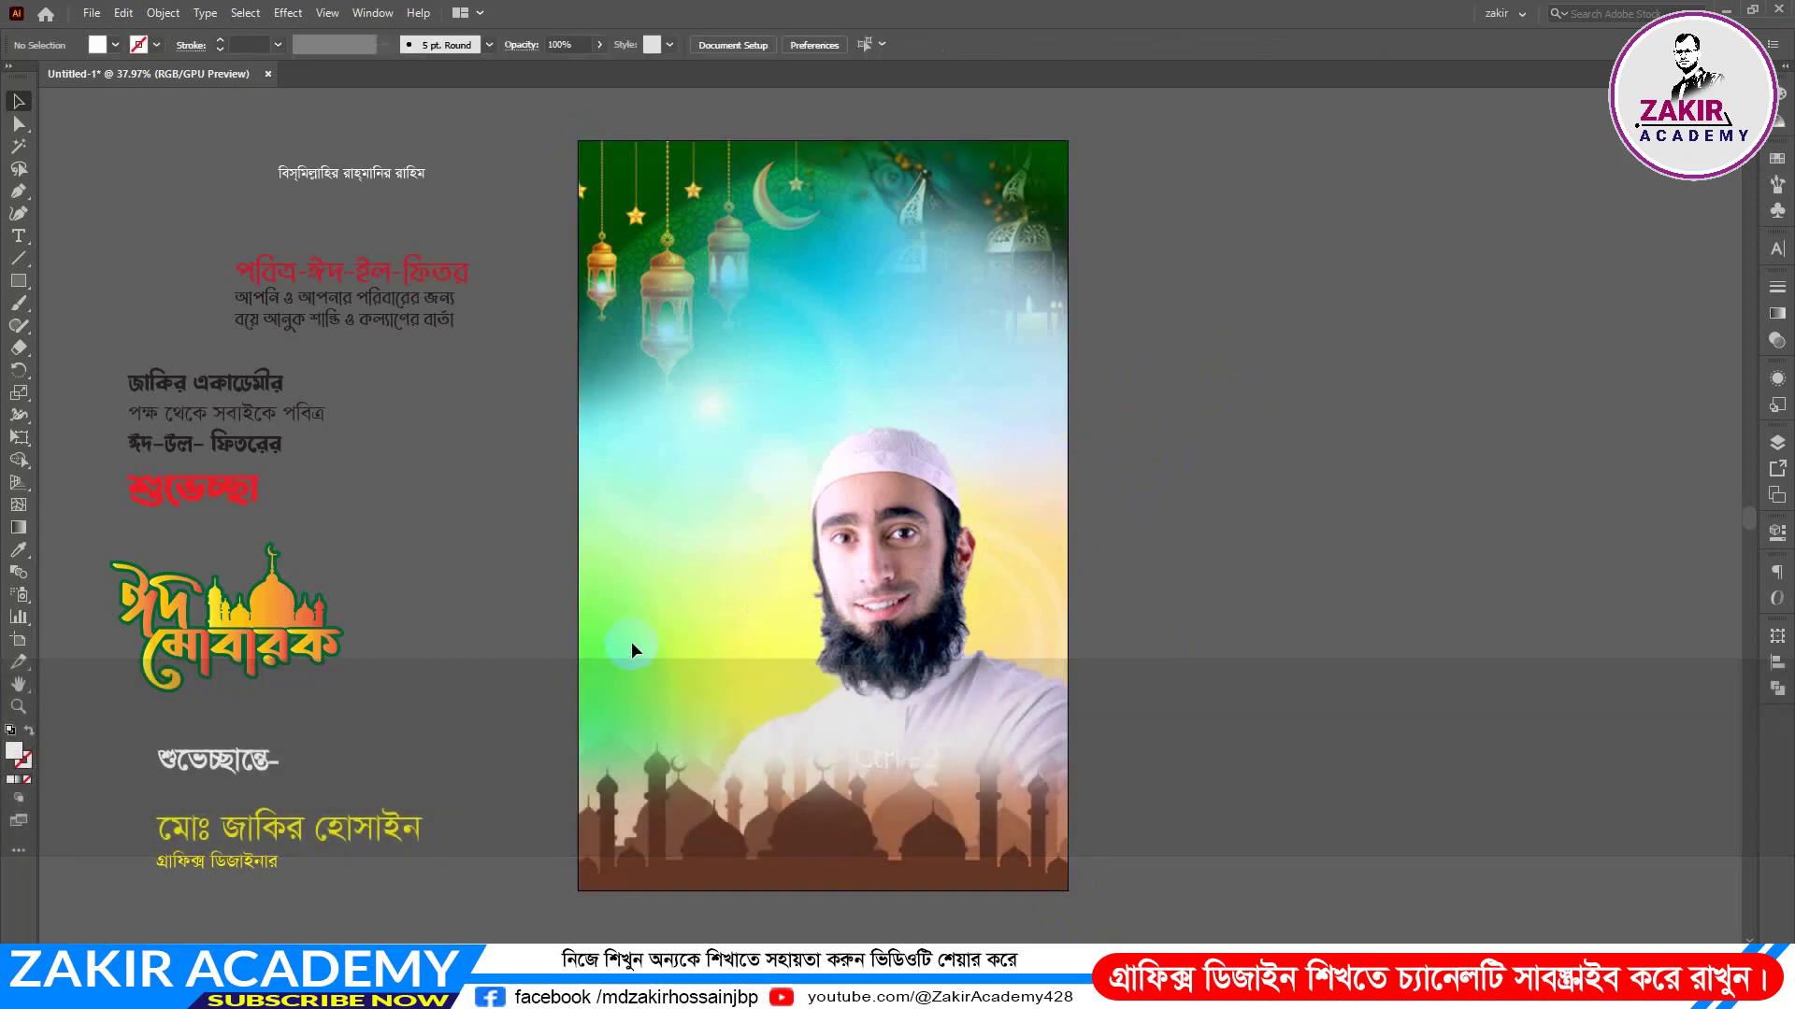
pyautogui.moveTo(1150, 417); pyautogui.dragTo(636, 594)
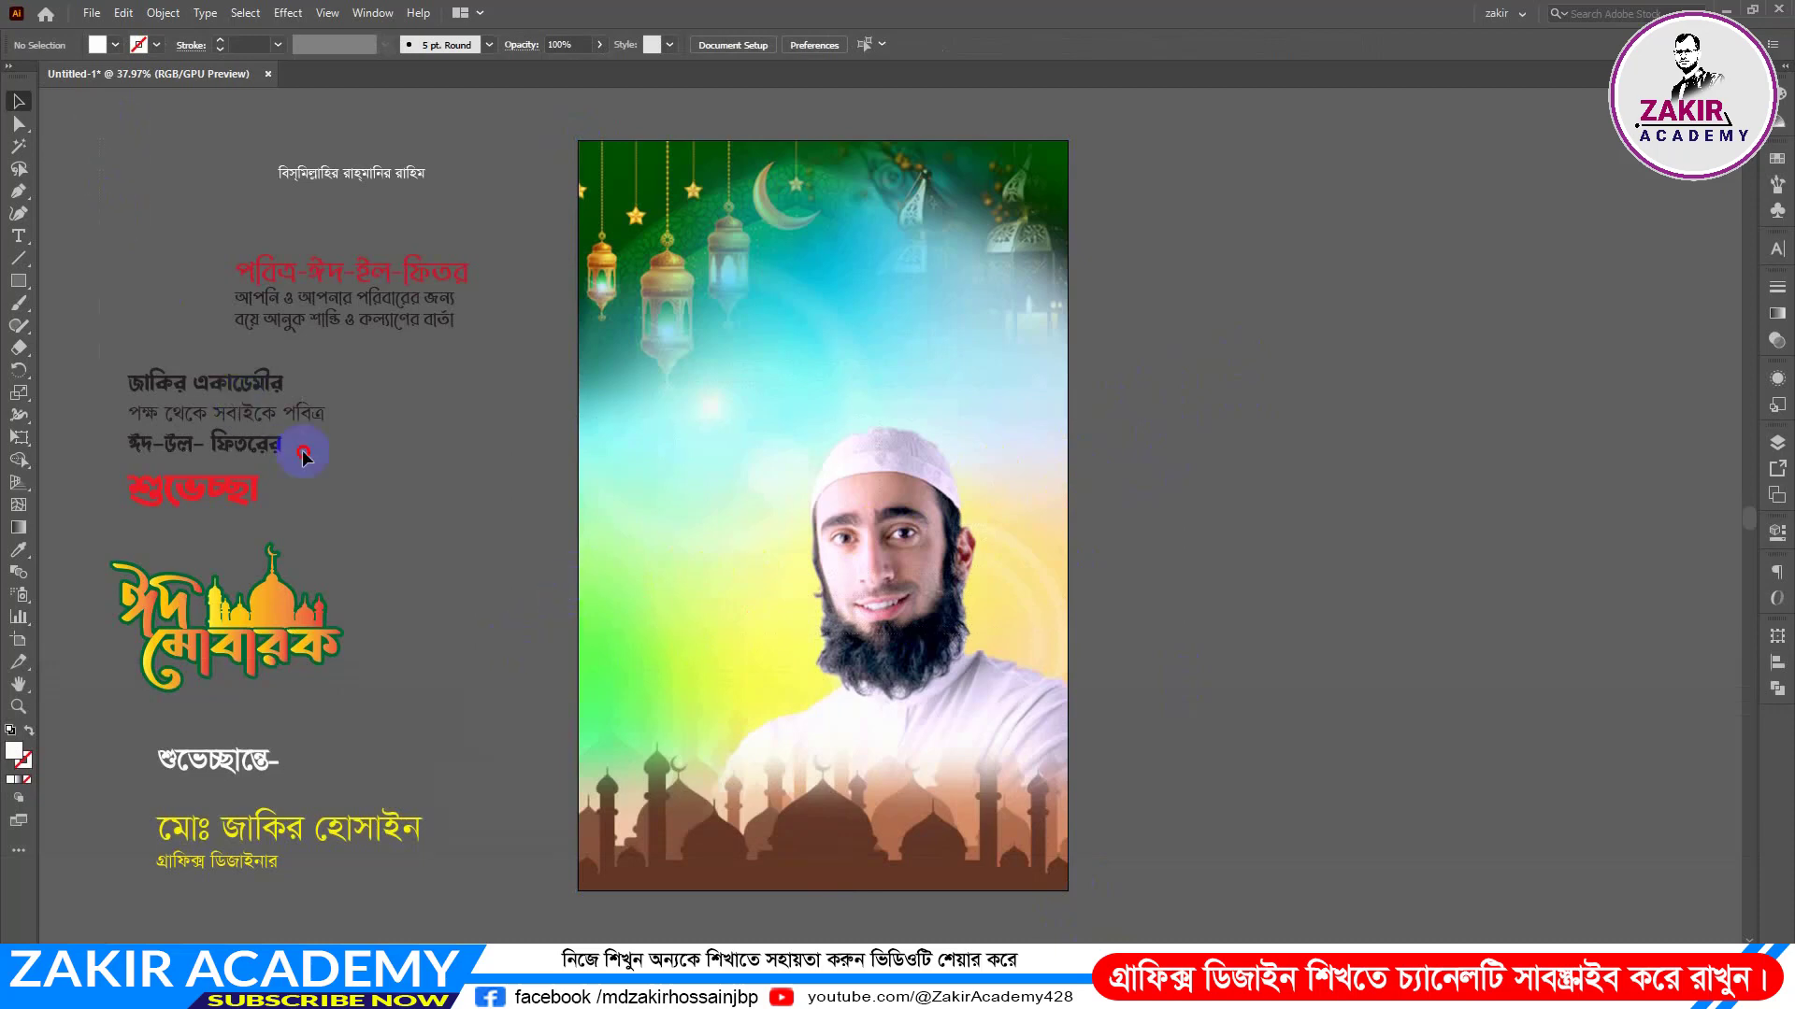
pyautogui.hotkey('ctrl', 'a')
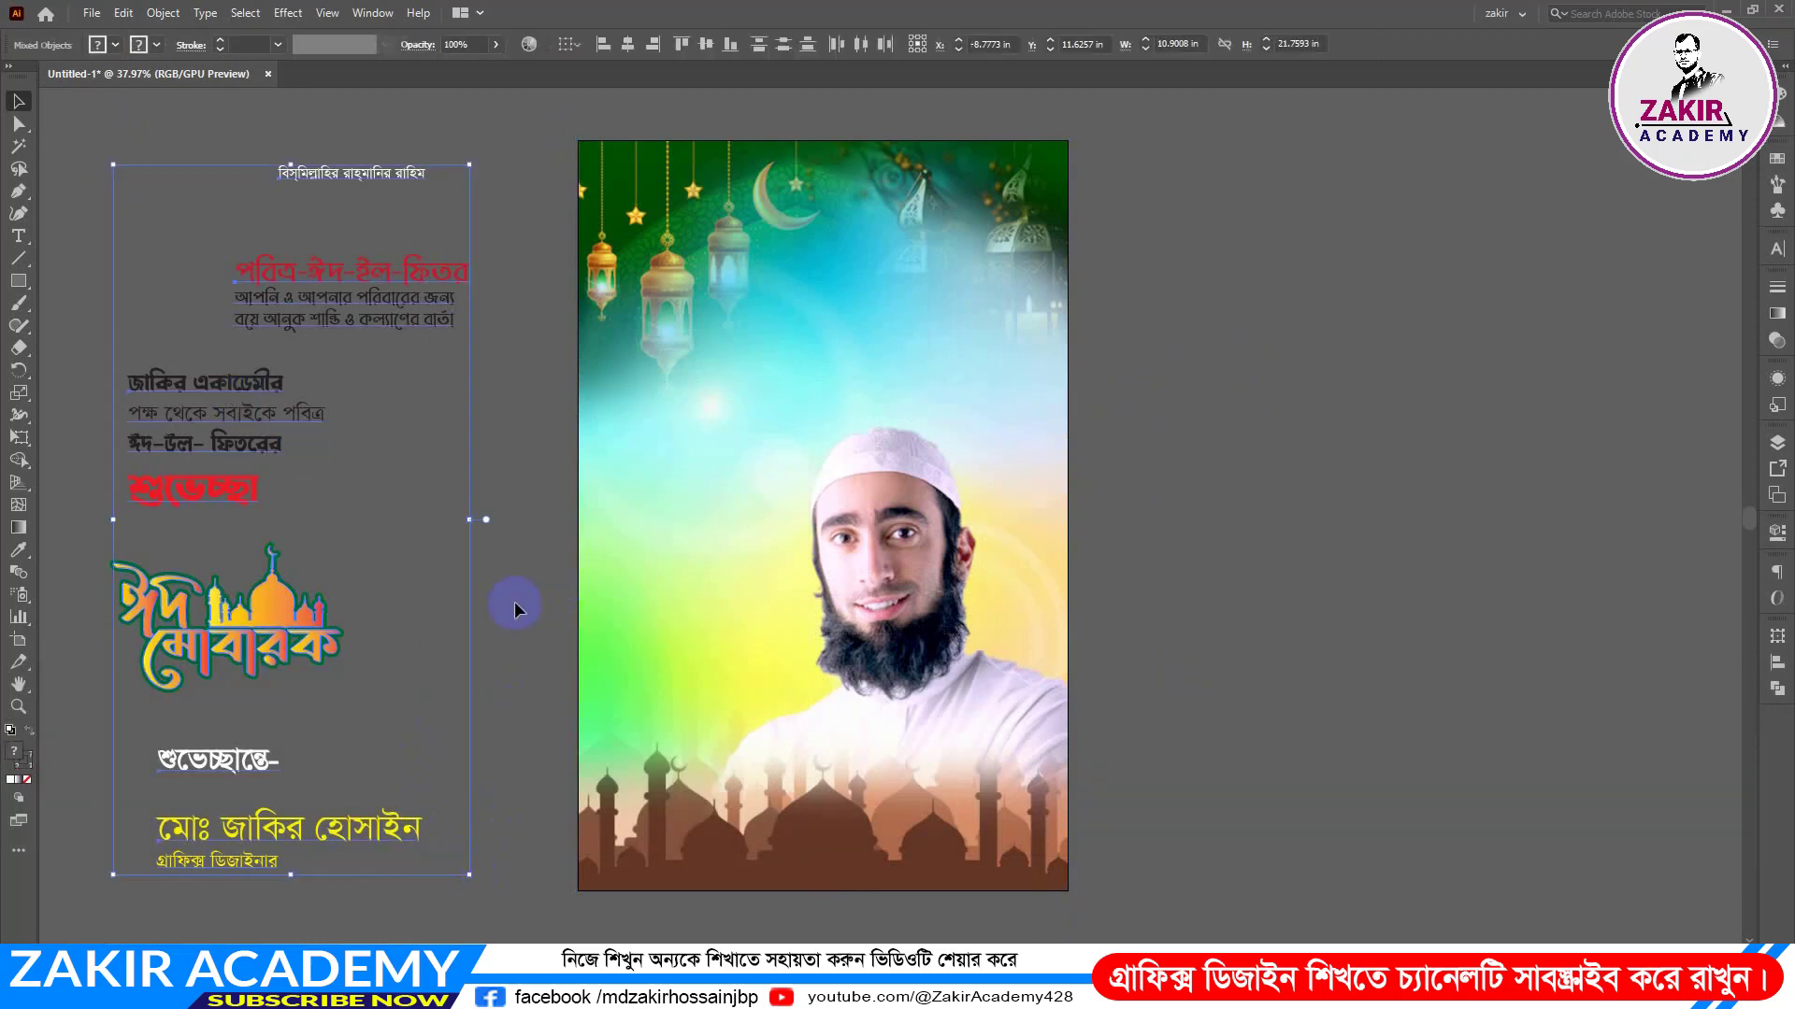
pyautogui.click(514, 603)
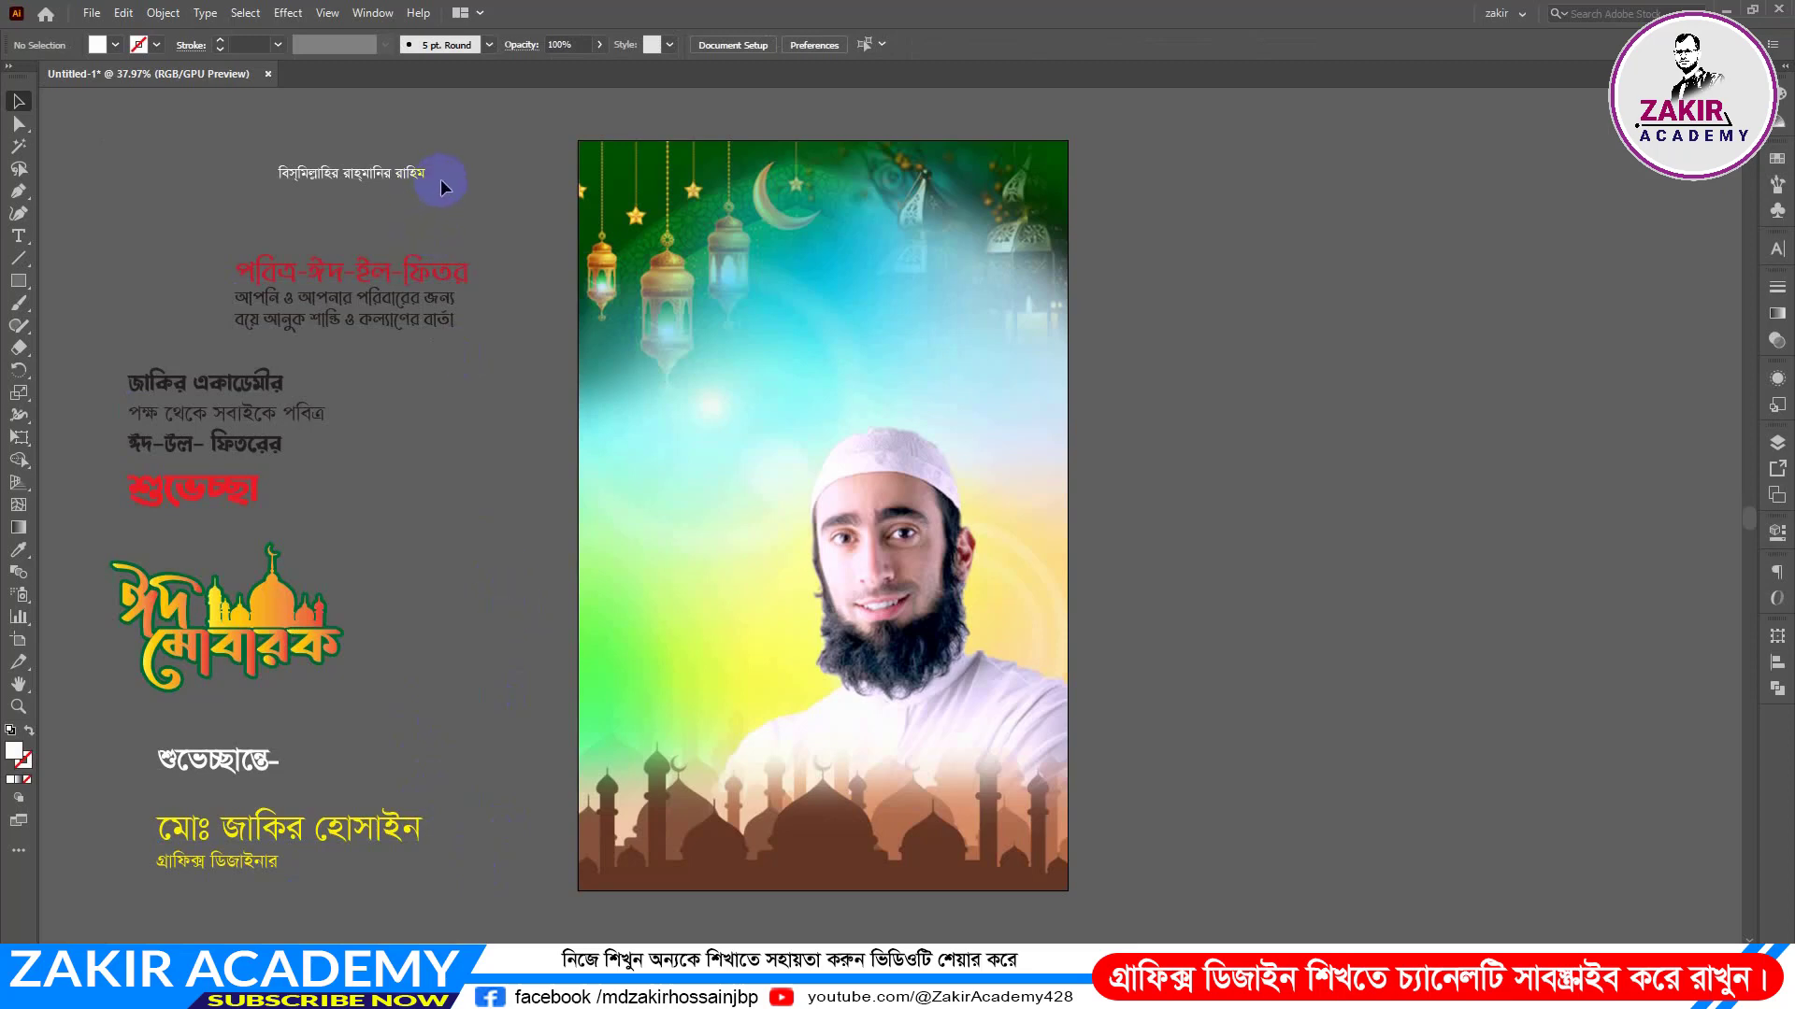
pyautogui.click(147, 645)
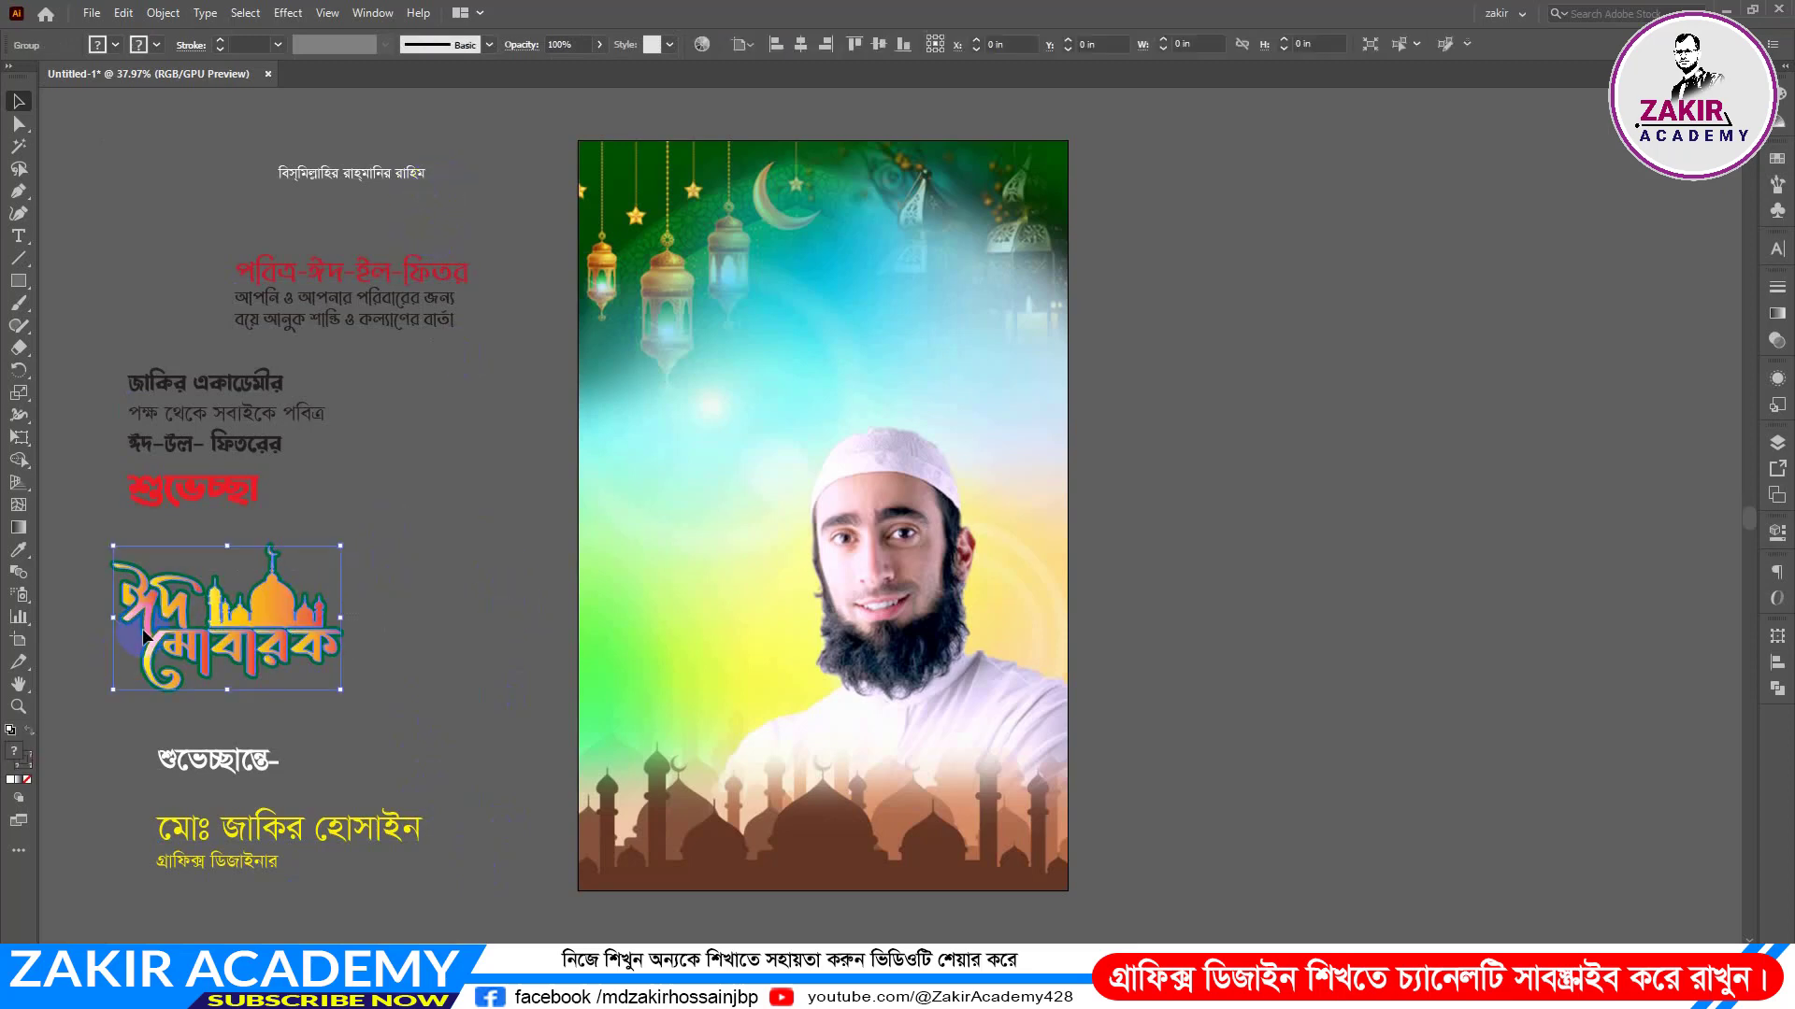
pyautogui.moveTo(476, 483); pyautogui.dragTo(486, 505)
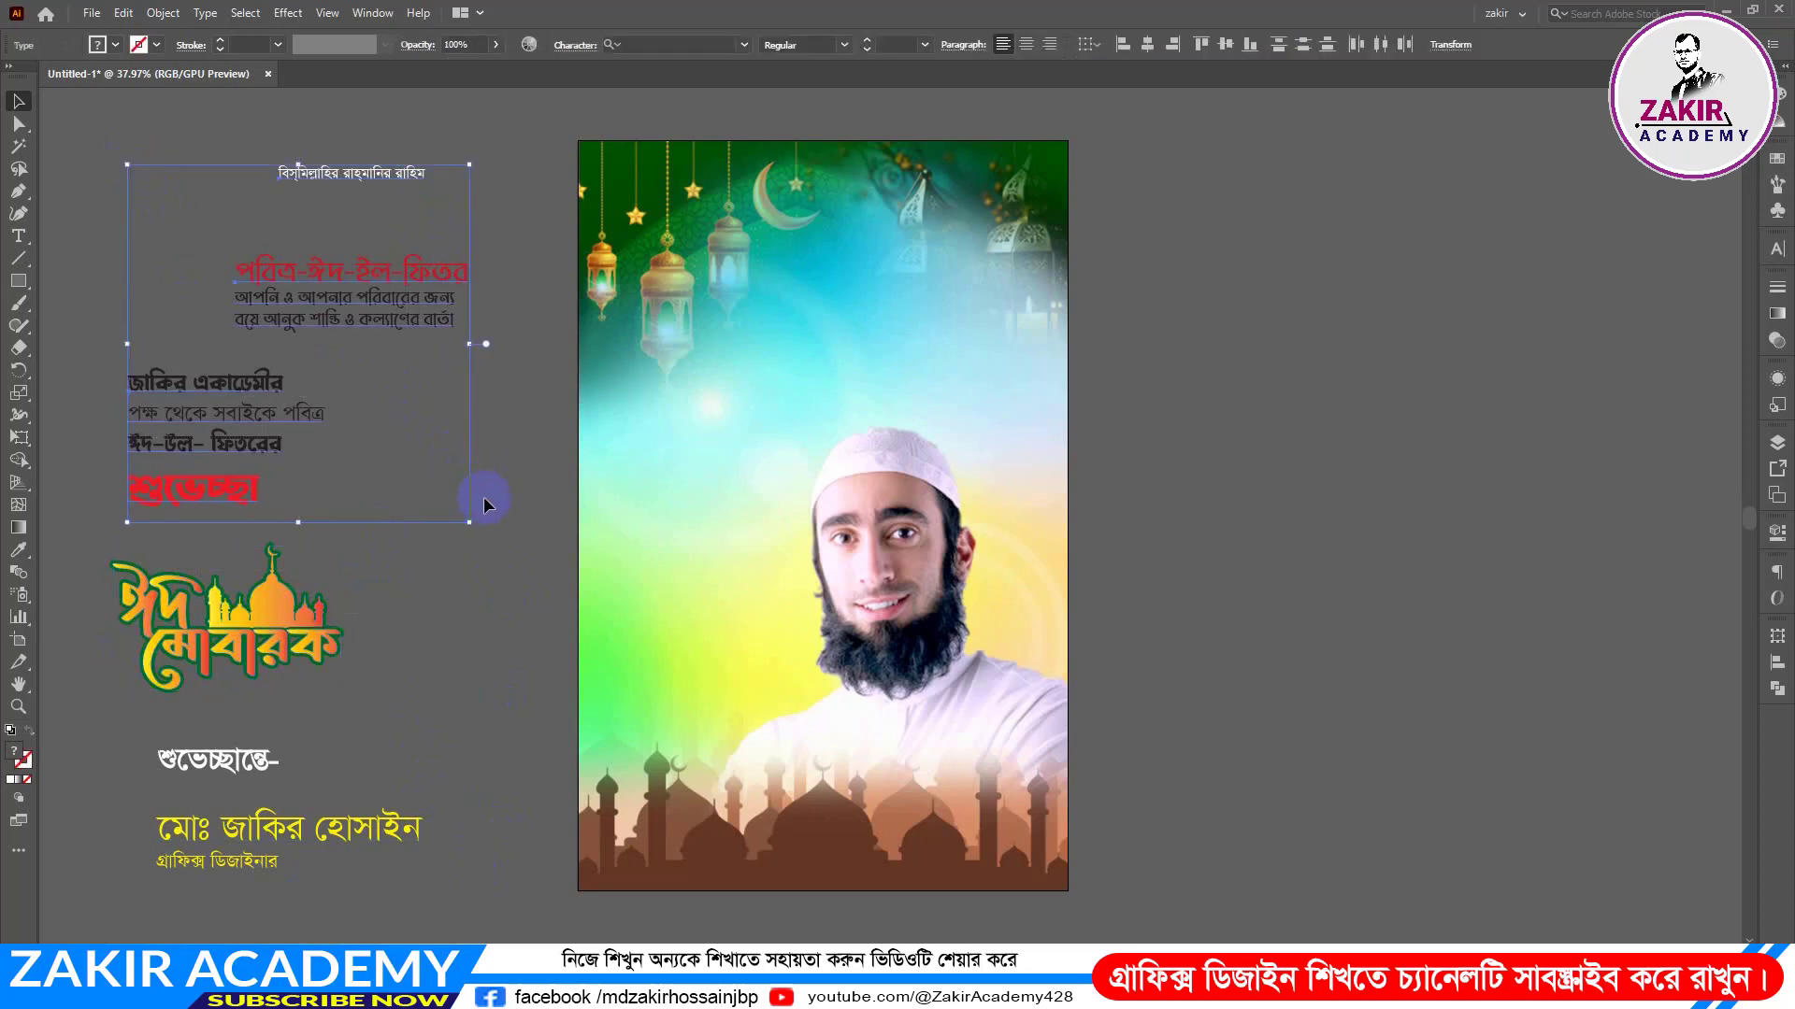
pyautogui.click(187, 580)
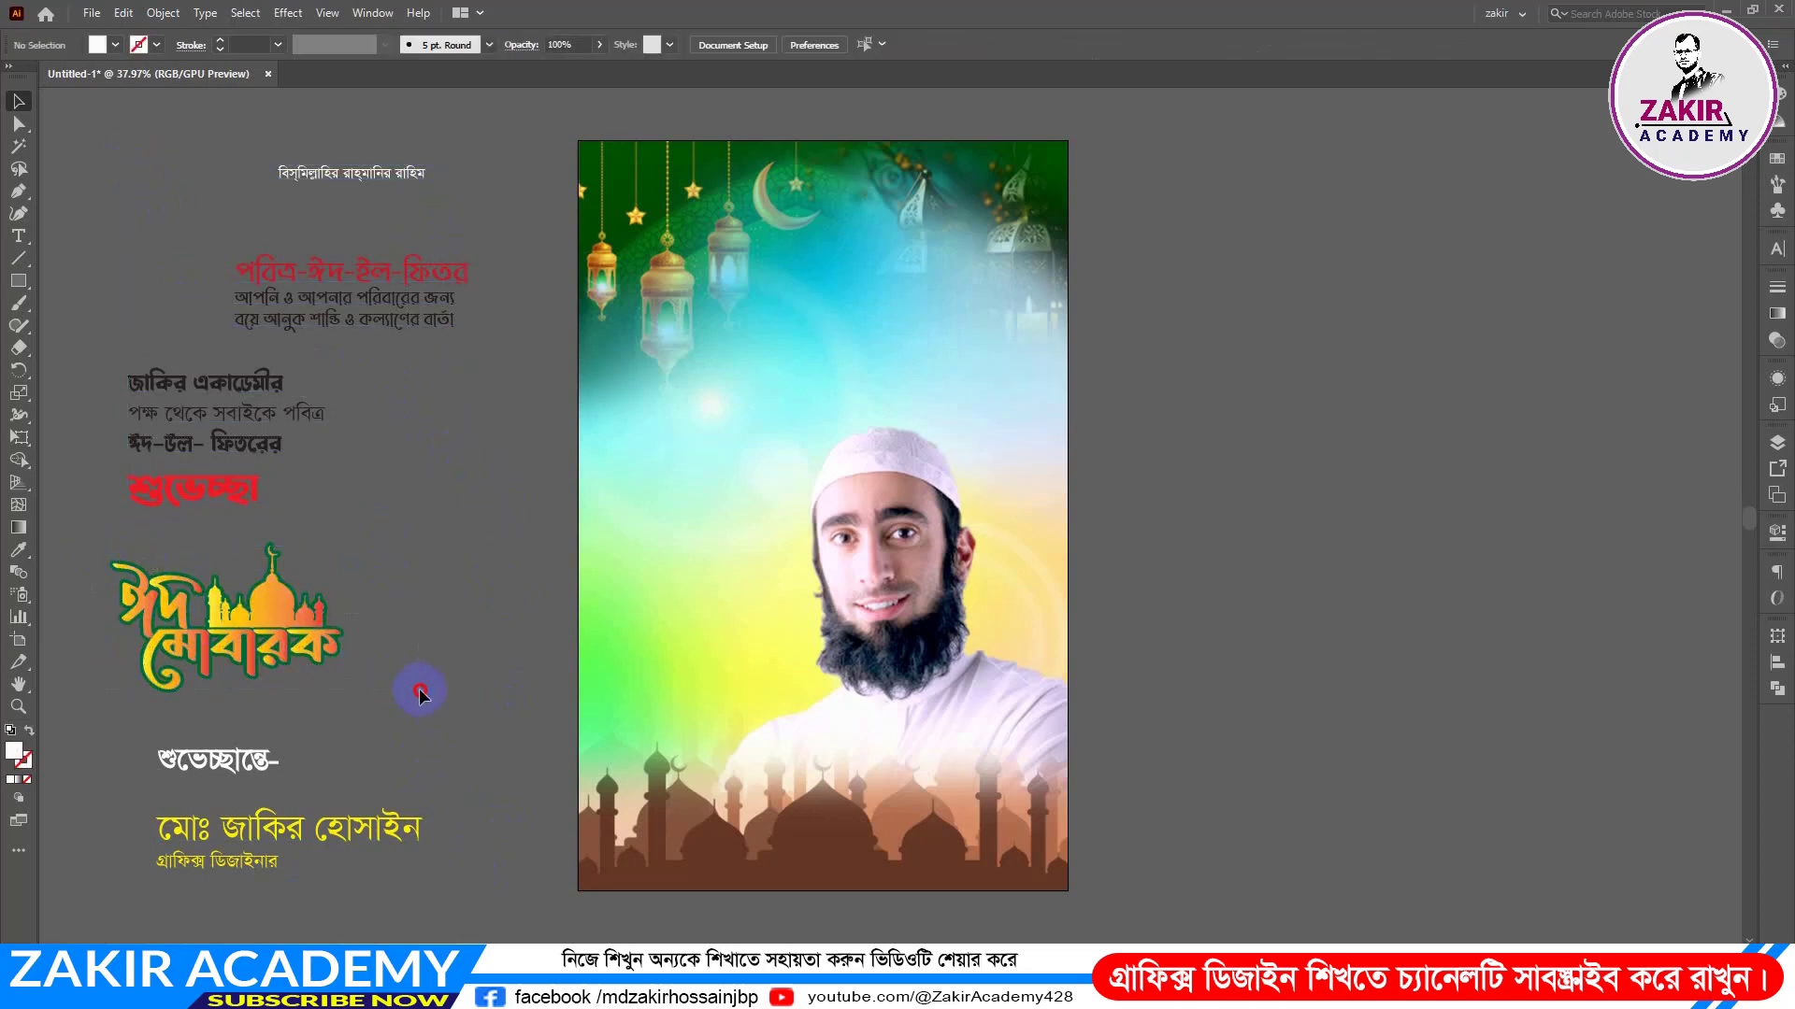
pyautogui.moveTo(420, 690); pyautogui.dragTo(422, 692)
pyautogui.click(471, 609)
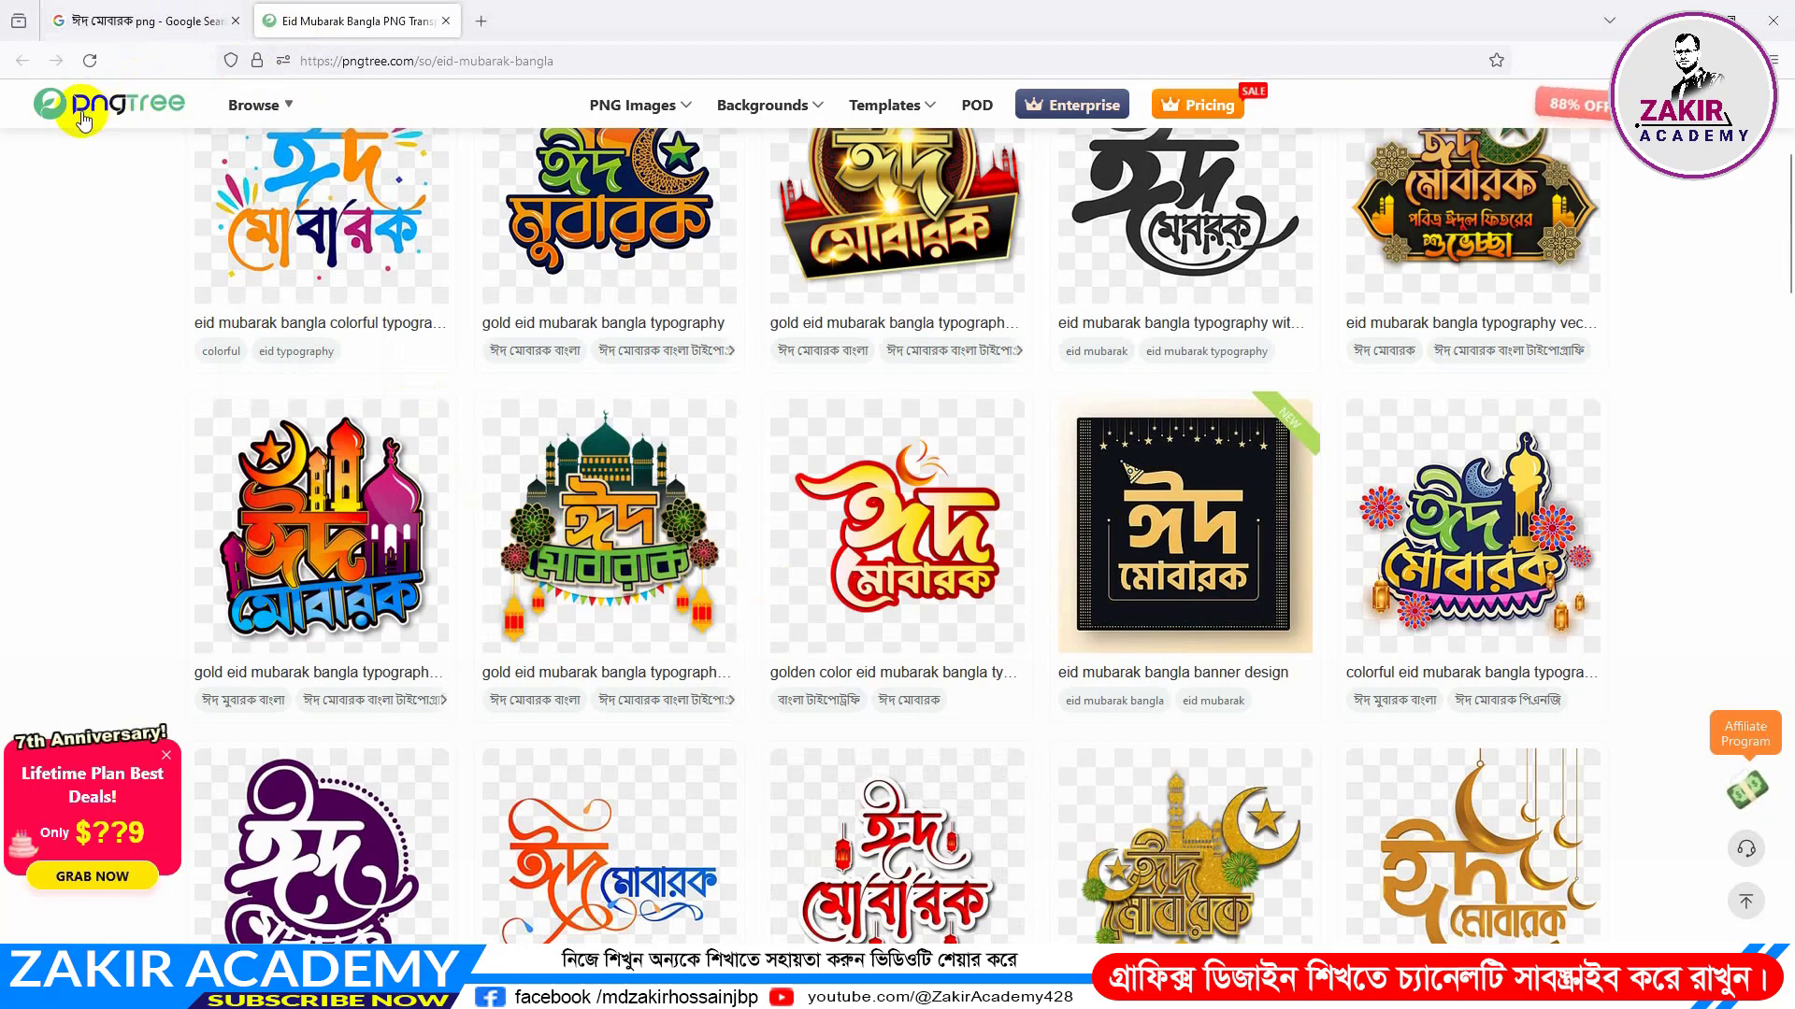
# Step: Switch to the browser, look through the Pngtree and Google results for Bangla Eid Mubarak PNG lettering, and return to Illustrator
pyautogui.moveTo(334, 521)
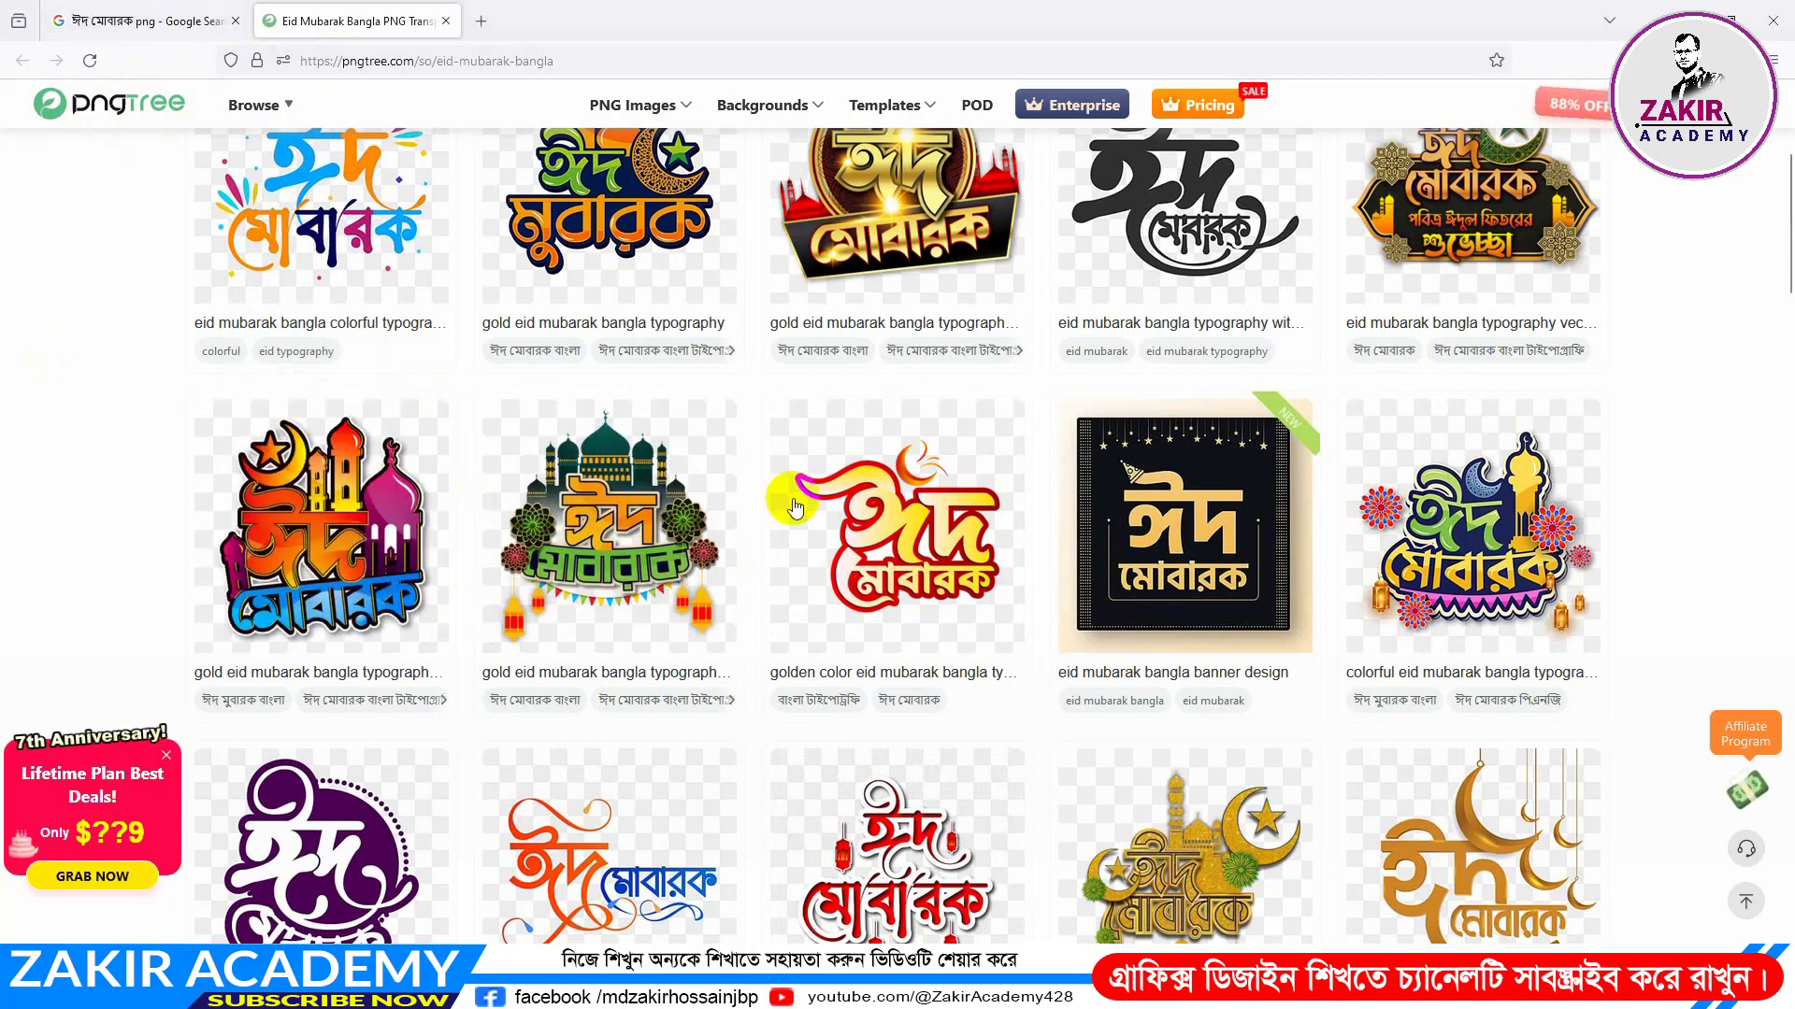
pyautogui.scroll(2, 841, 384)
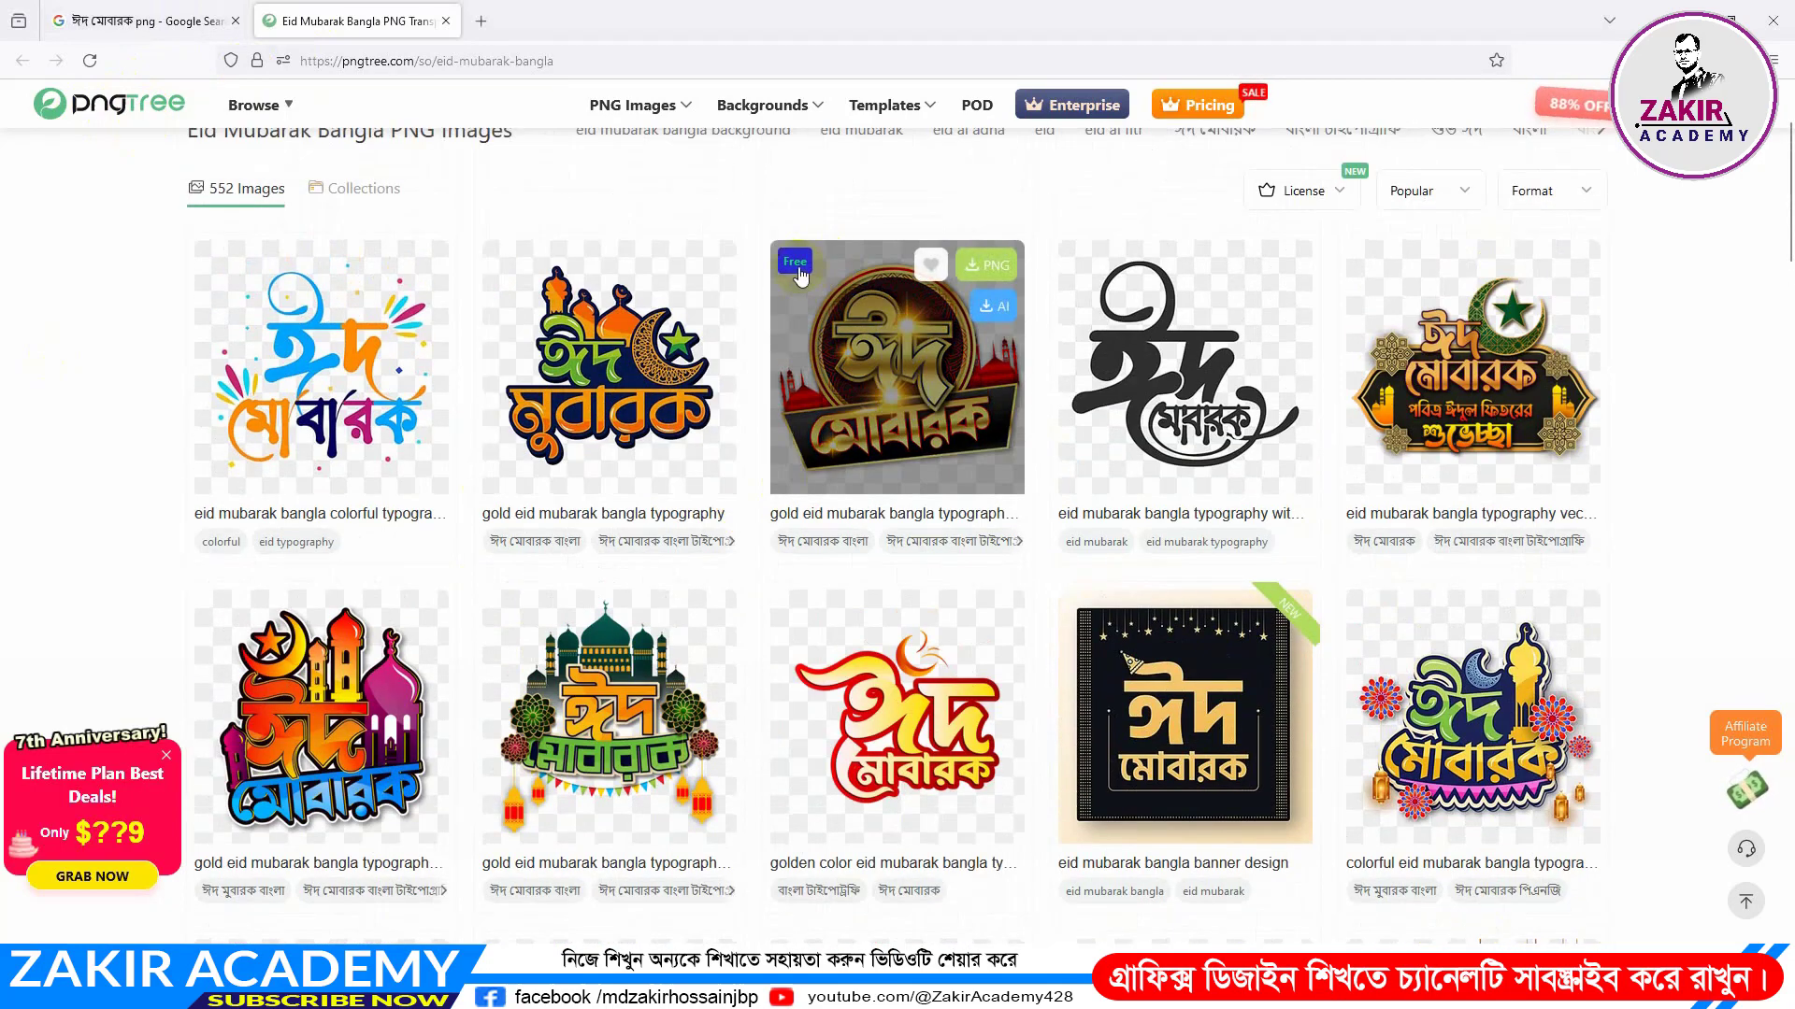
pyautogui.scroll(-2, 291, 506)
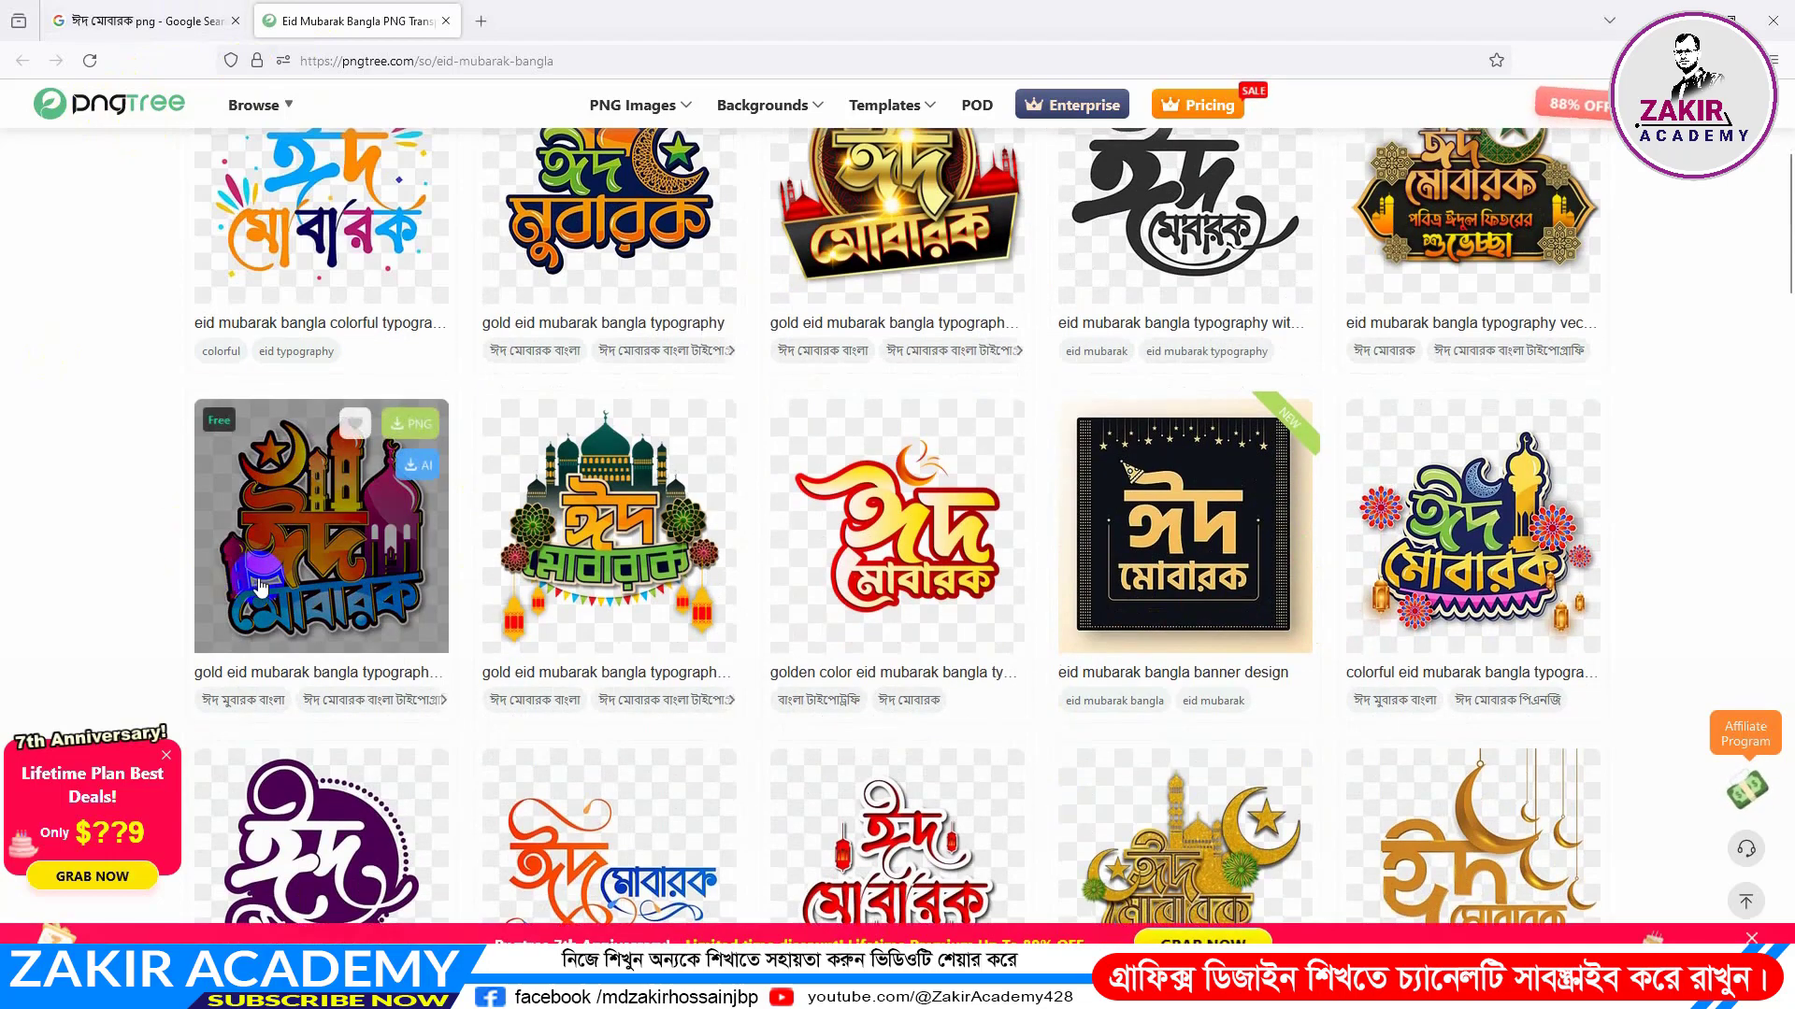
pyautogui.click(147, 37)
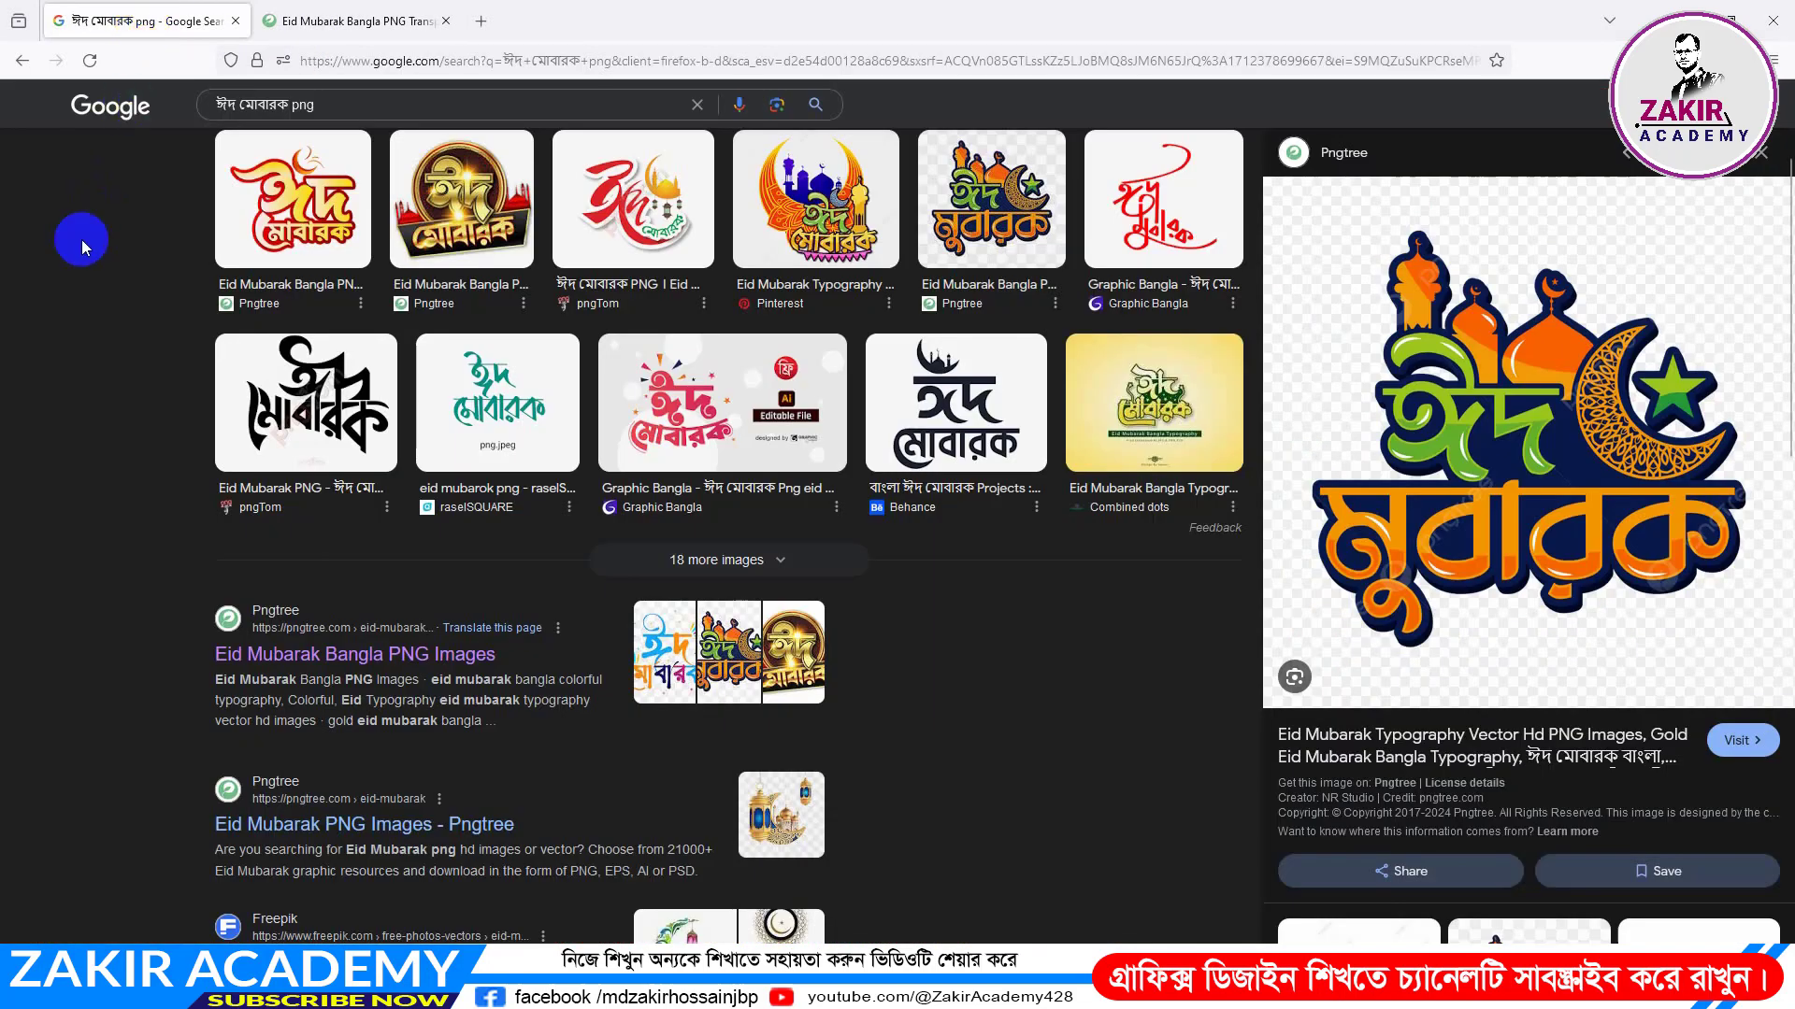
pyautogui.scroll(-2, 1430, 397)
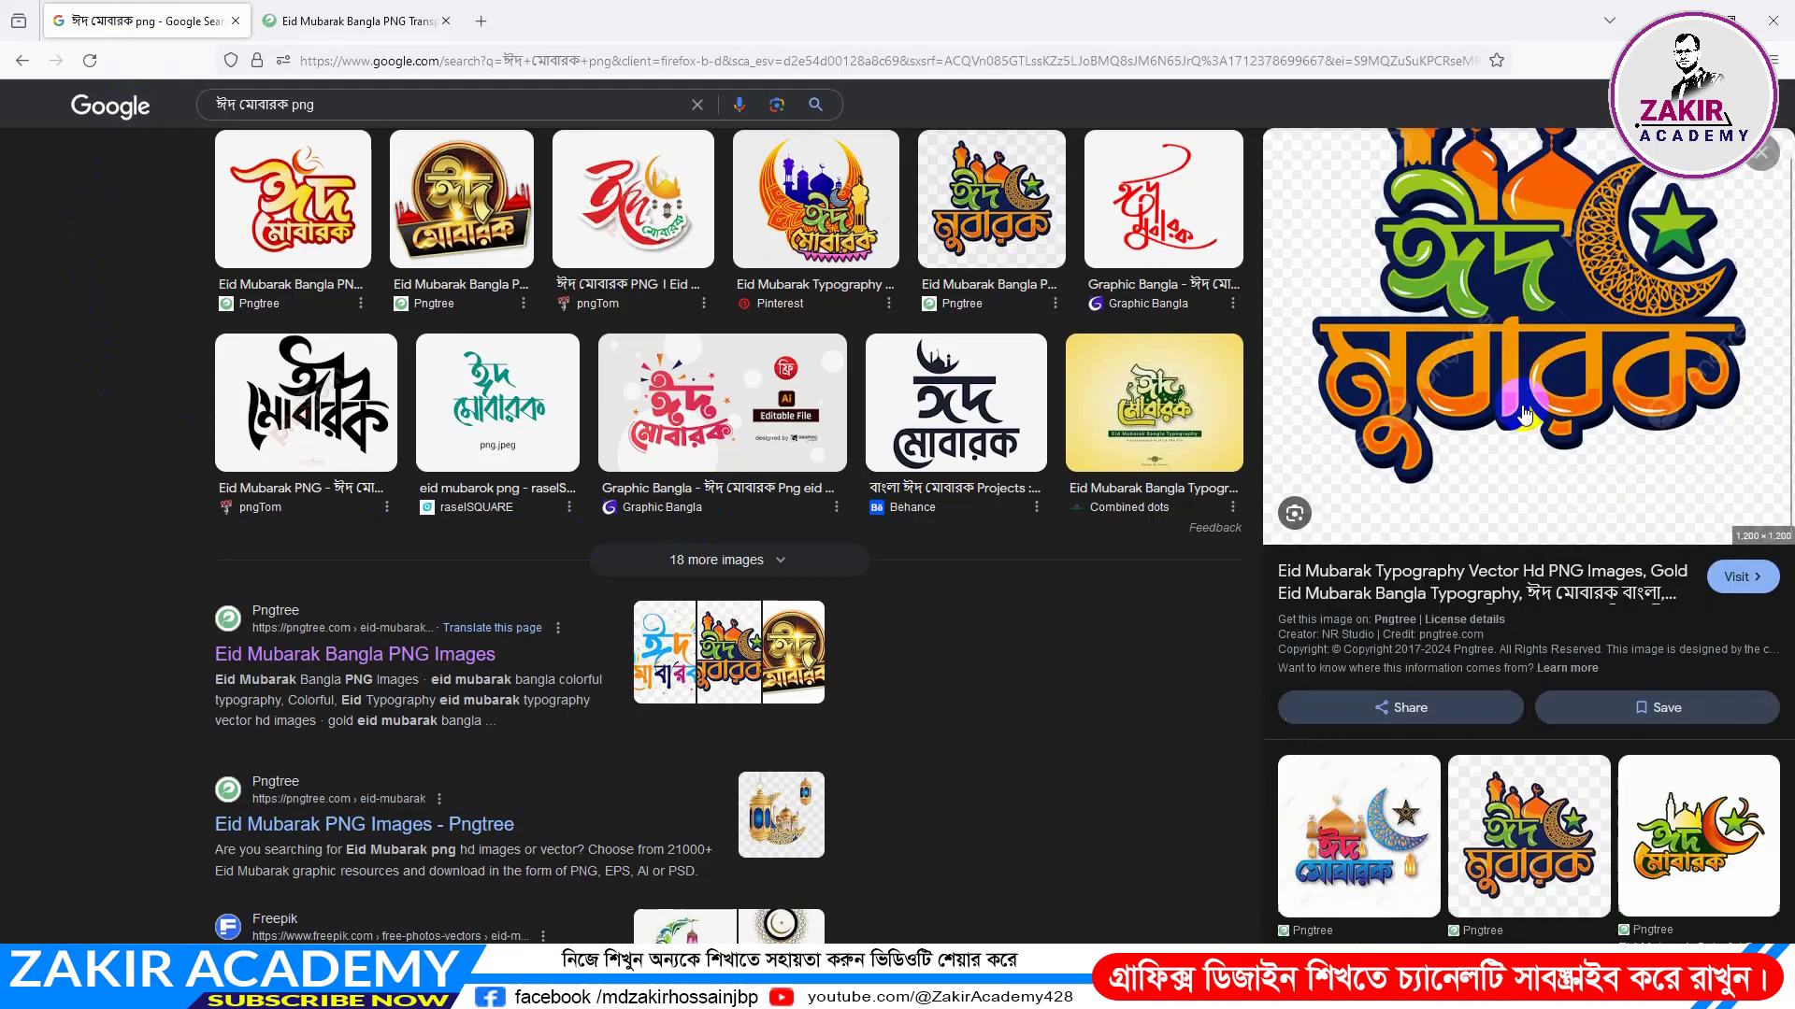
pyautogui.scroll(-2, 1463, 383)
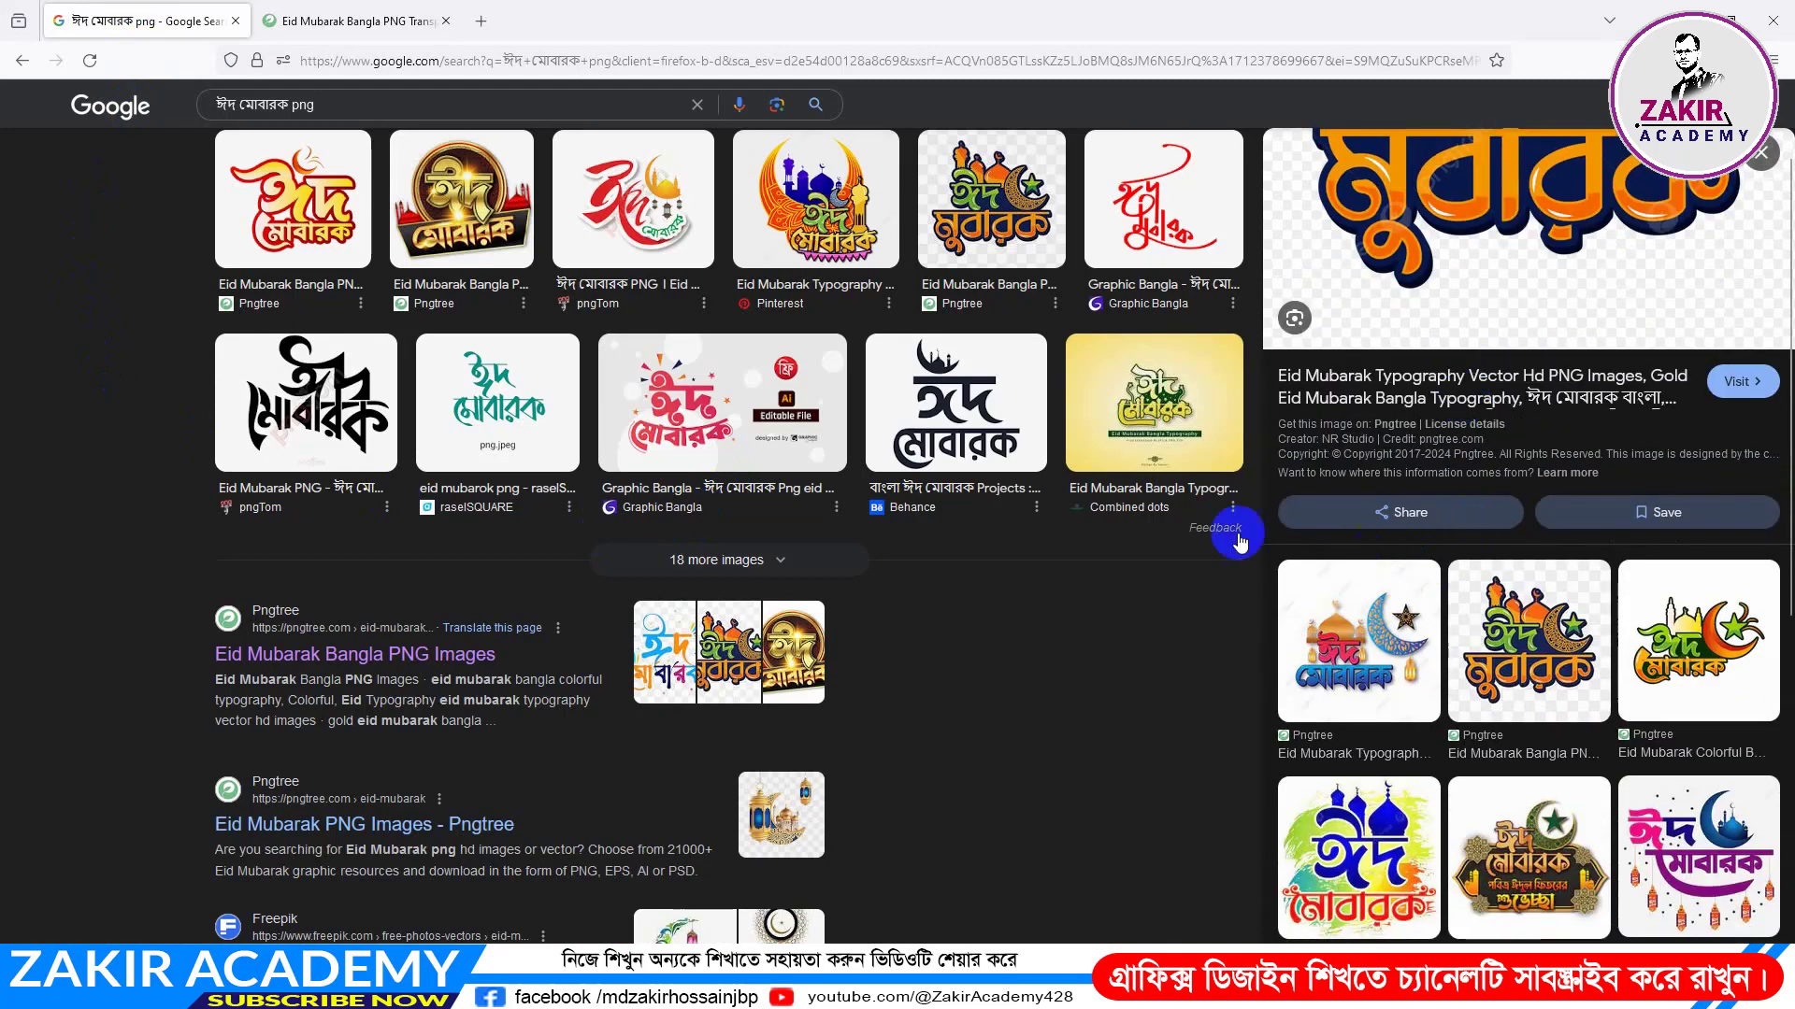
pyautogui.scroll(4, 1390, 514)
pyautogui.scroll(2, 916, 393)
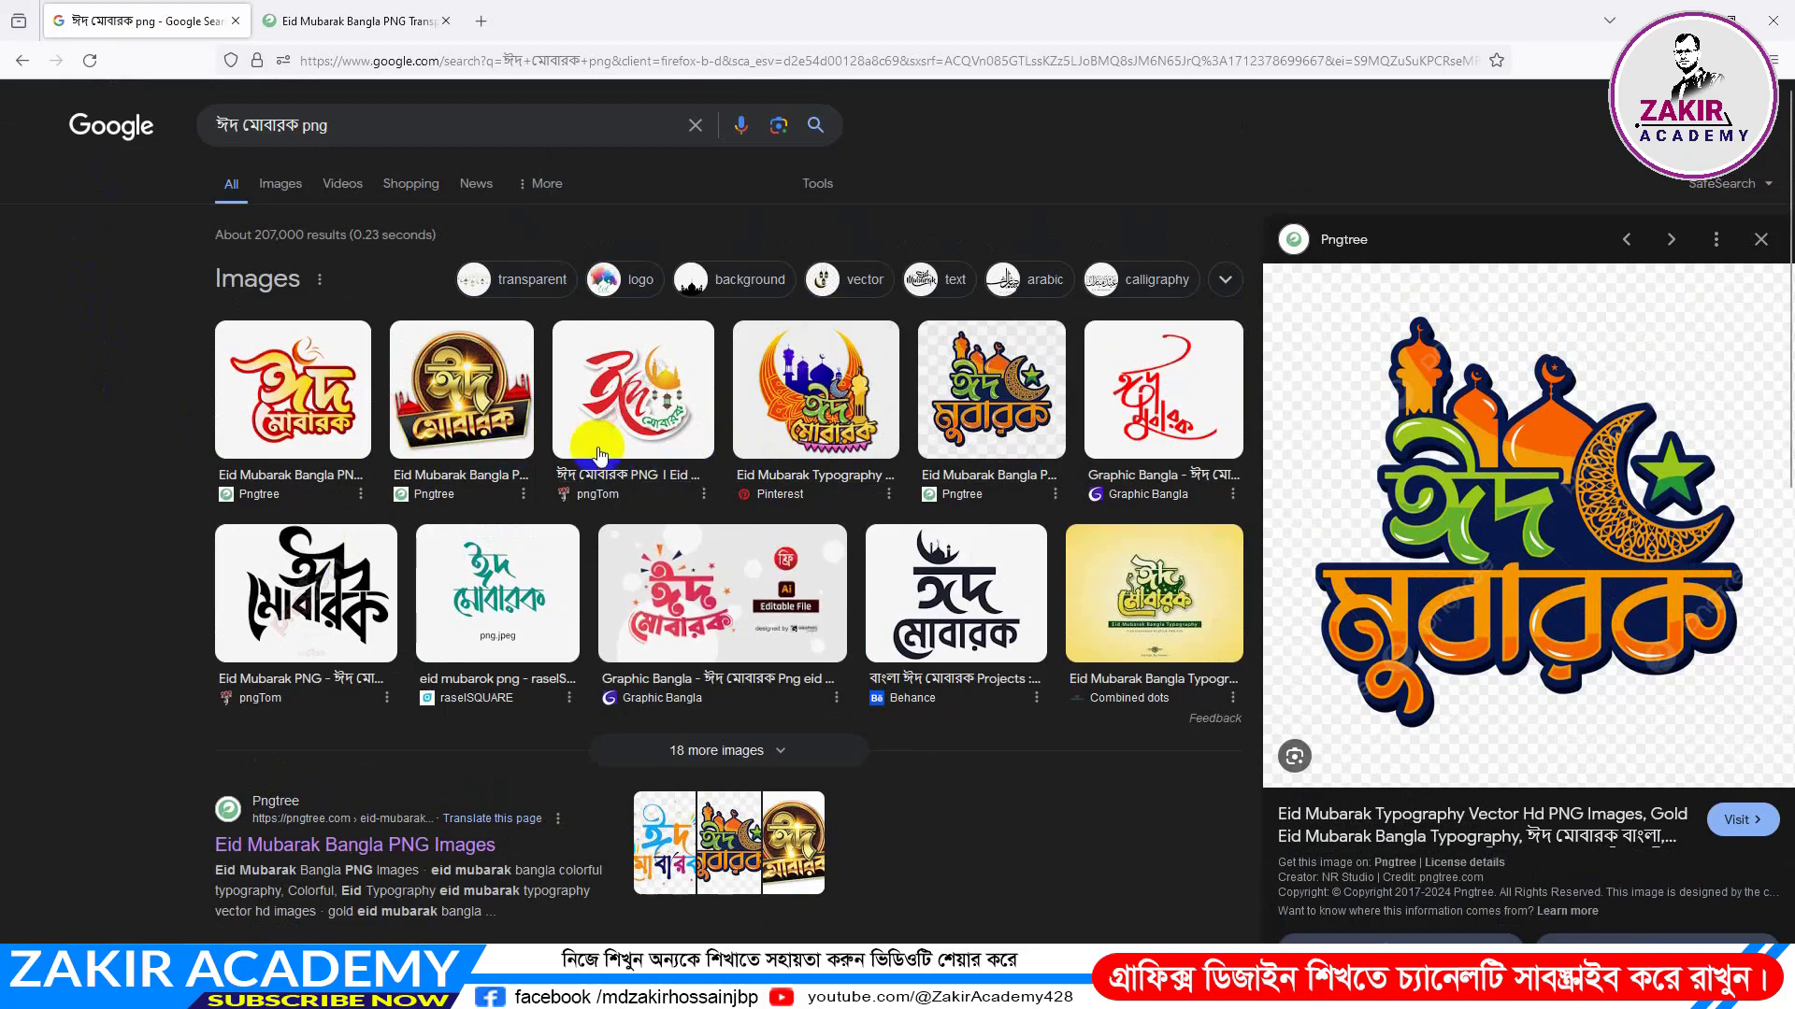
pyautogui.click(550, 141)
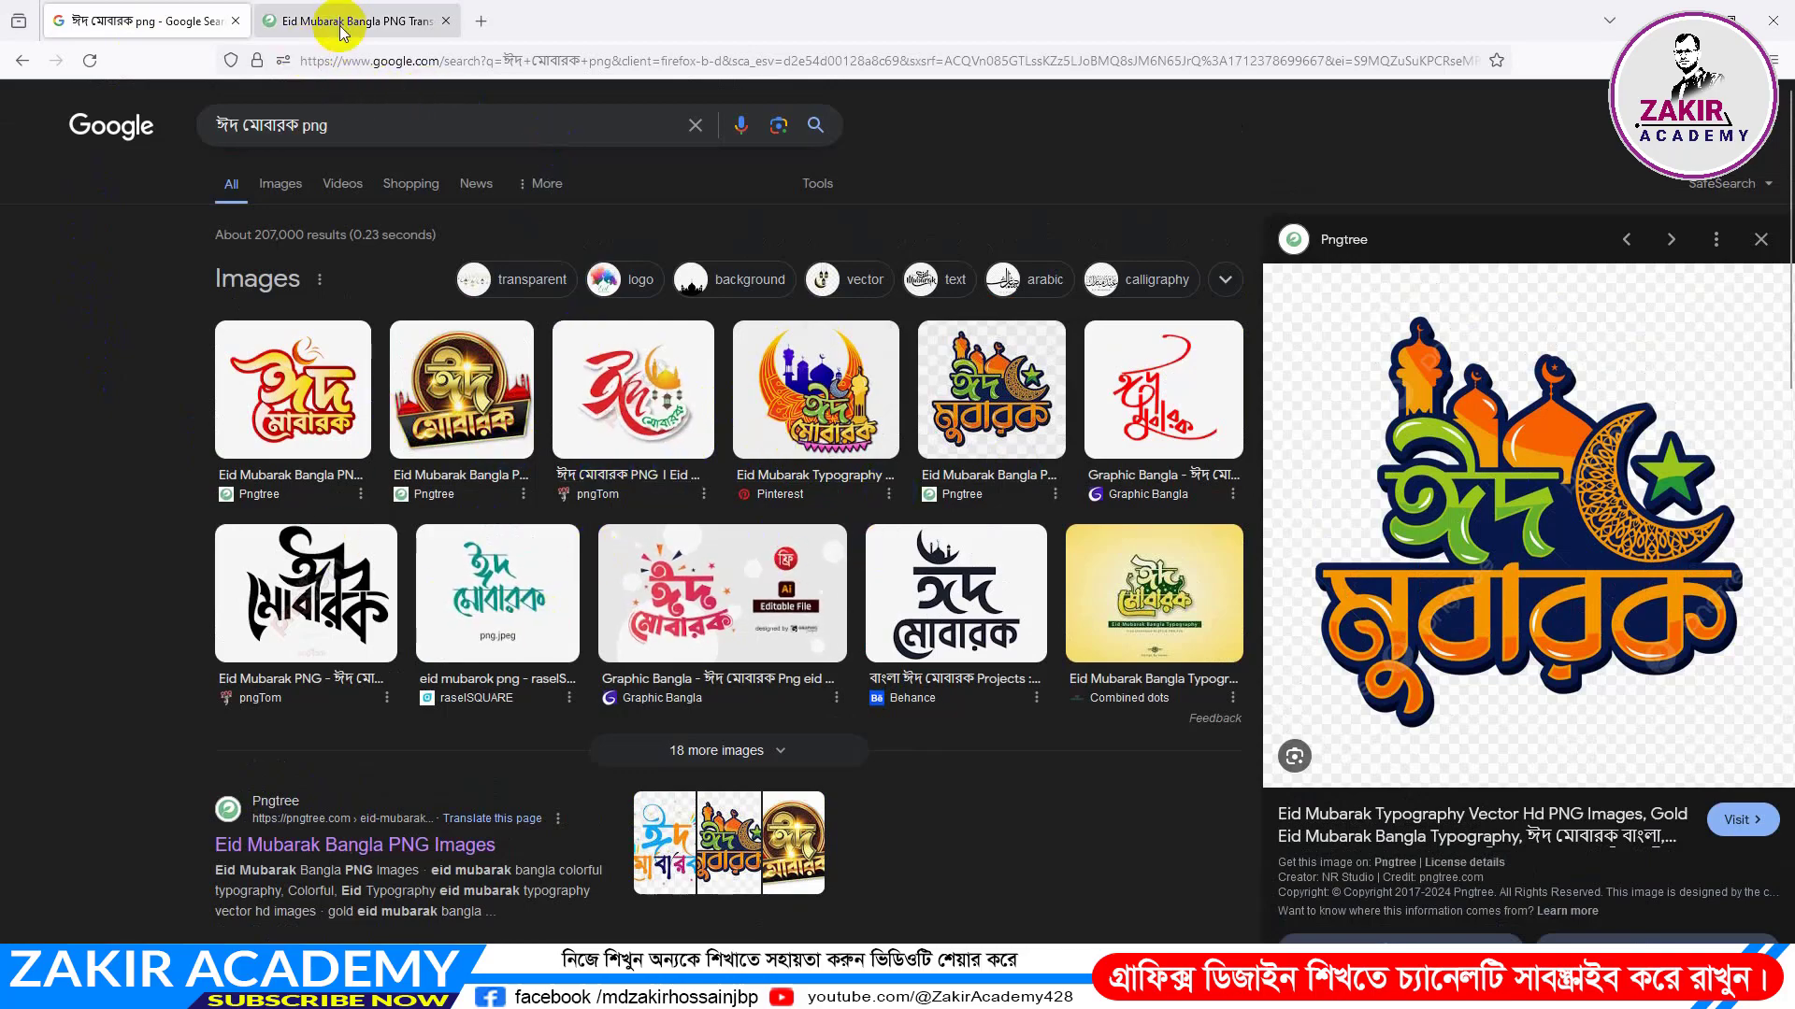
pyautogui.click(1694, 9)
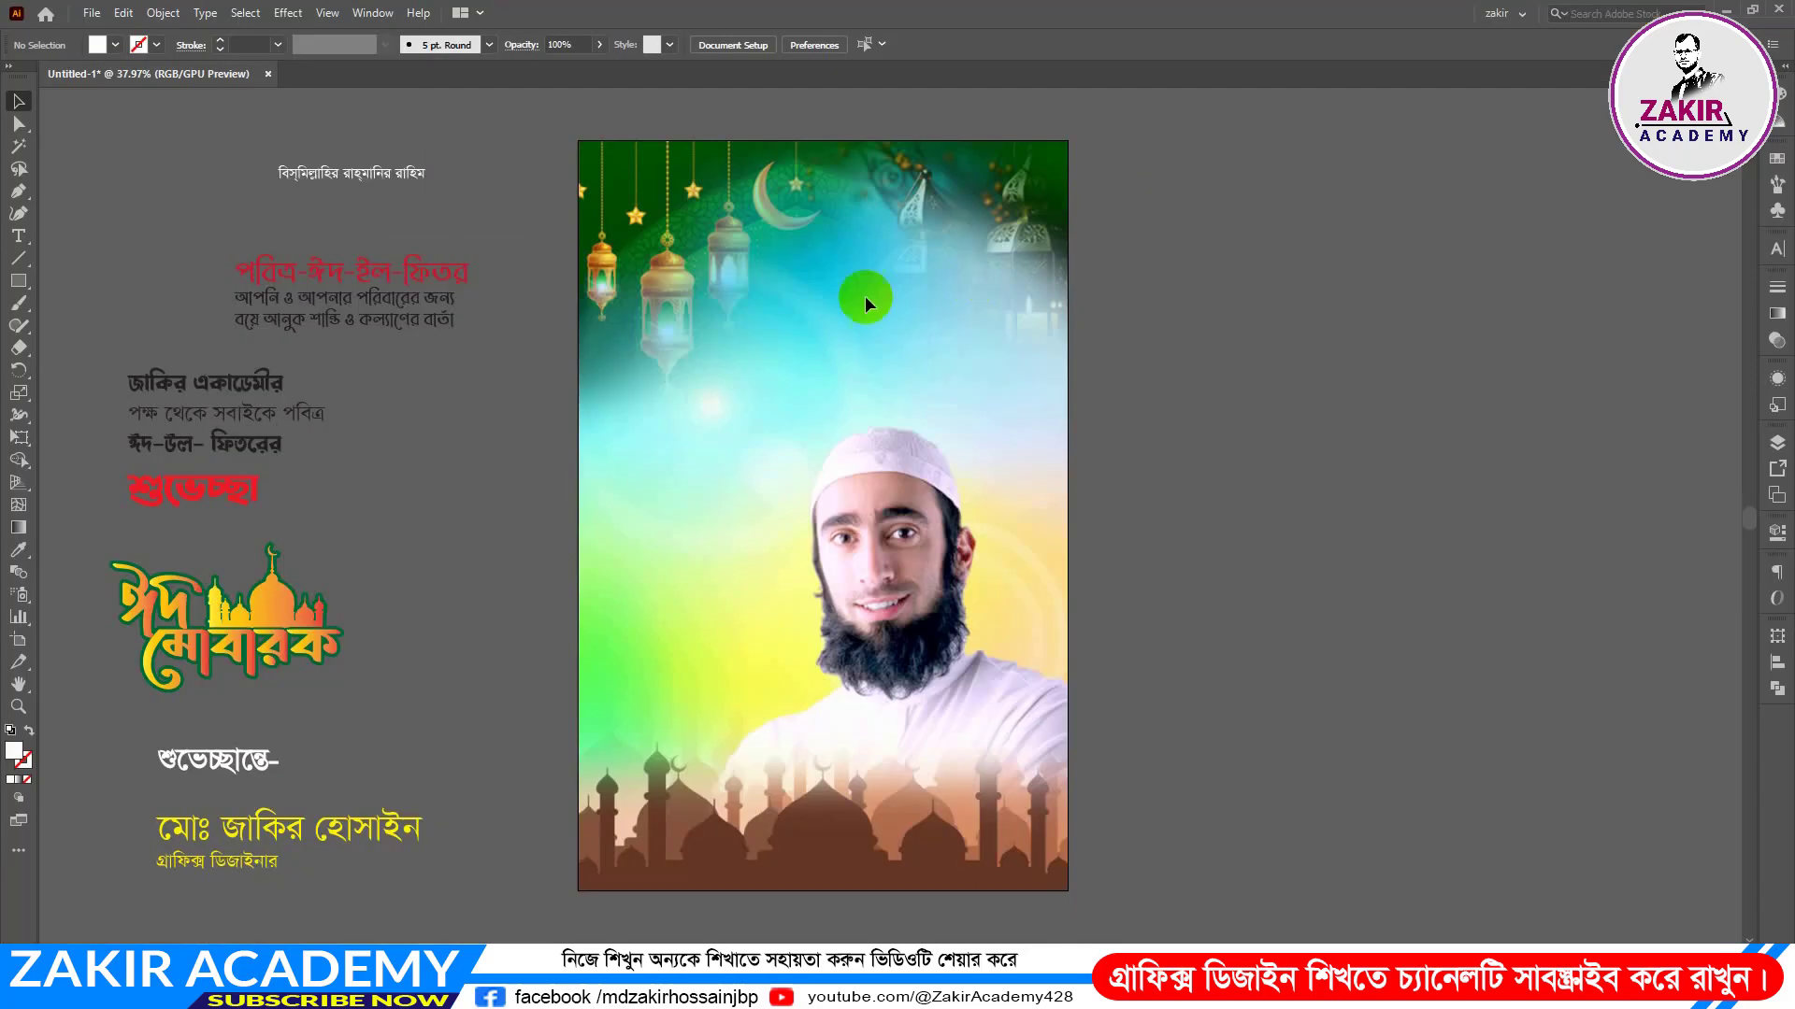
# Step: Open the Pngtree "gold eid mubarak bangla typography_9090454" PNG from the Downloads folder
pyautogui.click(91, 13)
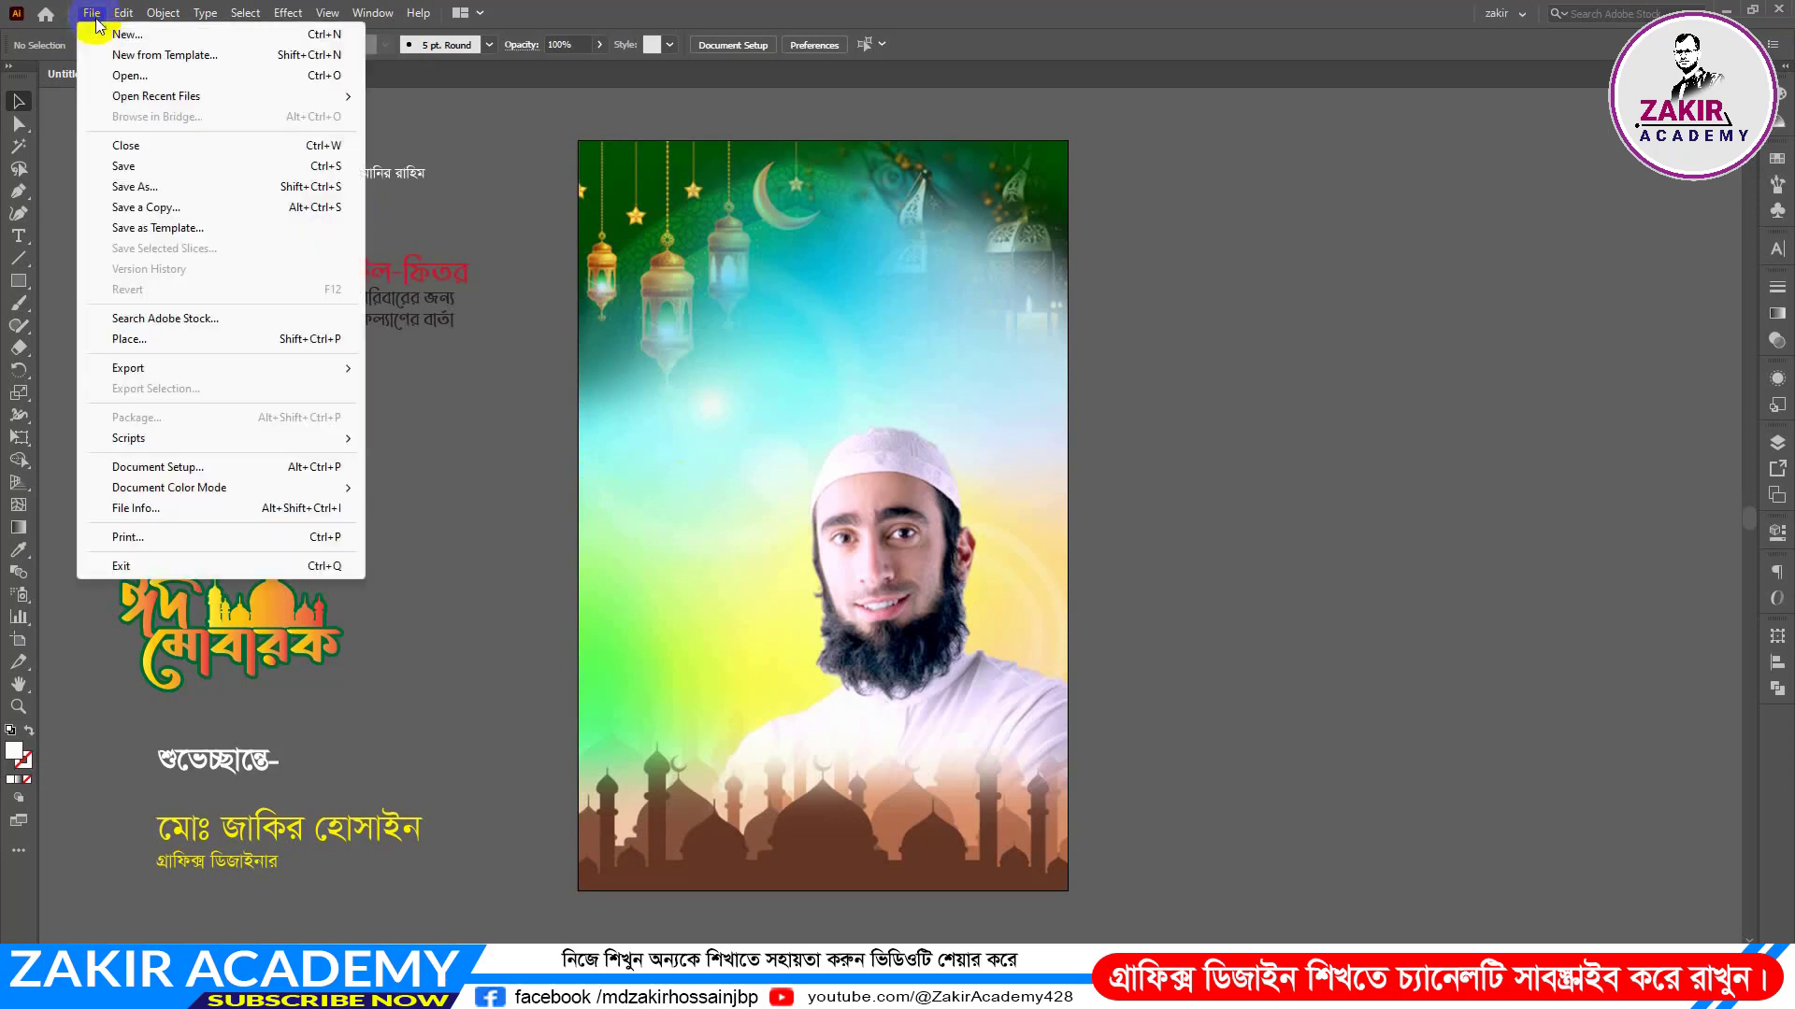
pyautogui.click(124, 76)
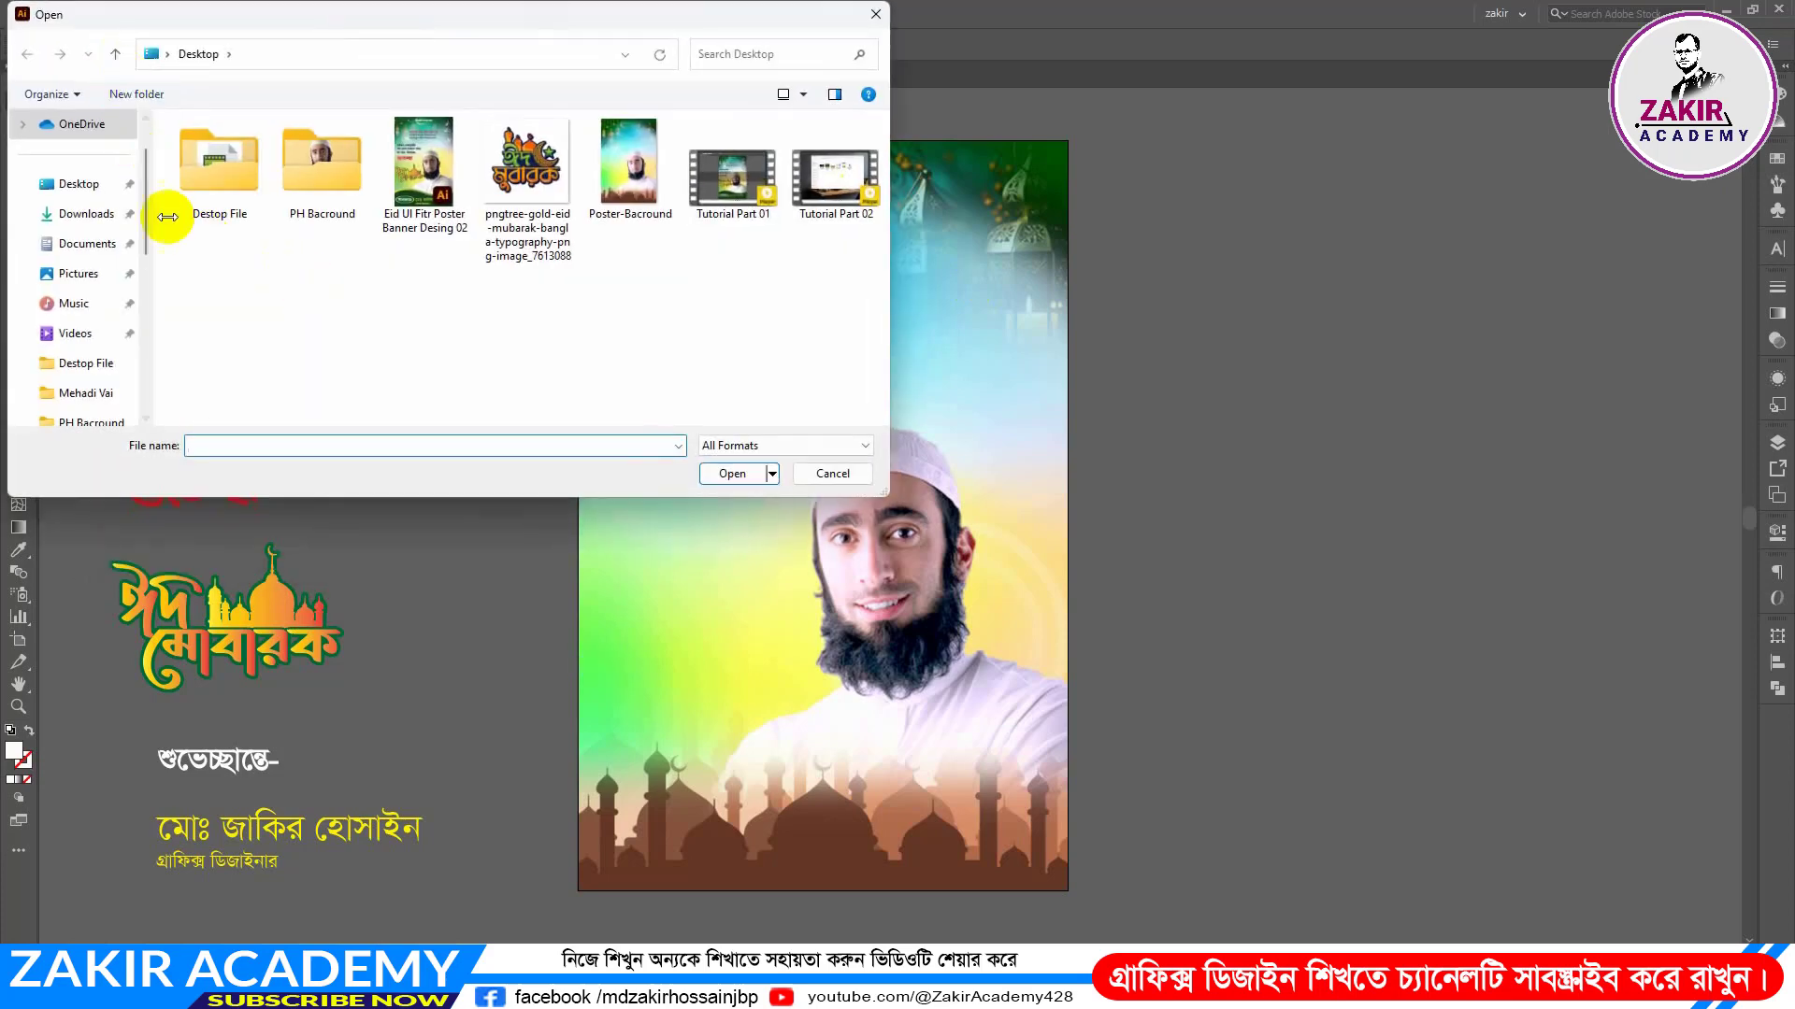
pyautogui.click(75, 213)
pyautogui.click(78, 185)
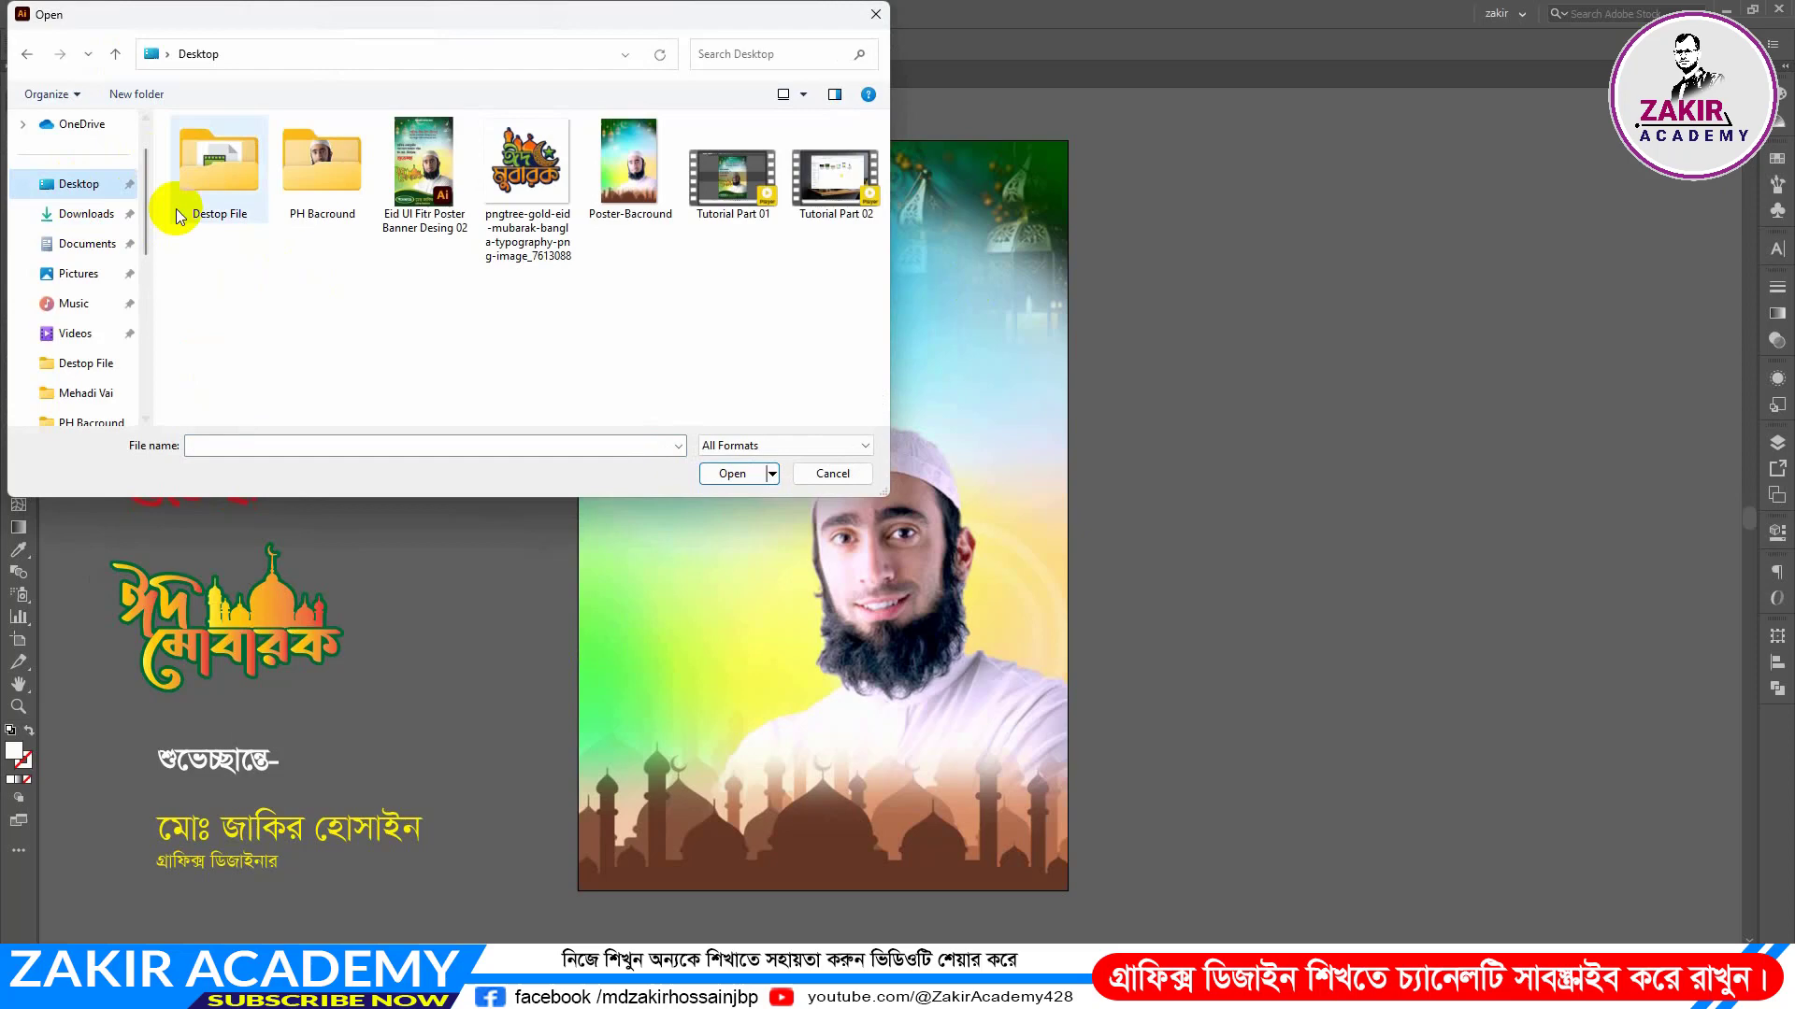
pyautogui.click(84, 214)
pyautogui.click(223, 192)
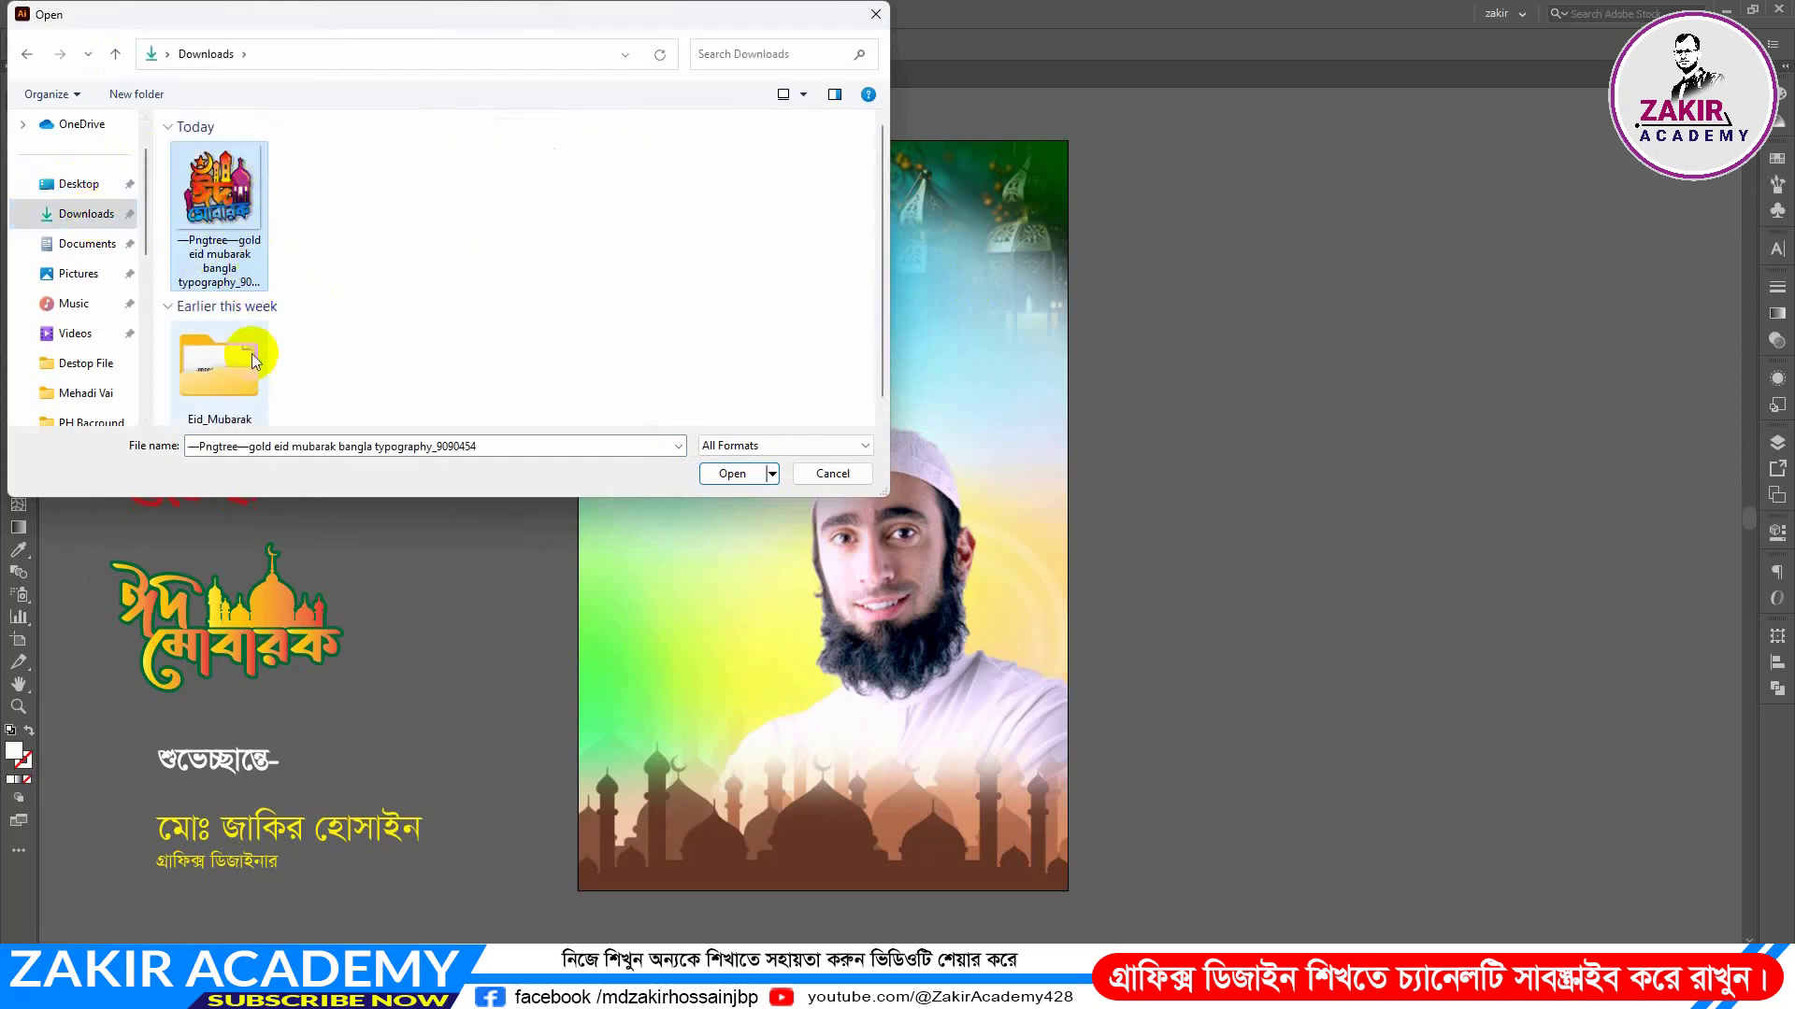
pyautogui.click(731, 474)
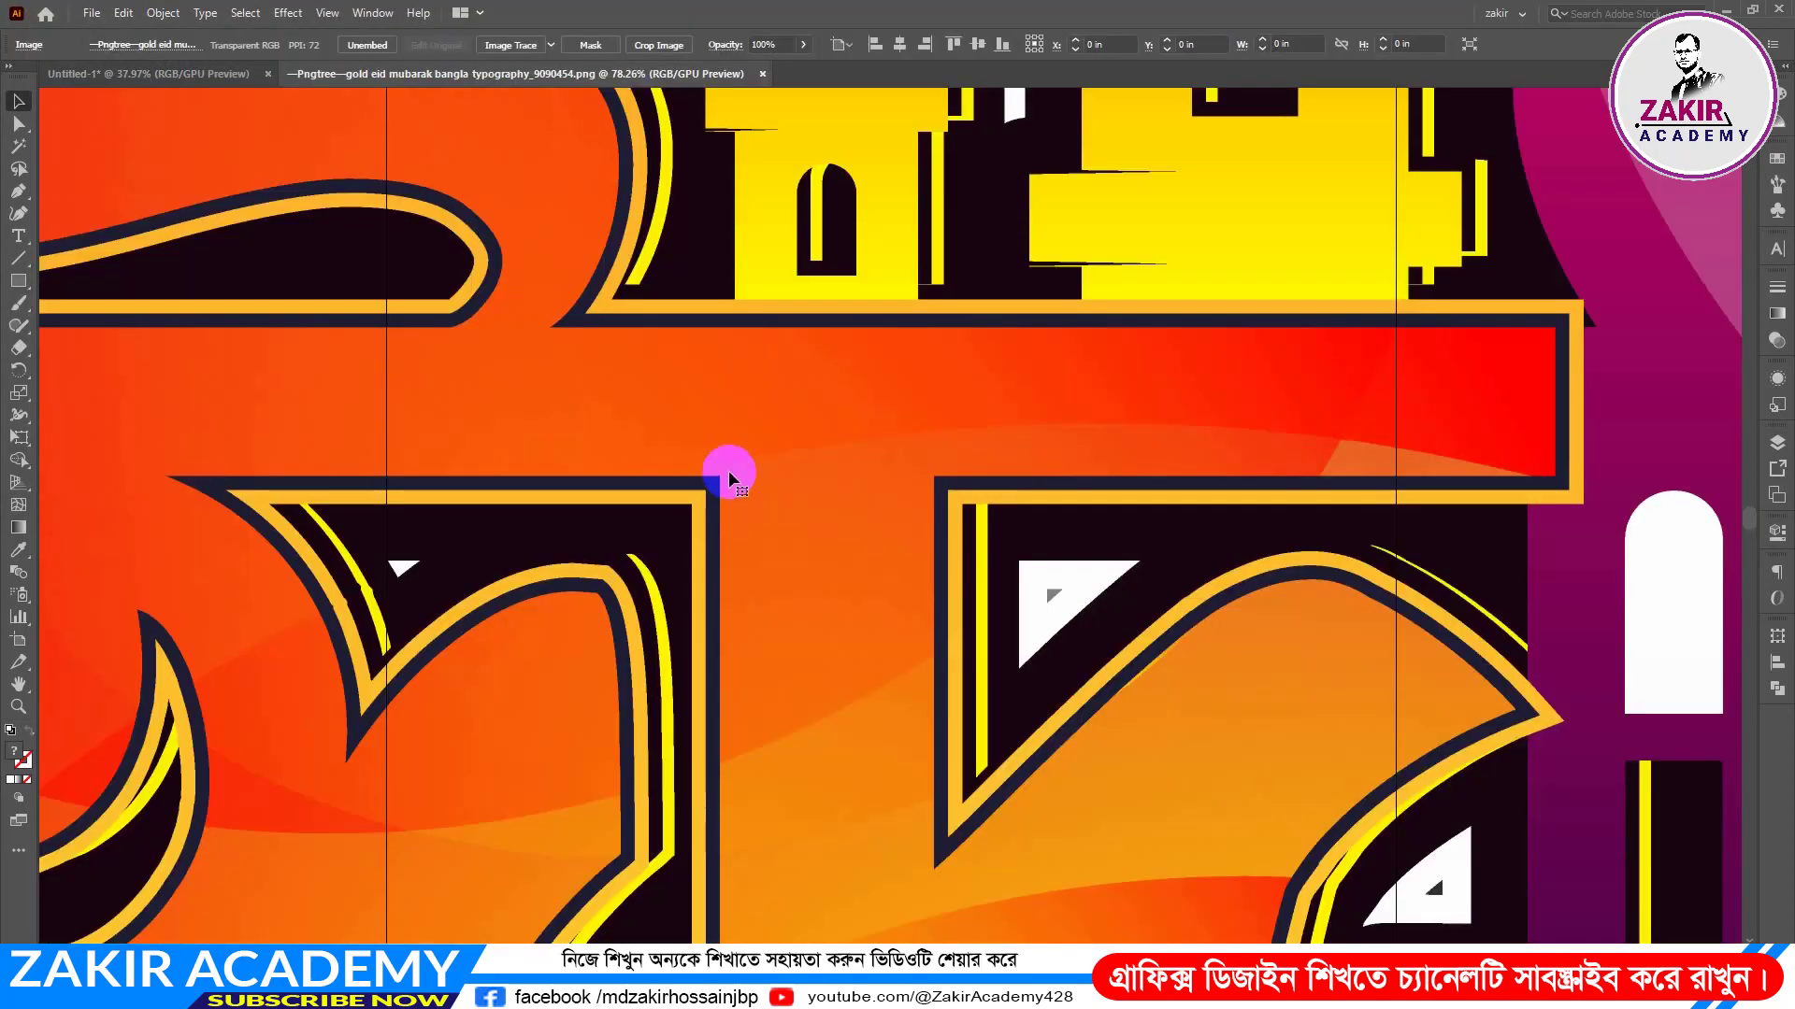
# Step: Scale the Eid Mubarak lettering image down proportionally to about 11.5 in square and move it off the artboard
pyautogui.hotkey('ctrl', 'alt', 'space')
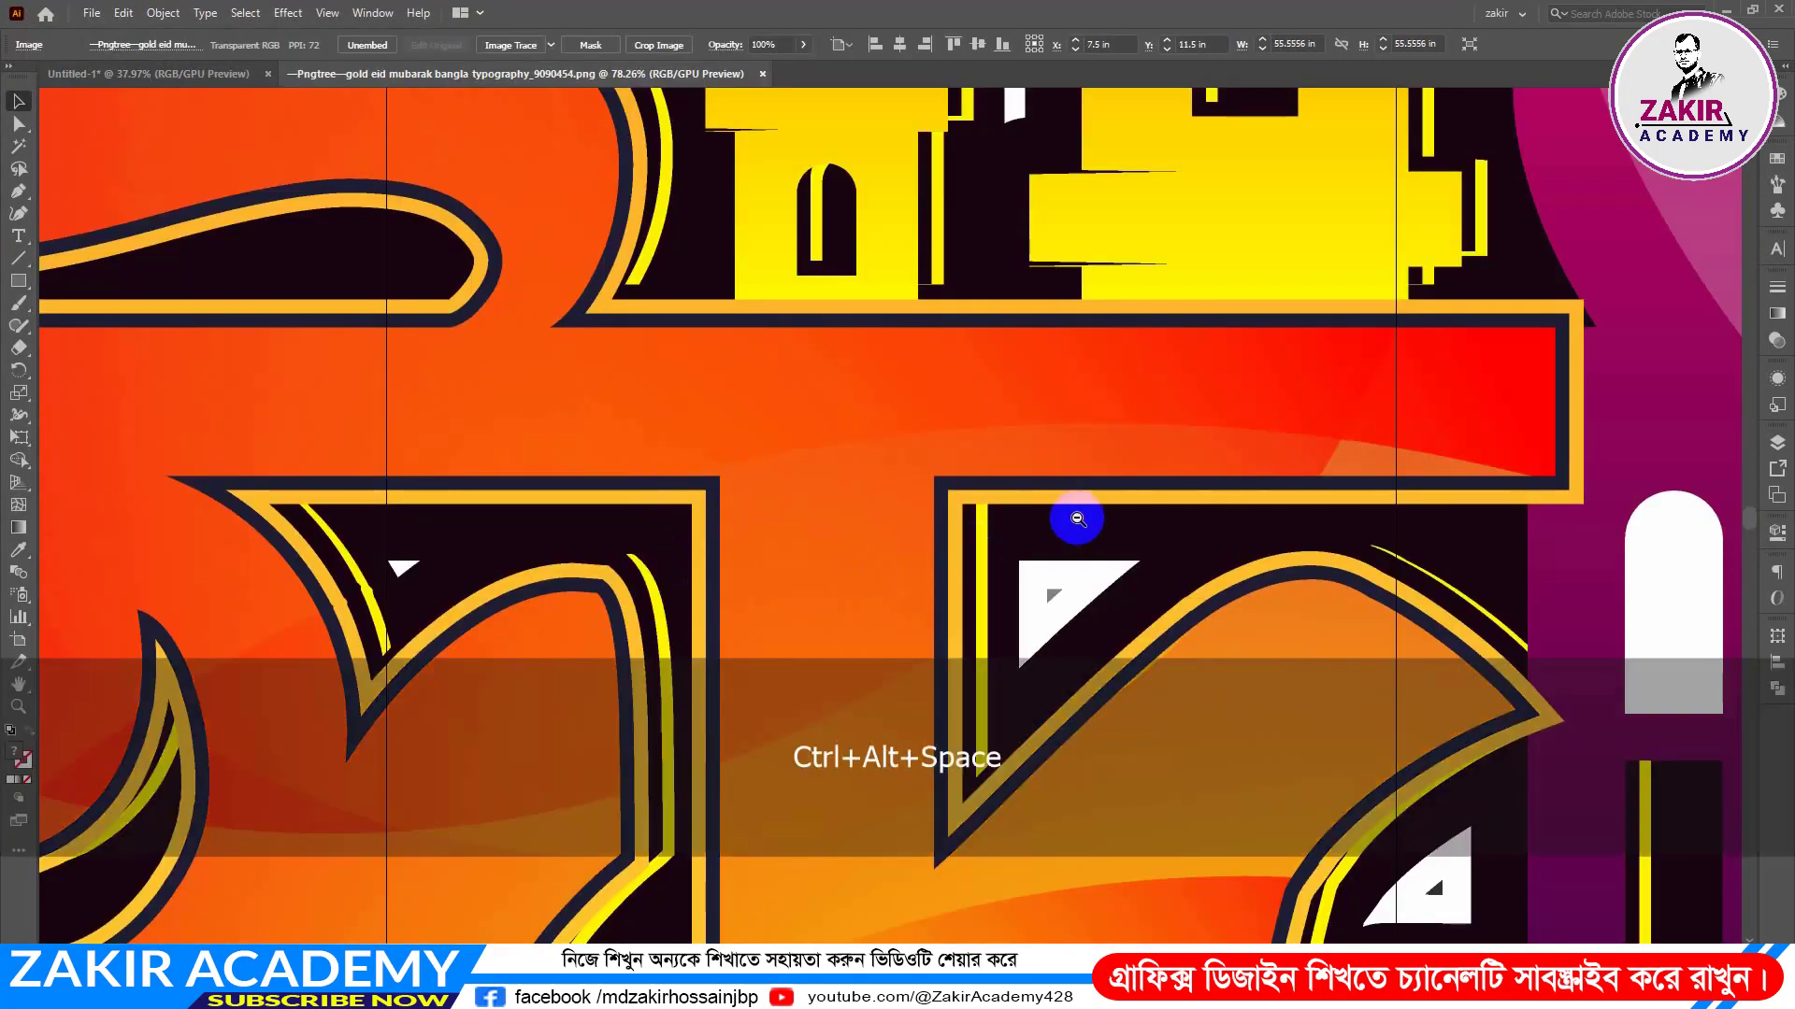
pyautogui.keyDown('ctrl'); pyautogui.keyDown('alt'); pyautogui.click(1076, 518); pyautogui.keyUp('alt'); pyautogui.keyUp('ctrl')
pyautogui.keyDown('ctrl'); pyautogui.keyDown('alt'); pyautogui.click(1075, 517); pyautogui.keyUp('alt'); pyautogui.keyUp('ctrl')
pyautogui.keyDown('ctrl'); pyautogui.keyDown('alt'); pyautogui.click(1076, 518); pyautogui.keyUp('alt'); pyautogui.keyUp('ctrl')
pyautogui.keyDown('ctrl'); pyautogui.keyDown('alt'); pyautogui.click(1075, 518); pyautogui.keyUp('alt'); pyautogui.keyUp('ctrl')
pyautogui.keyDown('ctrl'); pyautogui.keyDown('alt'); pyautogui.click(1075, 518); pyautogui.keyUp('alt'); pyautogui.keyUp('ctrl')
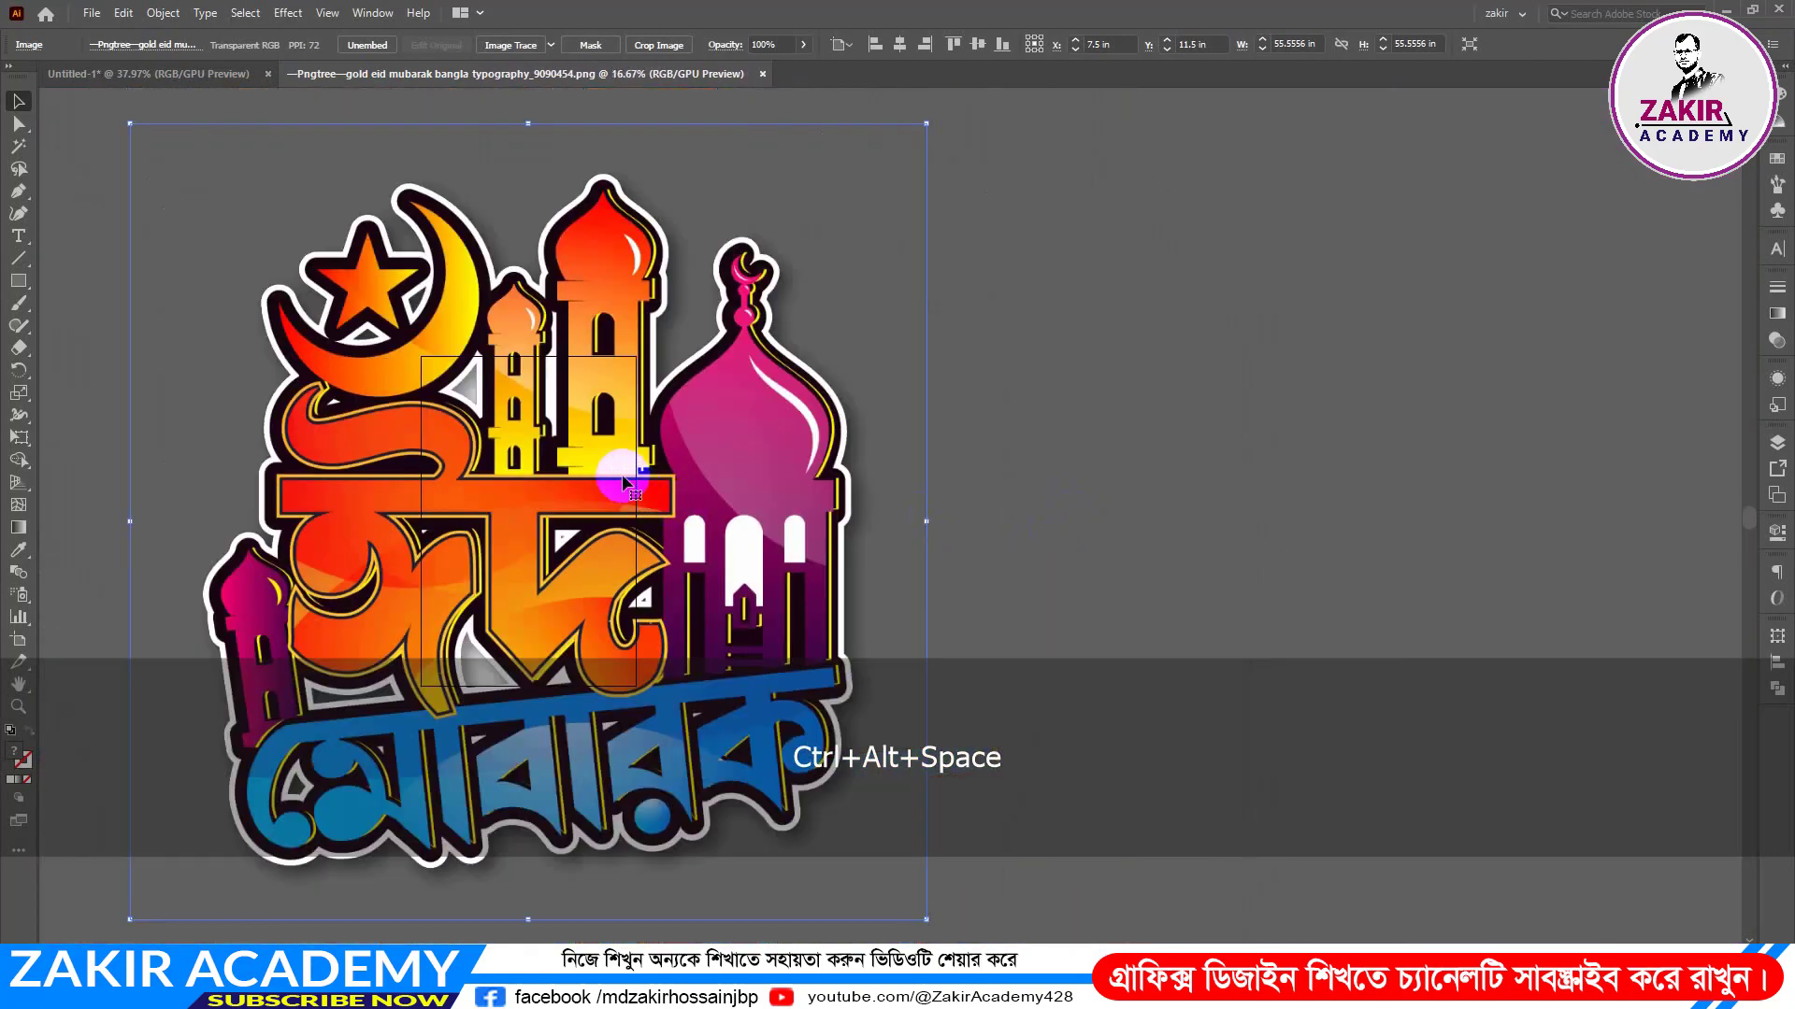
pyautogui.moveTo(591, 496); pyautogui.dragTo(1008, 508)
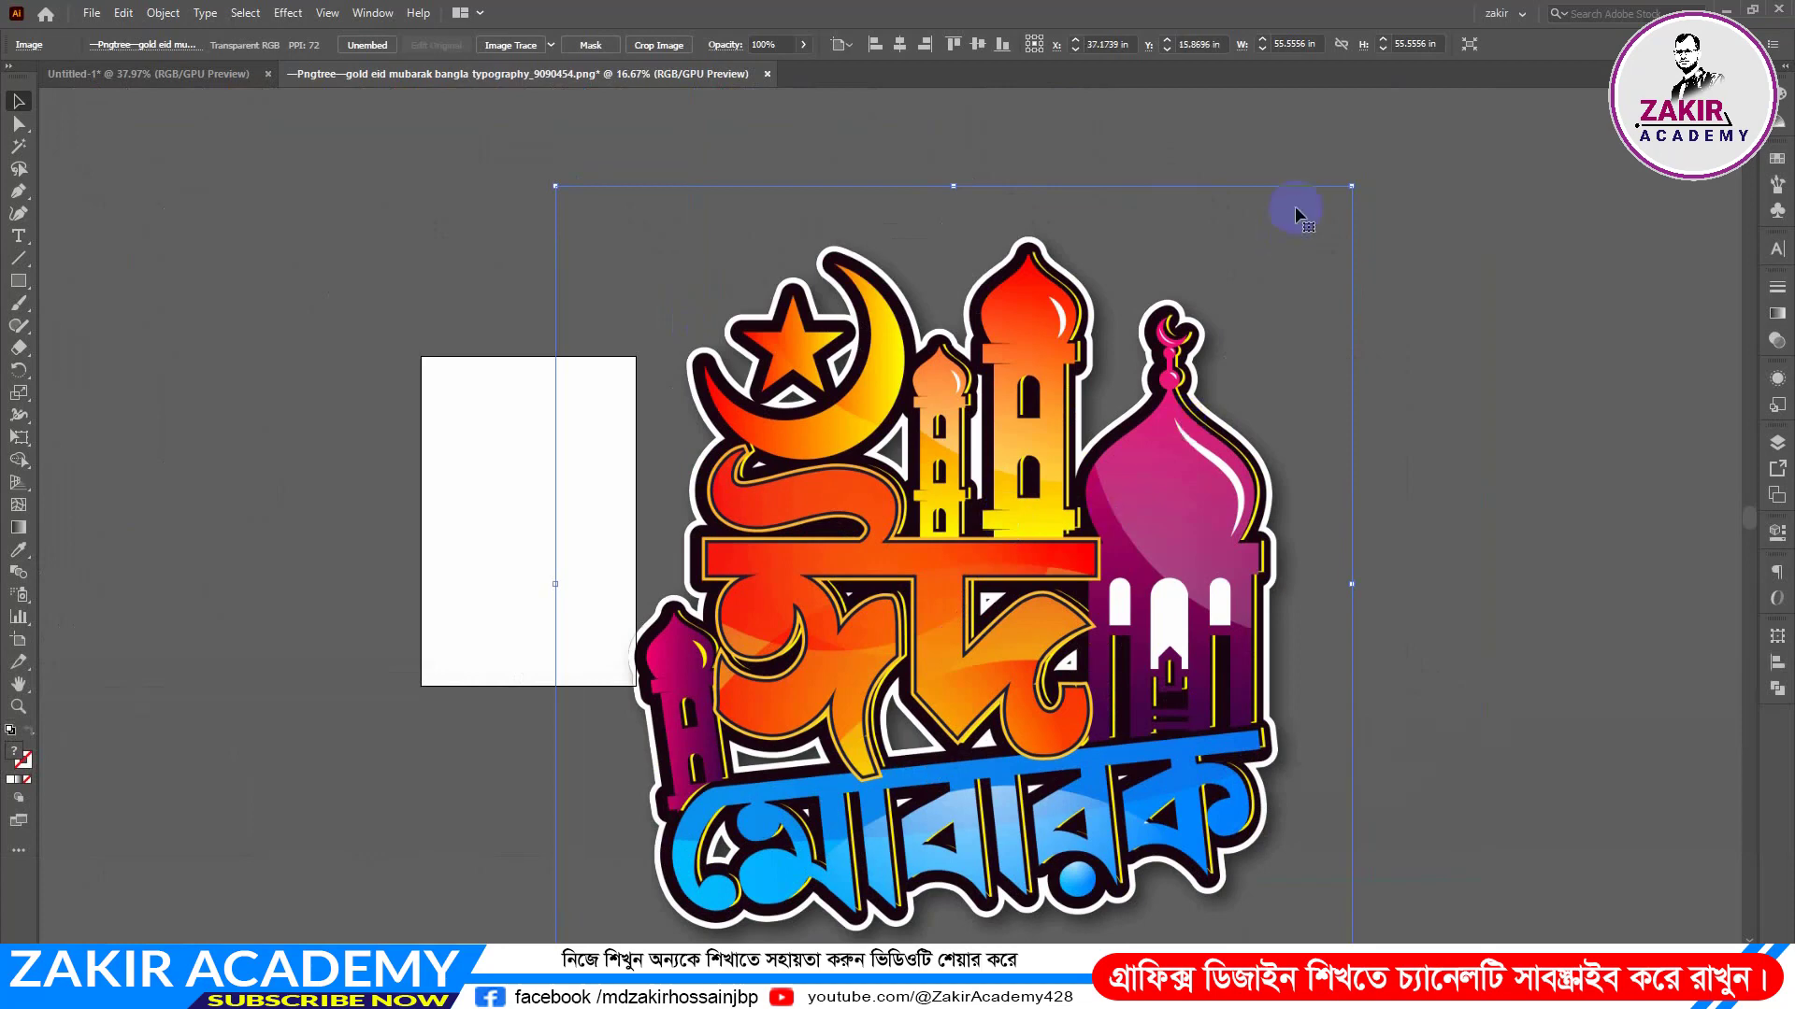
pyautogui.moveTo(1349, 187); pyautogui.dragTo(1035, 501)
pyautogui.moveTo(953, 575); pyautogui.dragTo(665, 545)
pyautogui.moveTo(856, 513); pyautogui.dragTo(650, 530)
pyautogui.moveTo(635, 530); pyautogui.dragTo(884, 618)
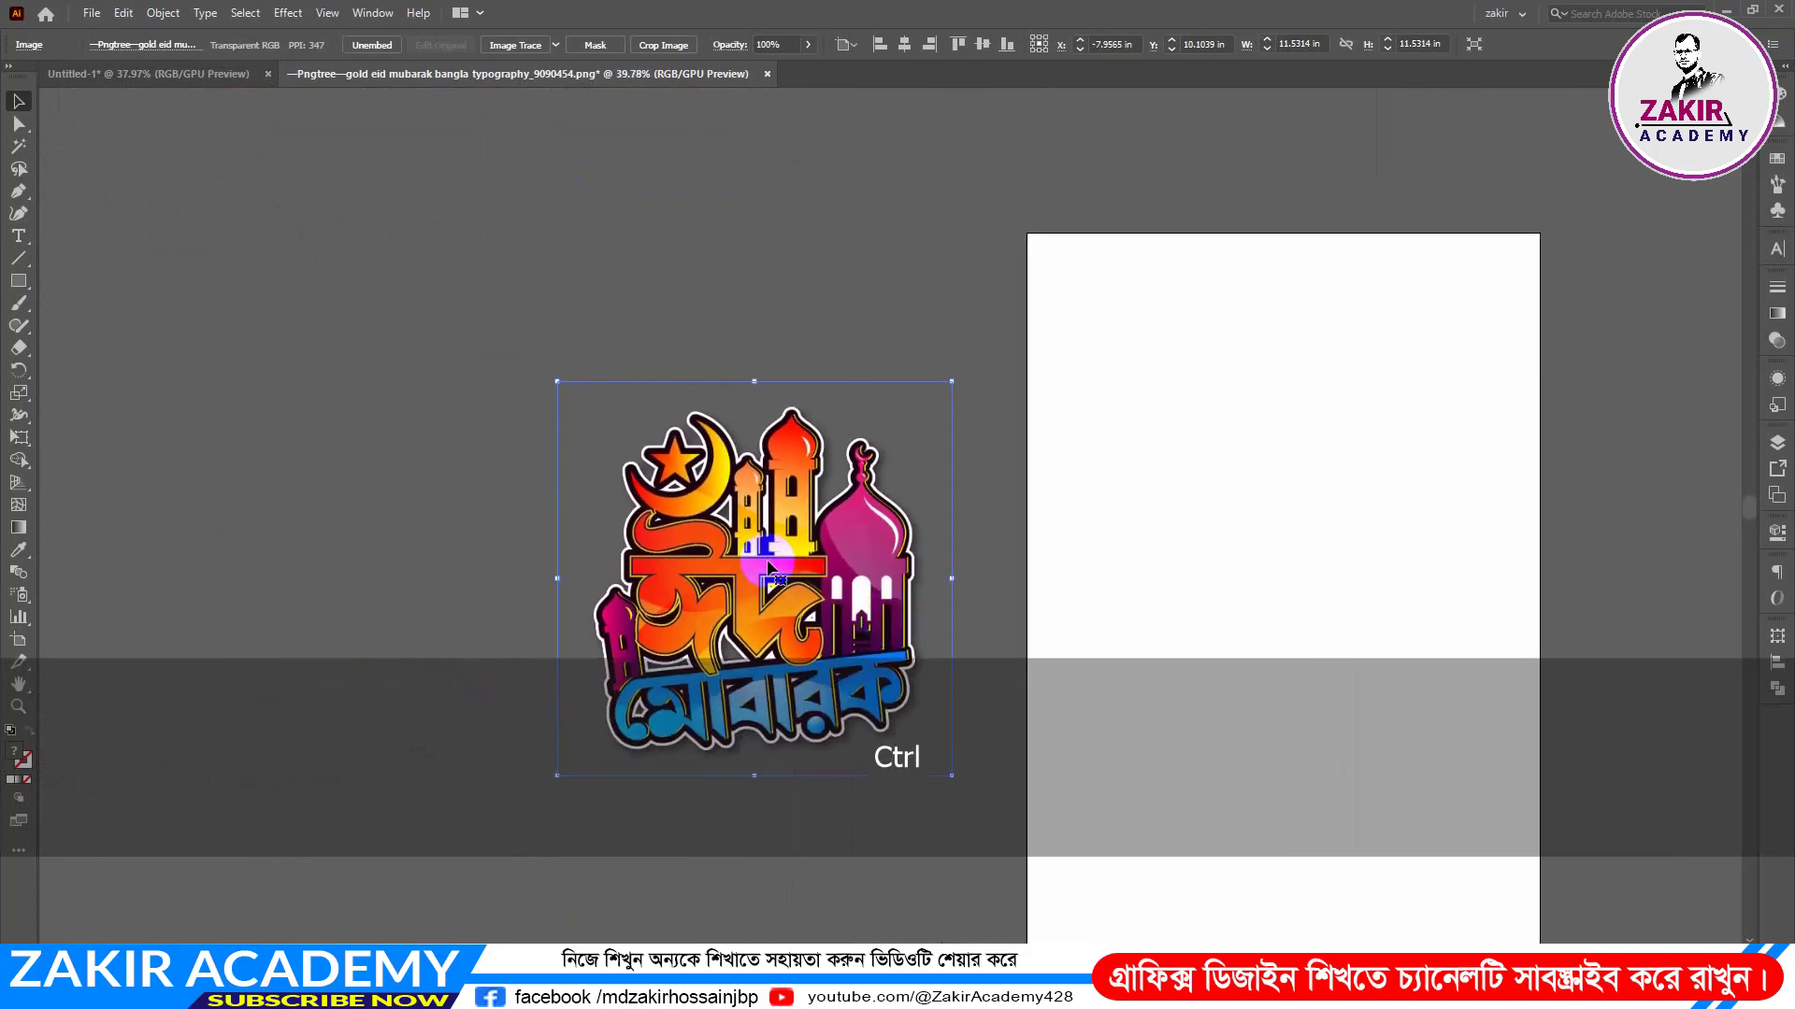
# Step: Bring the resized lettering image into Untitled-1, place it beside the artboard's right edge, and deselect it
pyautogui.moveTo(768, 561); pyautogui.dragTo(378, 360)
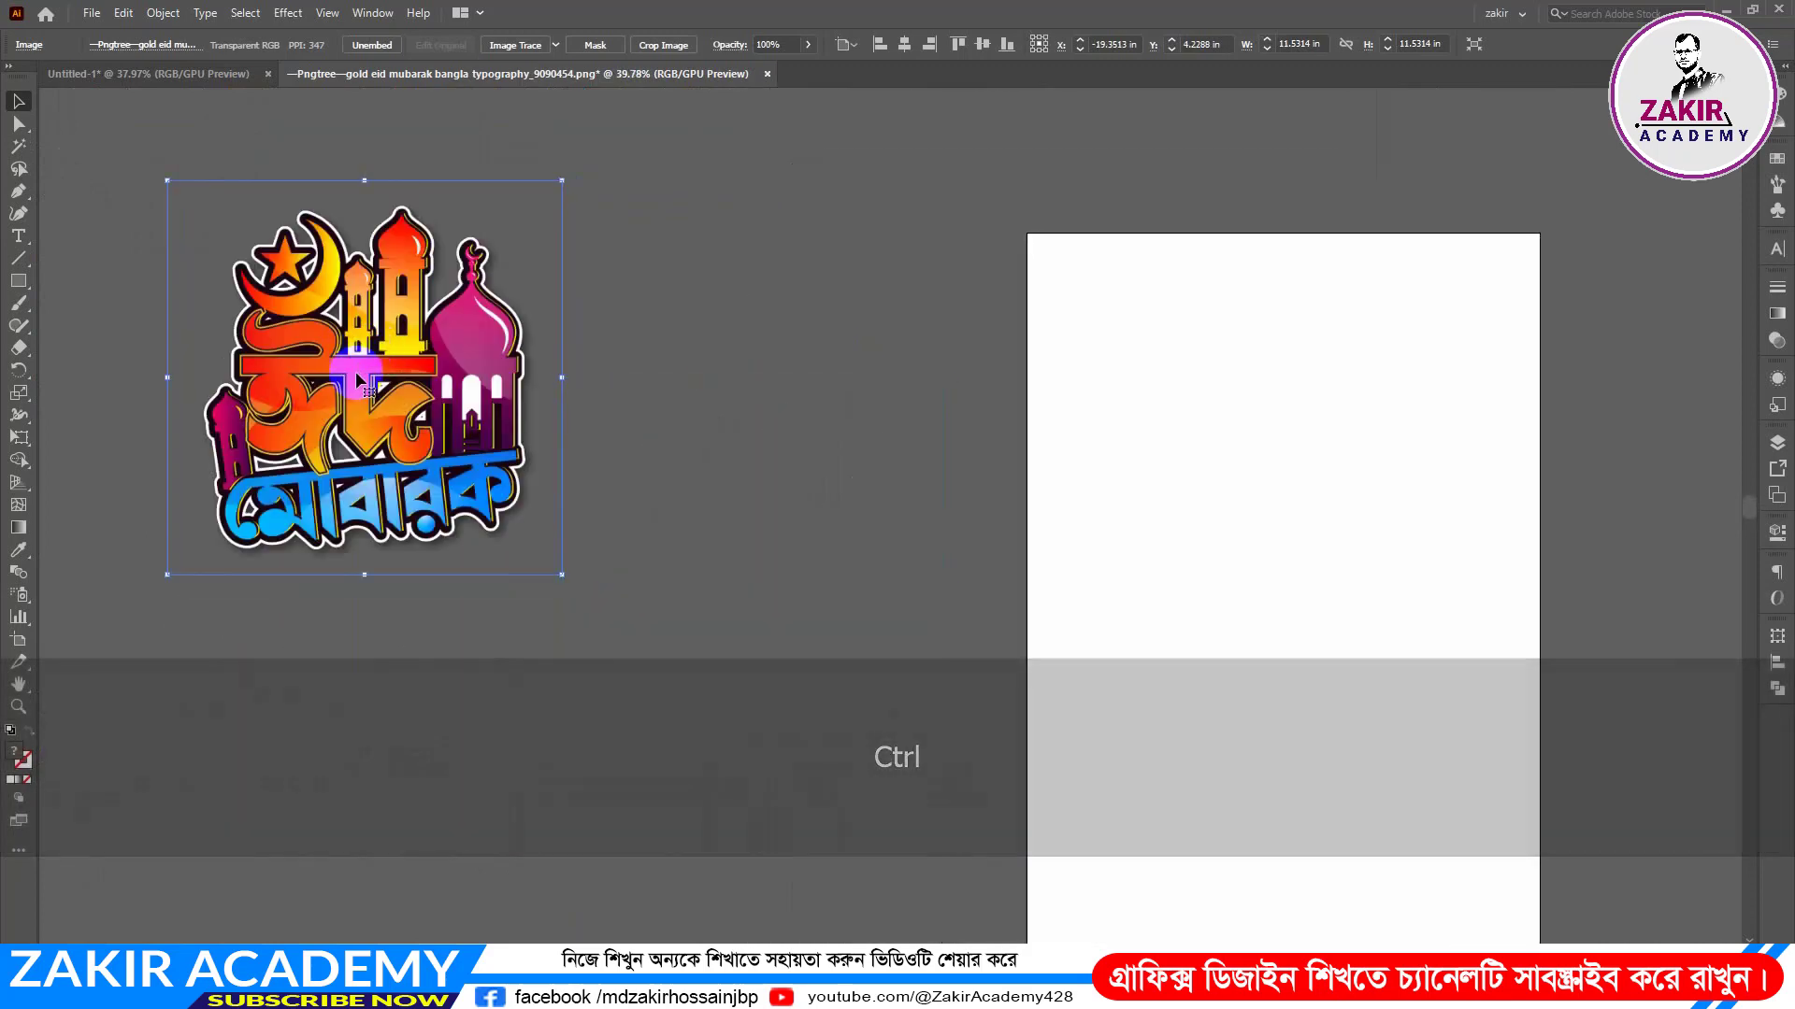
pyautogui.click(155, 73)
pyautogui.moveTo(892, 630); pyautogui.dragTo(1324, 535)
pyautogui.click(1269, 828)
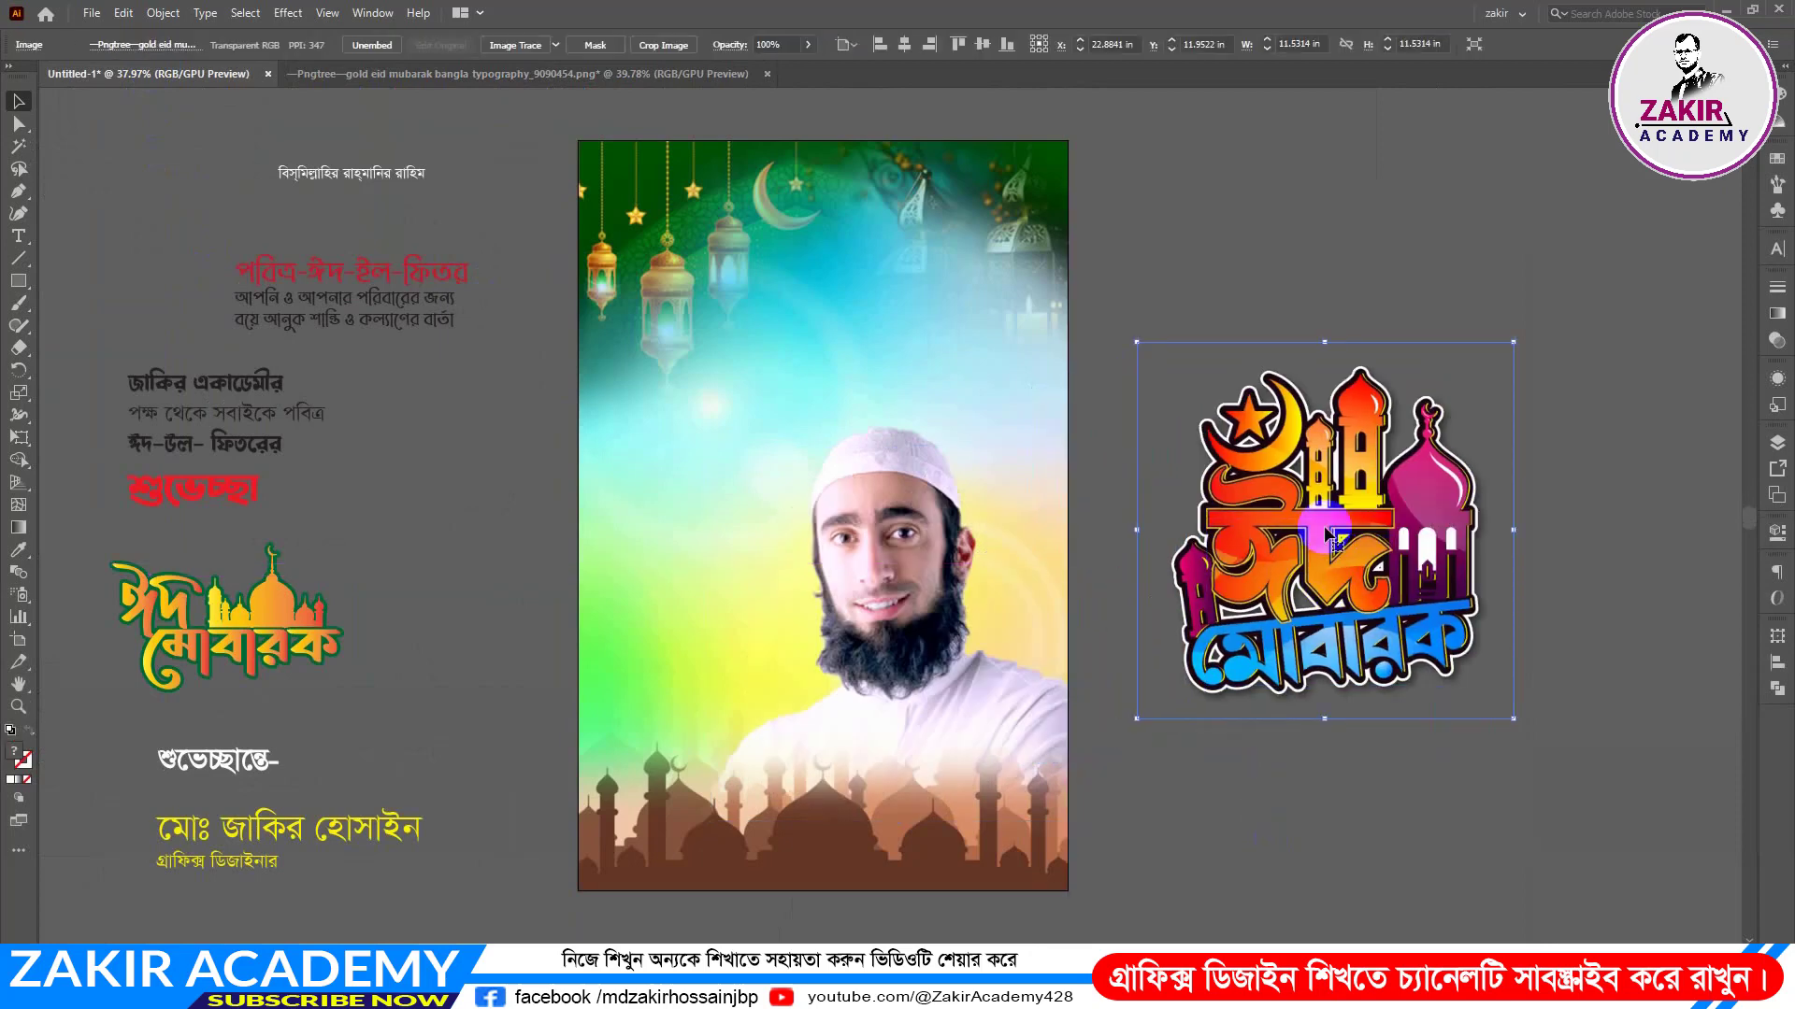
pyautogui.click(1282, 184)
# Step: Move the white Bismillah line onto the poster near its upper edge and bring it to the front
pyautogui.click(372, 173)
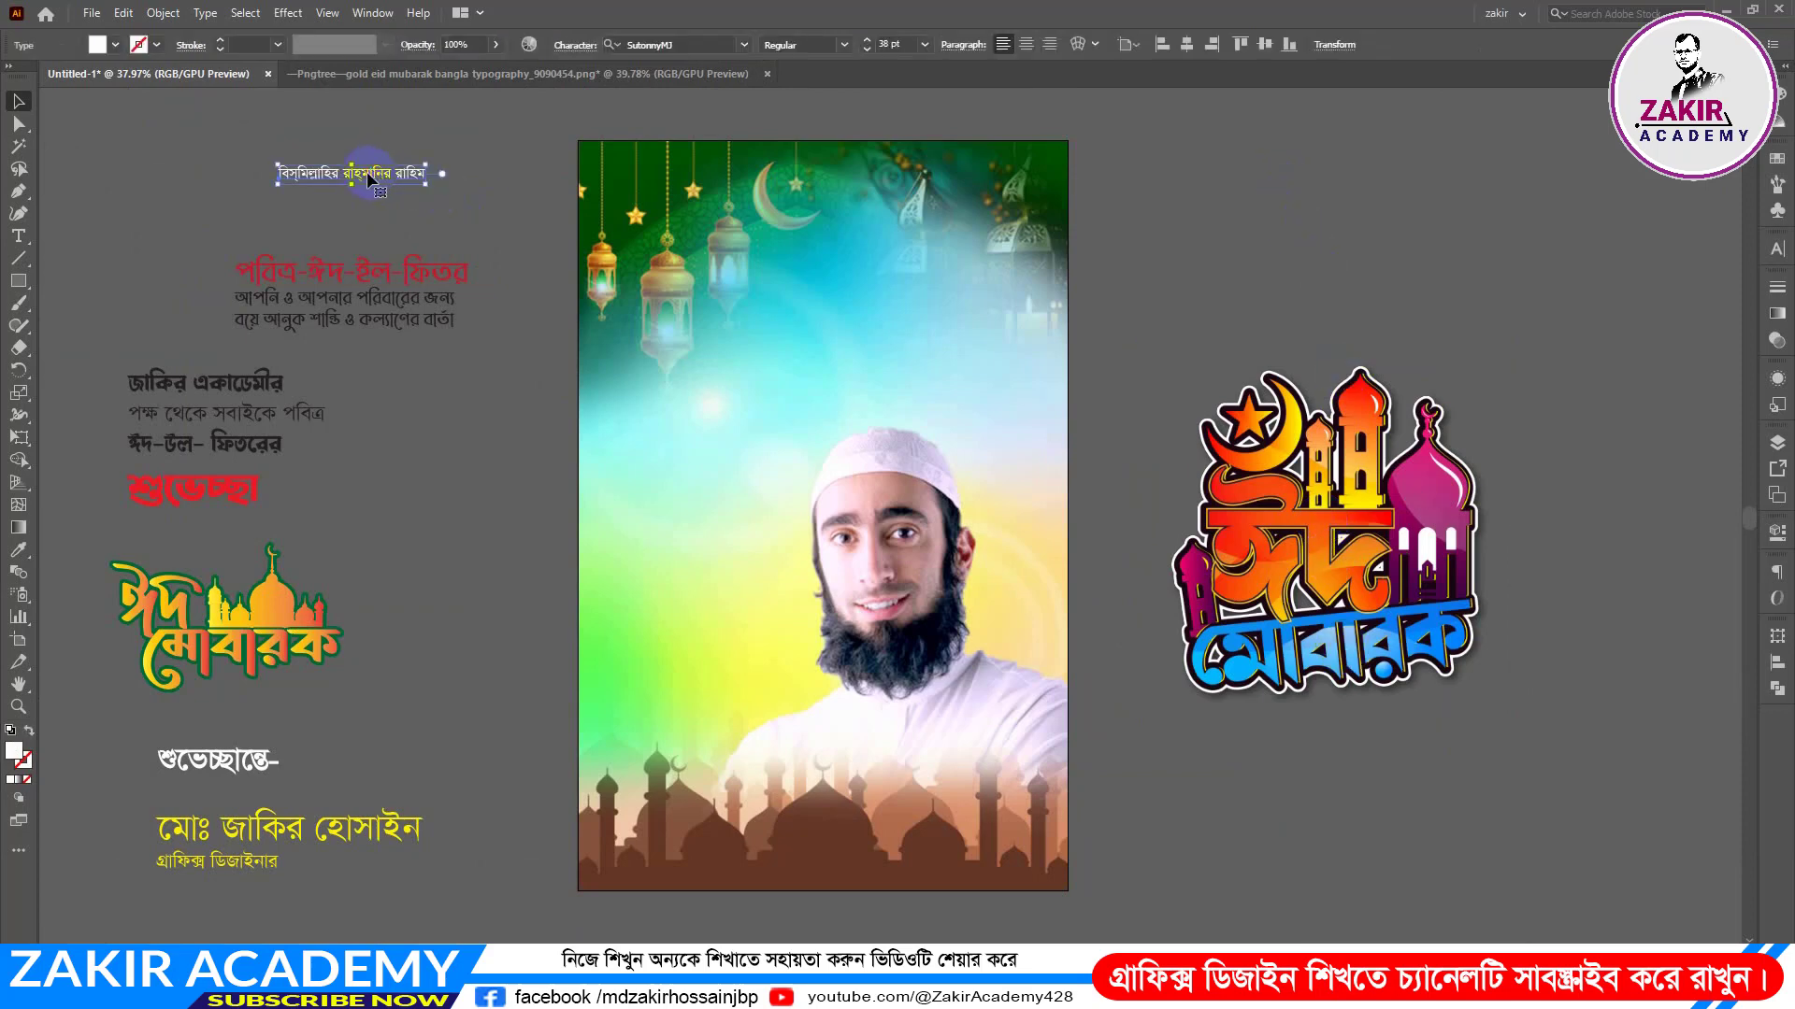
pyautogui.moveTo(367, 178); pyautogui.dragTo(841, 168)
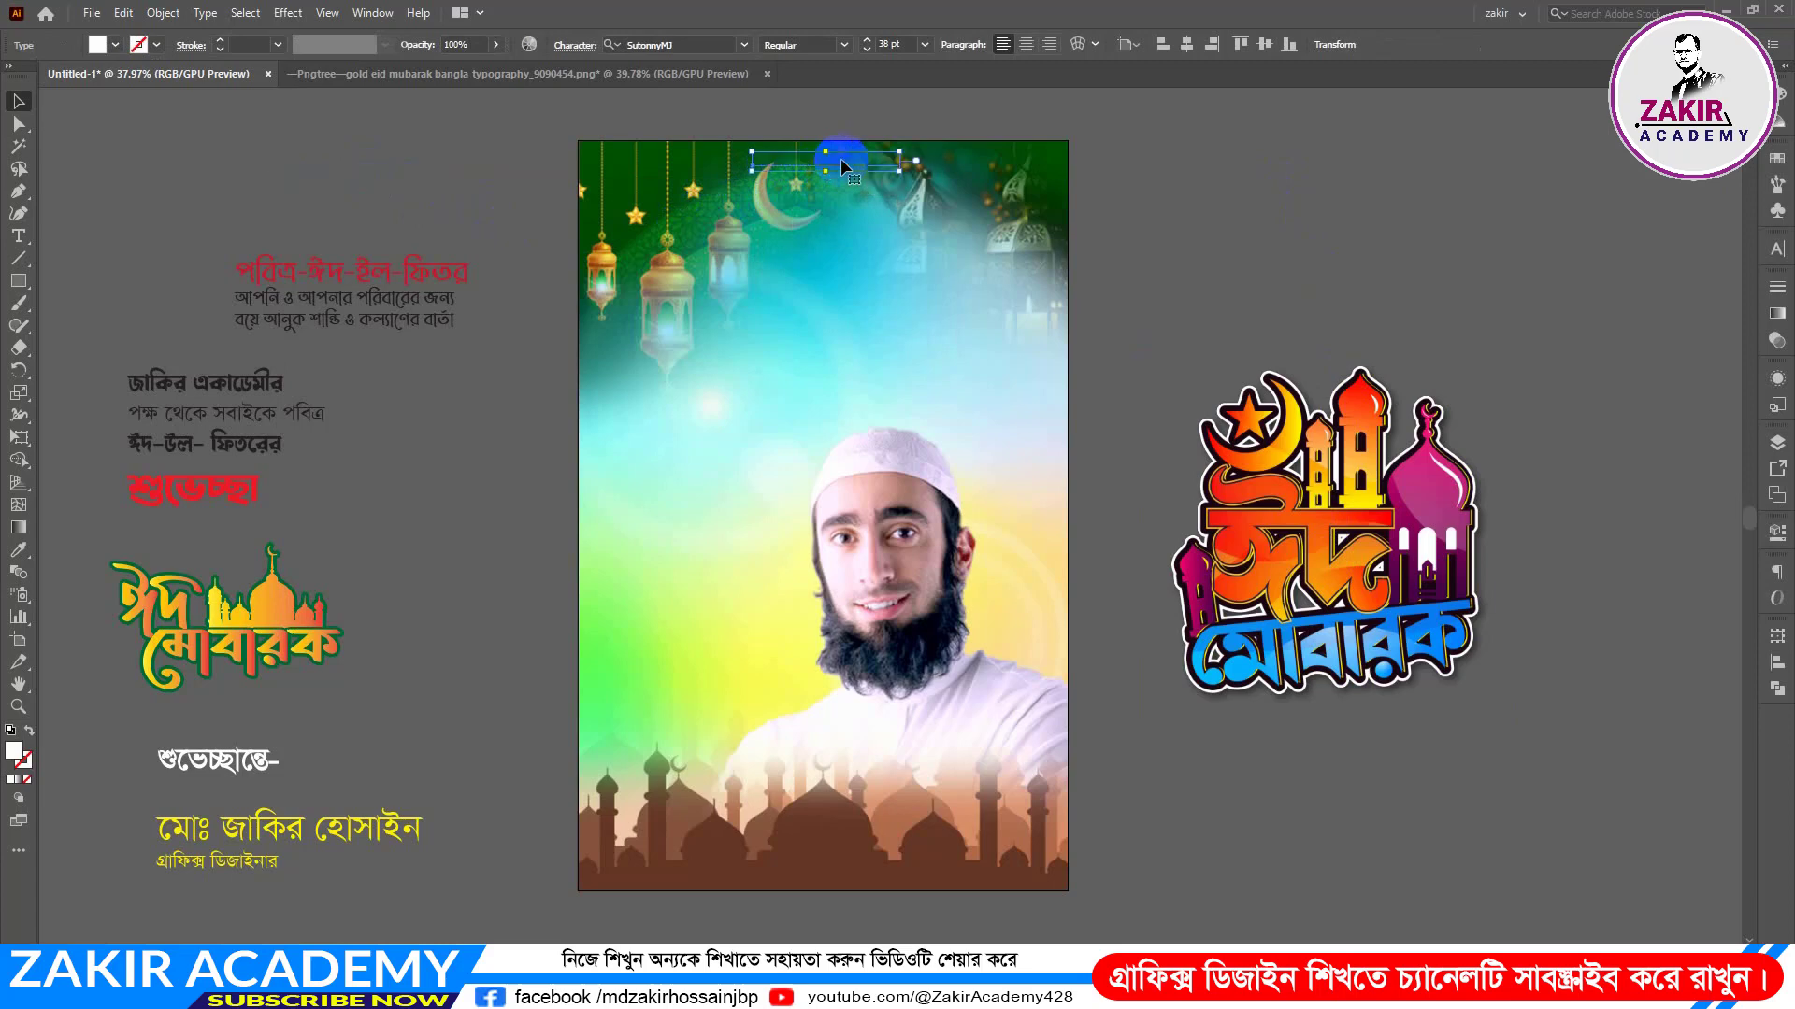
pyautogui.hotkey('ctrl', 'shift', ']')
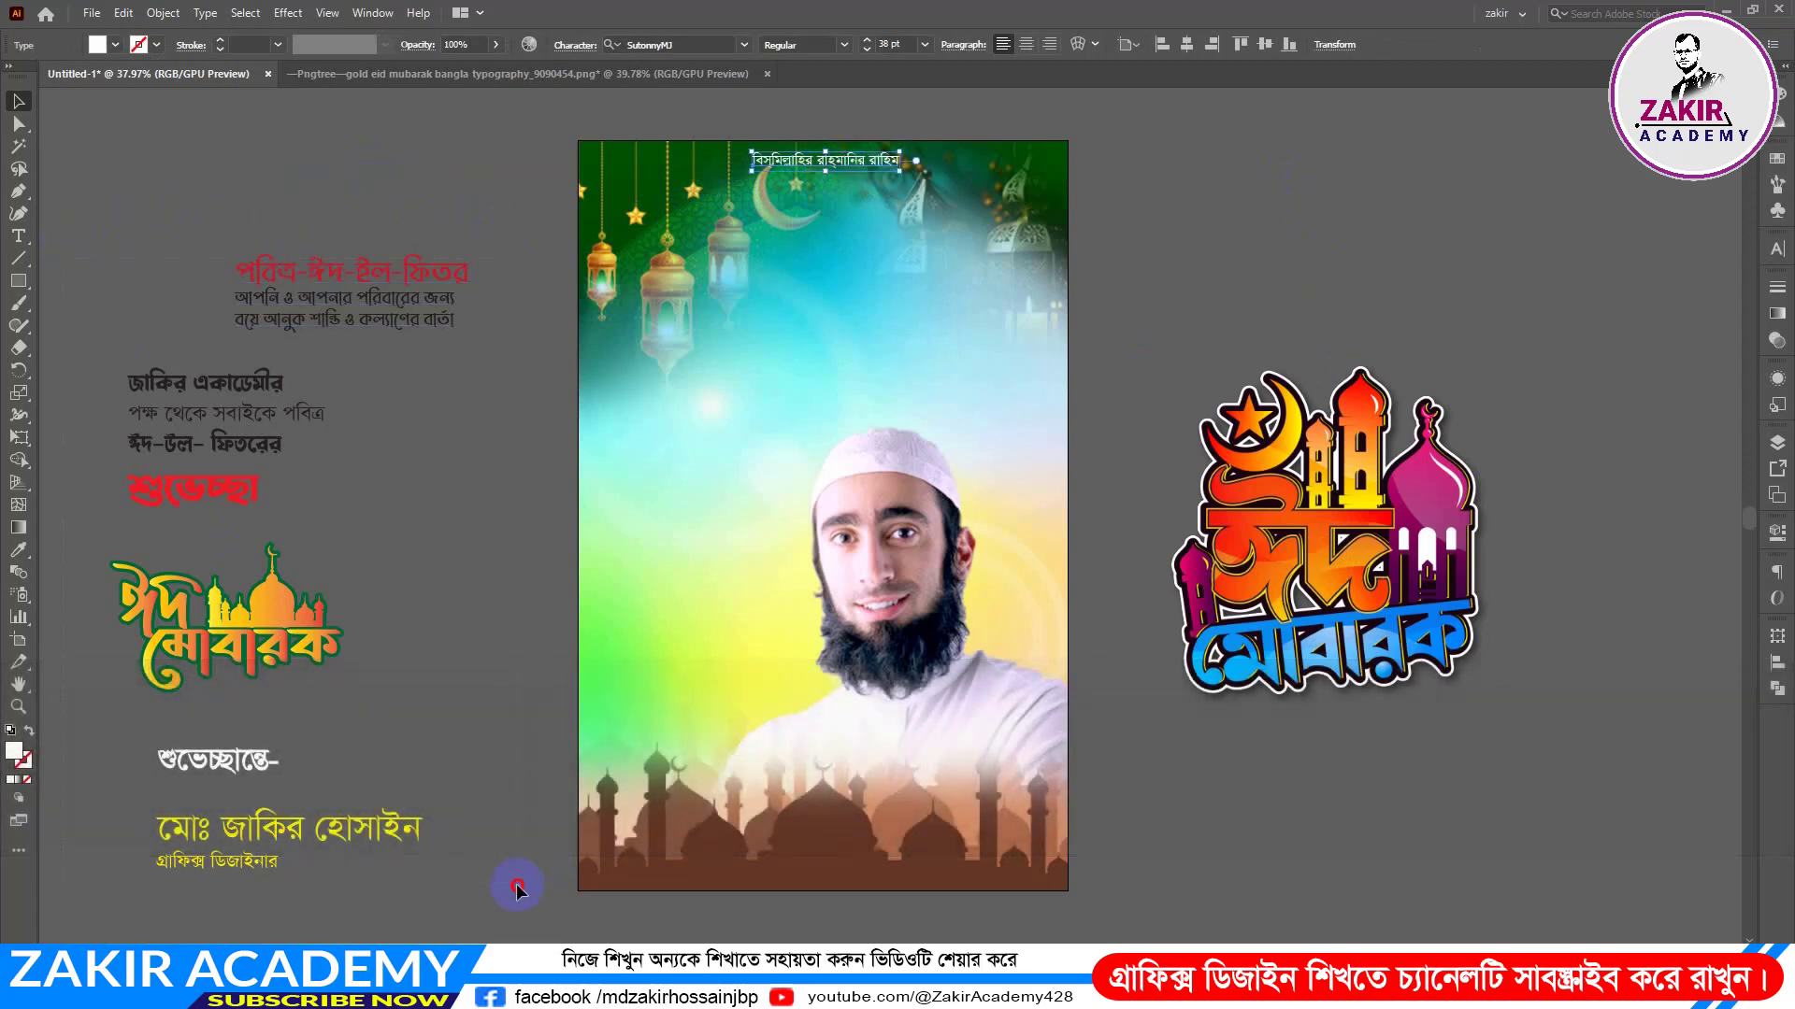
# Step: Bring all the remaining text and the Eid Mubarak lettering beside the artboard's left edge to the front, and deselect them
pyautogui.moveTo(109, 160); pyautogui.dragTo(527, 872)
pyautogui.hotkey('ctrl', 'shift', ']')
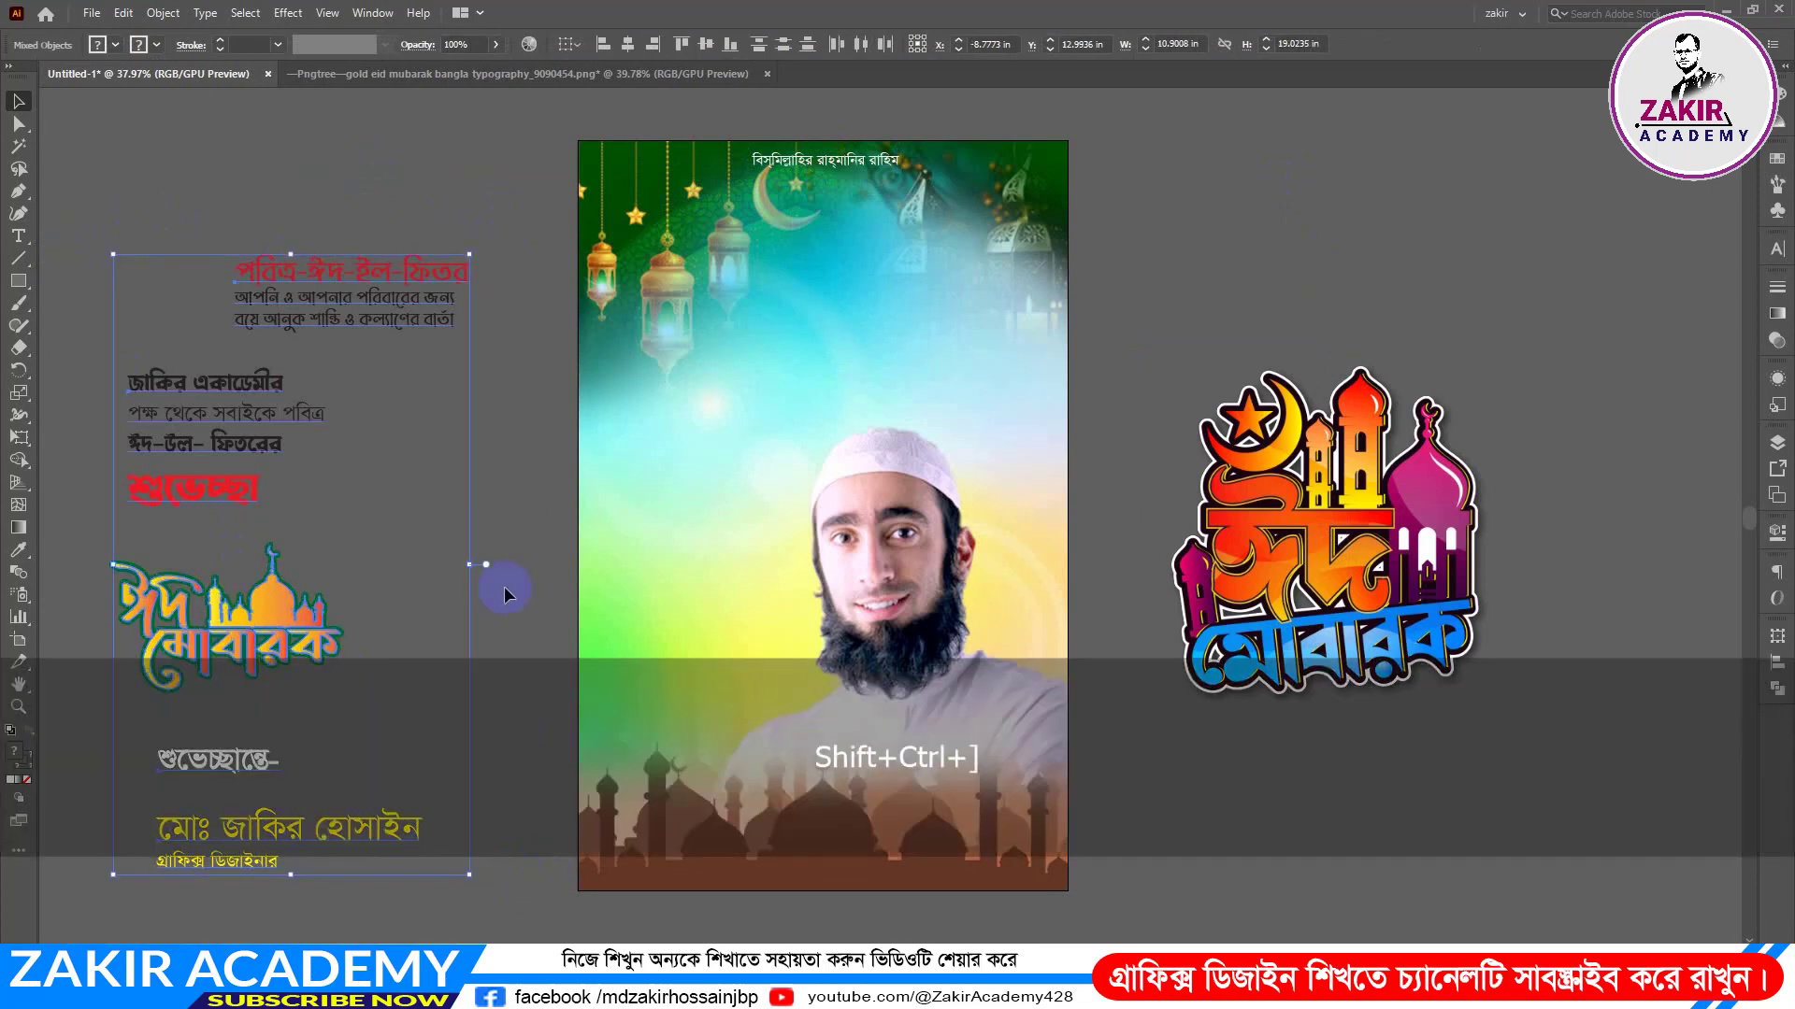
pyautogui.click(419, 195)
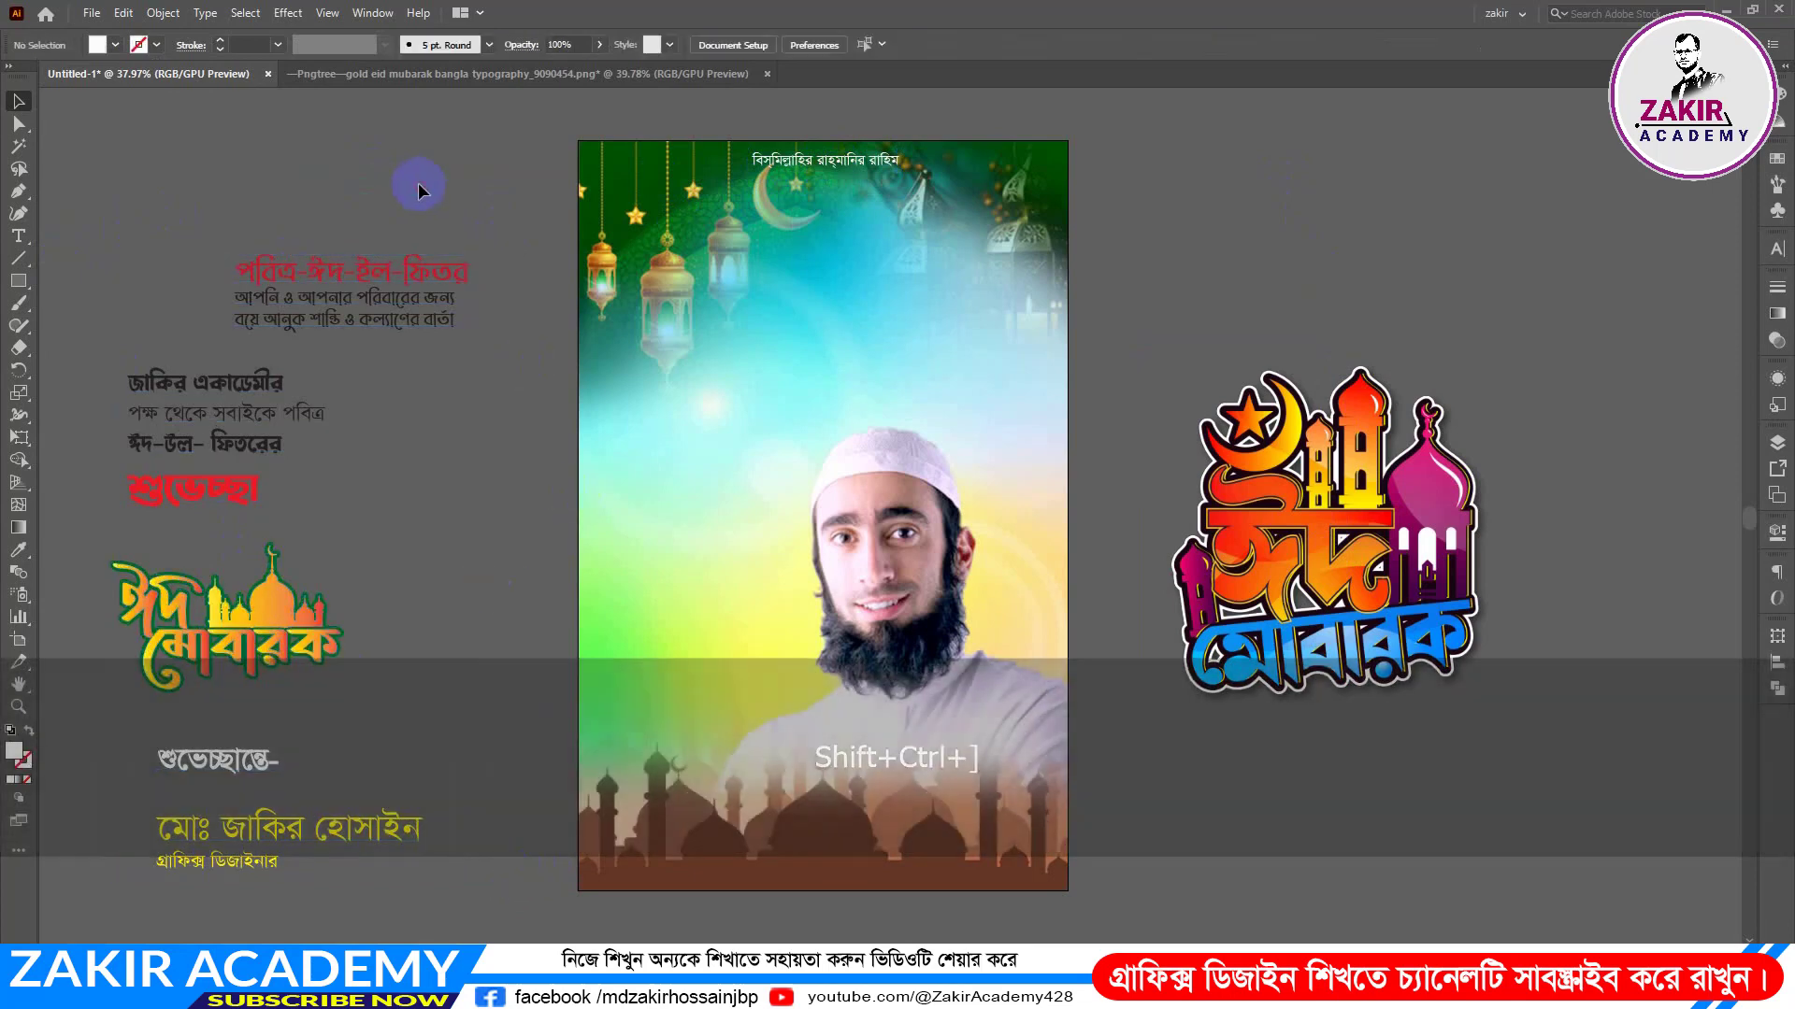
# Step: Center the Bismillah line horizontally on the artboard
pyautogui.click(858, 167)
pyautogui.click(1186, 44)
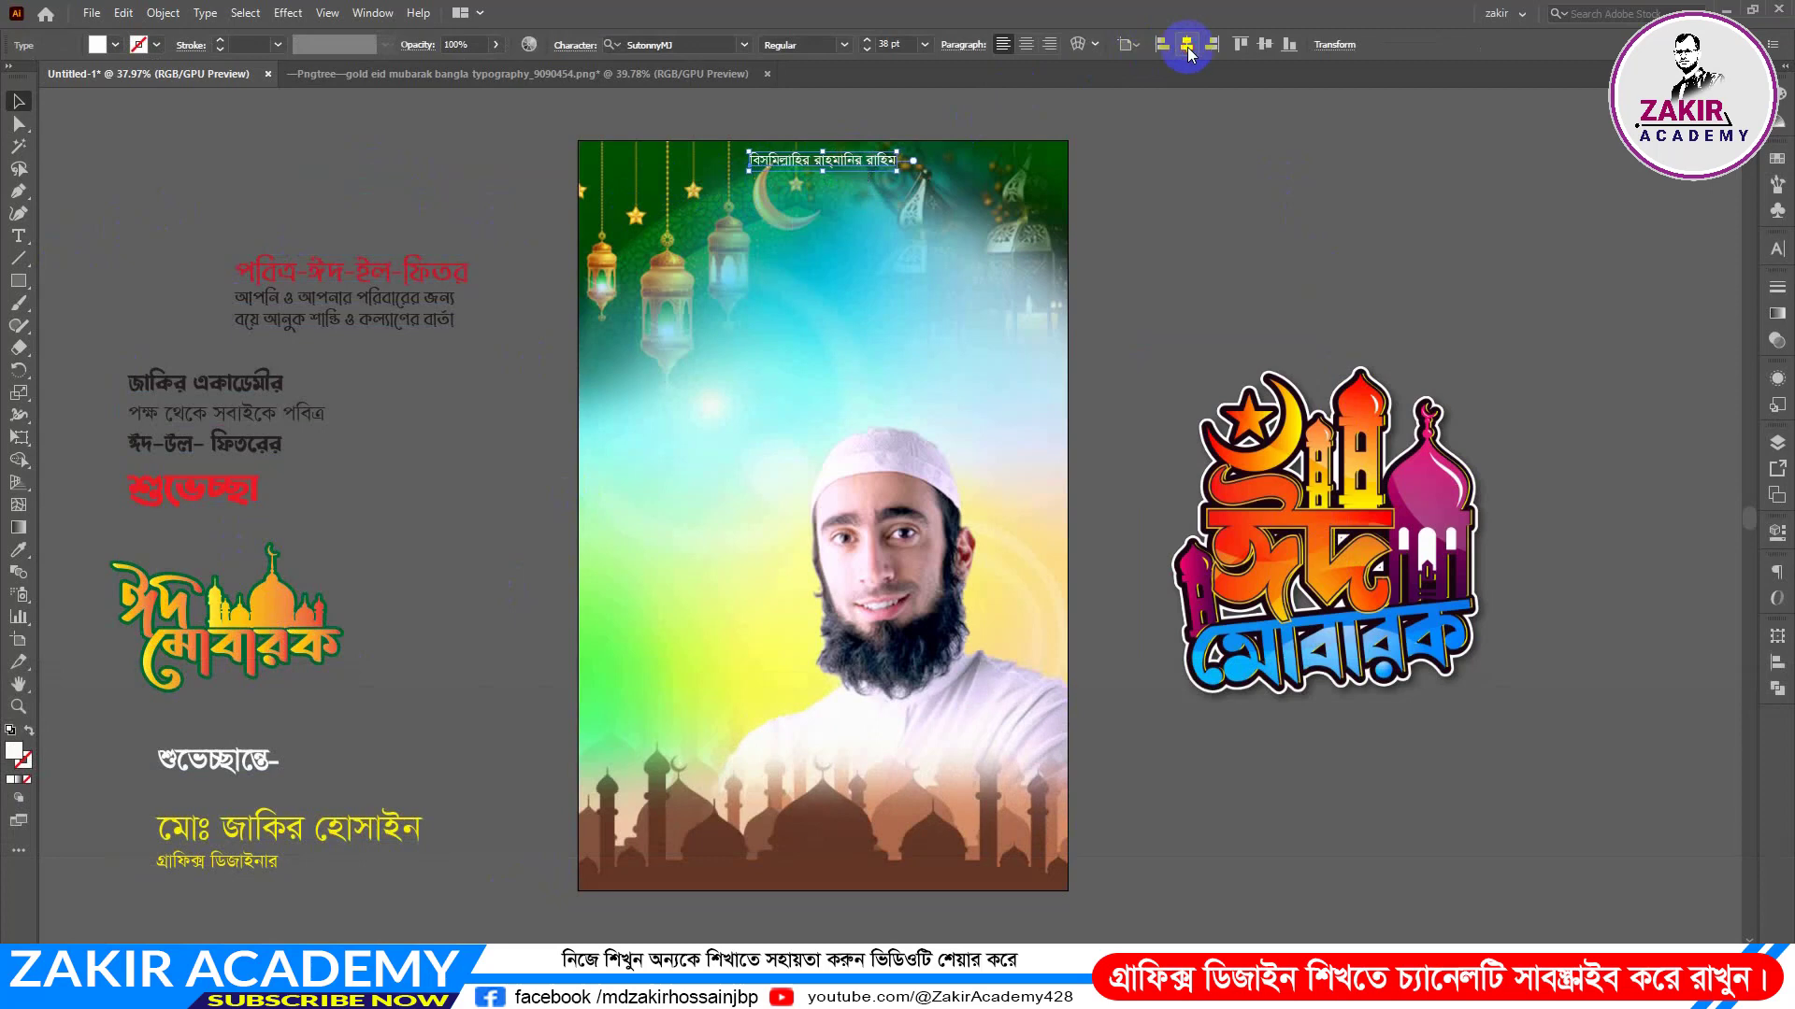
# Step: Move the three-line text block with the red পবিত্র-ঈদ-ইল-ফিতর heading onto the poster above the portrait, right of the lanterns, and deselect it
pyautogui.click(1223, 199)
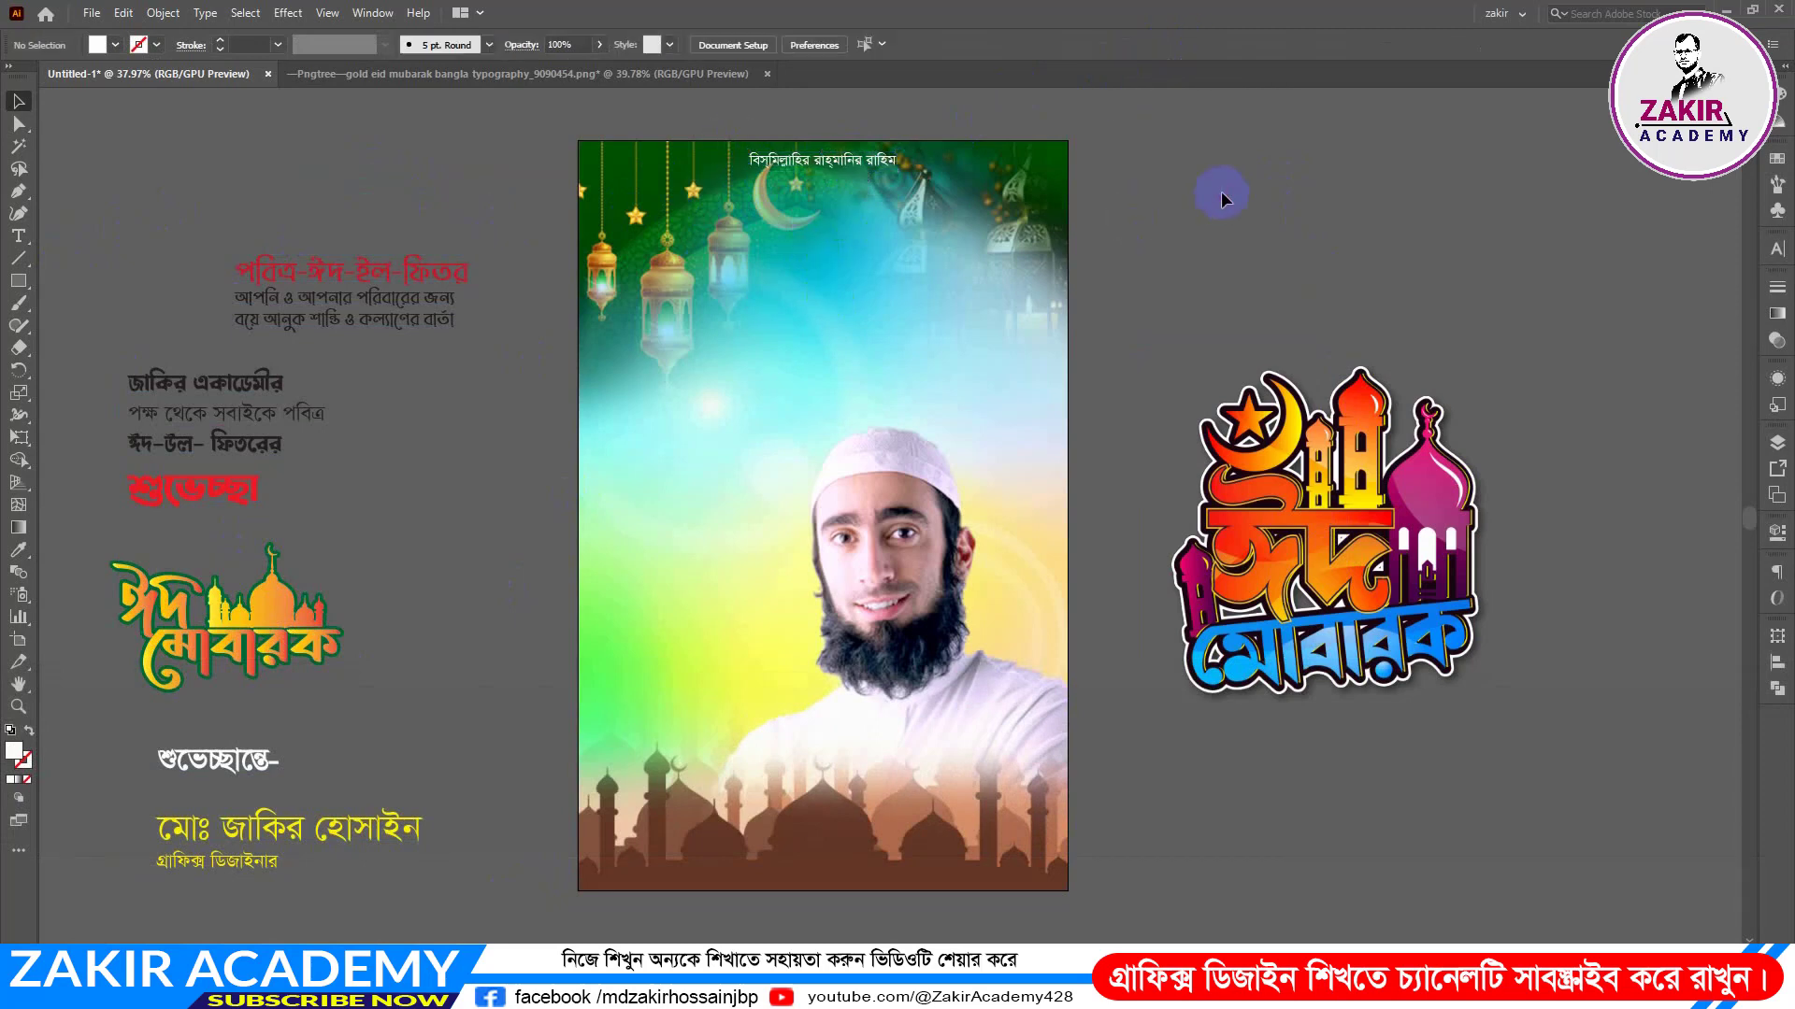
pyautogui.click(451, 320)
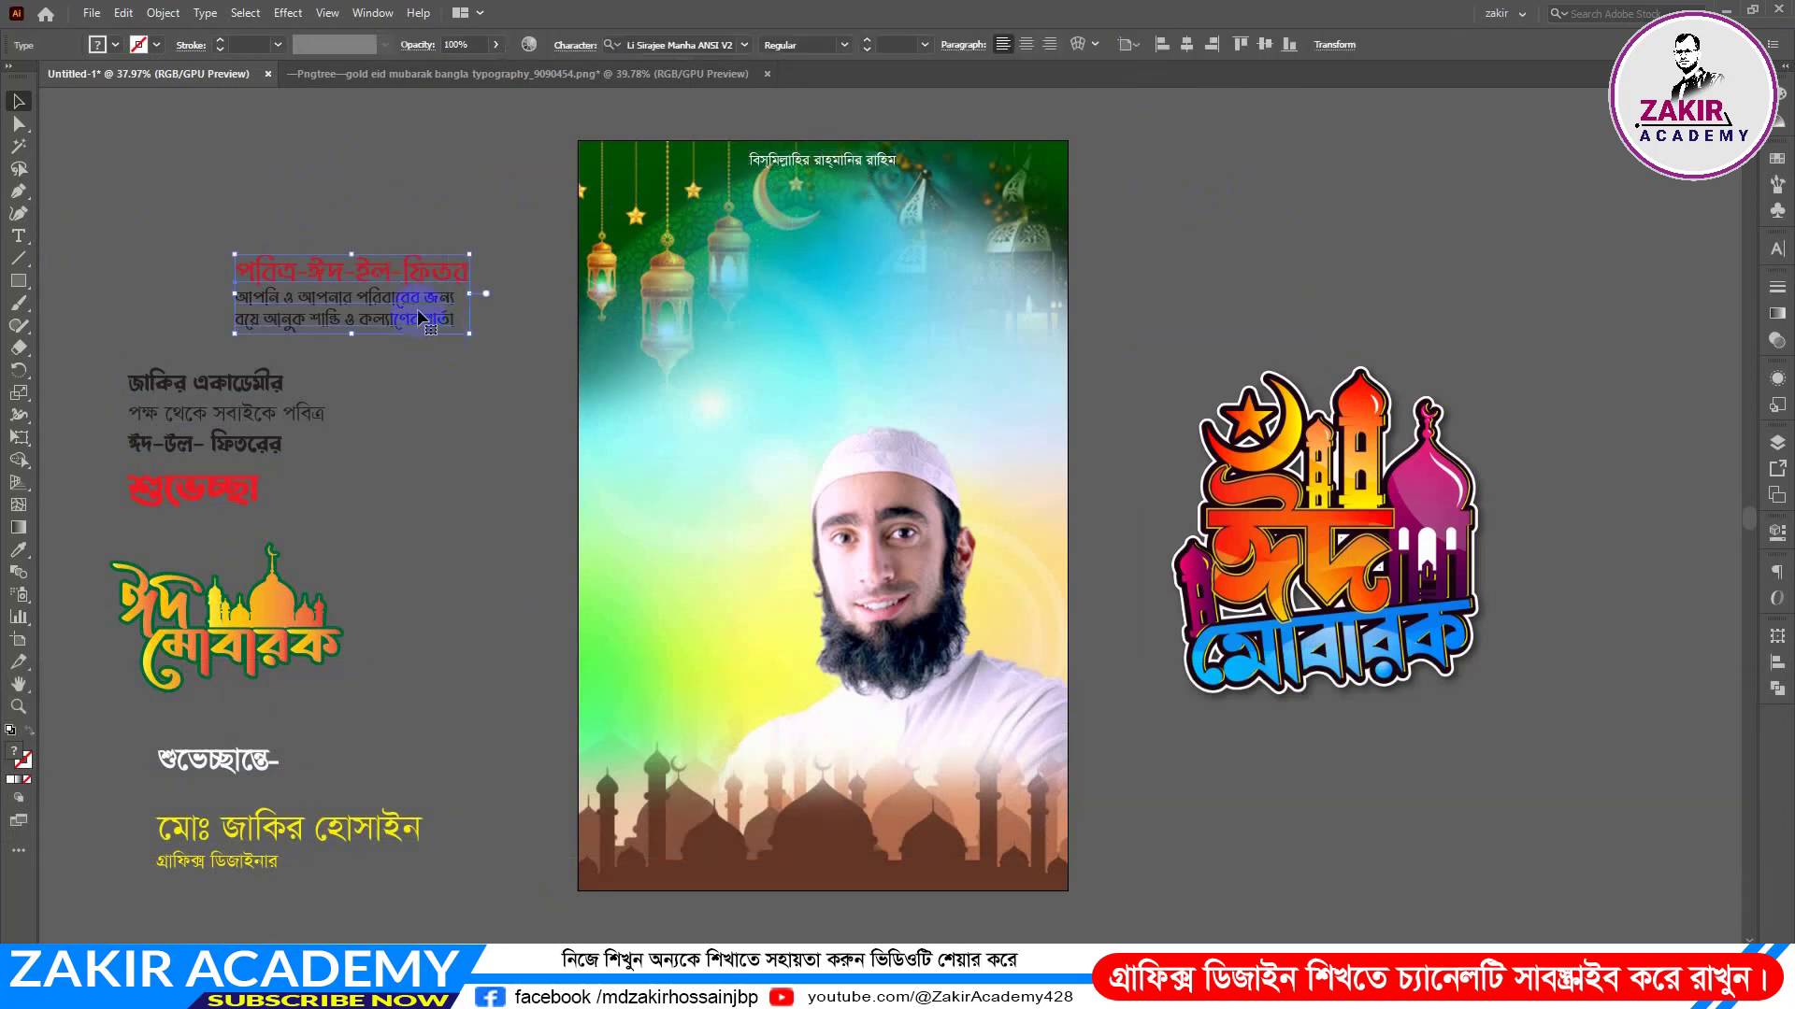
pyautogui.moveTo(415, 305); pyautogui.dragTo(996, 308)
pyautogui.click(1249, 248)
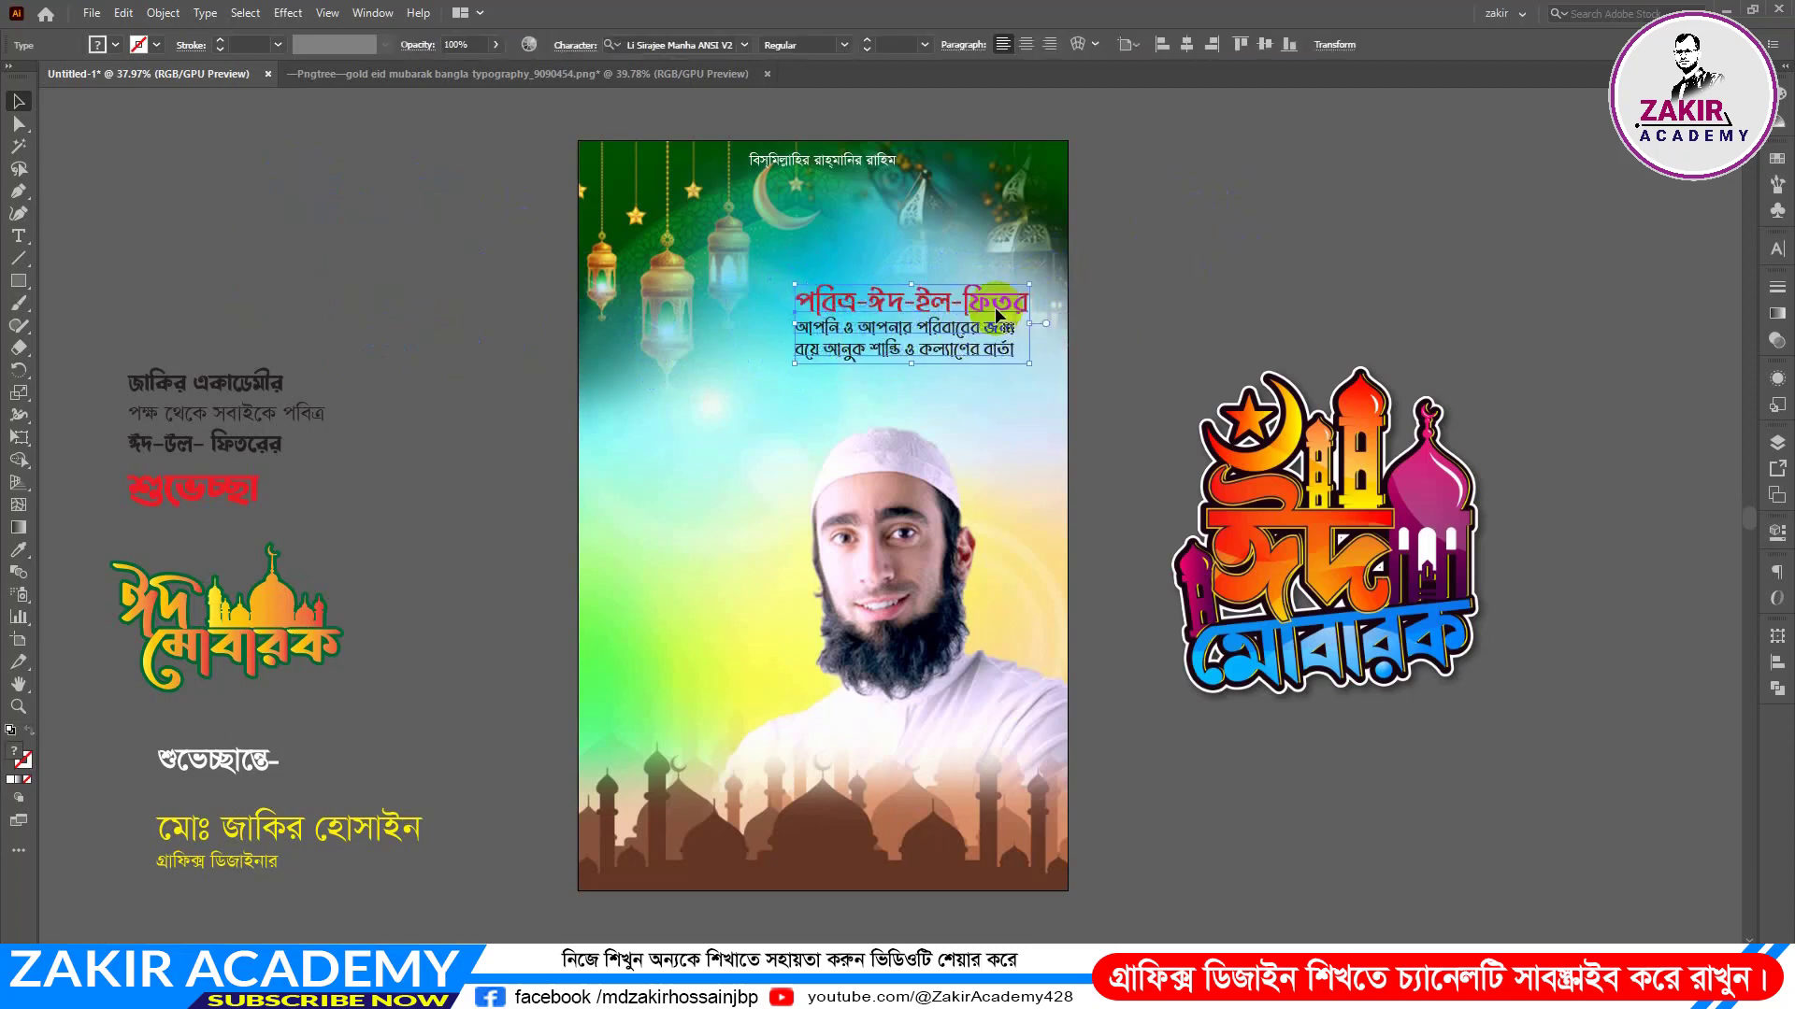
pyautogui.click(1246, 257)
# Step: Place the four-line greeting block ending in the red শুভেচ্ছা on the poster's left side, beside the portrait's head, and deselect it
pyautogui.click(253, 477)
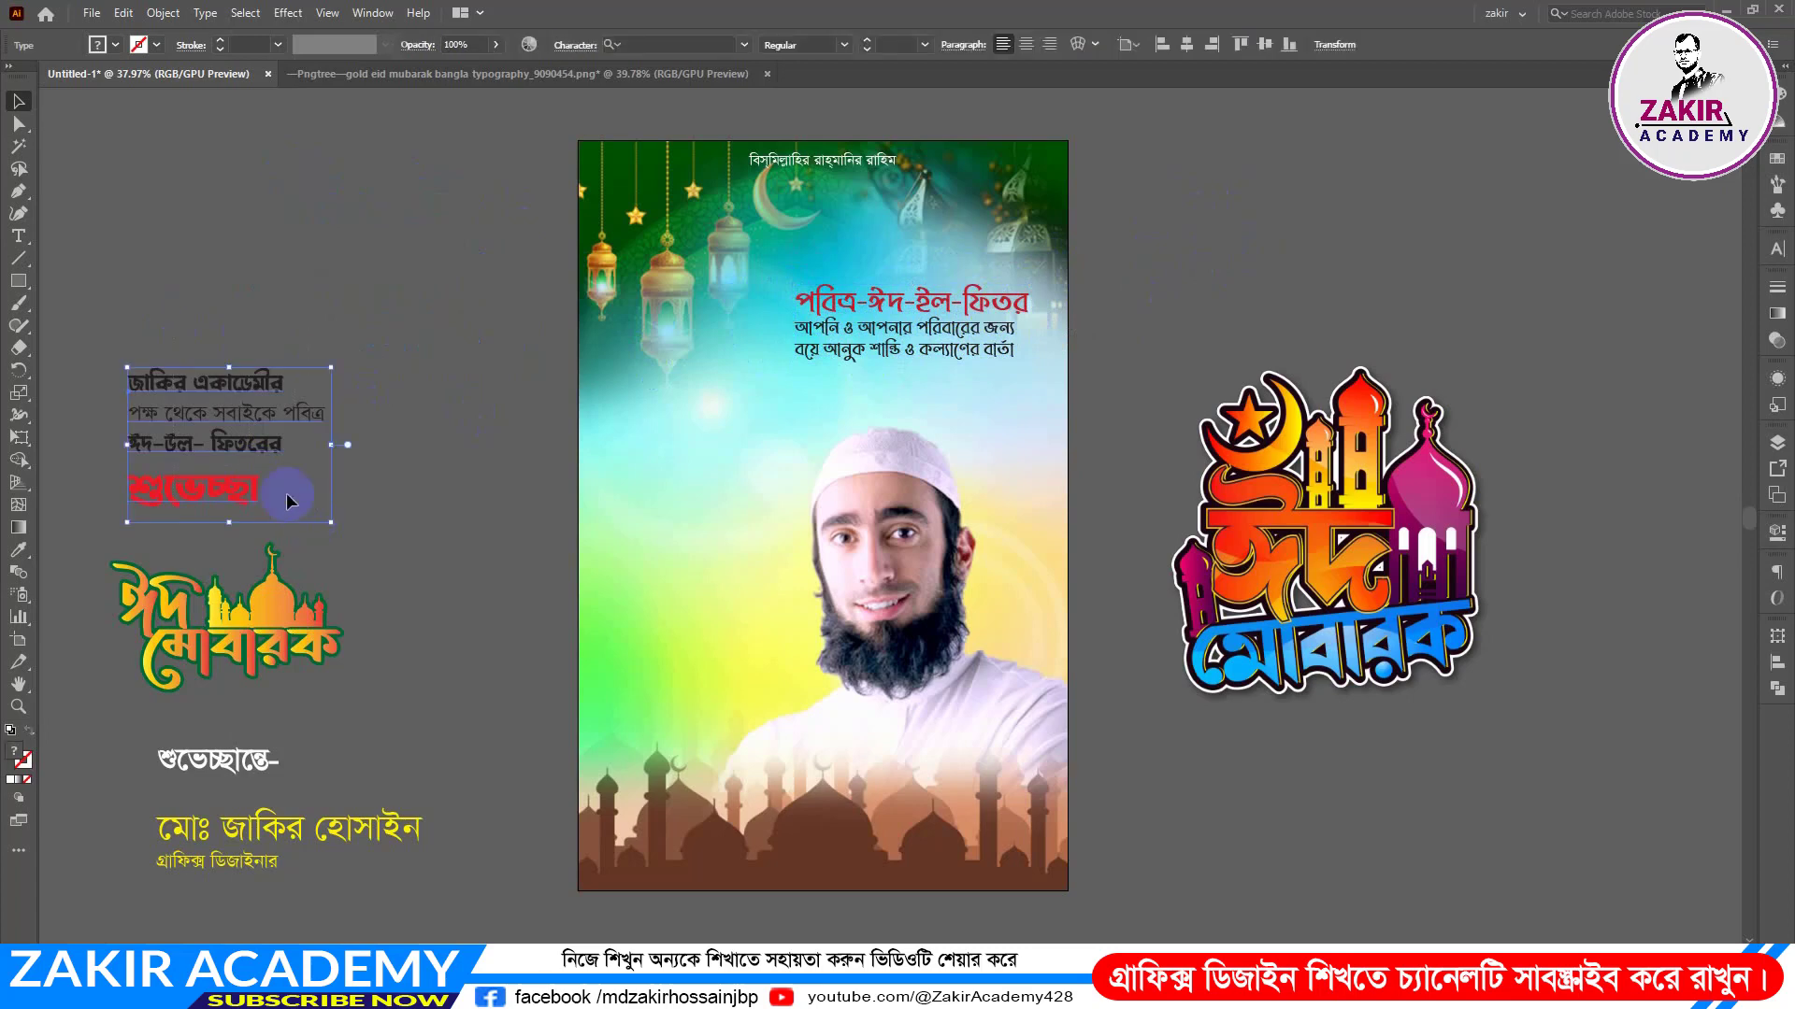
pyautogui.moveTo(241, 490); pyautogui.dragTo(718, 506)
pyautogui.click(364, 359)
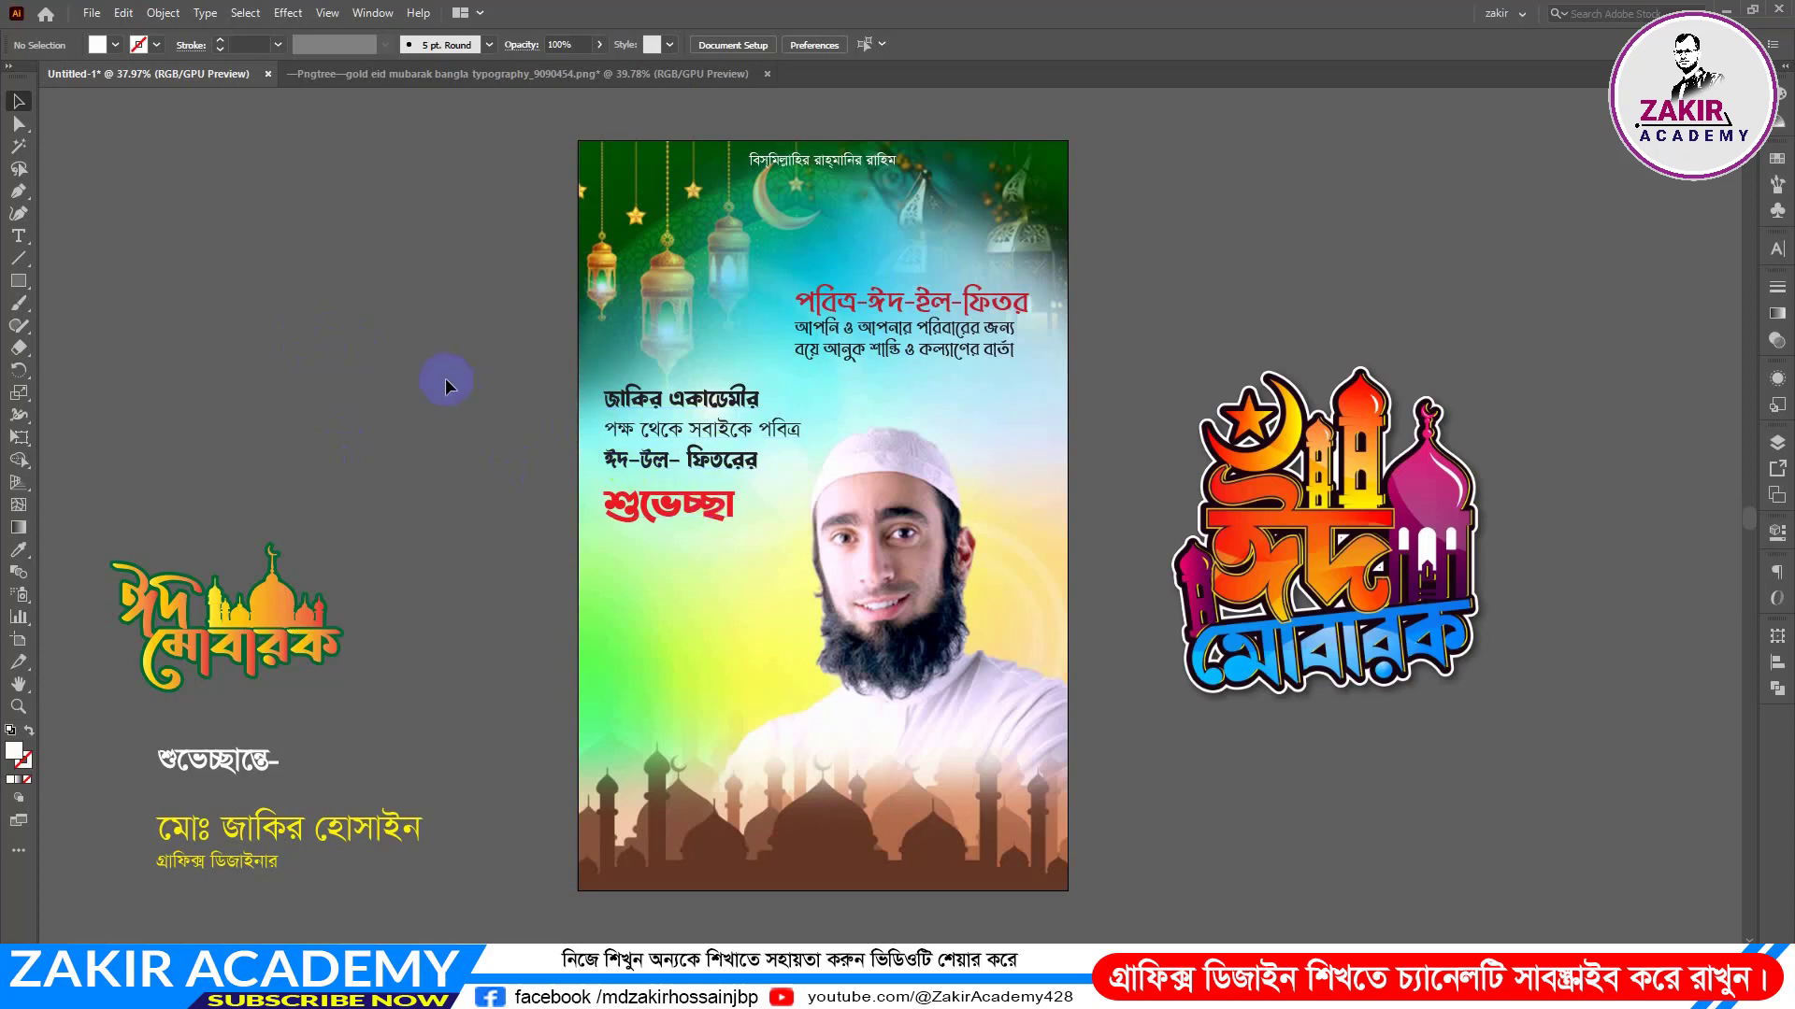
# Step: Shrink the multicolored Eid Mubarak lettering image to about 6.88 x 6.88 in and place it below the red শুভেচ্ছা line
pyautogui.click(1322, 553)
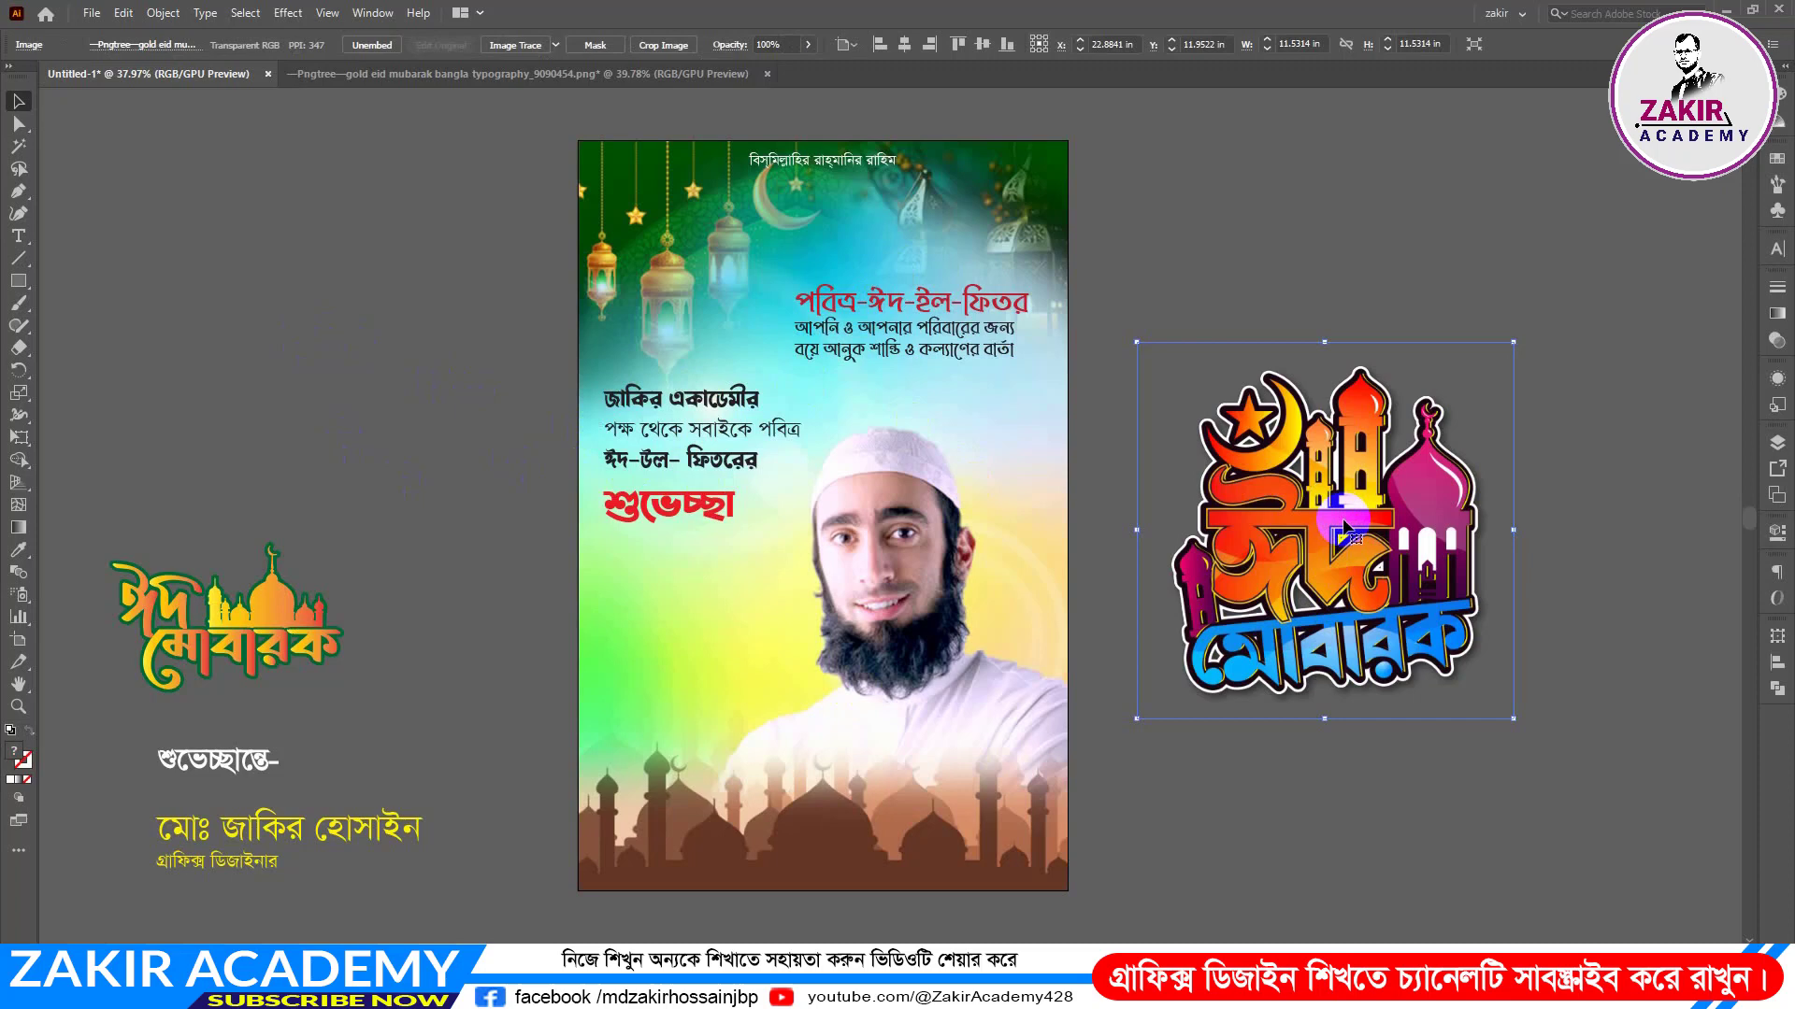
pyautogui.moveTo(1344, 526); pyautogui.dragTo(1331, 583)
pyautogui.moveTo(1501, 402); pyautogui.dragTo(1424, 474)
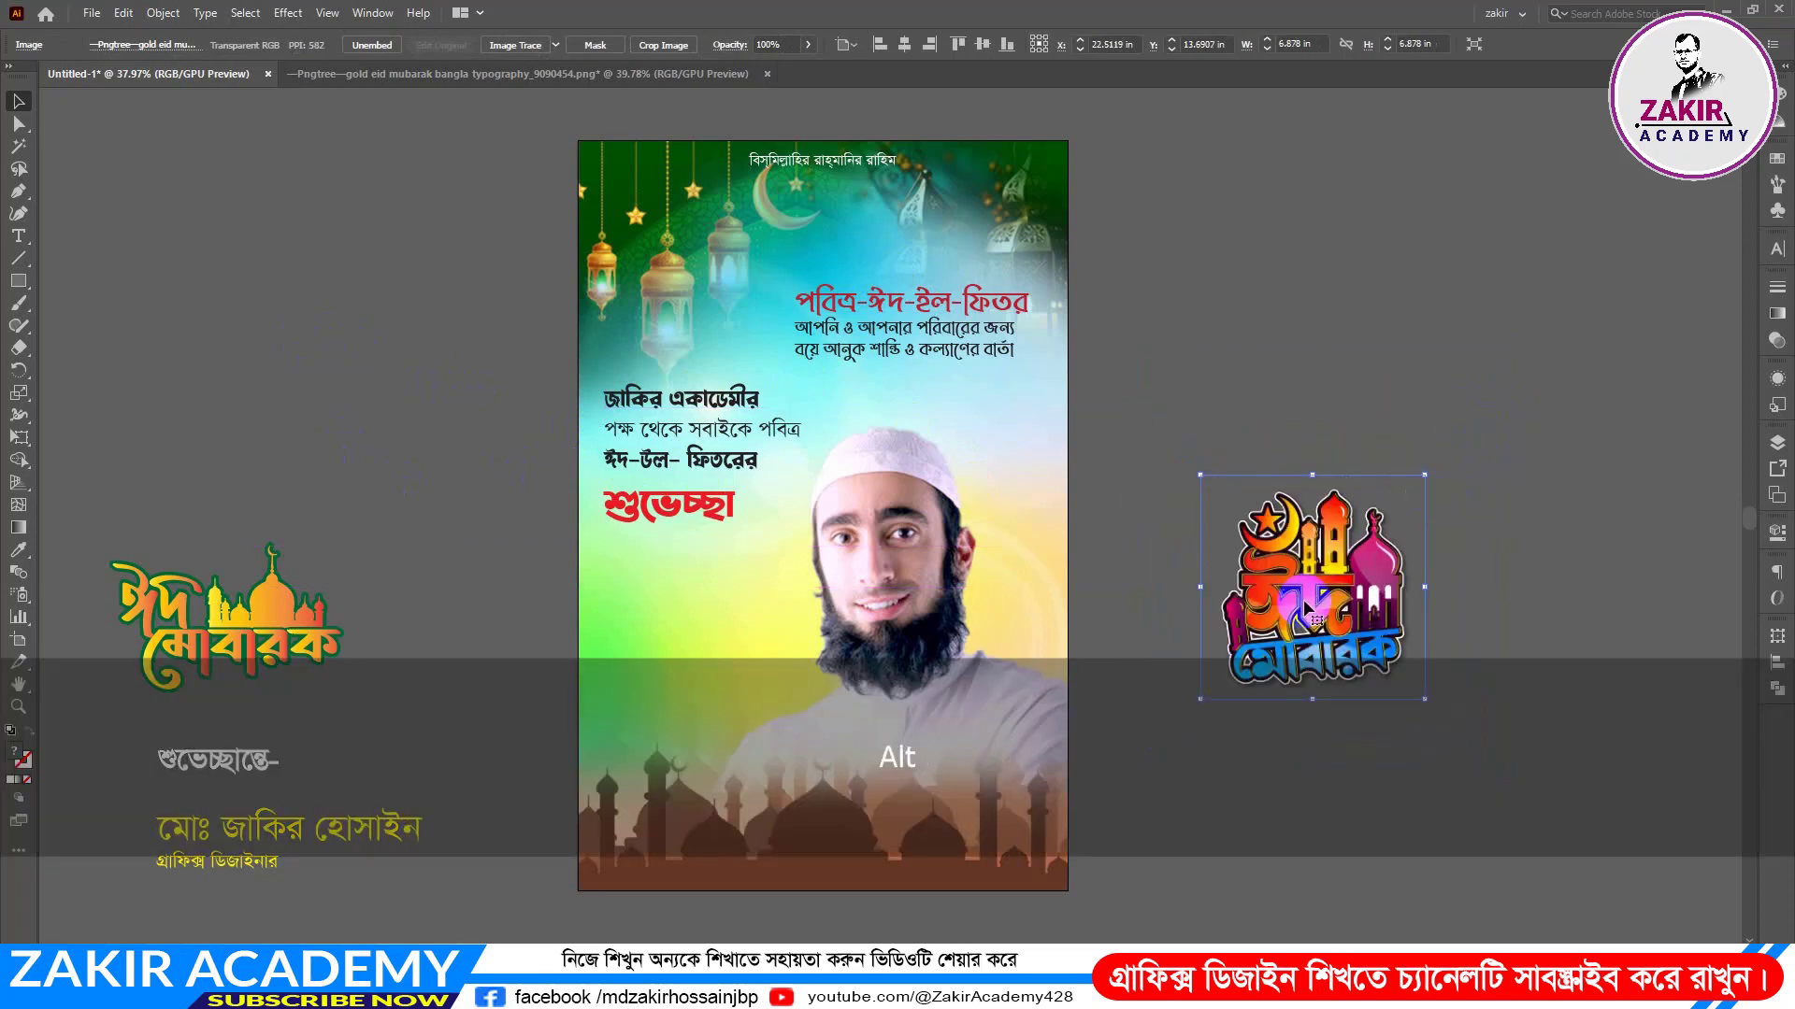
pyautogui.moveTo(1324, 595); pyautogui.dragTo(695, 636)
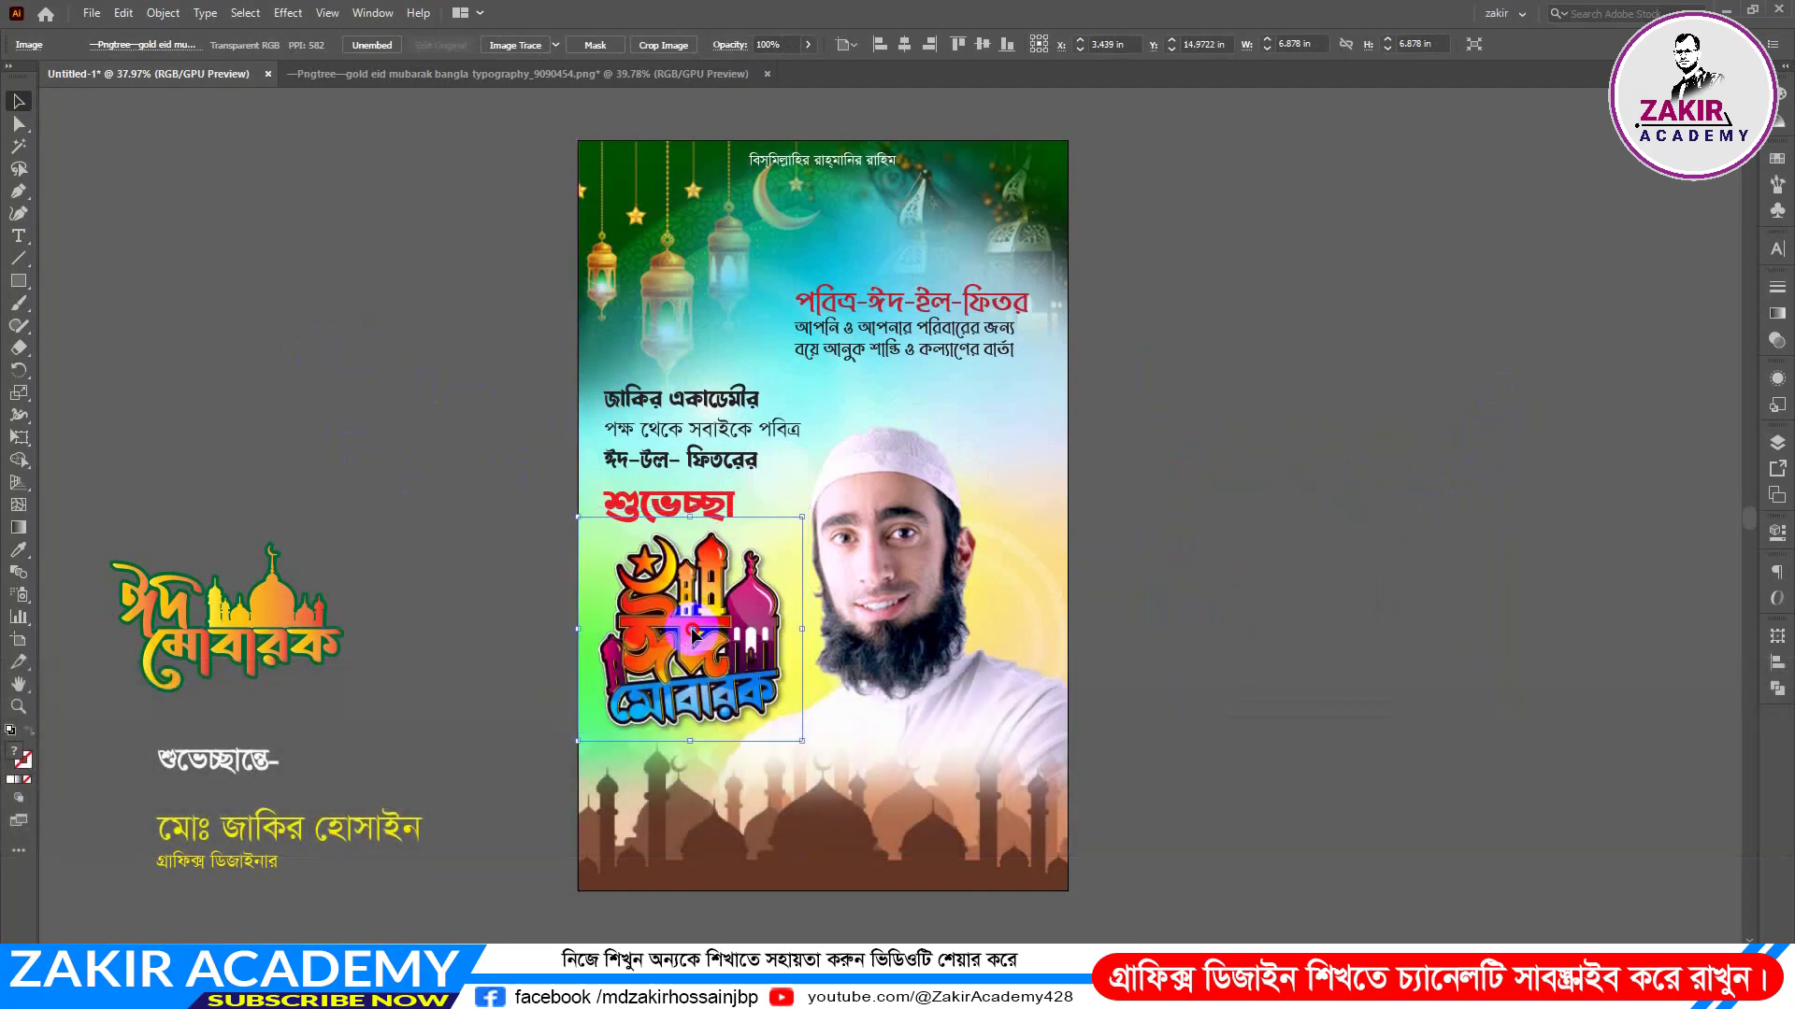
pyautogui.click(1404, 447)
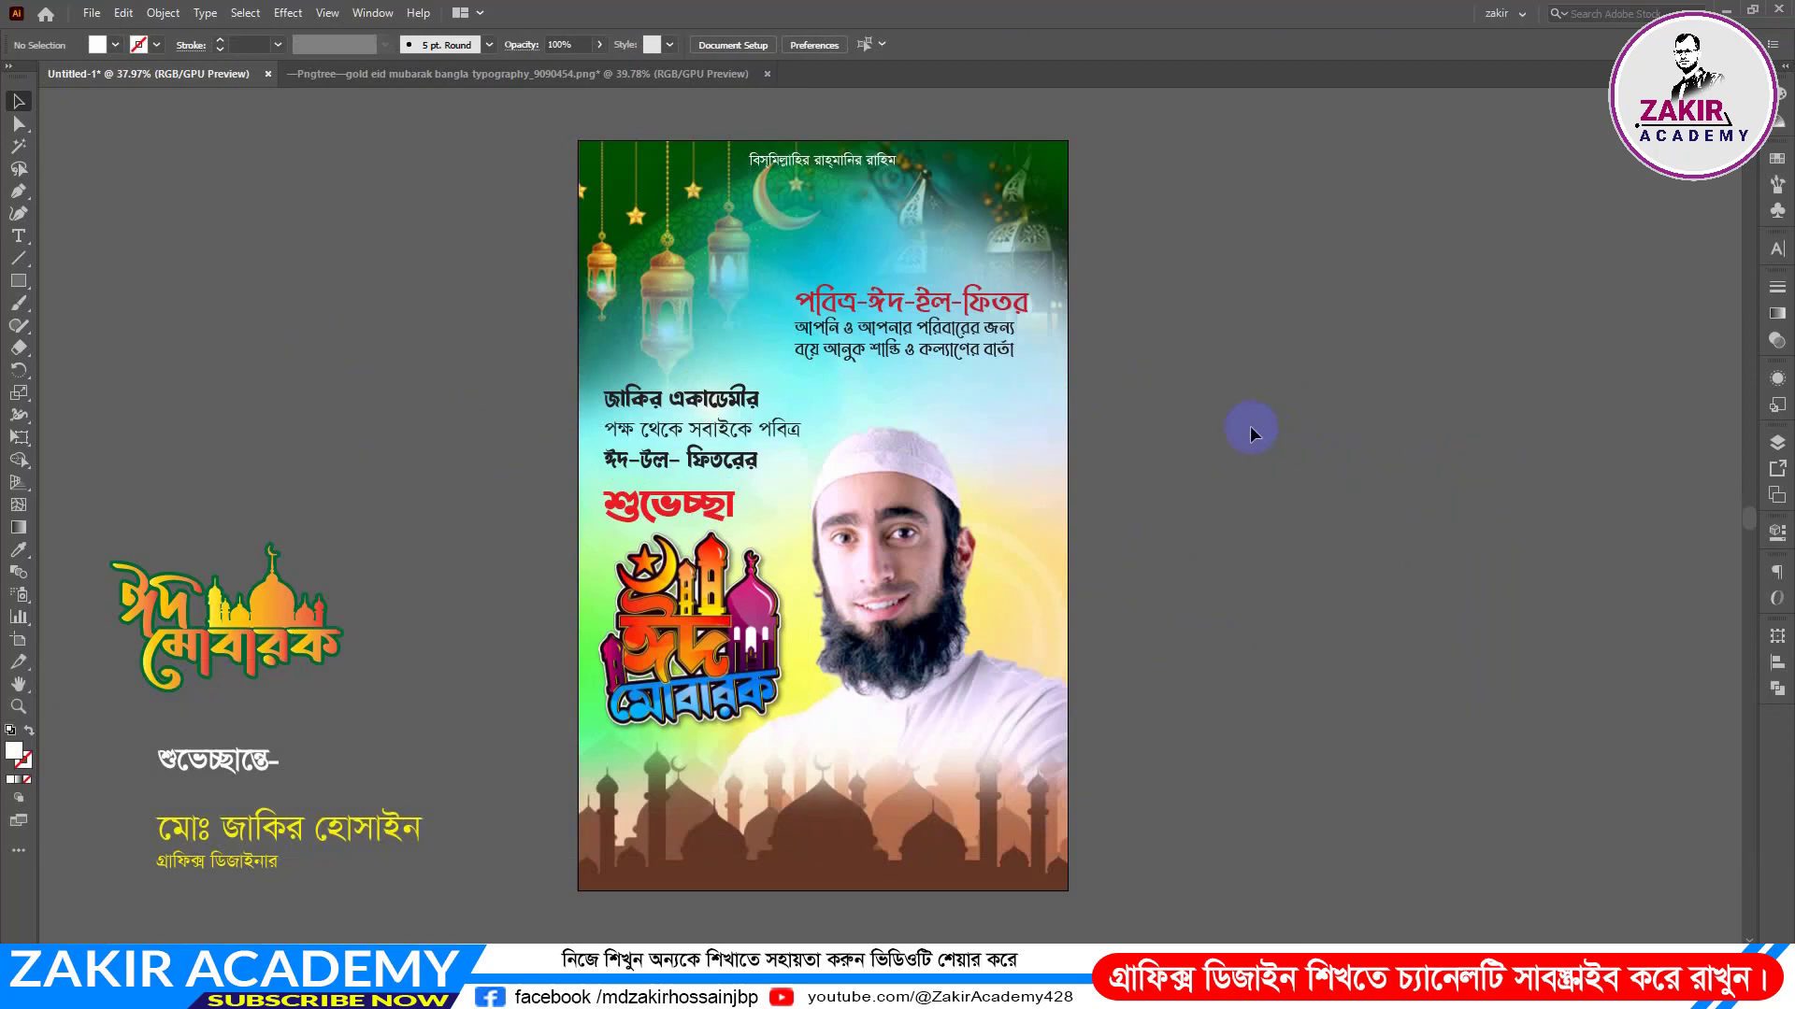
# Step: Draw a rectangle 15 in wide and about 2.73 in high along the poster's bottom edge and fill it dark green
pyautogui.scroll(-4, 425, 690)
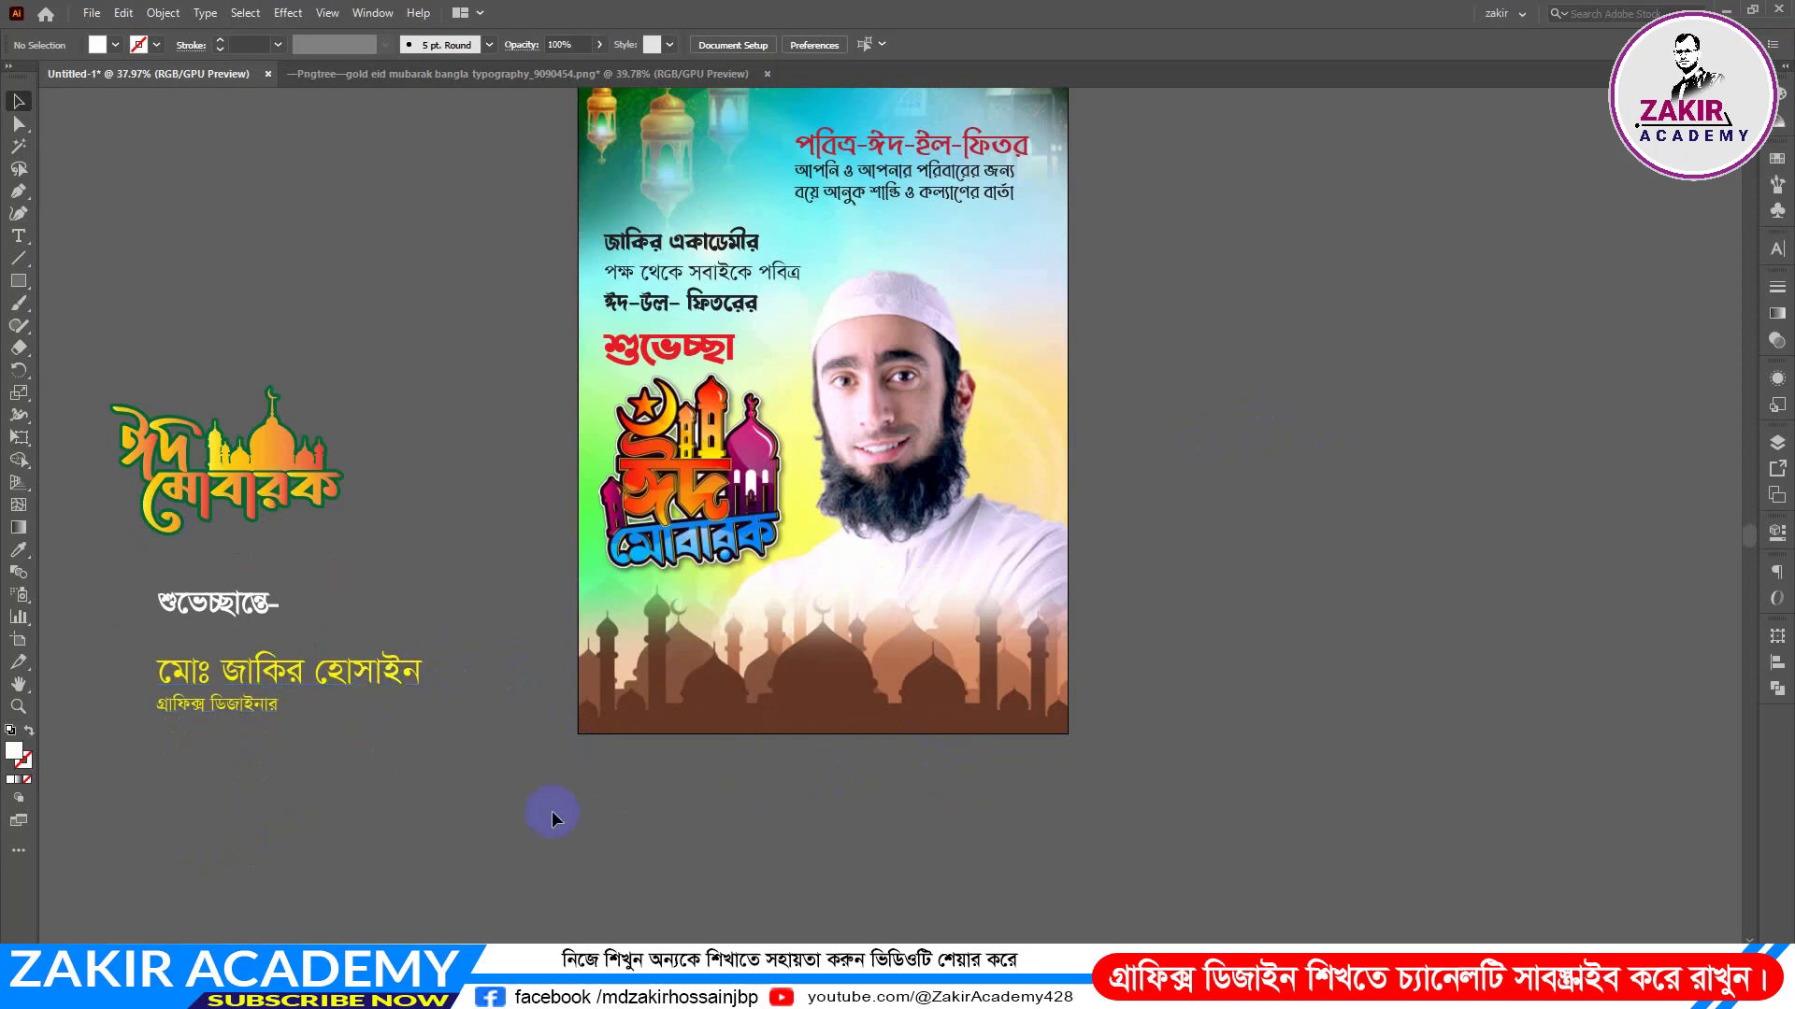
pyautogui.click(22, 283)
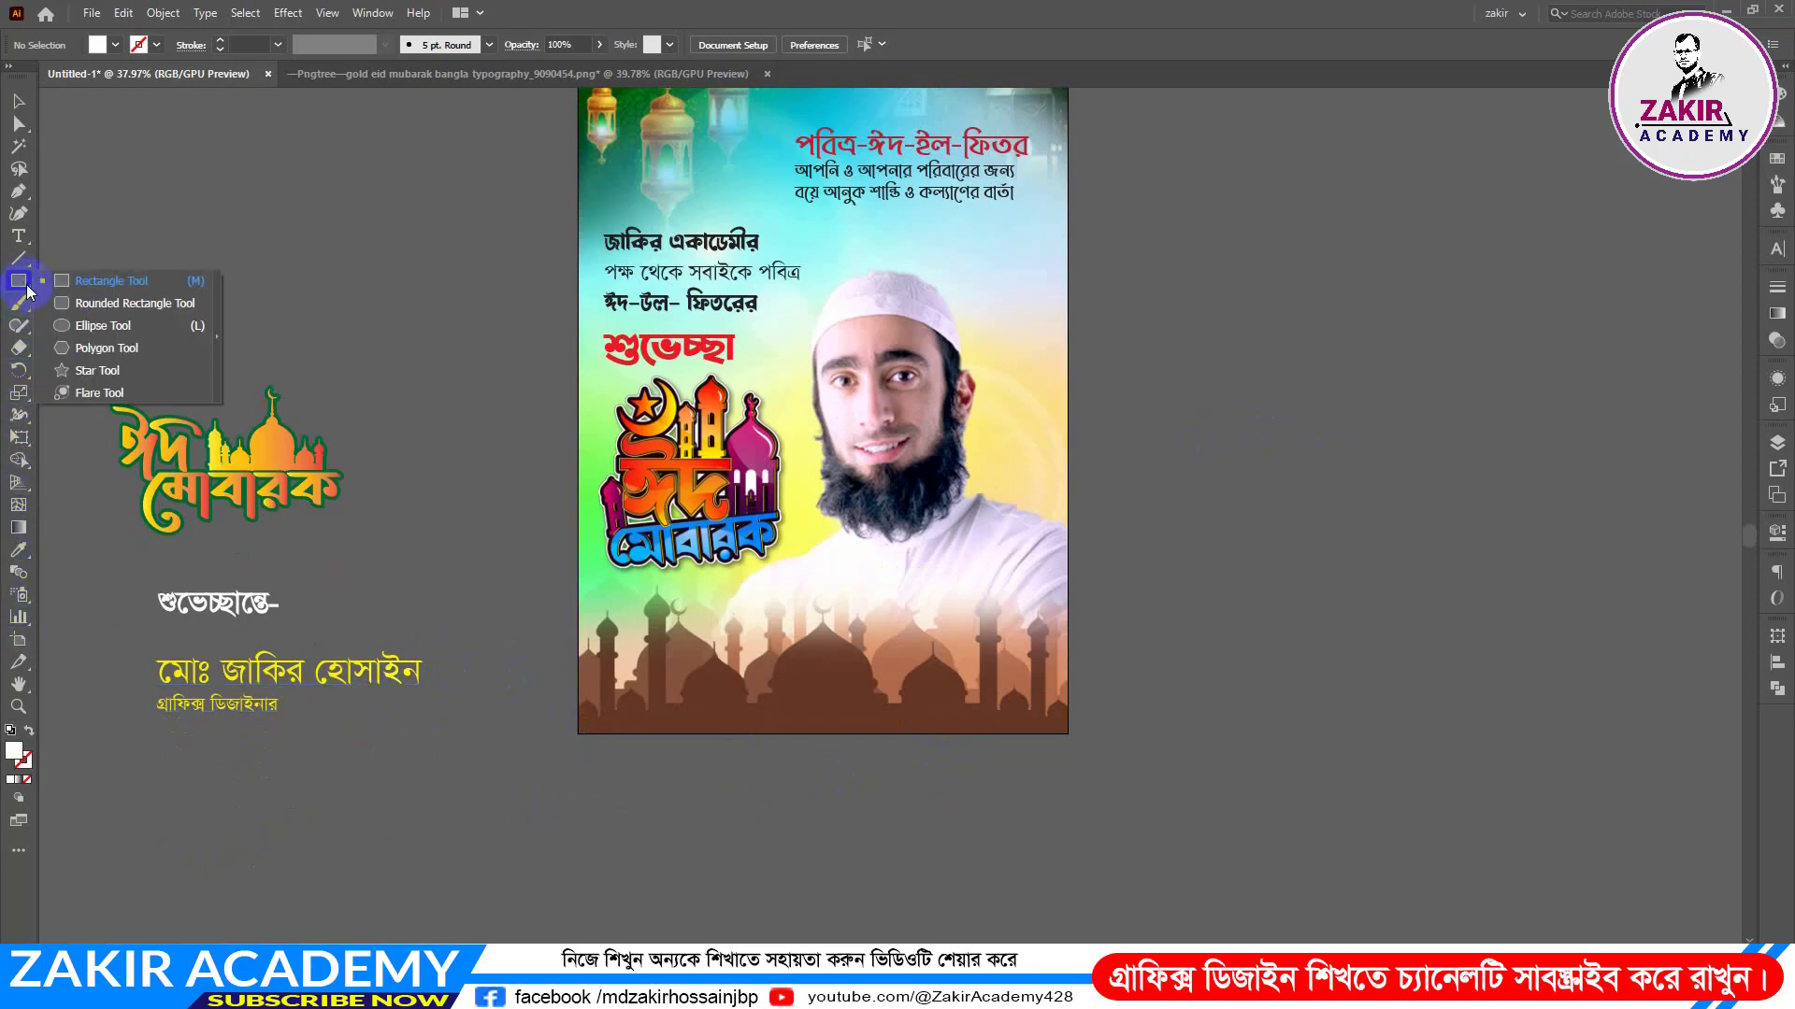
pyautogui.click(92, 280)
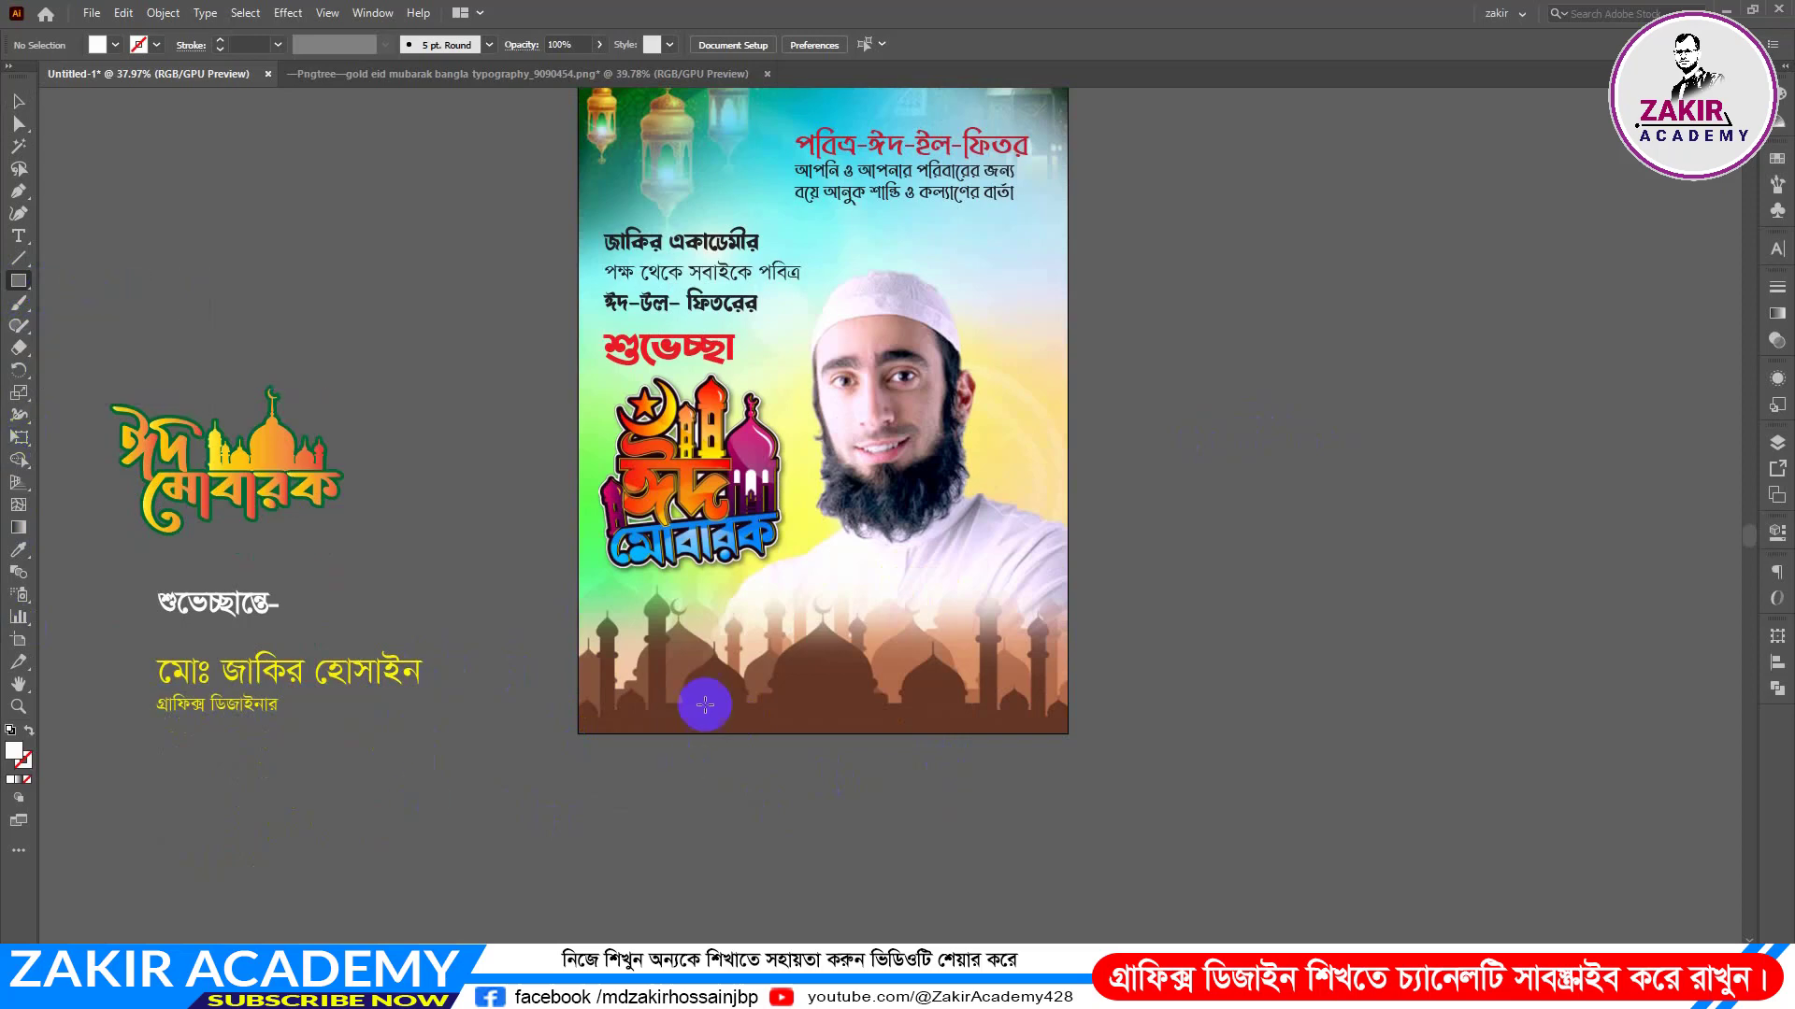
pyautogui.moveTo(576, 645); pyautogui.dragTo(1069, 737)
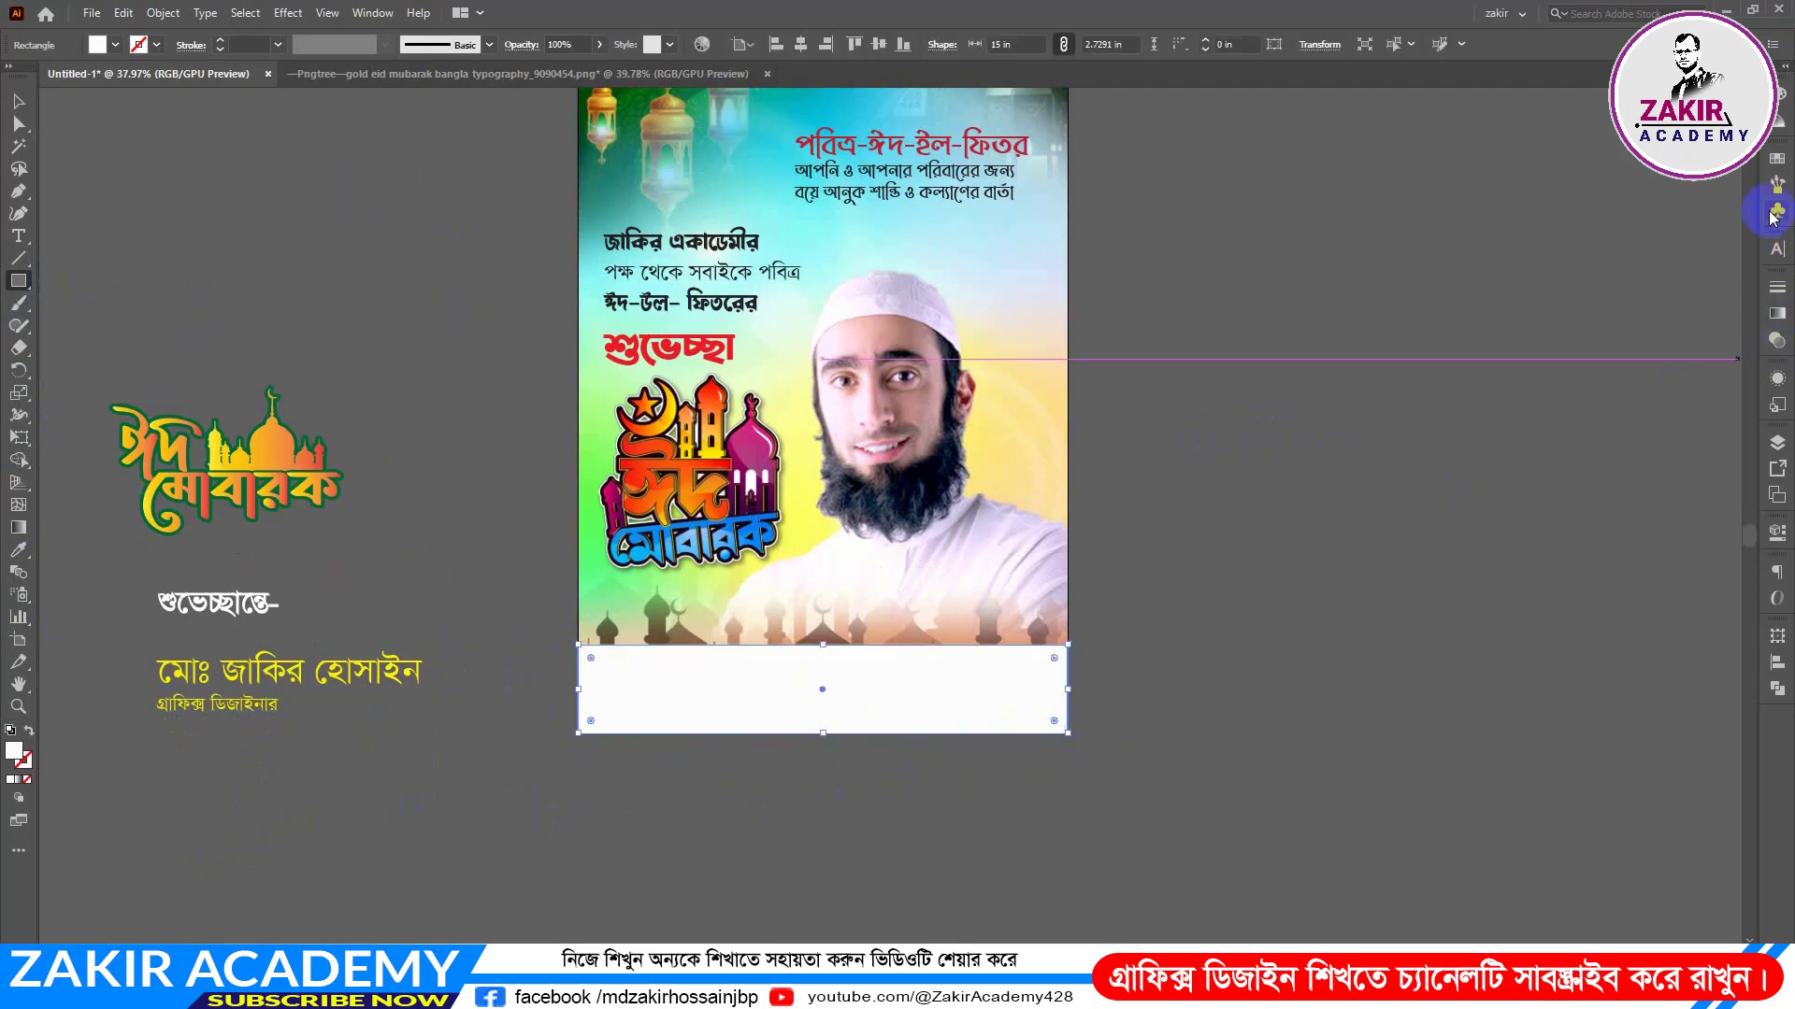
pyautogui.click(1777, 158)
pyautogui.click(1609, 221)
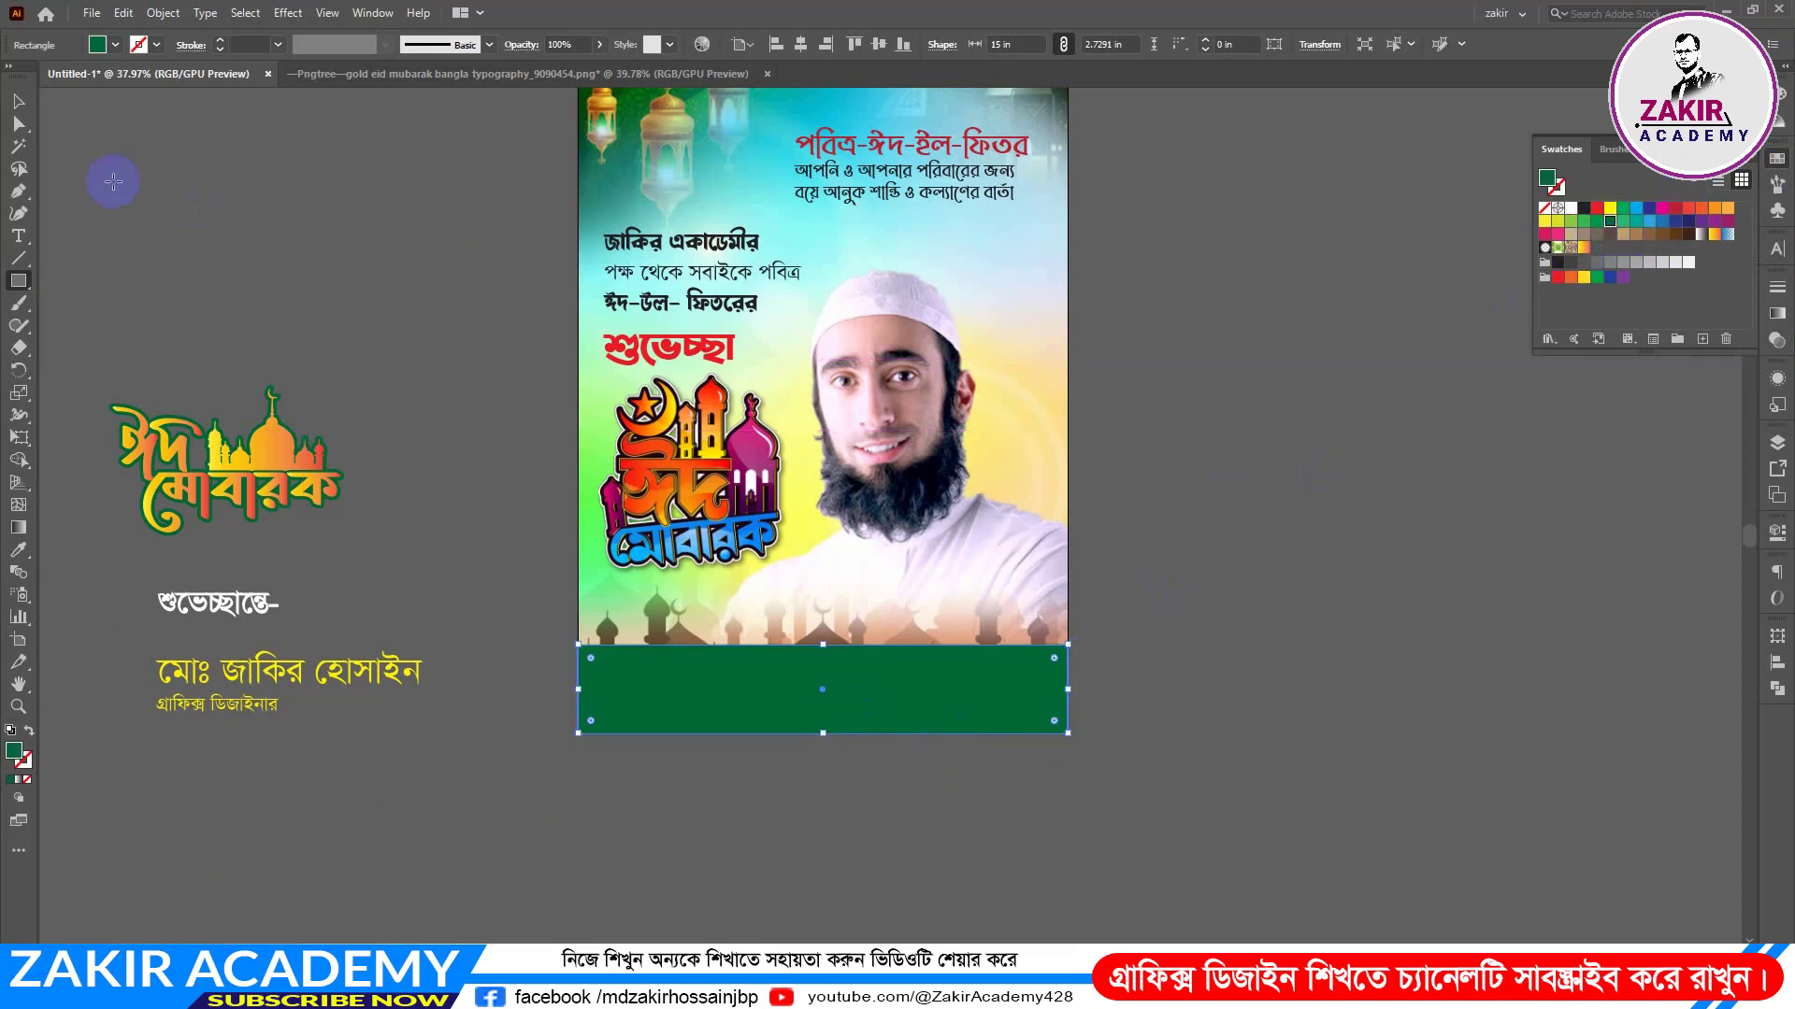
# Step: Add an anchor point at the middle of the green band's upper edge and curve it into a wave rising on the left
pyautogui.moveTo(18, 192); pyautogui.dragTo(121, 211)
pyautogui.click(122, 212)
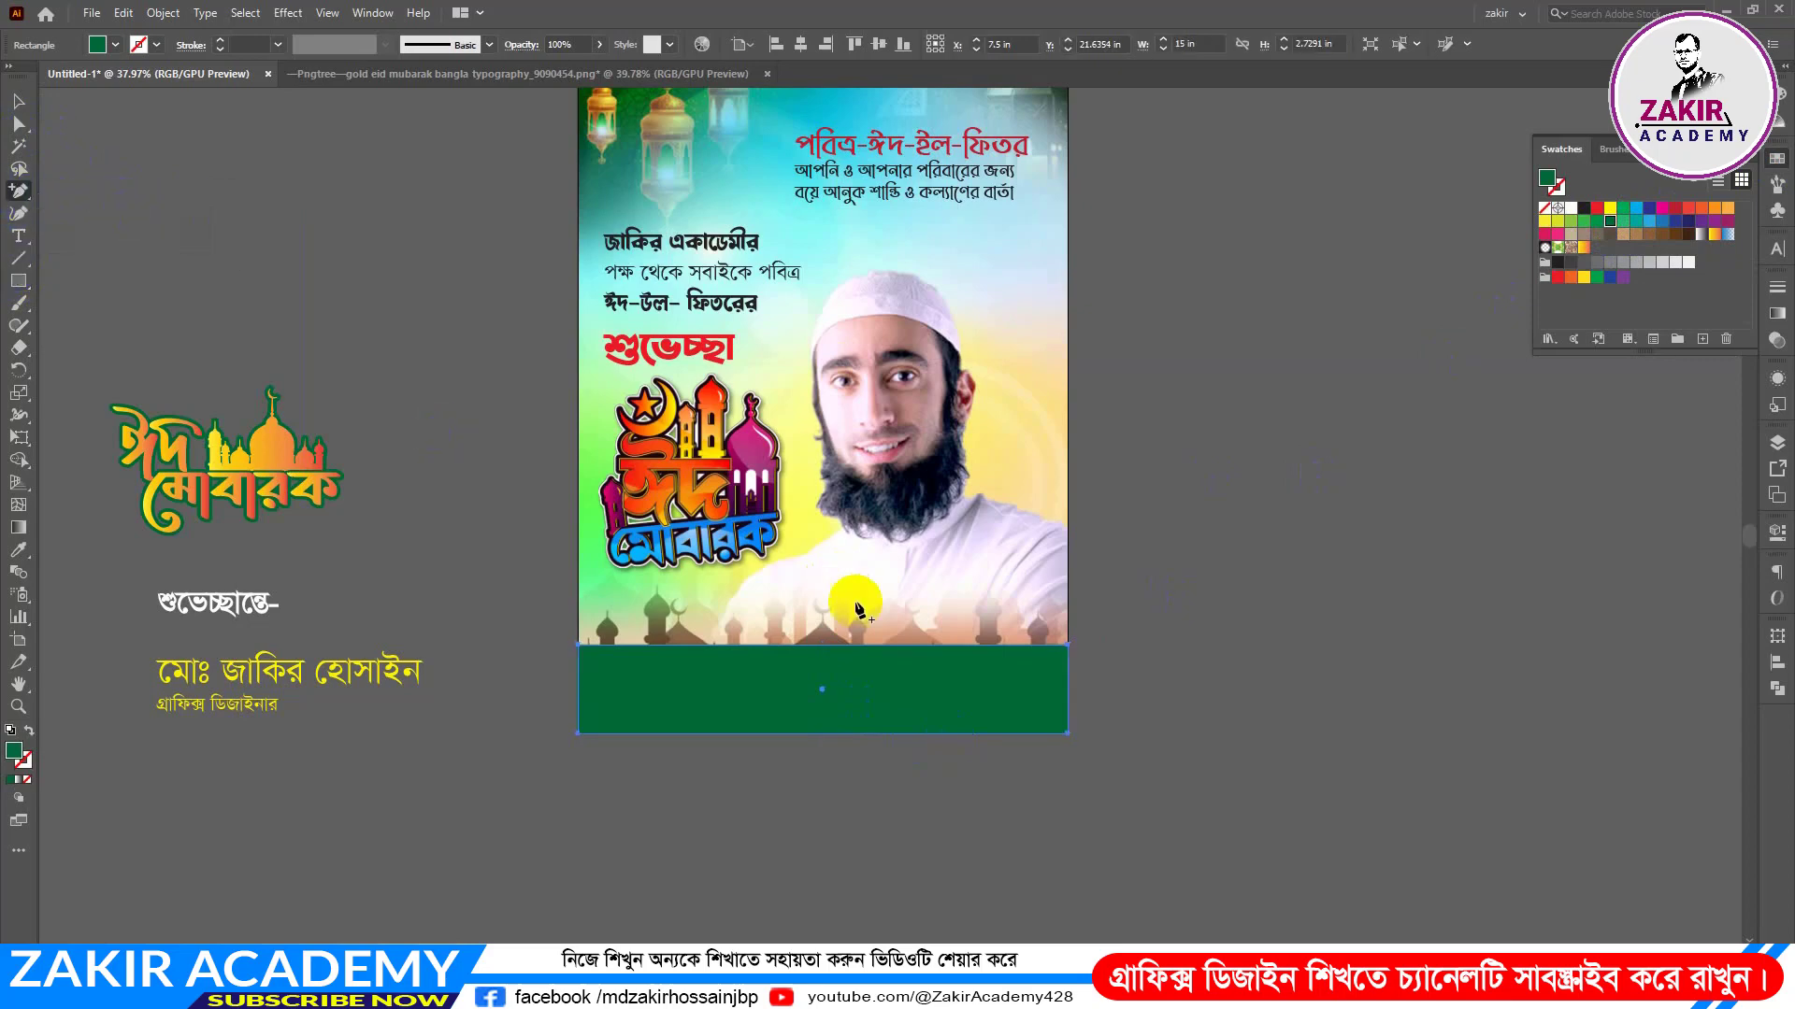
pyautogui.click(824, 646)
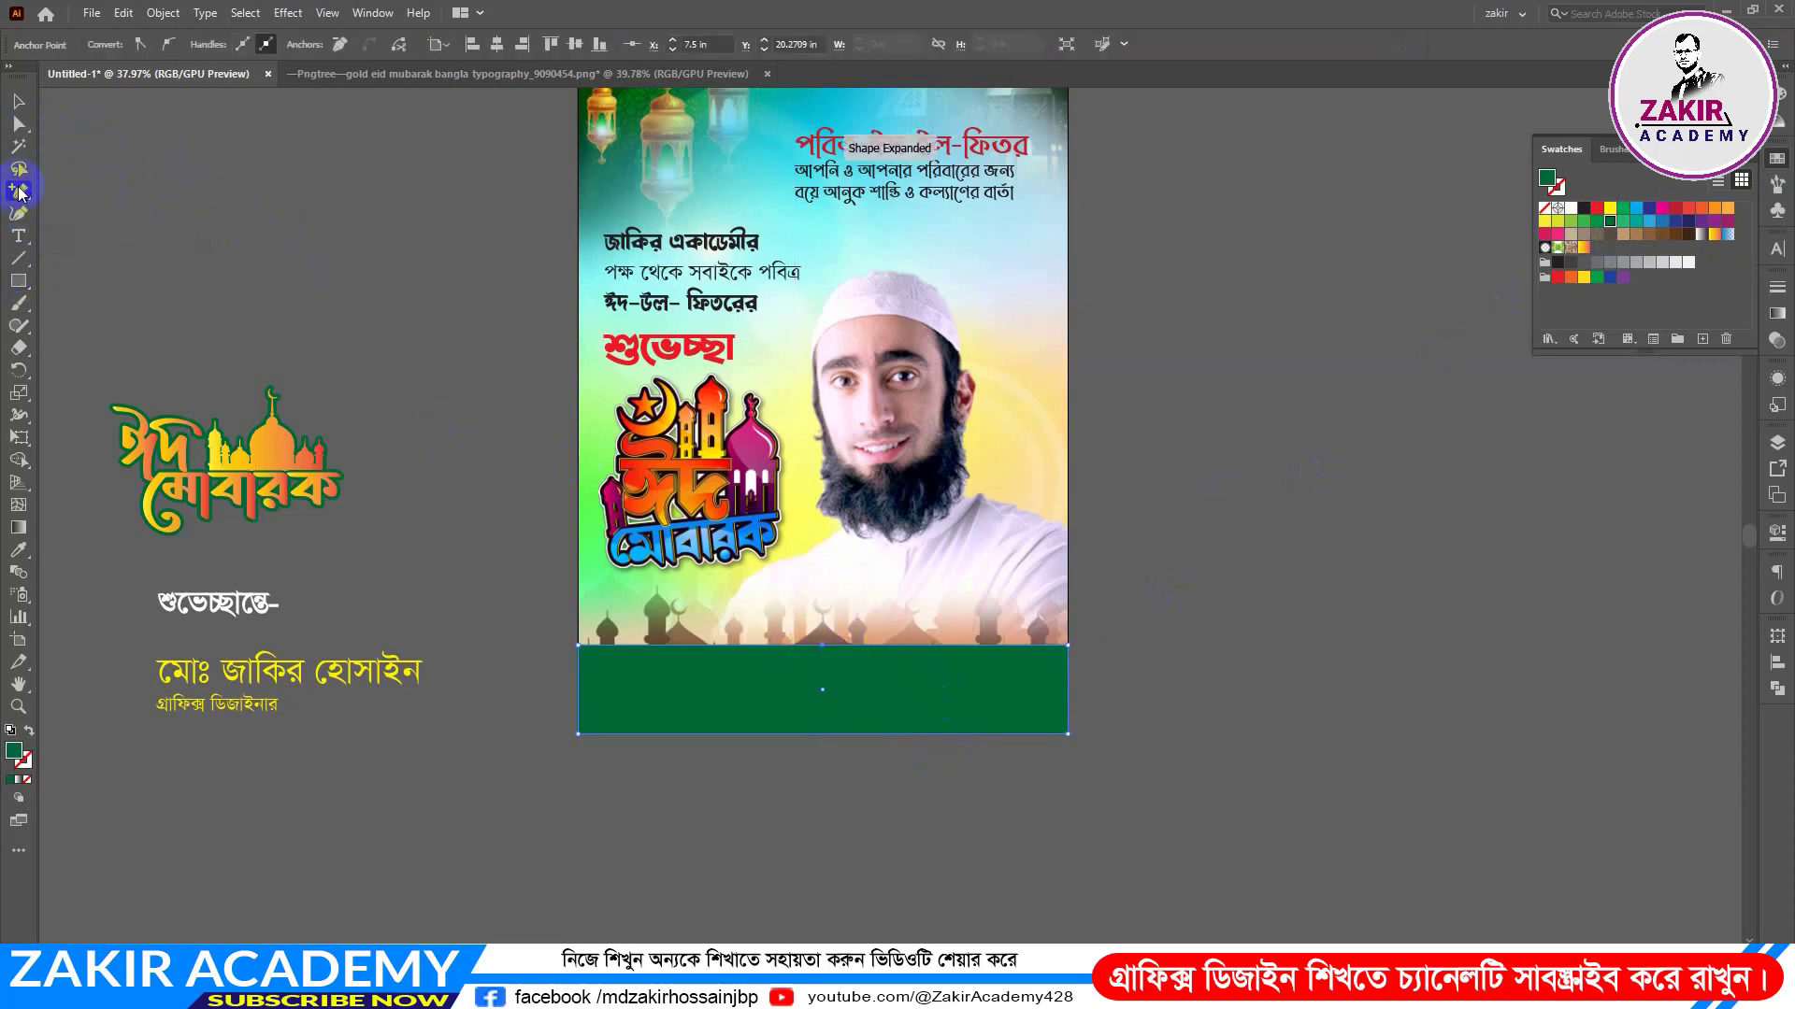
pyautogui.moveTo(19, 192); pyautogui.dragTo(126, 264)
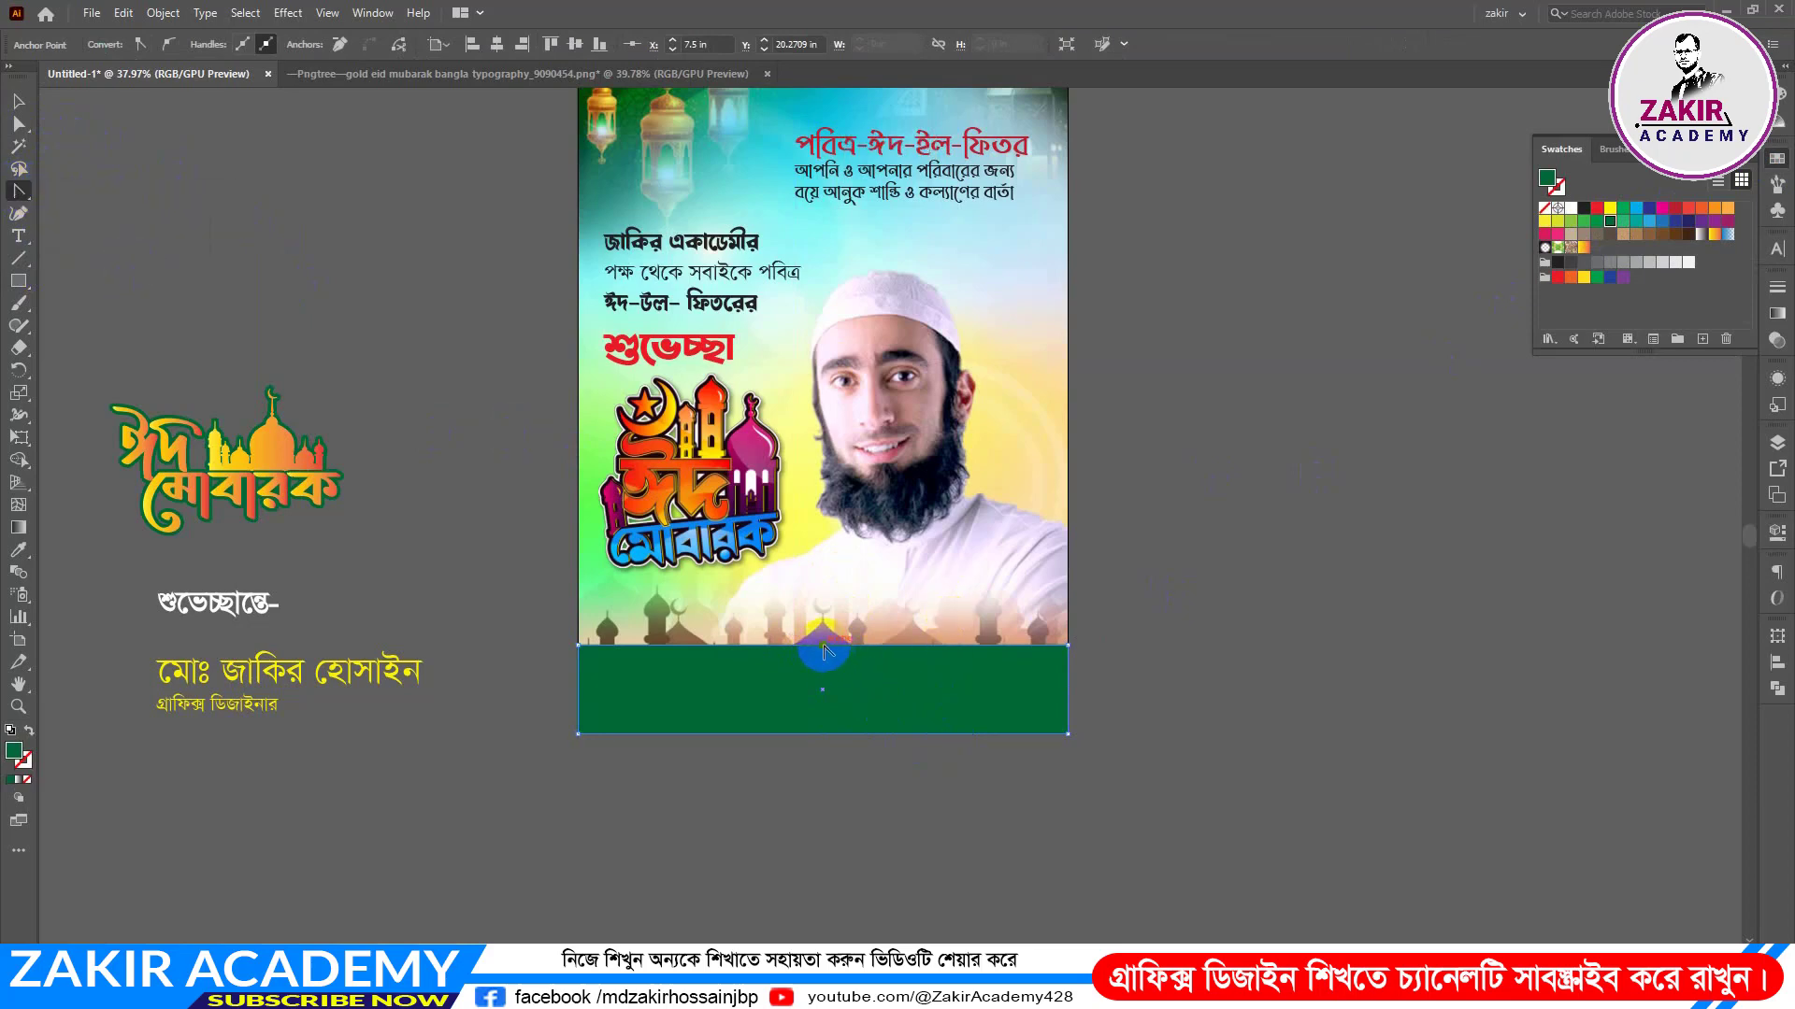
pyautogui.moveTo(824, 652); pyautogui.dragTo(1021, 691)
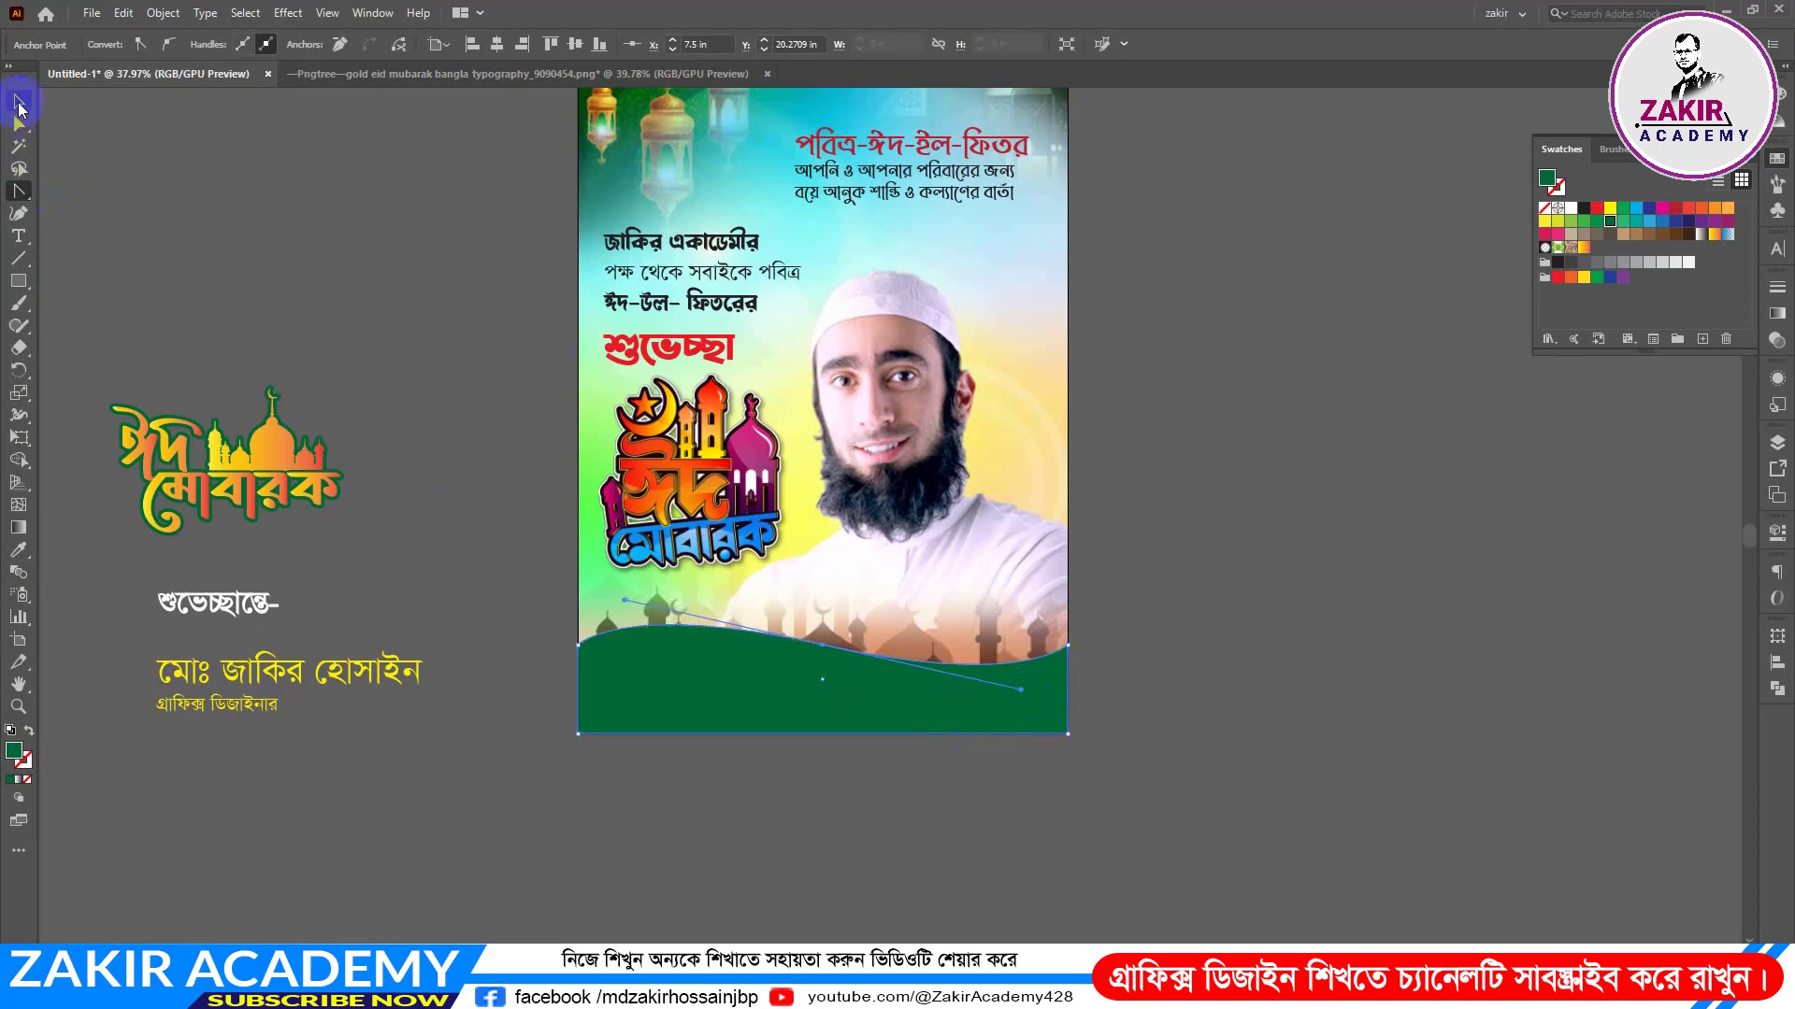
pyautogui.click(18, 101)
pyautogui.click(411, 318)
pyautogui.click(861, 673)
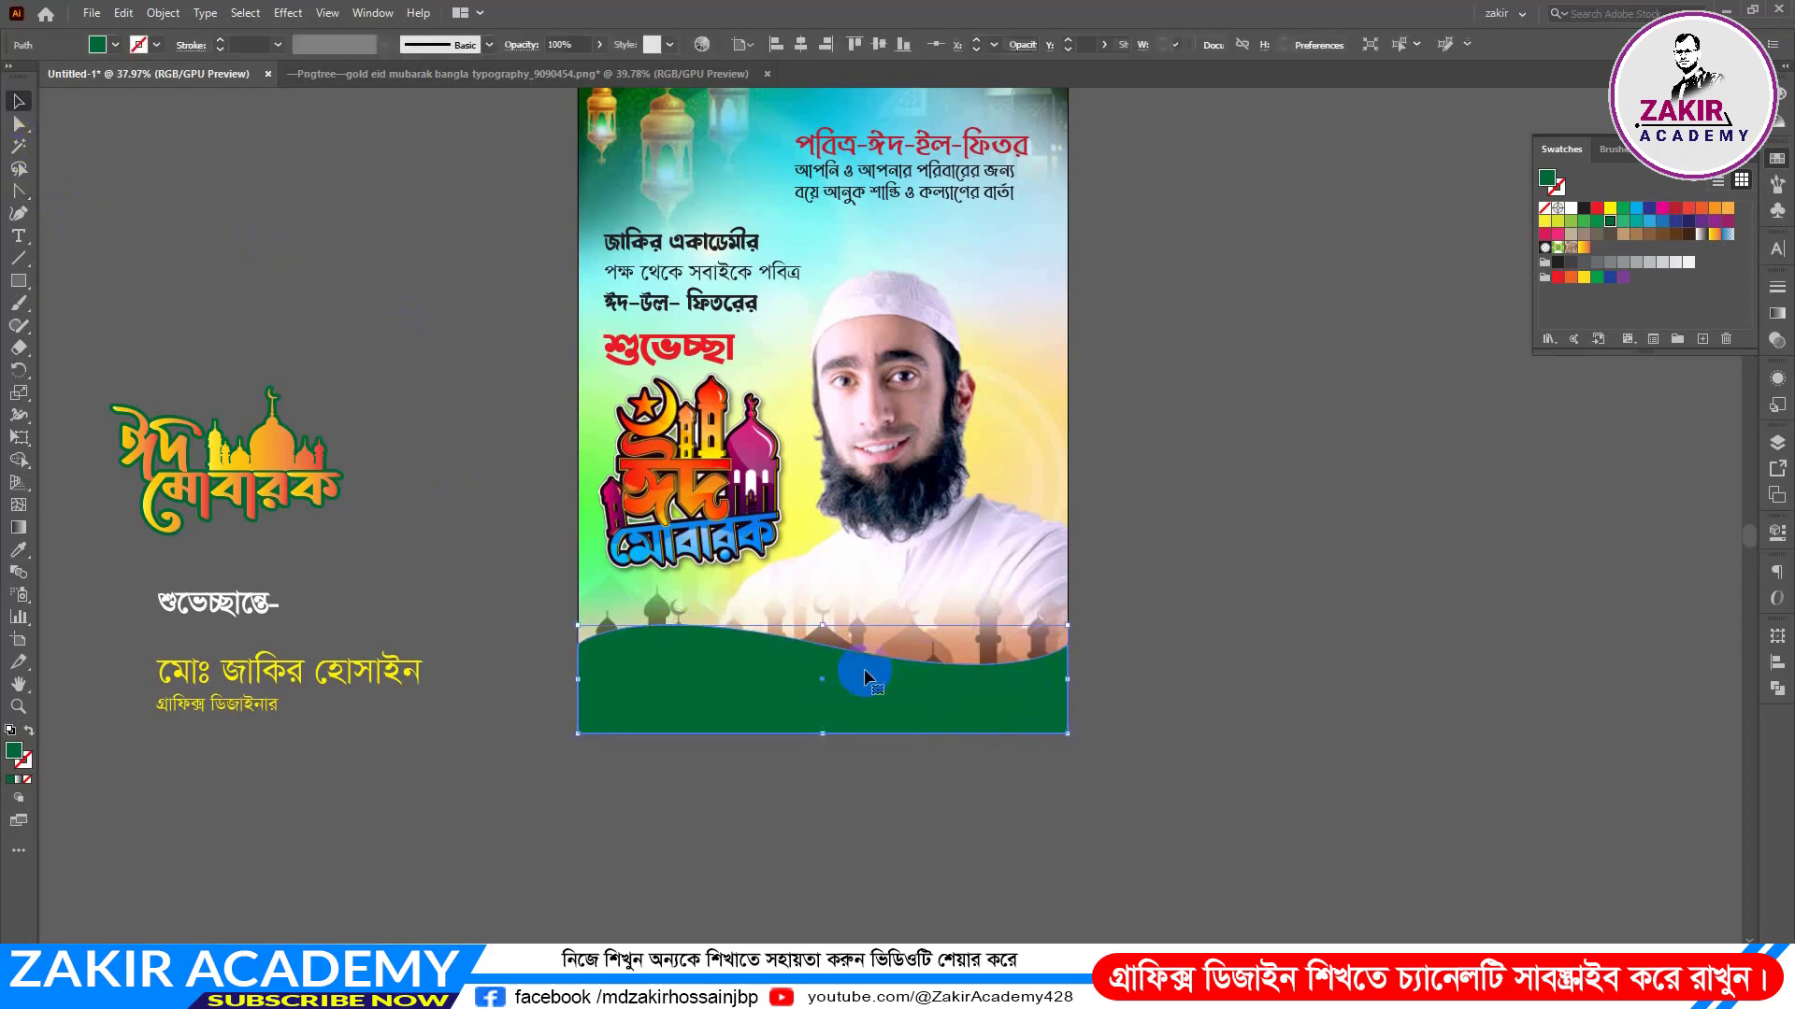
pyautogui.click(442, 730)
# Step: Move the white শুভেচ্ছান্তে- text up and closer to the artboard's left edge, and deselect it
pyautogui.click(238, 612)
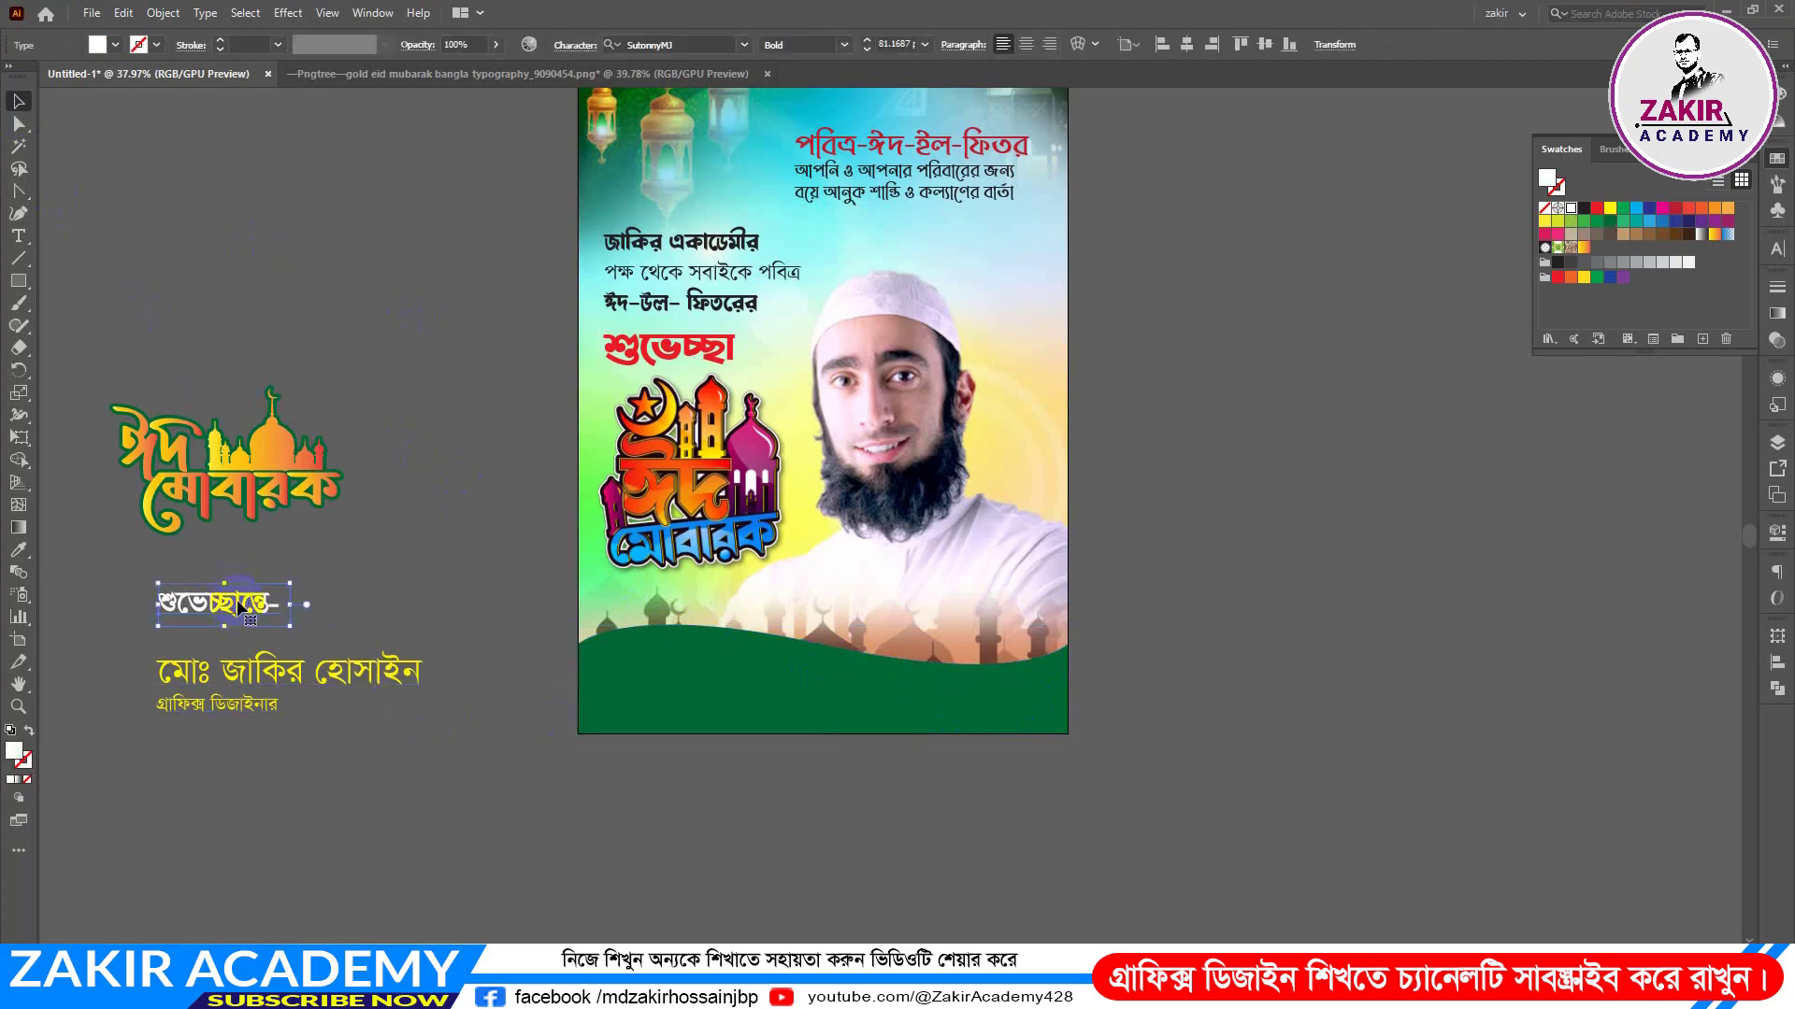
pyautogui.moveTo(241, 607); pyautogui.dragTo(420, 569)
pyautogui.click(469, 693)
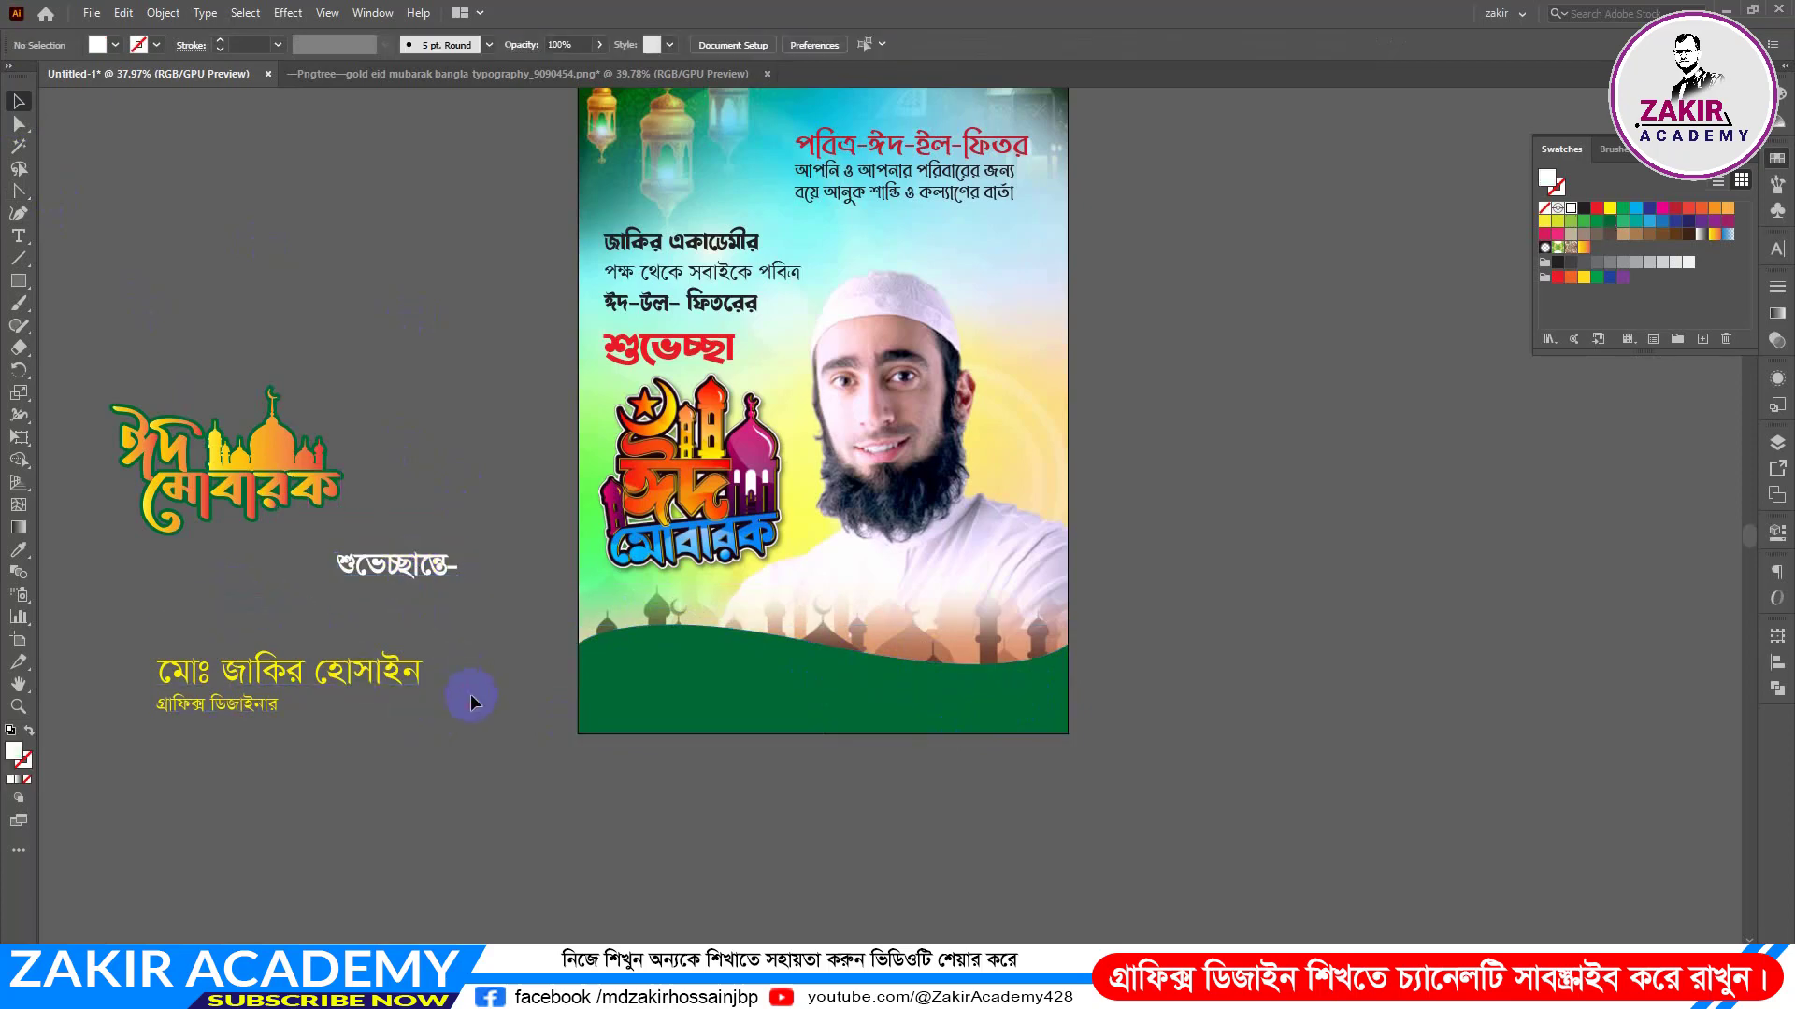
# Step: Draw a white rectangle about 5.91 x 2.12 in on the empty canvas above the green and orange Eid Mubarak lettering
pyautogui.click(18, 282)
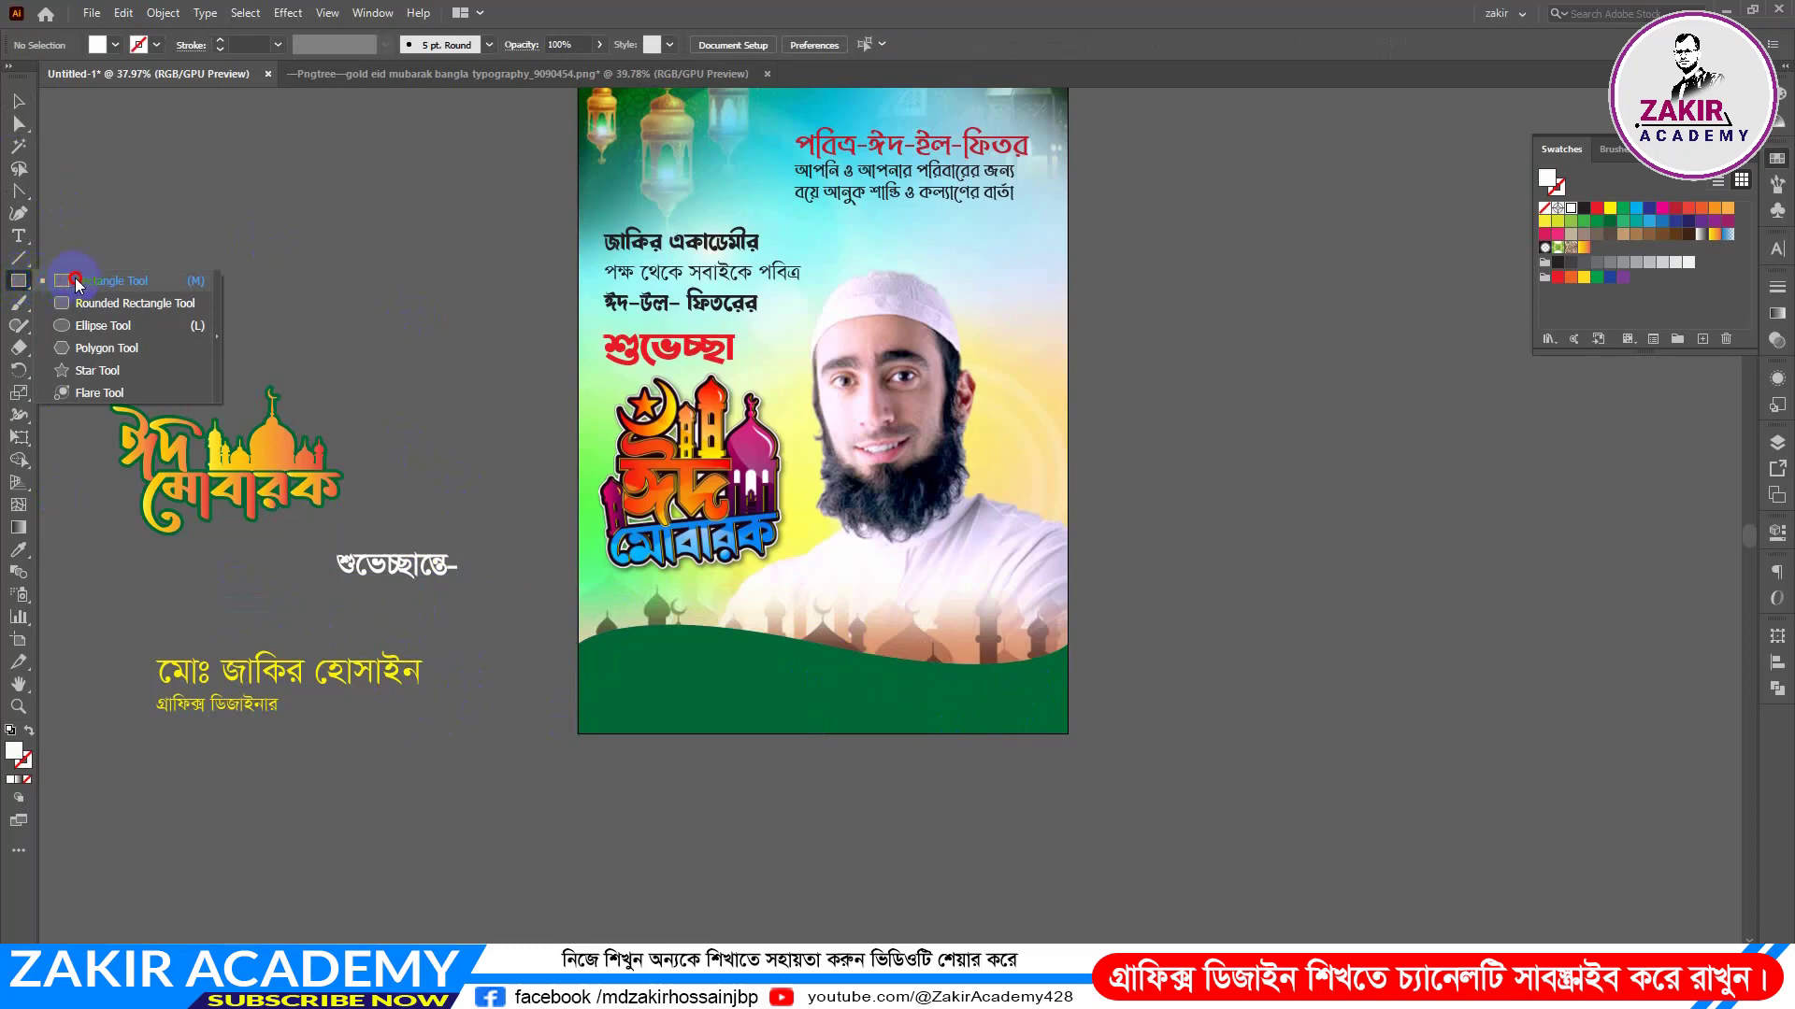
pyautogui.click(75, 282)
pyautogui.moveTo(202, 227); pyautogui.dragTo(358, 276)
pyautogui.click(19, 100)
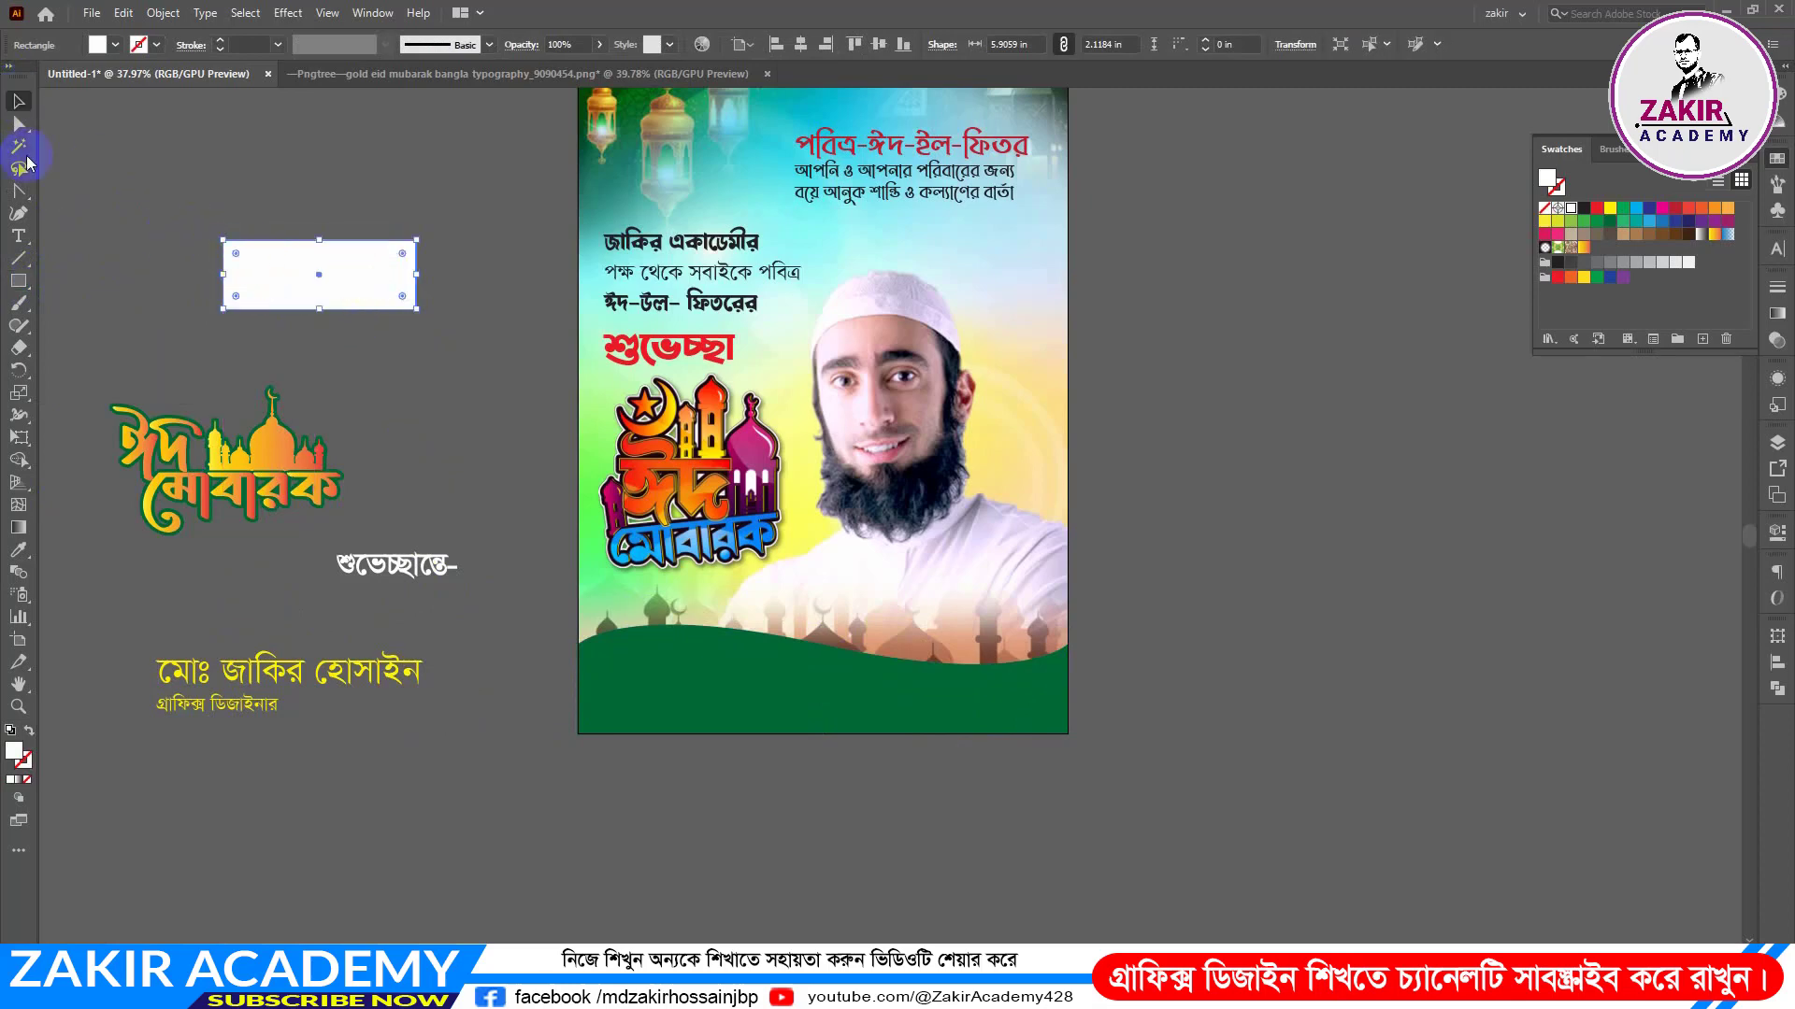
# Step: Turn the white rectangle into a dark green label below the artboard with its upper-left and lower-right corners rounded
pyautogui.click(19, 122)
pyautogui.click(237, 251)
pyautogui.moveTo(236, 251); pyautogui.dragTo(269, 272)
pyautogui.moveTo(400, 297); pyautogui.dragTo(763, 797)
pyautogui.click(392, 378)
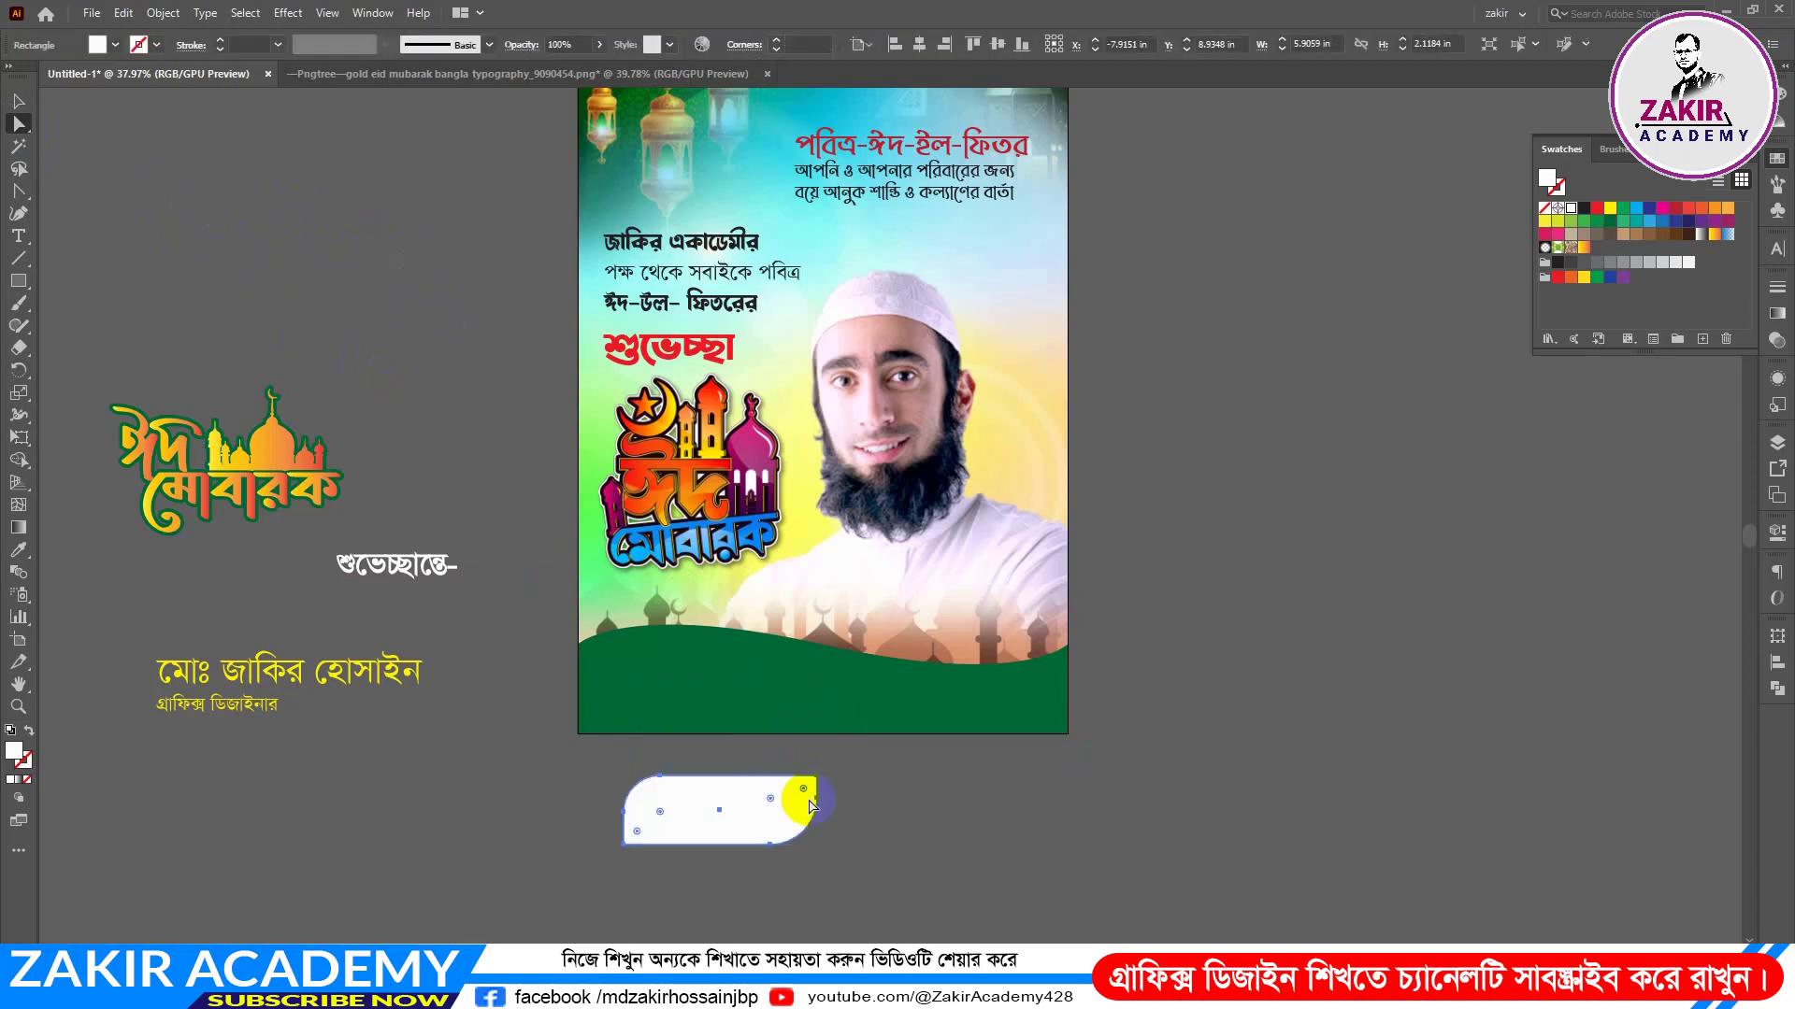
pyautogui.click(1609, 221)
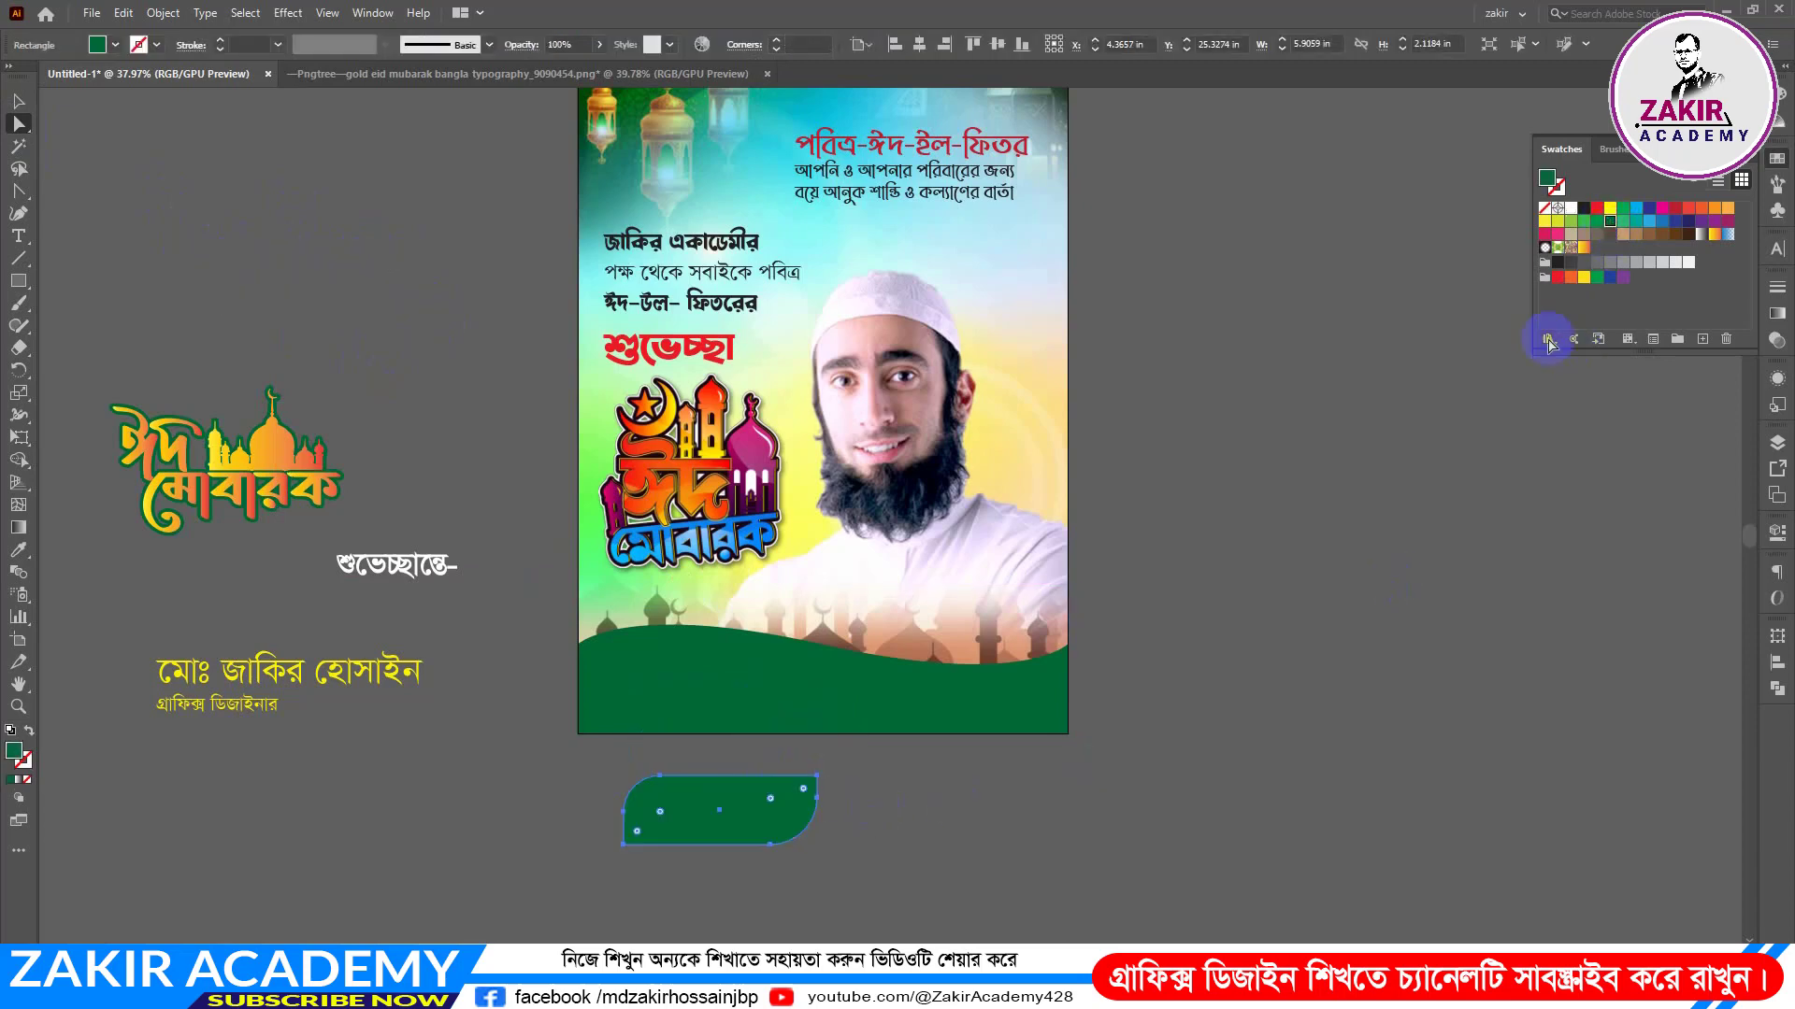
pyautogui.moveTo(711, 827); pyautogui.dragTo(708, 815)
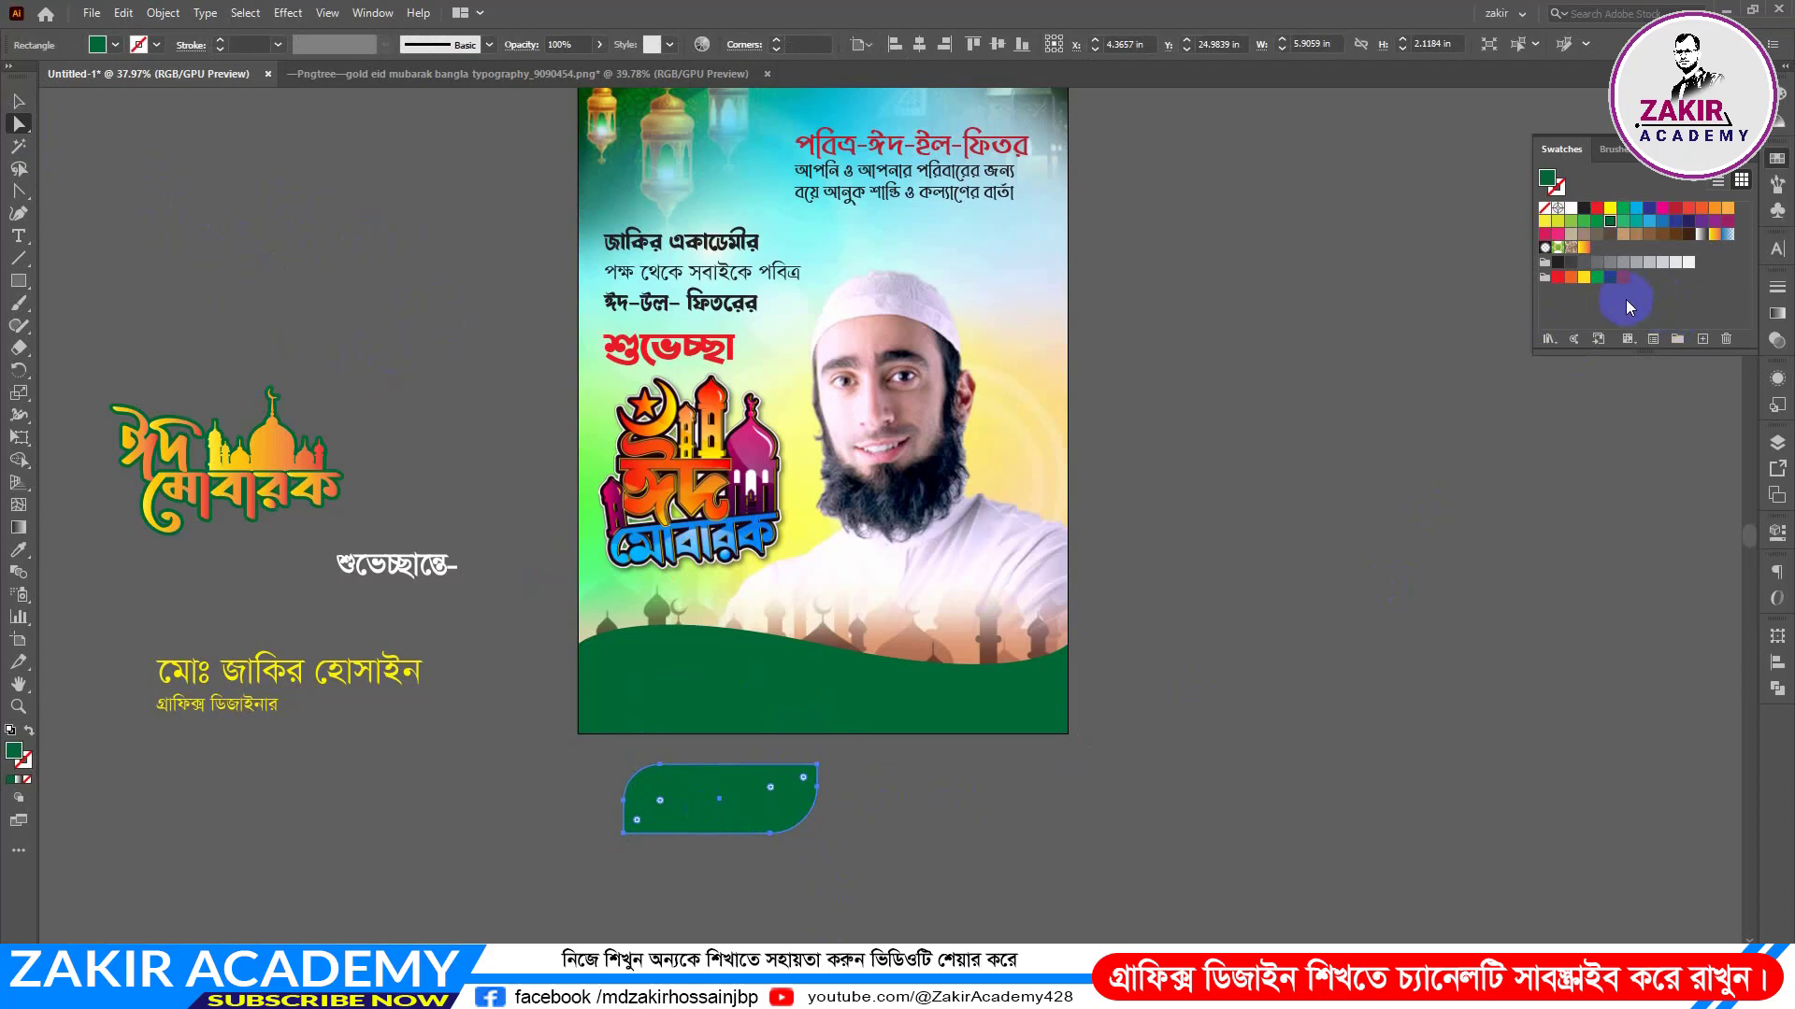
# Step: Paste a copy behind the green label, enlarge it from its center to about 6.27 x 2.25 in, and fill it yellow
pyautogui.keyDown('ctrl'); pyautogui.click(732, 818); pyautogui.keyUp('ctrl')
pyautogui.hotkey('ctrl', 'c')
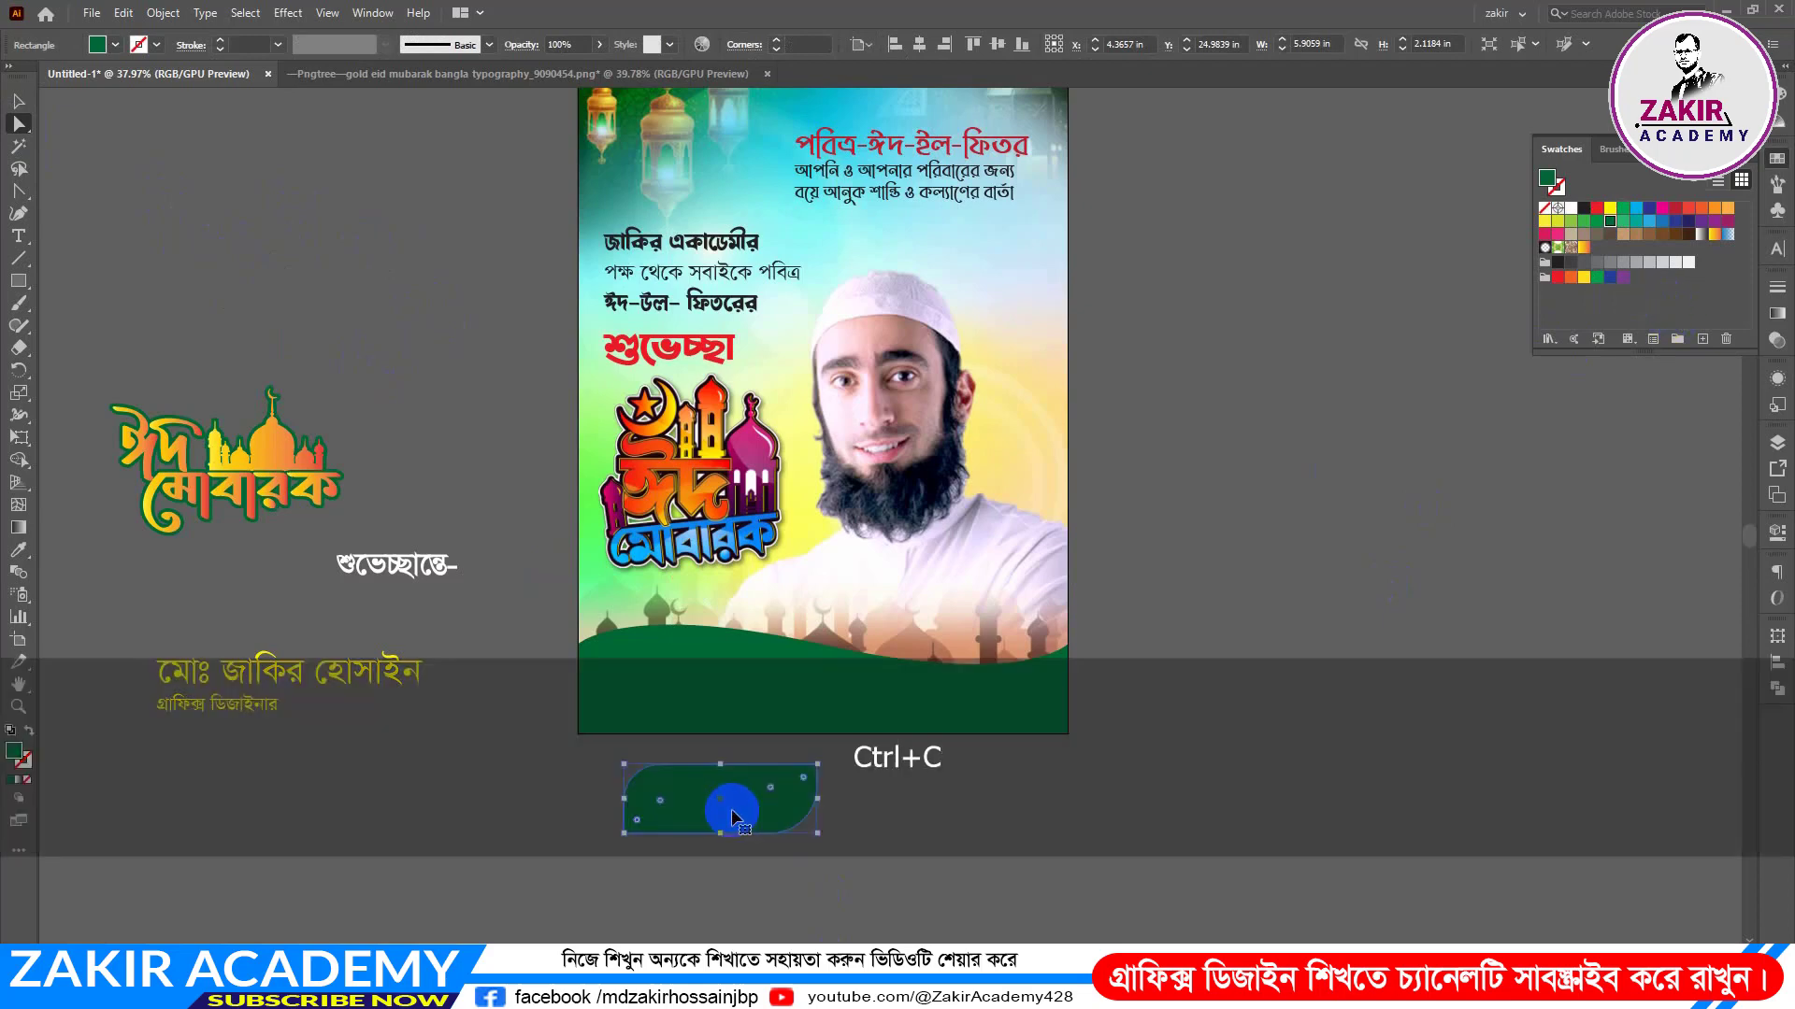
pyautogui.click(17, 101)
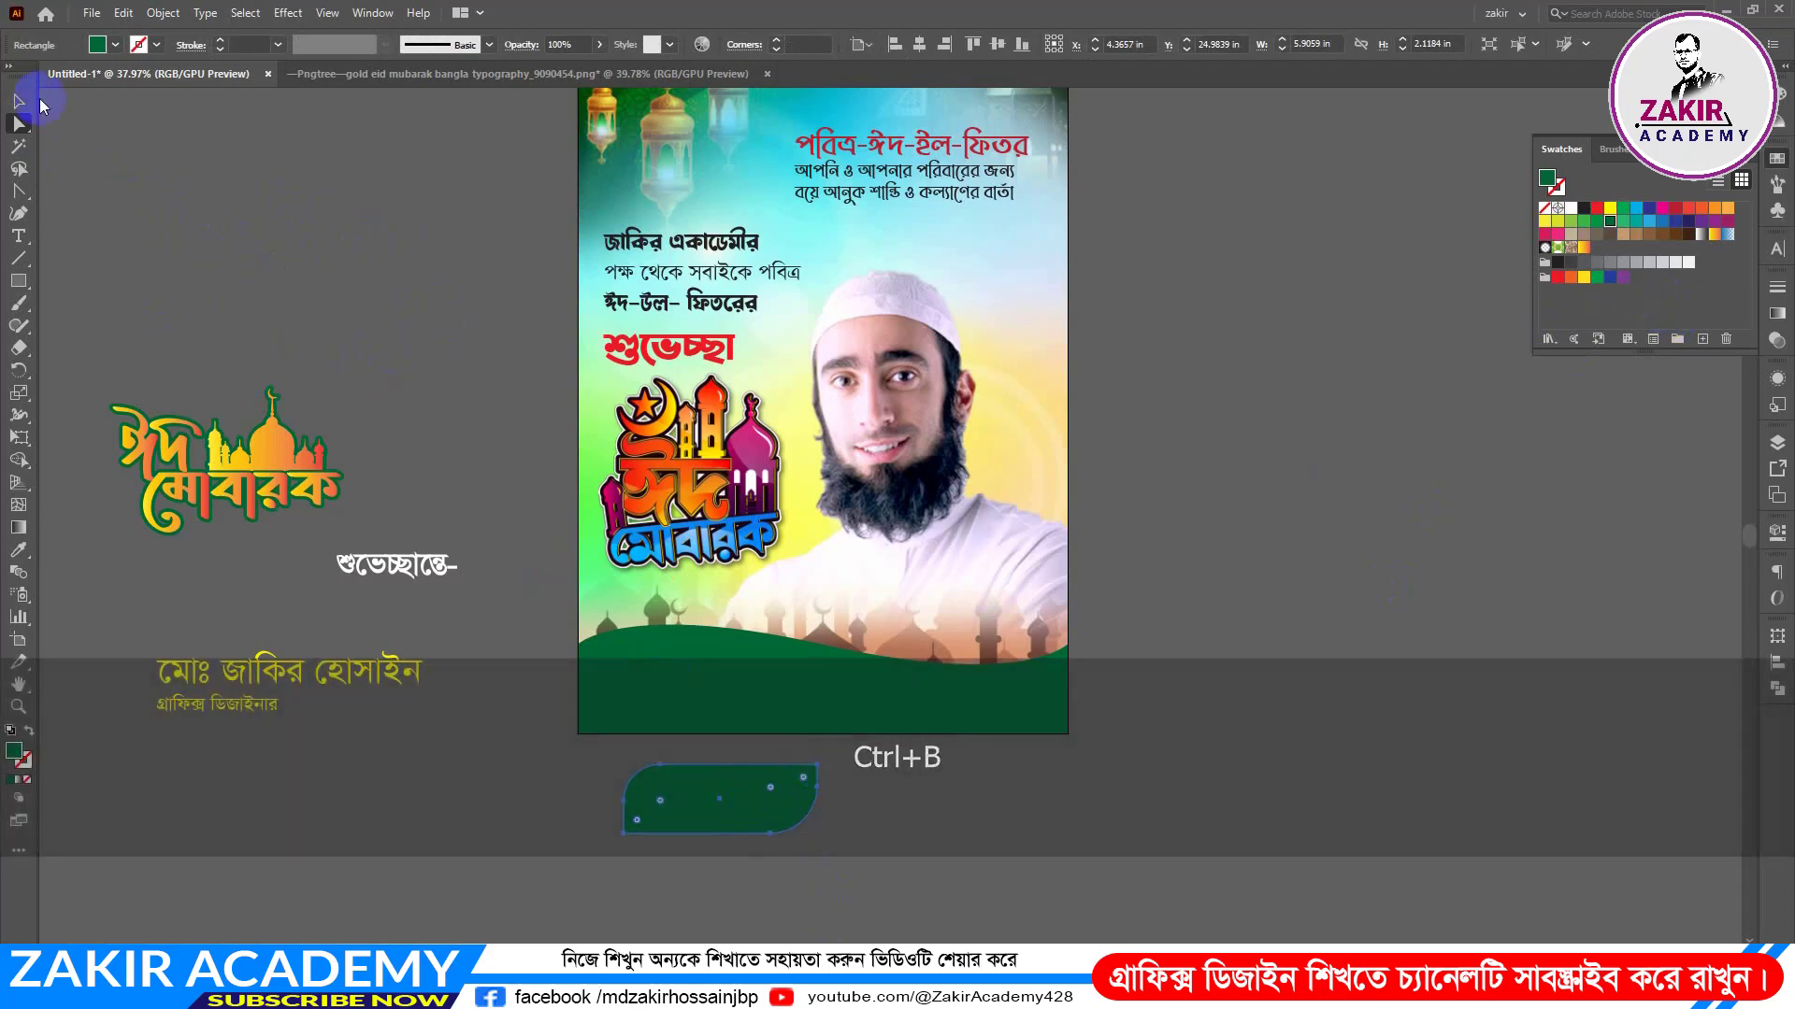
pyautogui.moveTo(817, 762); pyautogui.dragTo(827, 761)
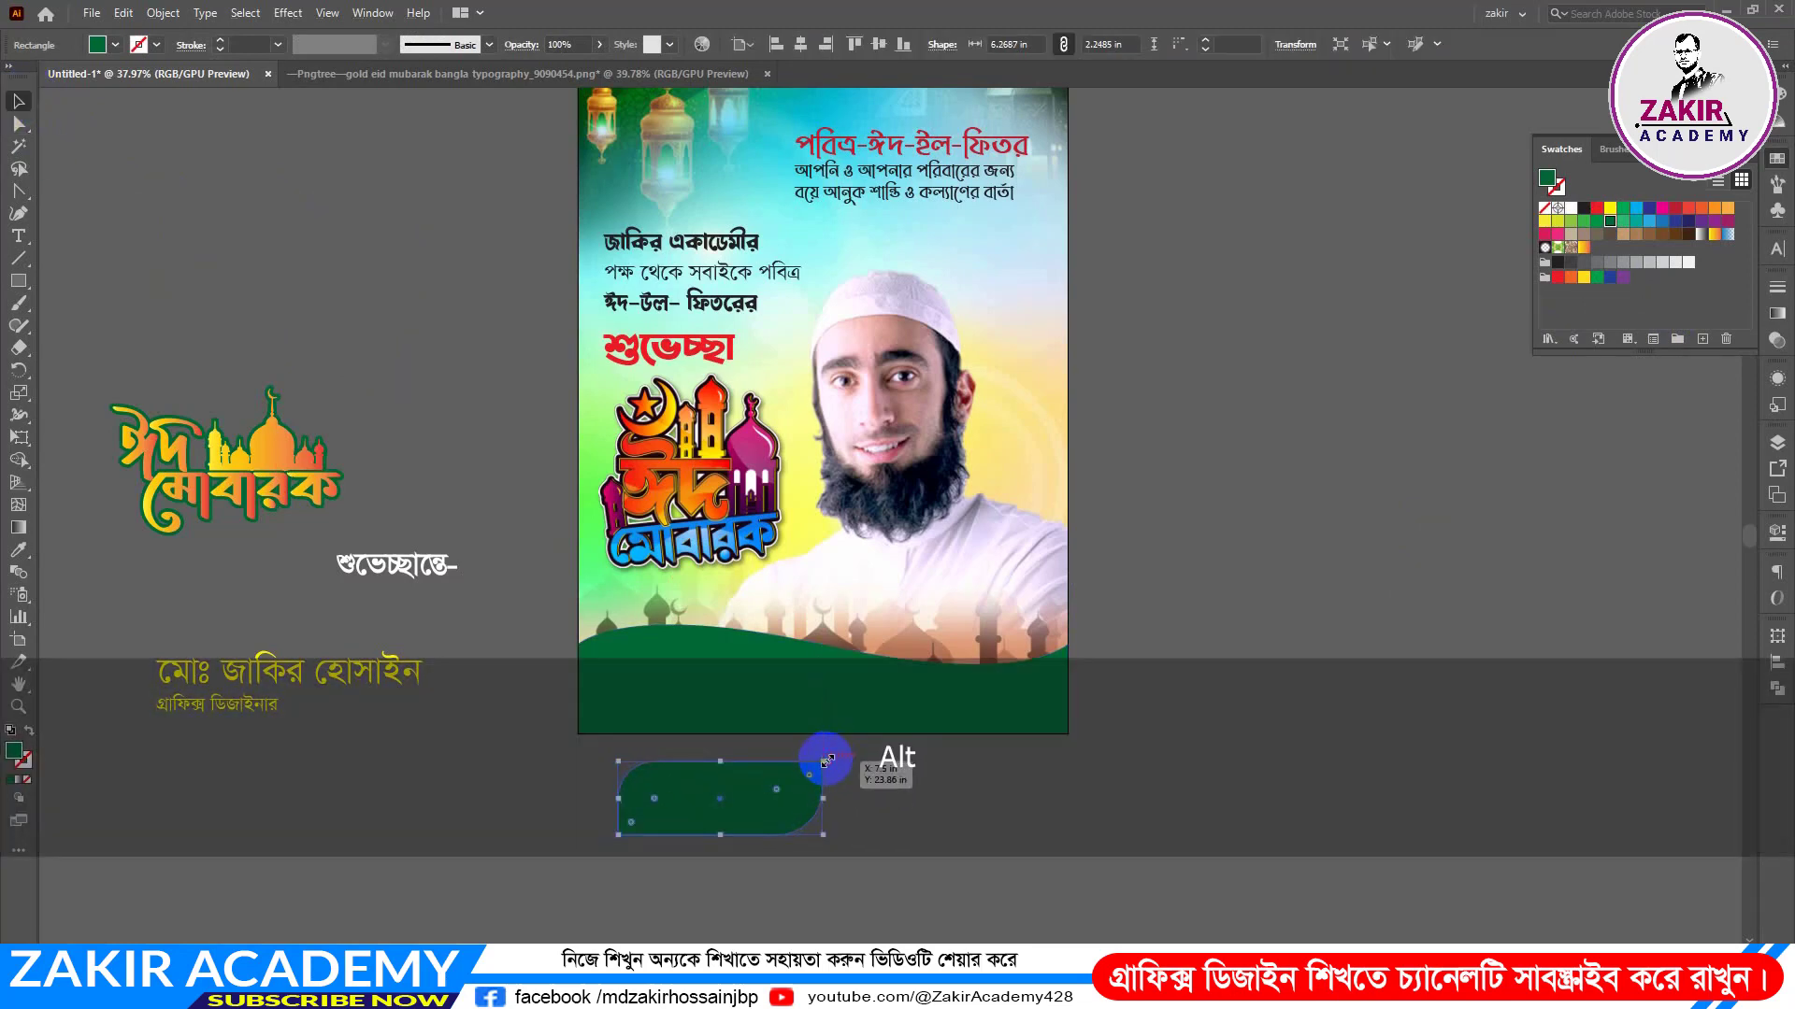
pyautogui.click(1611, 209)
pyautogui.click(972, 832)
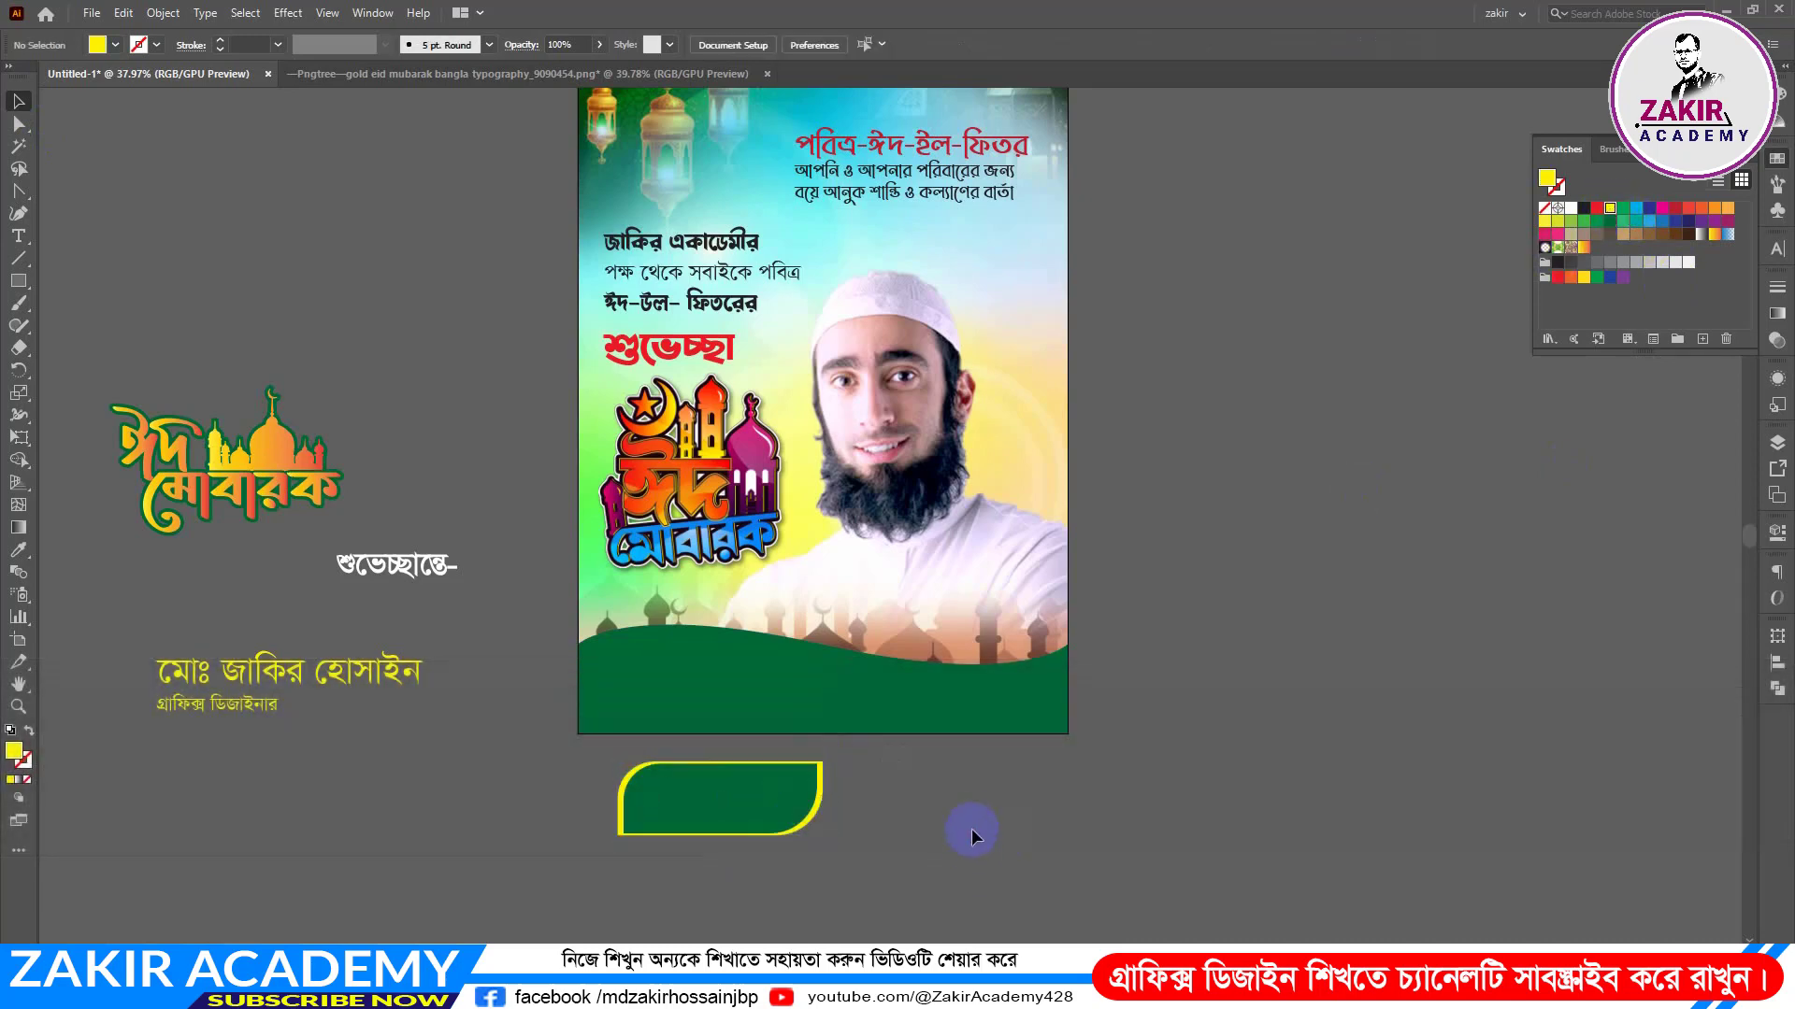
# Step: Shrink both label shapes together and place them on the green wave near the poster's lower-left corner, then deselect them
pyautogui.hotkey('ctrl', 'space')
pyautogui.click(801, 854)
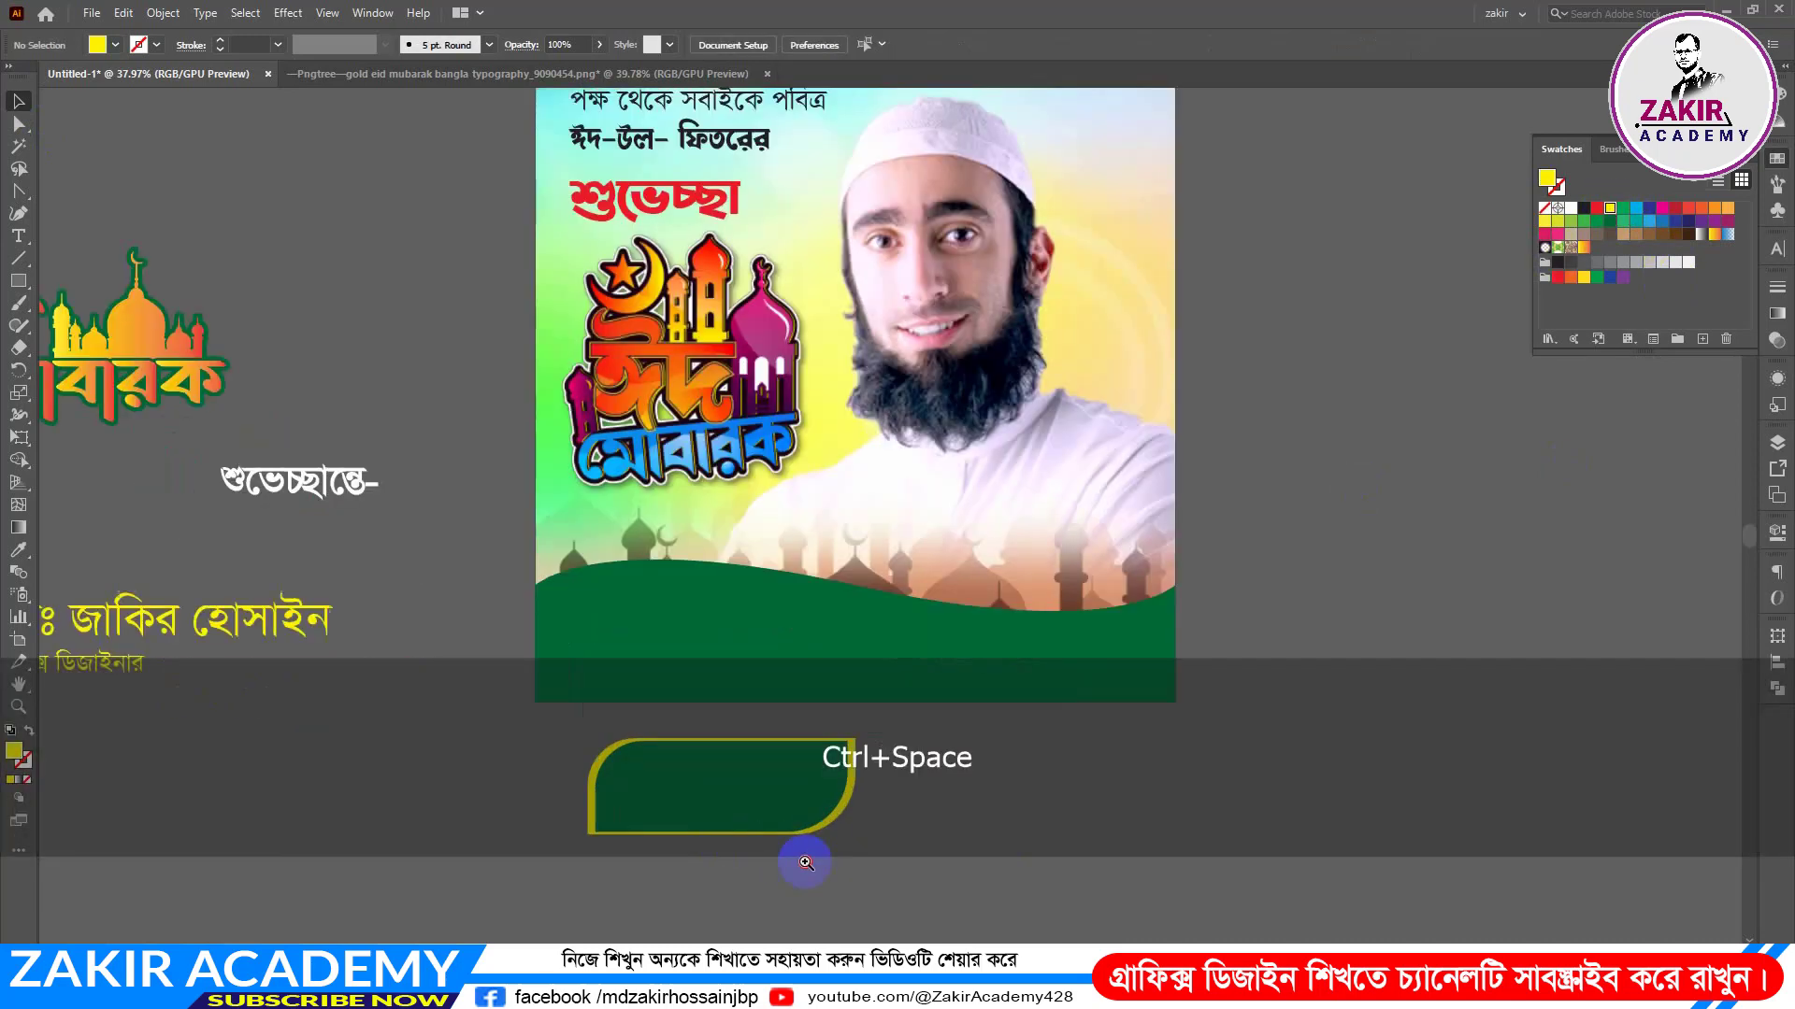
pyautogui.click(744, 798)
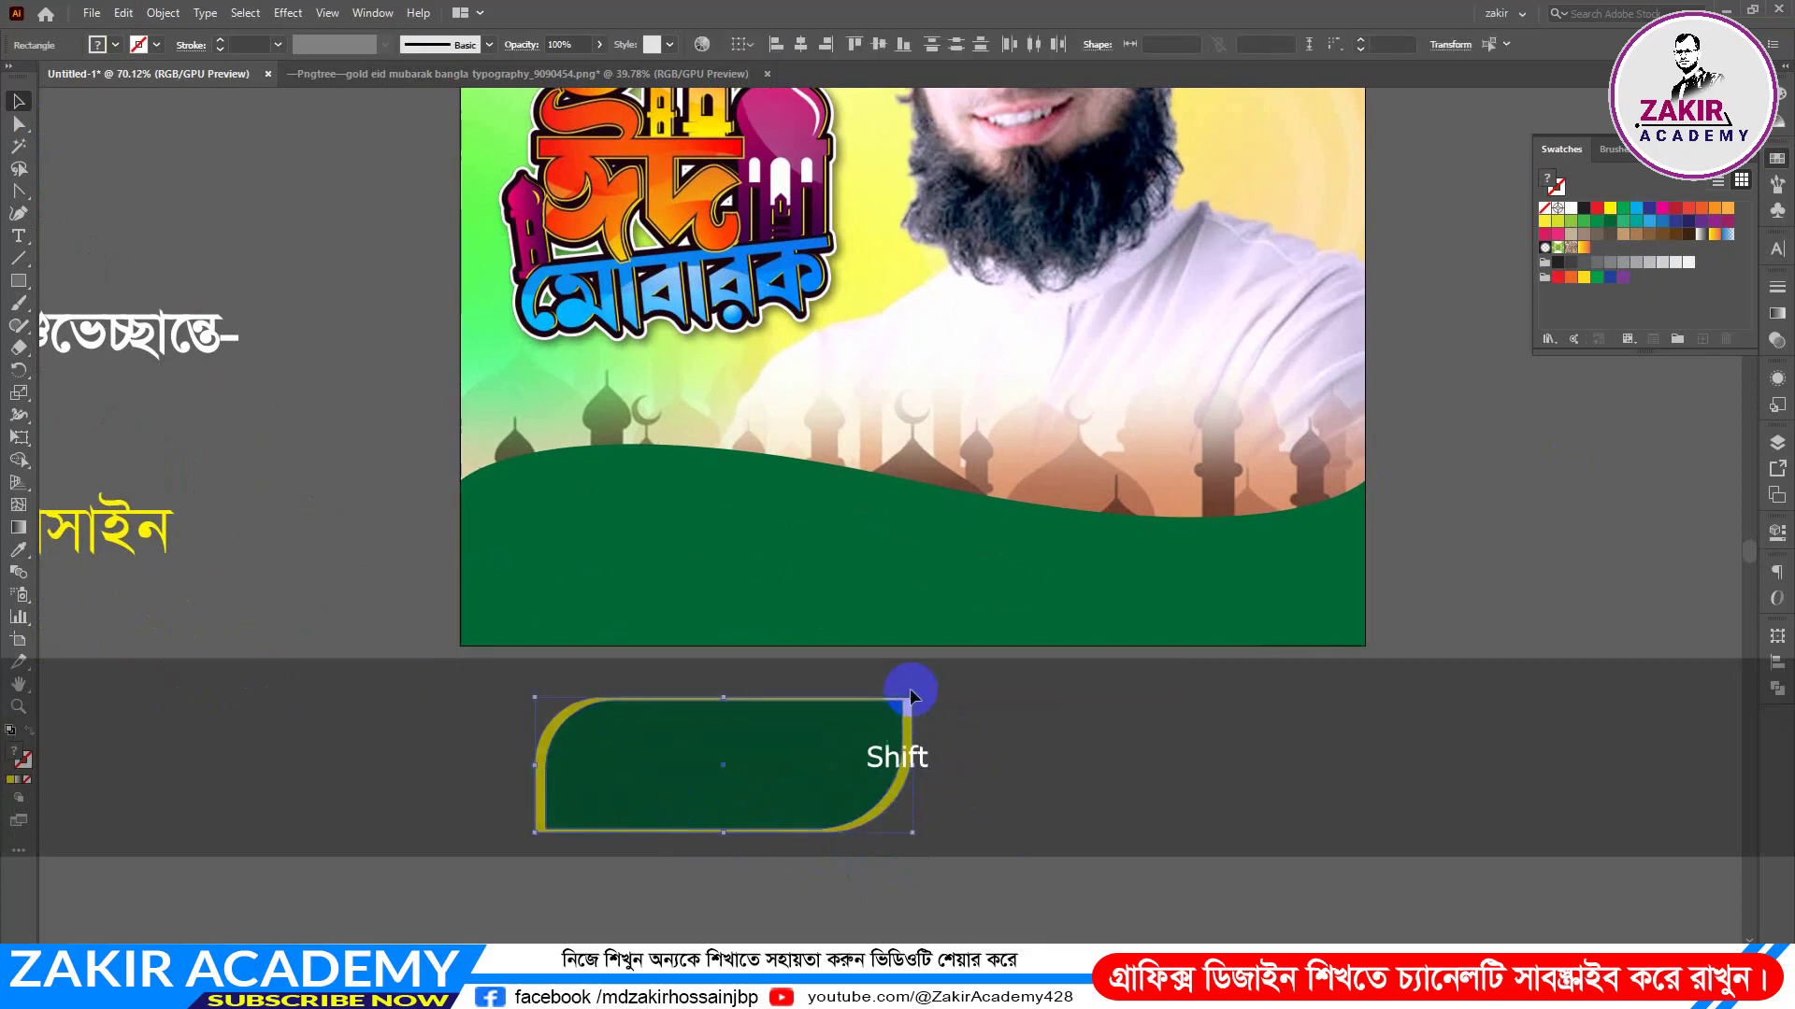
pyautogui.moveTo(911, 696); pyautogui.dragTo(664, 576)
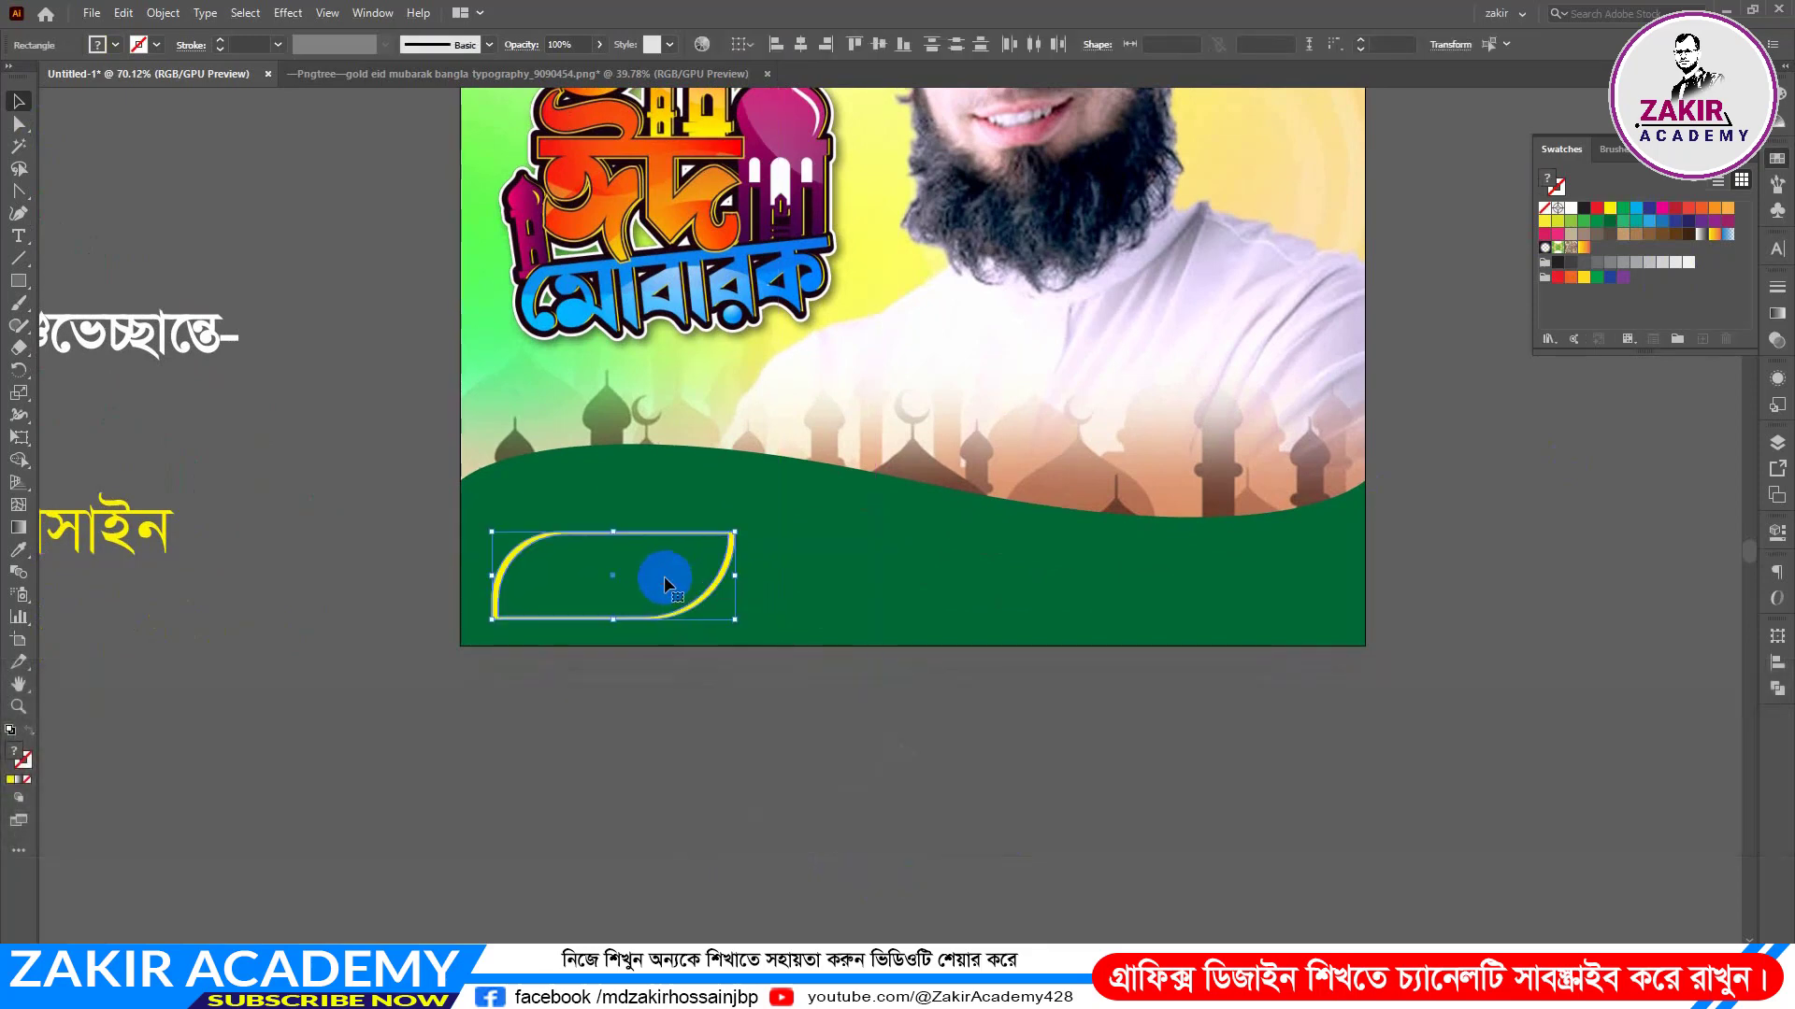
pyautogui.click(743, 769)
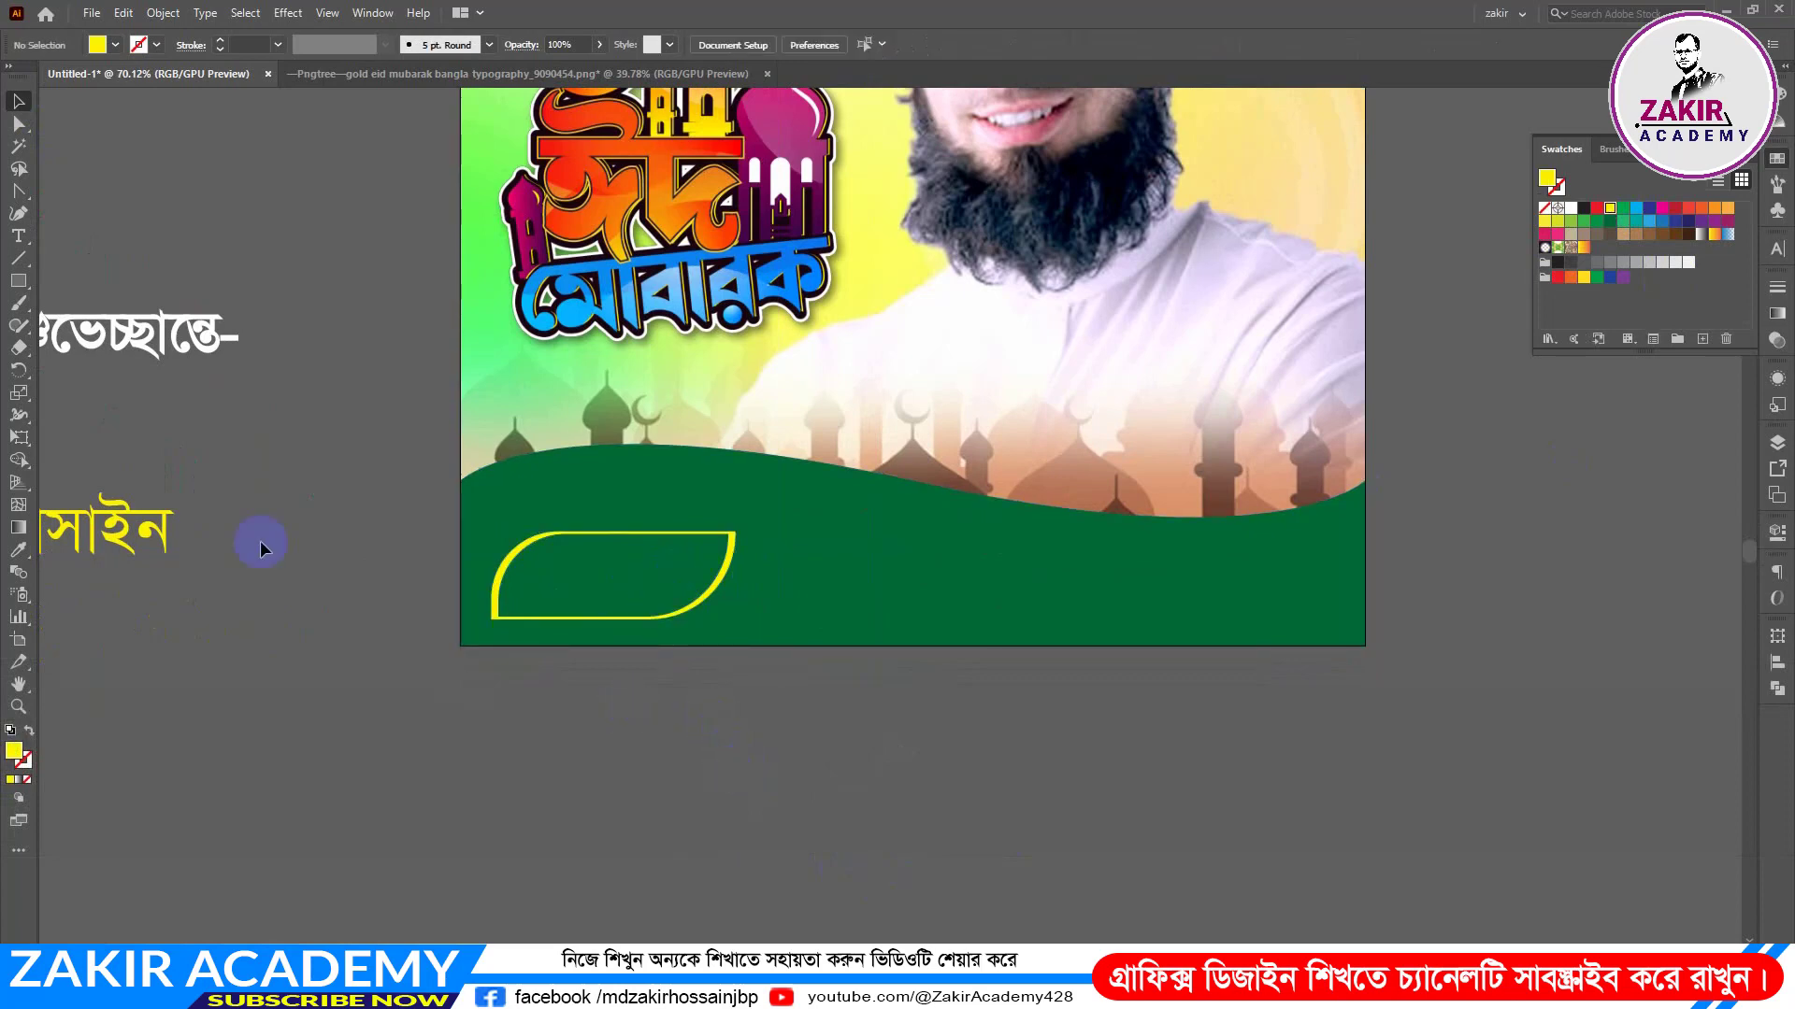
# Step: Place the white শুভেচ্ছান্তে- text in the yellow-outlined label, bring it to the front, and shrink it to about 66.9 pt, centered
pyautogui.moveTo(161, 353); pyautogui.dragTo(632, 592)
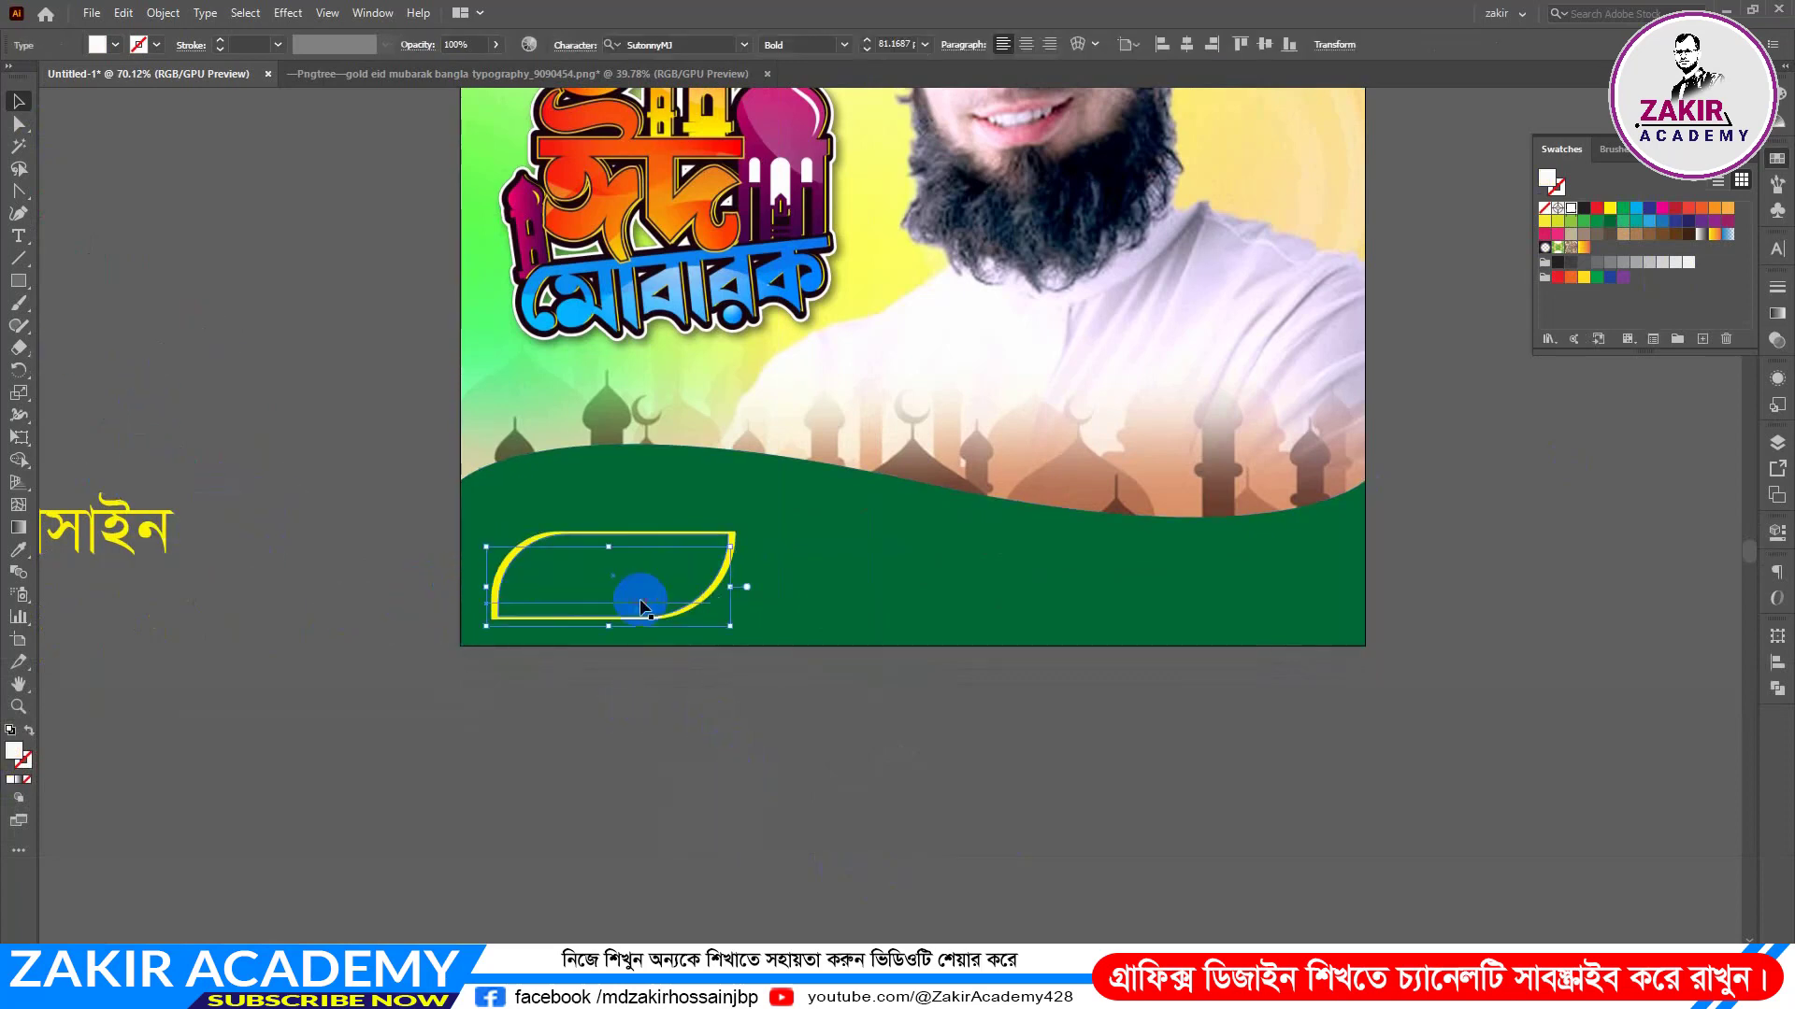
pyautogui.hotkey('ctrl', 'shift', ']')
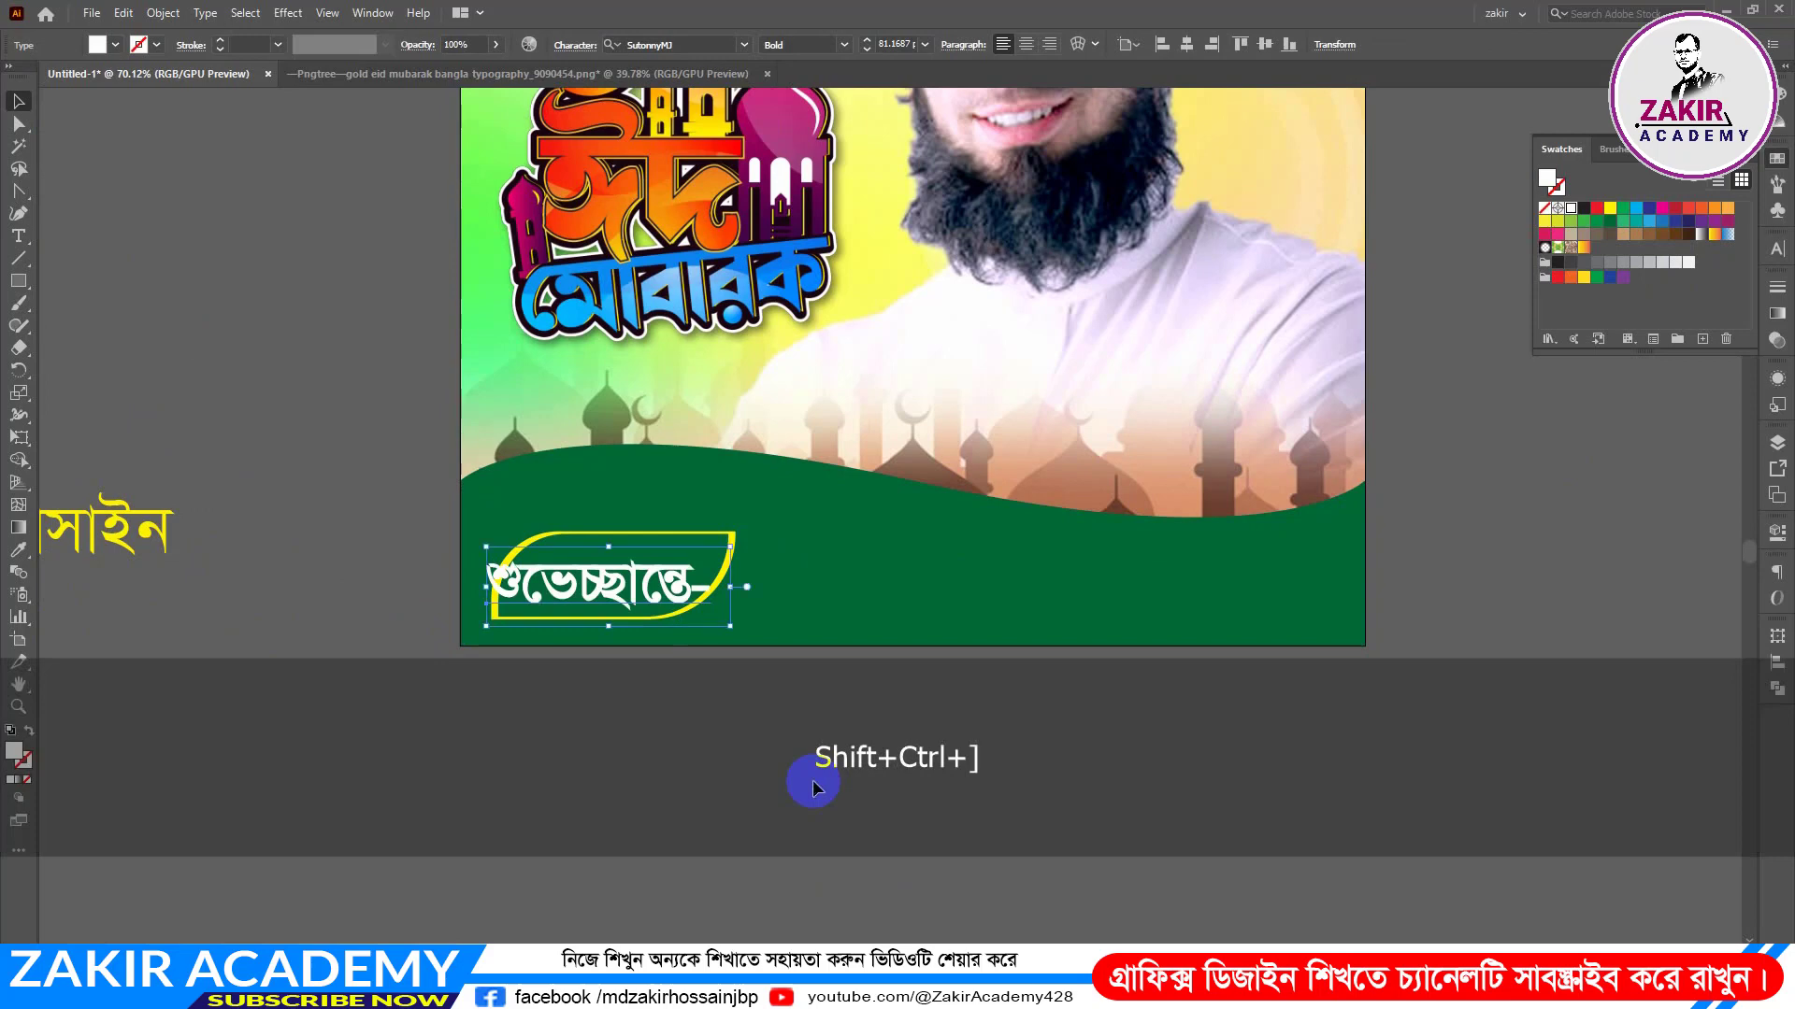
pyautogui.keyDown('ctrl'); pyautogui.click(601, 619); pyautogui.keyUp('ctrl')
pyautogui.moveTo(687, 533); pyautogui.dragTo(719, 521)
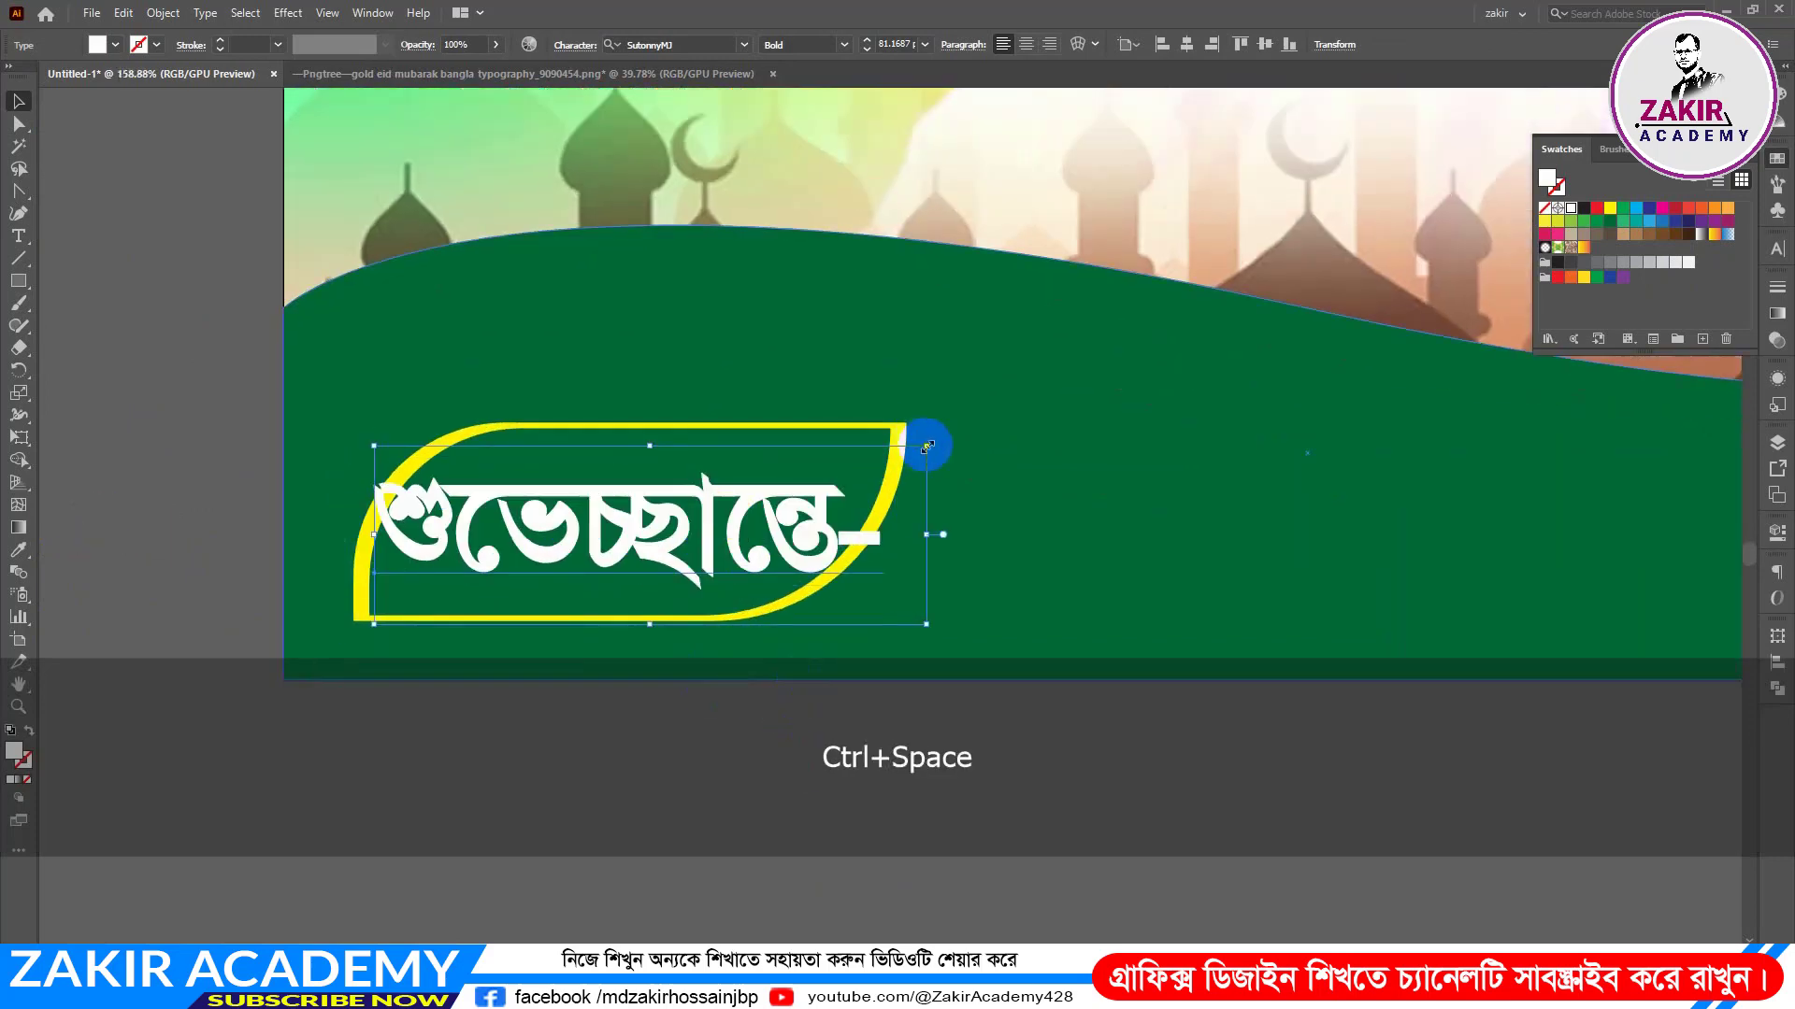
pyautogui.moveTo(927, 448); pyautogui.dragTo(879, 462)
pyautogui.moveTo(716, 531); pyautogui.dragTo(715, 520)
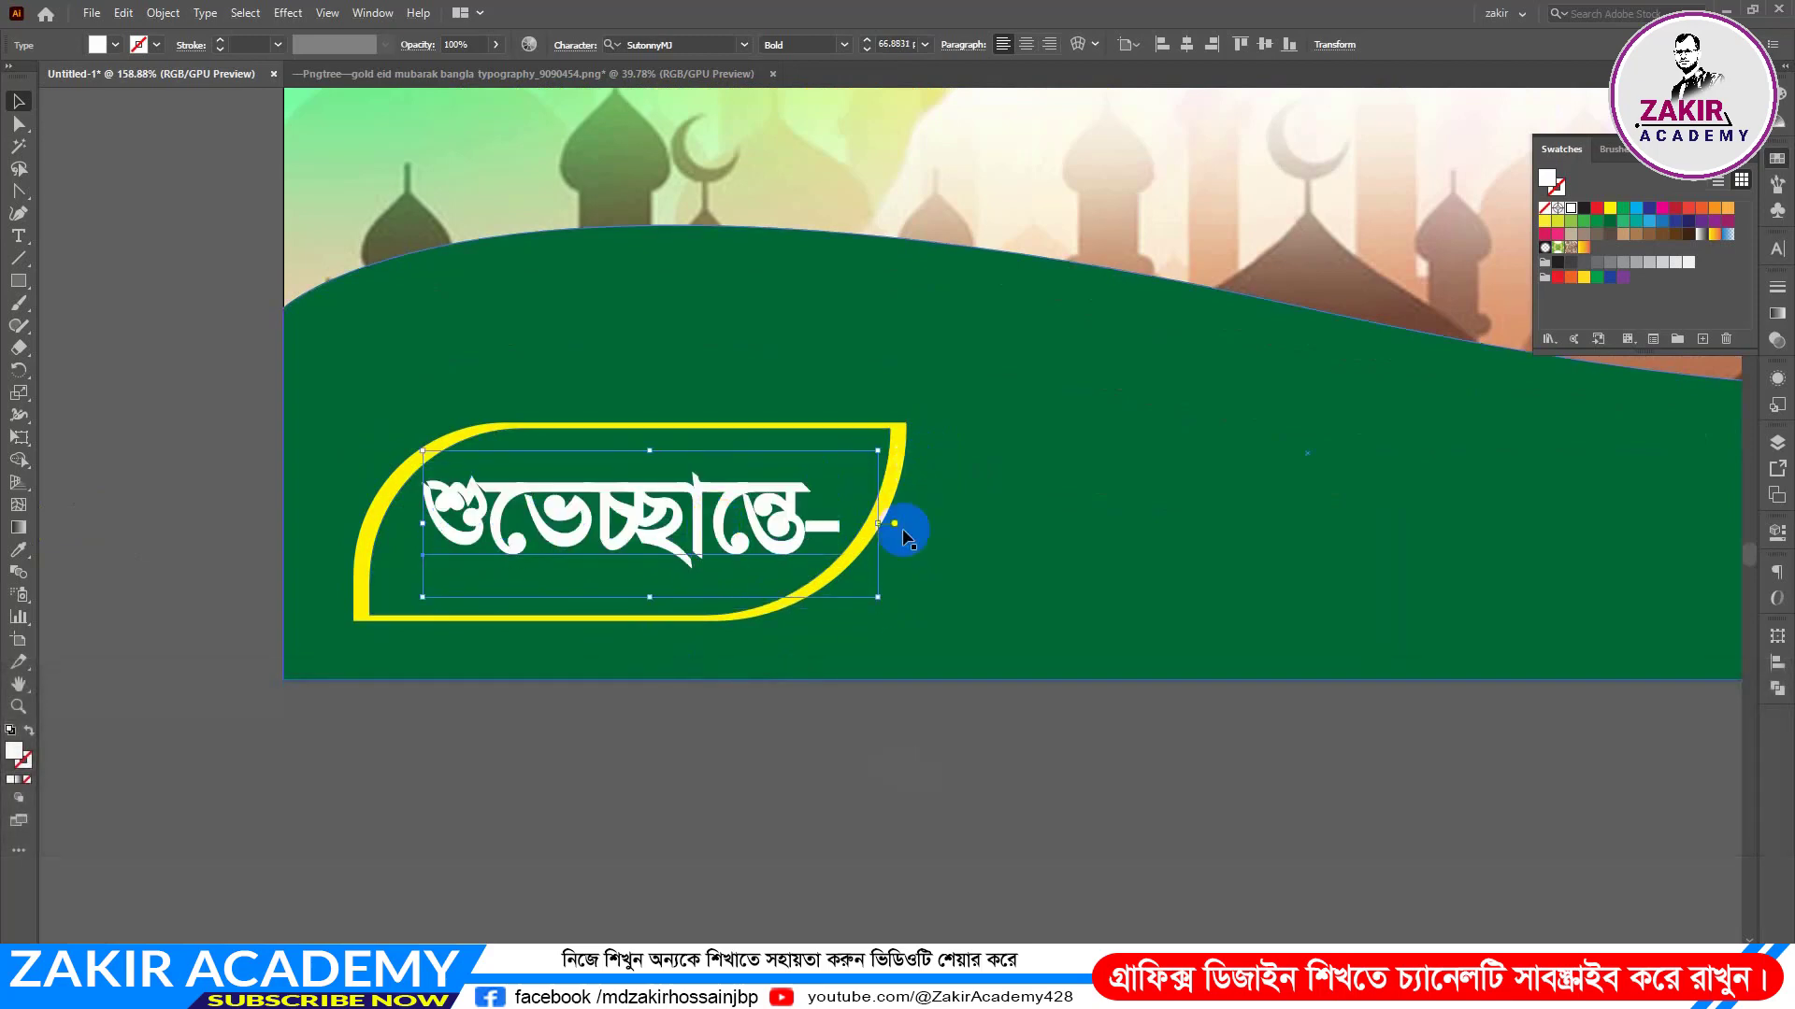
pyautogui.click(906, 726)
# Step: Lock the green wave, group the label shapes with their text, move the group slightly up, and unlock all objects
pyautogui.click(1000, 619)
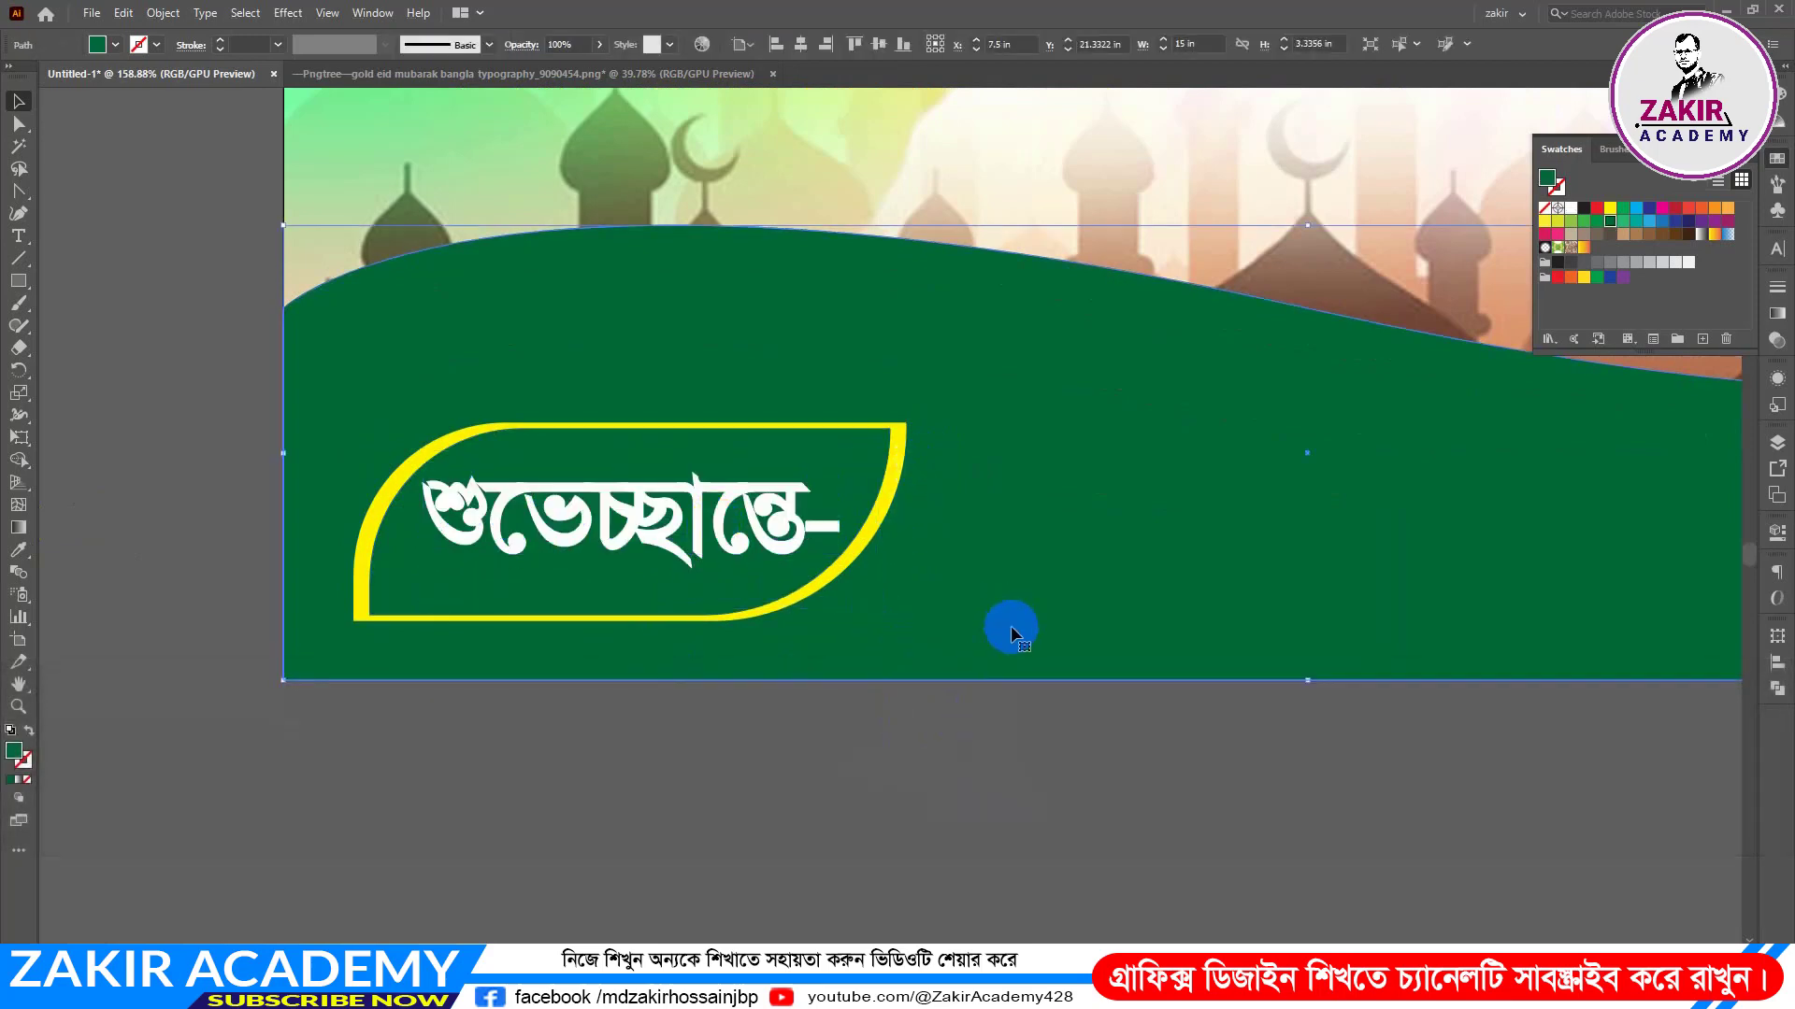
pyautogui.click(865, 529)
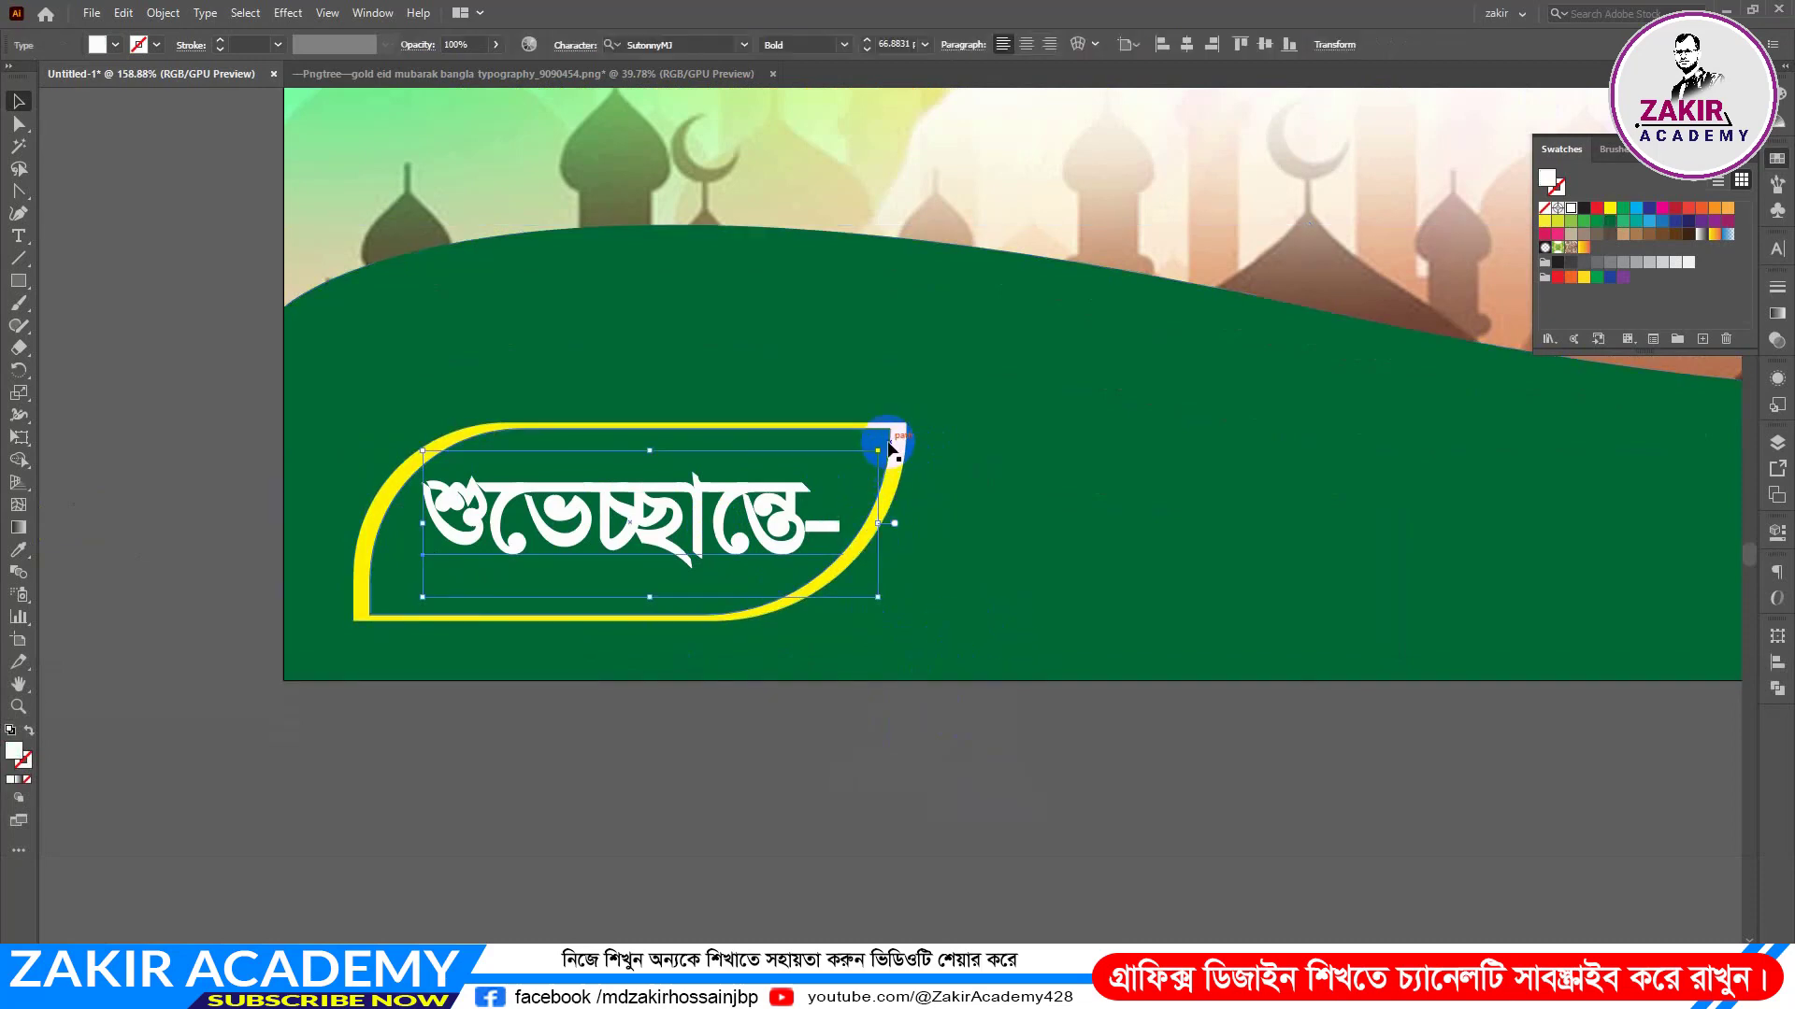
pyautogui.click(906, 685)
pyautogui.click(939, 618)
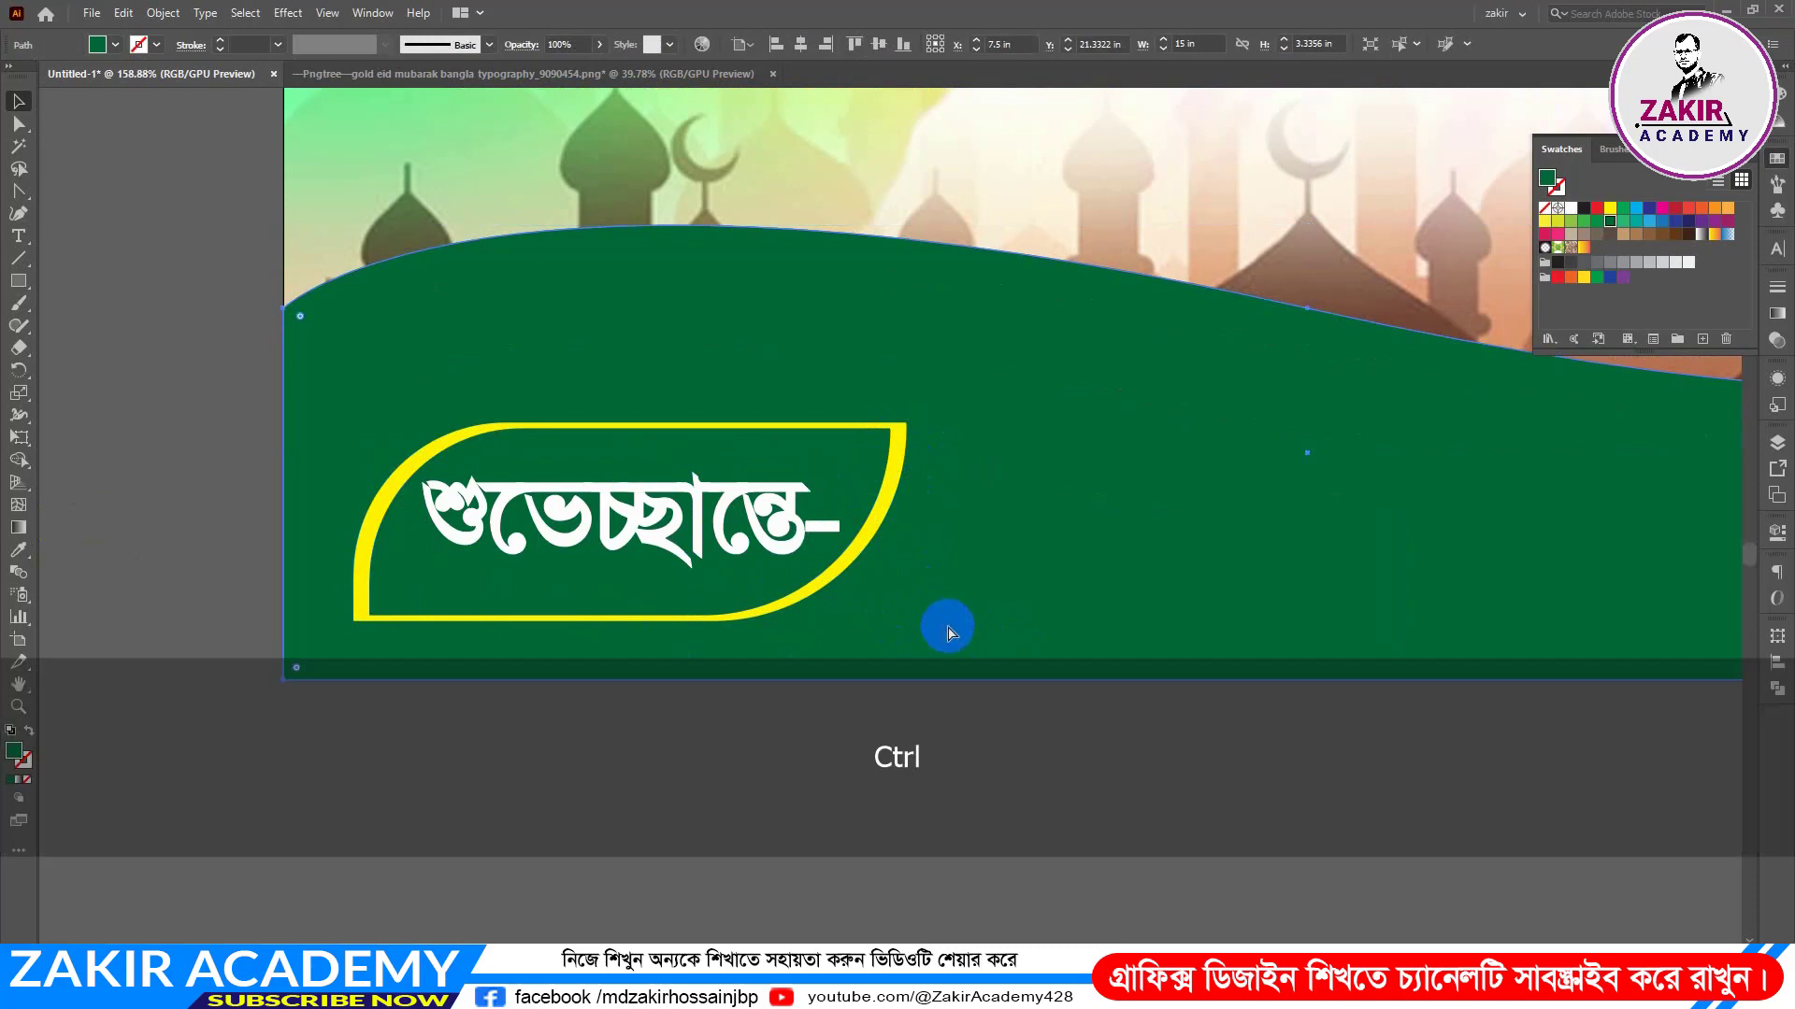
pyautogui.hotkey('ctrl', '2')
pyautogui.moveTo(917, 392); pyautogui.dragTo(297, 667)
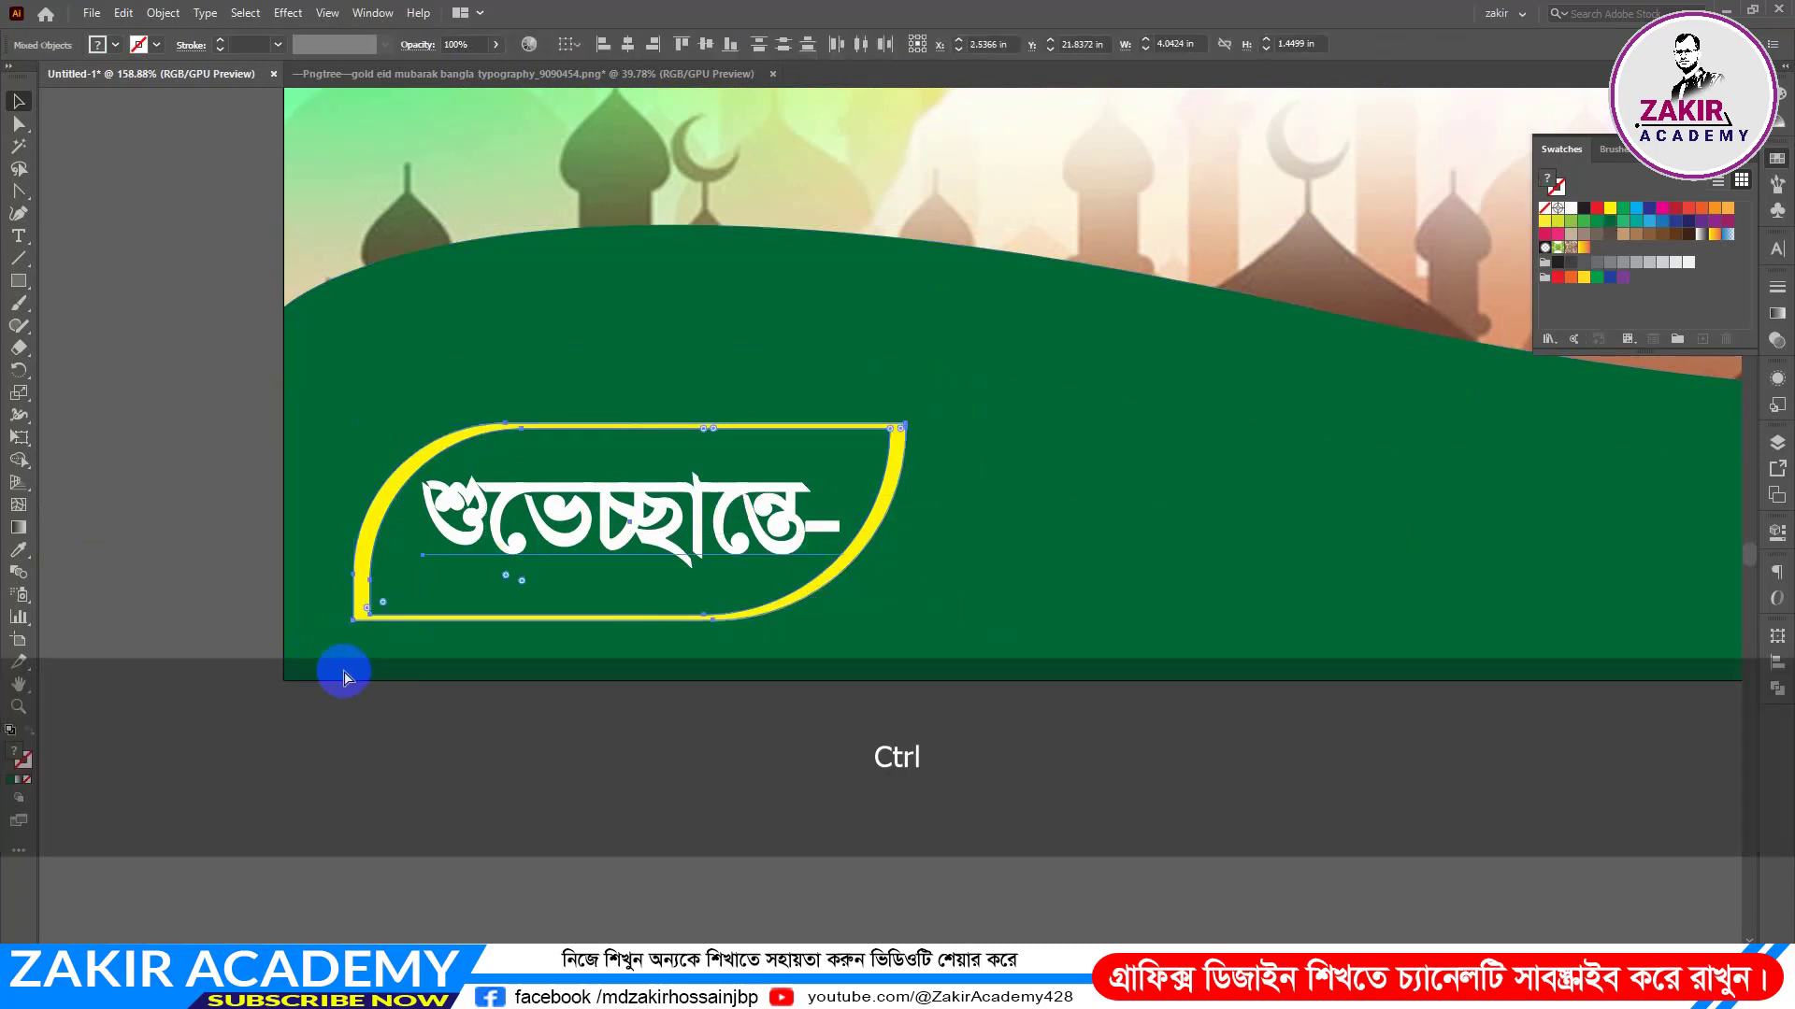
pyautogui.hotkey('ctrl', 'g')
pyautogui.moveTo(636, 512); pyautogui.dragTo(638, 448)
pyautogui.click(856, 729)
pyautogui.hotkey('ctrl', 'space')
pyautogui.moveTo(1117, 586); pyautogui.dragTo(845, 617)
pyautogui.hotkey('ctrl', 'alt', '2')
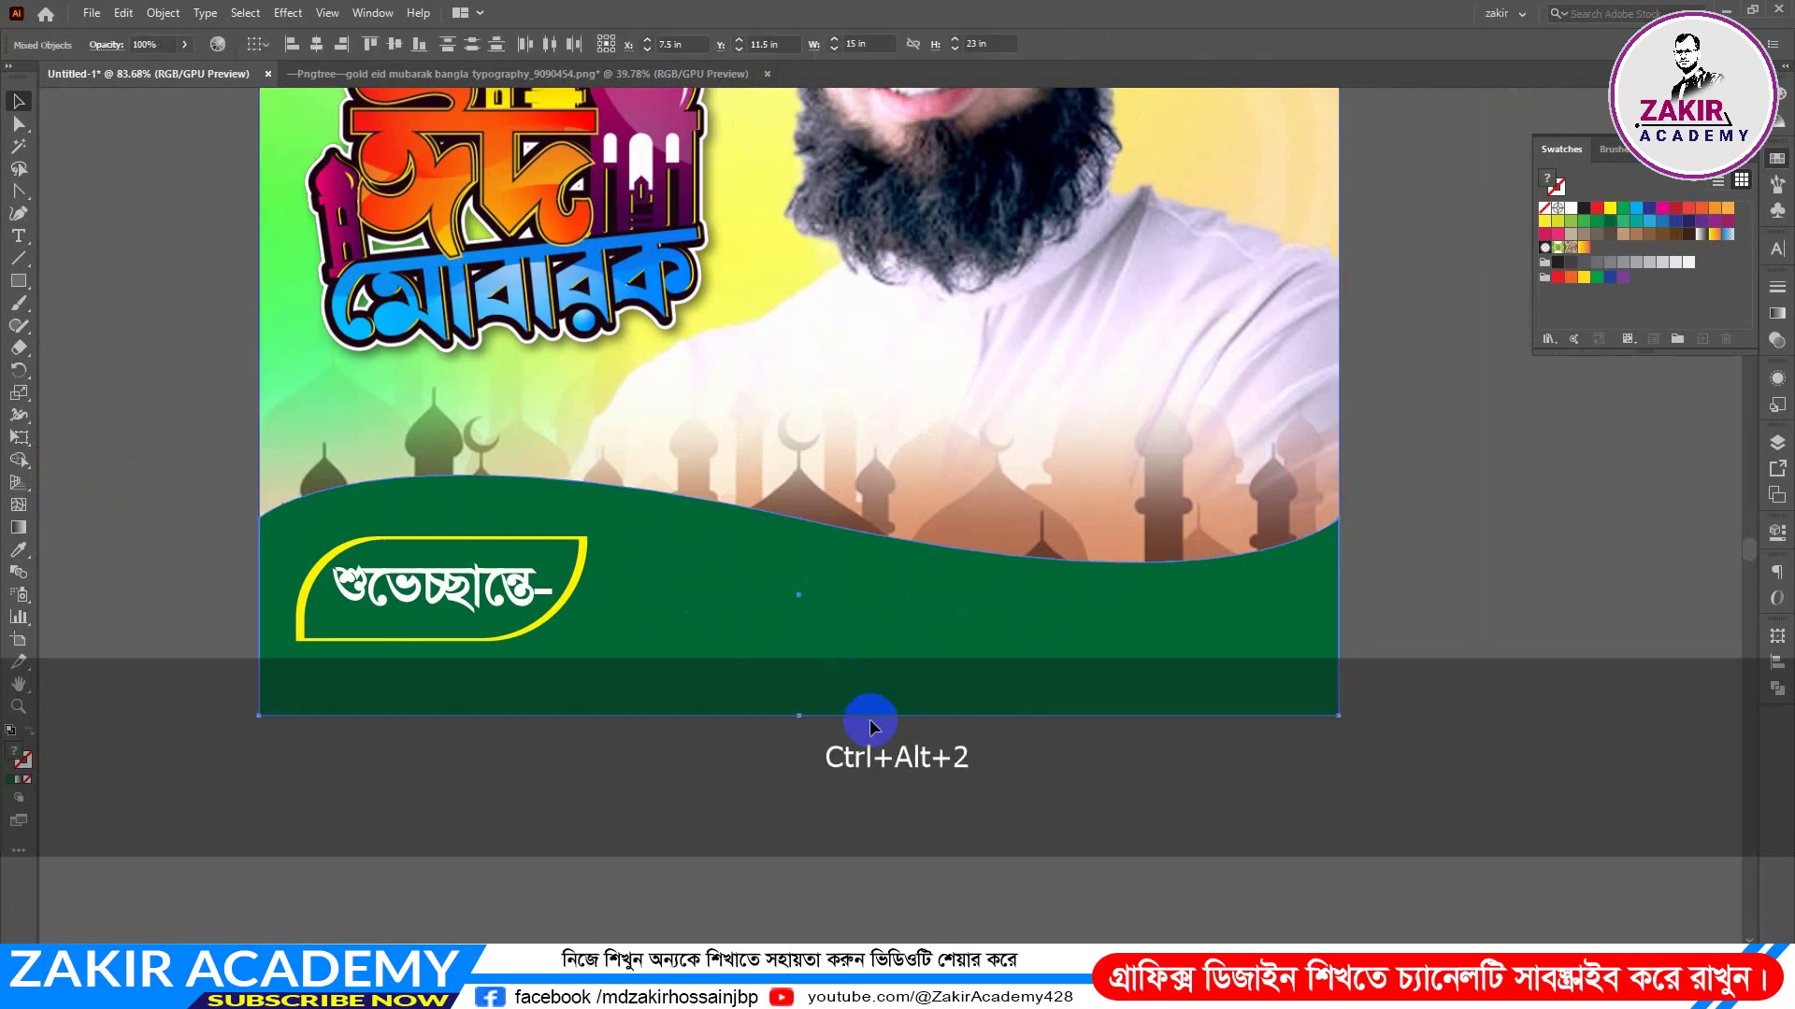
# Step: Paste a copy of the green wave behind it, fill it yellow, and raise it to form a thin border along the curve
pyautogui.click(743, 574)
pyautogui.press('ctrl')
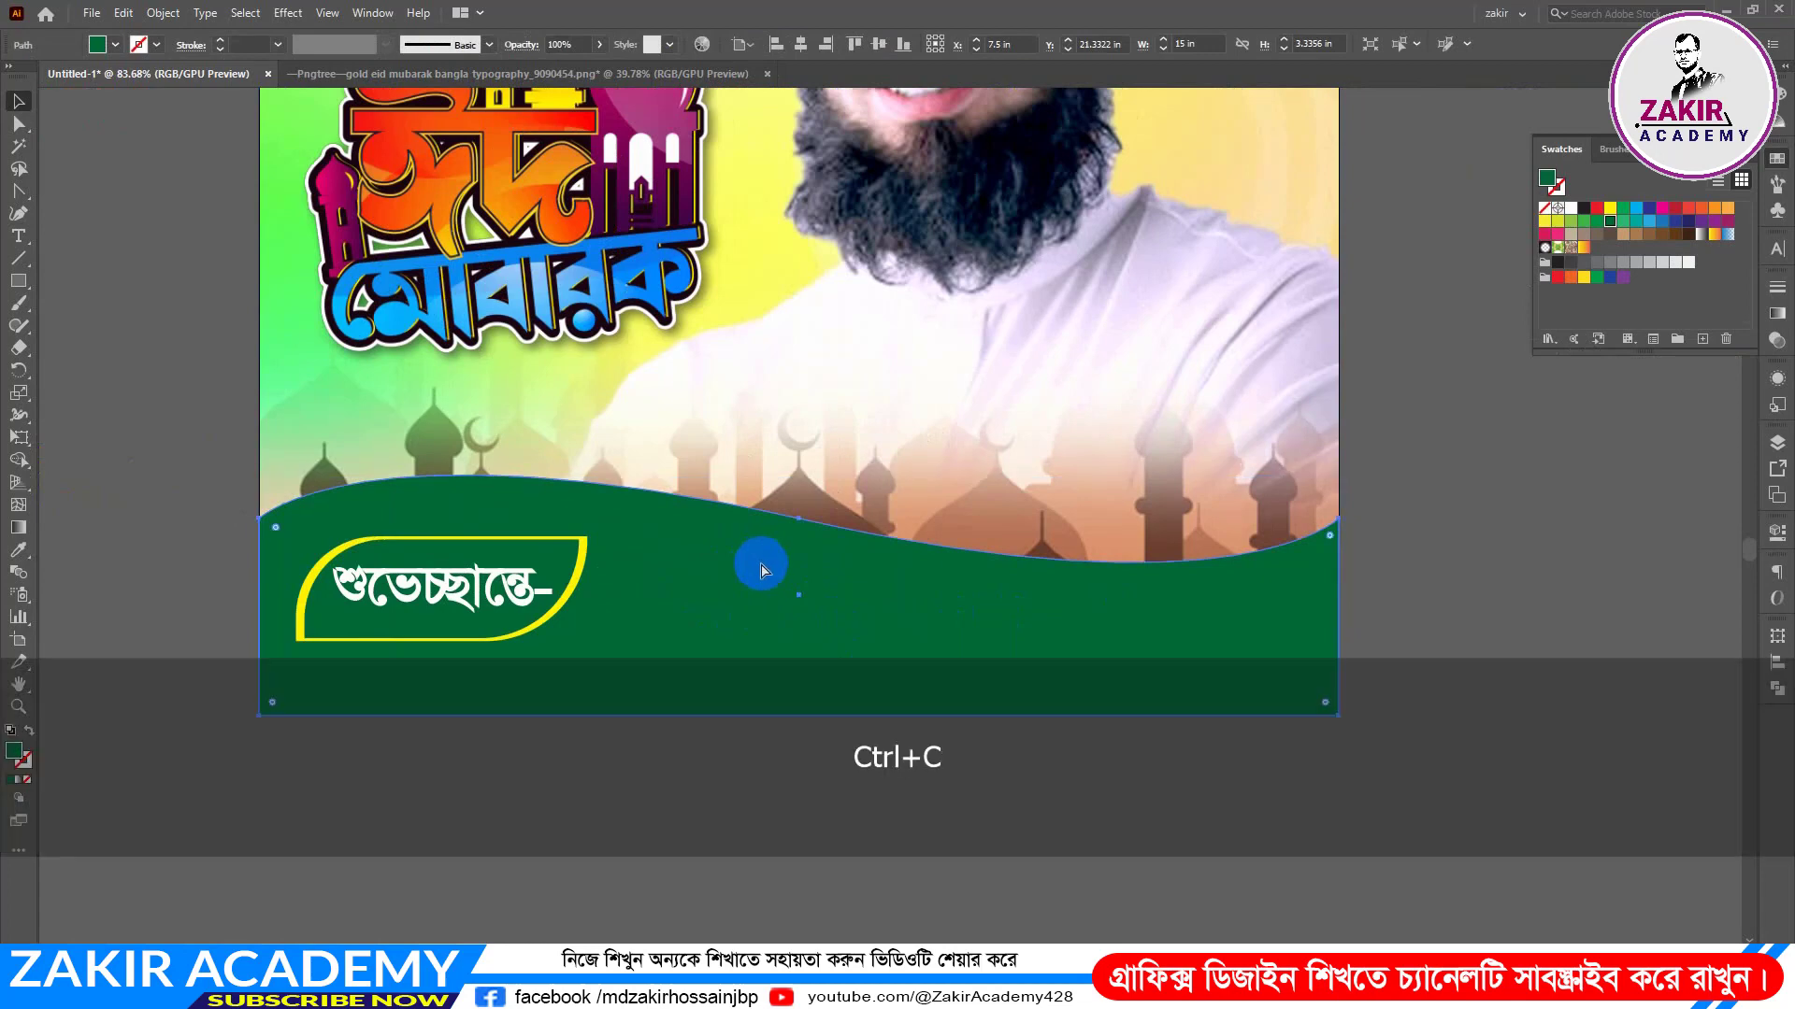
pyautogui.hotkey('ctrl', 'b')
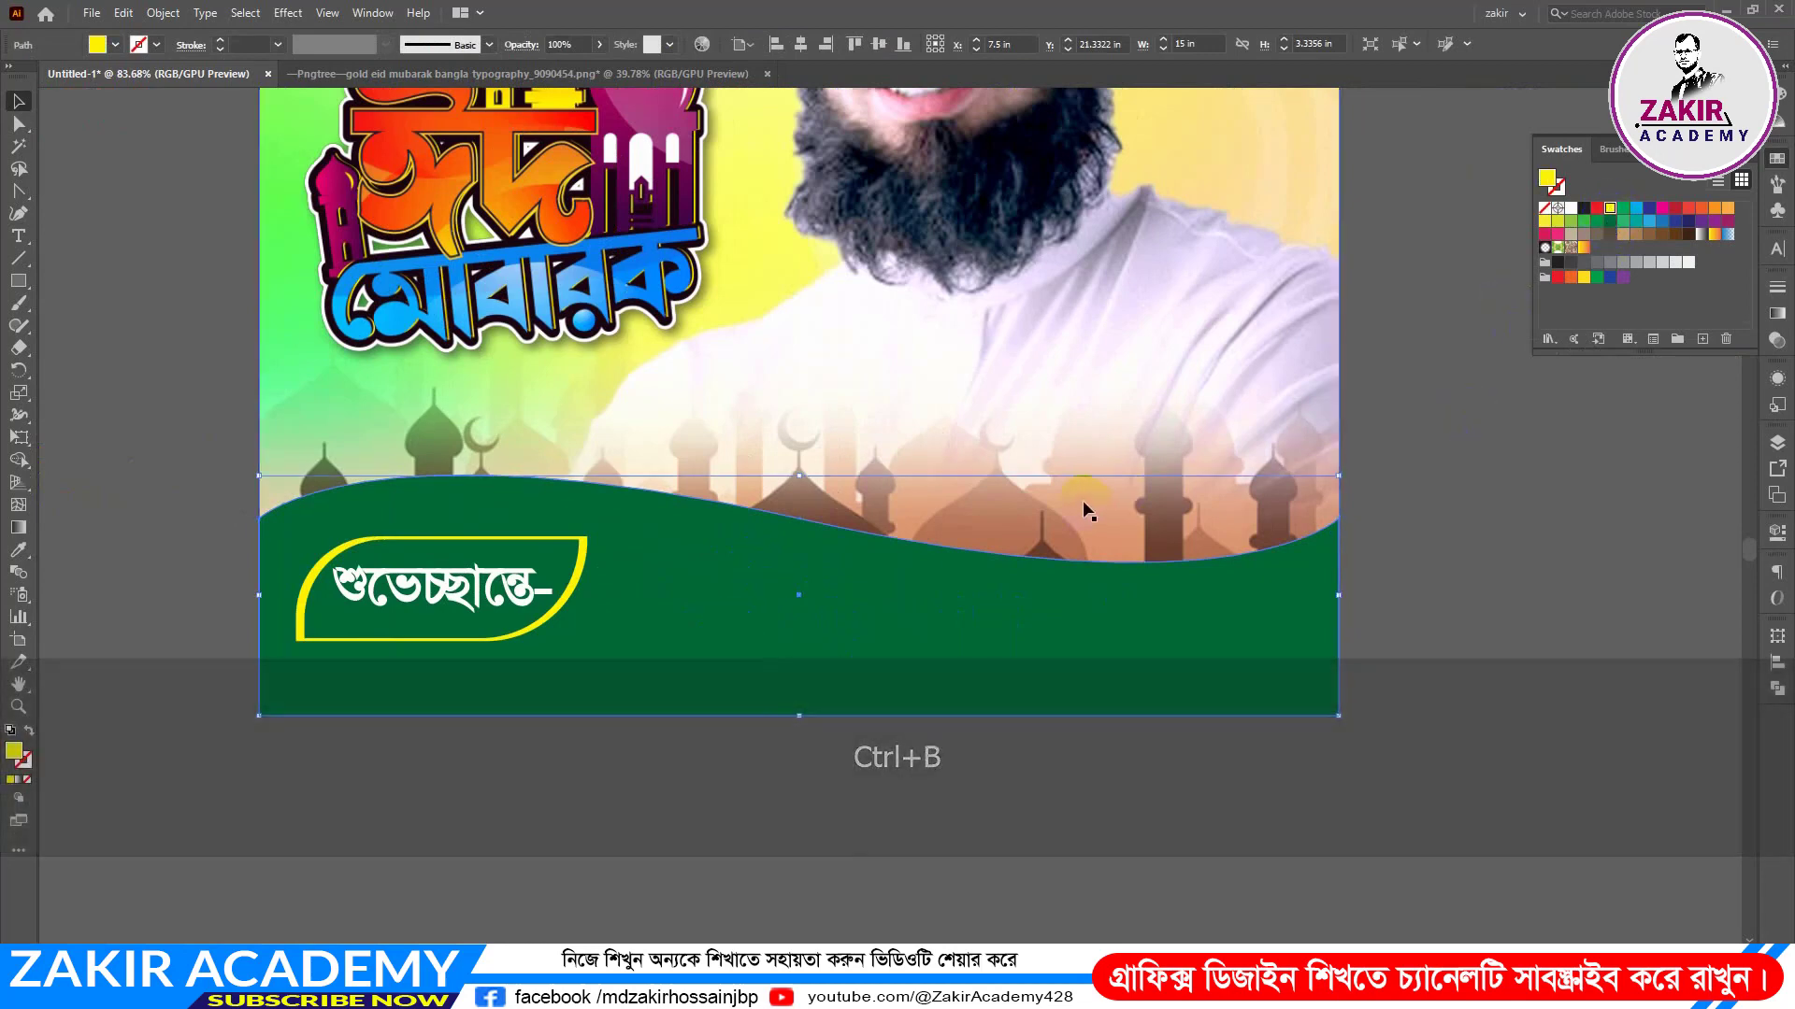
pyautogui.press('Up')
pyautogui.press('Up')
pyautogui.press('Up')
pyautogui.press('Up')
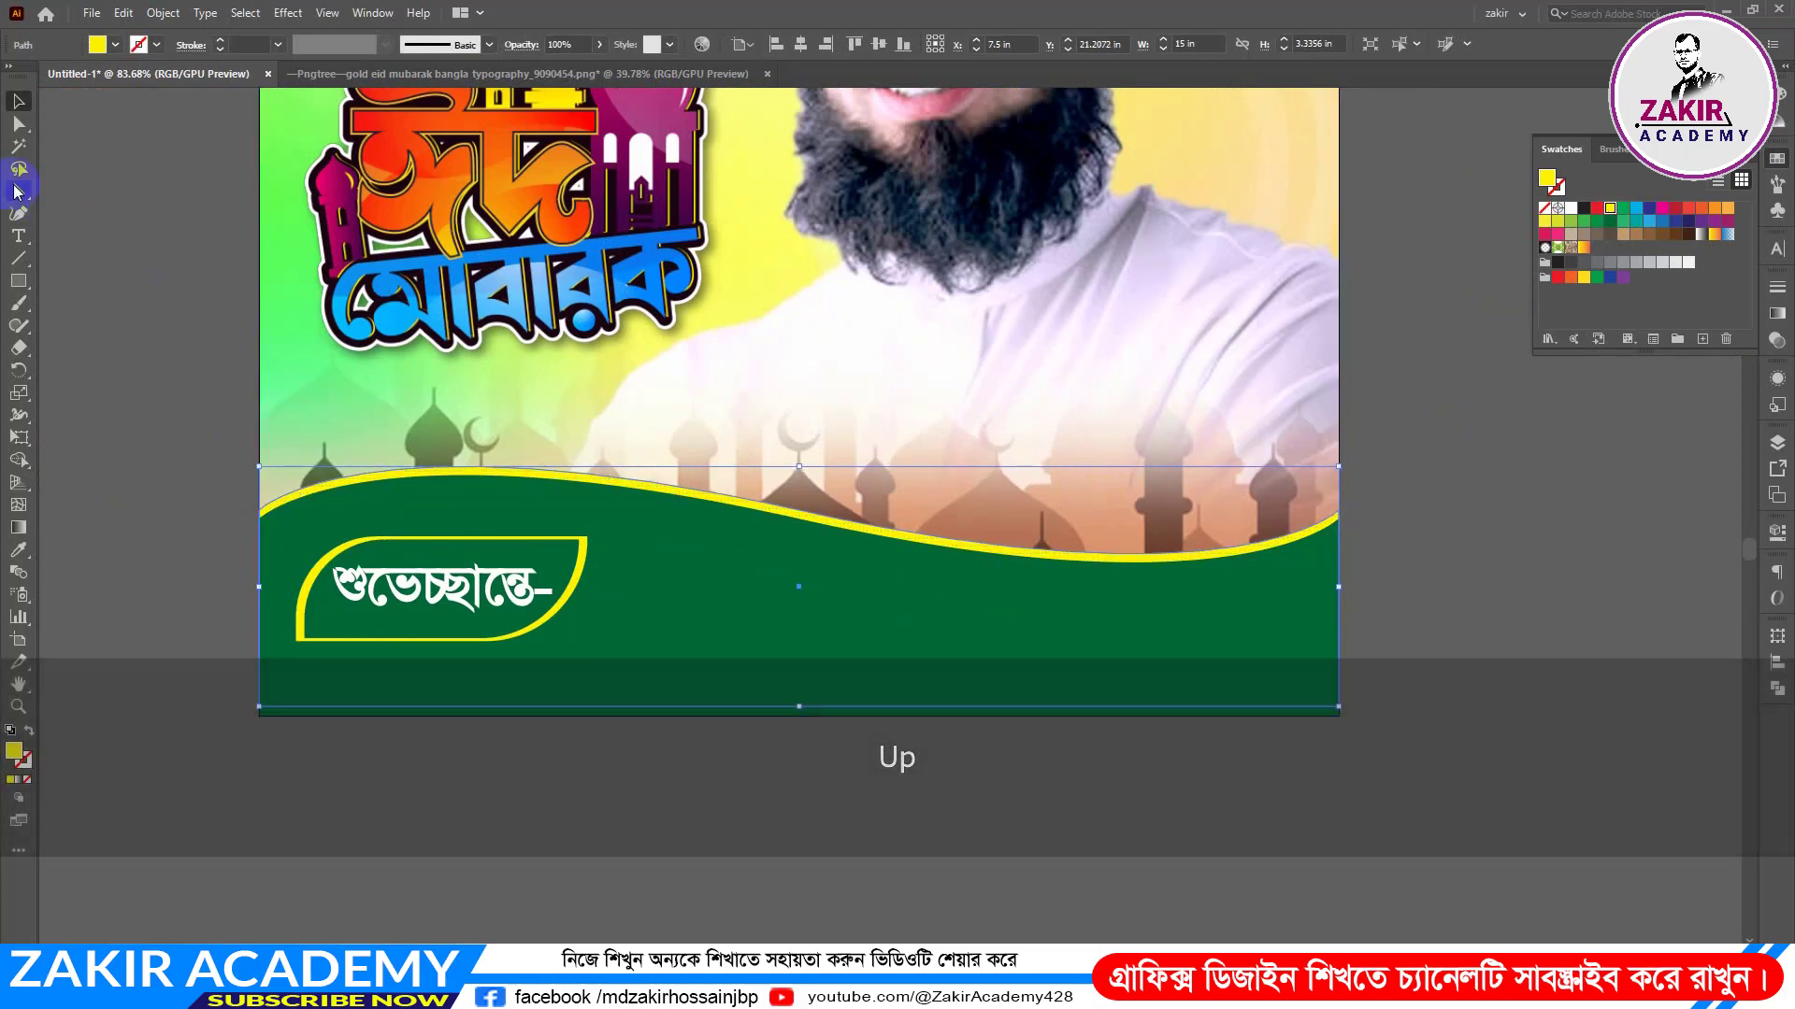
# Step: Raise the yellow wave's upper-right anchor point to about Y 19.33 in so the yellow band widens toward the right edge
pyautogui.click(19, 124)
pyautogui.click(1339, 511)
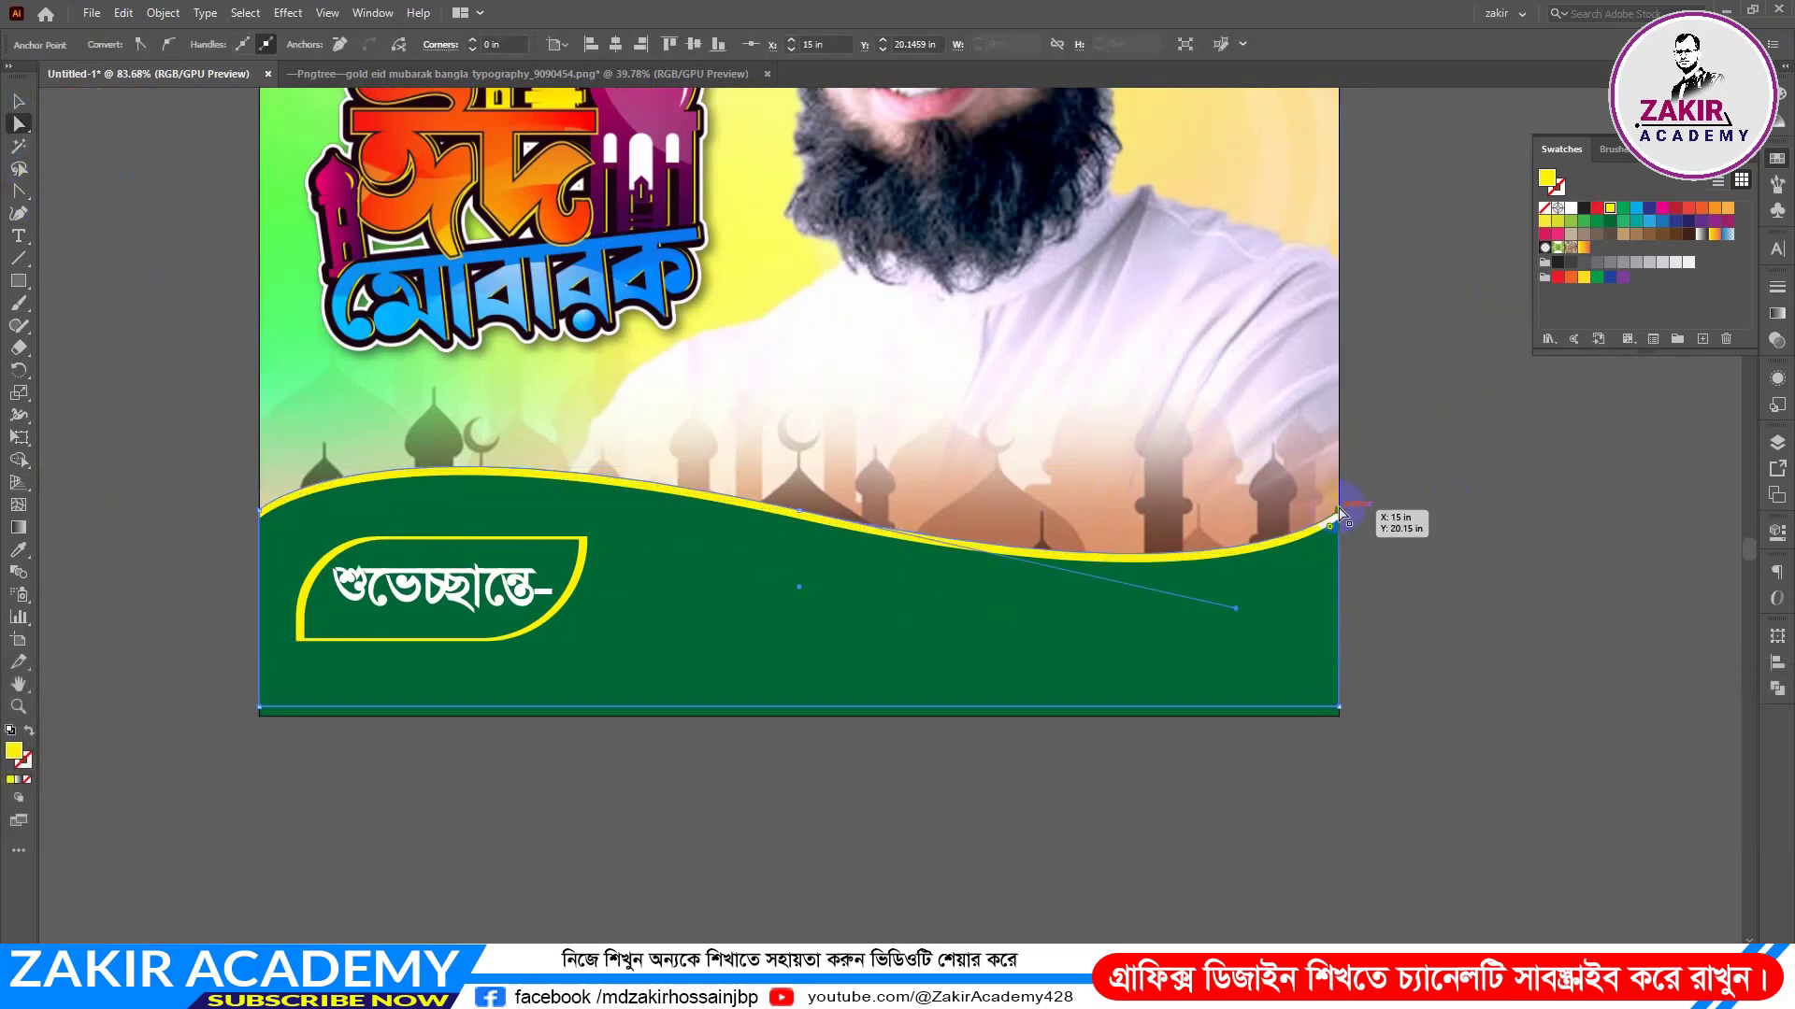
pyautogui.press('Up')
pyautogui.press('Up')
pyautogui.press('Up')
pyautogui.press('Up')
pyautogui.press('Up')
pyautogui.press('Up')
pyautogui.press('Up')
pyautogui.press('Up')
pyautogui.press('Up')
pyautogui.press('Up')
pyautogui.press('Up')
pyautogui.press('Up')
pyautogui.press('Up')
pyautogui.press('Up')
pyautogui.press('Up')
pyautogui.press('Up')
pyautogui.press('Up')
pyautogui.press('Up')
pyautogui.press('Up')
pyautogui.press('Up')
pyautogui.press('Up')
pyautogui.press('Up')
pyautogui.press('Up')
pyautogui.press('Up')
pyautogui.press('Up')
pyautogui.press('Up')
pyautogui.press('Up')
pyautogui.press('Up')
pyautogui.press('Up')
pyautogui.press('Up')
pyautogui.press('Up')
pyautogui.press('Up')
pyautogui.press('Up')
pyautogui.press('Up')
pyautogui.press('Up')
pyautogui.press('Up')
pyautogui.press('Up')
pyautogui.press('Up')
pyautogui.press('Up')
pyautogui.press('Up')
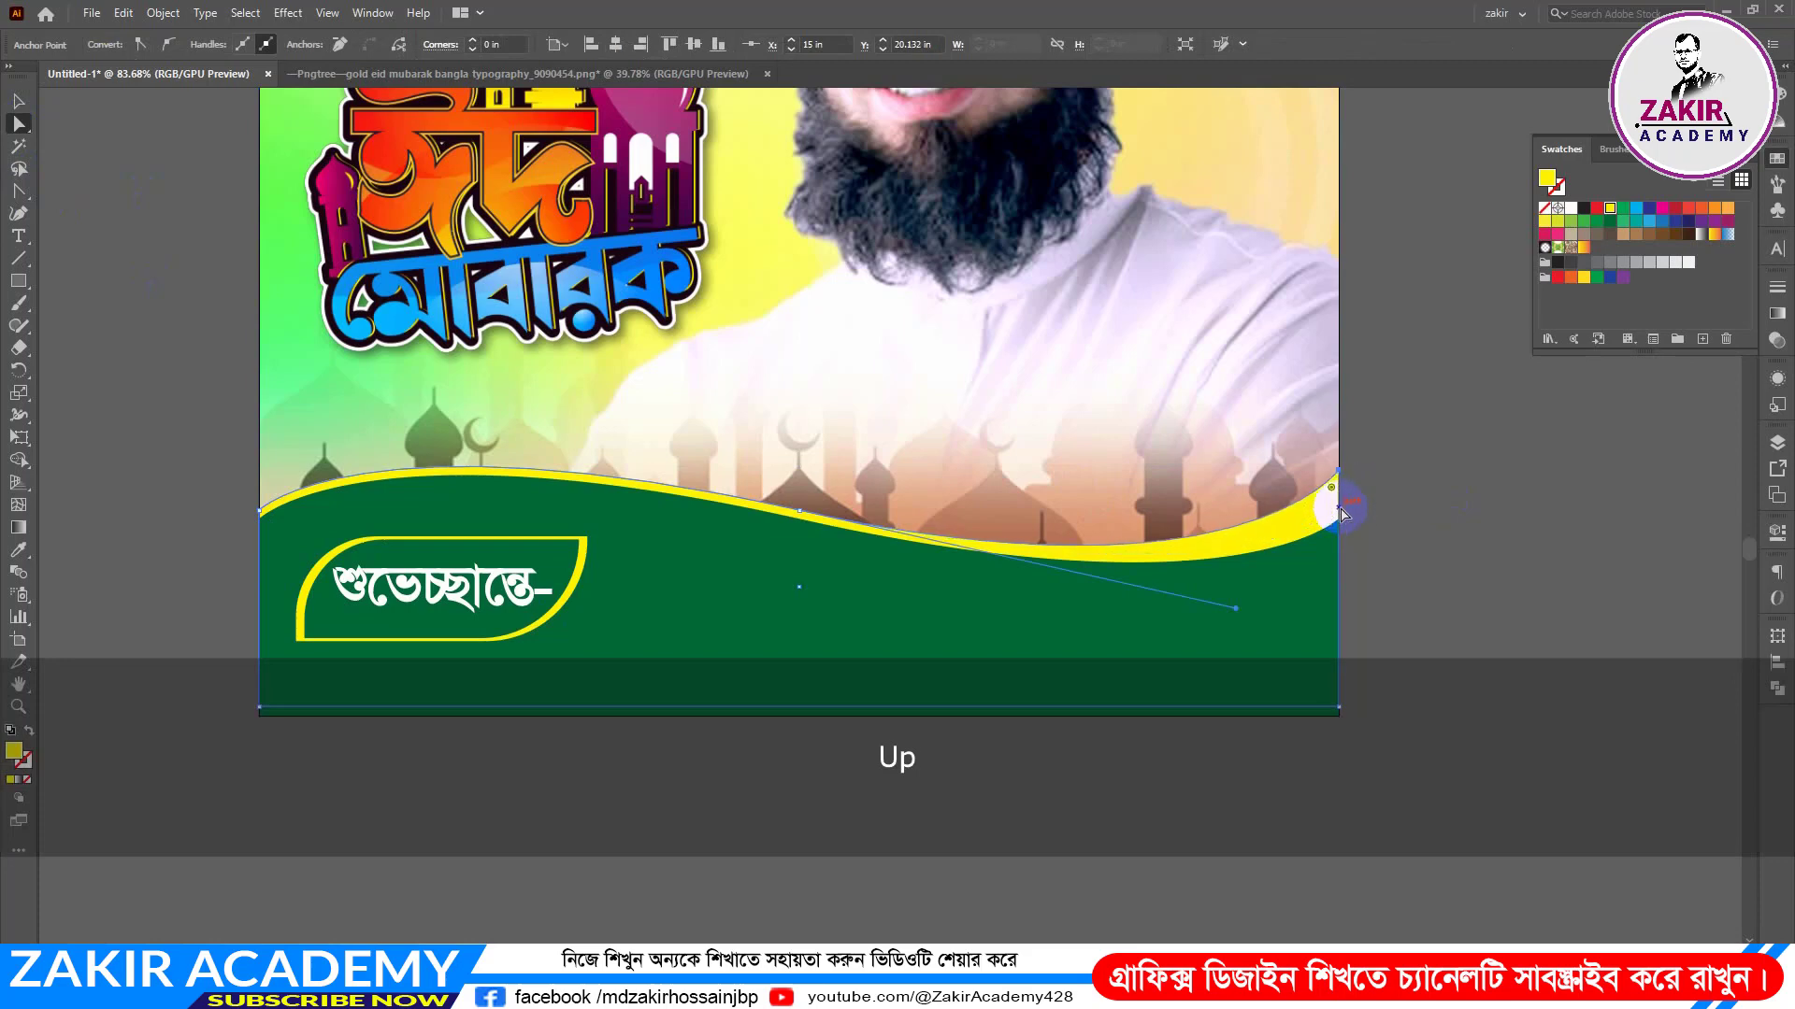
# Step: Paste a copy of the yellow wave behind it and fill the copy with the brighter green 00A738
pyautogui.keyDown('ctrl'); pyautogui.click(1301, 520); pyautogui.keyUp('ctrl')
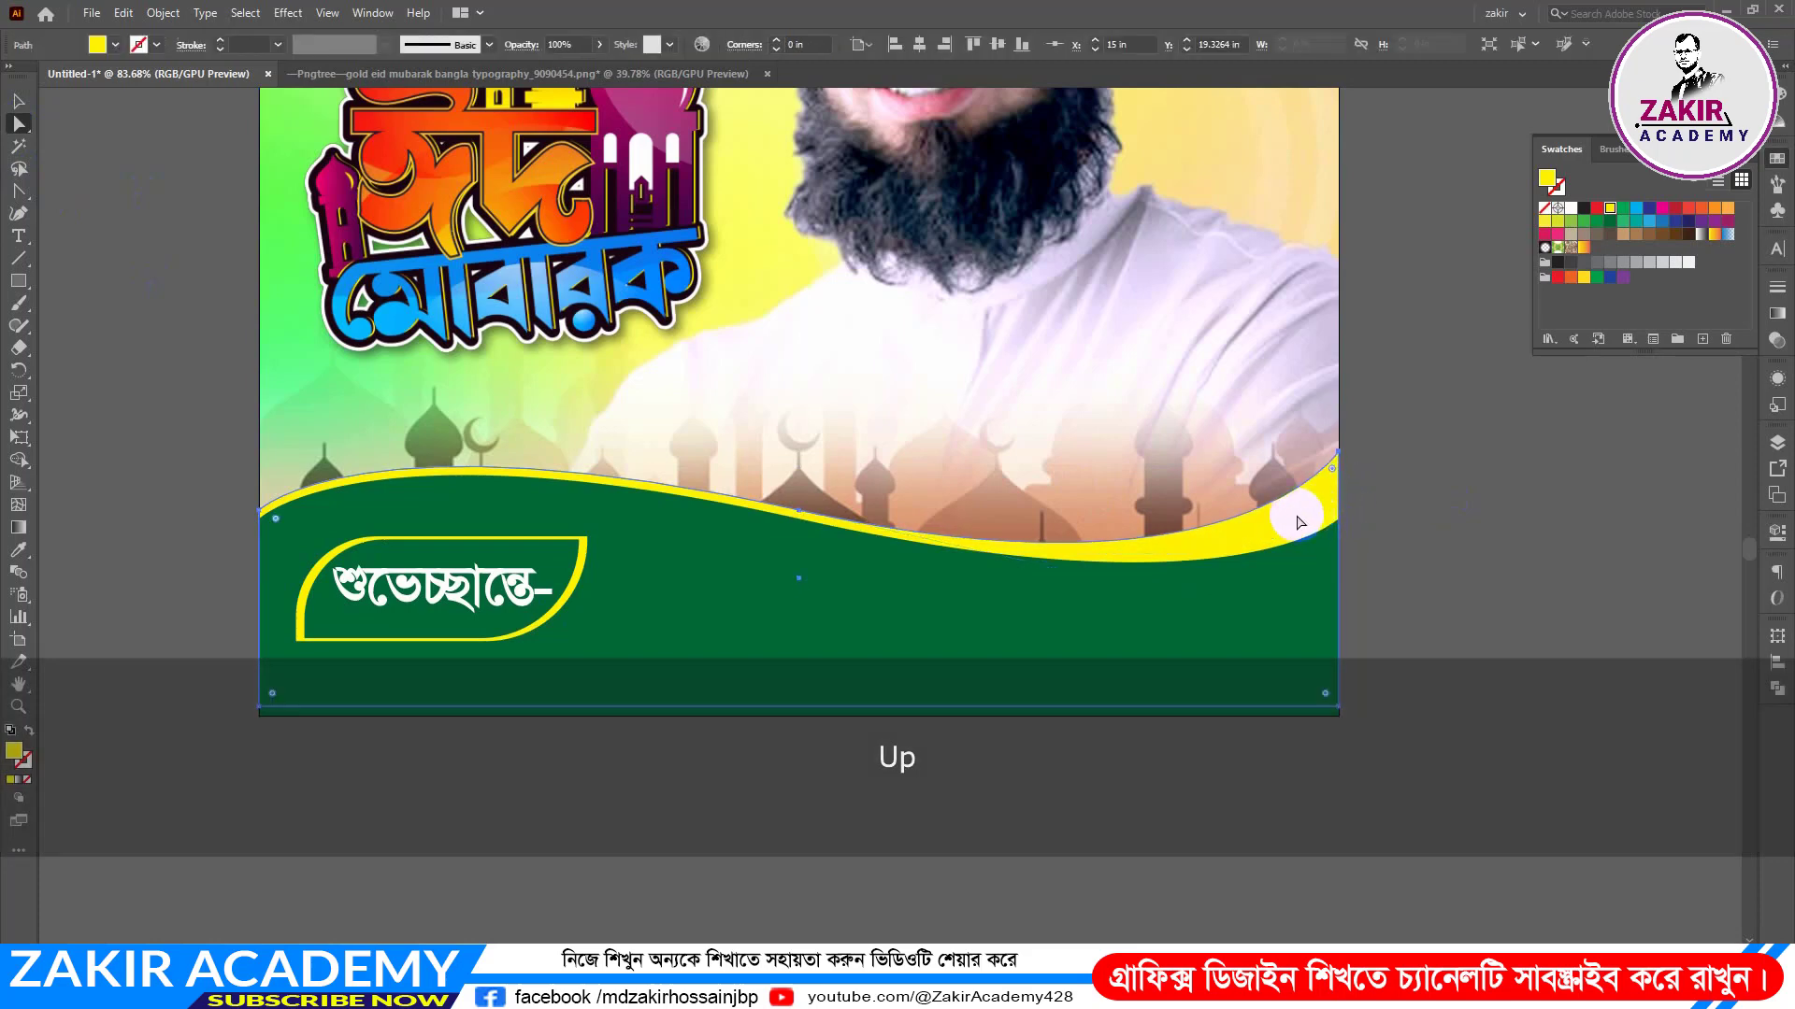
pyautogui.hotkey('ctrl', 'c')
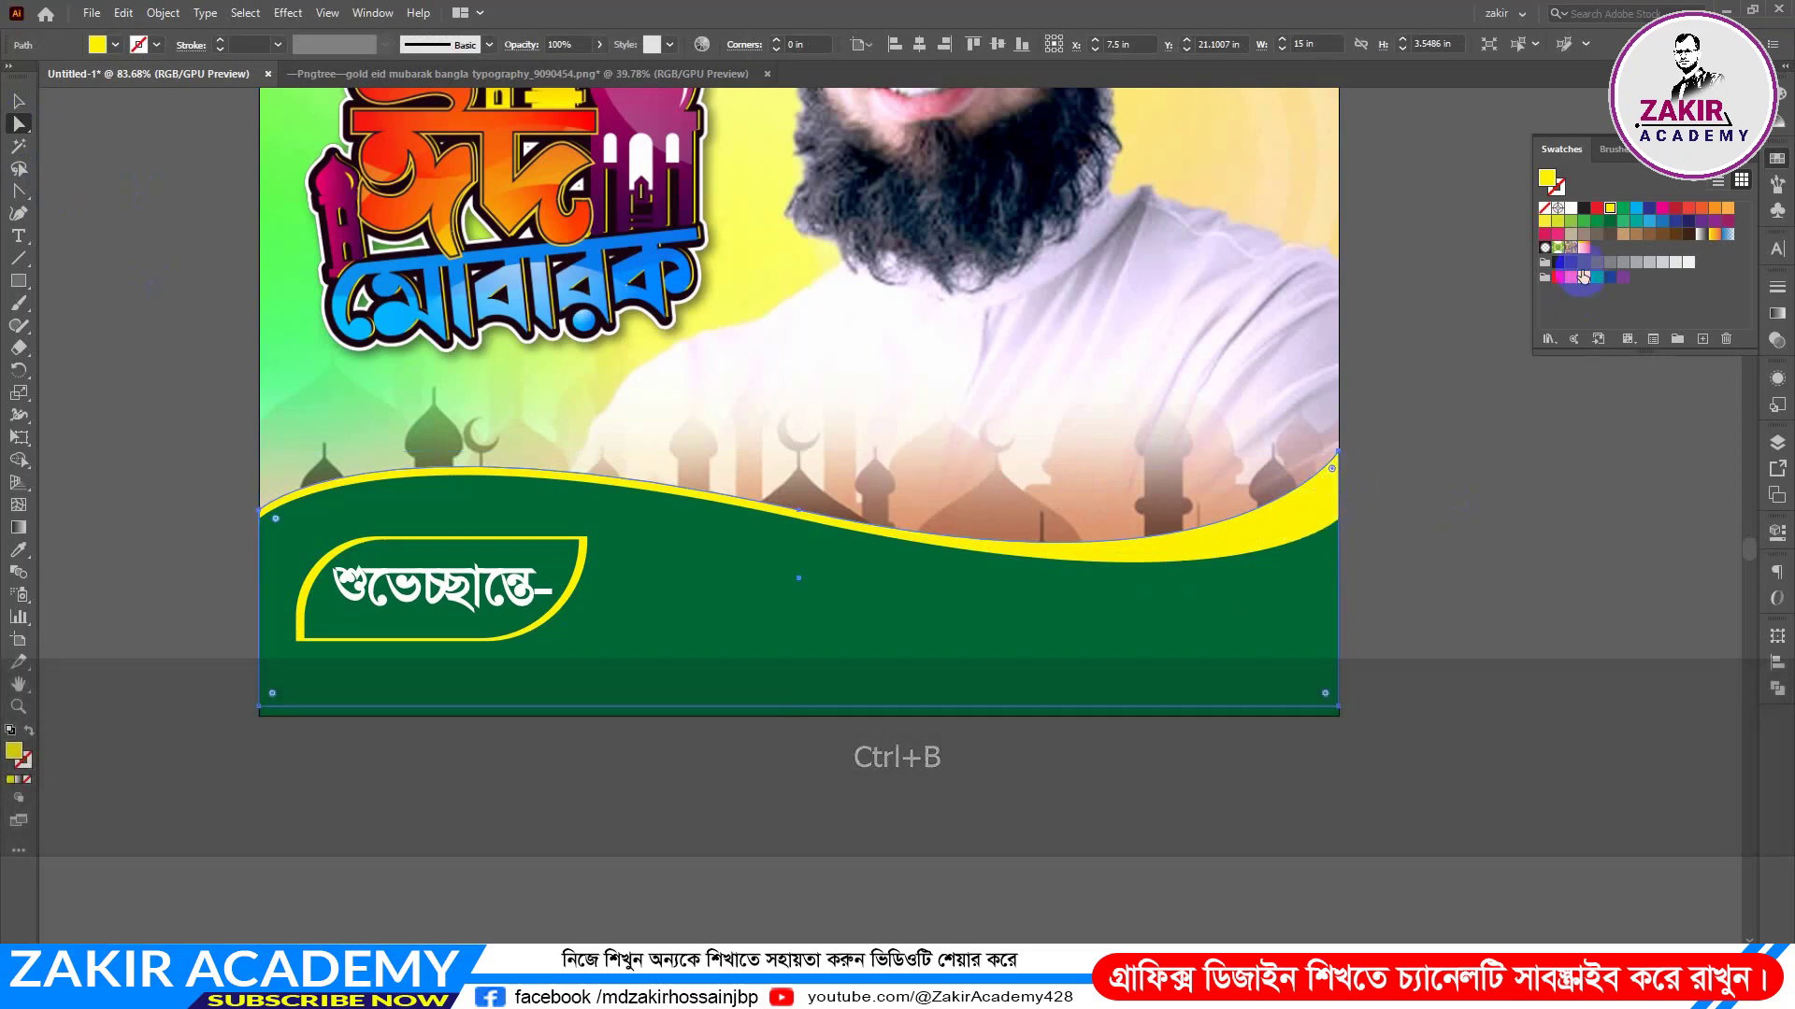
pyautogui.click(1609, 222)
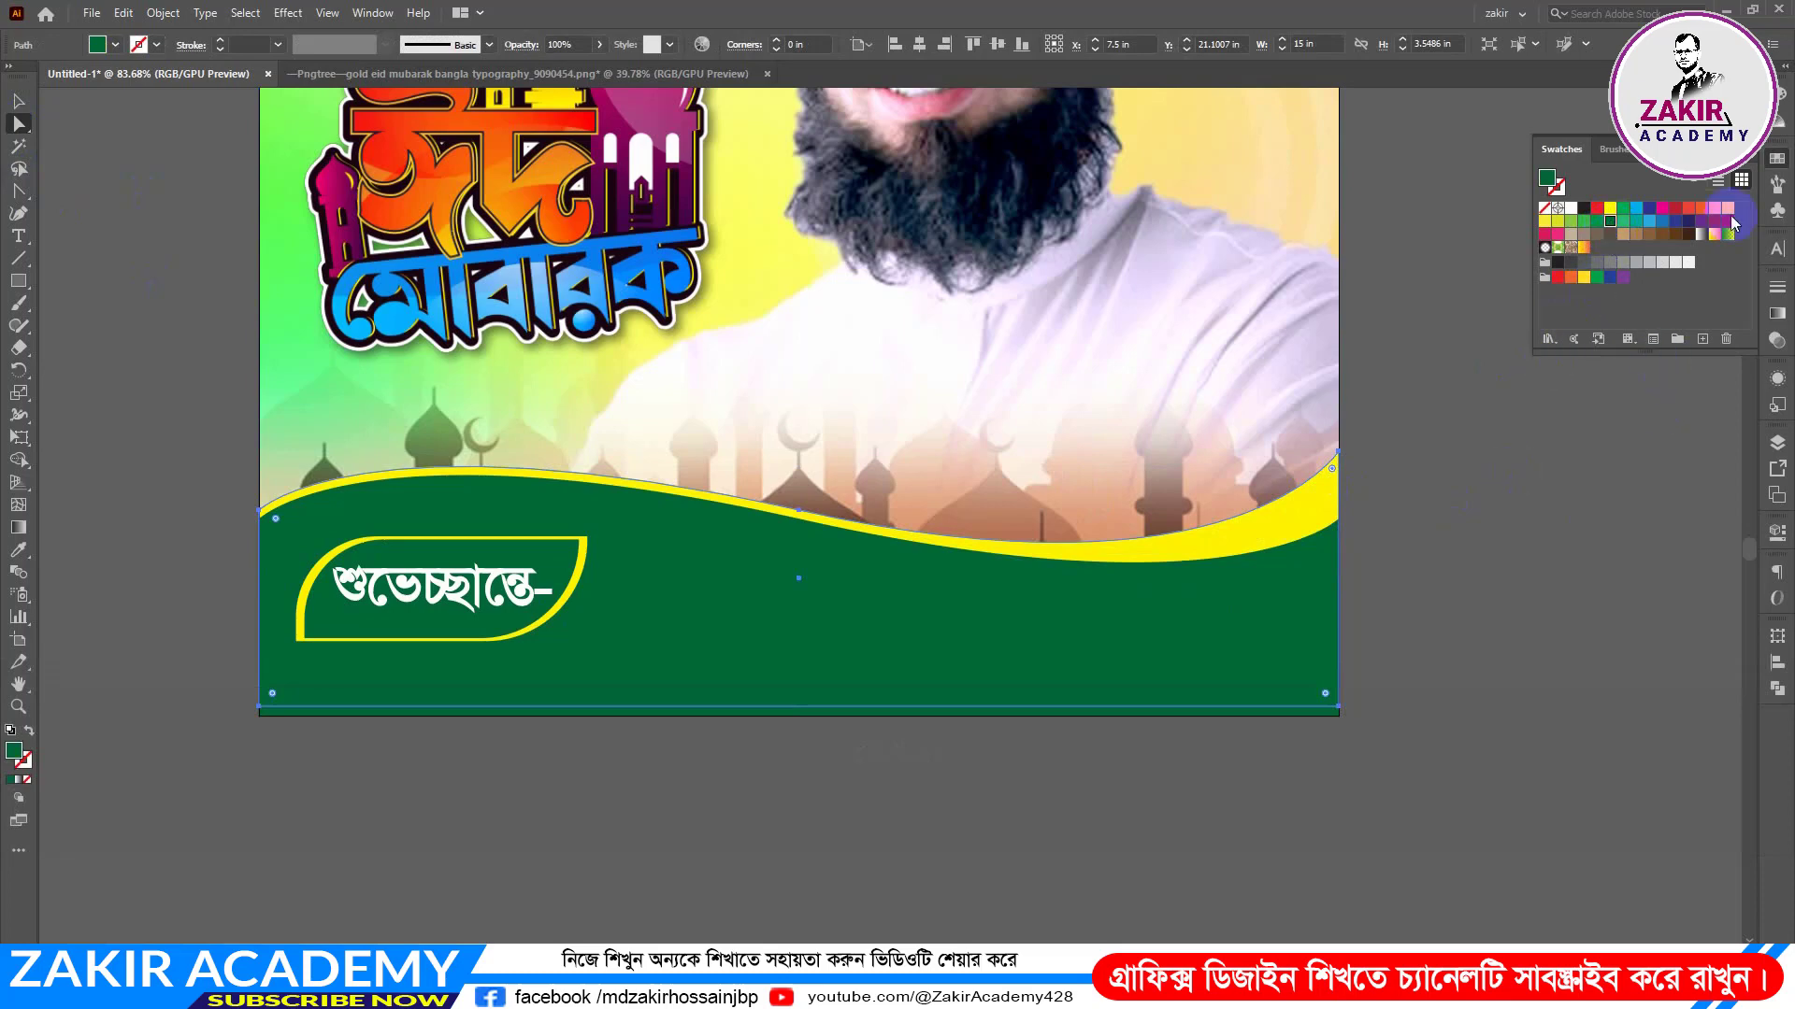
pyautogui.click(1787, 98)
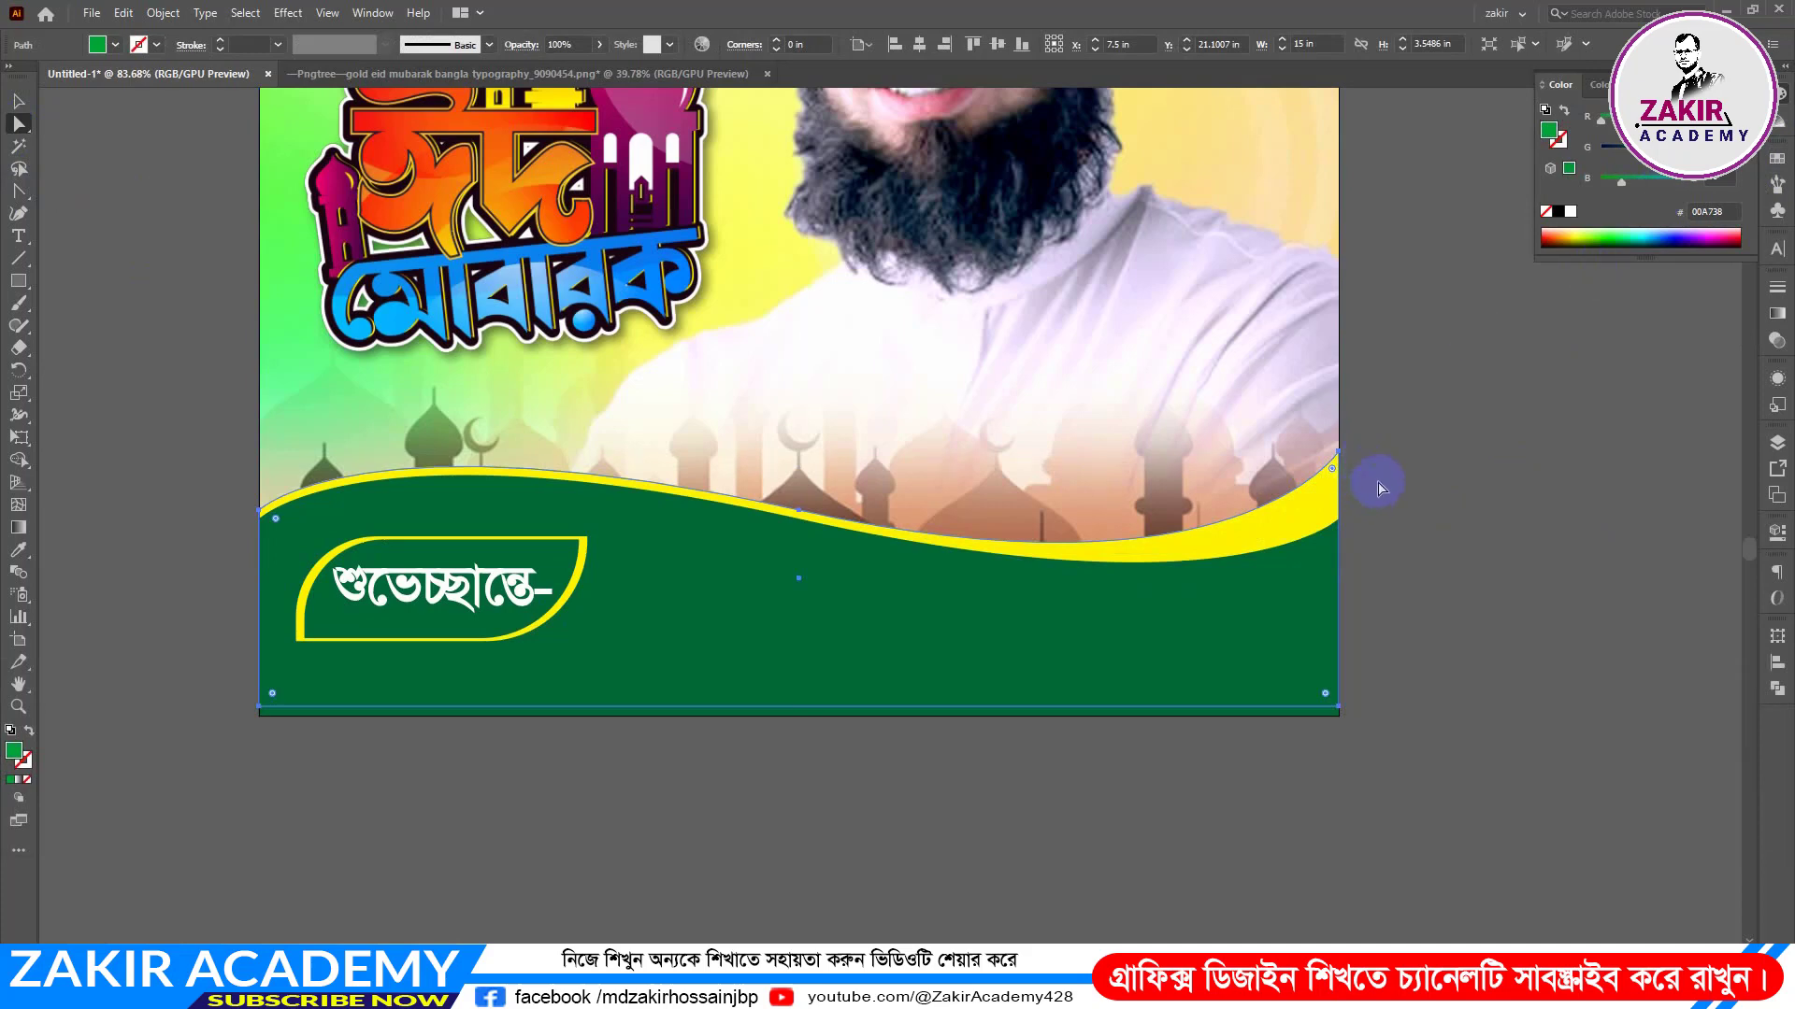
# Step: Move the brighter green wave up about 0.19 in to form a band above the yellow one
pyautogui.click(19, 101)
pyautogui.press('Up')
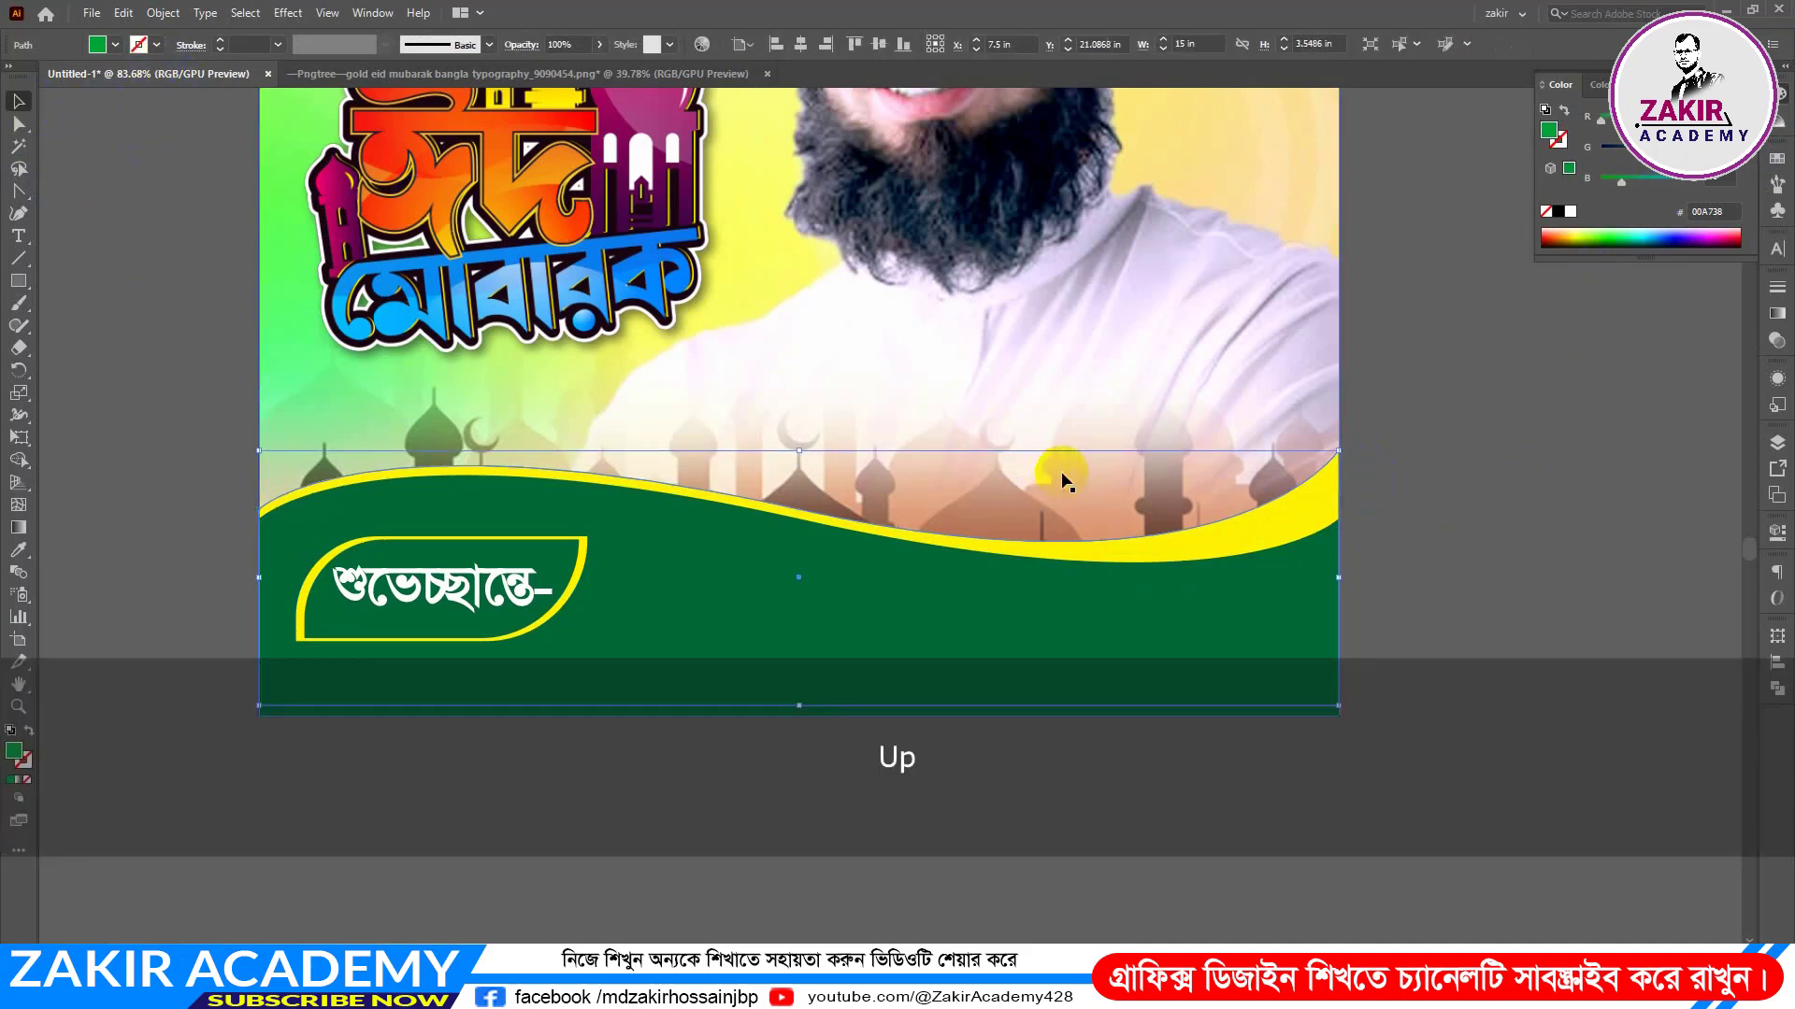
pyautogui.press('Up')
pyautogui.press('Up')
pyautogui.press('Up')
pyautogui.press('Up')
pyautogui.press('Up')
pyautogui.press('Up')
pyautogui.press('Up')
pyautogui.press('Up')
pyautogui.press('Up')
pyautogui.press('Up')
pyautogui.press('Up')
pyautogui.press('Up')
pyautogui.press('Up')
pyautogui.press('Up')
pyautogui.press('Up')
pyautogui.press('Up')
pyautogui.press('Down')
pyautogui.press('Down')
pyautogui.press('Down')
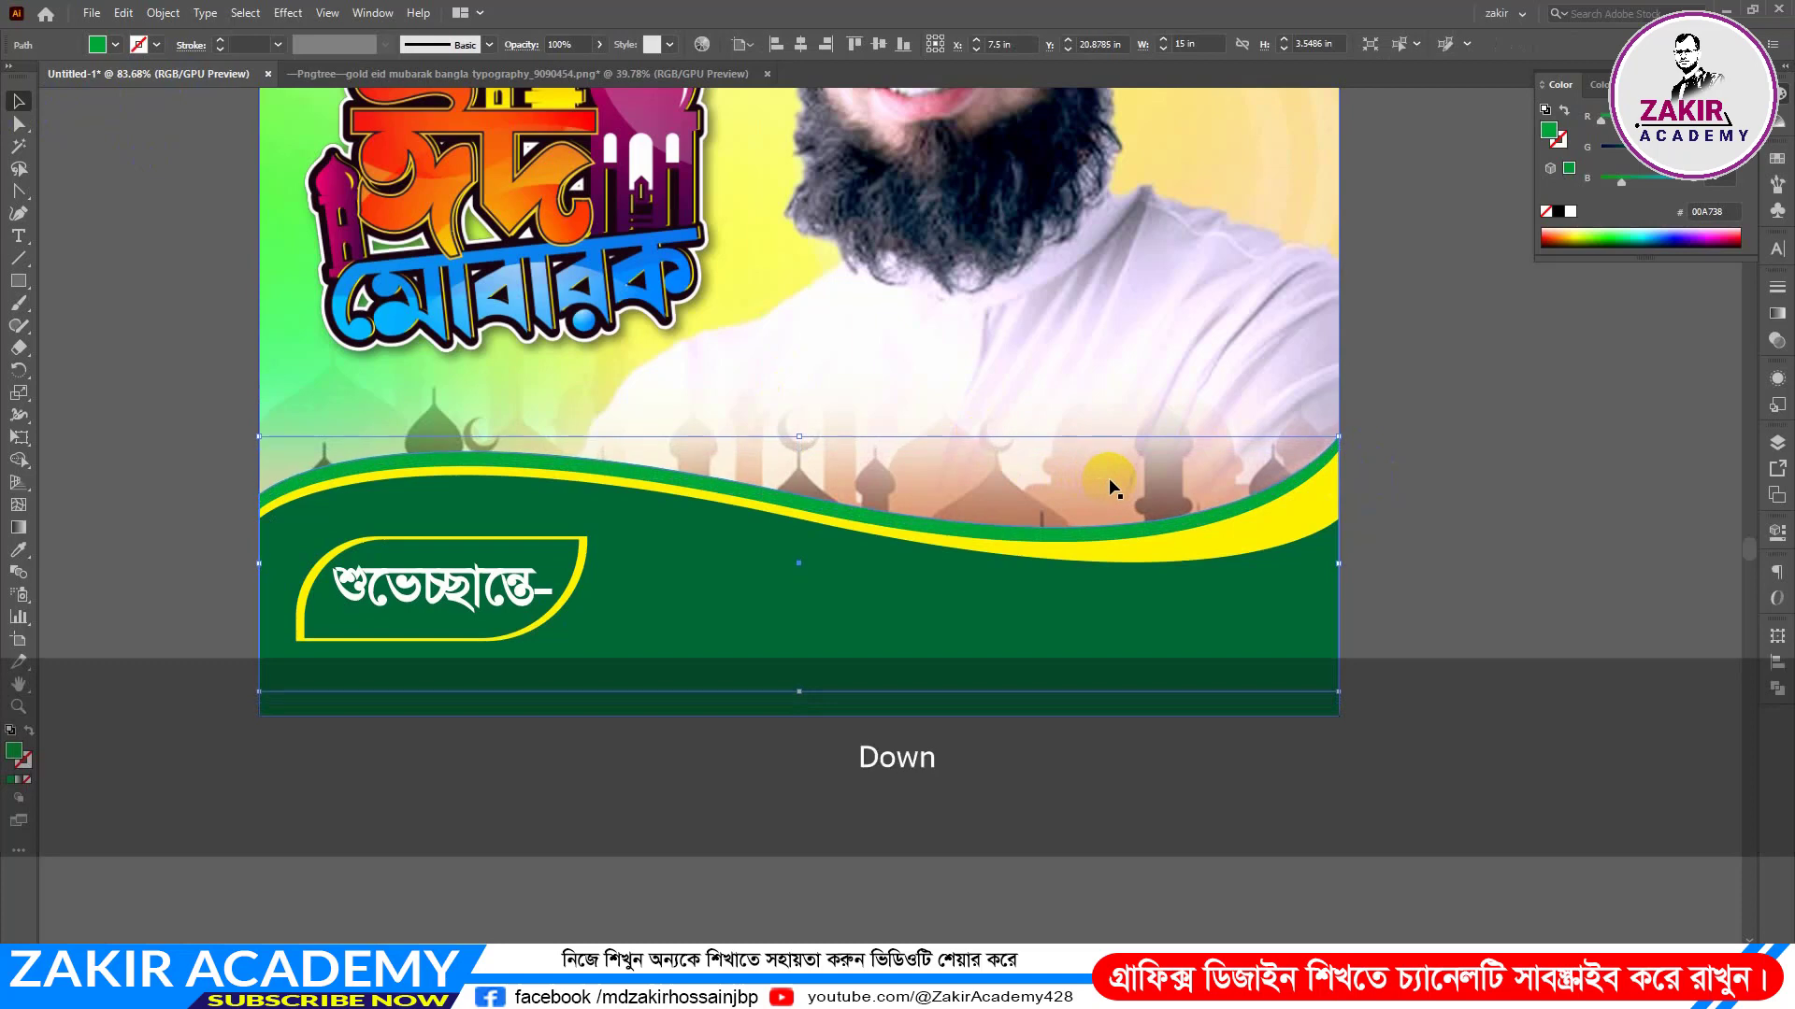
# Step: Lower the bright green wave's upper-left anchor to about Y 20.28 in and raise its upper-right anchor to about Y 18.78 in
pyautogui.click(20, 122)
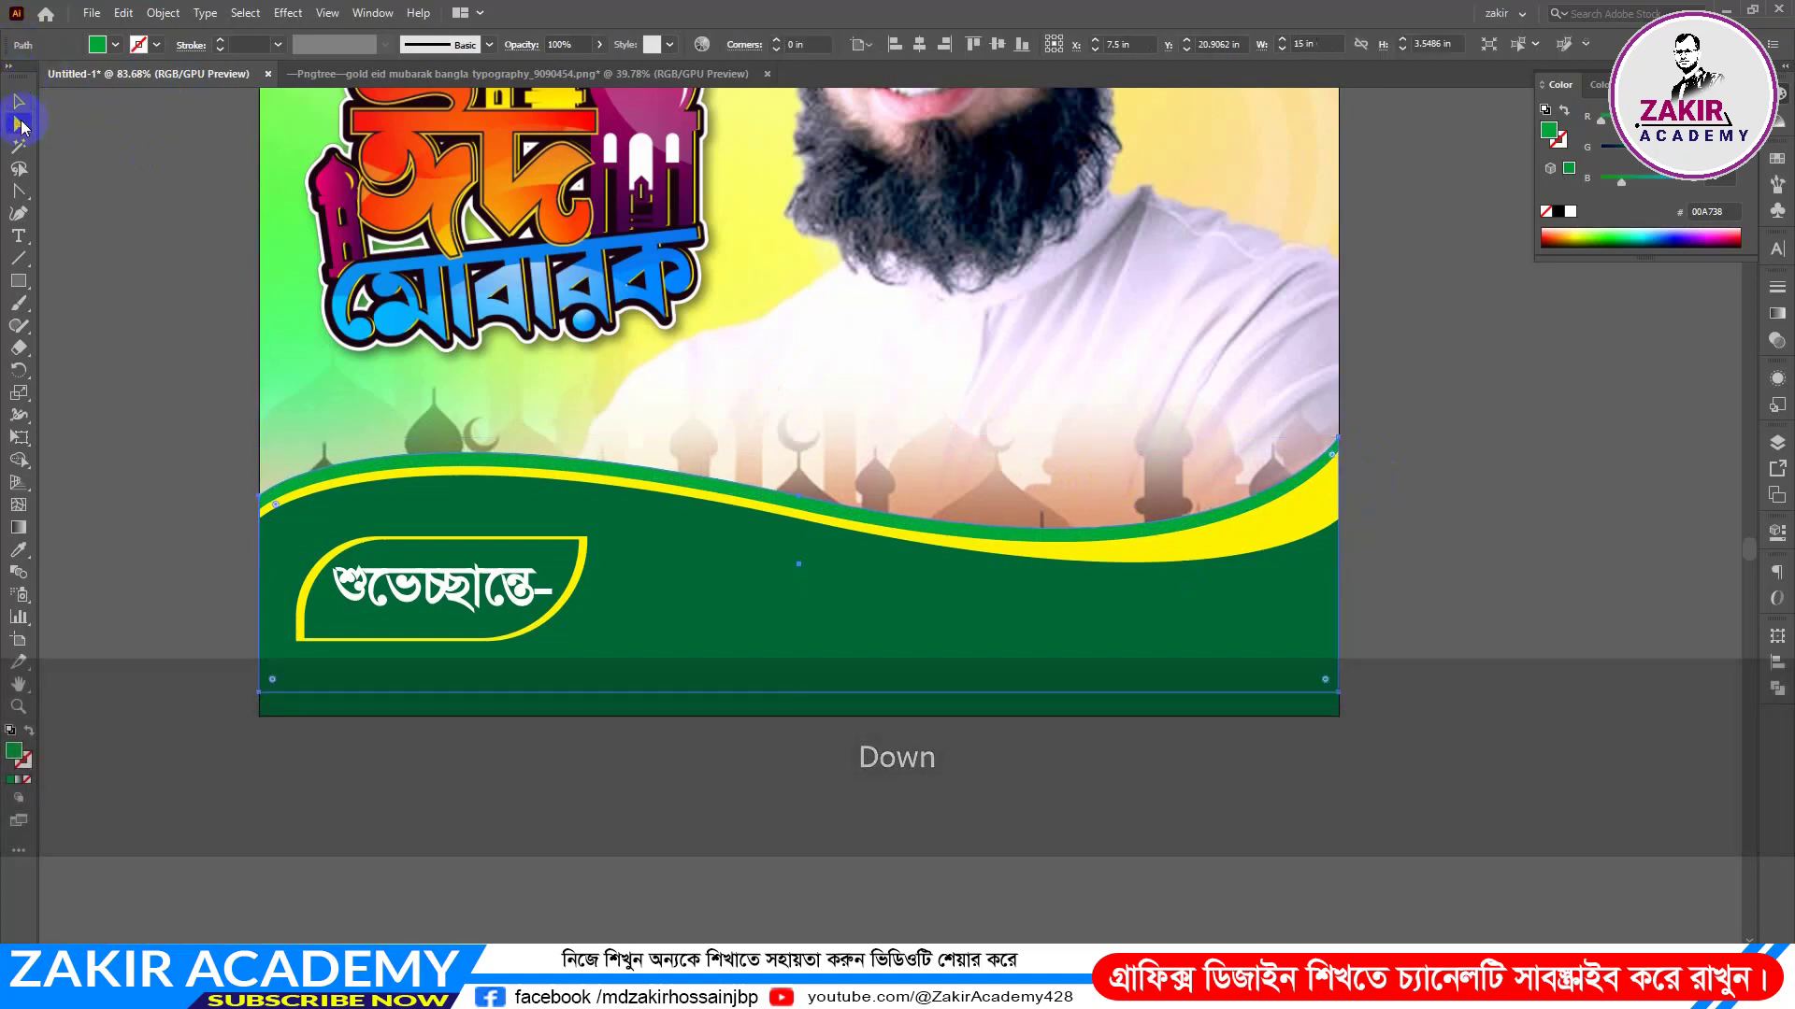
pyautogui.click(265, 505)
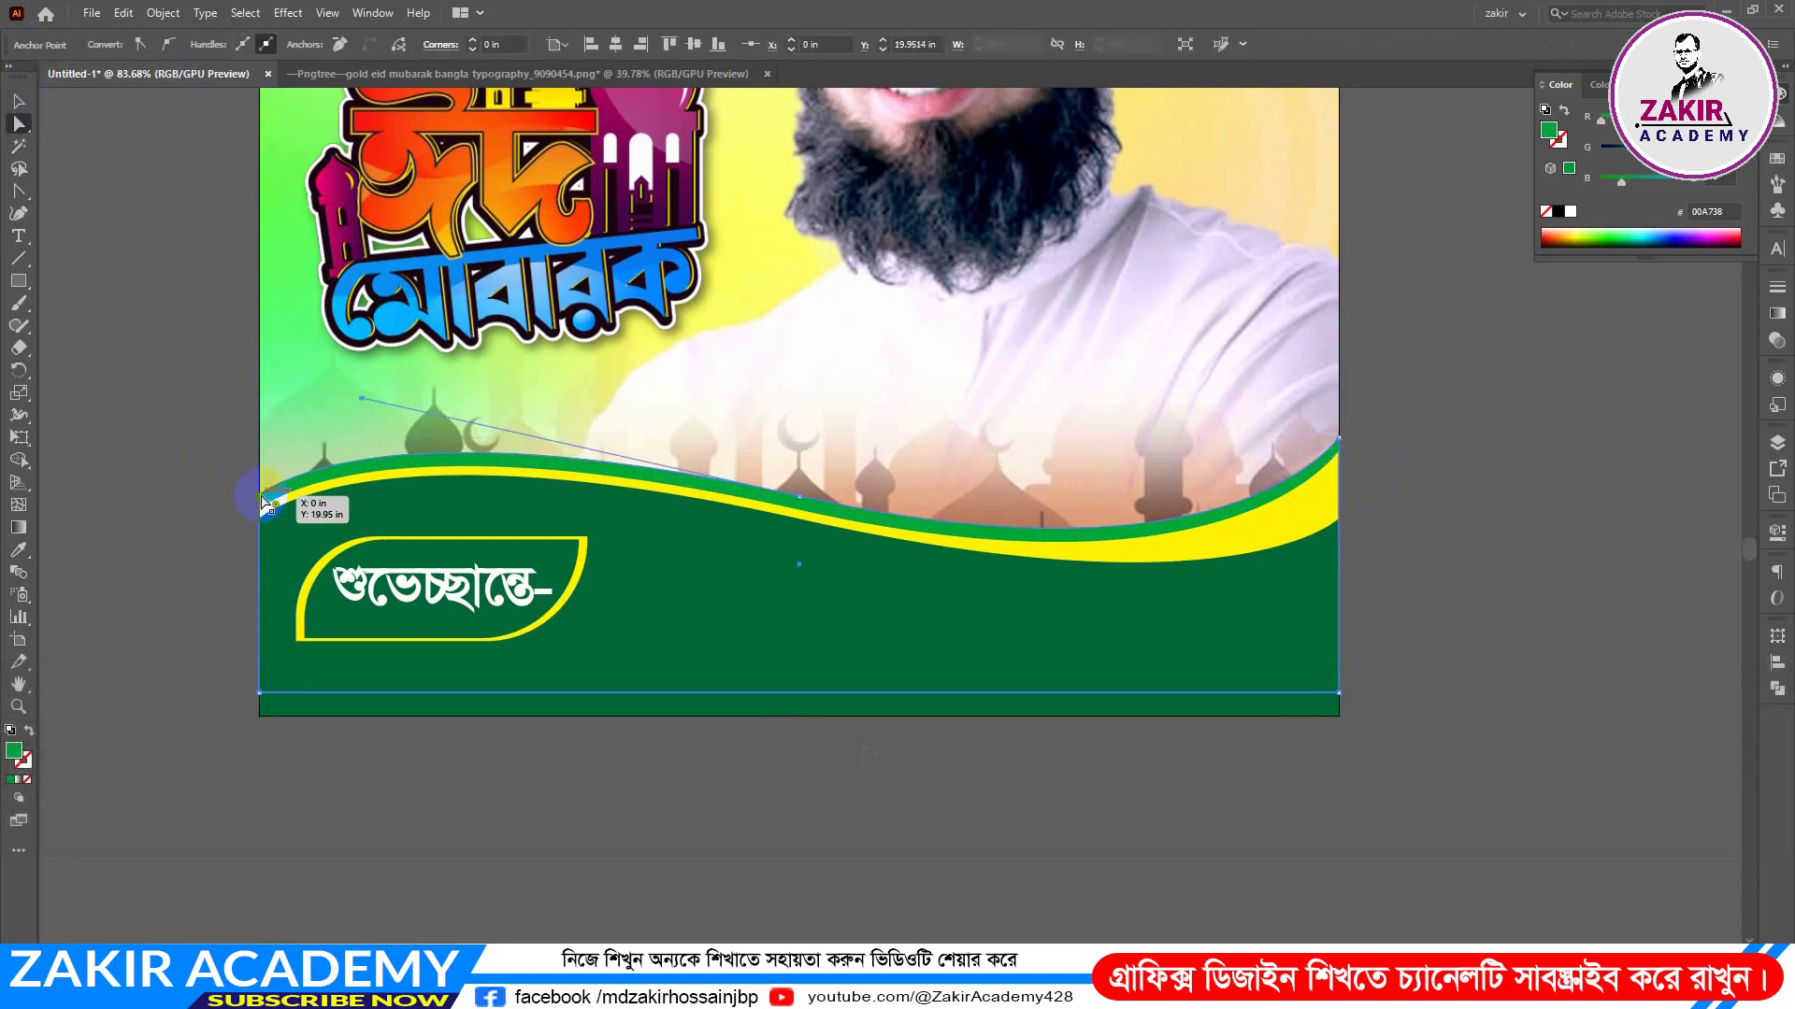
pyautogui.press('Down')
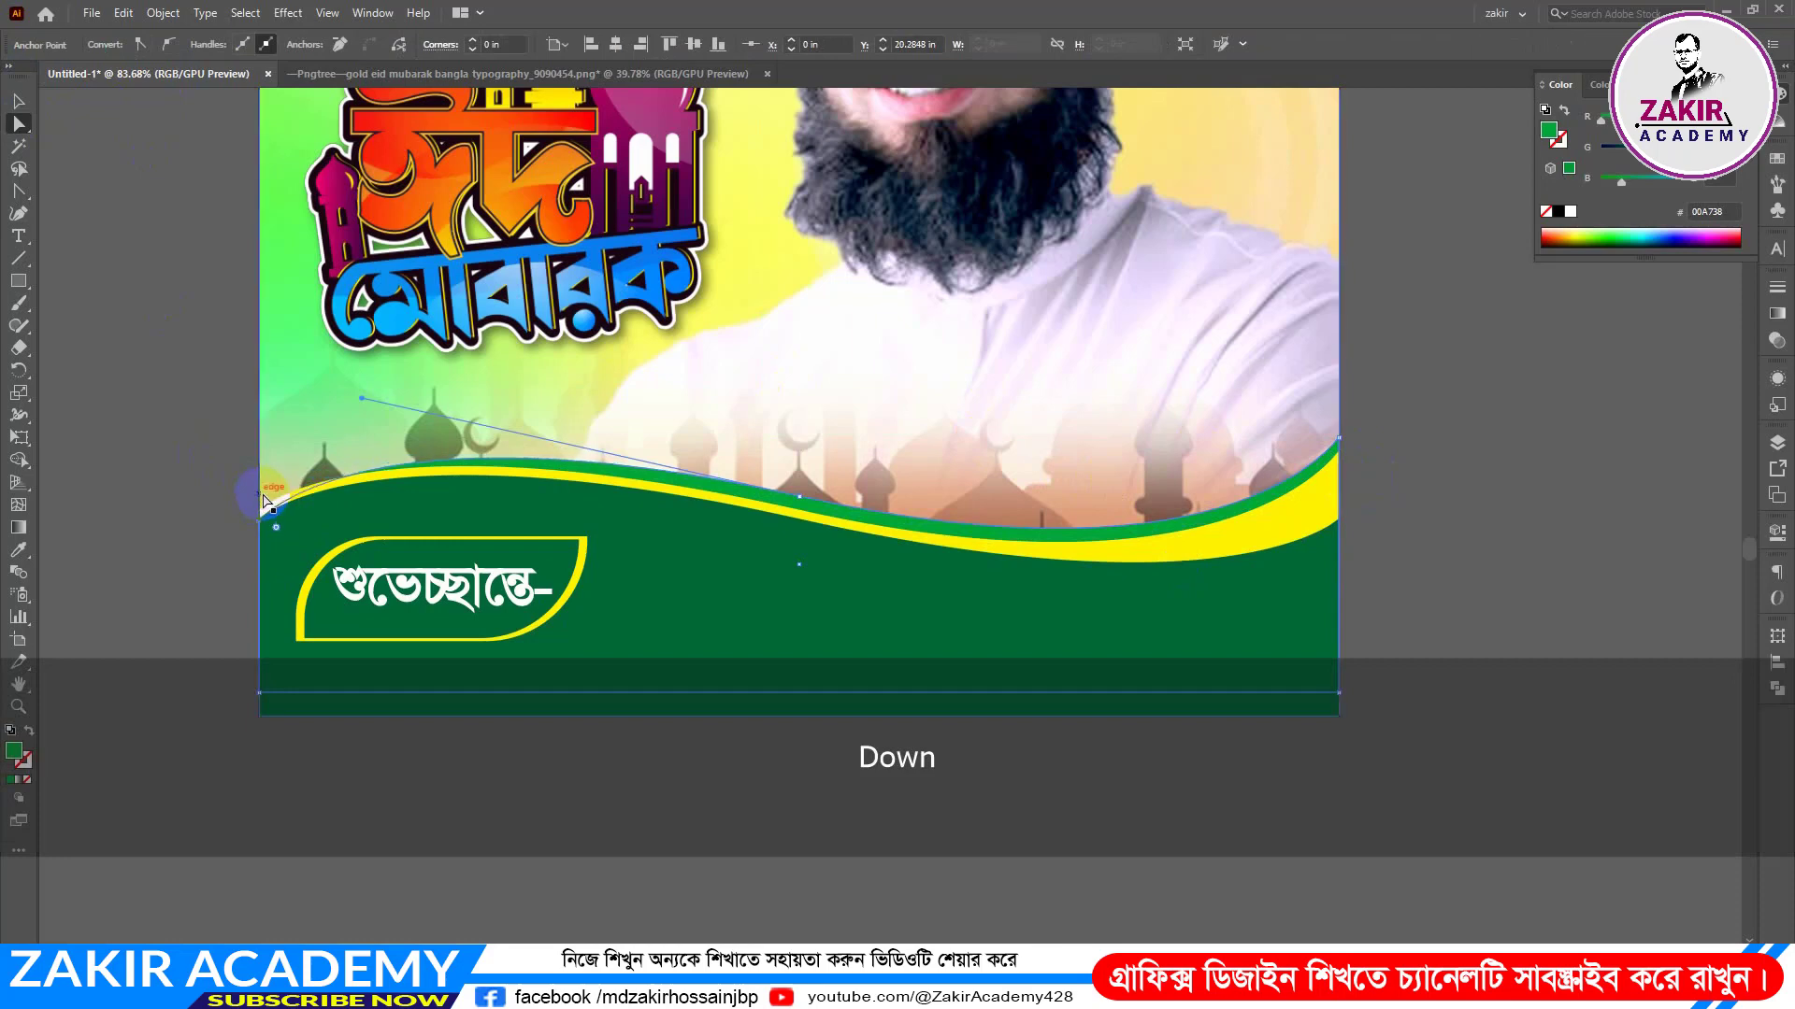
pyautogui.click(1340, 439)
pyautogui.press('Up')
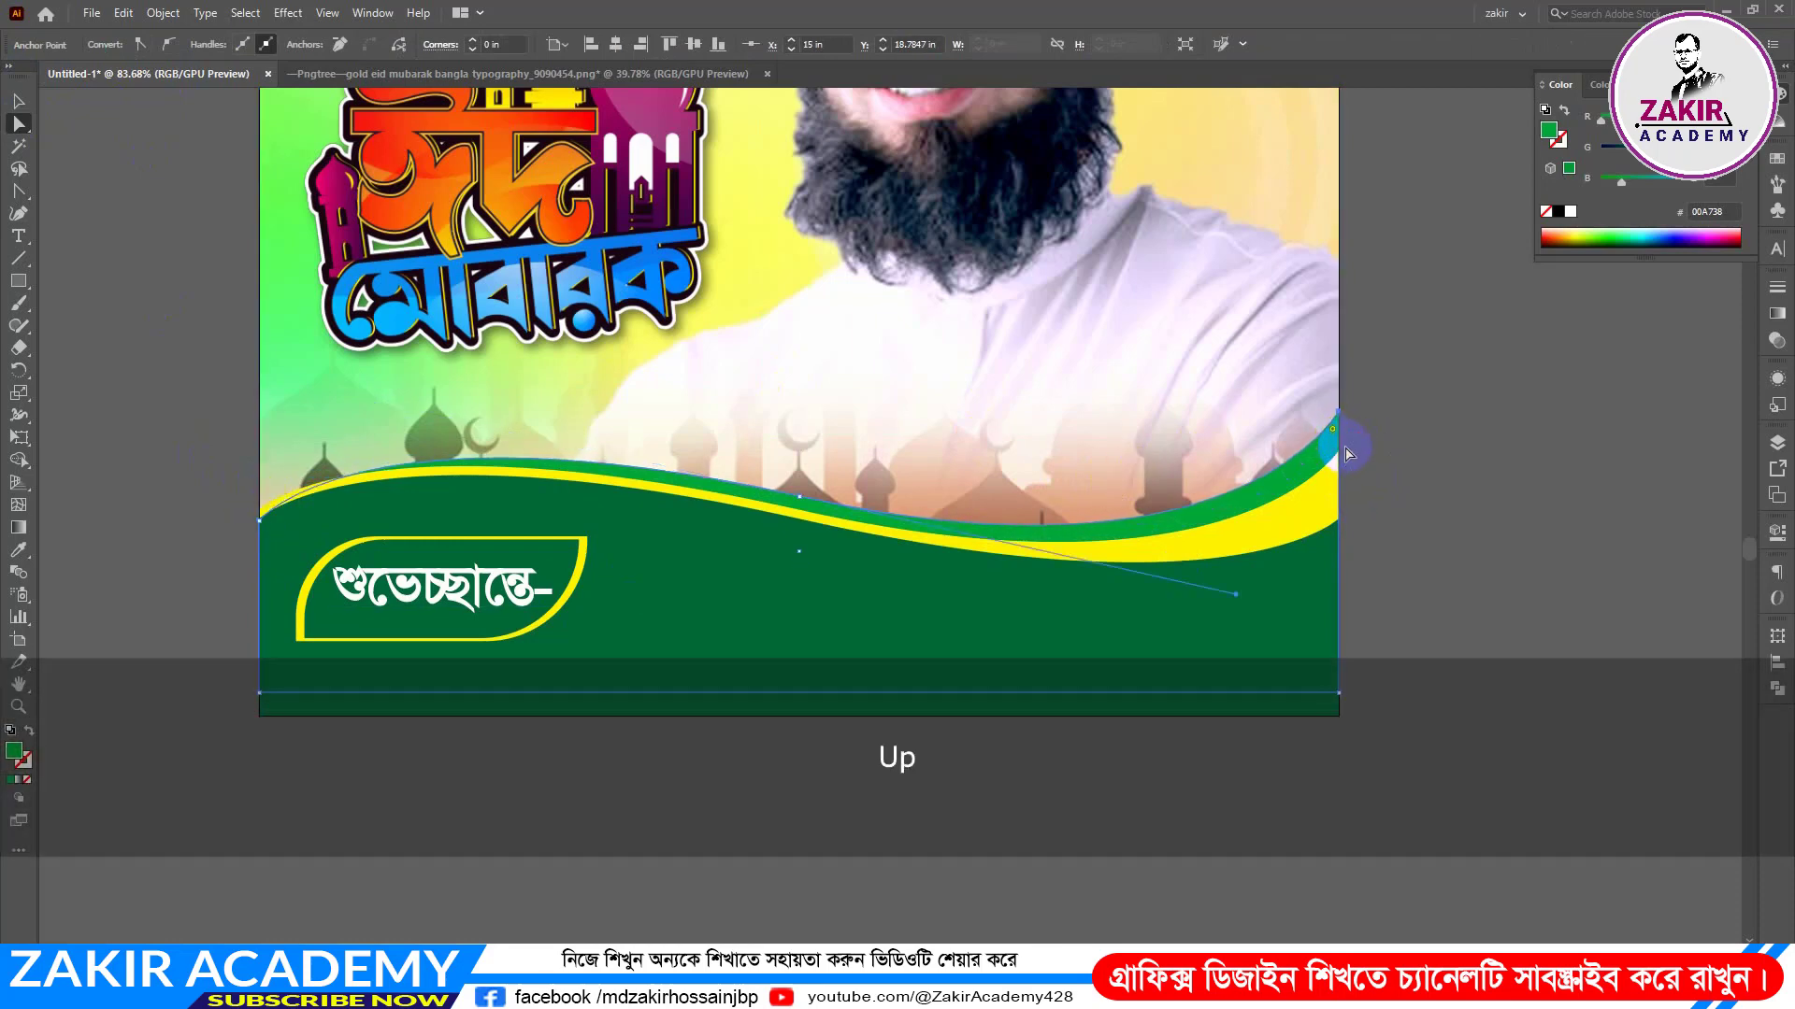
# Step: Lower the bright green wave's middle anchor to about Y 20.08 in, slightly adjust its left curve handle, and deselect the wave
pyautogui.click(801, 498)
pyautogui.press('Down')
pyautogui.press('Down')
pyautogui.press('Down')
pyautogui.press('Down')
pyautogui.press('Down')
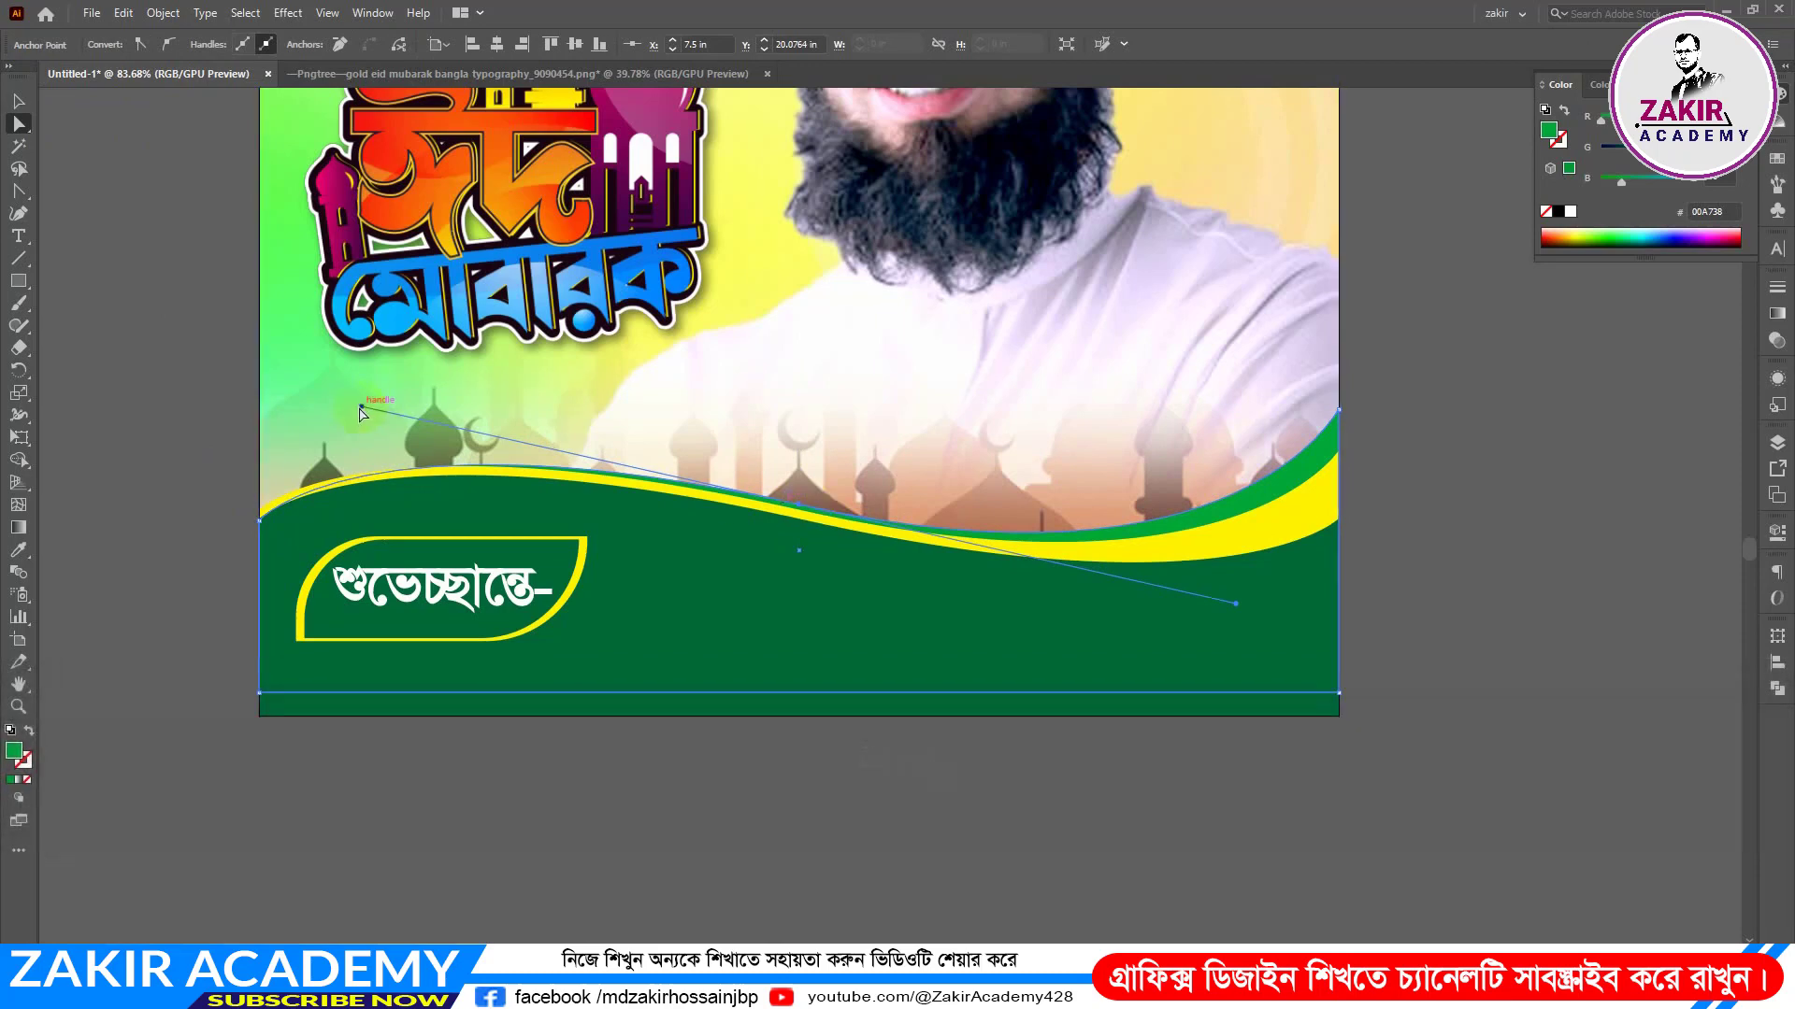
pyautogui.moveTo(362, 407); pyautogui.dragTo(365, 410)
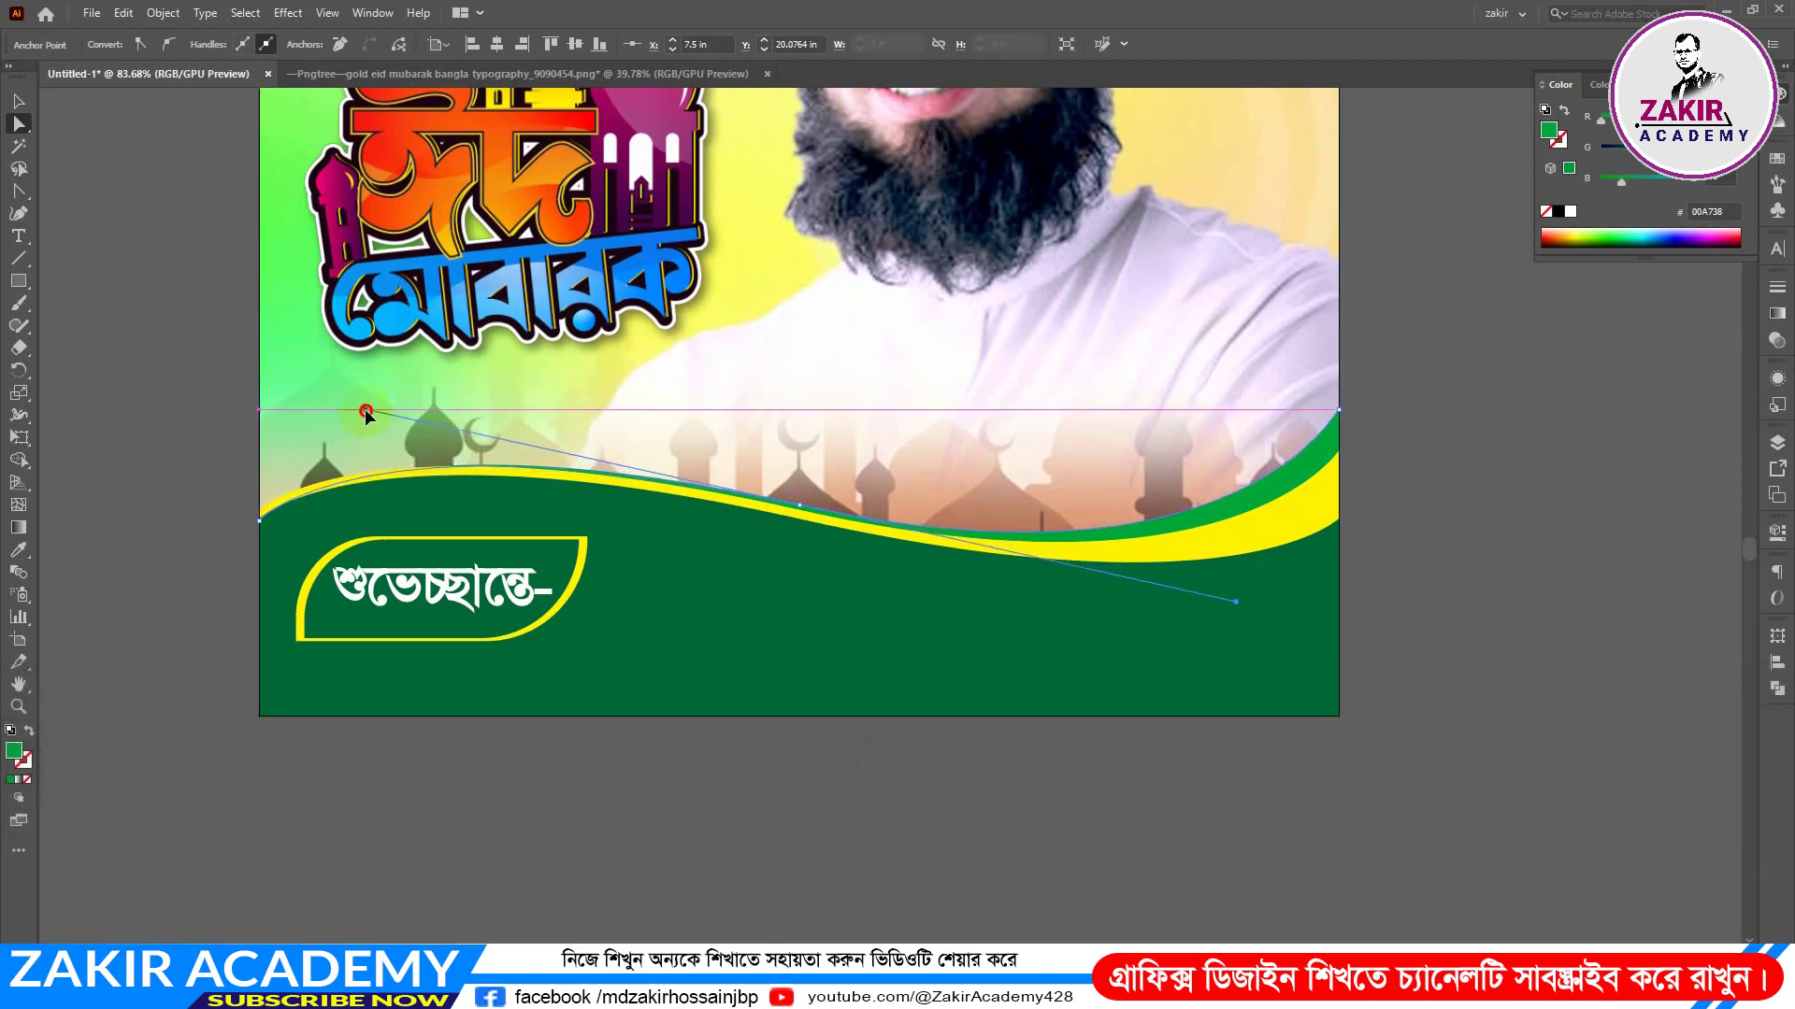
pyautogui.click(939, 680)
pyautogui.click(1204, 852)
# Step: Move the yellow sender name and job title text onto the green wave beside the label and bring it to the front
pyautogui.scroll(-3, 1029, 659)
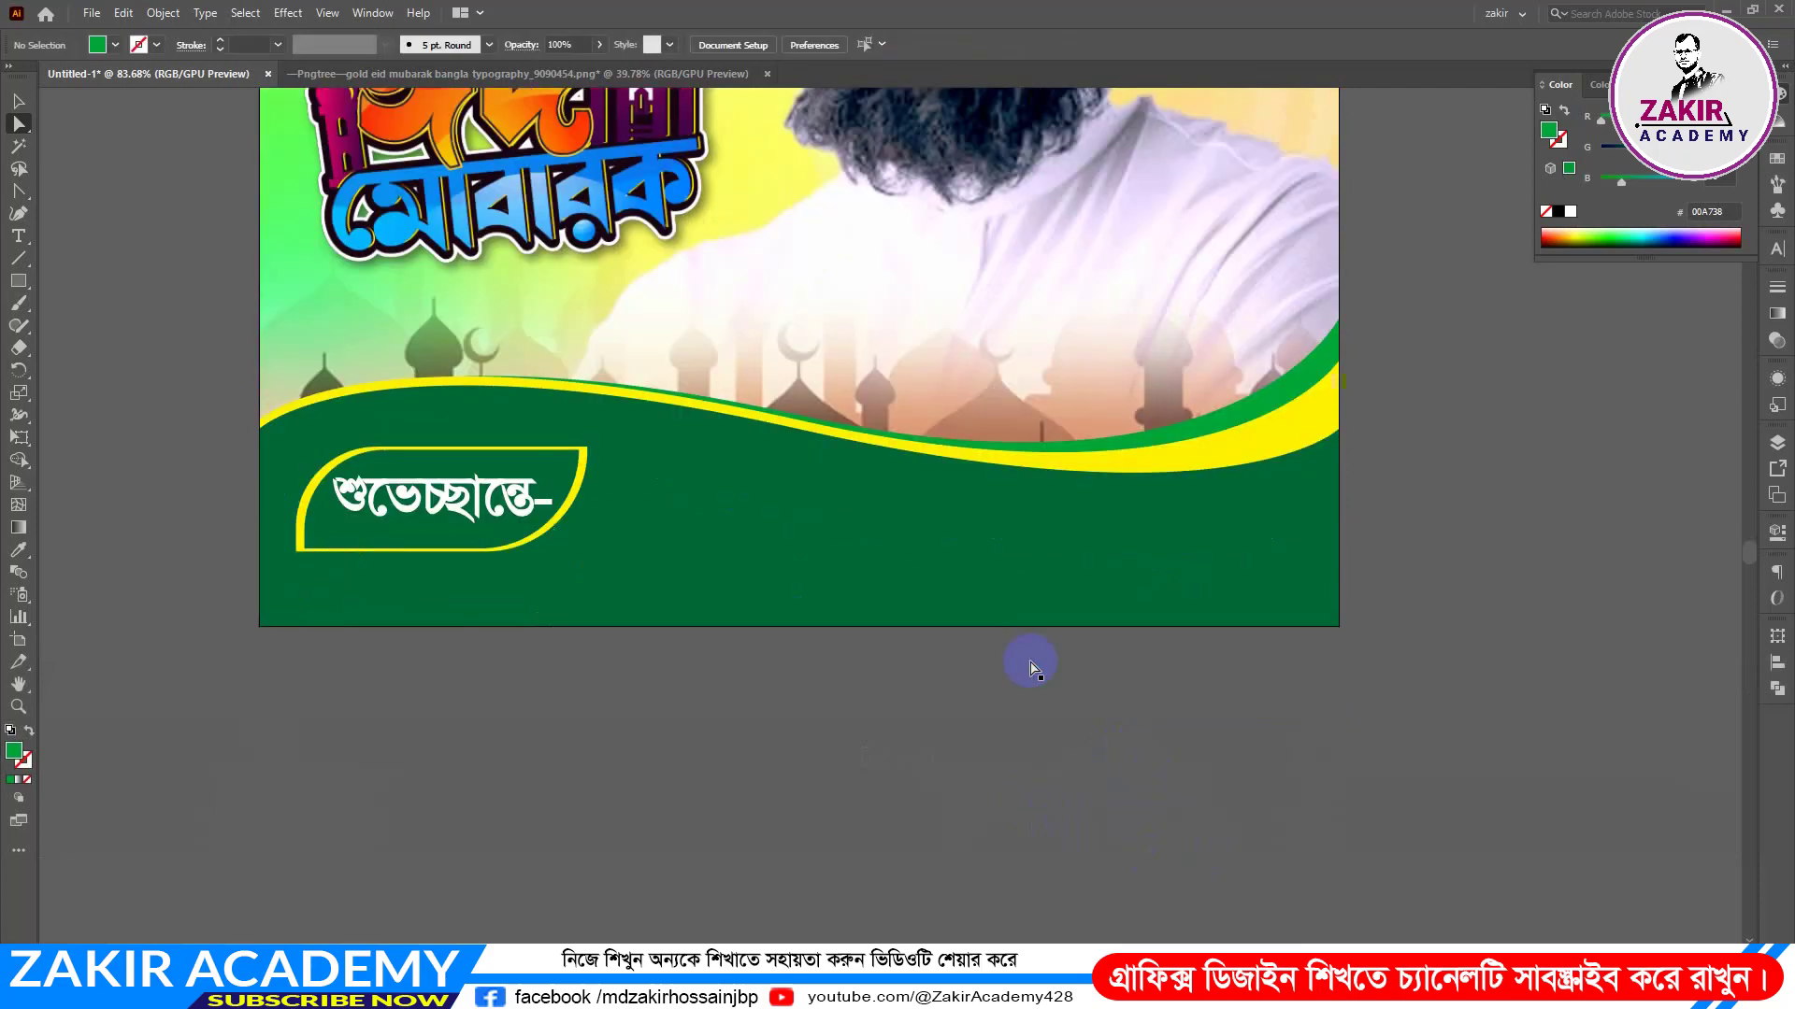
pyautogui.scroll(1, 1026, 668)
pyautogui.click(1087, 476)
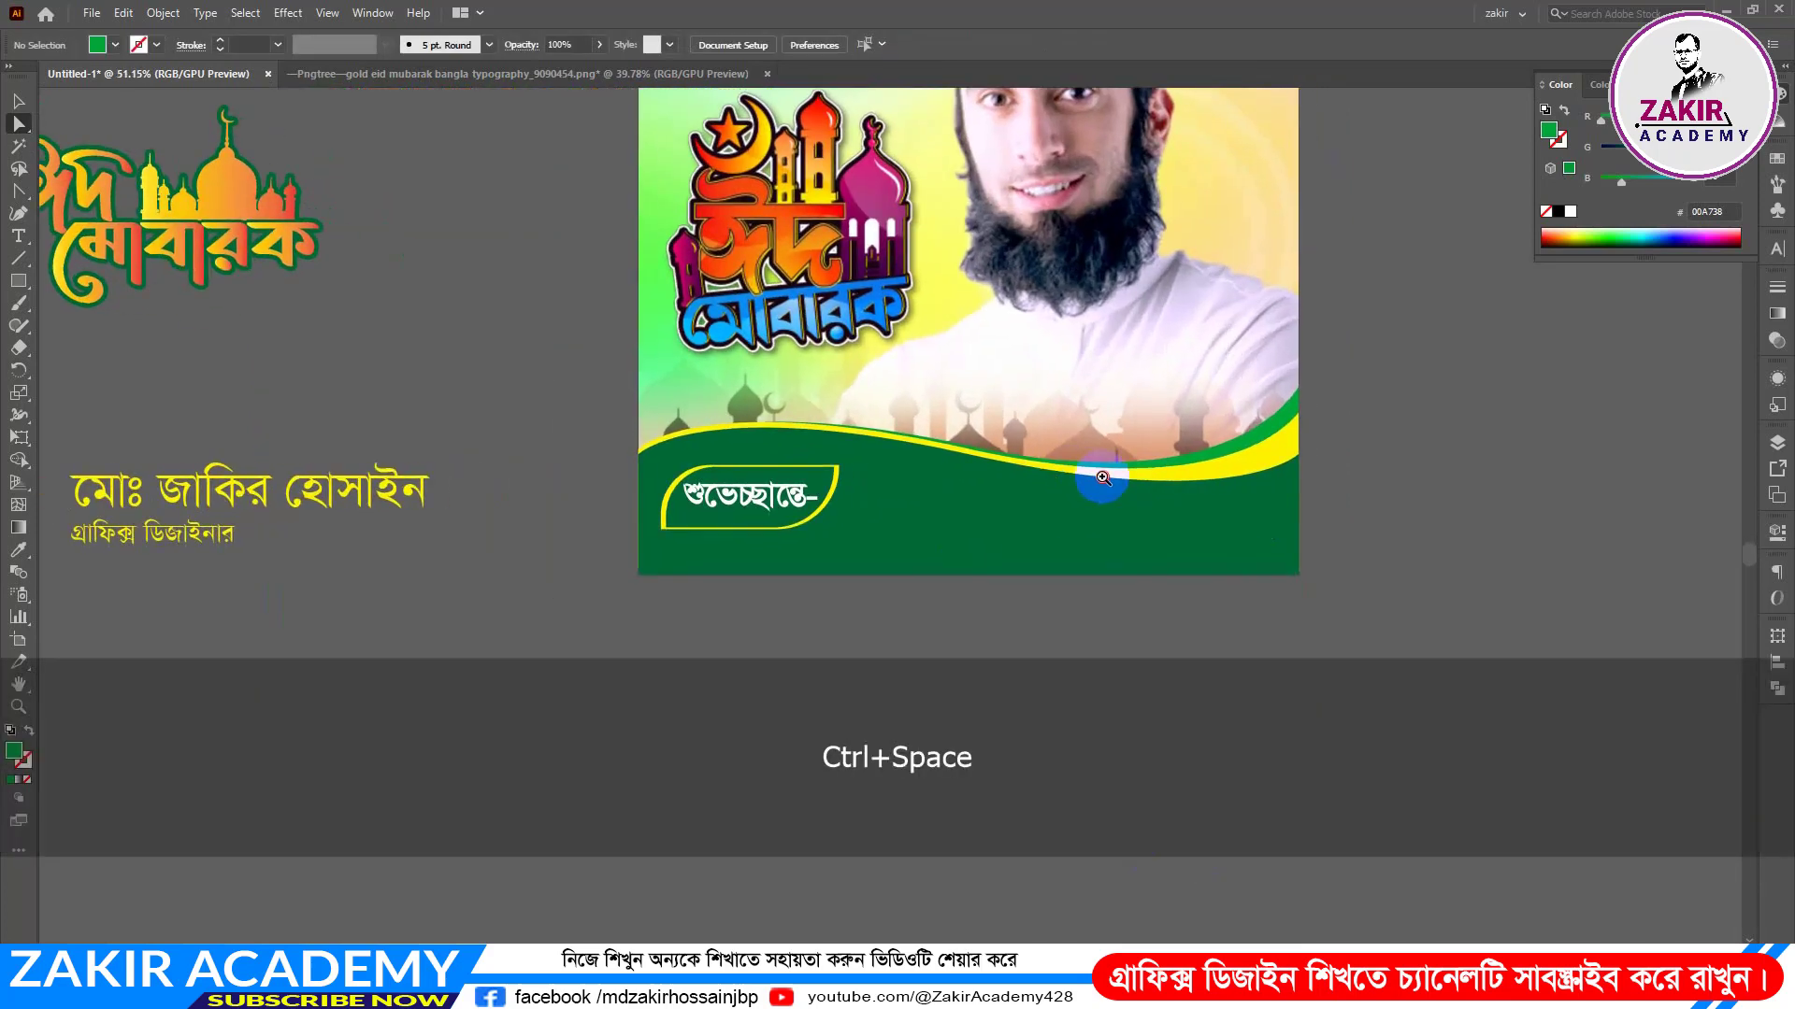
pyautogui.click(337, 512)
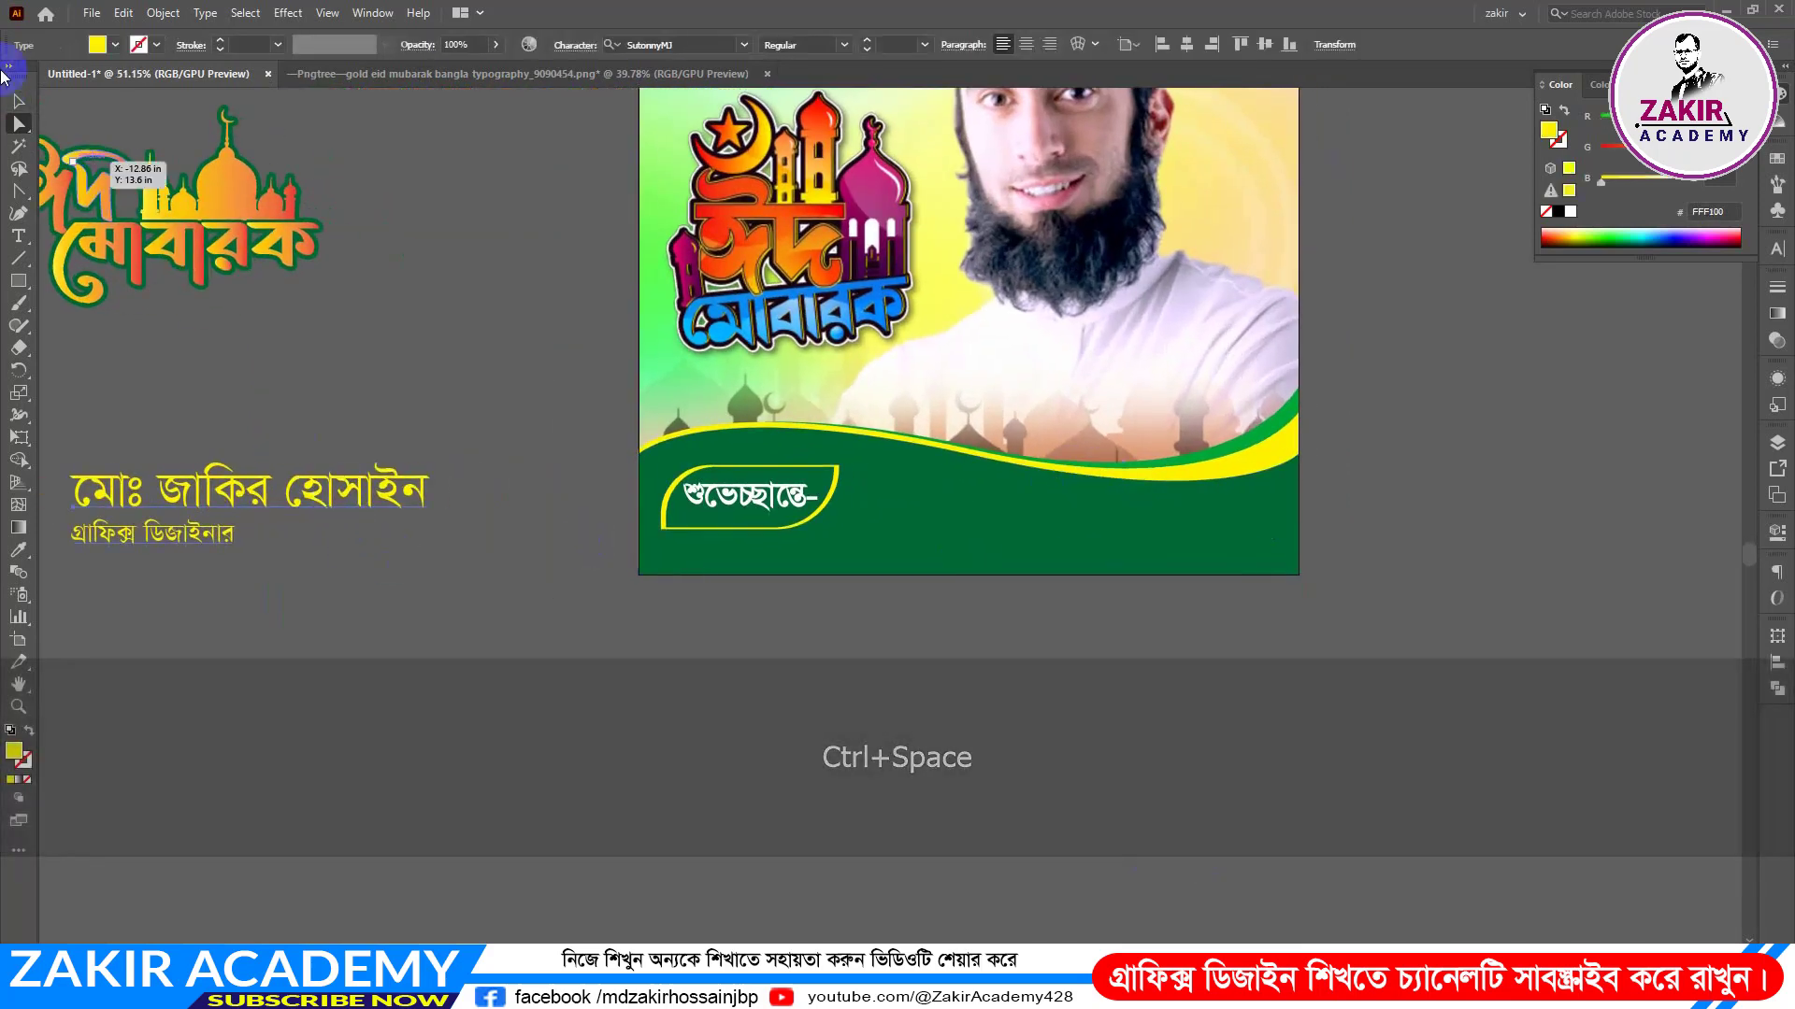
pyautogui.click(19, 102)
pyautogui.click(425, 555)
pyautogui.moveTo(379, 510); pyautogui.dragTo(1174, 533)
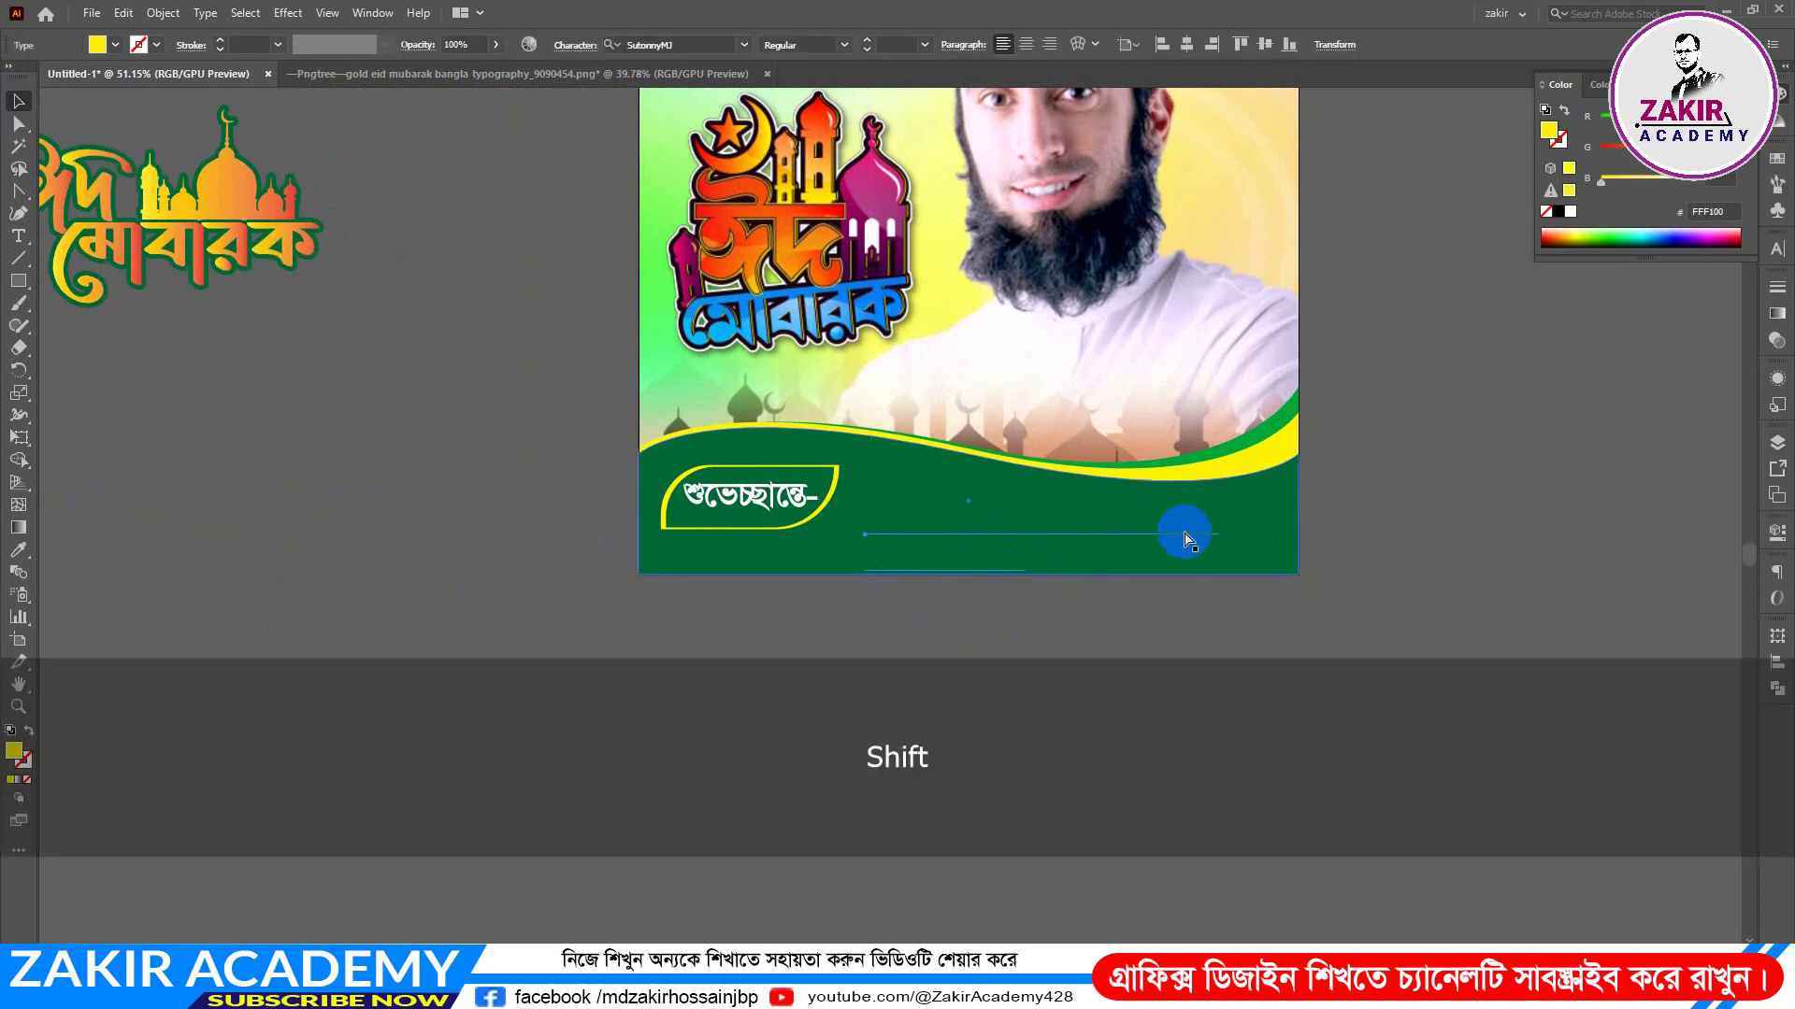
pyautogui.hotkey('ctrl', 'shift', ']')
pyautogui.hotkey('ctrl', 'shift', '[')
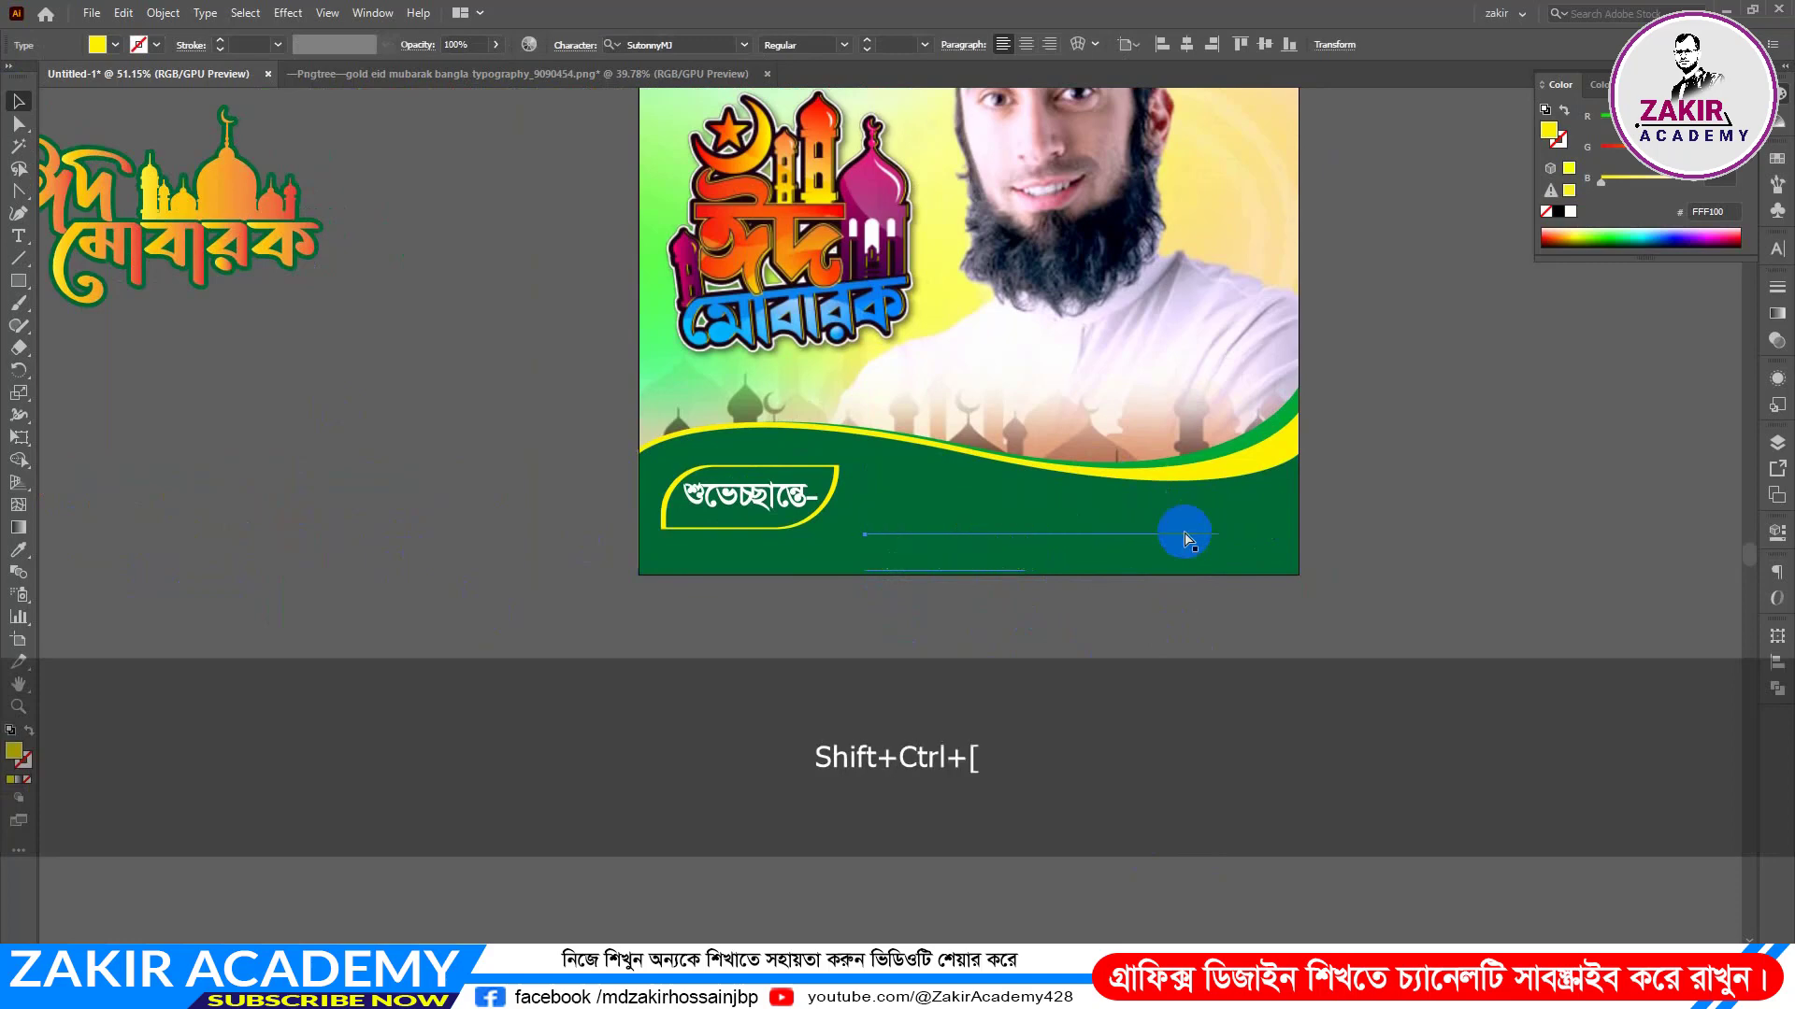
pyautogui.hotkey('ctrl', 'shift', ']')
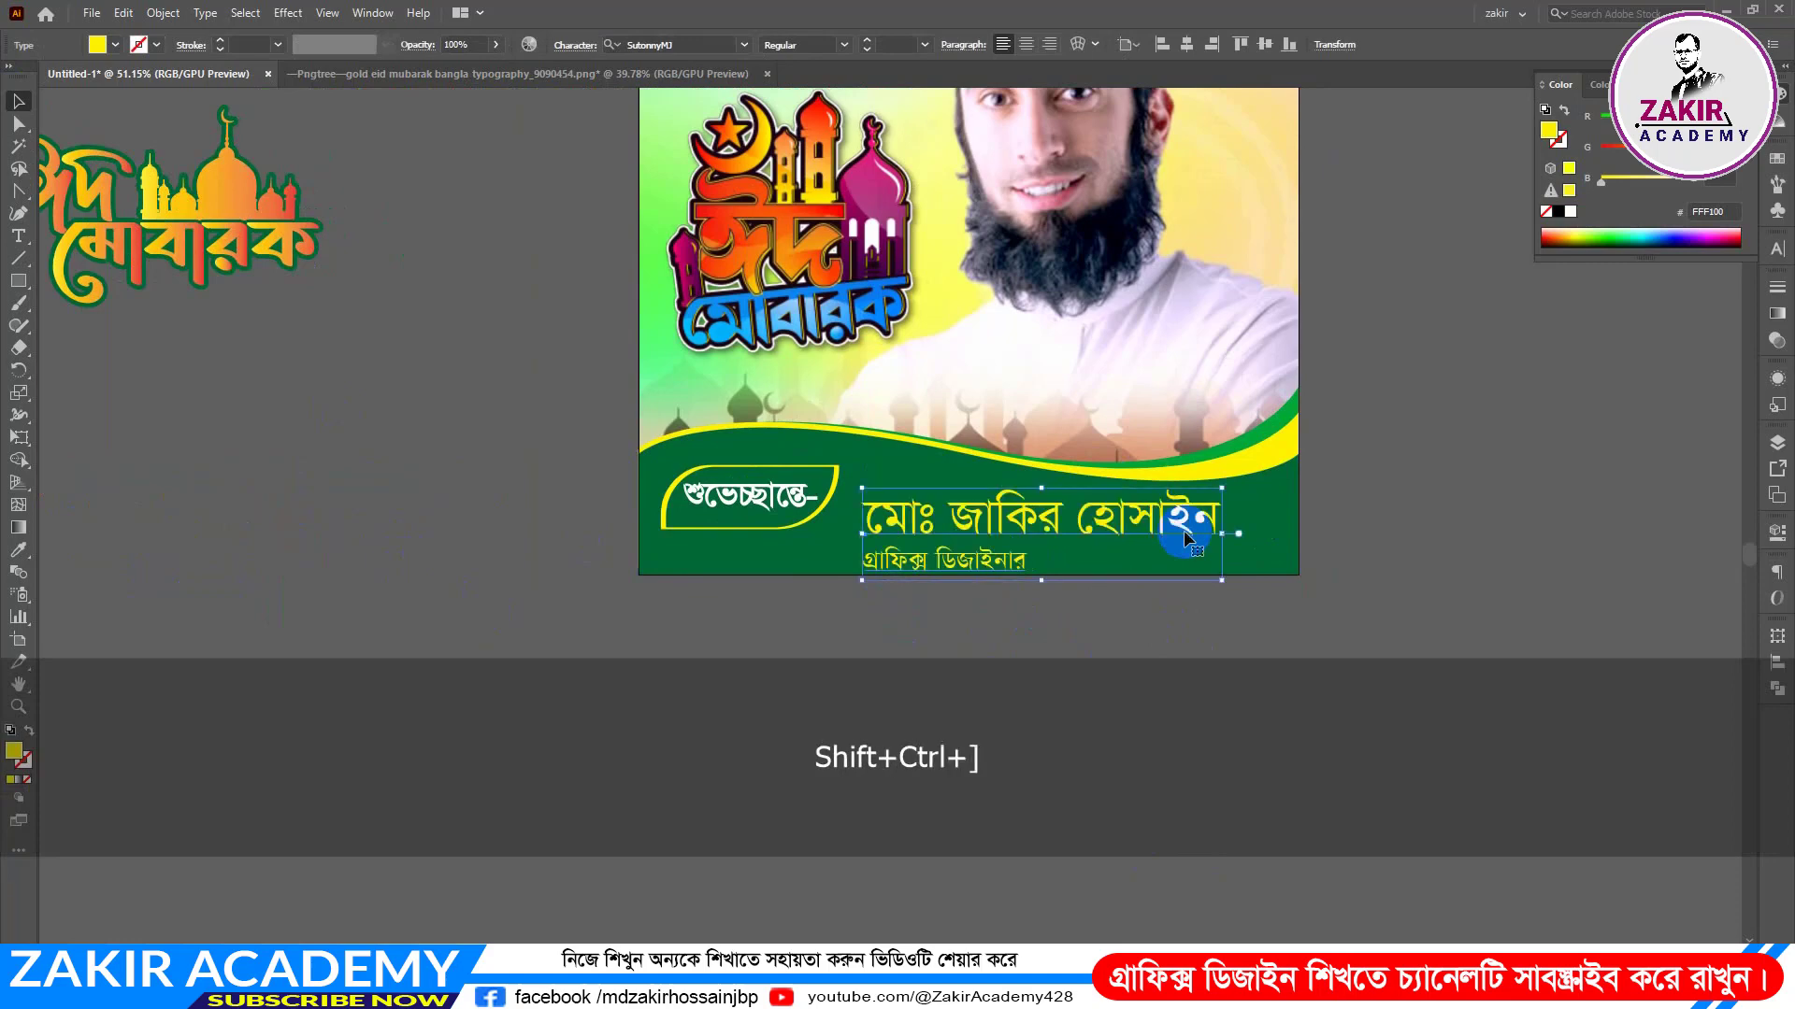
# Step: Reduce the font size of the sender name and job title text and move it slightly up and left toward the label
pyautogui.hotkey('ctrl', 'shift', ',')
pyautogui.hotkey('ctrl', 'shift', ',')
pyautogui.hotkey('ctrl', 'shift', ',')
pyautogui.hotkey('ctrl', 'shift', ',')
pyautogui.hotkey('ctrl', 'shift', ',')
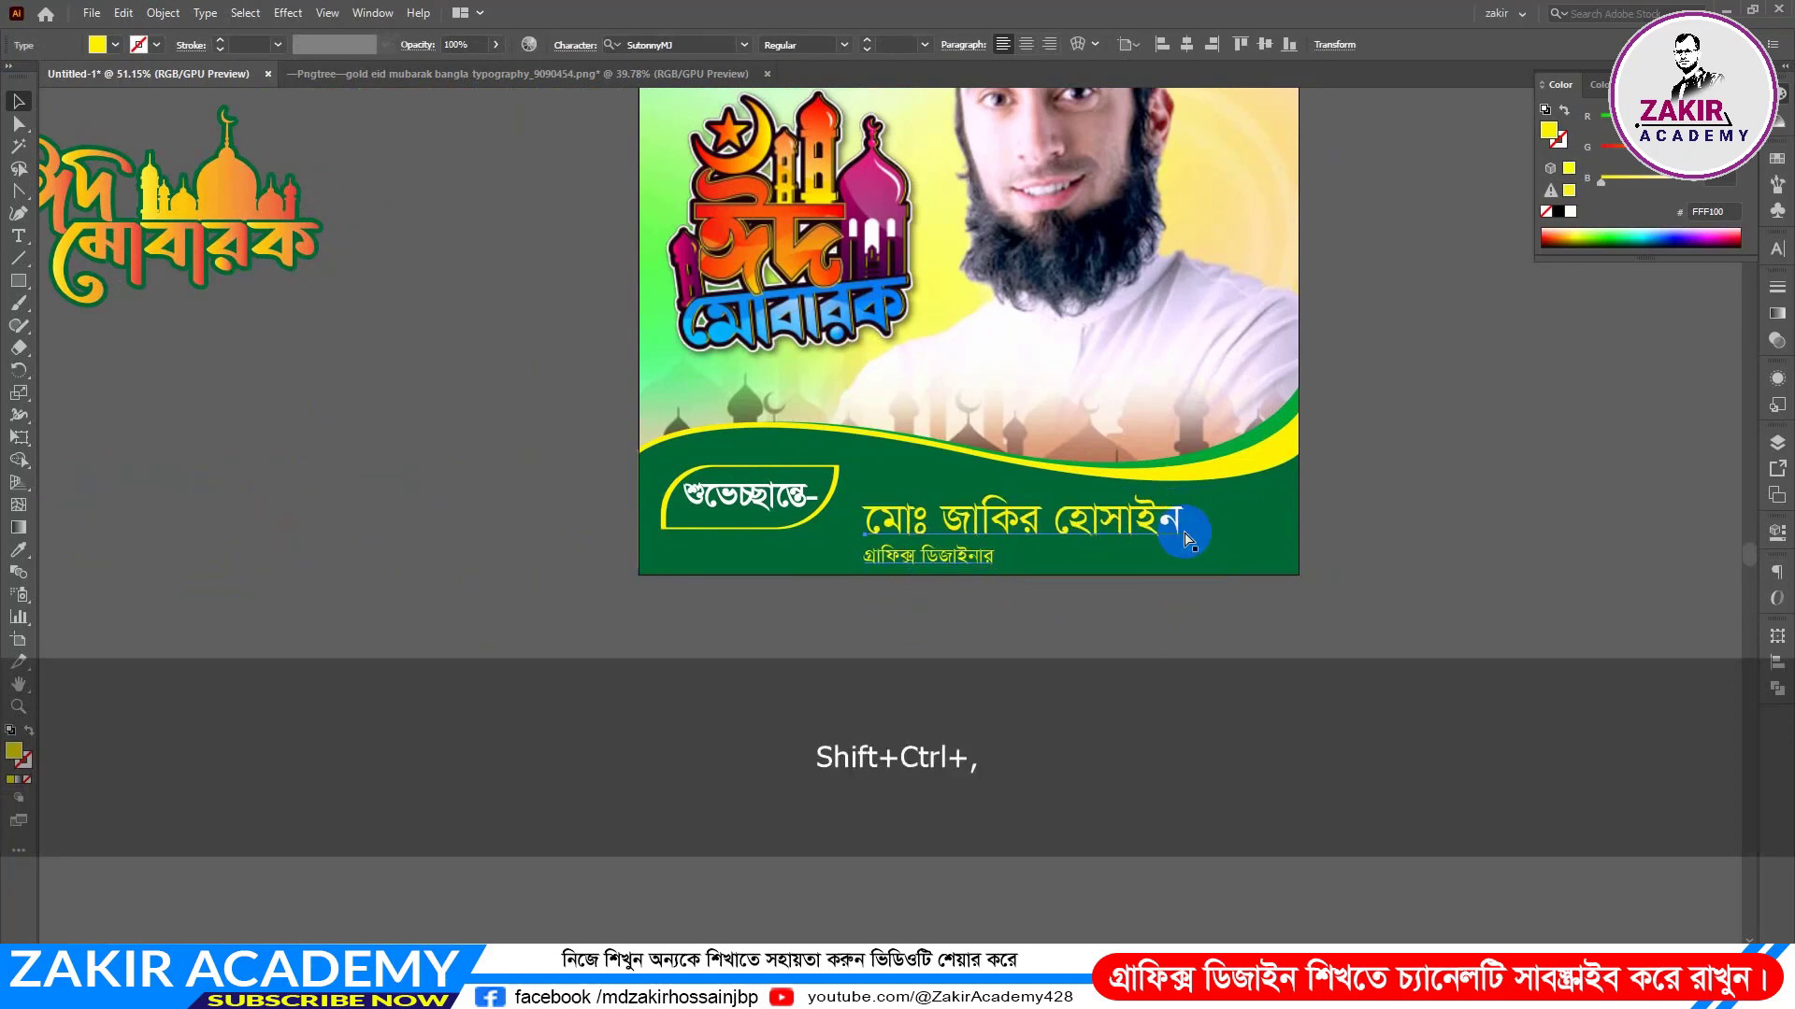
pyautogui.hotkey('ctrl', 'shift', ',')
pyautogui.click(1069, 694)
pyautogui.hotkey('ctrl', 'space')
pyautogui.moveTo(1074, 573); pyautogui.dragTo(1199, 621)
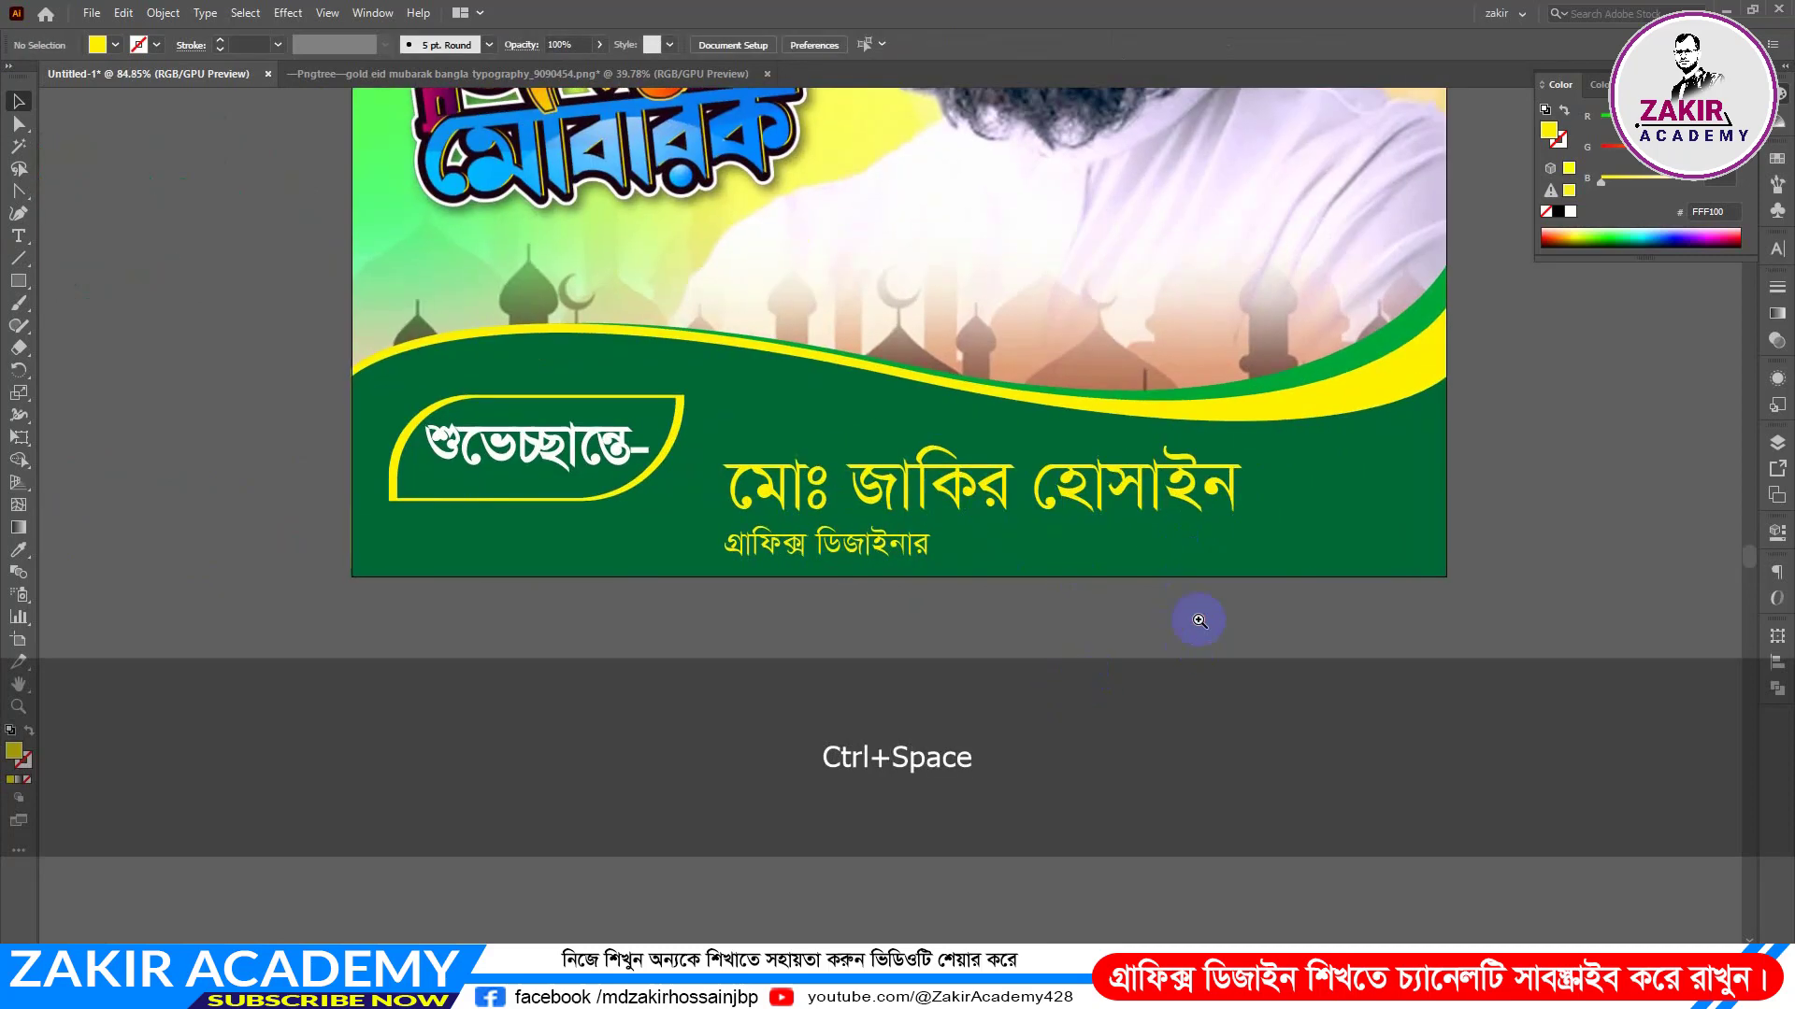
pyautogui.click(1136, 479)
pyautogui.moveTo(1136, 479); pyautogui.dragTo(1127, 463)
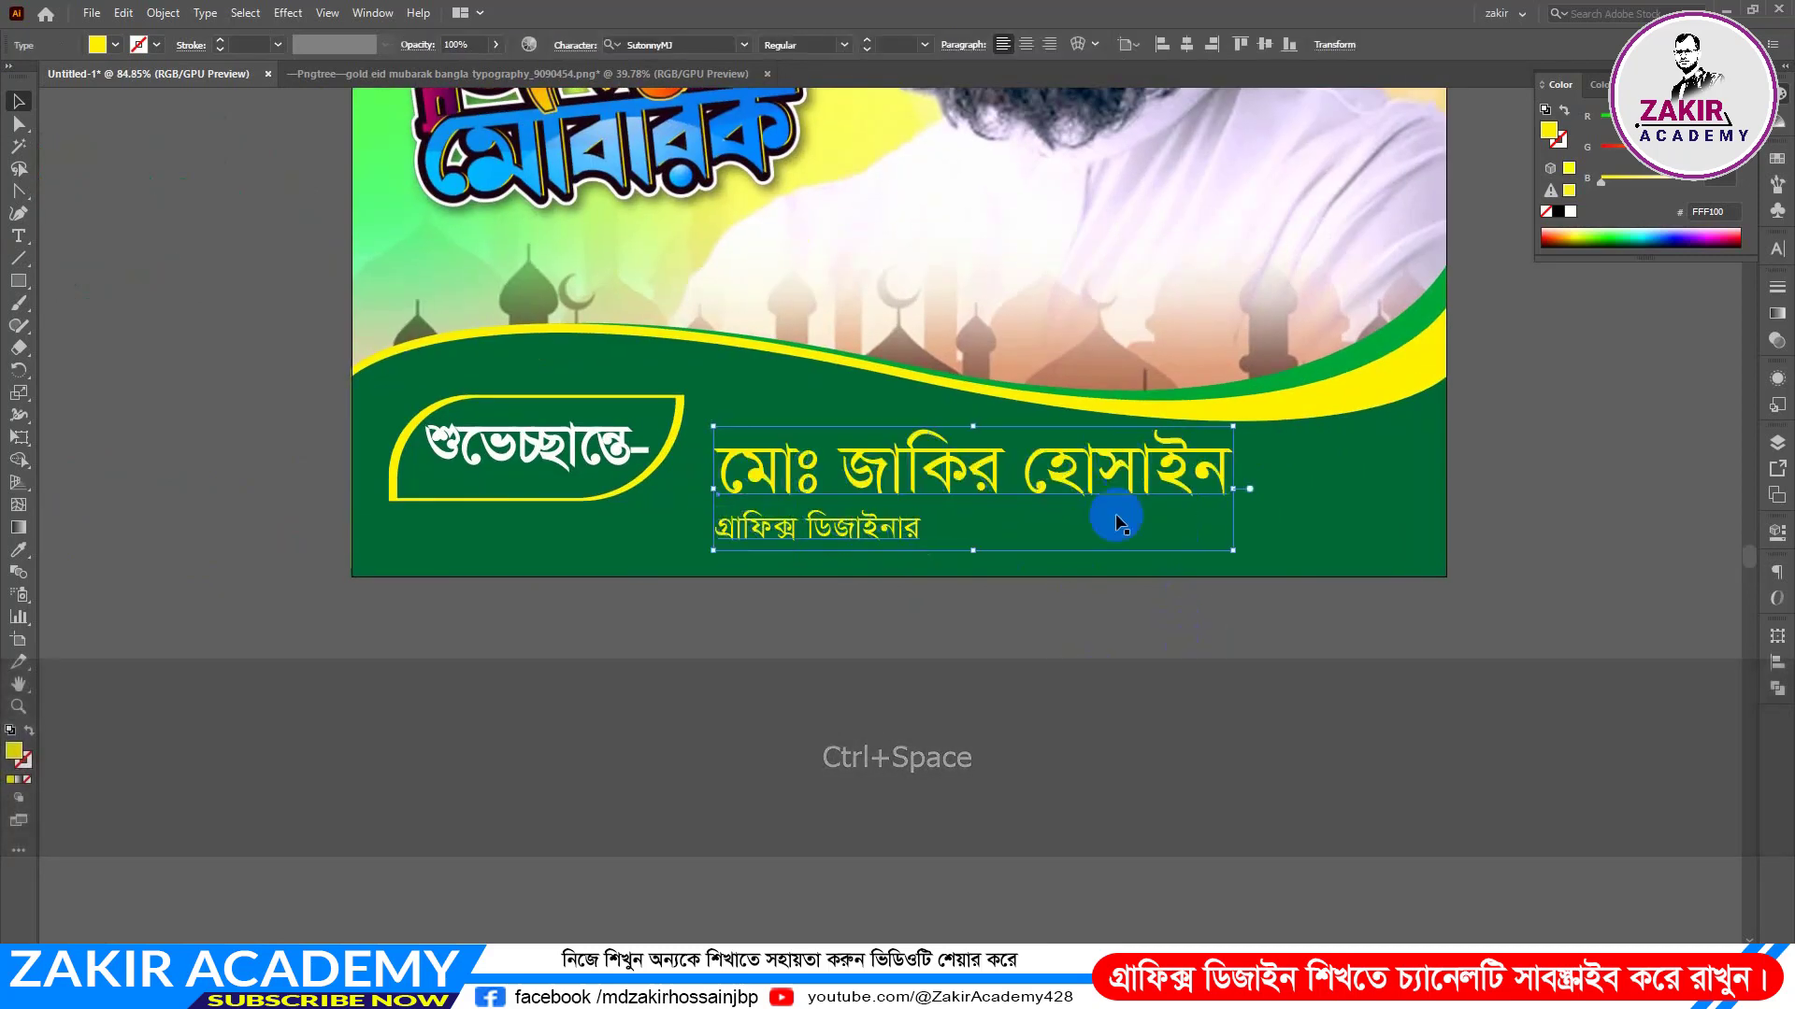
# Step: Change the font of the sender name and job title text to UrmeeMJ and deselect it
pyautogui.click(1778, 248)
pyautogui.click(1661, 268)
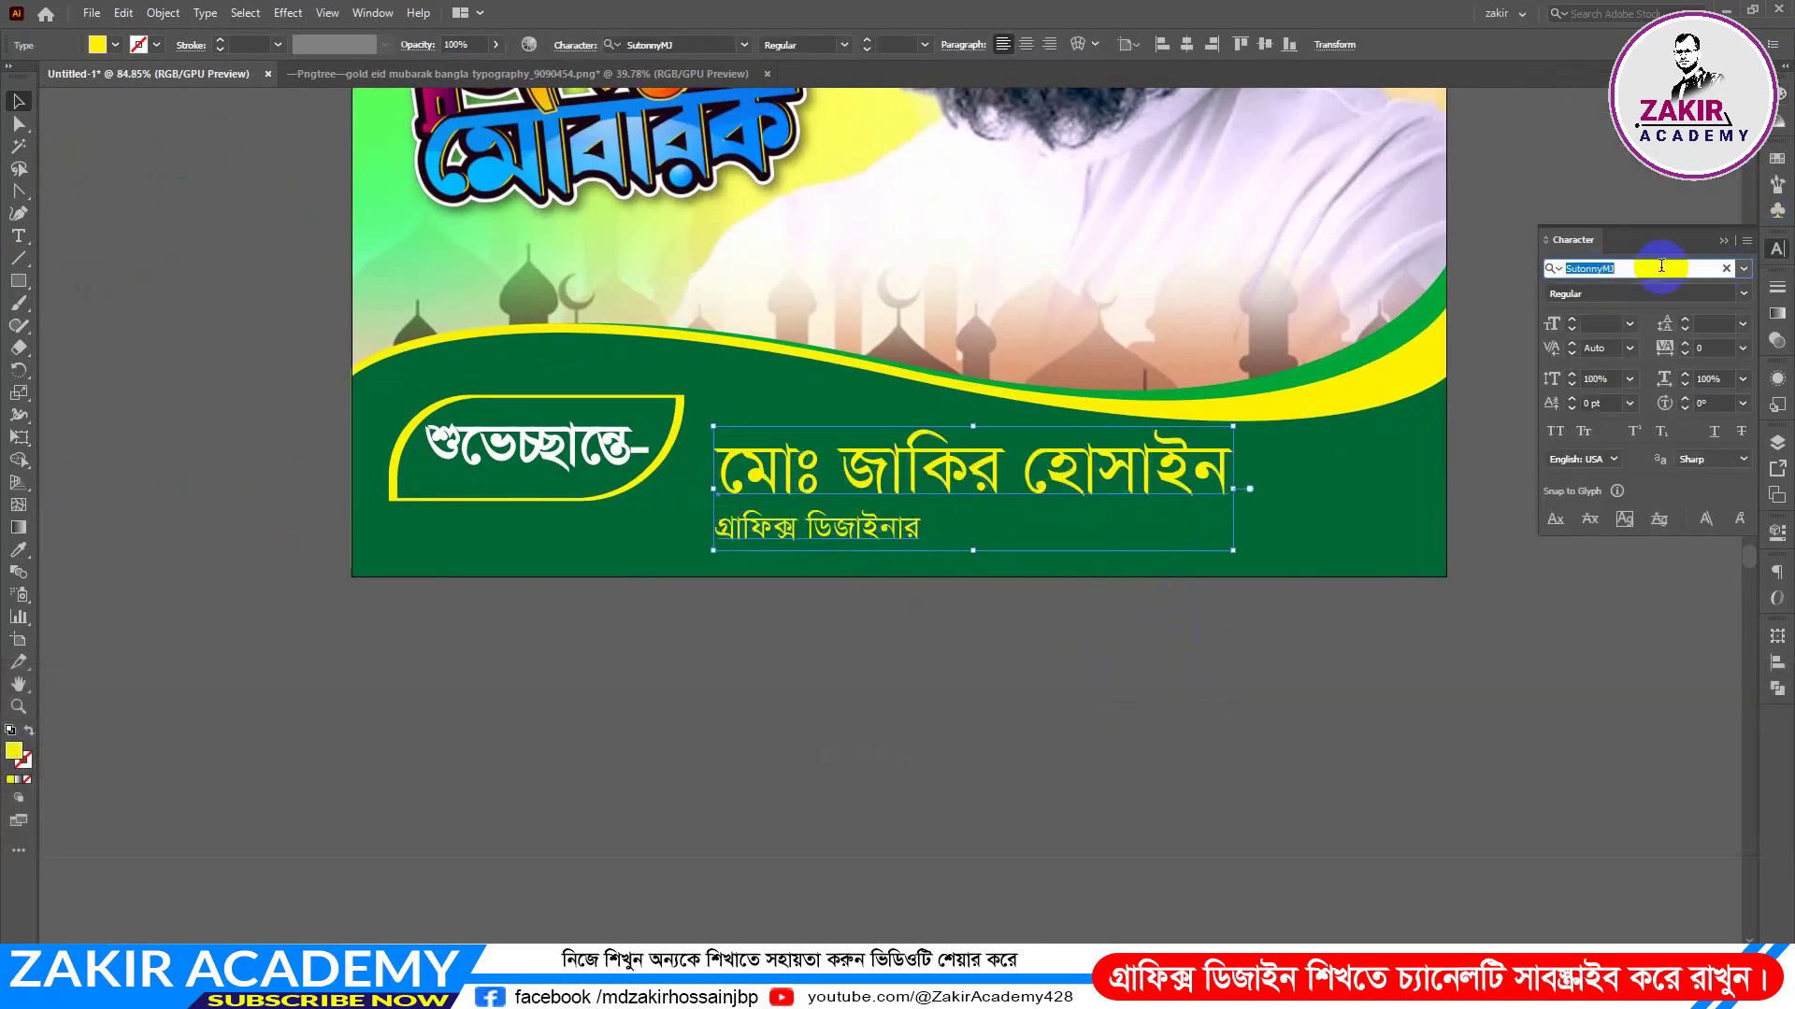
pyautogui.press('Down')
pyautogui.press('Down')
pyautogui.press('Down')
pyautogui.press('Down')
pyautogui.press('Down')
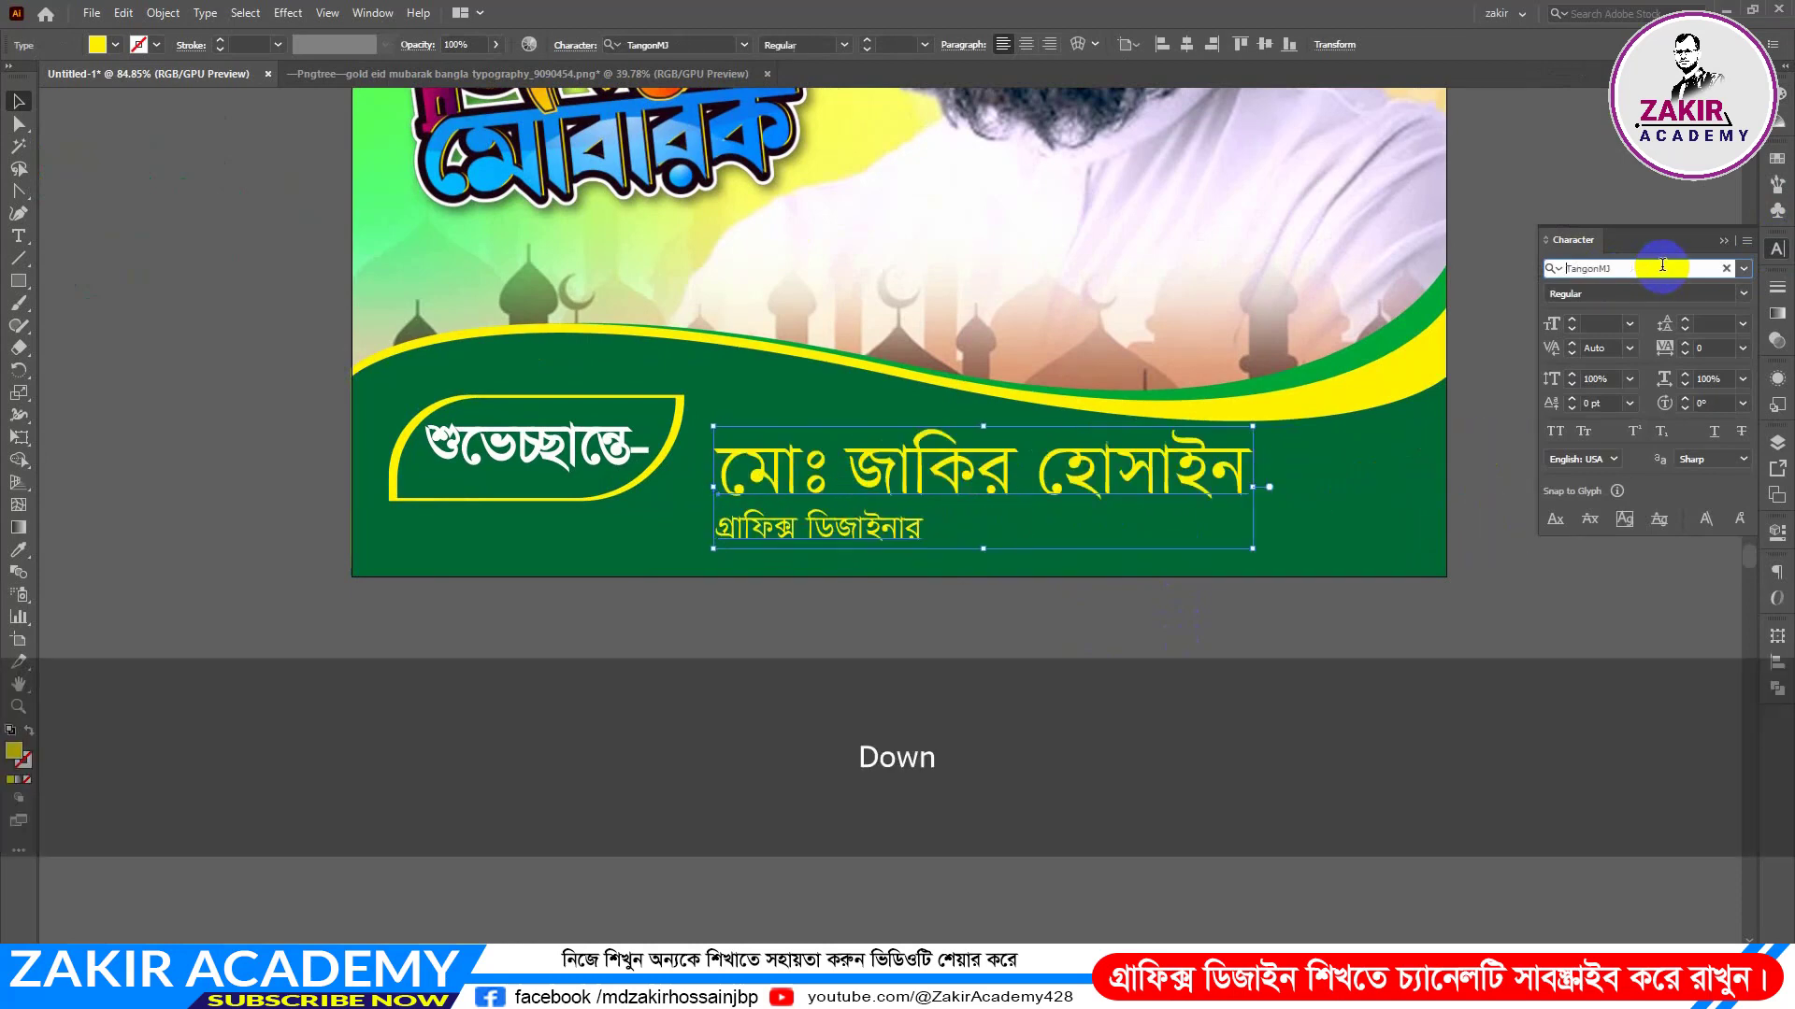
pyautogui.press('Down')
pyautogui.press('Down')
pyautogui.press('Down')
pyautogui.press('Down')
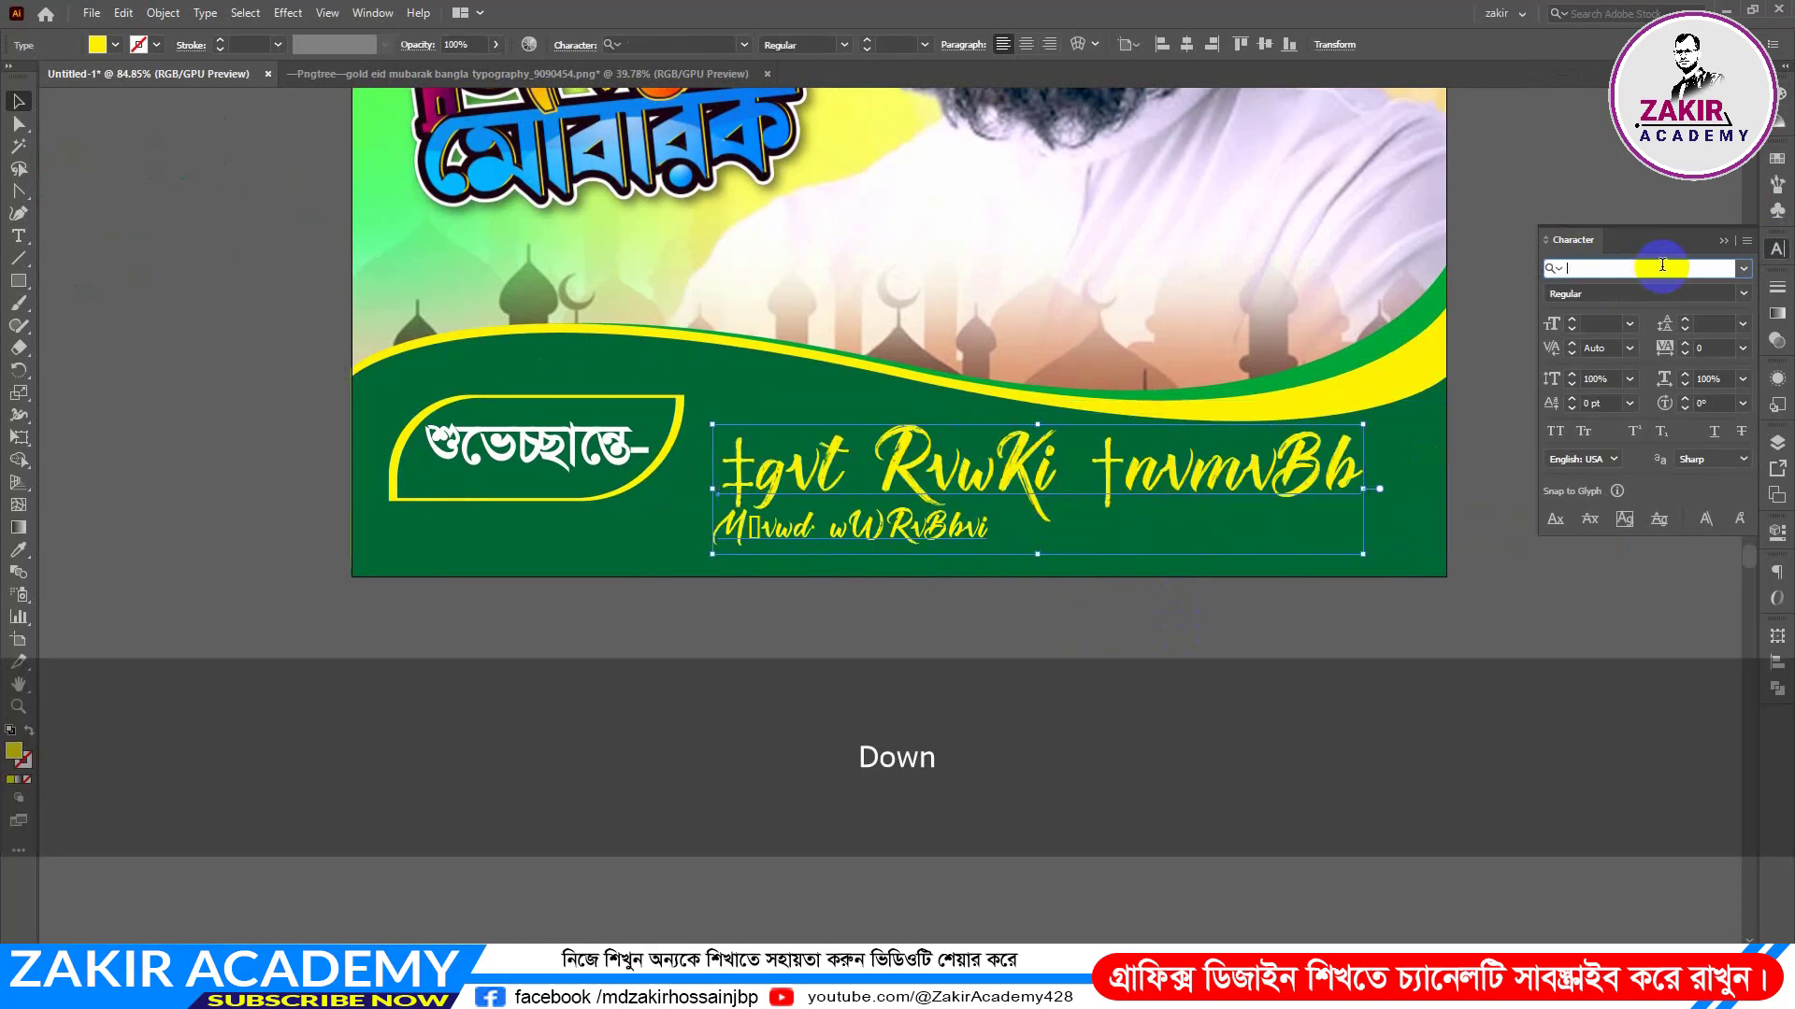
pyautogui.press('Down')
pyautogui.press('Down')
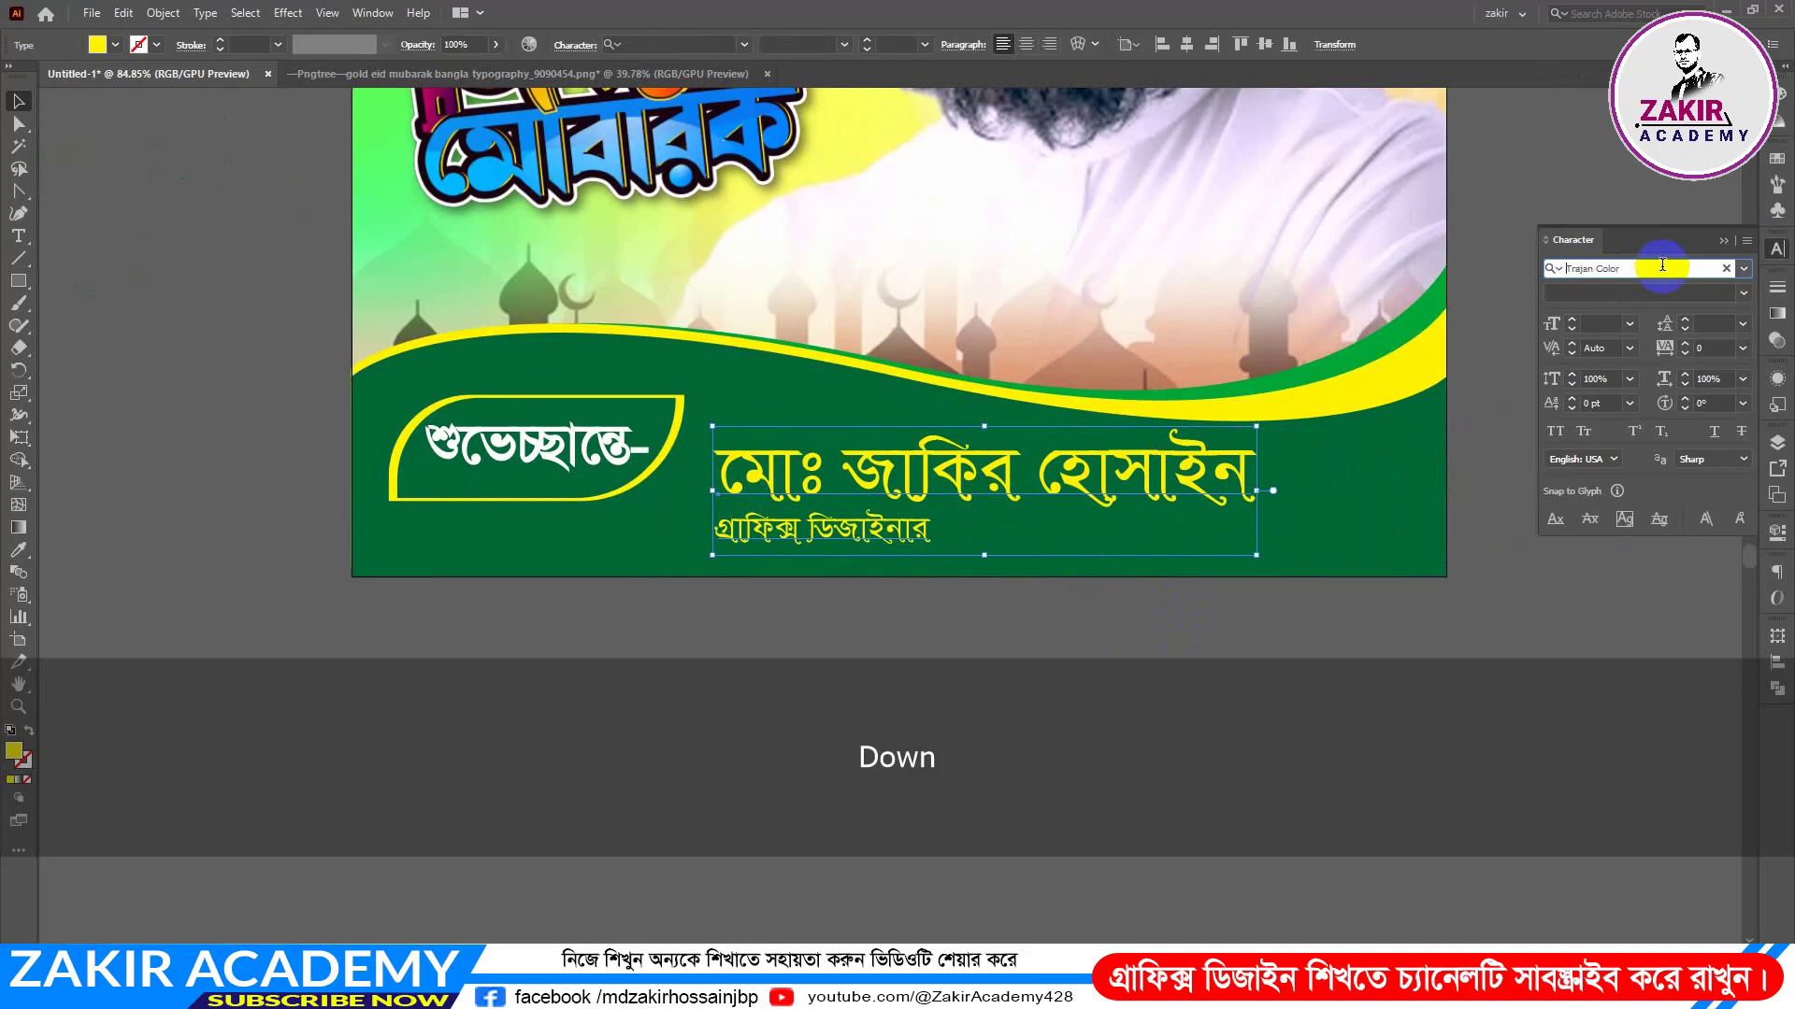
pyautogui.press('Down')
pyautogui.press('Down')
pyautogui.press('Down')
pyautogui.press('Down')
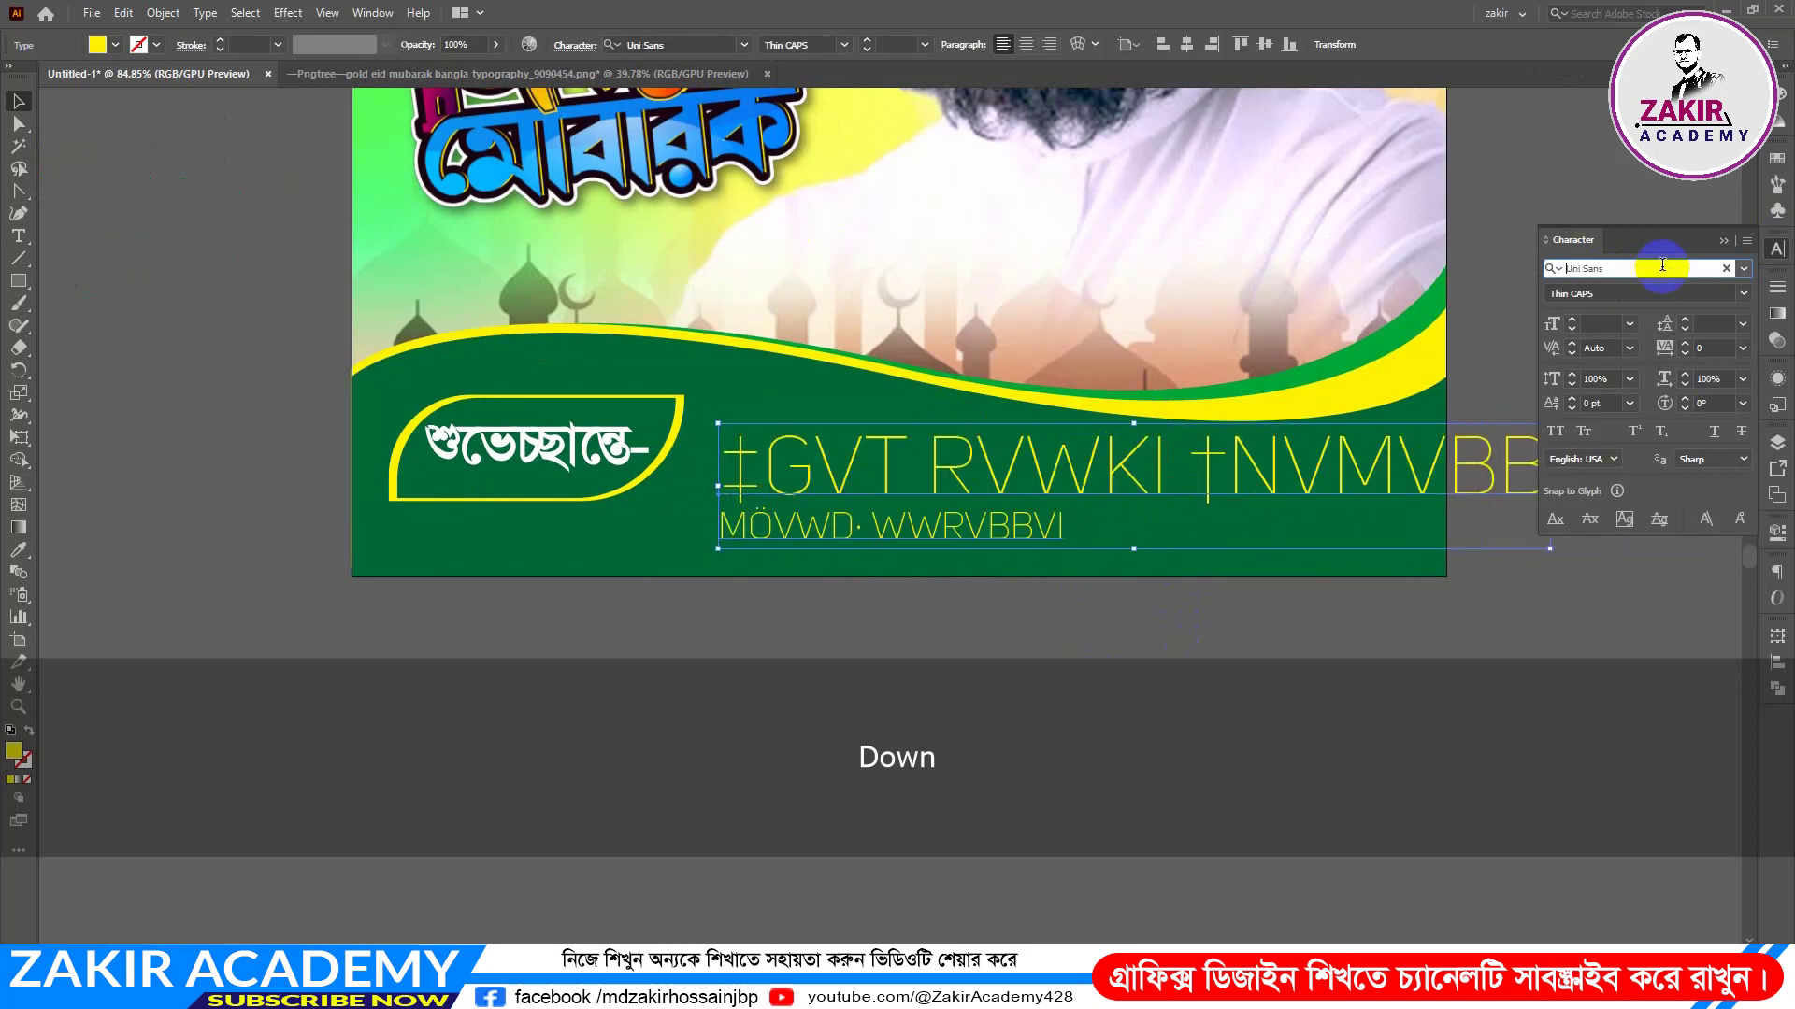
pyautogui.press('Down')
pyautogui.press('Up')
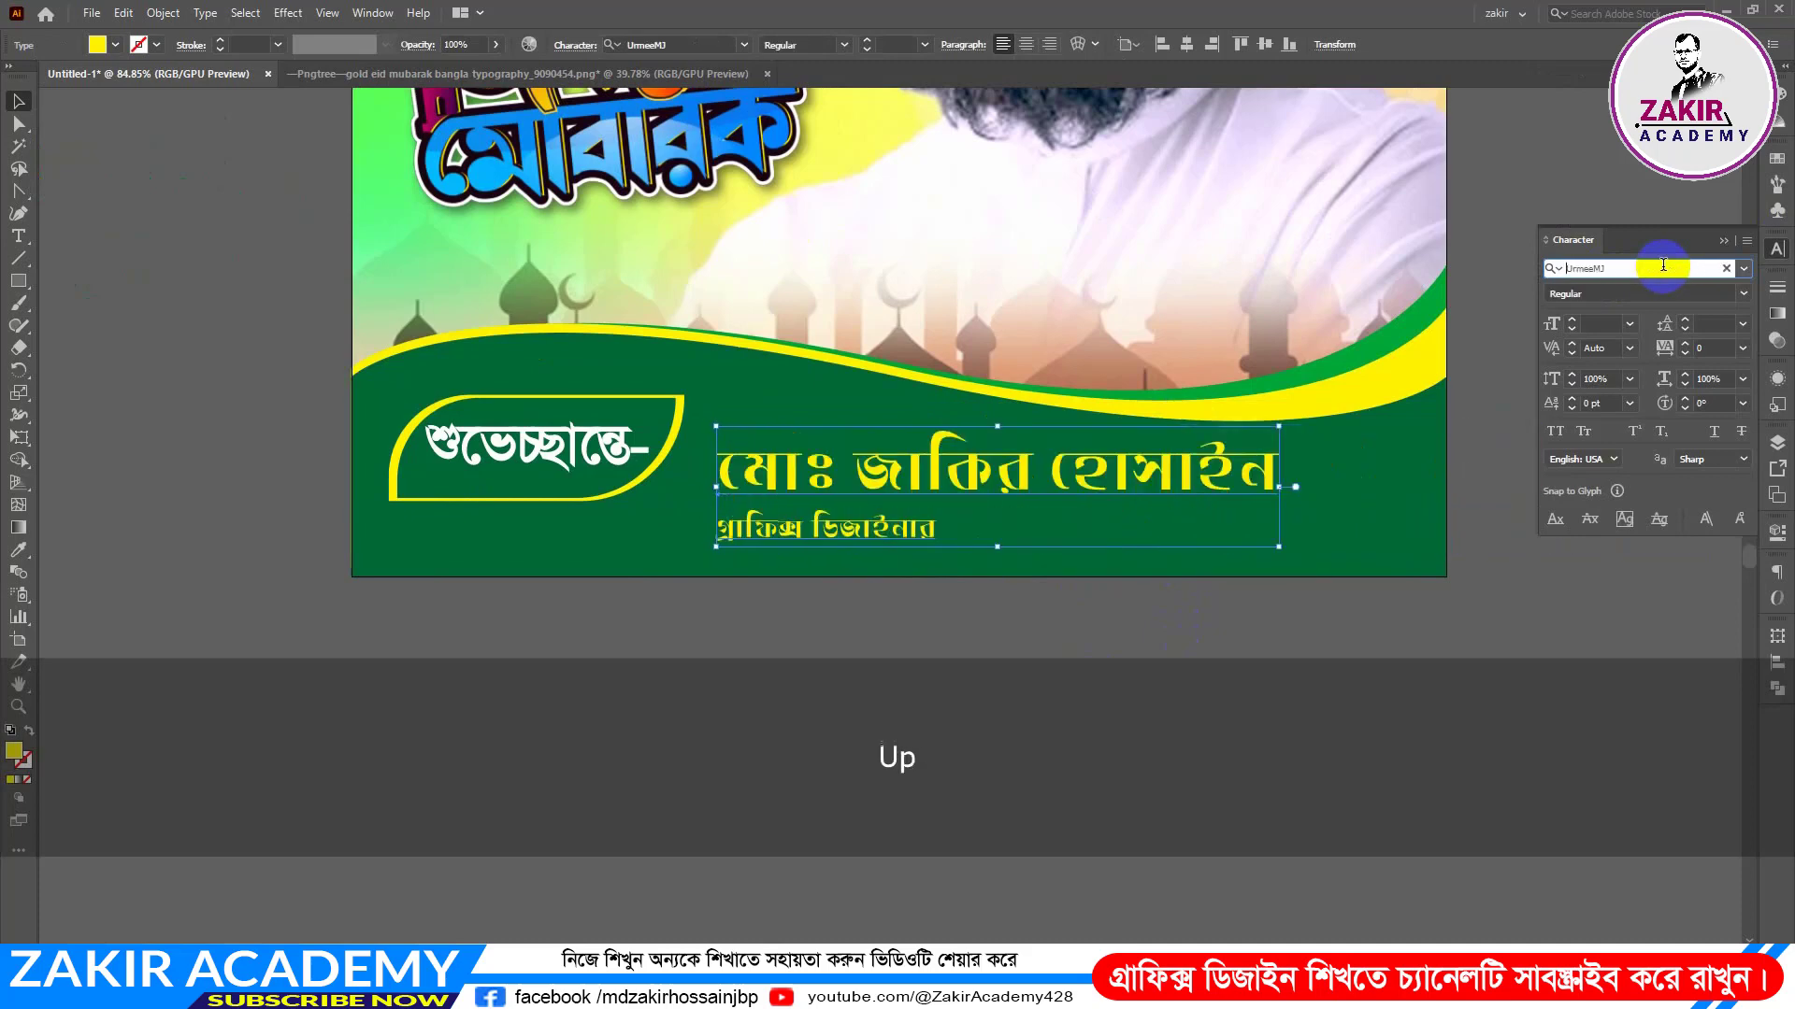
pyautogui.click(1074, 629)
# Step: Move the sender name and job title text slightly up and away from the label, then deselect it
pyautogui.moveTo(1037, 484); pyautogui.dragTo(1108, 464)
pyautogui.click(1175, 667)
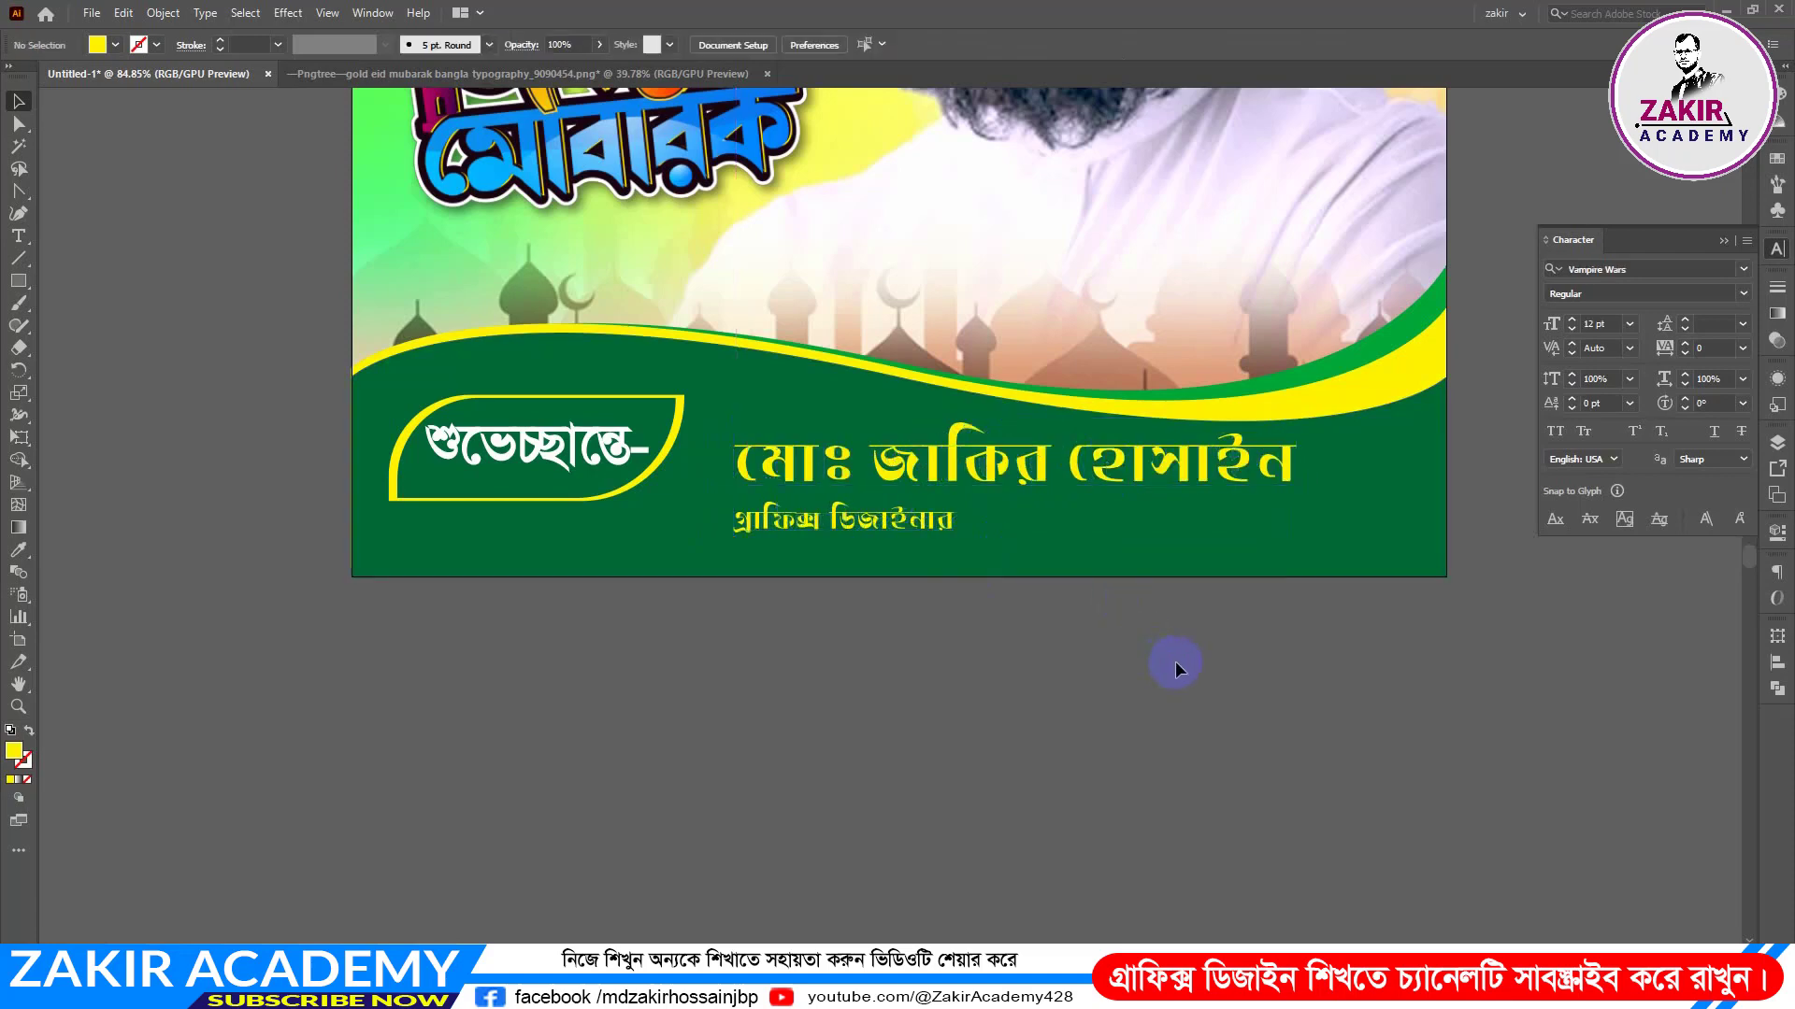
pyautogui.moveTo(1014, 479); pyautogui.dragTo(1003, 480)
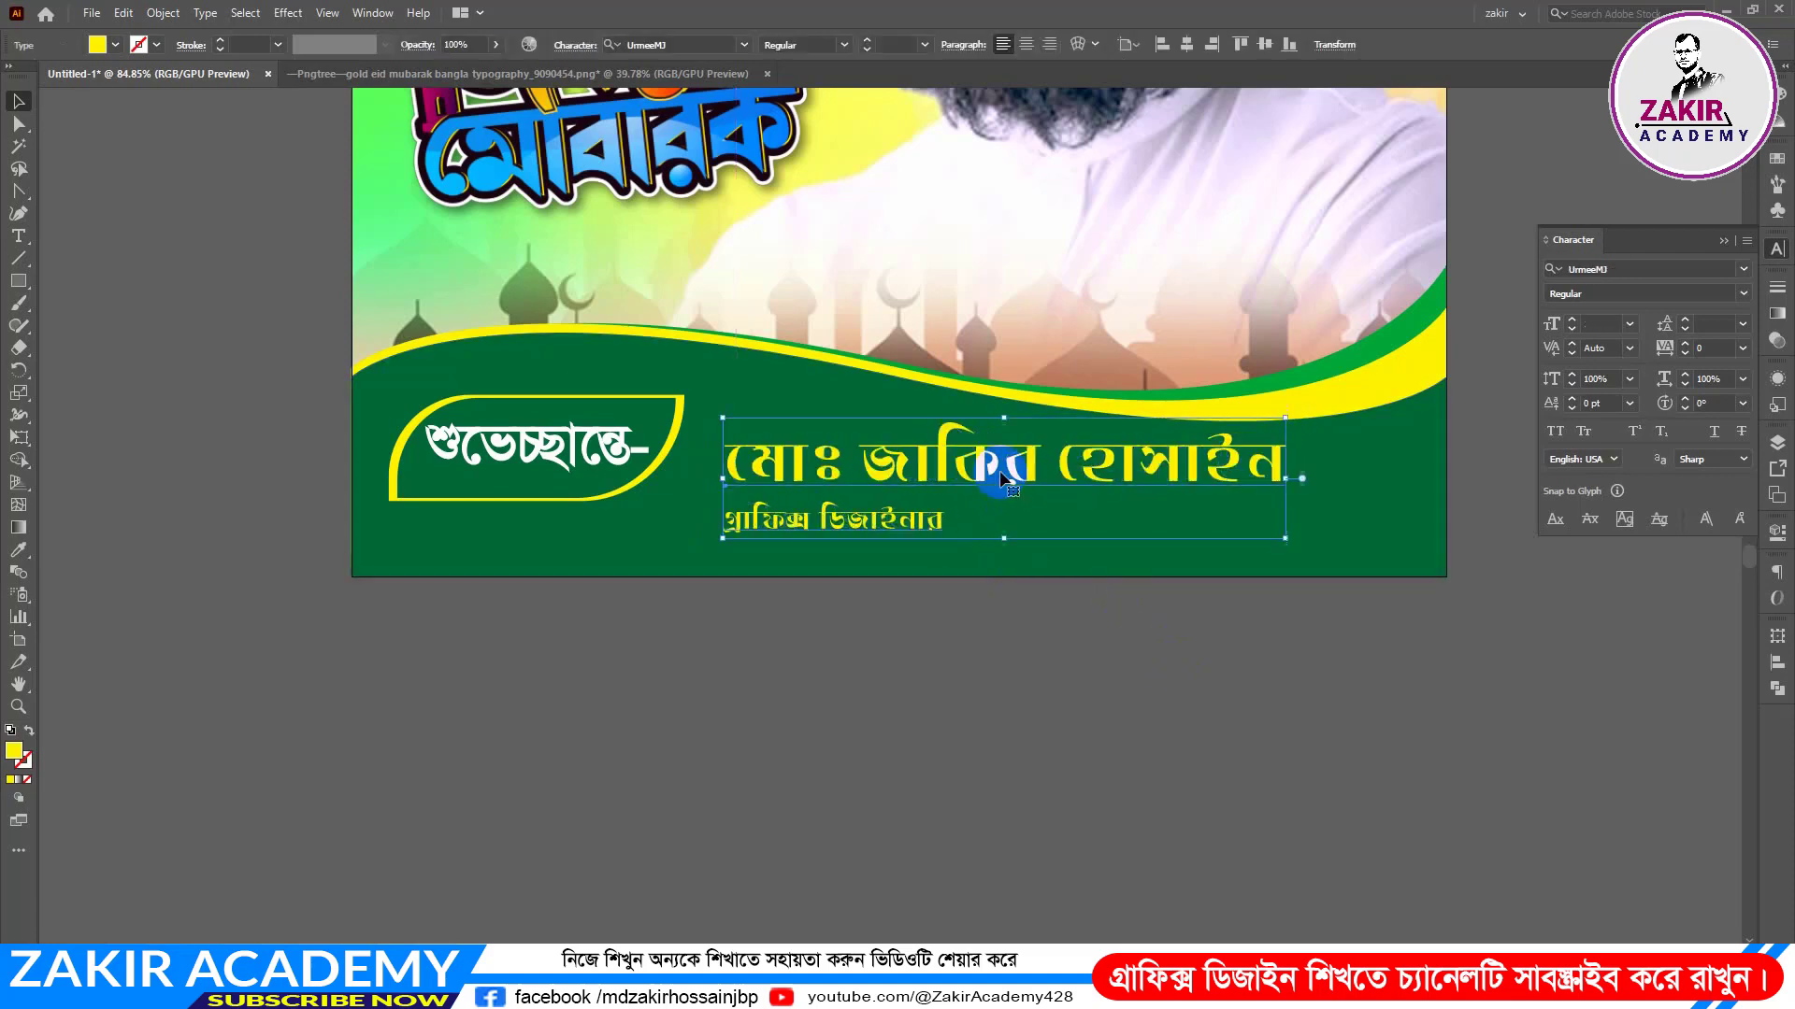
pyautogui.click(1112, 666)
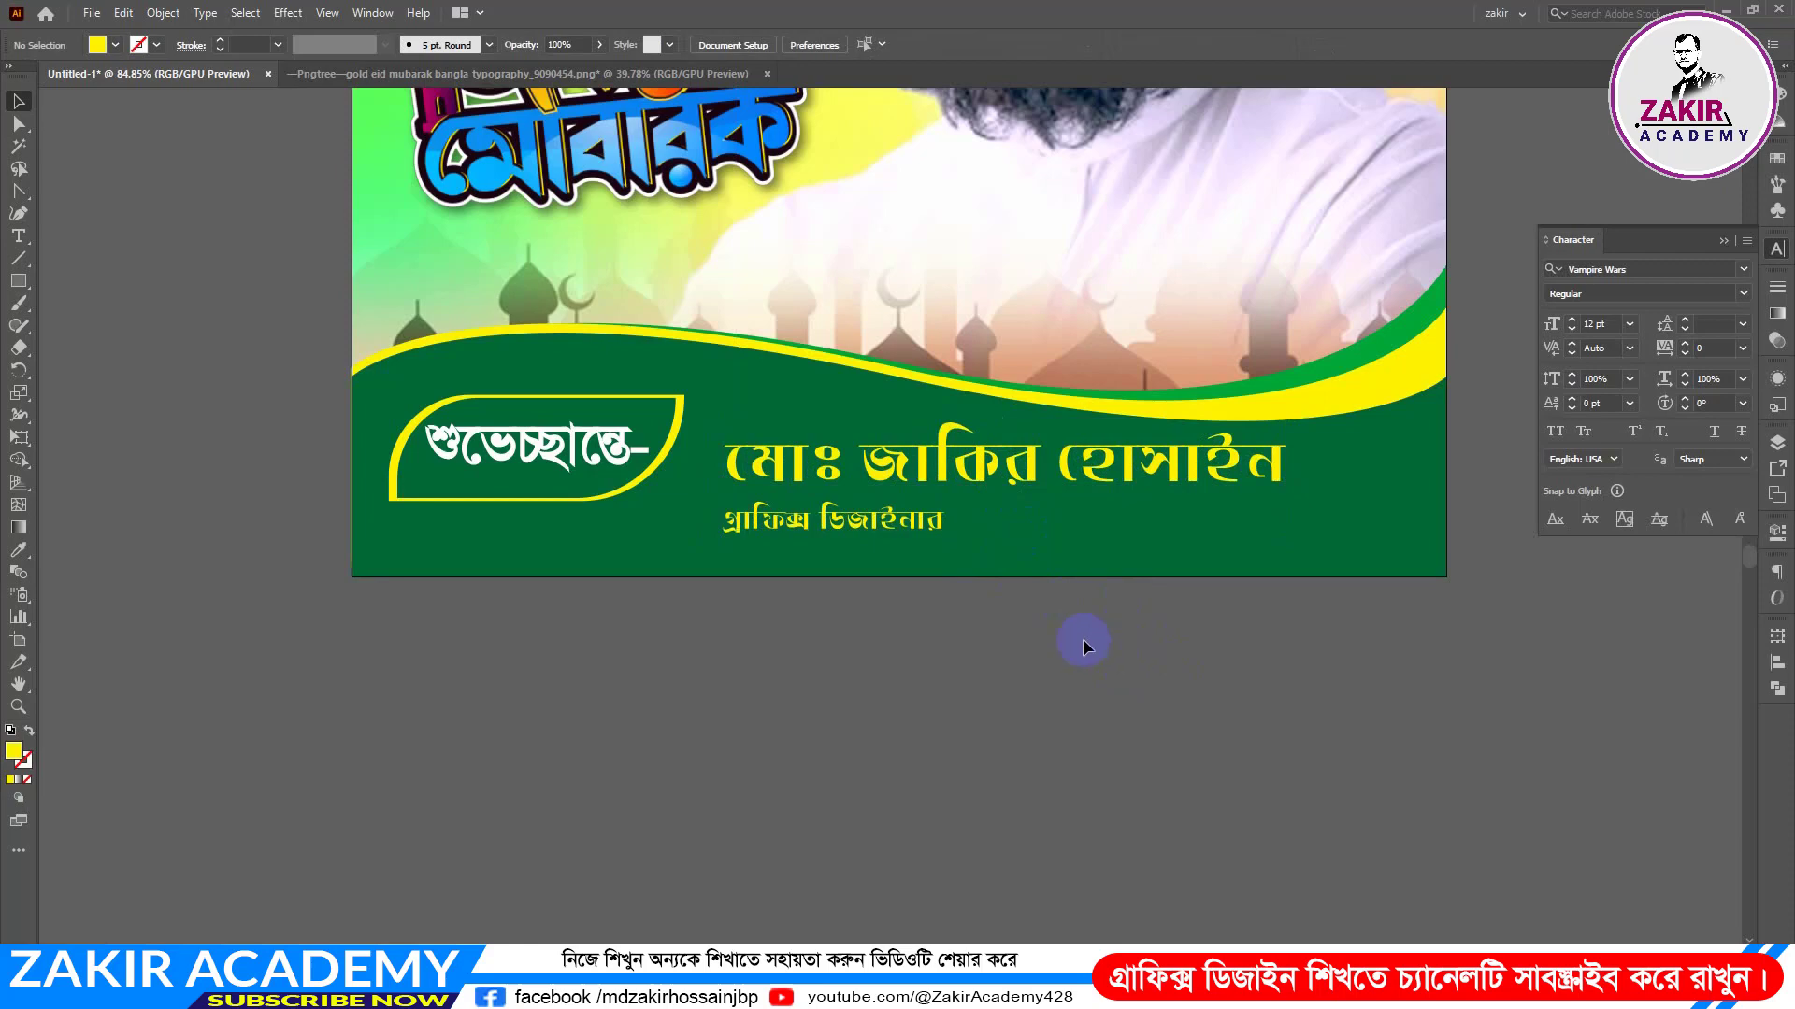
# Step: Fill the sender name and job title text with white and deselect it
pyautogui.hotkey('ctrl', 'space')
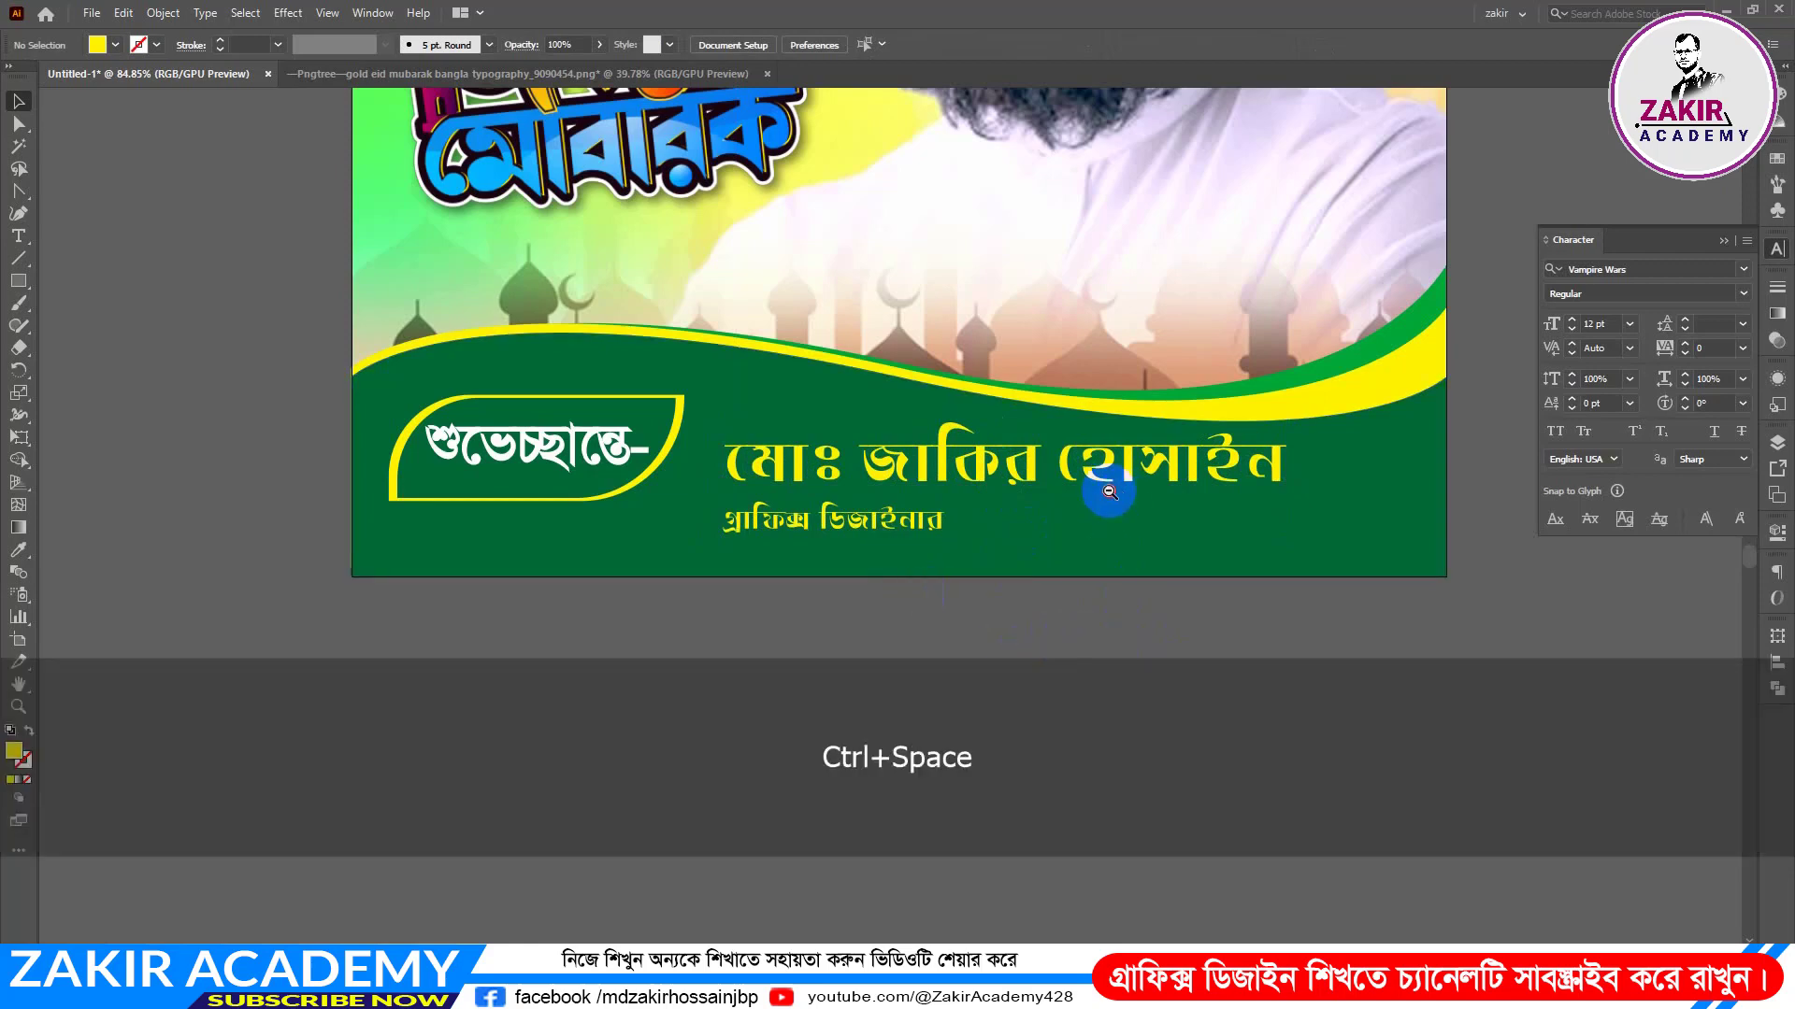
pyautogui.moveTo(1109, 489); pyautogui.dragTo(982, 499)
pyautogui.moveTo(1016, 375); pyautogui.dragTo(910, 687)
pyautogui.moveTo(1091, 624); pyautogui.dragTo(1129, 592)
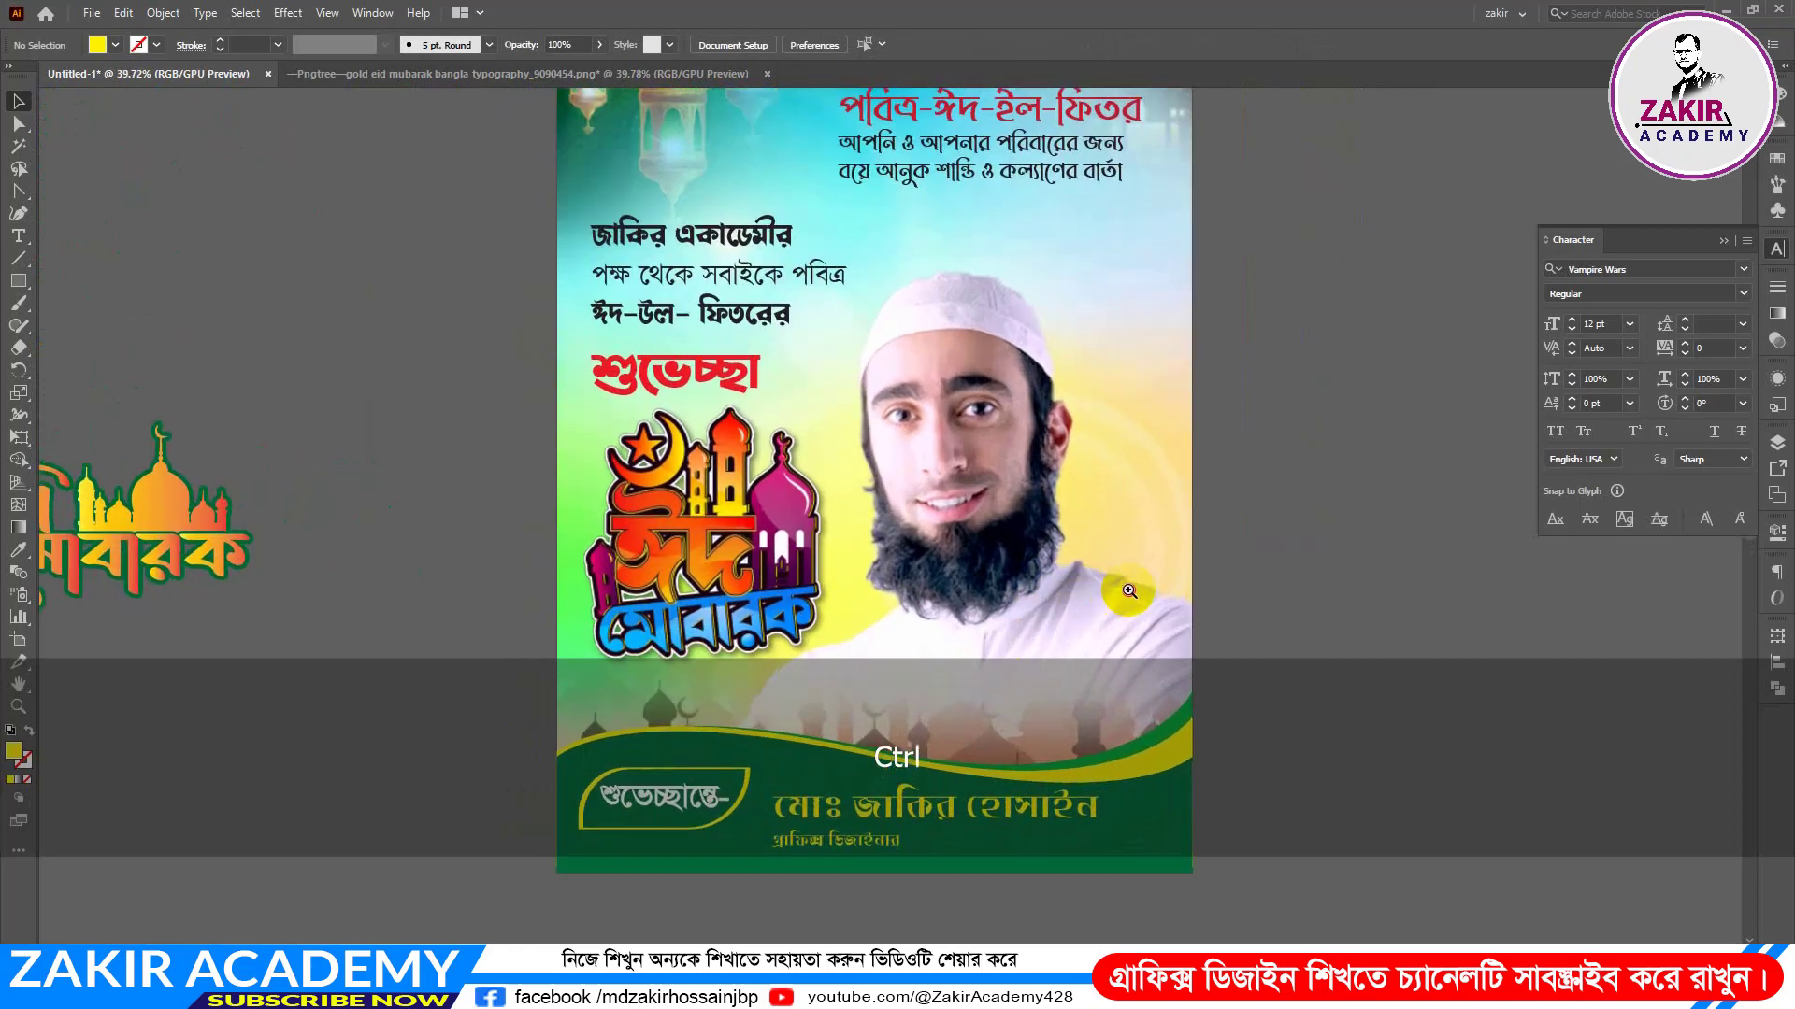
pyautogui.moveTo(1049, 675); pyautogui.dragTo(1026, 418)
pyautogui.moveTo(1024, 561); pyautogui.dragTo(1077, 569)
pyautogui.click(1061, 577)
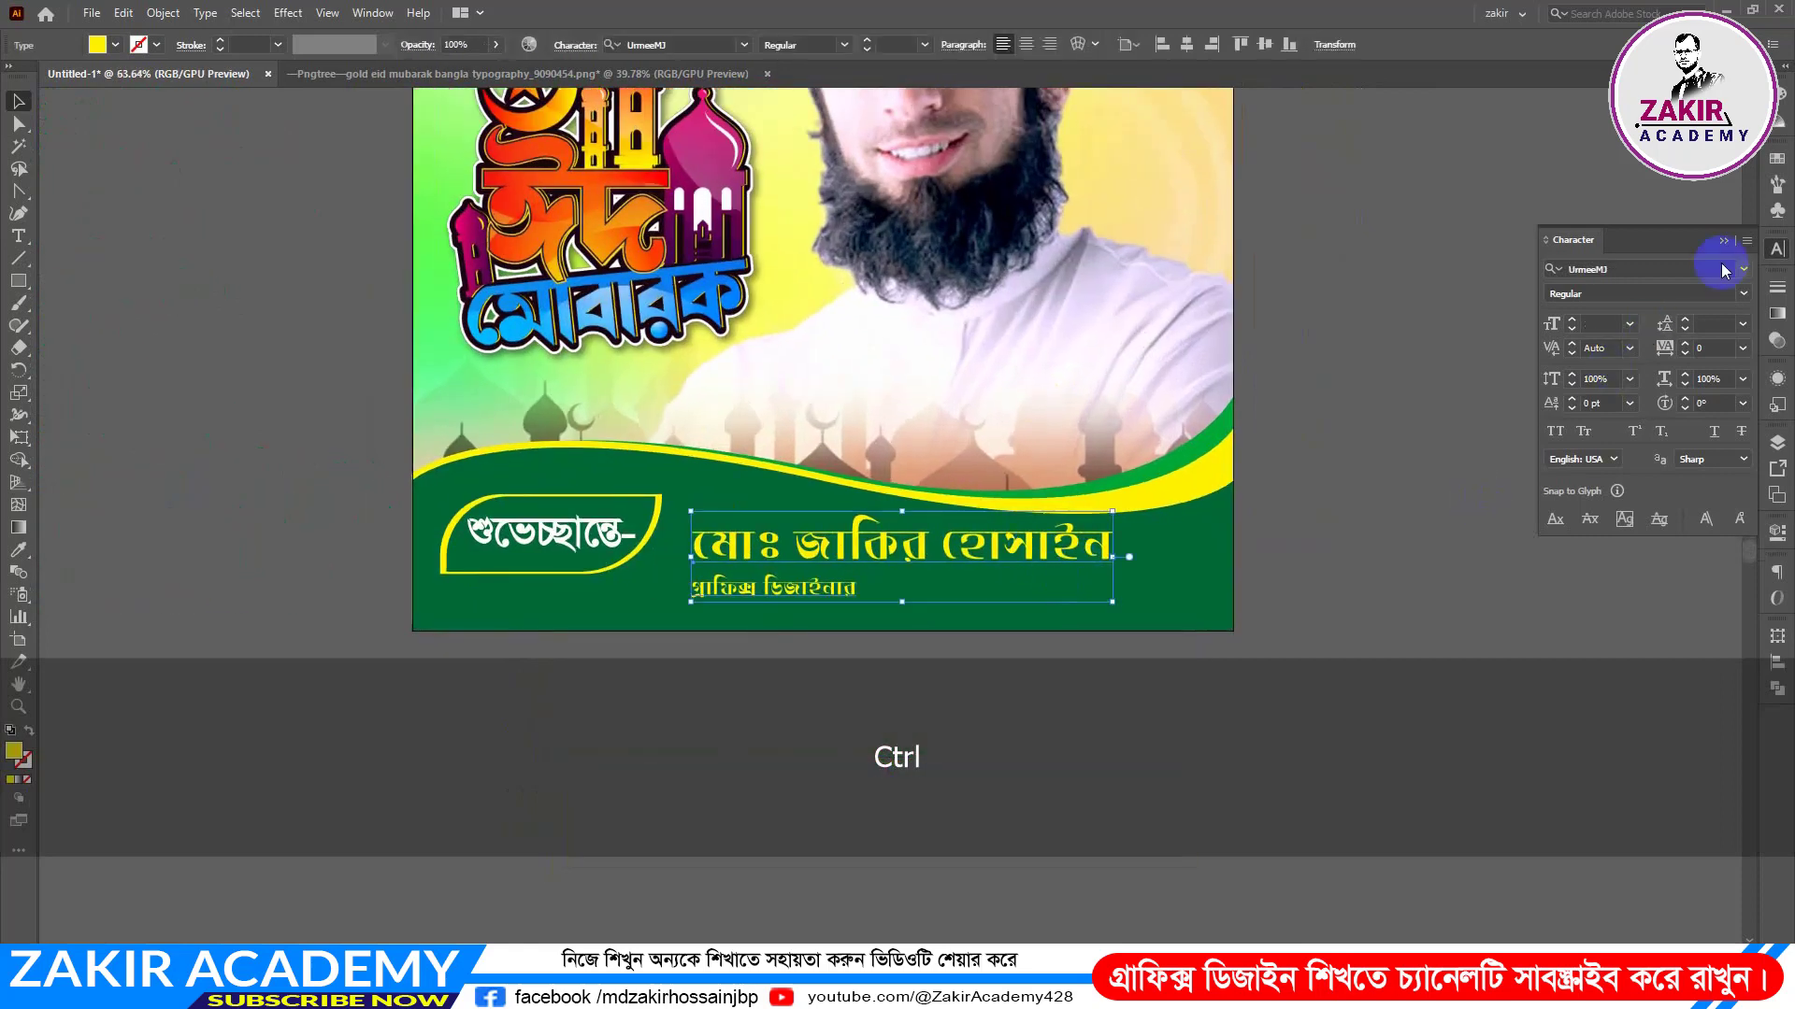
pyautogui.click(1777, 159)
pyautogui.click(1570, 209)
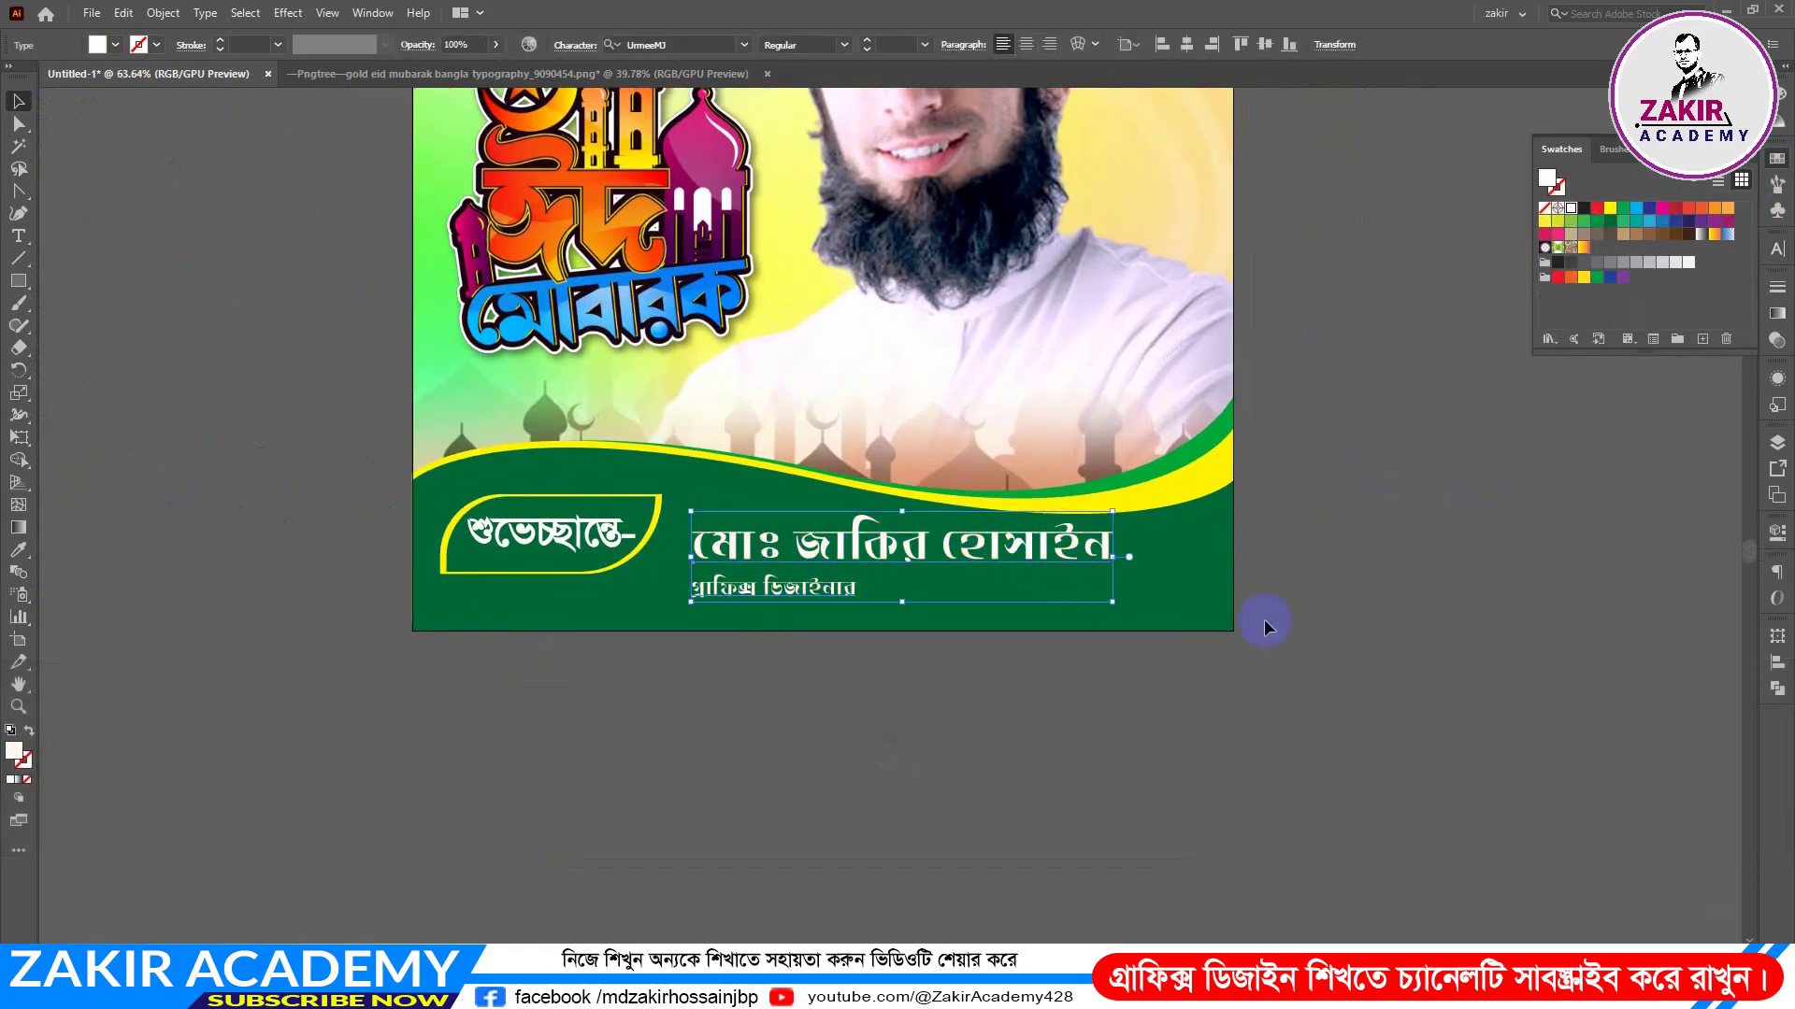
pyautogui.click(1332, 698)
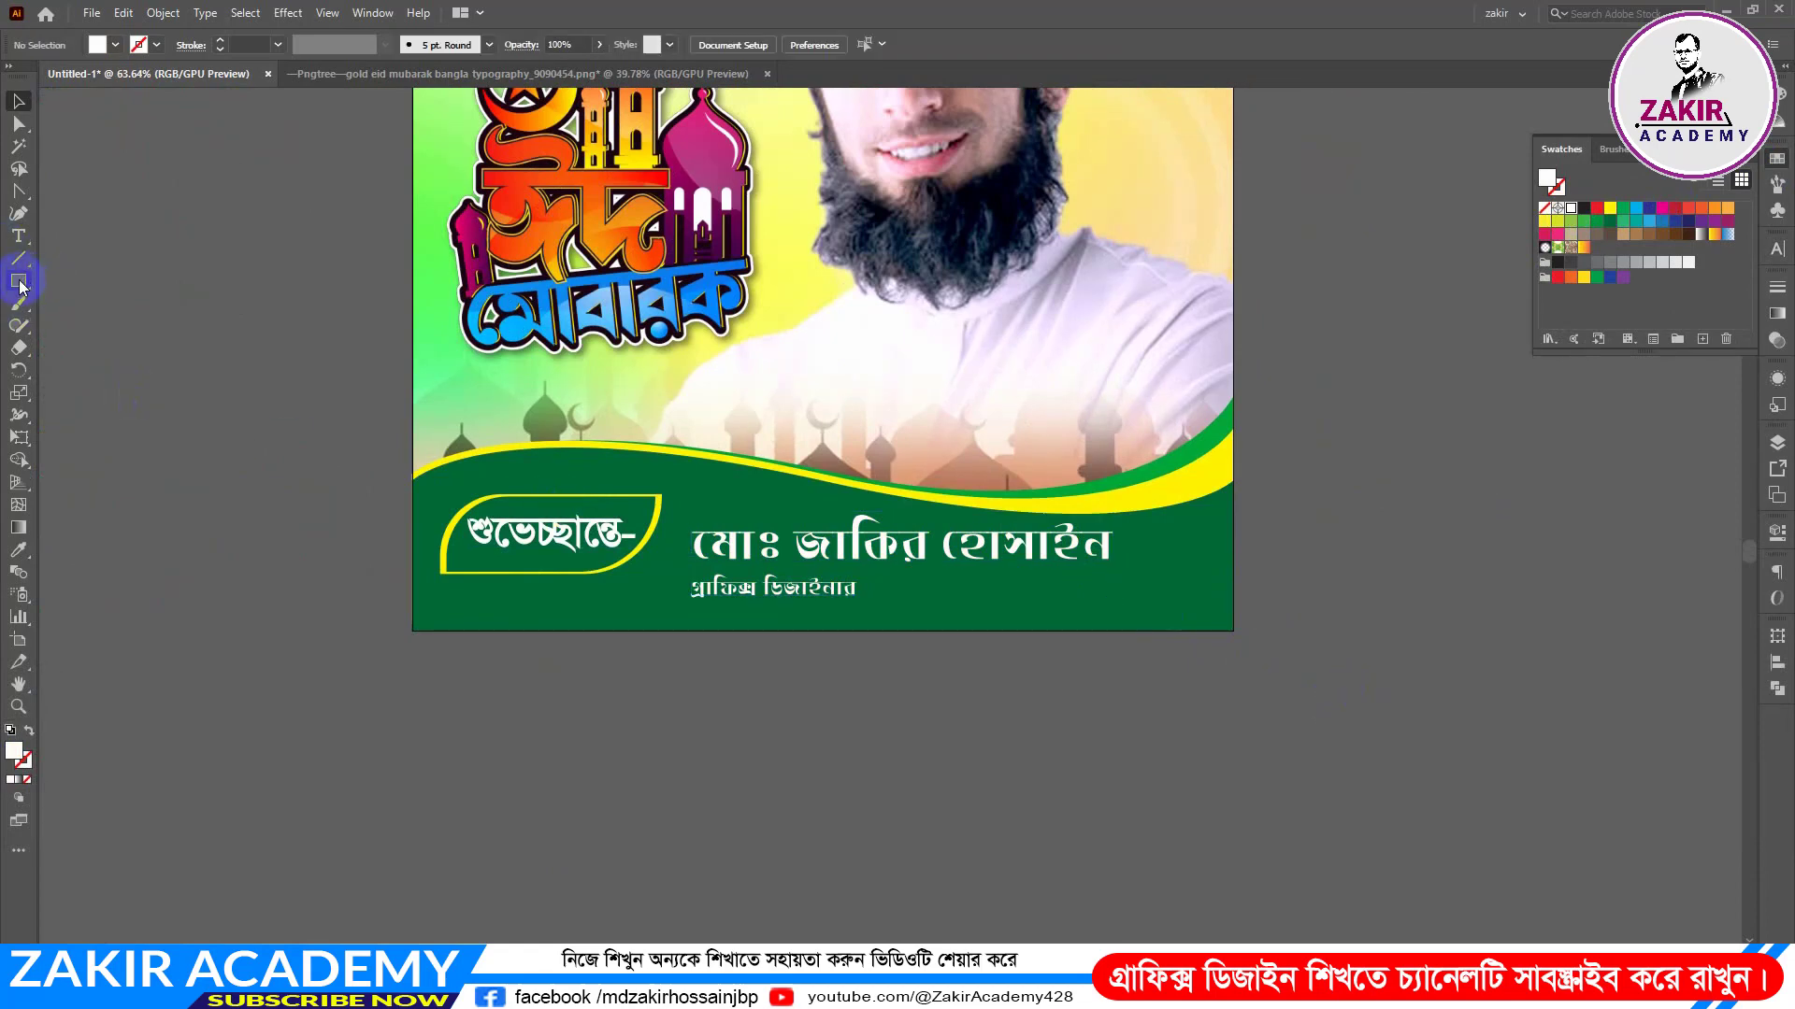
# Step: Draw a rectangle about 3.19 x 0.52 in over the job title line below the sender name
pyautogui.hotkey('ctrl', 'space')
pyautogui.moveTo(768, 596); pyautogui.dragTo(1029, 628)
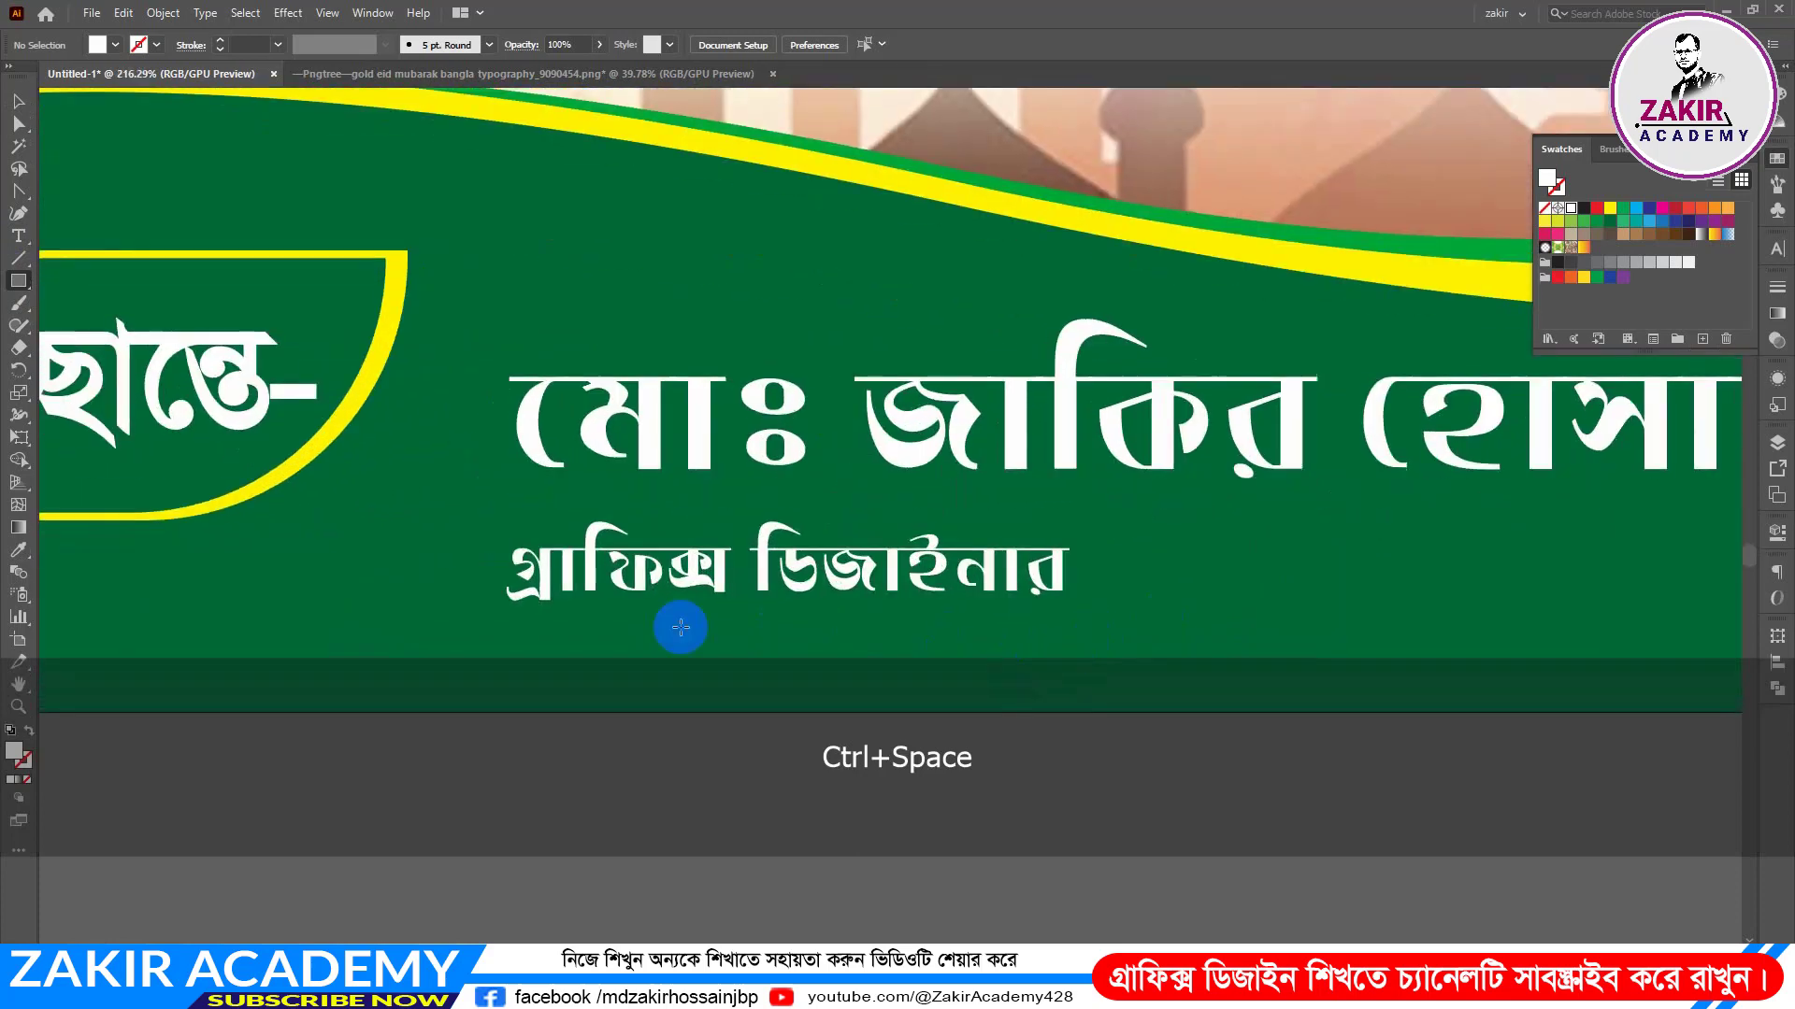
pyautogui.moveTo(491, 535); pyautogui.dragTo(1085, 630)
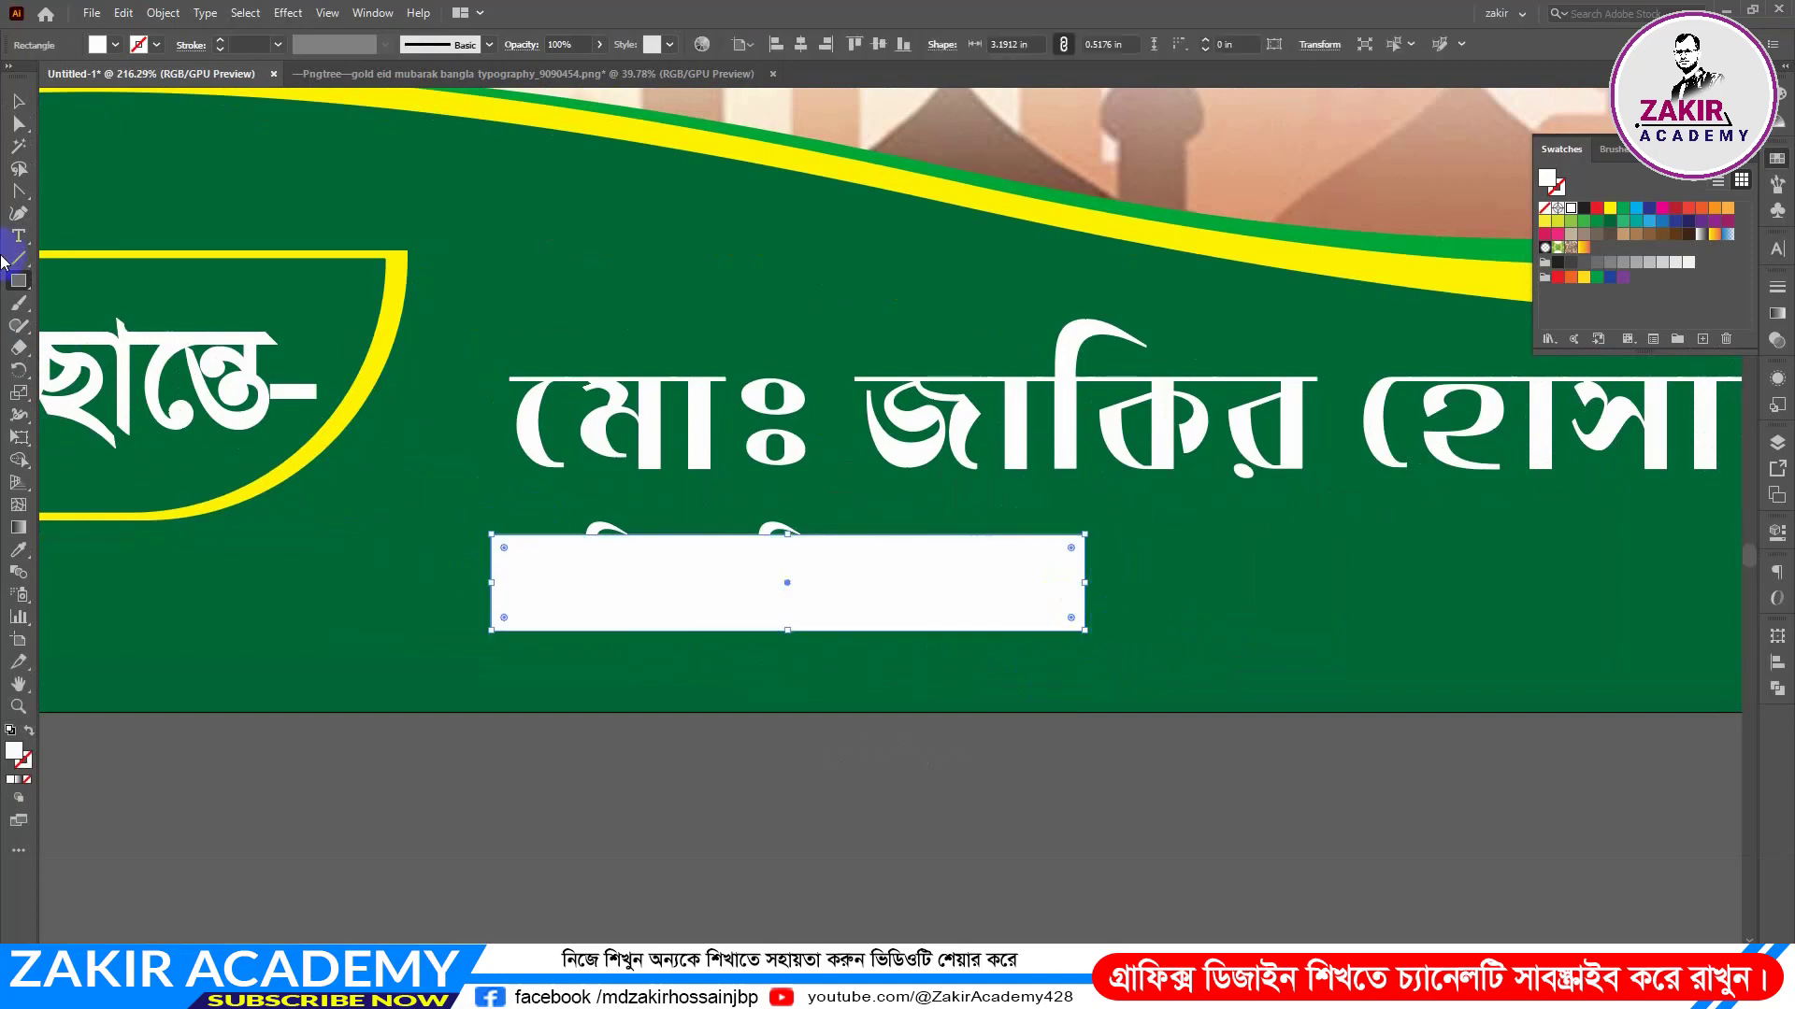
# Step: Fill the rectangle over the job title with dark green 005900
pyautogui.click(1608, 222)
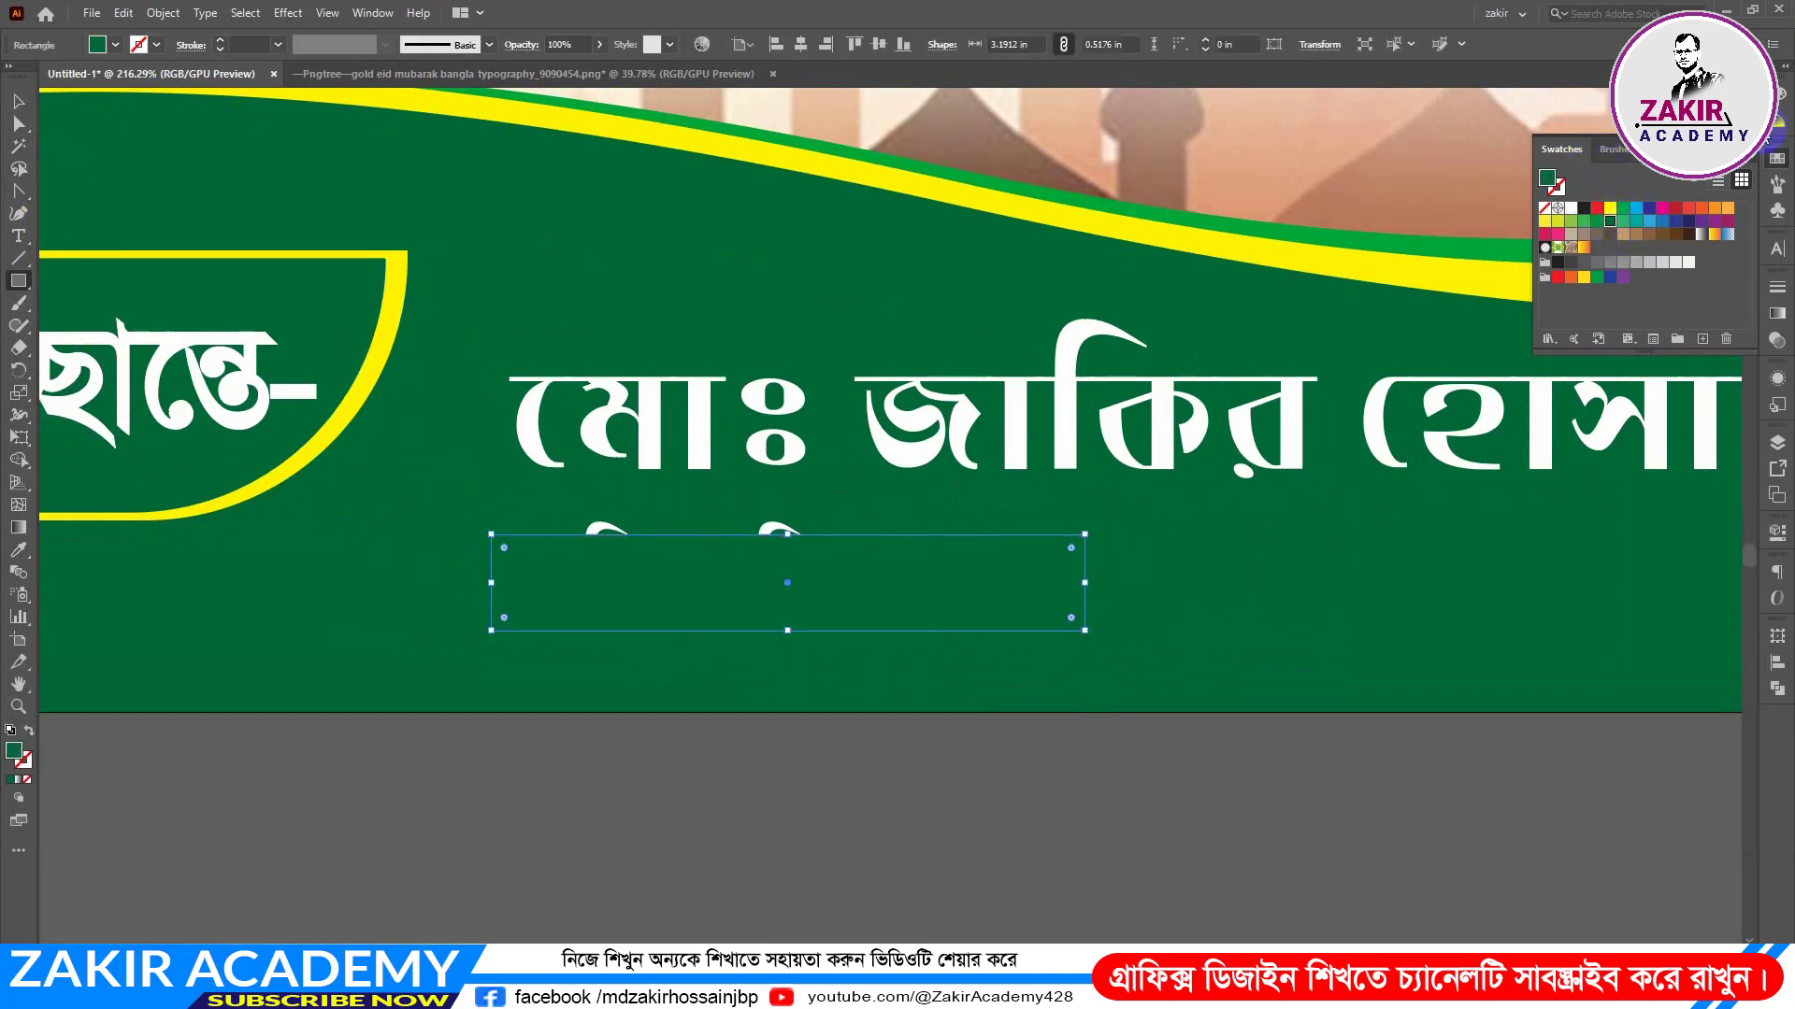
pyautogui.click(1779, 94)
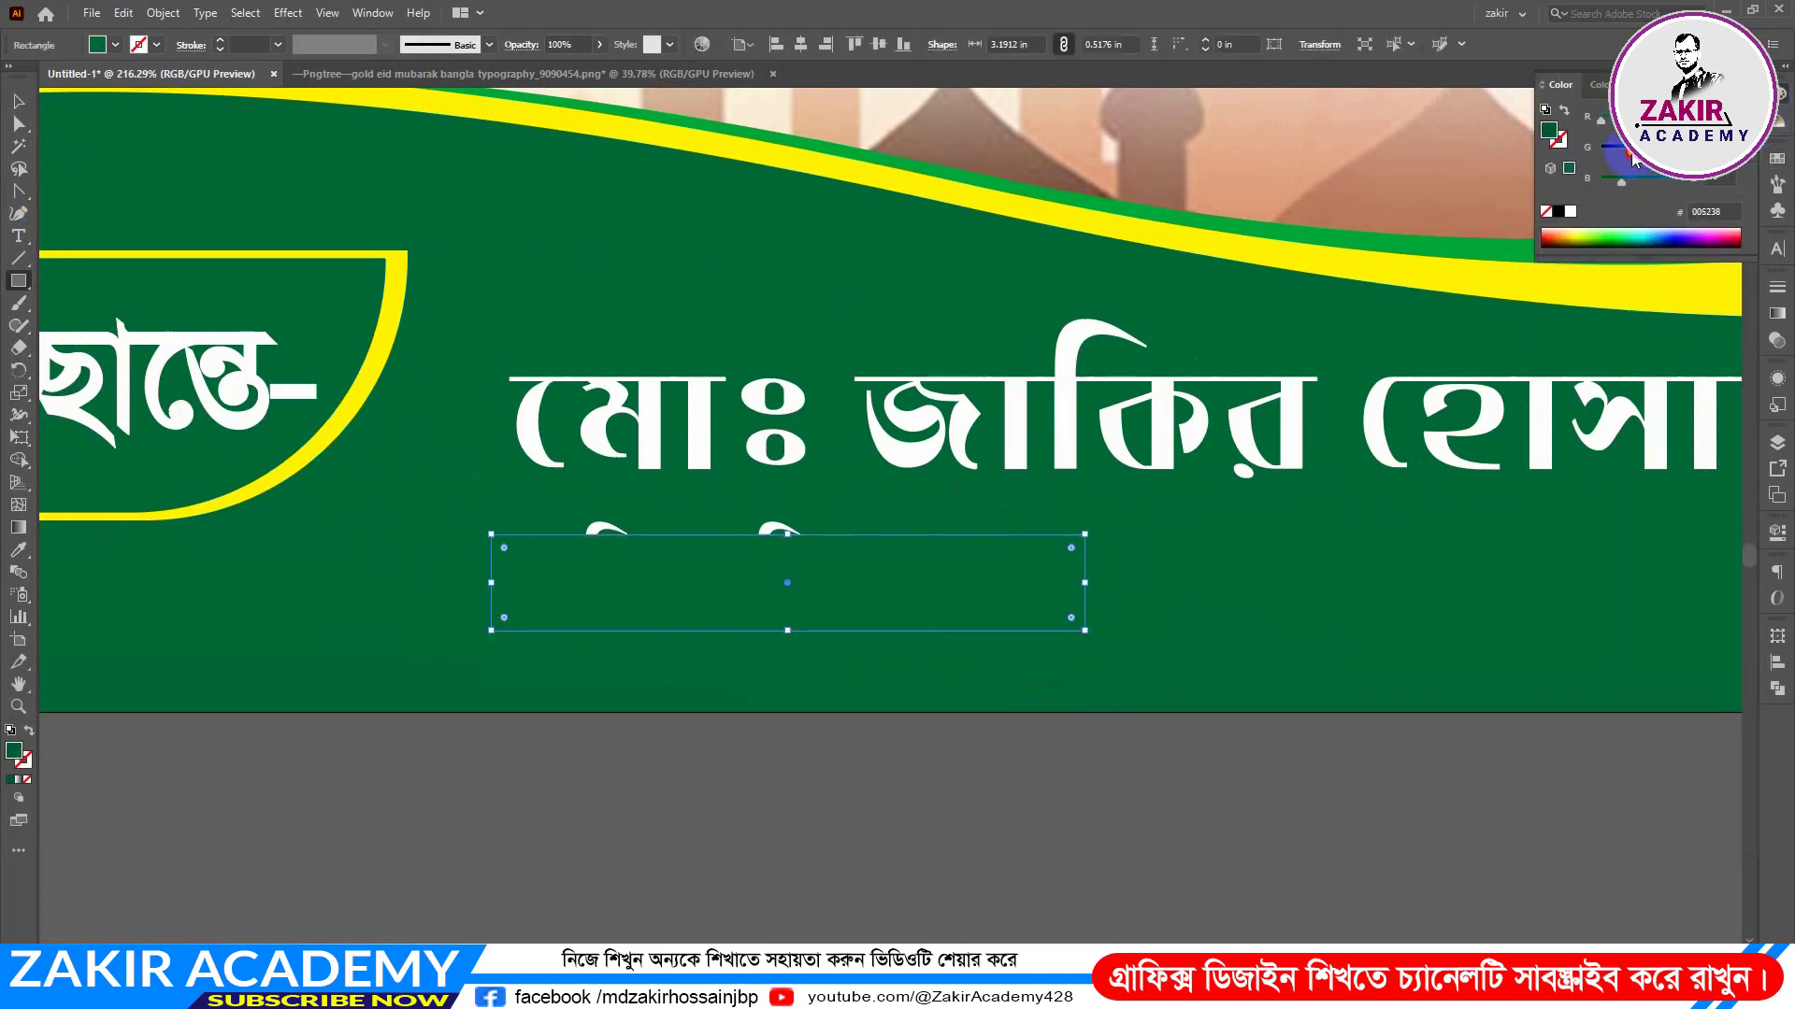
pyautogui.moveTo(1634, 161); pyautogui.dragTo(1643, 160)
# Step: Shift the dark green rectangle slightly up over the job title and round its corners fully, to about 0.26 in
pyautogui.click(18, 100)
pyautogui.moveTo(728, 602); pyautogui.dragTo(701, 573)
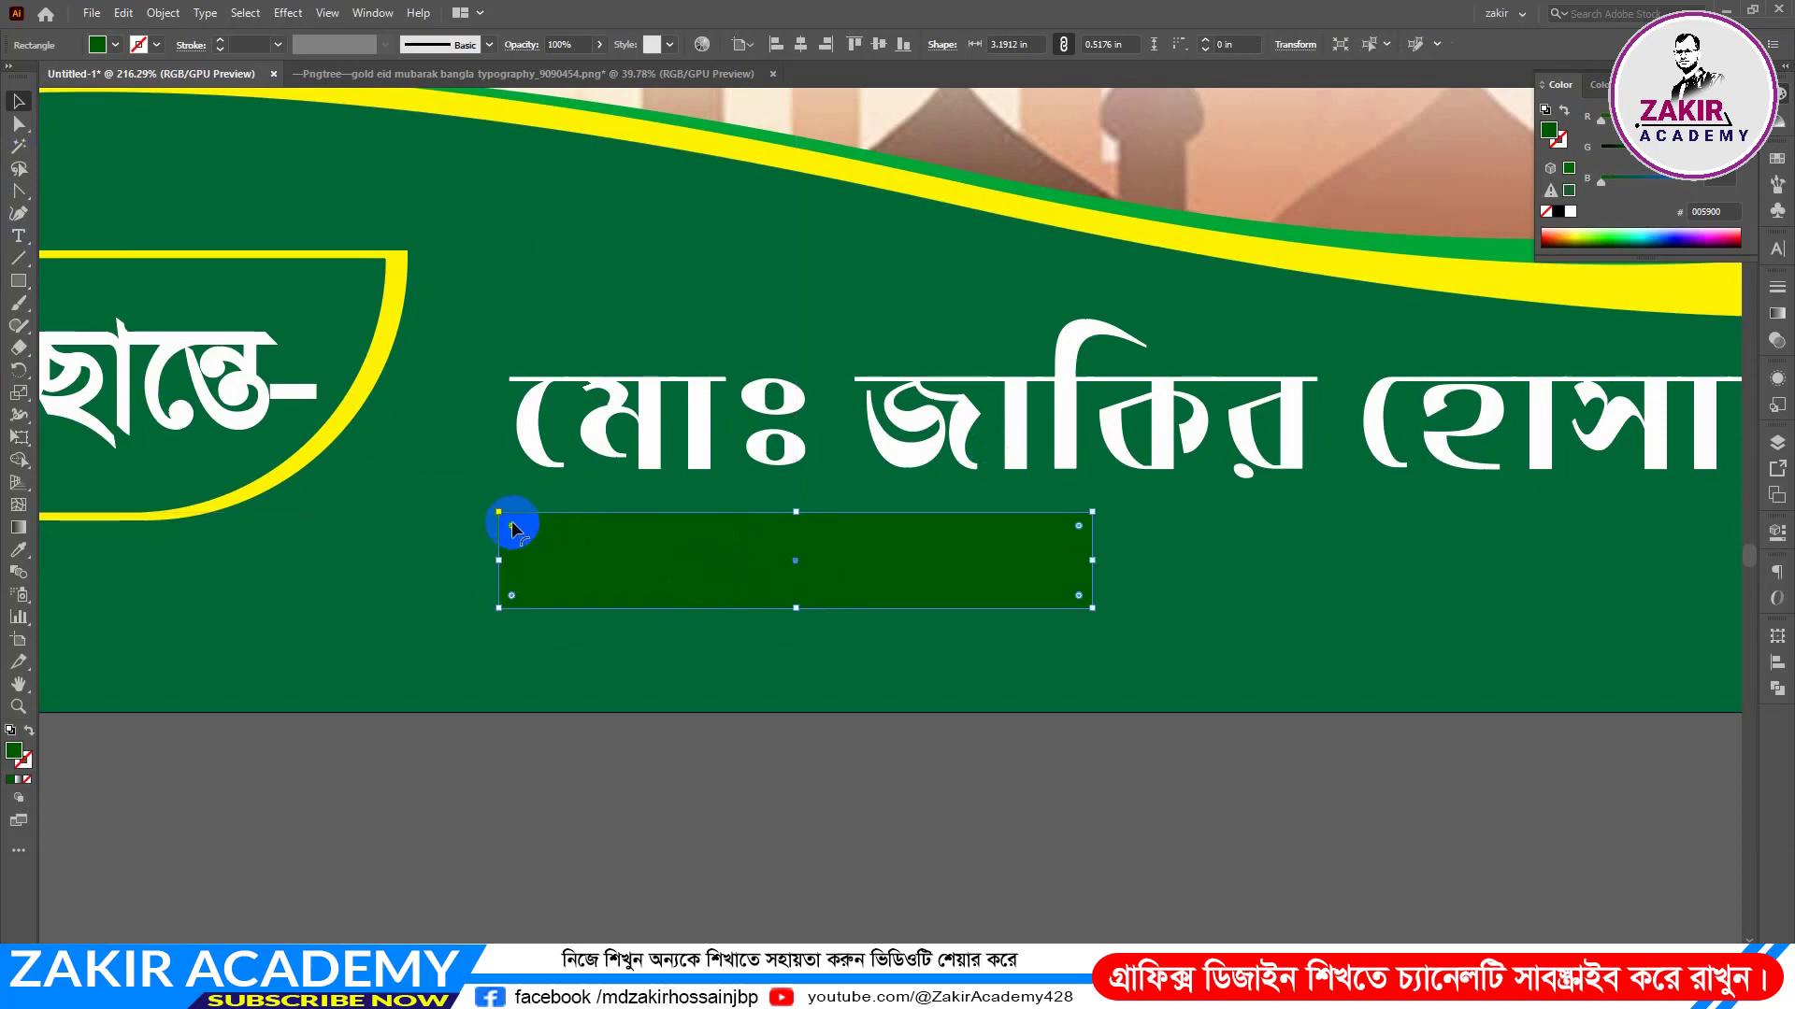
pyautogui.moveTo(513, 531); pyautogui.dragTo(689, 581)
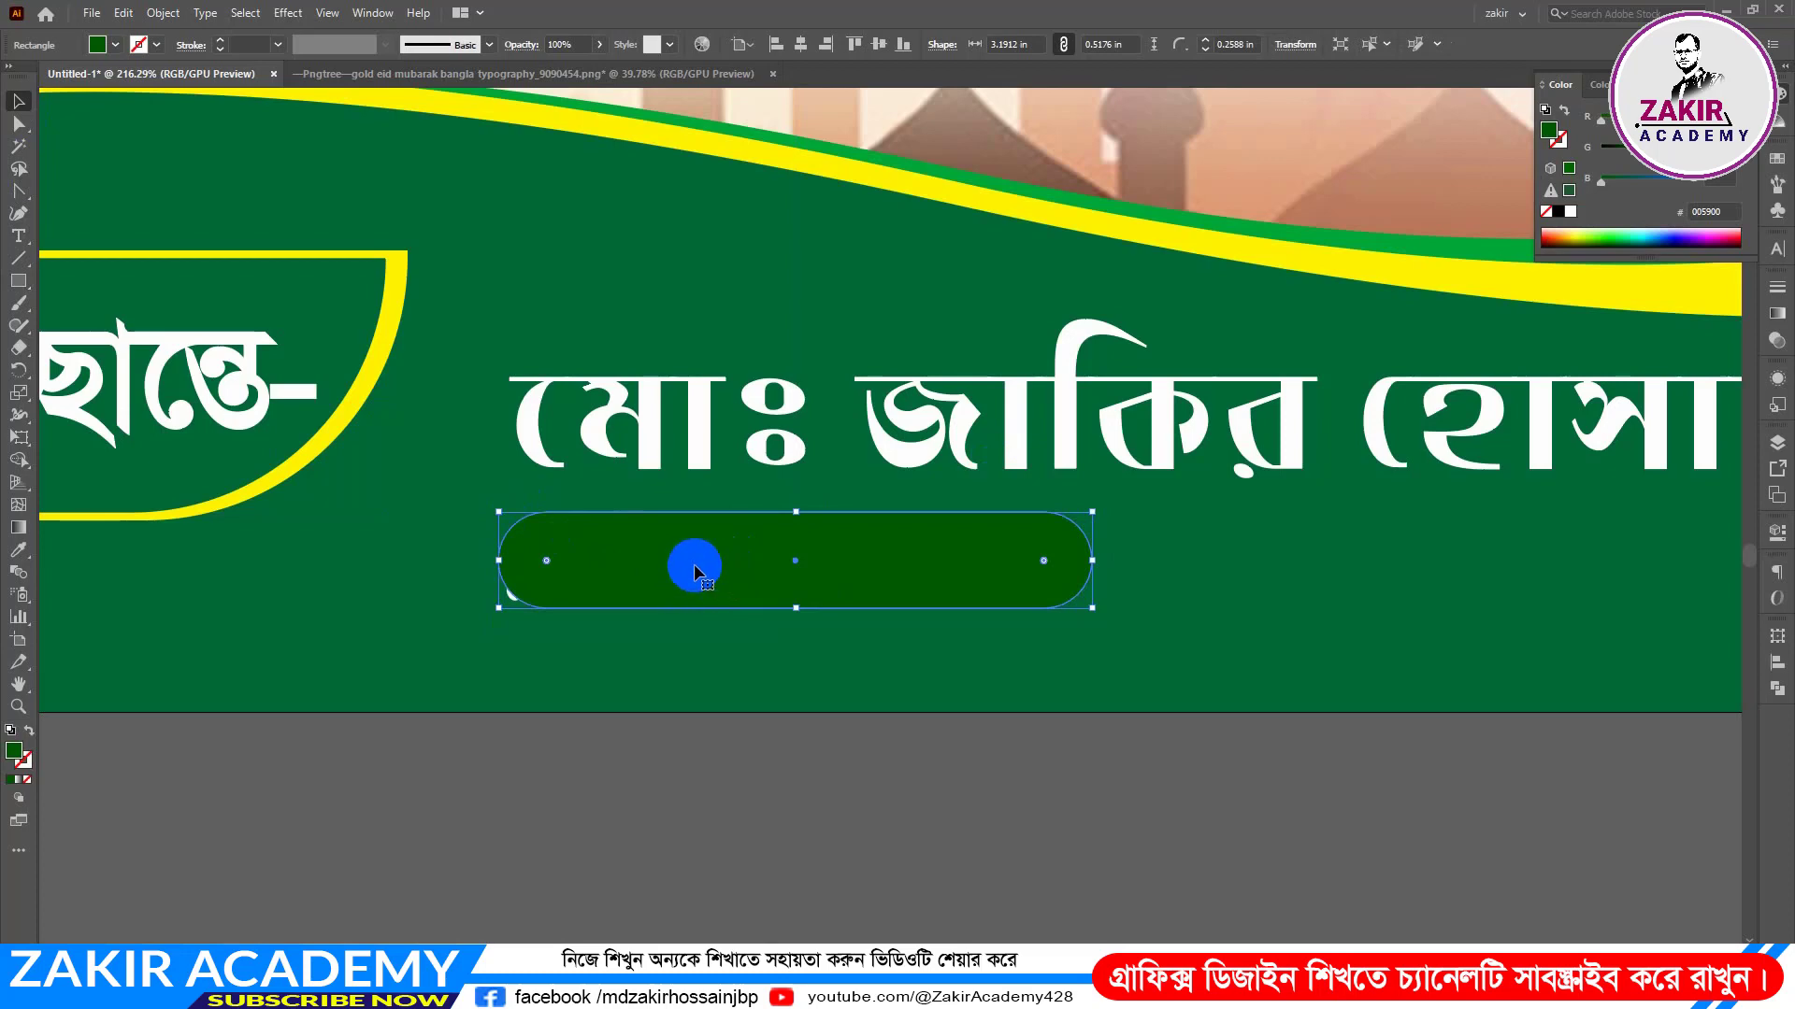
# Step: Send the dark green pill behind the text and nudge the sender text so the job title sits centred on it
pyautogui.hotkey('ctrl', '[')
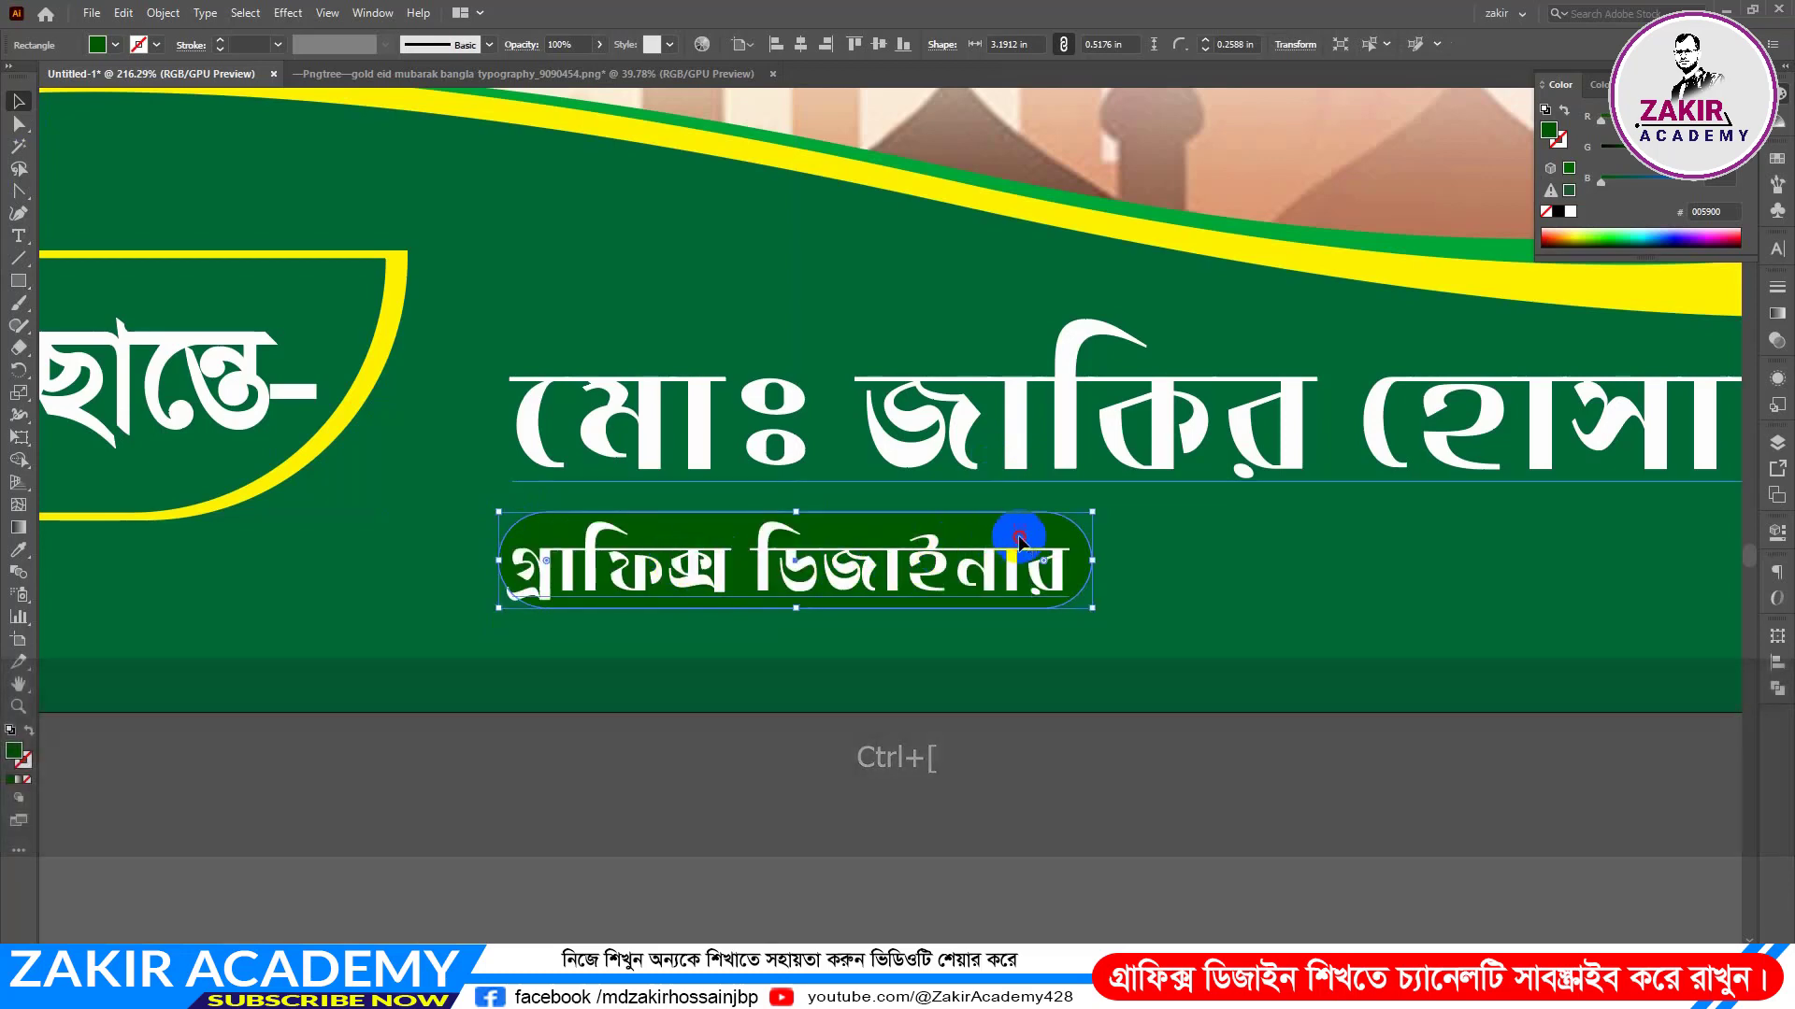
pyautogui.moveTo(1022, 521); pyautogui.dragTo(1036, 545)
pyautogui.press('Up')
pyautogui.press('Up')
pyautogui.press('Up')
pyautogui.press('Up')
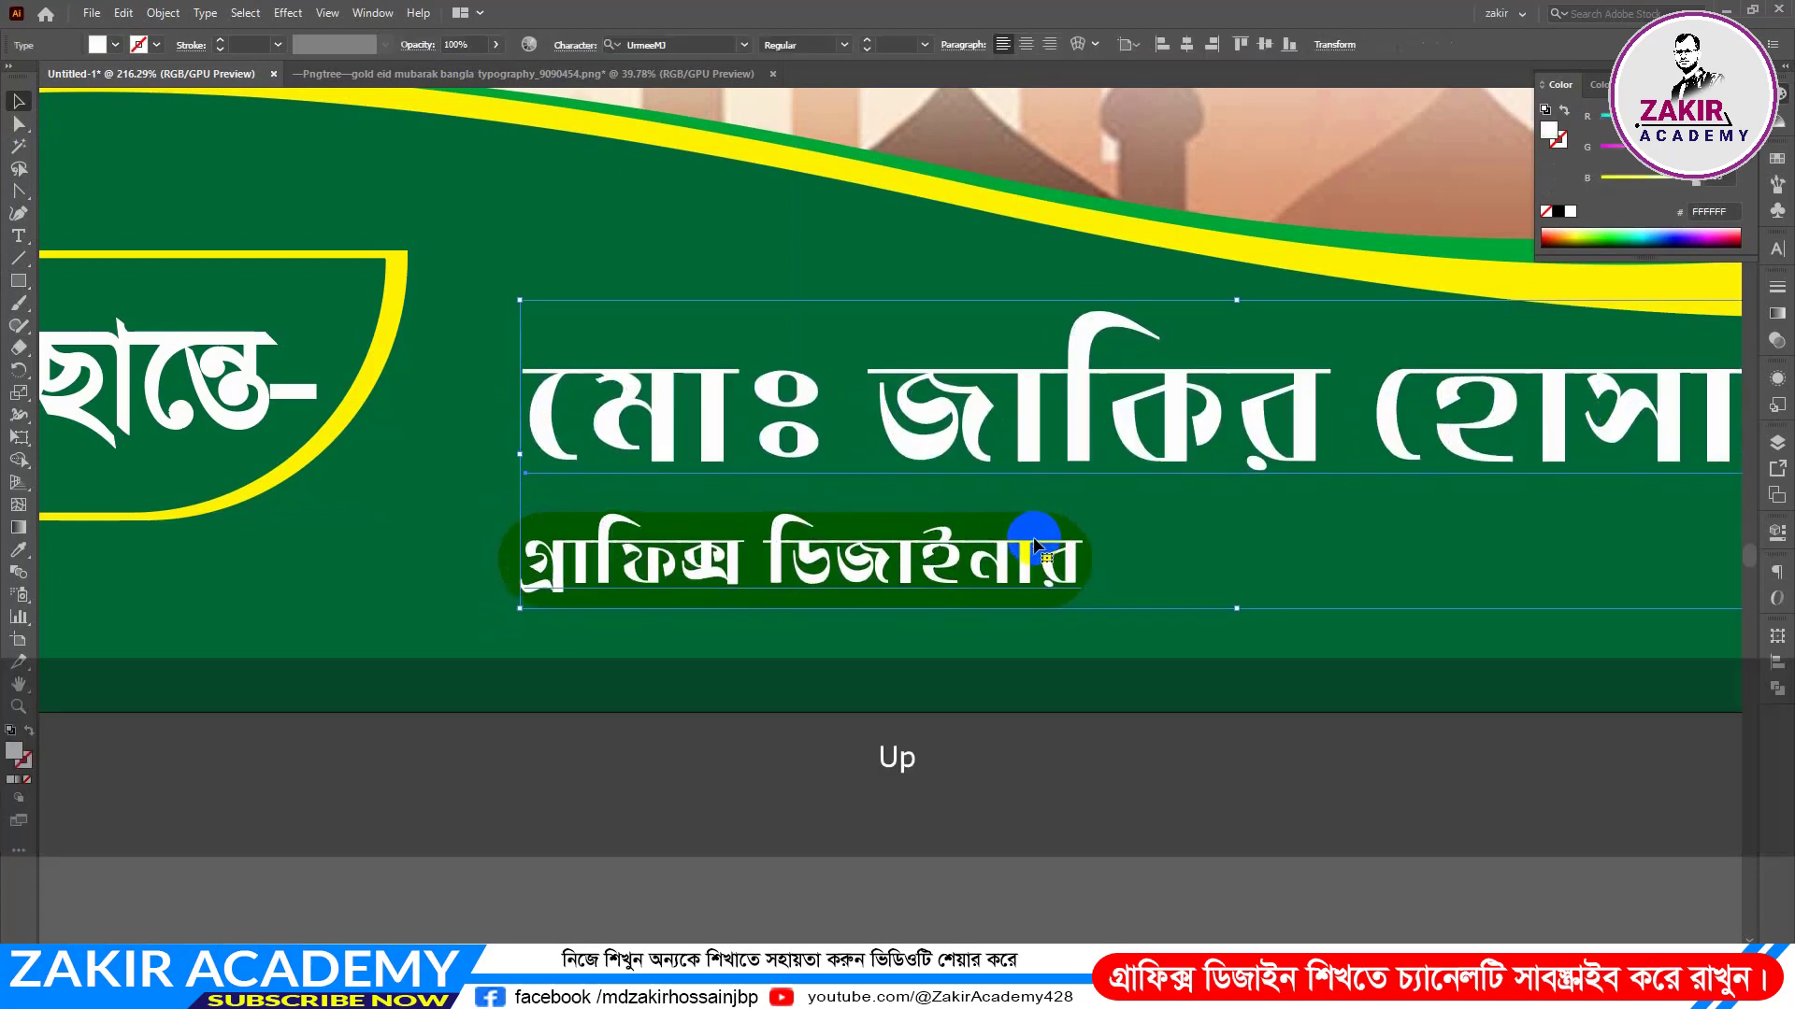
pyautogui.press('Down')
pyautogui.press('Down')
pyautogui.press('Down')
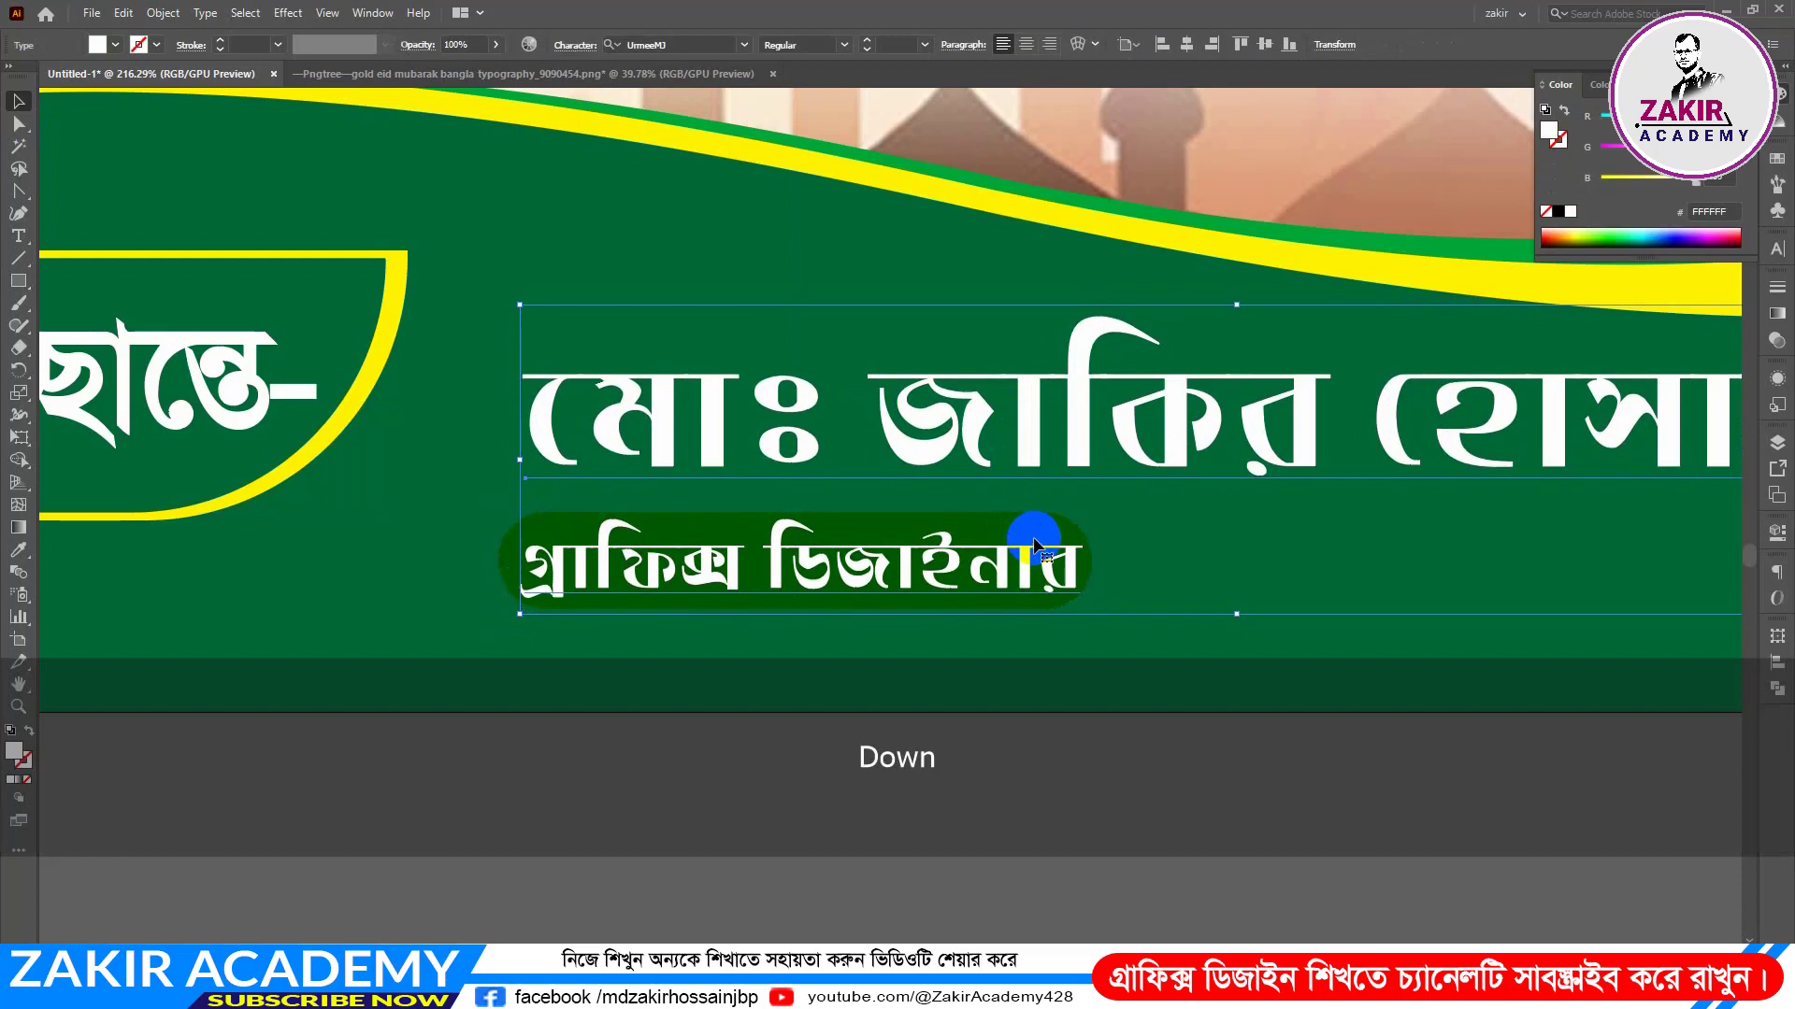
pyautogui.press('Left')
pyautogui.press('Left')
pyautogui.press('Up')
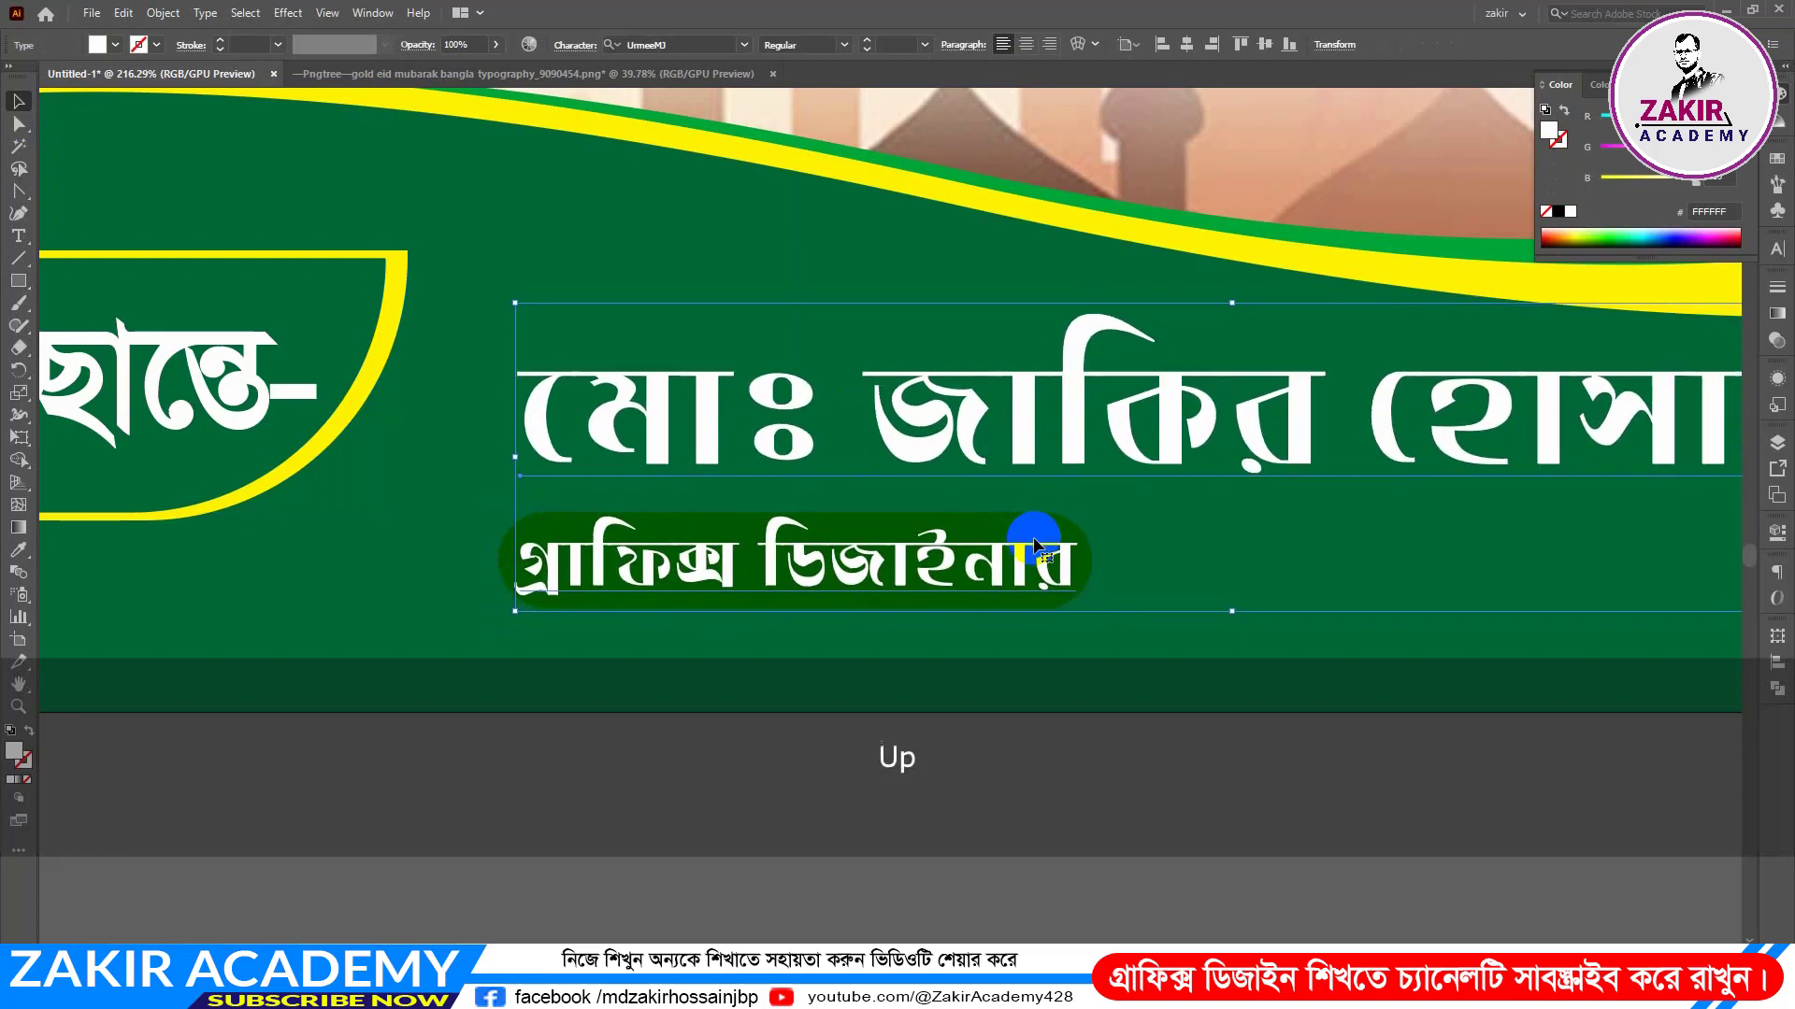
pyautogui.click(987, 795)
# Step: Examine the footer and the whole poster to check the overall layout
pyautogui.hotkey('ctrl', 'space')
pyautogui.moveTo(1232, 706); pyautogui.dragTo(845, 708)
pyautogui.press('space')
pyautogui.moveTo(1125, 673); pyautogui.dragTo(862, 802)
pyautogui.hotkey('ctrl', 'space')
pyautogui.hotkey('ctrl', 'space')
pyautogui.moveTo(986, 732); pyautogui.dragTo(905, 746)
pyautogui.press('space')
pyautogui.moveTo(948, 606); pyautogui.dragTo(1032, 694)
pyautogui.hotkey('ctrl', 'space')
pyautogui.press('space')
pyautogui.hotkey('ctrl', 'space')
pyautogui.press('space')
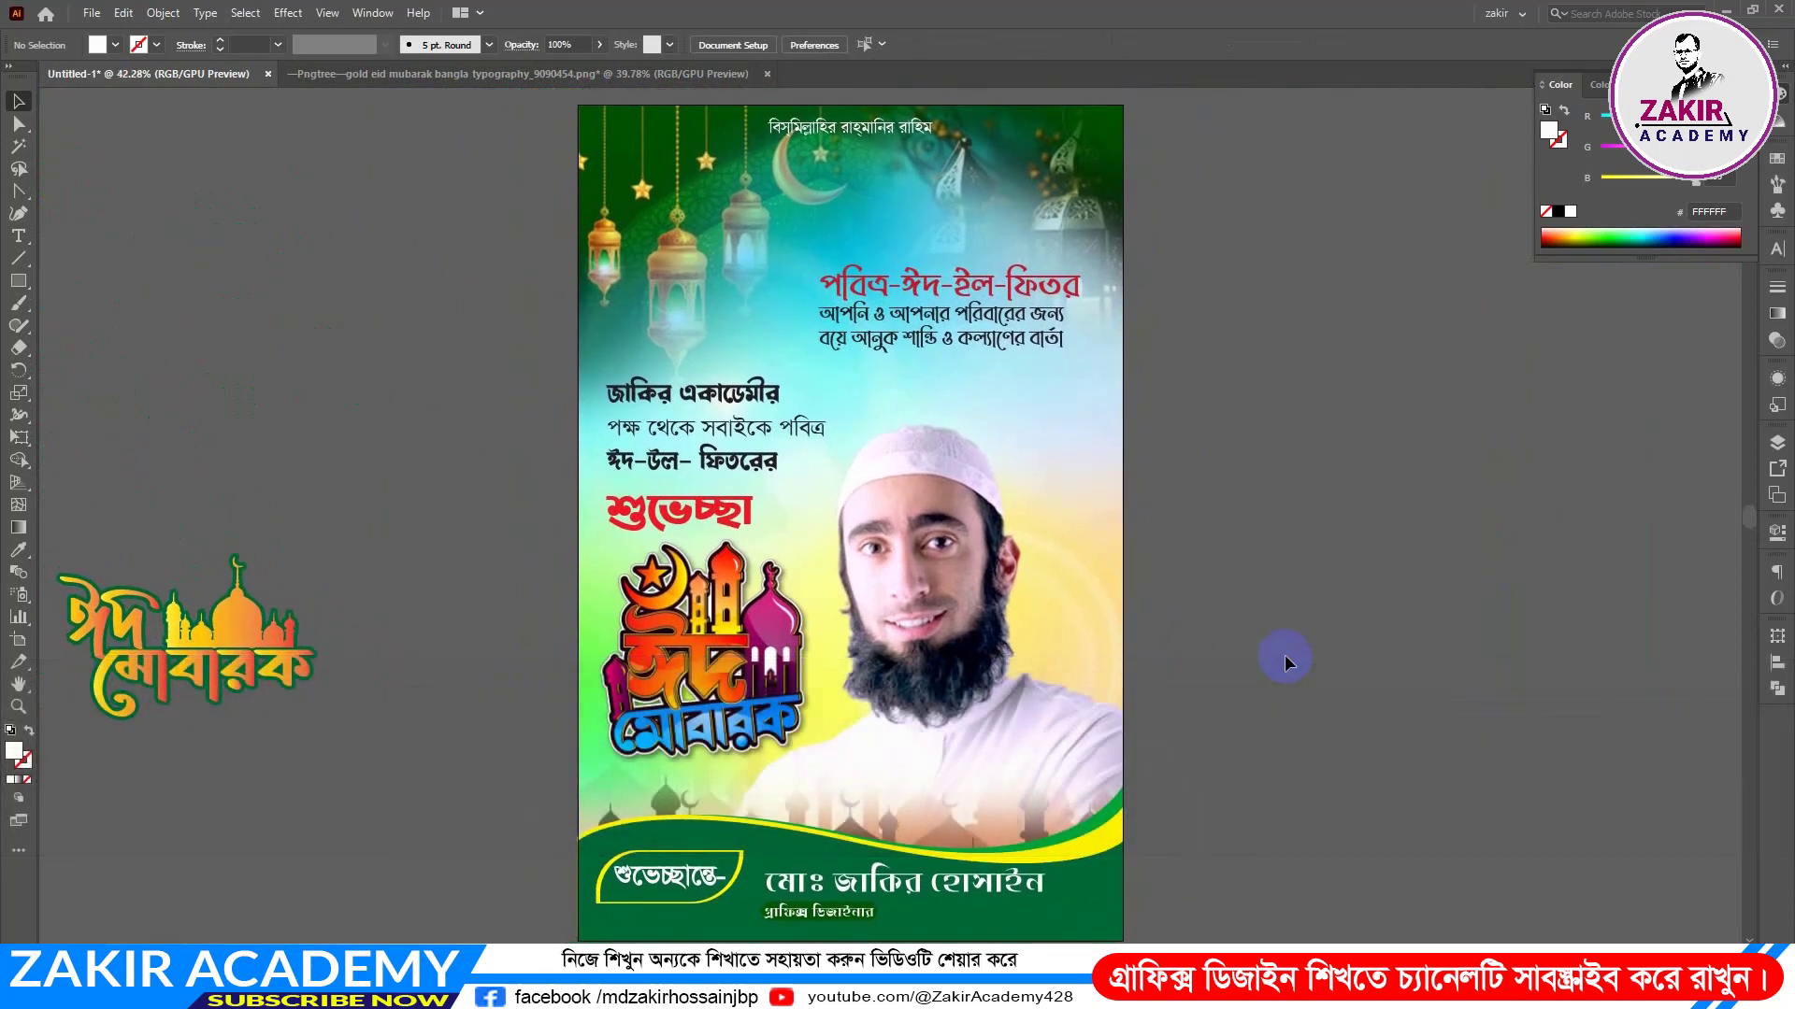